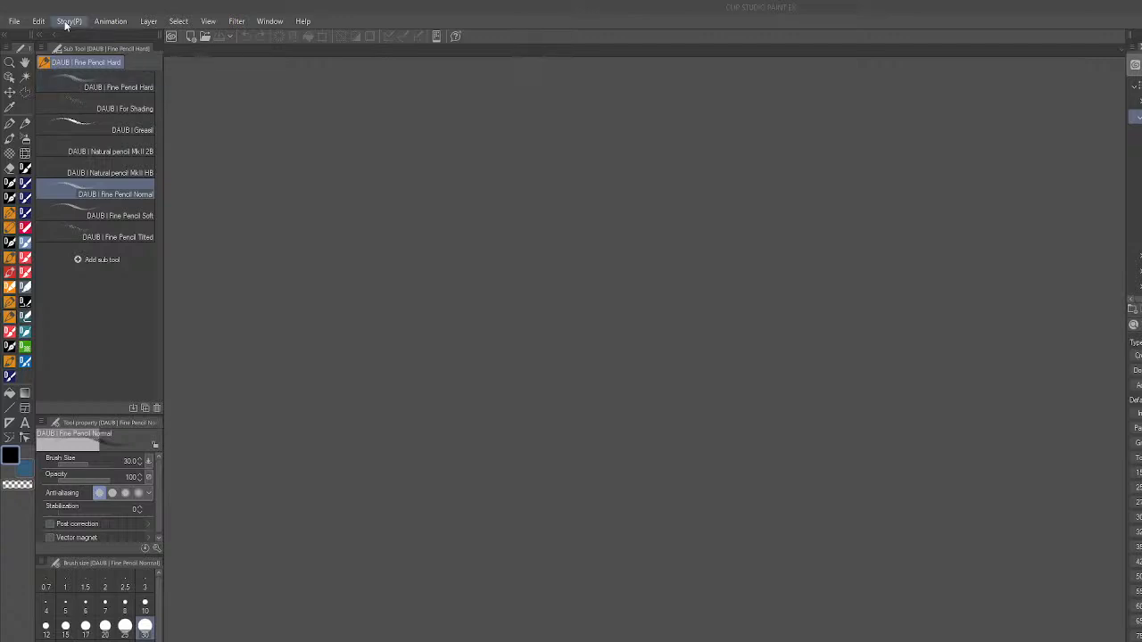
# - Open the Sleeping Swords Chapter 2 comic project and bring up its page 9 for editing
pyautogui.click(14, 21)
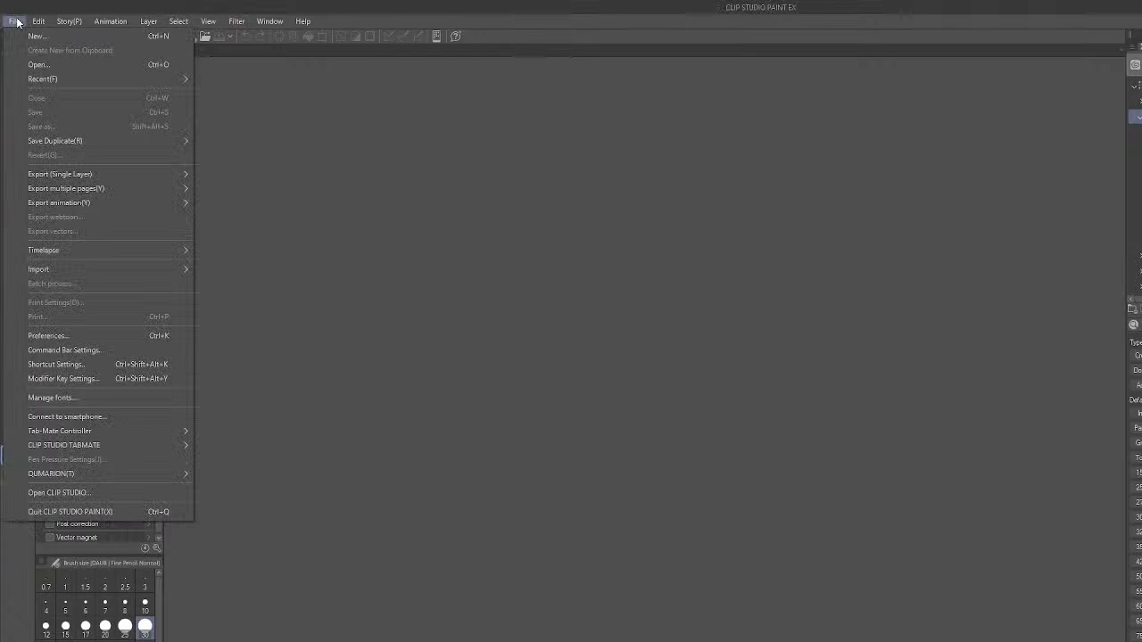
pyautogui.click(57, 64)
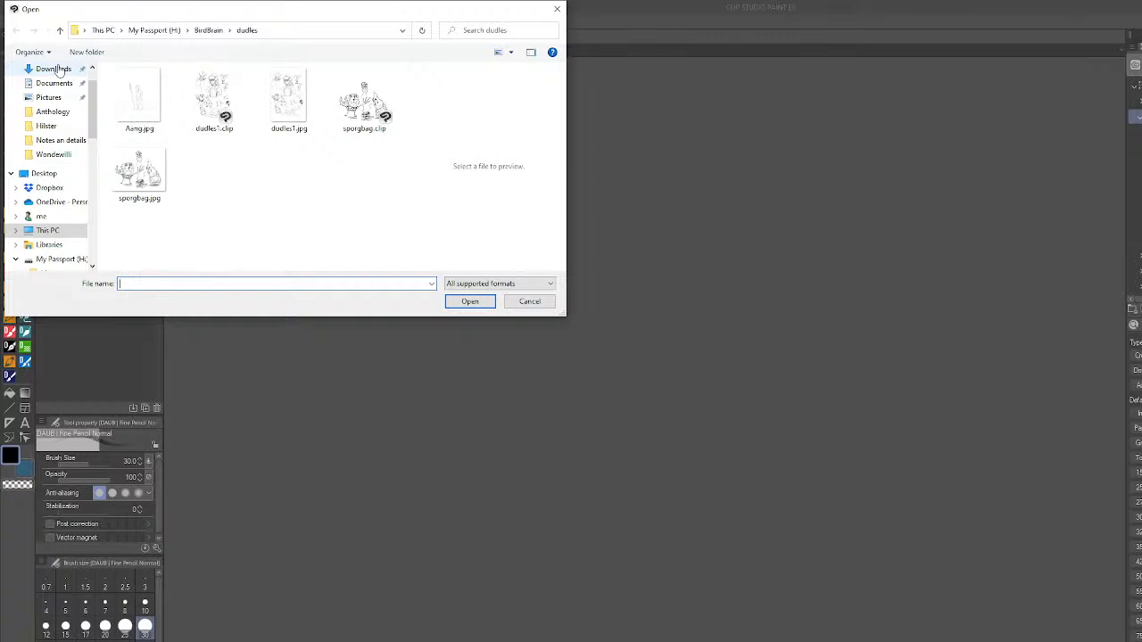
pyautogui.moveTo(194, 11); pyautogui.dragTo(0, 29)
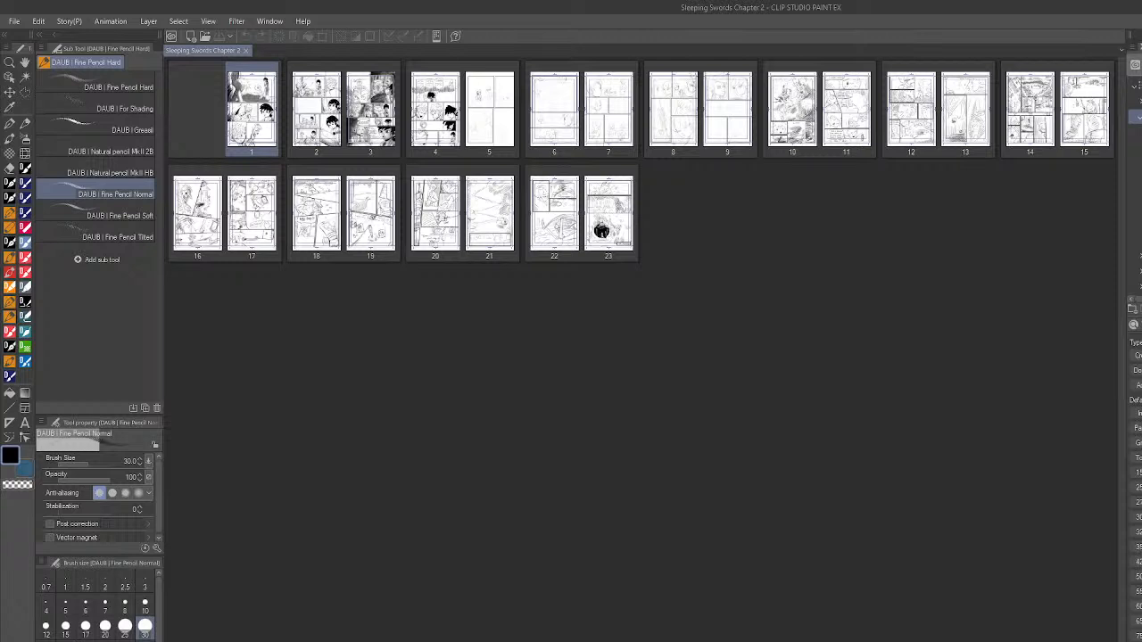
pyautogui.doubleClick(732, 125)
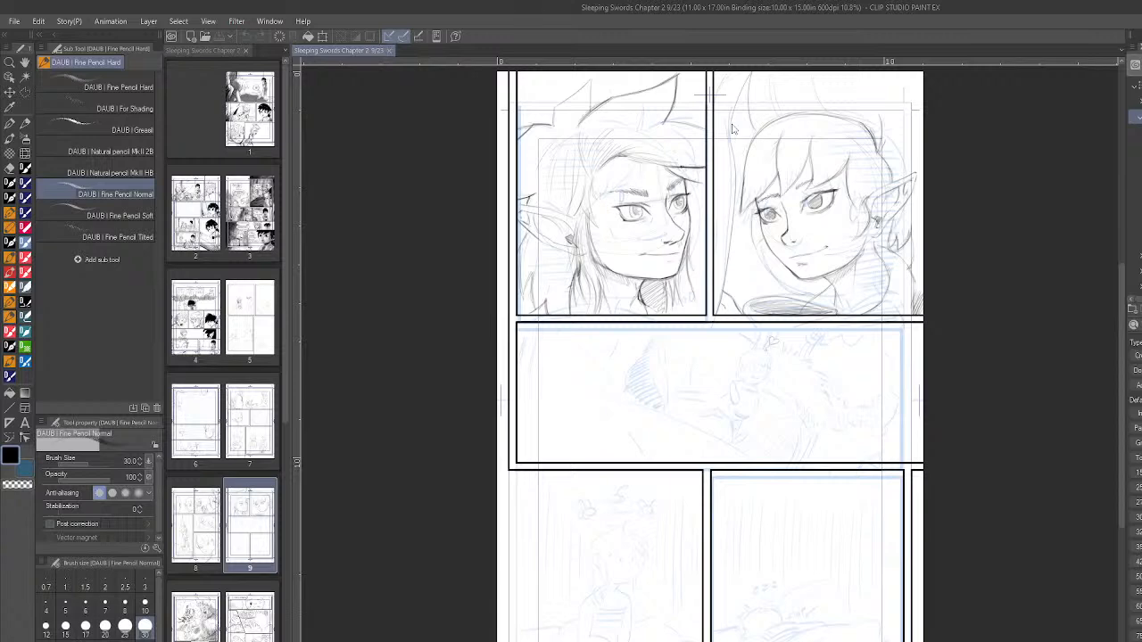
# - Test the DAUB For Shading brush at size 70 with a scribble beside the boy in the third-row panel, and undo it
pyautogui.scroll(4, 617, 596)
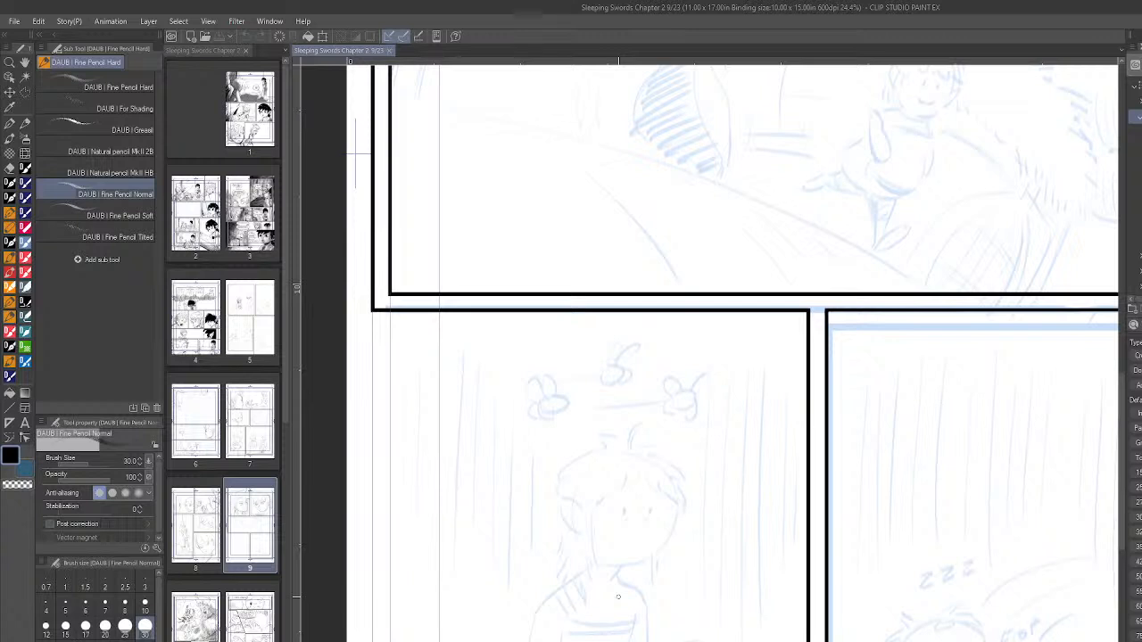
pyautogui.click(132, 106)
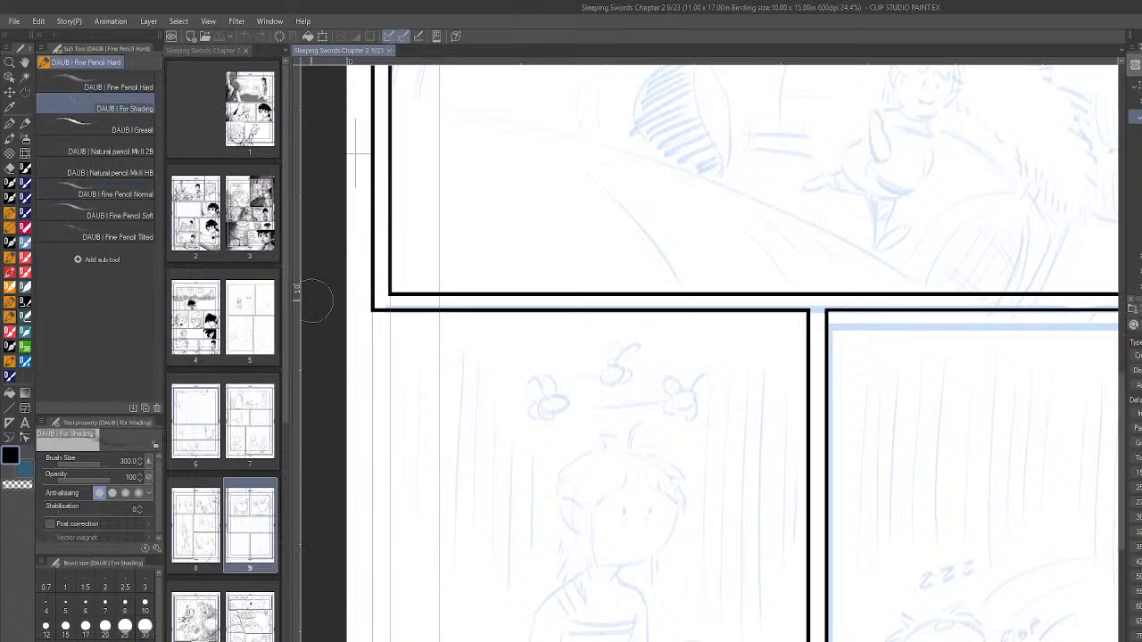
pyautogui.click(105, 641)
pyautogui.moveTo(536, 475); pyautogui.dragTo(546, 592)
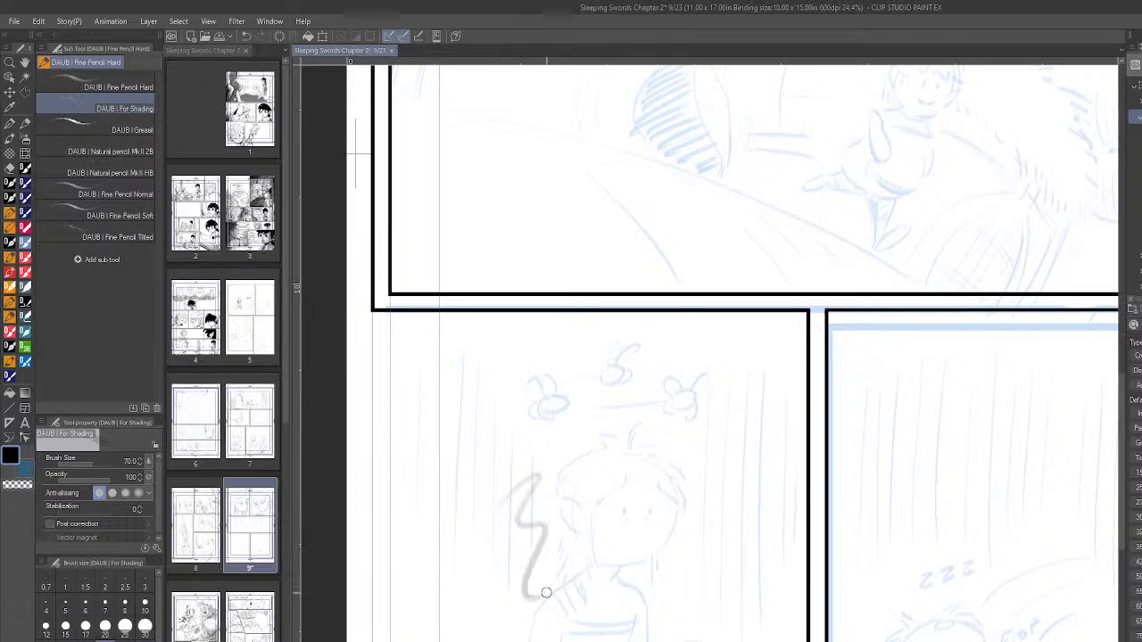
pyautogui.hotkey('ctrl', 'z')
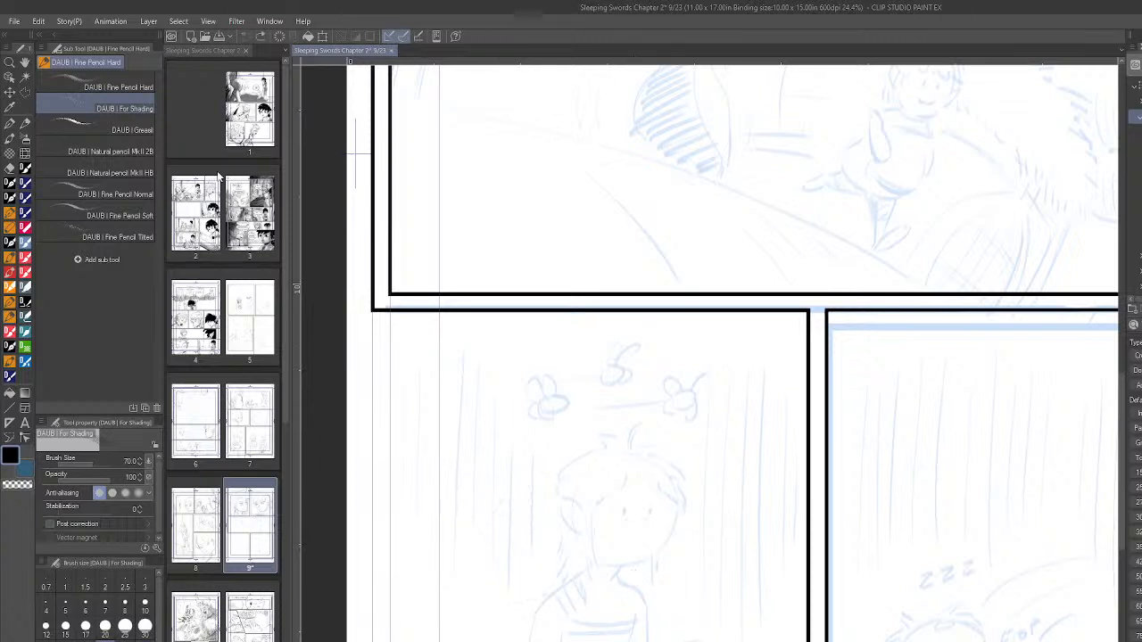
# - Try the DAUB Natural pencil MkII 2B and HB brushes with one scribble each beside the boy, undoing both
pyautogui.click(143, 151)
pyautogui.moveTo(526, 488)
pyautogui.mouseDown()
pyautogui.moveTo(533, 585)
pyautogui.moveTo(521, 605)
pyautogui.mouseUp()
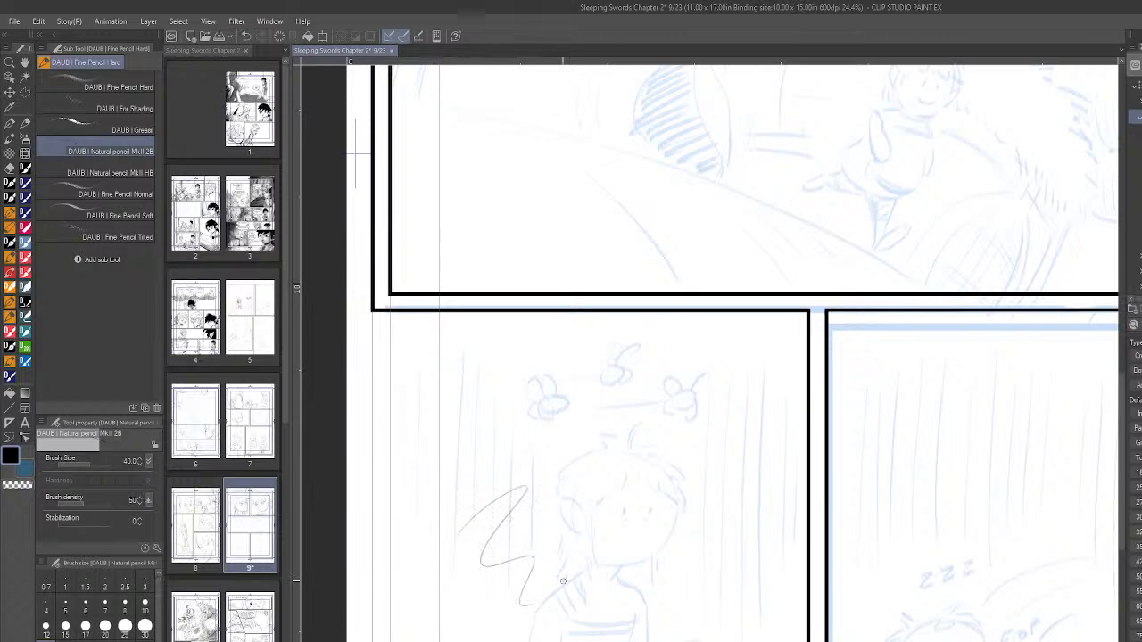
pyautogui.hotkey('ctrl', 'z')
pyautogui.click(109, 173)
pyautogui.moveTo(536, 545); pyautogui.dragTo(505, 624)
pyautogui.hotkey('ctrl', 'z')
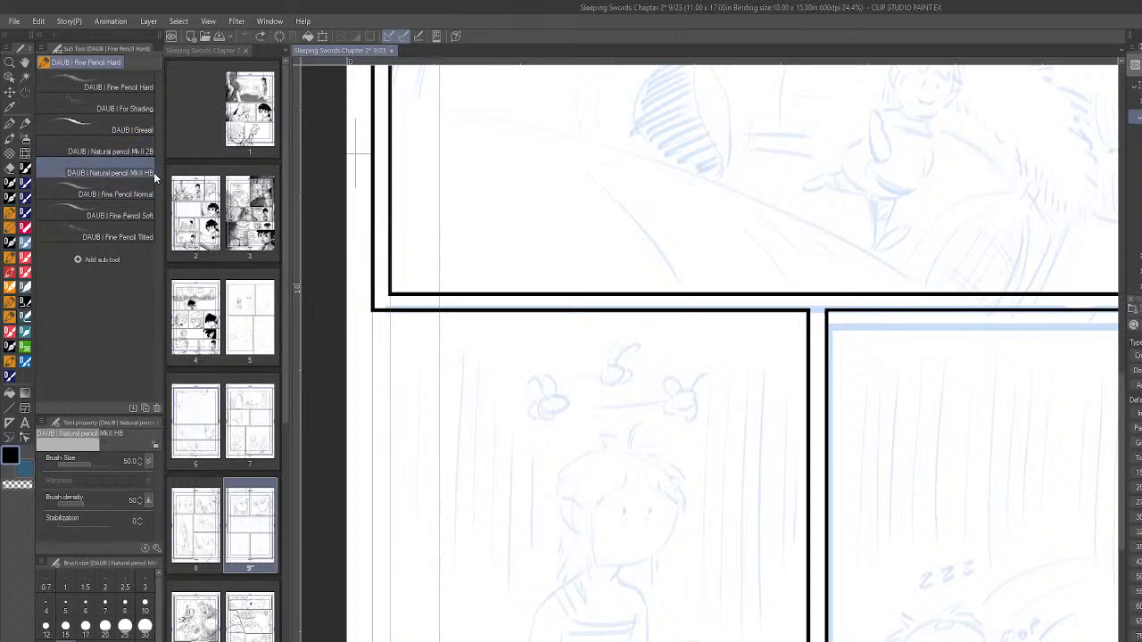
# - Try the DAUB Fine Pencil Soft and Fine Pencil Tilted brushes with one scribble each, undoing both
pyautogui.click(142, 215)
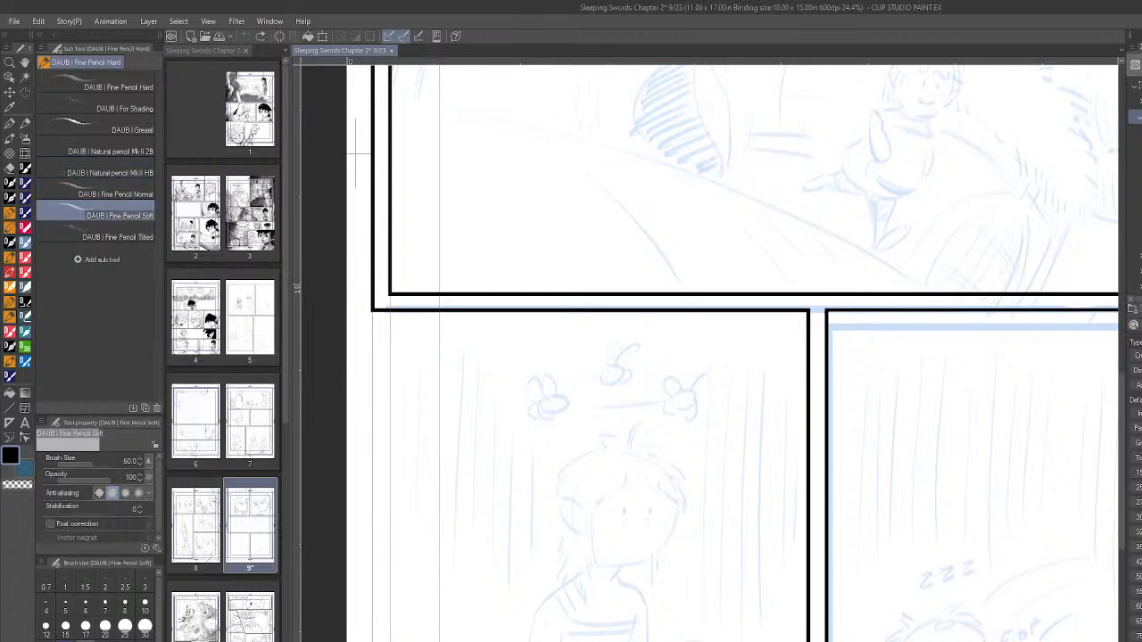
pyautogui.moveTo(430, 528)
pyautogui.mouseDown()
pyautogui.moveTo(474, 600)
pyautogui.moveTo(522, 625)
pyautogui.mouseUp()
pyautogui.hotkey('ctrl', 'z')
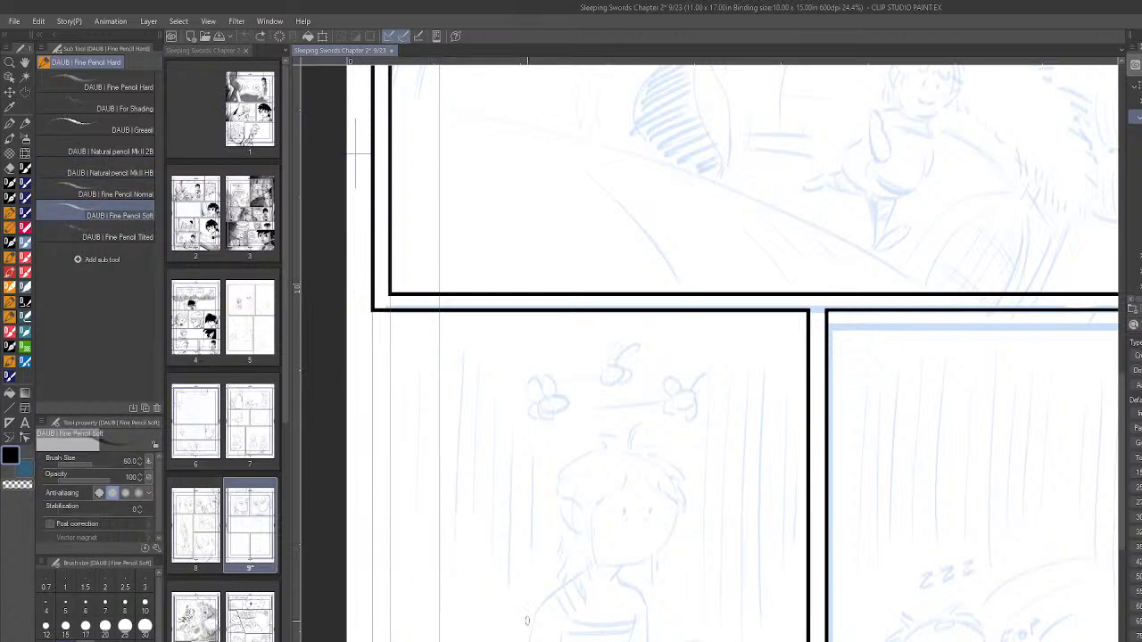
pyautogui.click(140, 236)
pyautogui.moveTo(457, 505)
pyautogui.mouseDown()
pyautogui.moveTo(499, 603)
pyautogui.moveTo(530, 635)
pyautogui.mouseUp()
pyautogui.hotkey('ctrl', 'z')
# - Try the DAUB Fine Pencil Normal brush with a scribble beside the boy and undo it
pyautogui.click(142, 194)
pyautogui.moveTo(464, 566)
pyautogui.mouseDown()
pyautogui.moveTo(525, 583)
pyautogui.moveTo(544, 623)
pyautogui.moveTo(614, 589)
pyautogui.mouseUp()
pyautogui.hotkey('ctrl', 'z')
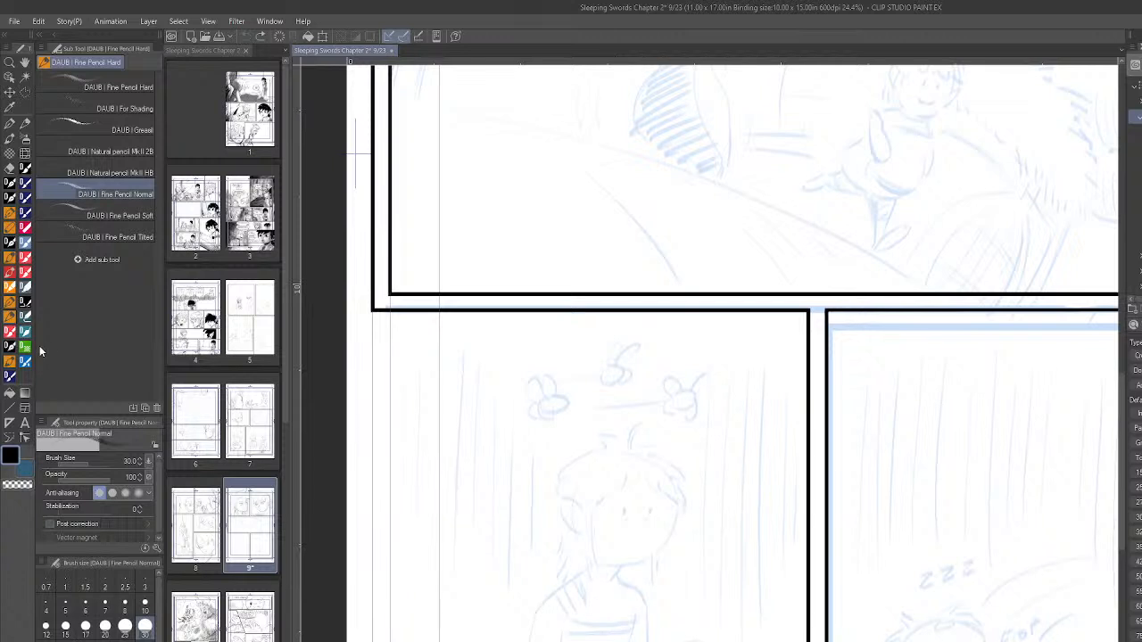
# - Try the default Rough pencil and Pencil sub tools with a scribble each, checking the line texture up close, and undo them
pyautogui.click(10, 122)
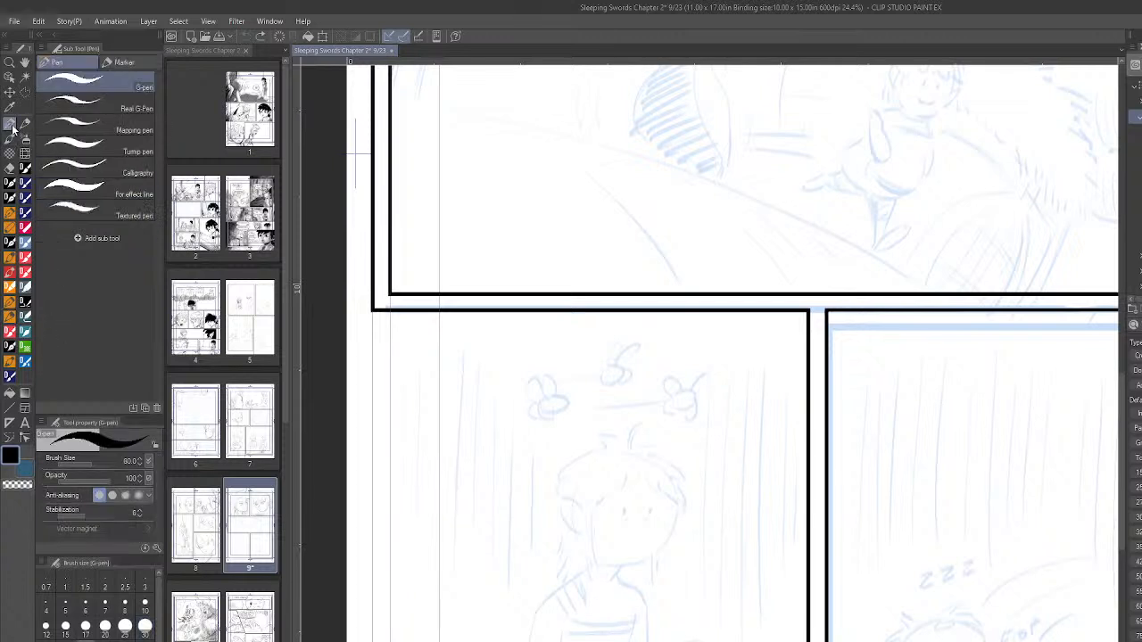
pyautogui.click(26, 124)
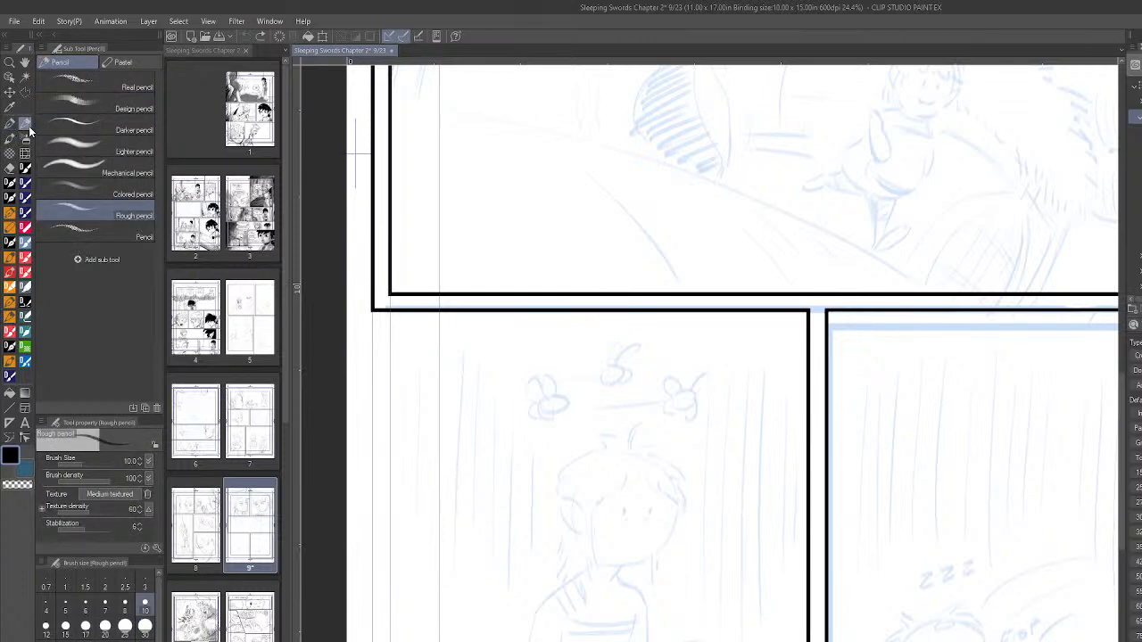
pyautogui.moveTo(439, 530)
pyautogui.mouseDown()
pyautogui.moveTo(473, 552)
pyautogui.moveTo(508, 606)
pyautogui.moveTo(510, 634)
pyautogui.mouseUp()
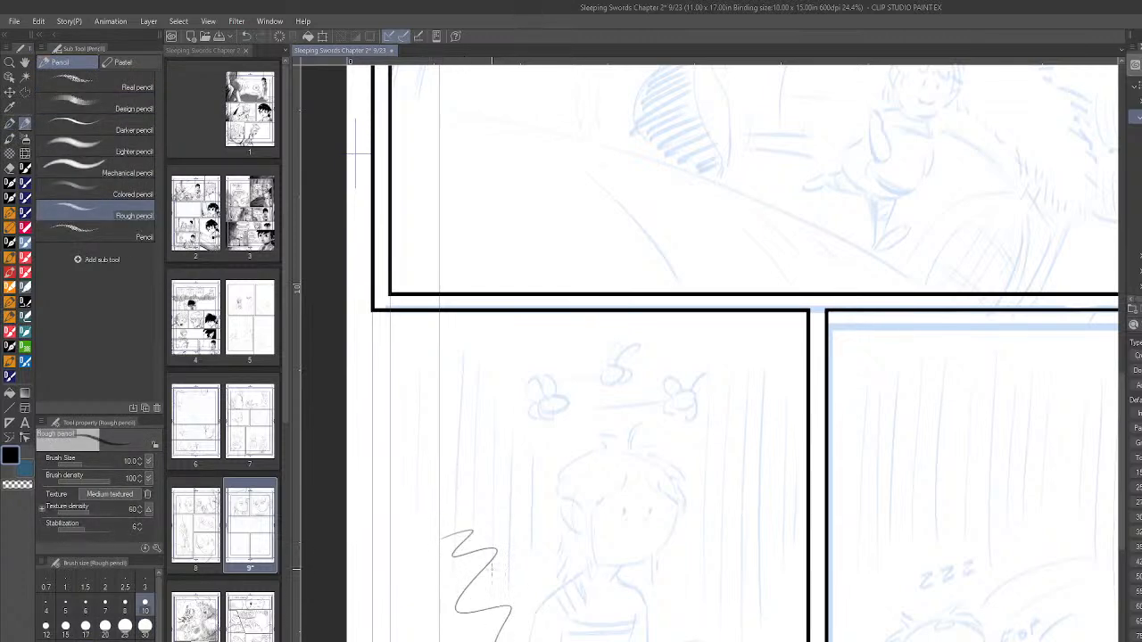
pyautogui.scroll(1, 486, 566)
pyautogui.scroll(4, 473, 536)
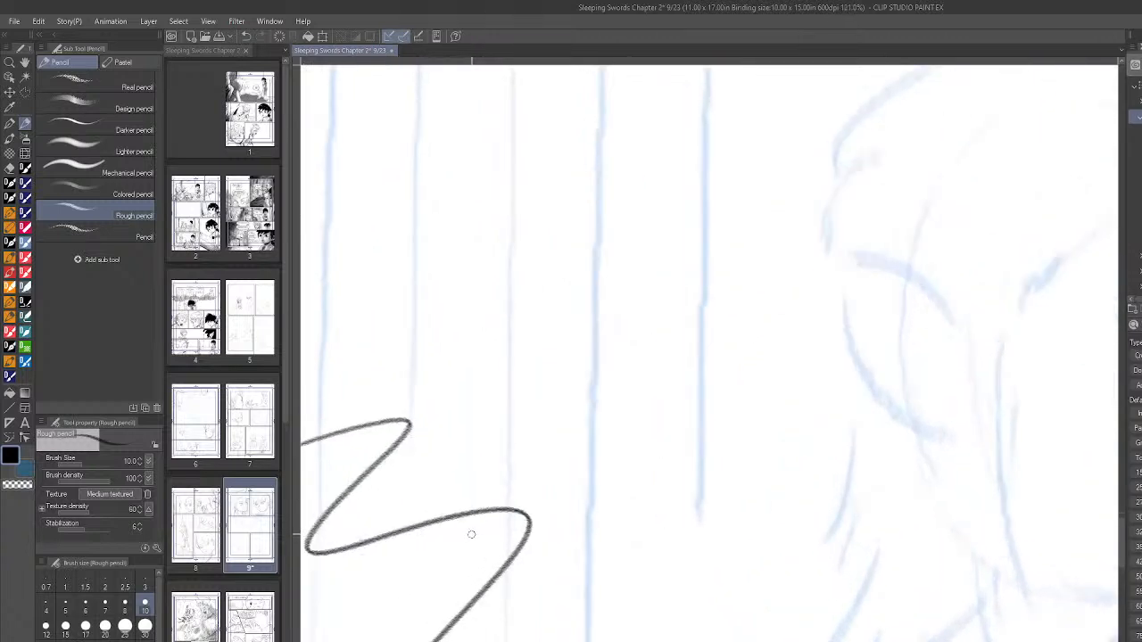
pyautogui.click(138, 234)
pyautogui.moveTo(412, 475)
pyautogui.mouseDown()
pyautogui.moveTo(461, 559)
pyautogui.moveTo(657, 576)
pyautogui.mouseUp()
pyautogui.hotkey('ctrl', 'z')
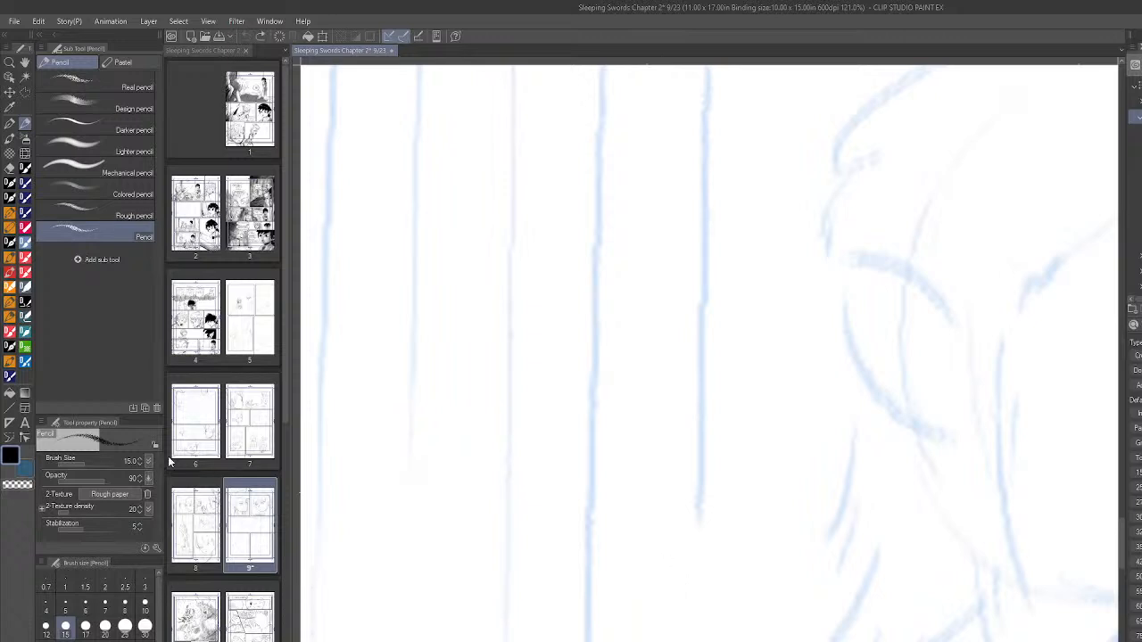
# - Try the Real pencil with scribbles at close and far zoom beside the boy, undoing each one
pyautogui.click(136, 85)
pyautogui.moveTo(434, 555); pyautogui.dragTo(658, 628)
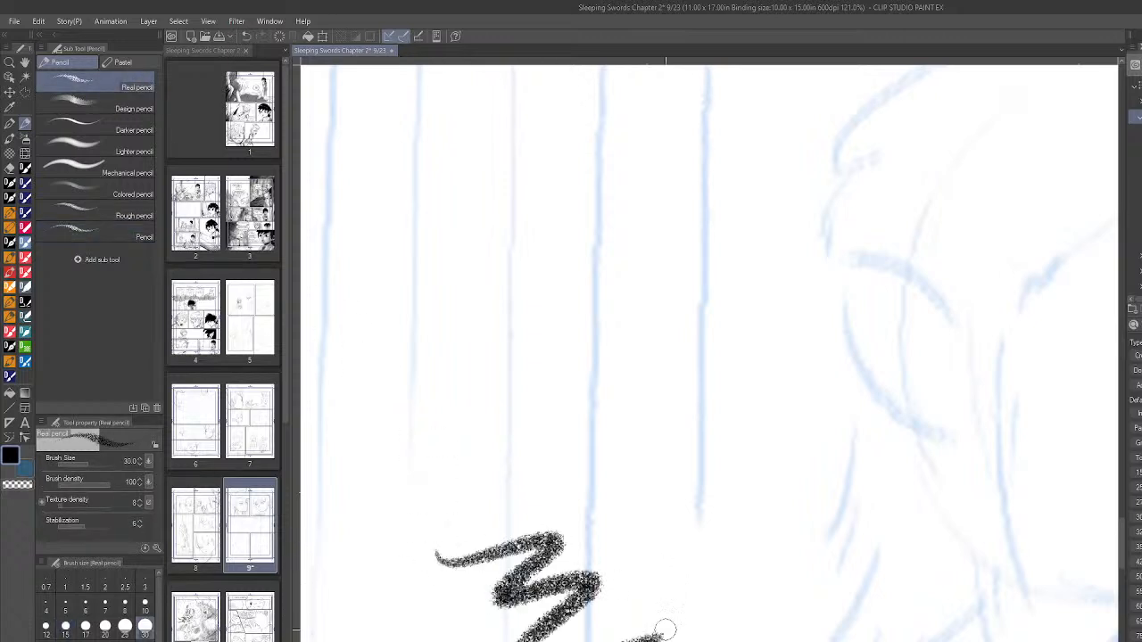
pyautogui.hotkey('ctrl', 'z')
pyautogui.scroll(-8, 478, 554)
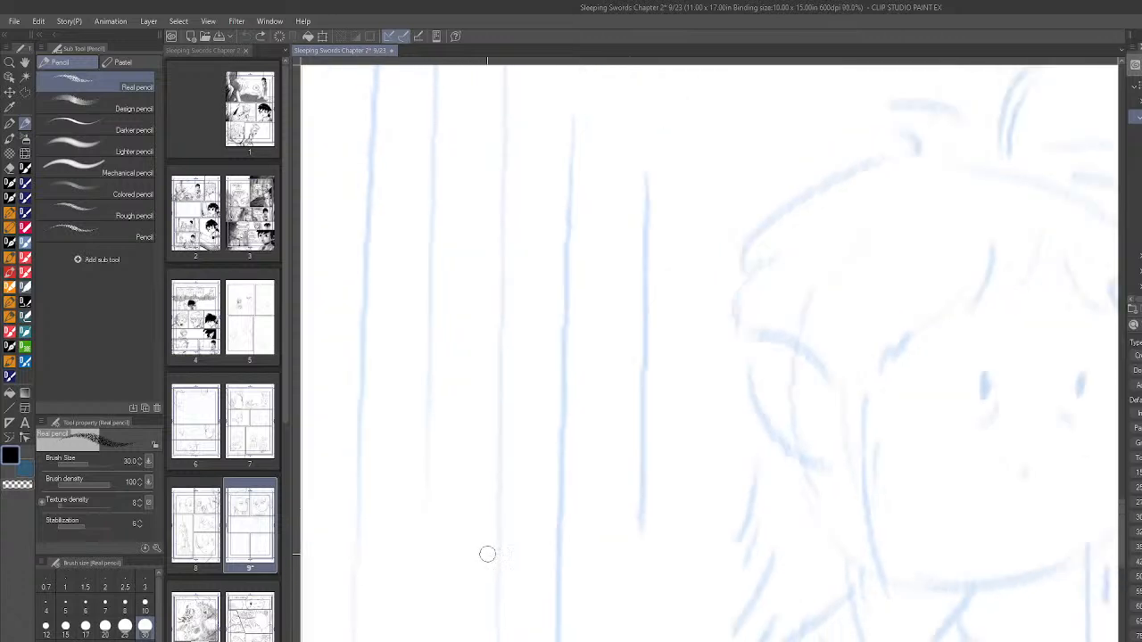
pyautogui.moveTo(520, 522)
pyautogui.mouseDown()
pyautogui.moveTo(491, 581)
pyautogui.moveTo(532, 639)
pyautogui.mouseUp()
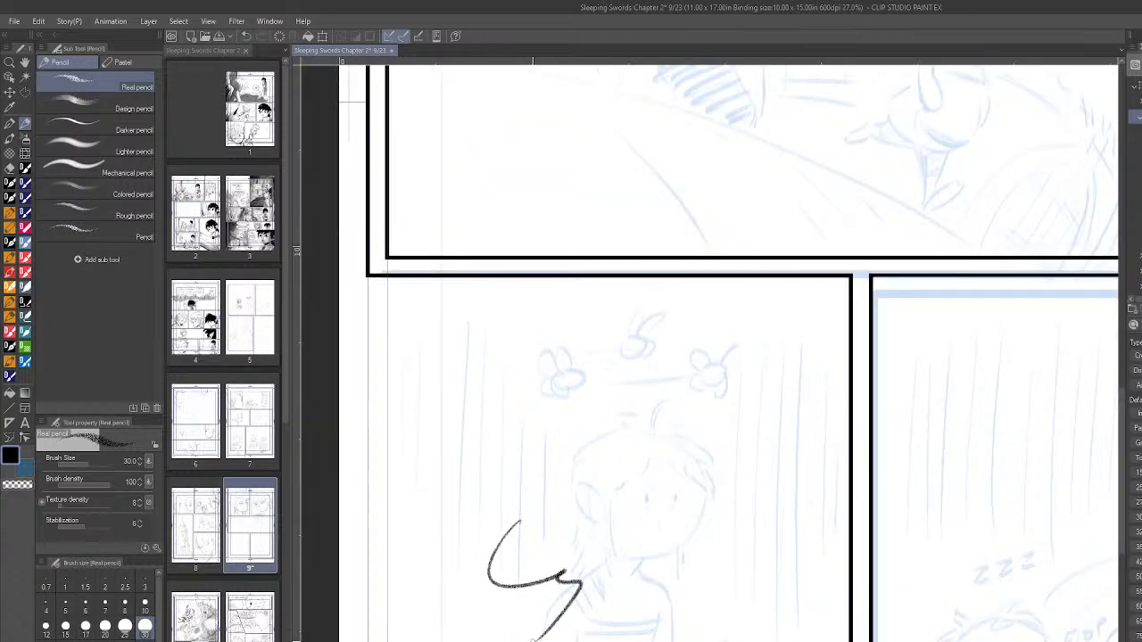
pyautogui.hotkey('ctrl', 'z')
pyautogui.scroll(2, 461, 489)
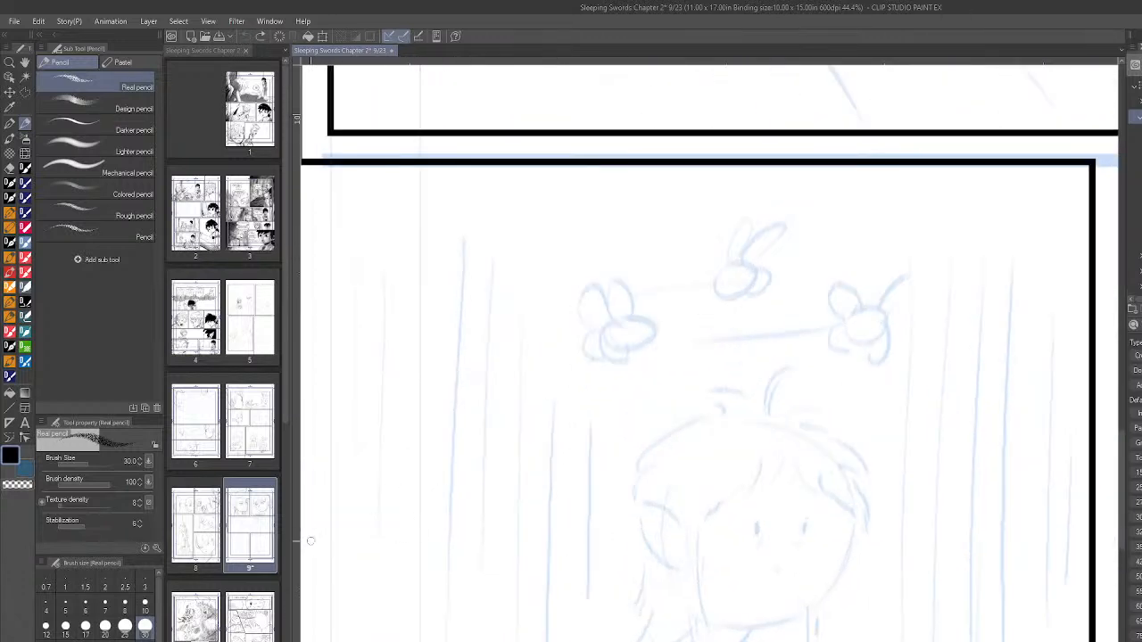
# - Try the Real pencil at size 10 with a scribble and several short overlapping strokes, and undo them all
pyautogui.click(145, 603)
pyautogui.moveTo(509, 529)
pyautogui.mouseDown()
pyautogui.moveTo(492, 548)
pyautogui.moveTo(546, 639)
pyautogui.mouseUp()
pyautogui.scroll(4, 571, 580)
pyautogui.scroll(3, 559, 534)
pyautogui.scroll(-3, 560, 534)
pyautogui.hotkey('ctrl', 'z')
pyautogui.moveTo(580, 492); pyautogui.dragTo(505, 589)
pyautogui.moveTo(575, 514); pyautogui.dragTo(514, 593)
pyautogui.moveTo(578, 536); pyautogui.dragTo(496, 641)
pyautogui.moveTo(562, 577)
pyautogui.mouseDown()
pyautogui.moveTo(512, 641)
pyautogui.moveTo(584, 638)
pyautogui.mouseUp()
pyautogui.hotkey('ctrl', 'z')
pyautogui.hotkey('ctrl', 'z')
pyautogui.hotkey('ctrl', 'z')
pyautogui.hotkey('ctrl', 'z')
pyautogui.hotkey('ctrl', 'z')
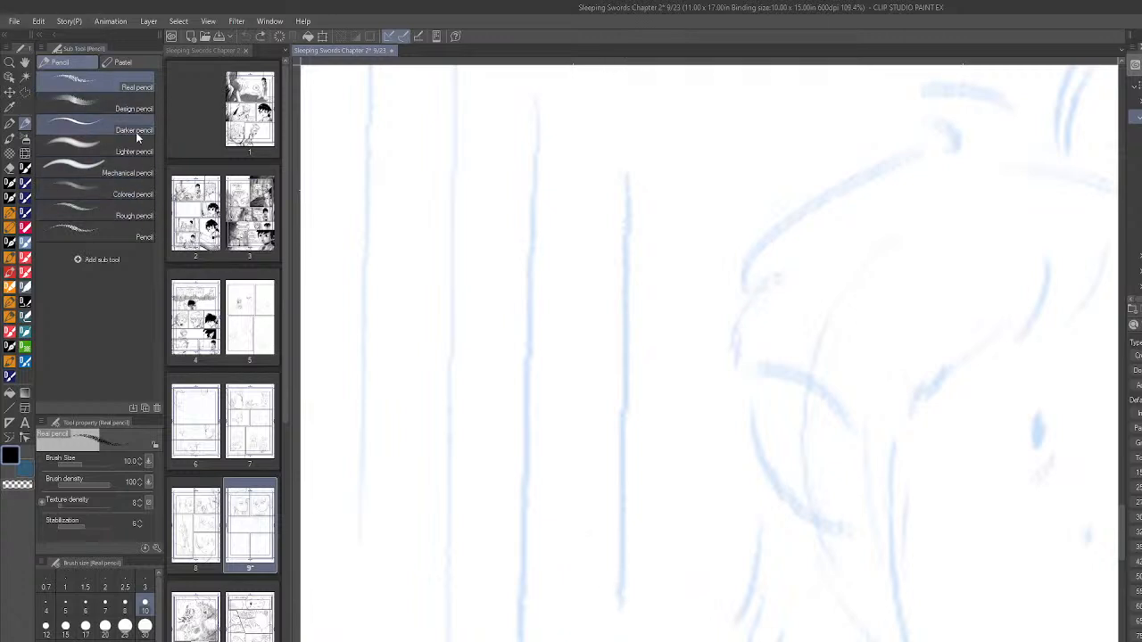
# - Switch back to the DAUB Fine Pencil Normal brush at size 30 and test its line with scribbles beside the boy
pyautogui.click(9, 316)
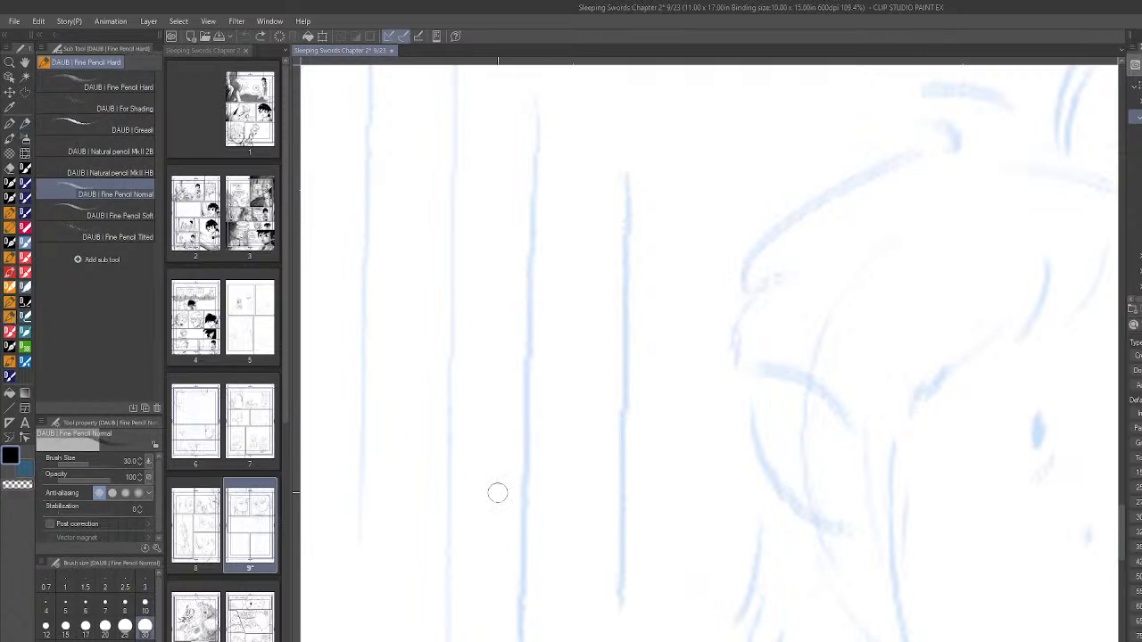
pyautogui.moveTo(467, 543)
pyautogui.mouseDown()
pyautogui.moveTo(532, 582)
pyautogui.moveTo(689, 575)
pyautogui.moveTo(621, 398)
pyautogui.mouseUp()
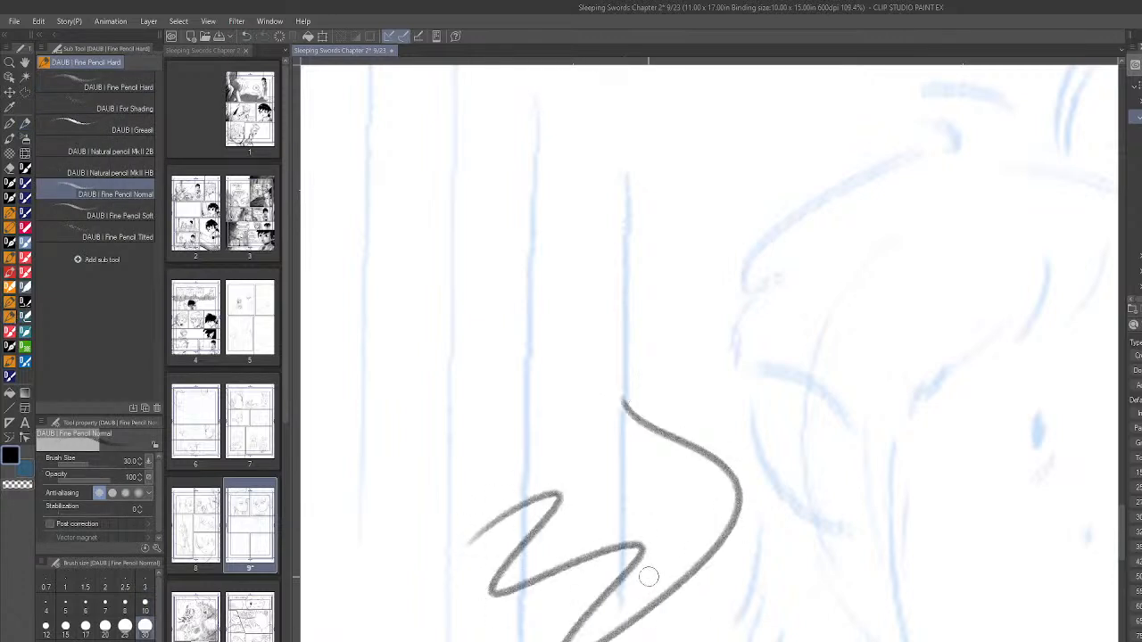
pyautogui.hotkey('ctrl', 'z')
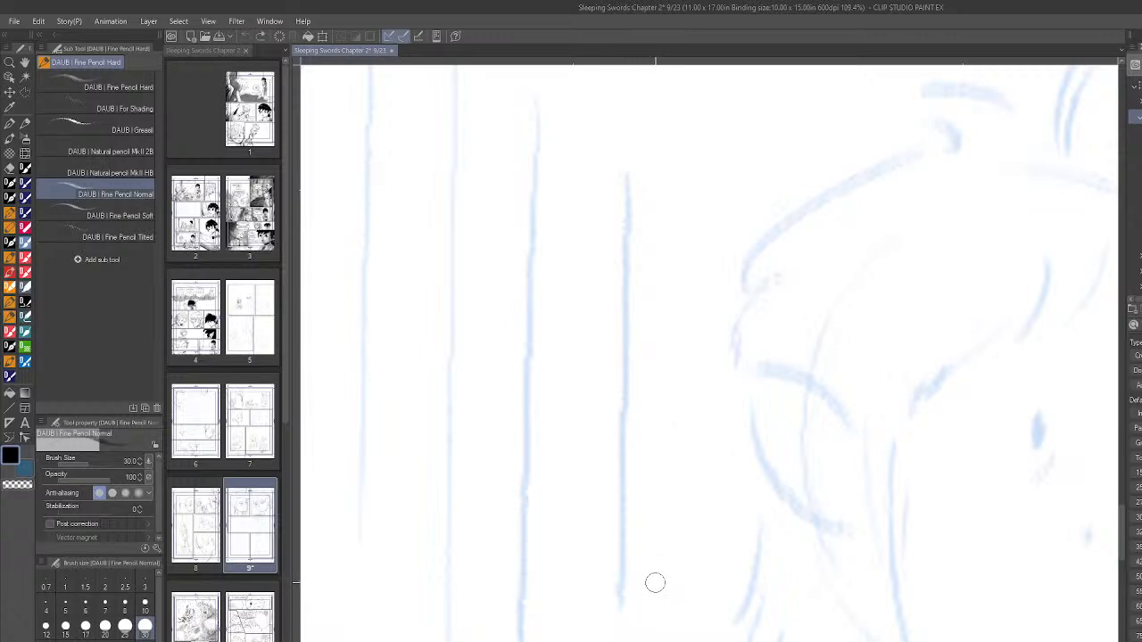
pyautogui.scroll(-5, 635, 576)
pyautogui.moveTo(611, 517); pyautogui.dragTo(681, 582)
pyautogui.scroll(5, 680, 582)
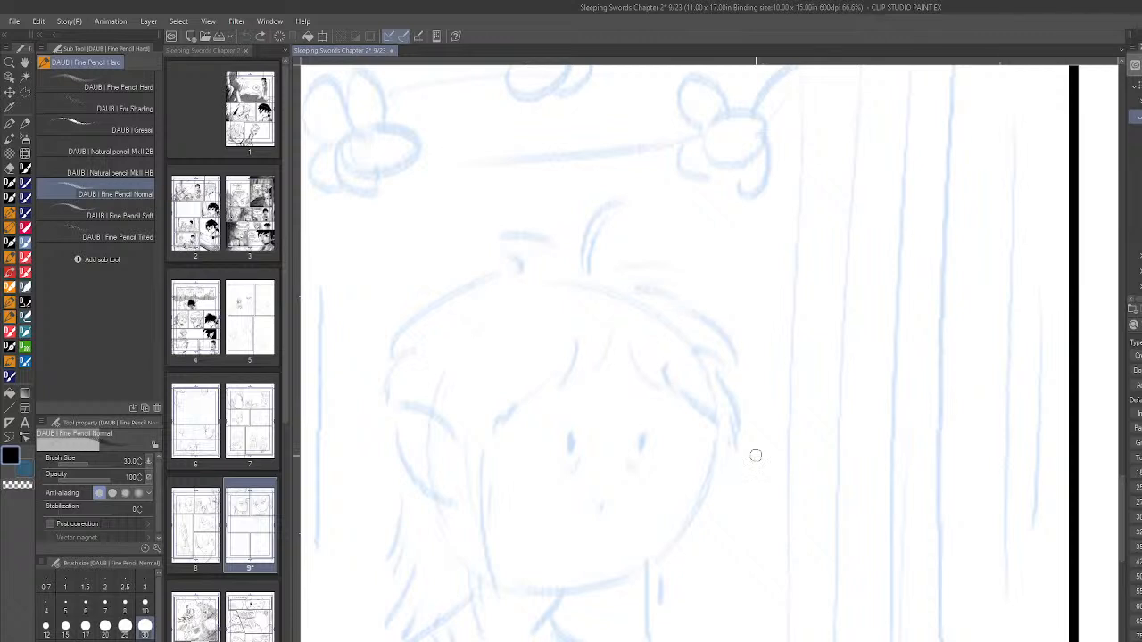
# - Sketch a light construction circle for the cranium over the boy's blue rough head
pyautogui.scroll(-4, 759, 479)
pyautogui.scroll(3, 768, 513)
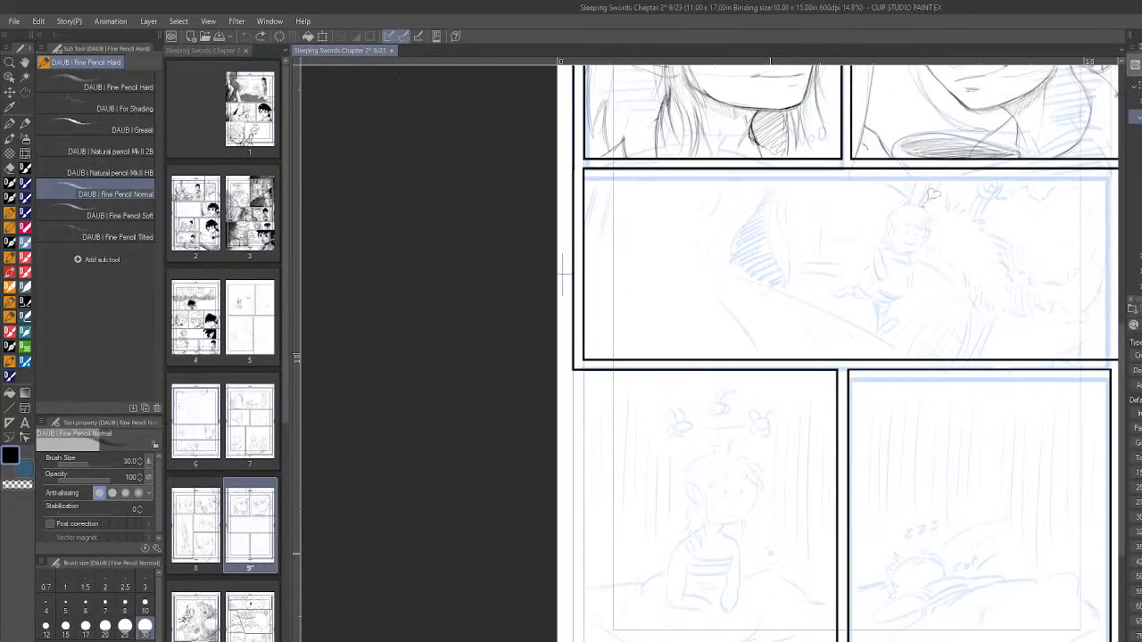
pyautogui.scroll(3, 774, 542)
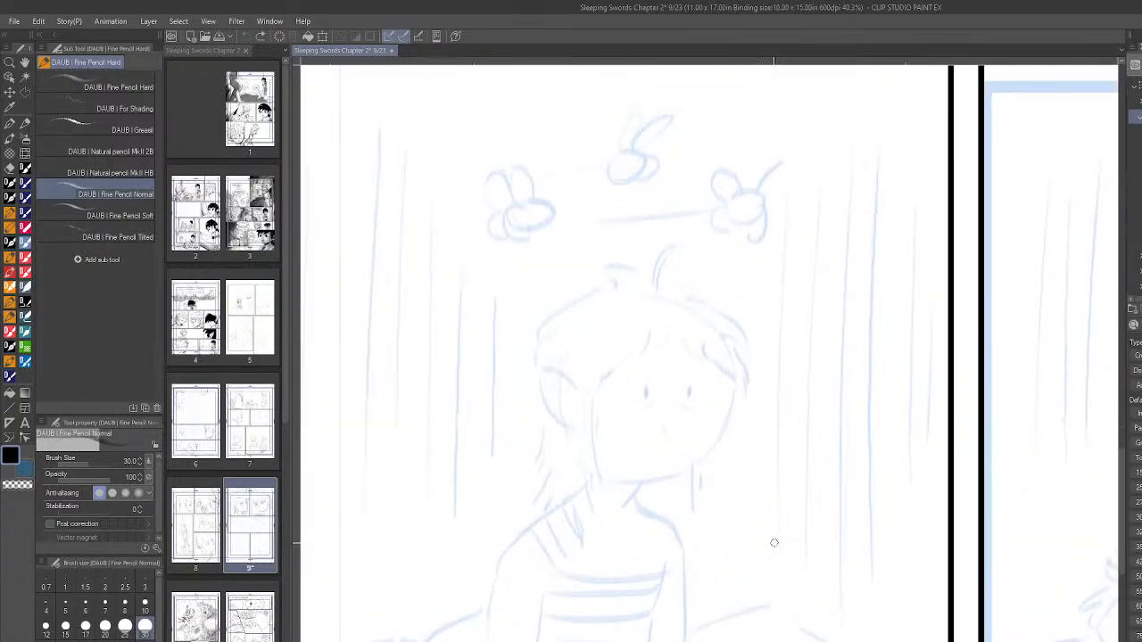
pyautogui.scroll(-1, 775, 544)
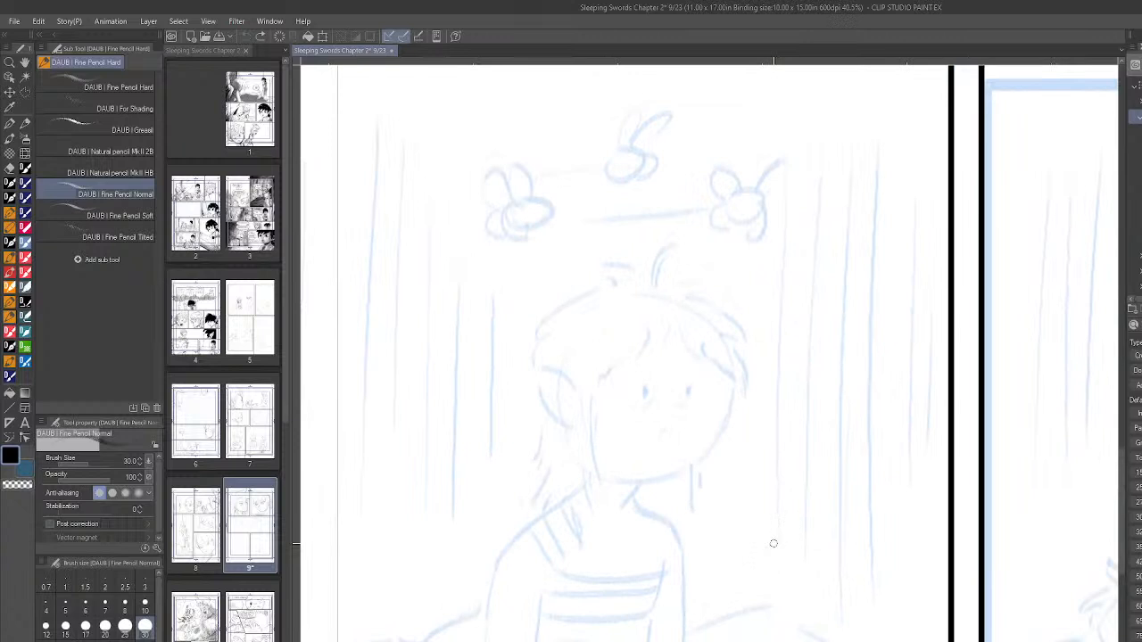
pyautogui.scroll(1, 658, 348)
pyautogui.scroll(-1, 658, 348)
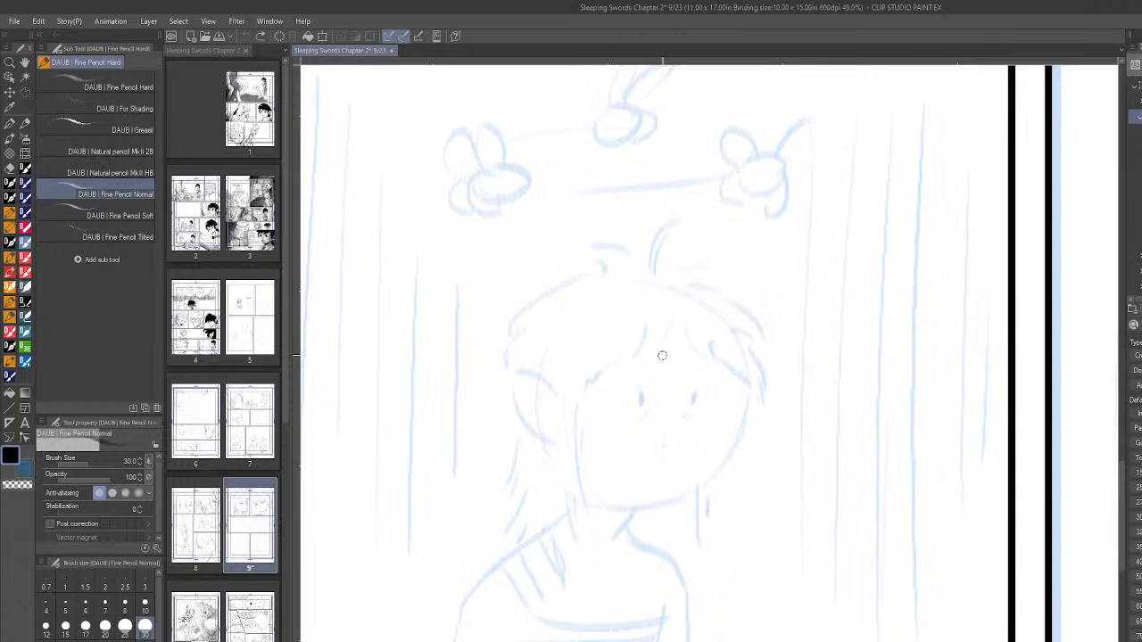
pyautogui.moveTo(580, 308)
pyautogui.mouseDown()
pyautogui.moveTo(711, 390)
pyautogui.moveTo(625, 273)
pyautogui.moveTo(632, 430)
pyautogui.mouseUp()
pyautogui.moveTo(593, 277)
pyautogui.mouseDown()
pyautogui.moveTo(626, 421)
pyautogui.moveTo(686, 293)
pyautogui.moveTo(552, 364)
pyautogui.mouseUp()
pyautogui.moveTo(622, 427); pyautogui.dragTo(700, 273)
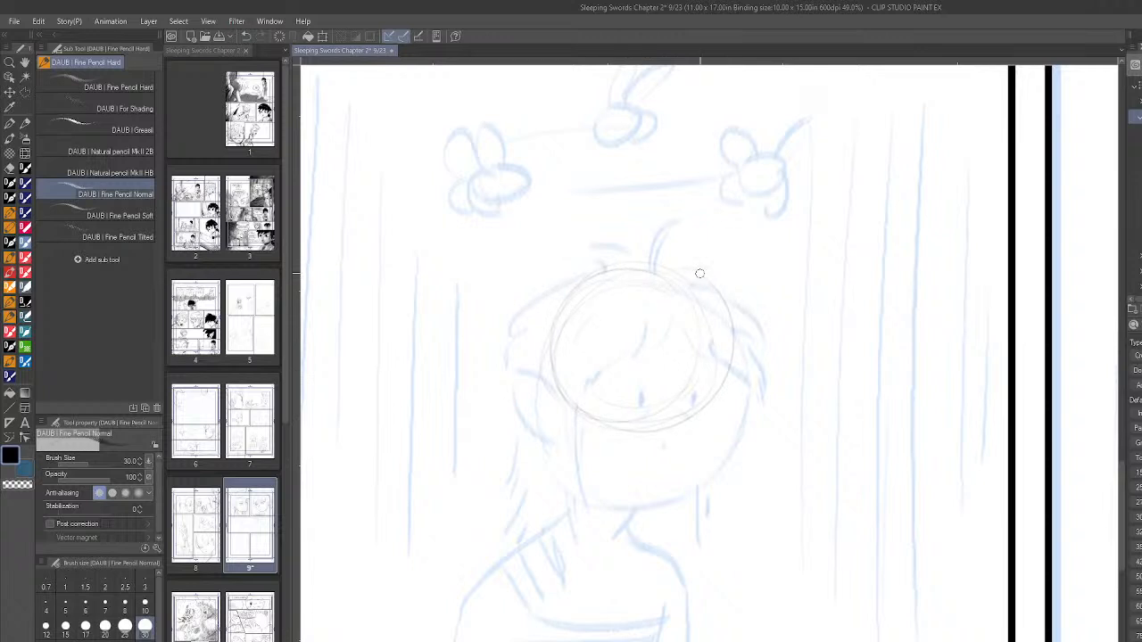
# - Sketch the side-plane oval on the head circle and a vertical centre line running down to the chin
pyautogui.moveTo(595, 318); pyautogui.dragTo(581, 412)
pyautogui.moveTo(674, 401); pyautogui.dragTo(669, 486)
pyautogui.moveTo(675, 437); pyautogui.dragTo(670, 498)
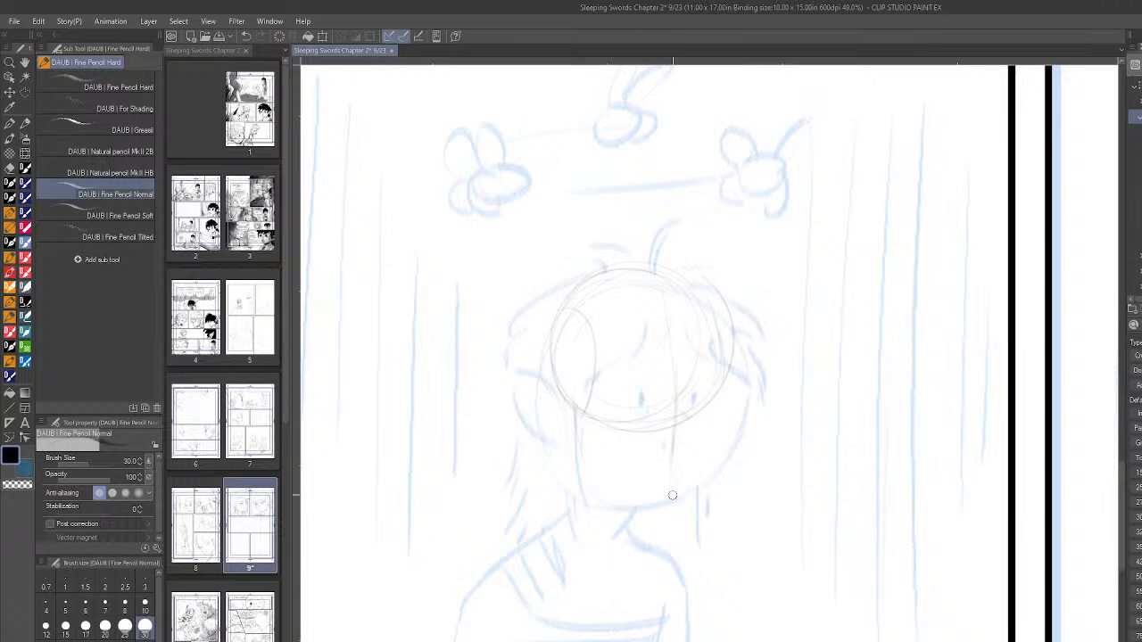
pyautogui.moveTo(674, 495)
pyautogui.mouseDown()
pyautogui.moveTo(701, 453)
pyautogui.moveTo(691, 471)
pyautogui.moveTo(731, 326)
pyautogui.moveTo(694, 462)
pyautogui.moveTo(708, 365)
pyautogui.moveTo(772, 254)
pyautogui.moveTo(708, 426)
pyautogui.moveTo(717, 355)
pyautogui.moveTo(700, 446)
pyautogui.moveTo(714, 441)
pyautogui.moveTo(707, 422)
pyautogui.moveTo(683, 470)
pyautogui.moveTo(703, 462)
pyautogui.moveTo(703, 452)
pyautogui.moveTo(667, 493)
pyautogui.mouseUp()
pyautogui.moveTo(563, 406); pyautogui.dragTo(500, 388)
pyautogui.hotkey('ctrl', 'z')
# - Sketch the boy's jaw and chin outline, and mark the mouth line and nose on the face
pyautogui.scroll(-4, 806, 457)
pyautogui.scroll(4, 750, 446)
pyautogui.scroll(2, 555, 437)
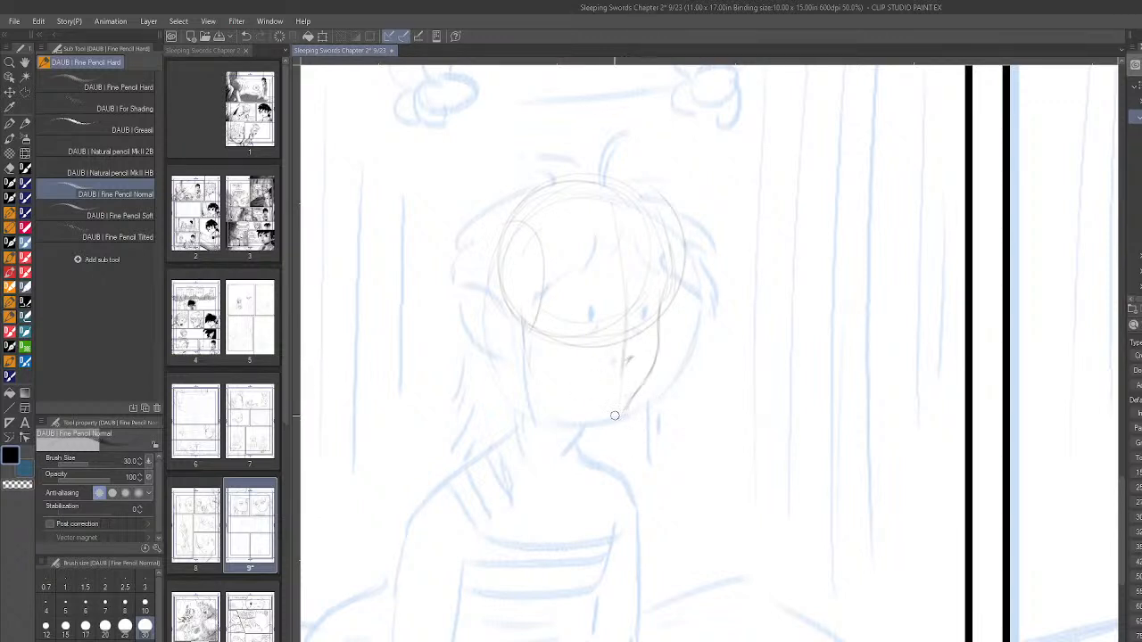
pyautogui.moveTo(622, 409); pyautogui.dragTo(610, 413)
pyautogui.moveTo(593, 382); pyautogui.dragTo(636, 380)
pyautogui.moveTo(611, 361); pyautogui.dragTo(617, 362)
pyautogui.scroll(-3, 722, 459)
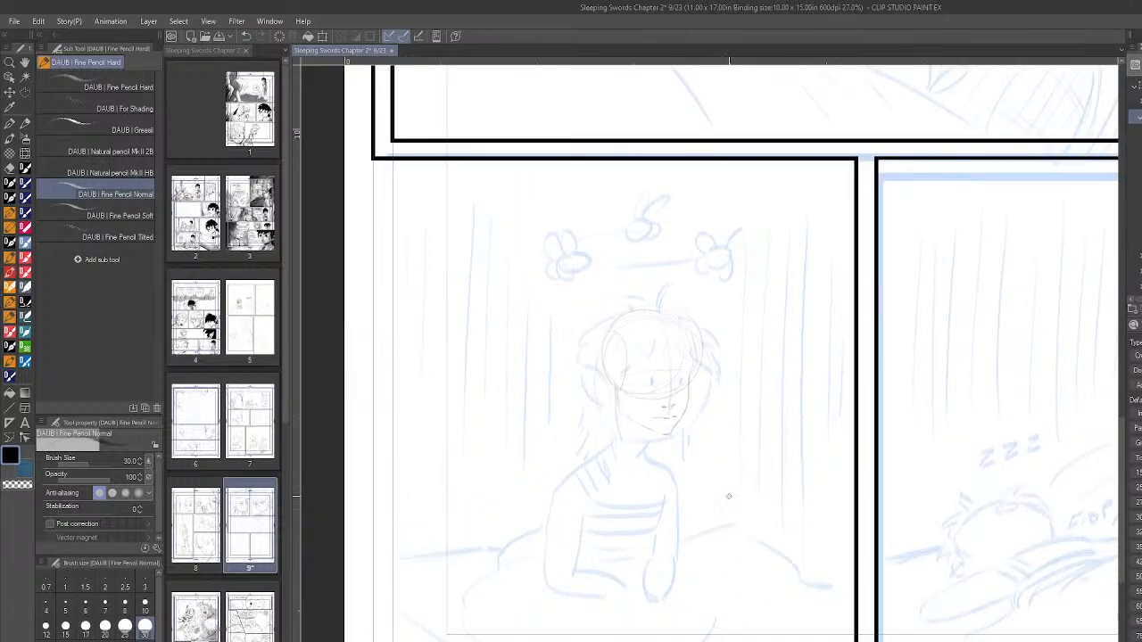
# - Darken the boy's lower jaw line running toward the chin
pyautogui.scroll(-2, 728, 495)
pyautogui.scroll(4, 744, 497)
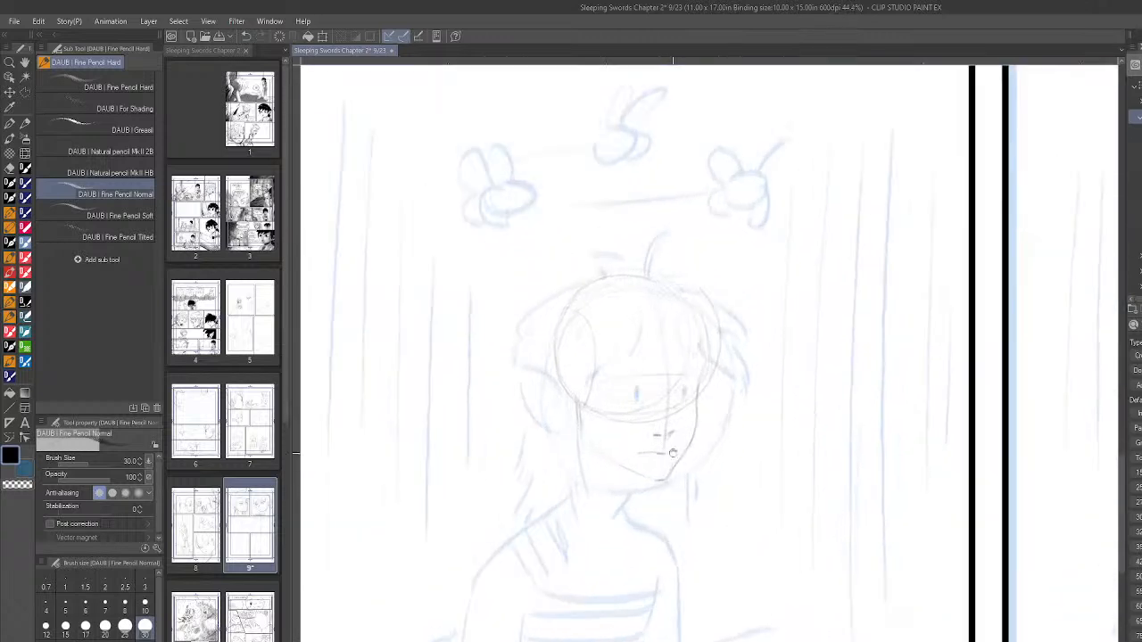
pyautogui.moveTo(624, 468); pyautogui.dragTo(650, 479)
# - Reduce the pencil brush size to 17 and darken the far side of the boy's nose
pyautogui.scroll(-6, 763, 393)
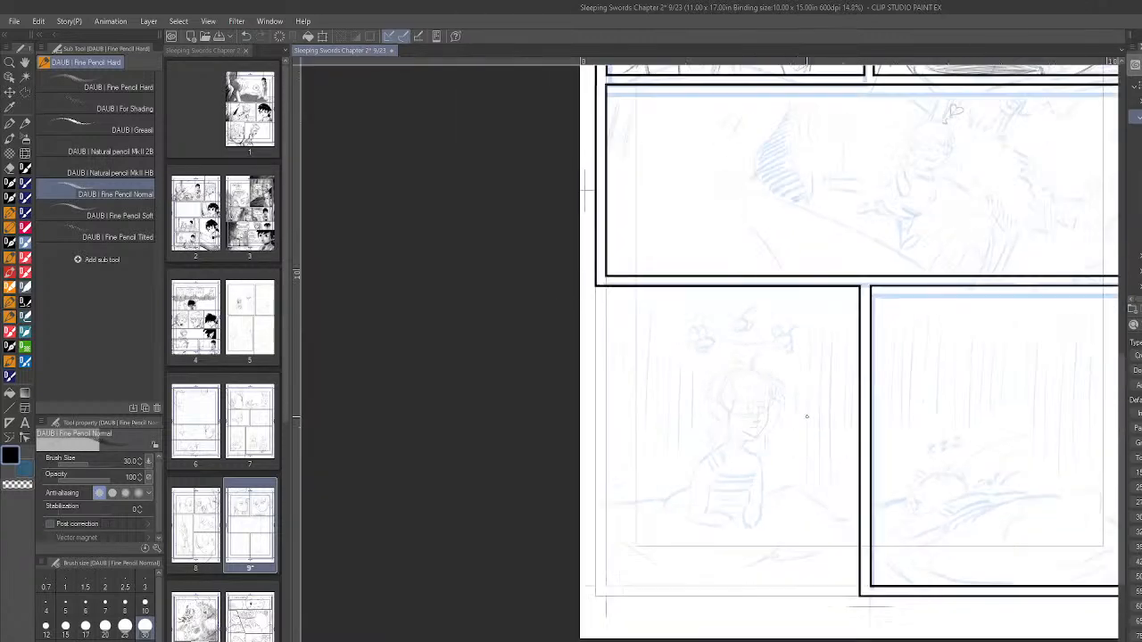
pyautogui.scroll(-1, 807, 417)
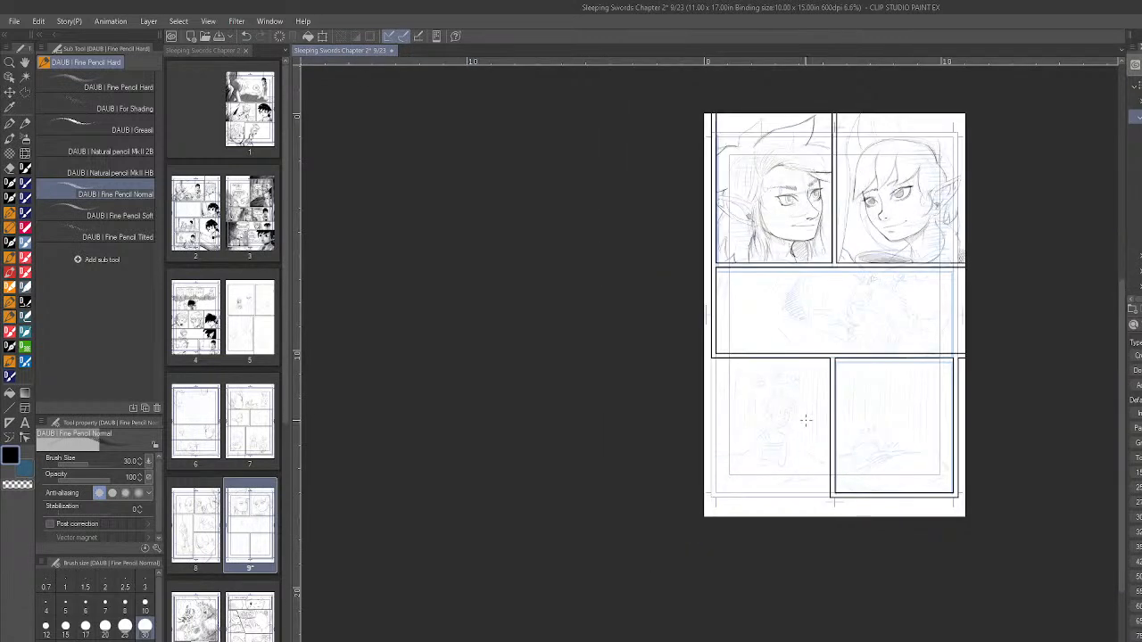
pyautogui.scroll(5, 804, 422)
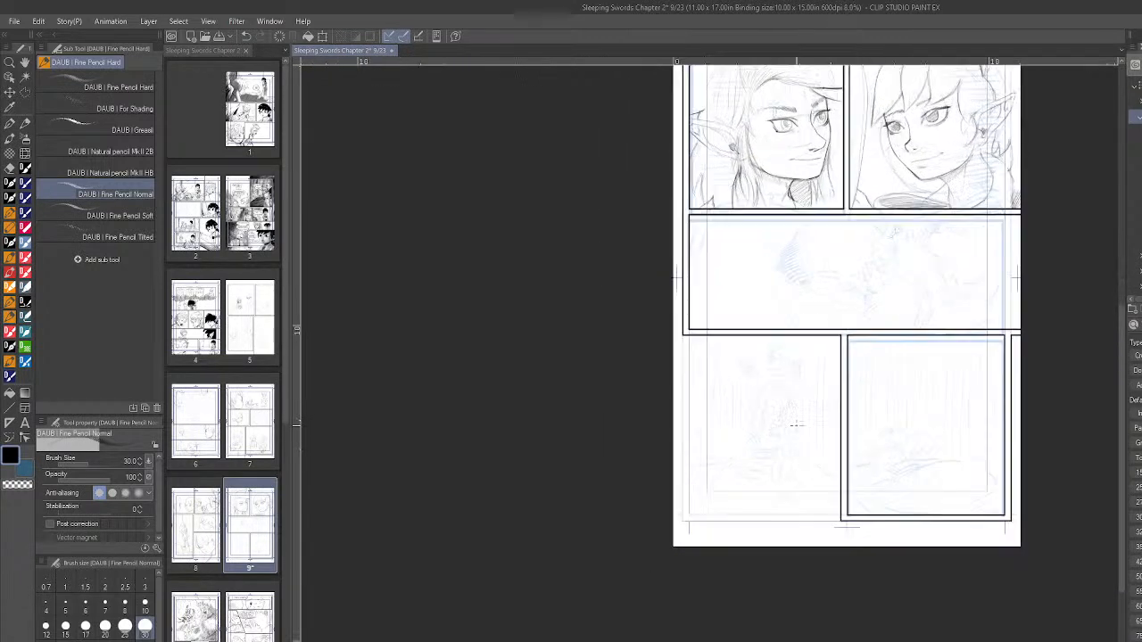
pyautogui.scroll(2, 772, 418)
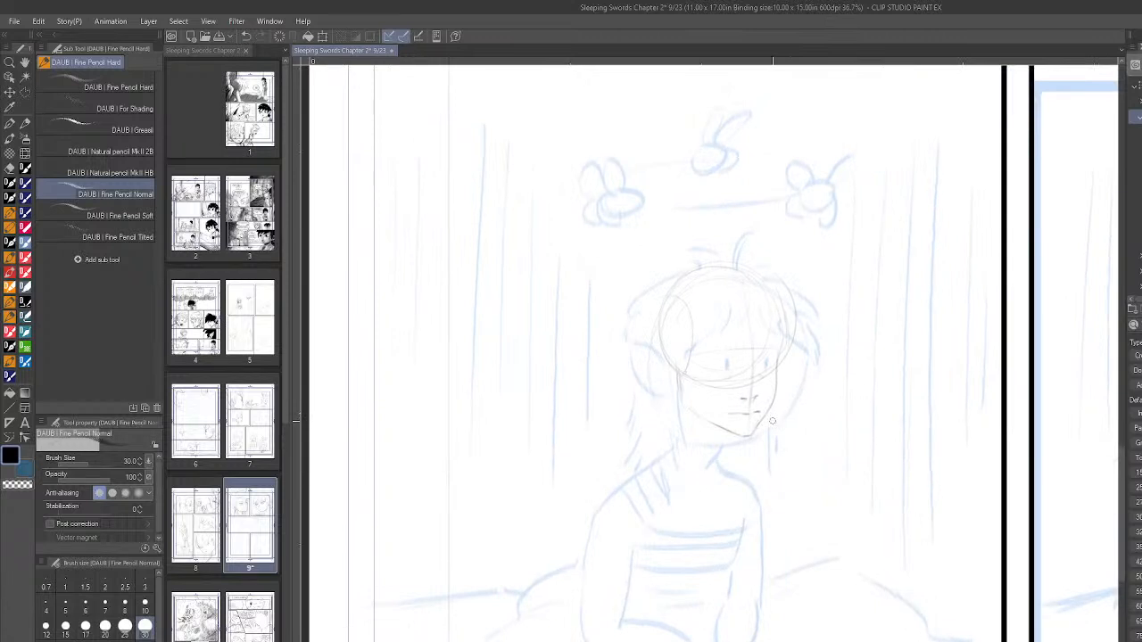
pyautogui.scroll(1, 773, 422)
pyautogui.scroll(2, 757, 389)
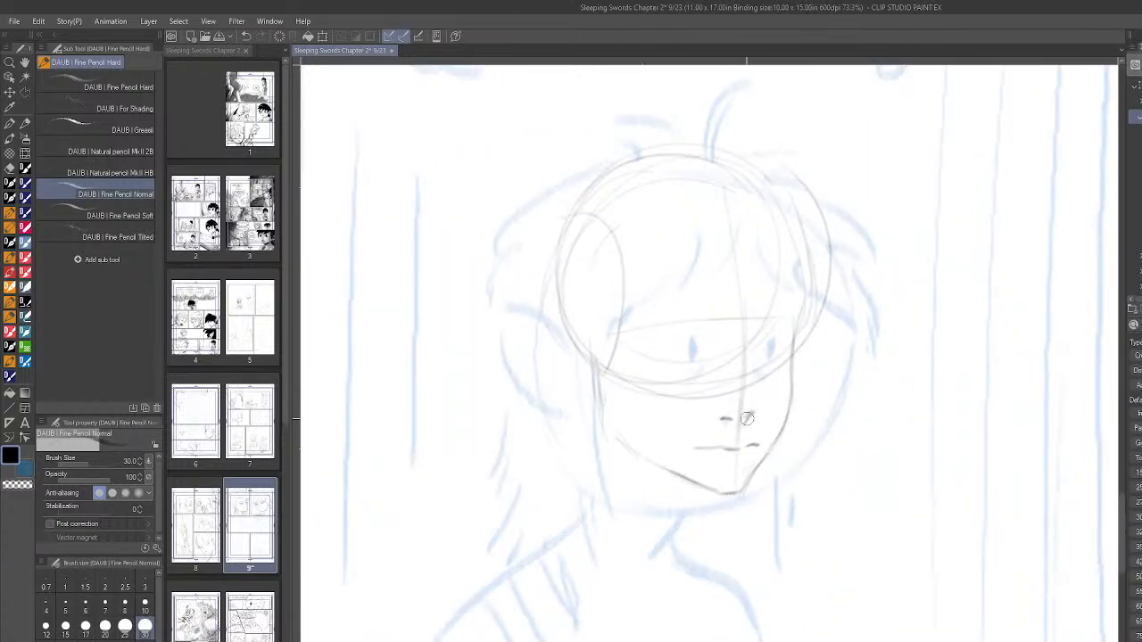
pyautogui.press('[')
pyautogui.press('[')
pyautogui.press('[')
pyautogui.moveTo(751, 411); pyautogui.dragTo(744, 426)
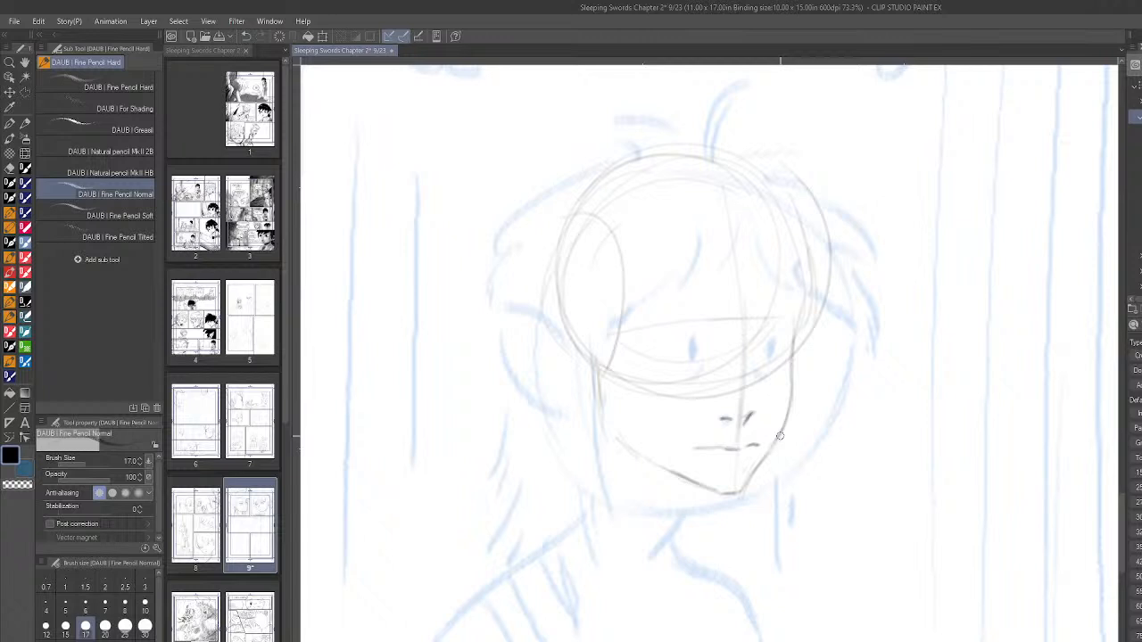
# - Add a short mark under the boy's mouth and firm up the far cheek and near jaw contours
pyautogui.moveTo(723, 461); pyautogui.dragTo(738, 461)
pyautogui.moveTo(793, 338); pyautogui.dragTo(792, 379)
pyautogui.moveTo(620, 430)
pyautogui.mouseDown()
pyautogui.moveTo(644, 457)
pyautogui.moveTo(626, 444)
pyautogui.moveTo(683, 478)
pyautogui.mouseUp()
pyautogui.moveTo(628, 425); pyautogui.dragTo(651, 458)
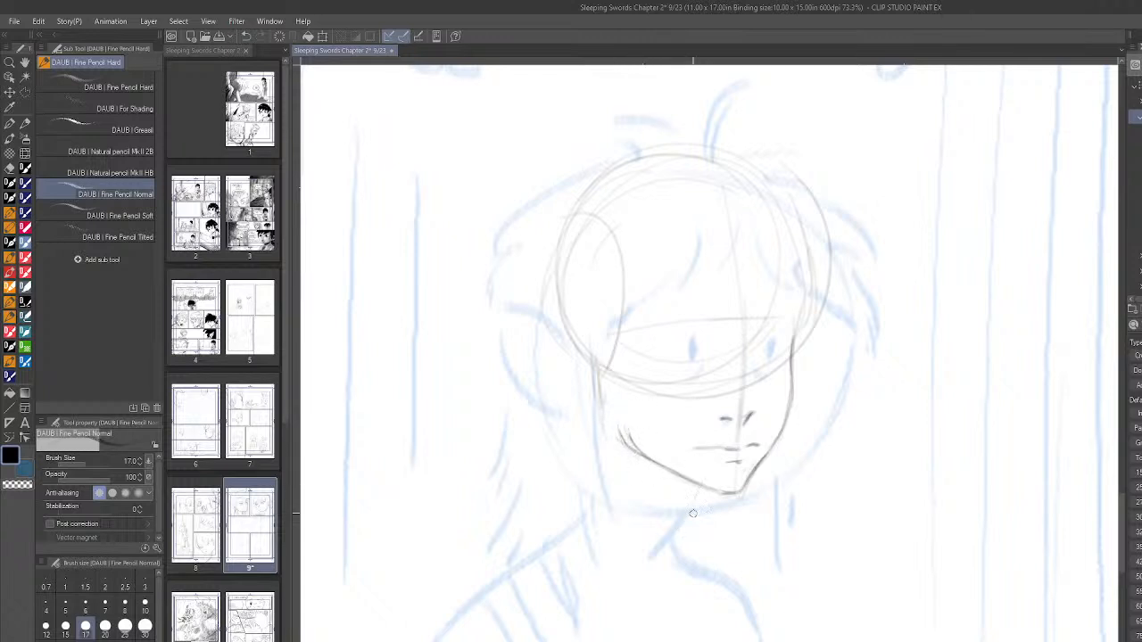
# - Draw the front of the boy's neck below the chin and the back of the neck curving out to the shoulder
pyautogui.moveTo(702, 486); pyautogui.dragTo(678, 530)
pyautogui.moveTo(705, 488); pyautogui.dragTo(689, 558)
pyautogui.moveTo(695, 514); pyautogui.dragTo(690, 550)
pyautogui.hotkey('ctrl', 'z')
pyautogui.moveTo(598, 427)
pyautogui.mouseDown()
pyautogui.moveTo(590, 489)
pyautogui.moveTo(546, 526)
pyautogui.mouseUp()
# - Darken the boy's mouth and lower-lip lines, and outline the far eye and the side of the nose
pyautogui.moveTo(694, 445); pyautogui.dragTo(724, 444)
pyautogui.moveTo(726, 461); pyautogui.dragTo(741, 459)
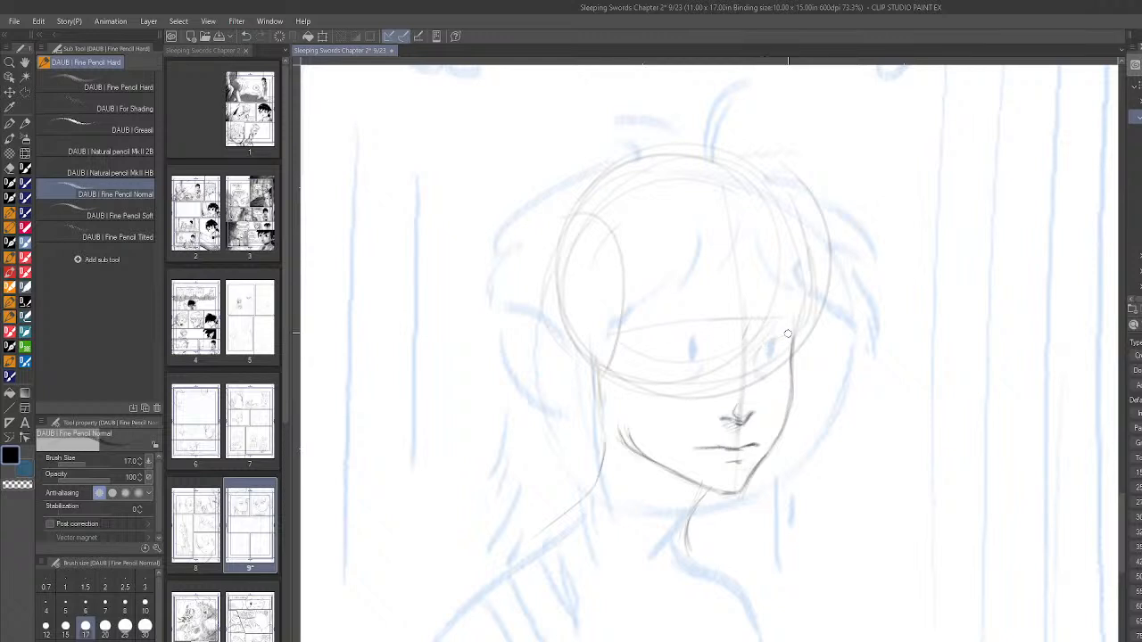
pyautogui.moveTo(778, 336)
pyautogui.mouseDown()
pyautogui.moveTo(788, 333)
pyautogui.moveTo(755, 368)
pyautogui.moveTo(793, 329)
pyautogui.mouseUp()
pyautogui.moveTo(748, 402); pyautogui.dragTo(752, 414)
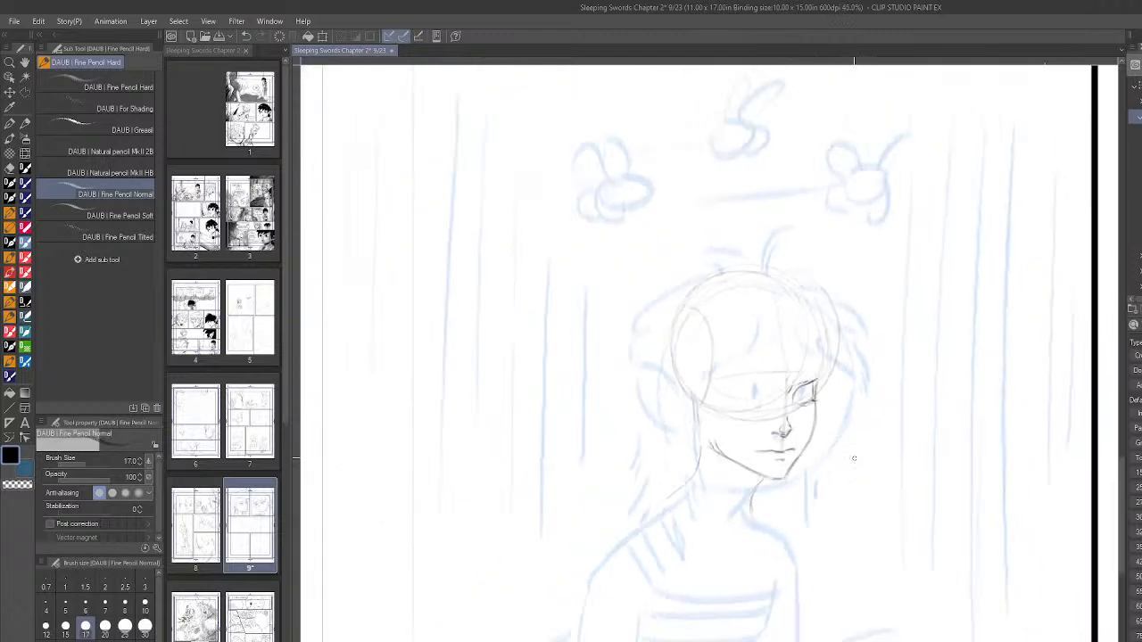
# - Detail the far eye with its lid, iris and pupil, and sketch the eyebrow above it
pyautogui.scroll(-4, 854, 520)
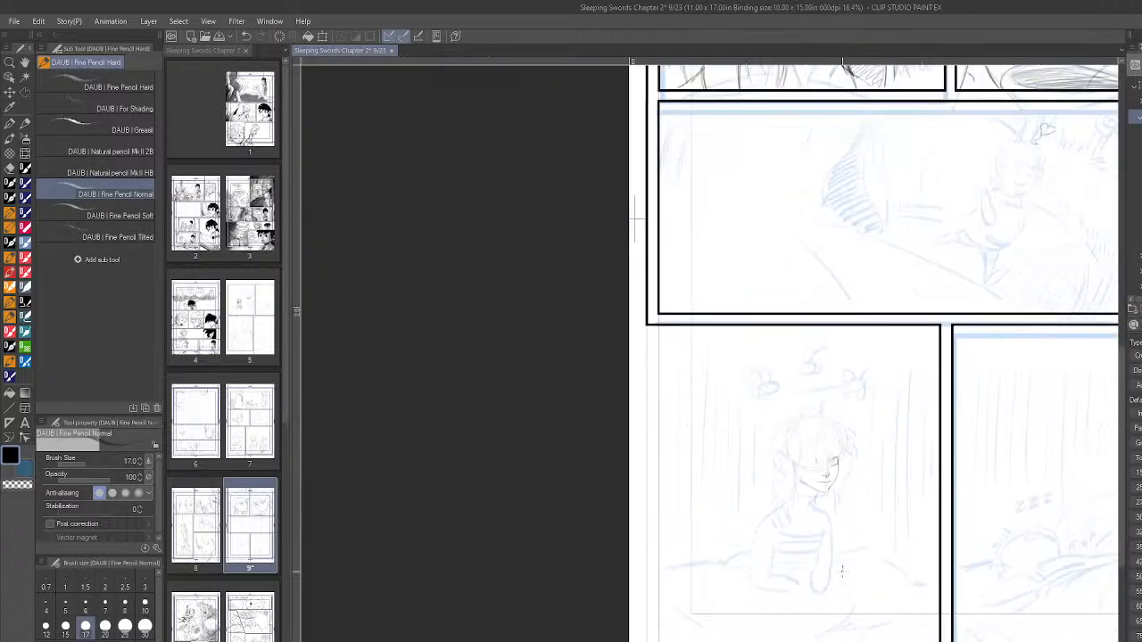
pyautogui.scroll(2, 854, 520)
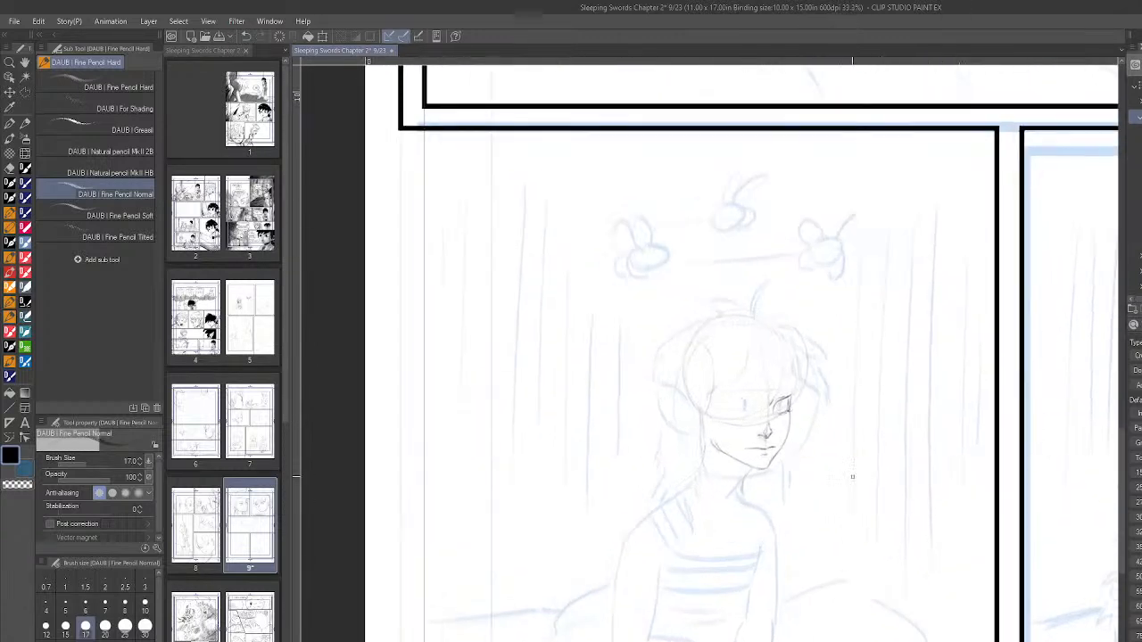
pyautogui.scroll(2, 852, 476)
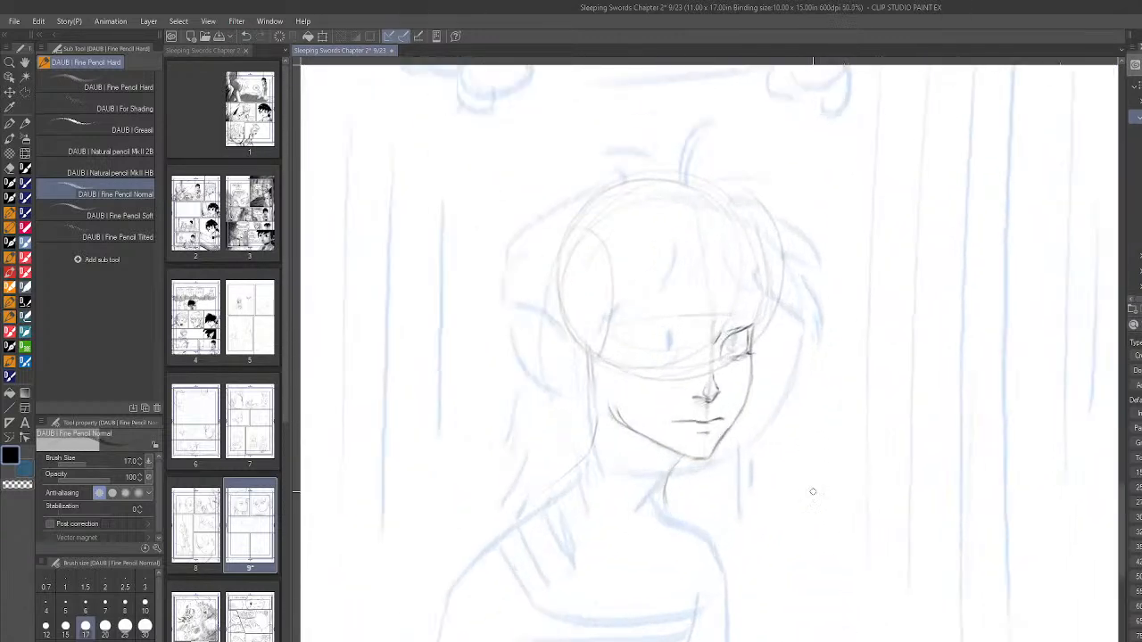
pyautogui.moveTo(714, 333)
pyautogui.mouseDown()
pyautogui.moveTo(730, 335)
pyautogui.moveTo(728, 319)
pyautogui.mouseUp()
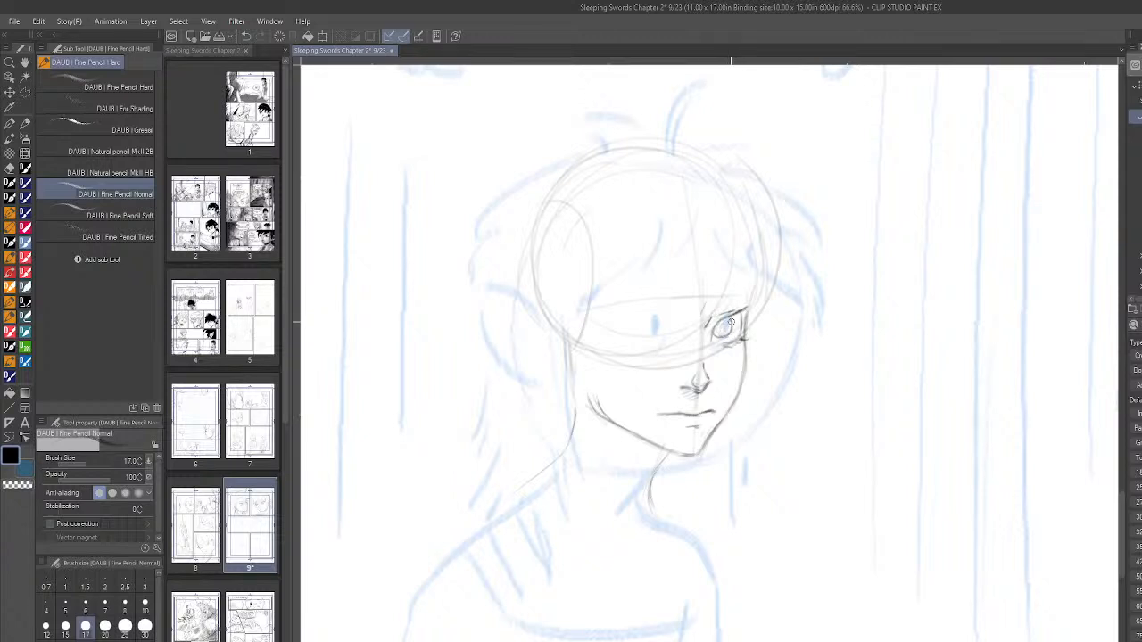
pyautogui.moveTo(736, 310); pyautogui.dragTo(722, 328)
pyautogui.moveTo(705, 303)
pyautogui.mouseDown()
pyautogui.moveTo(724, 291)
pyautogui.moveTo(765, 270)
pyautogui.moveTo(749, 301)
pyautogui.moveTo(743, 276)
pyautogui.moveTo(752, 303)
pyautogui.mouseUp()
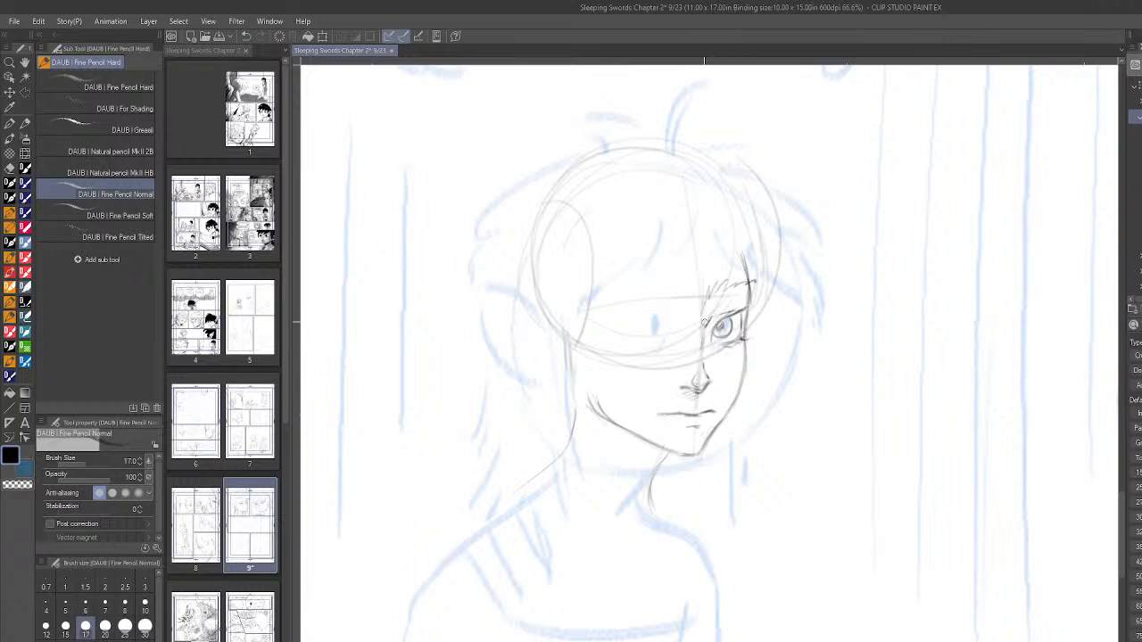
# - Outline the boy's near eye with upper and lower lids while the canvas is mirrored
pyautogui.press('h')
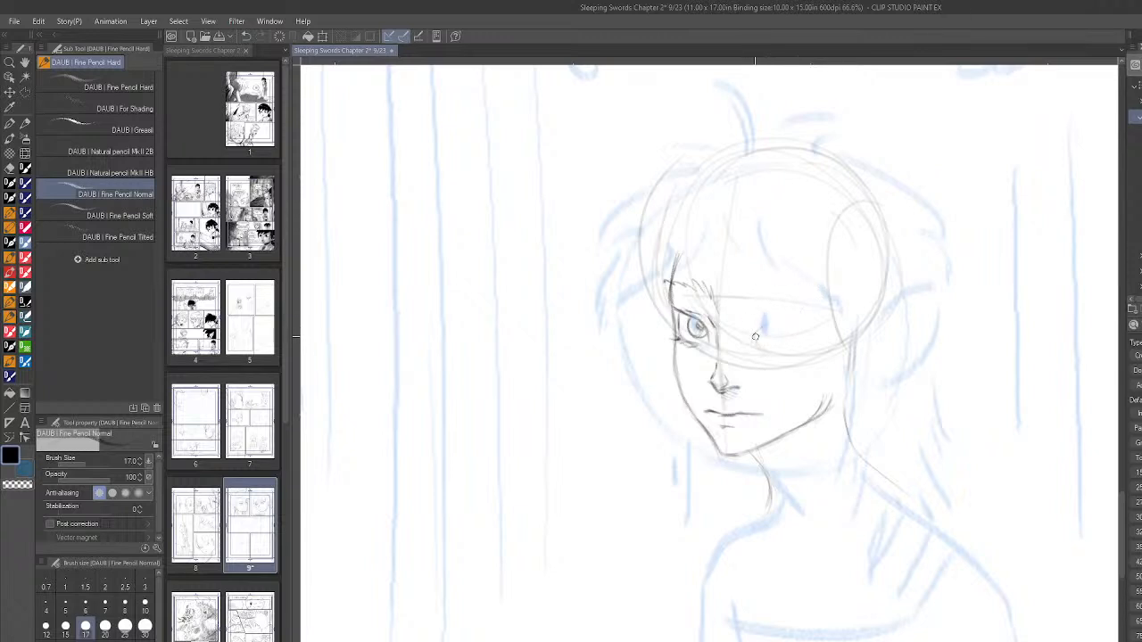
pyautogui.moveTo(756, 330)
pyautogui.mouseDown()
pyautogui.moveTo(804, 321)
pyautogui.moveTo(755, 333)
pyautogui.moveTo(787, 340)
pyautogui.moveTo(753, 341)
pyautogui.moveTo(763, 327)
pyautogui.moveTo(808, 320)
pyautogui.moveTo(804, 346)
pyautogui.moveTo(767, 349)
pyautogui.moveTo(798, 321)
pyautogui.mouseUp()
pyautogui.moveTo(780, 347); pyautogui.dragTo(792, 349)
pyautogui.press('h')
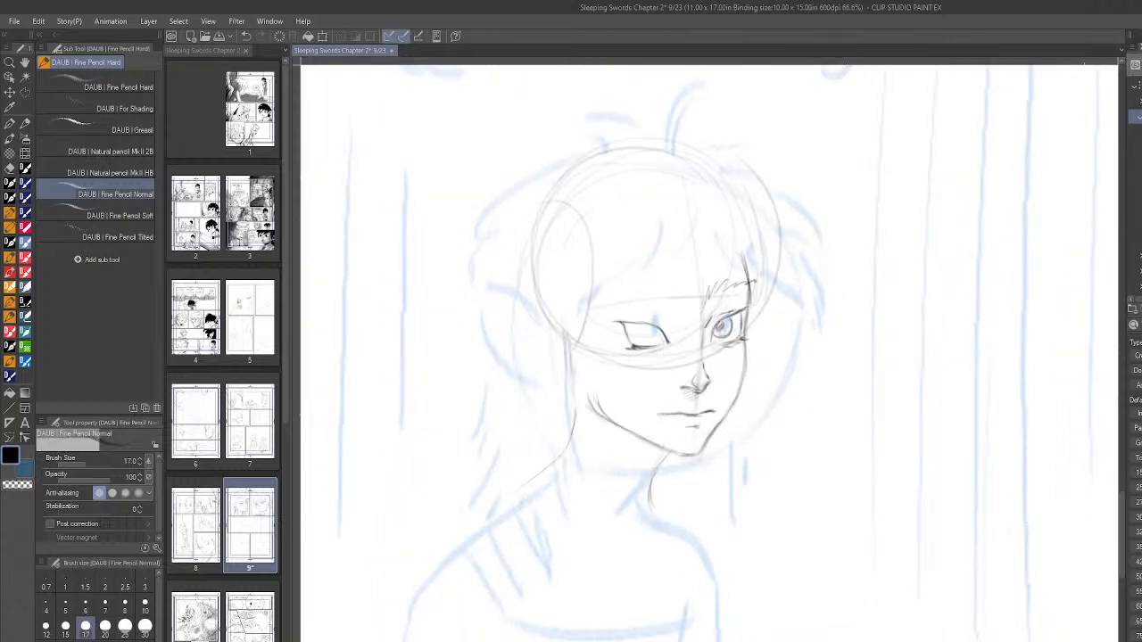
pyautogui.moveTo(646, 327); pyautogui.dragTo(657, 335)
pyautogui.hotkey('ctrl', 'z')
pyautogui.hotkey('ctrl', 'z')
pyautogui.hotkey('ctrl', 'z')
pyautogui.hotkey('ctrl', 'z')
# - Draw the iris inside the near eye and darken its upper and lower lids
pyautogui.moveTo(649, 333)
pyautogui.mouseDown()
pyautogui.moveTo(645, 342)
pyautogui.moveTo(650, 326)
pyautogui.mouseUp()
pyautogui.moveTo(652, 338); pyautogui.dragTo(658, 340)
pyautogui.moveTo(622, 321); pyautogui.dragTo(653, 326)
pyautogui.moveTo(634, 349); pyautogui.dragTo(646, 348)
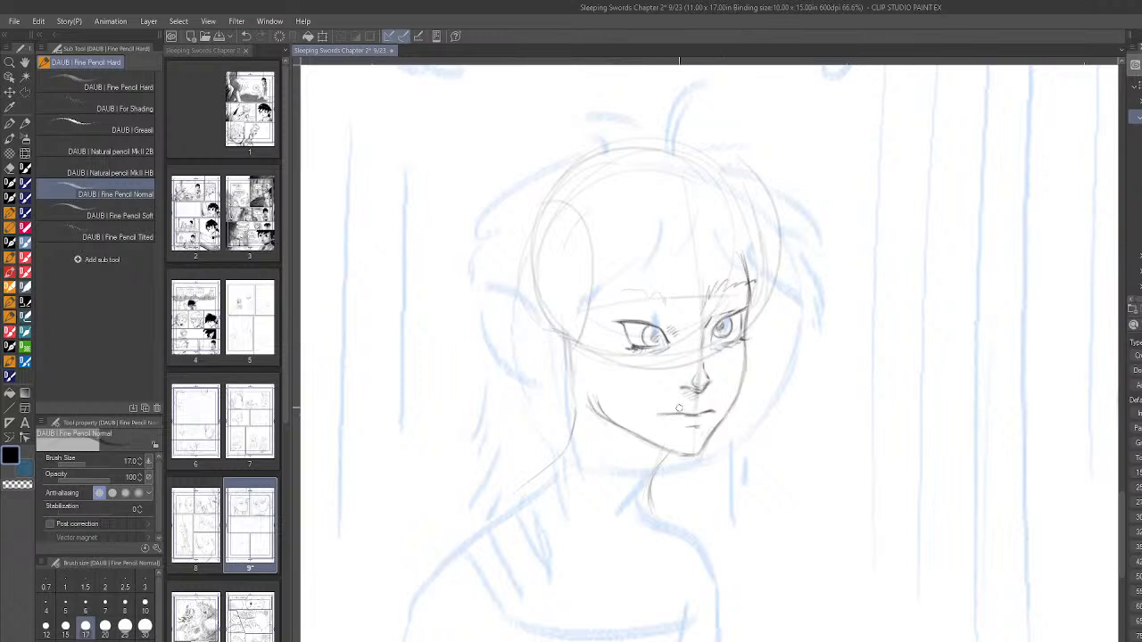
# - Mirror the canvas, thicken the far eyebrow with short hairs, and strengthen the lid lines of the near eye
pyautogui.press('h')
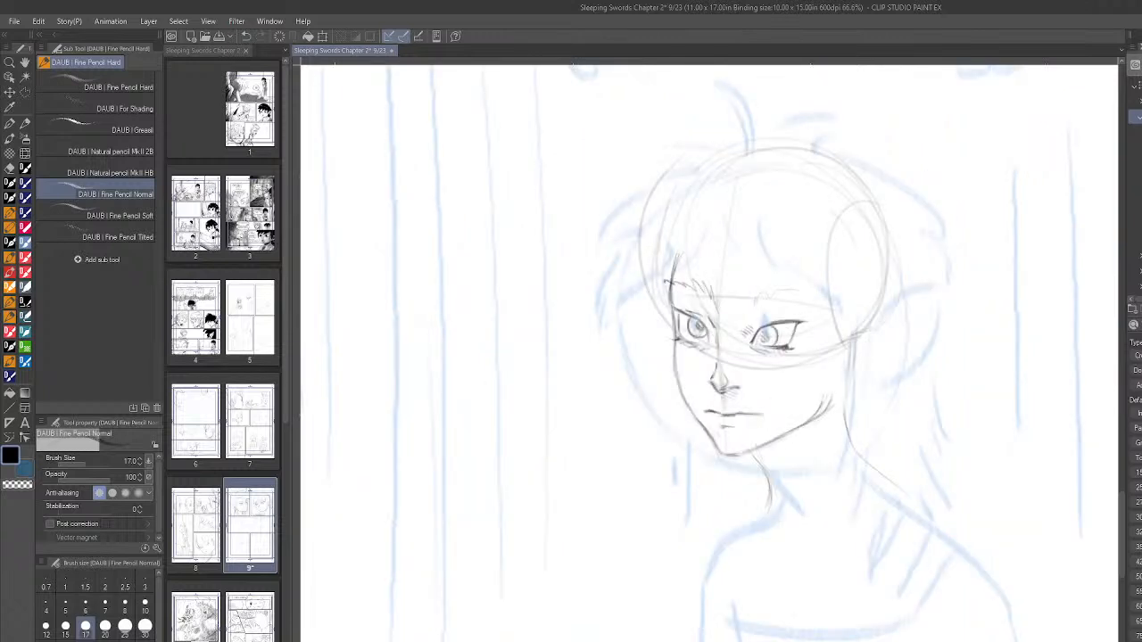
pyautogui.moveTo(756, 324); pyautogui.dragTo(789, 316)
pyautogui.moveTo(712, 298)
pyautogui.mouseDown()
pyautogui.moveTo(698, 265)
pyautogui.moveTo(699, 284)
pyautogui.moveTo(670, 275)
pyautogui.mouseUp()
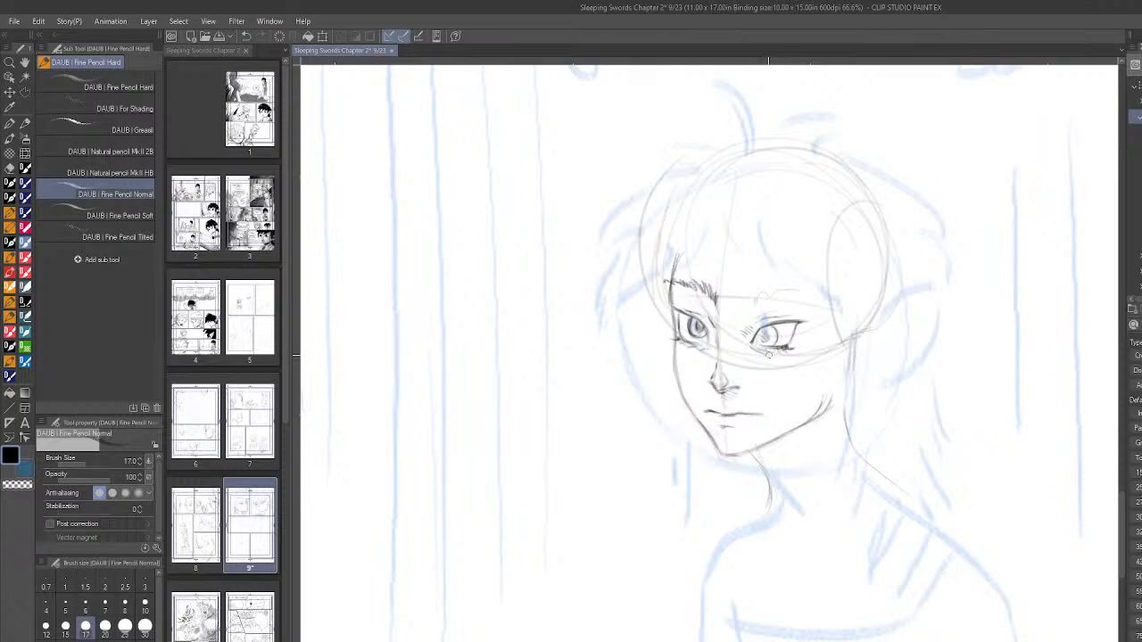
pyautogui.moveTo(758, 334)
pyautogui.mouseDown()
pyautogui.moveTo(773, 322)
pyautogui.moveTo(785, 346)
pyautogui.moveTo(799, 325)
pyautogui.mouseUp()
# - Draw the boy's long pointed ear with its inner folds in the mirrored view, and restore the normal view
pyautogui.moveTo(855, 338)
pyautogui.mouseDown()
pyautogui.moveTo(918, 317)
pyautogui.moveTo(904, 341)
pyautogui.moveTo(919, 323)
pyautogui.moveTo(829, 399)
pyautogui.moveTo(869, 374)
pyautogui.mouseUp()
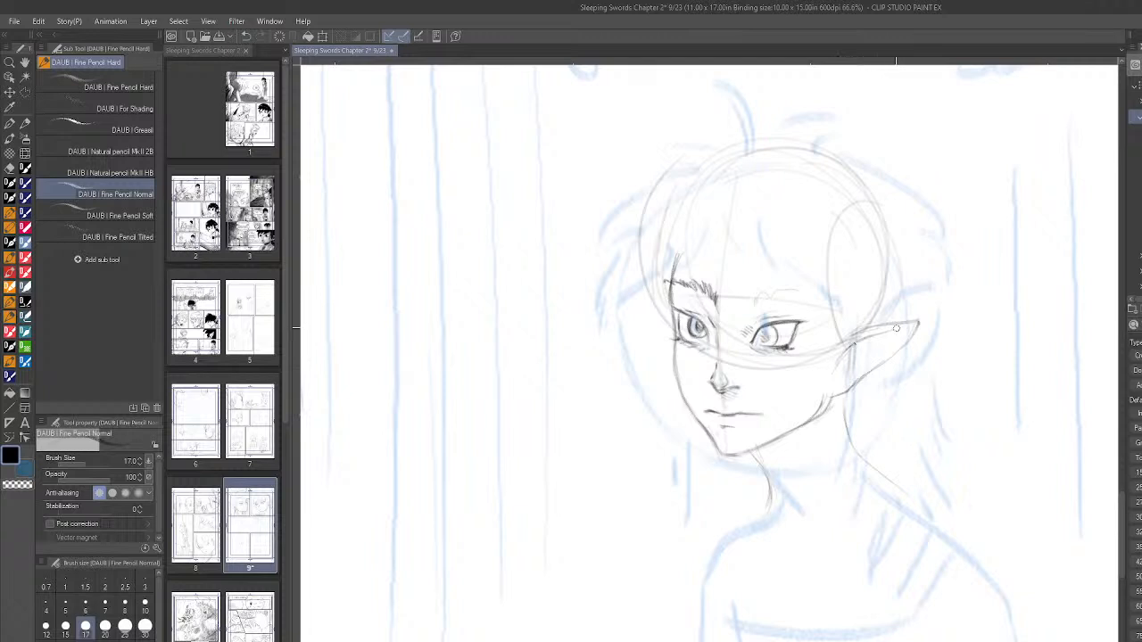
pyautogui.moveTo(894, 331)
pyautogui.mouseDown()
pyautogui.moveTo(868, 355)
pyautogui.moveTo(884, 351)
pyautogui.moveTo(839, 381)
pyautogui.mouseUp()
pyautogui.moveTo(851, 361); pyautogui.dragTo(868, 341)
pyautogui.press('h')
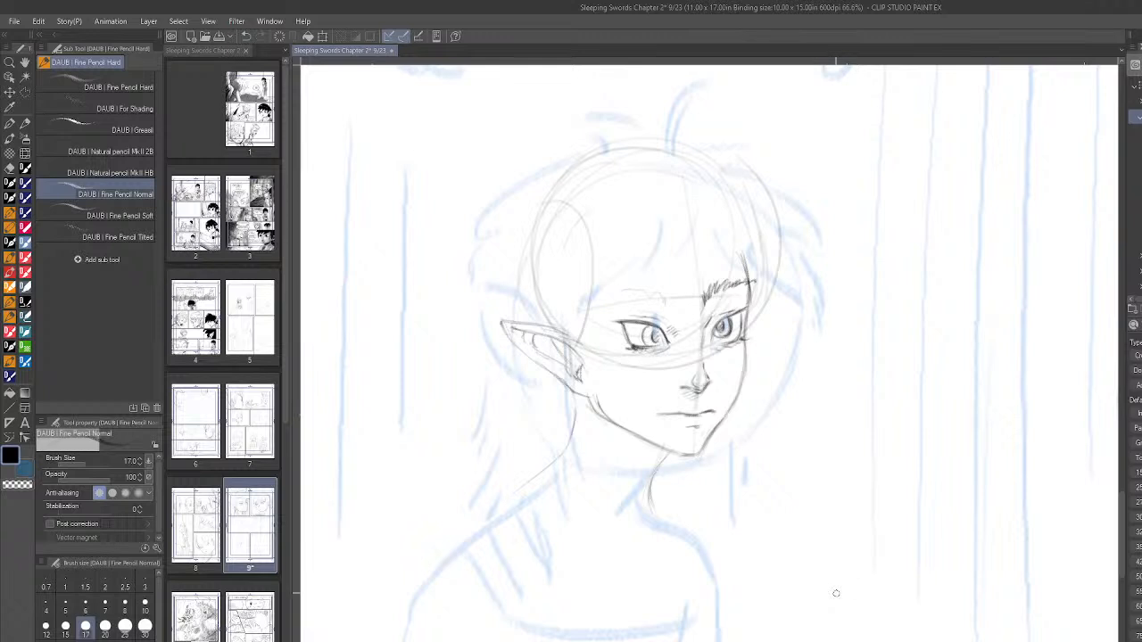
# - Touch up the near eye's iris and sketch the near eyebrow with short hatched strokes
pyautogui.moveTo(655, 328); pyautogui.dragTo(662, 335)
pyautogui.scroll(-4, 830, 436)
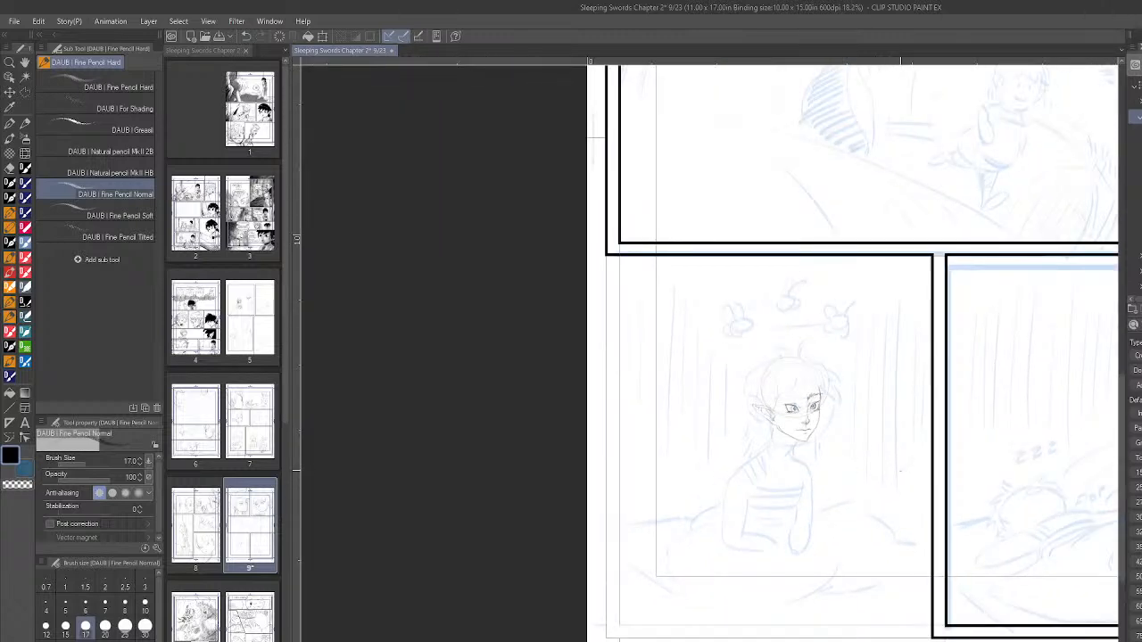
pyautogui.scroll(3, 875, 410)
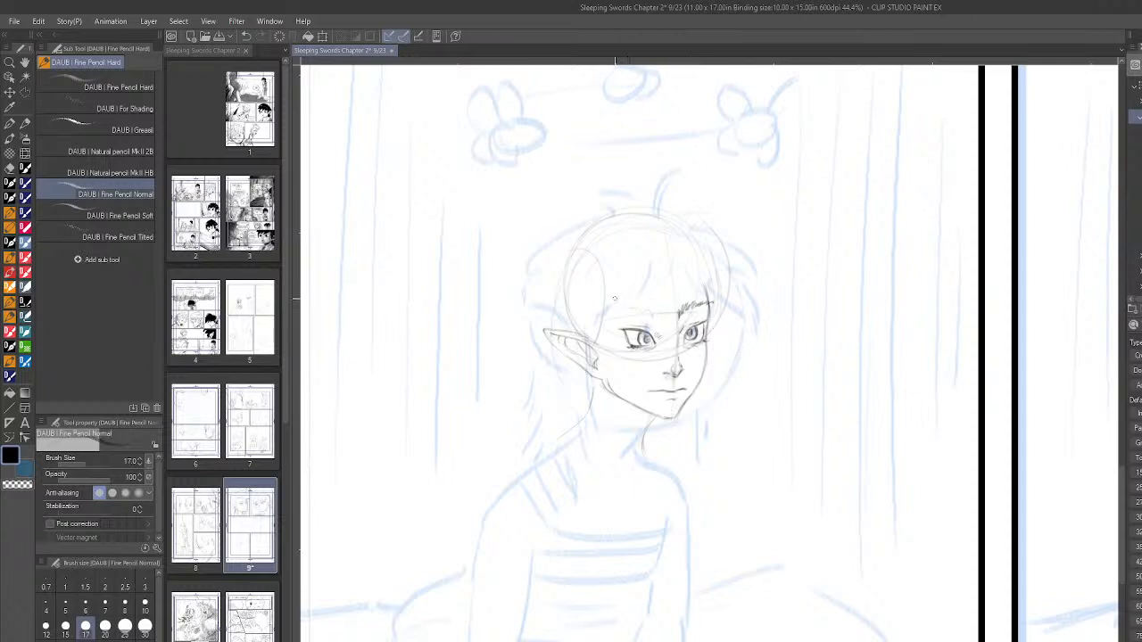
pyautogui.moveTo(625, 298); pyautogui.dragTo(668, 305)
# - Select the nose with a Polyline selection, move it slightly toward the far cheek, and deselect it
pyautogui.press('m')
pyautogui.click(665, 357)
pyautogui.click(681, 351)
pyautogui.click(688, 364)
pyautogui.click(687, 383)
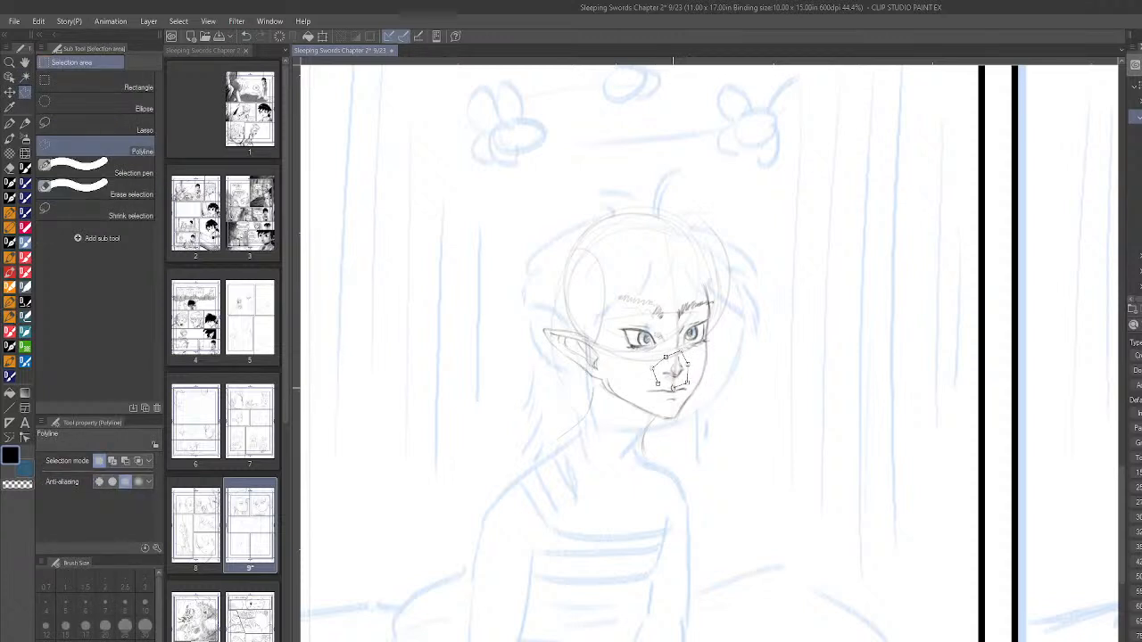
pyautogui.doubleClick(673, 387)
pyautogui.click(13, 92)
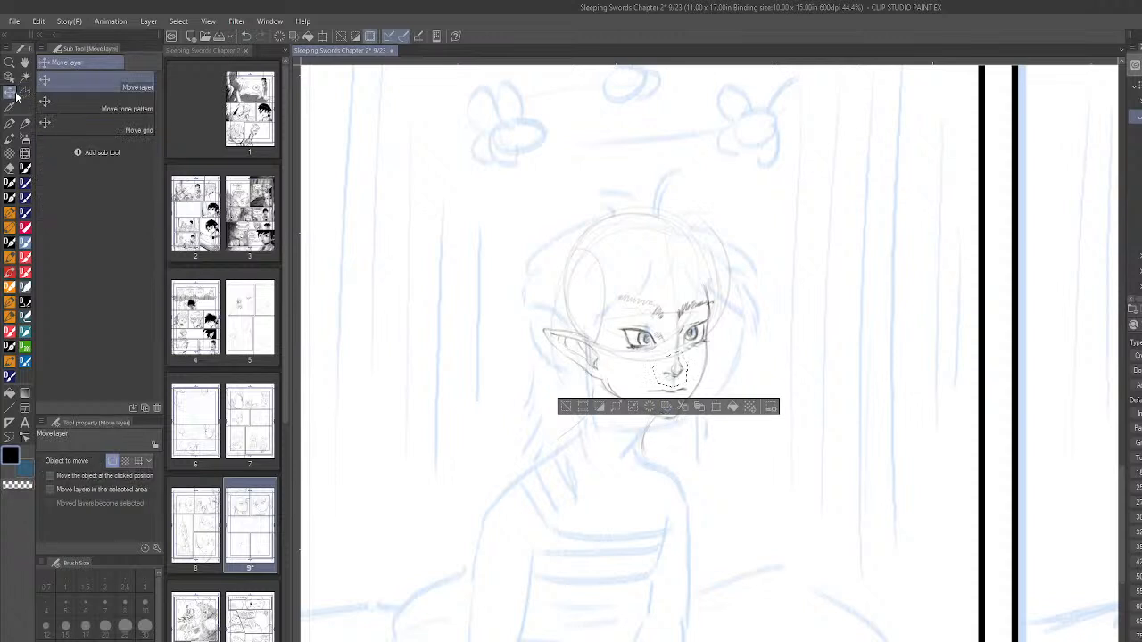
pyautogui.moveTo(683, 383); pyautogui.dragTo(690, 383)
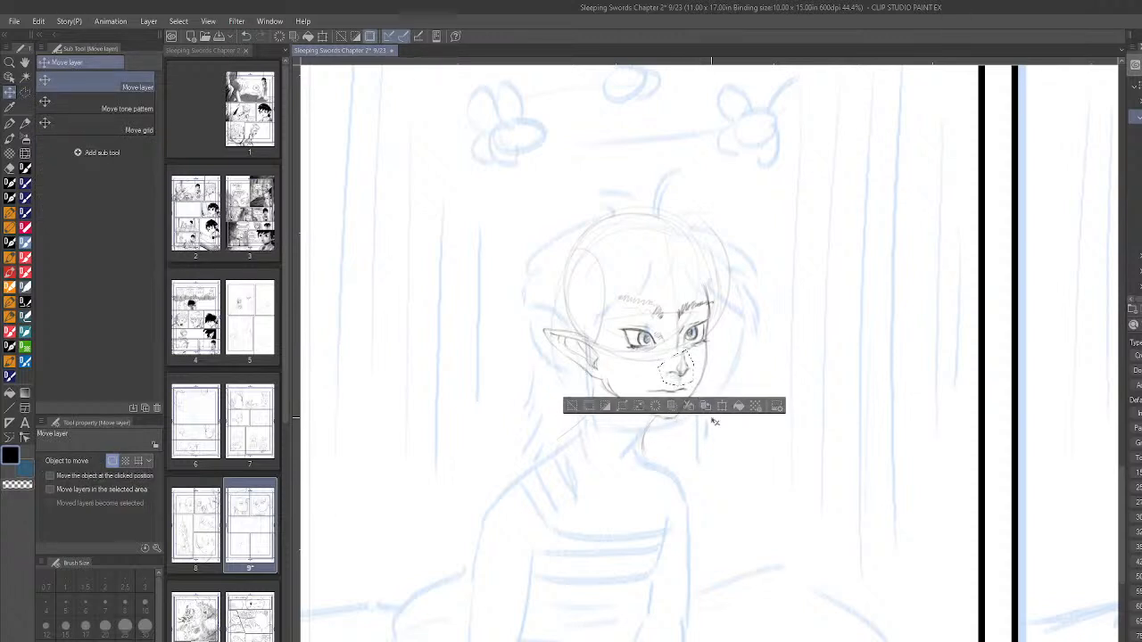
pyautogui.click(25, 94)
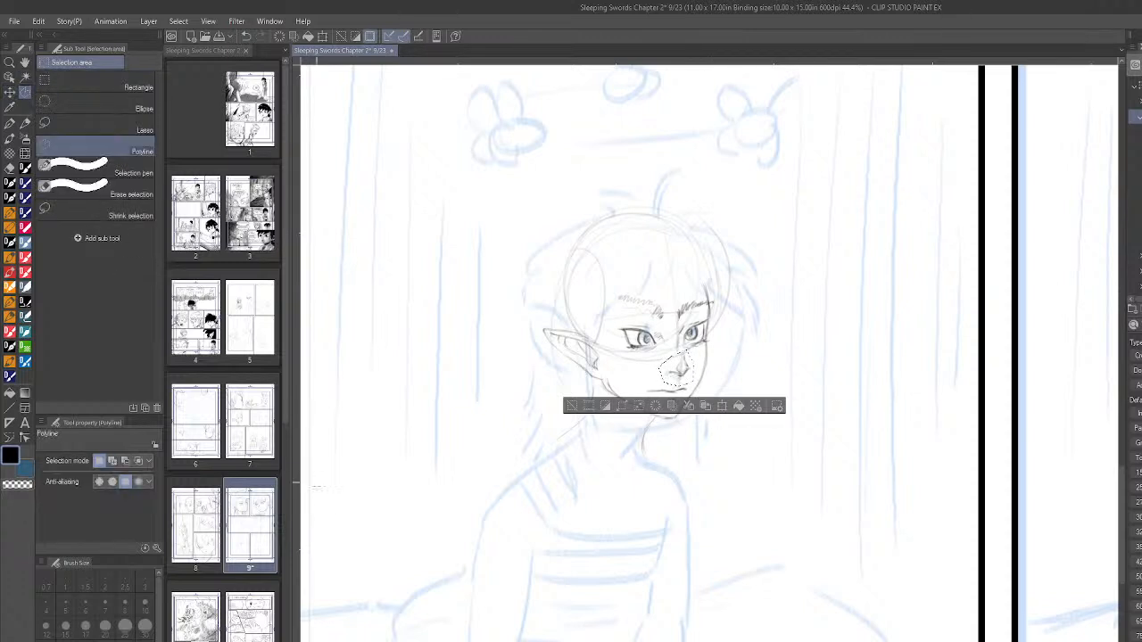
pyautogui.hotkey('ctrl', 'd')
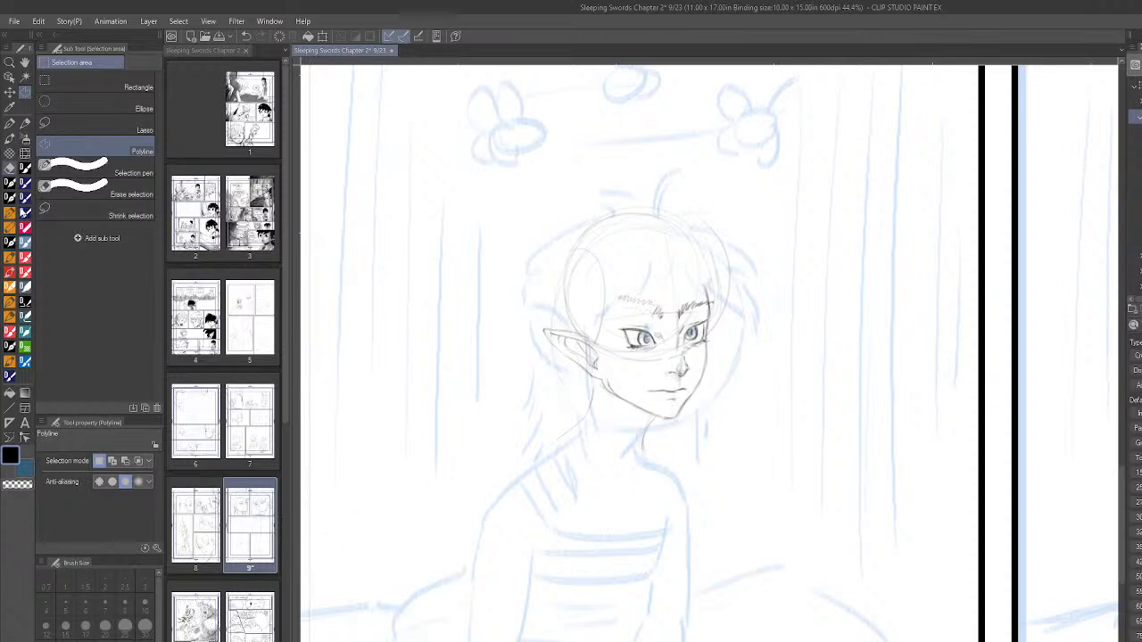
# - Return to the DAUB Fine Pencil Normal brush, draw the nose bridge, and sketch hair spikes and strands on the head
pyautogui.click(11, 318)
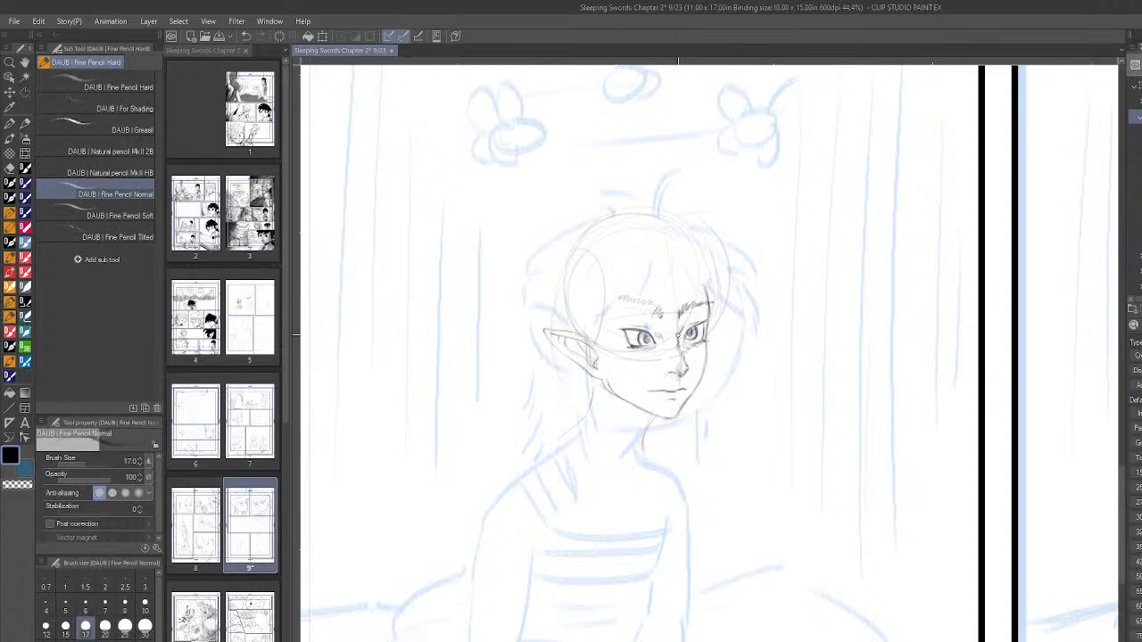
pyautogui.moveTo(679, 333); pyautogui.dragTo(686, 365)
pyautogui.moveTo(614, 211)
pyautogui.mouseDown()
pyautogui.moveTo(652, 188)
pyautogui.moveTo(646, 264)
pyautogui.moveTo(675, 207)
pyautogui.moveTo(695, 211)
pyautogui.moveTo(669, 211)
pyautogui.moveTo(706, 207)
pyautogui.mouseUp()
pyautogui.moveTo(585, 229)
pyautogui.mouseDown()
pyautogui.moveTo(592, 266)
pyautogui.moveTo(609, 247)
pyautogui.moveTo(632, 256)
pyautogui.mouseUp()
# - Draw the side lock of hair in front of the near ear and hatch the shadow under the jaw and chin
pyautogui.moveTo(586, 308); pyautogui.dragTo(589, 405)
pyautogui.moveTo(597, 352); pyautogui.dragTo(590, 404)
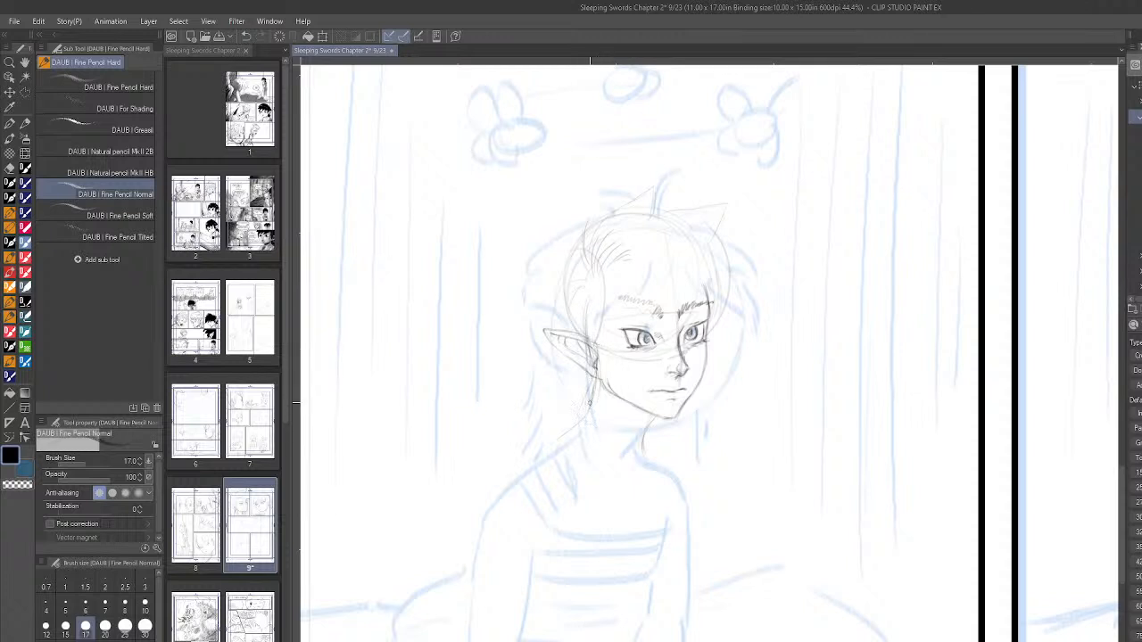
pyautogui.moveTo(603, 339)
pyautogui.mouseDown()
pyautogui.moveTo(621, 396)
pyautogui.moveTo(605, 366)
pyautogui.moveTo(629, 420)
pyautogui.moveTo(616, 427)
pyautogui.moveTo(604, 366)
pyautogui.moveTo(631, 442)
pyautogui.moveTo(599, 361)
pyautogui.moveTo(624, 434)
pyautogui.mouseUp()
pyautogui.moveTo(598, 391); pyautogui.dragTo(611, 424)
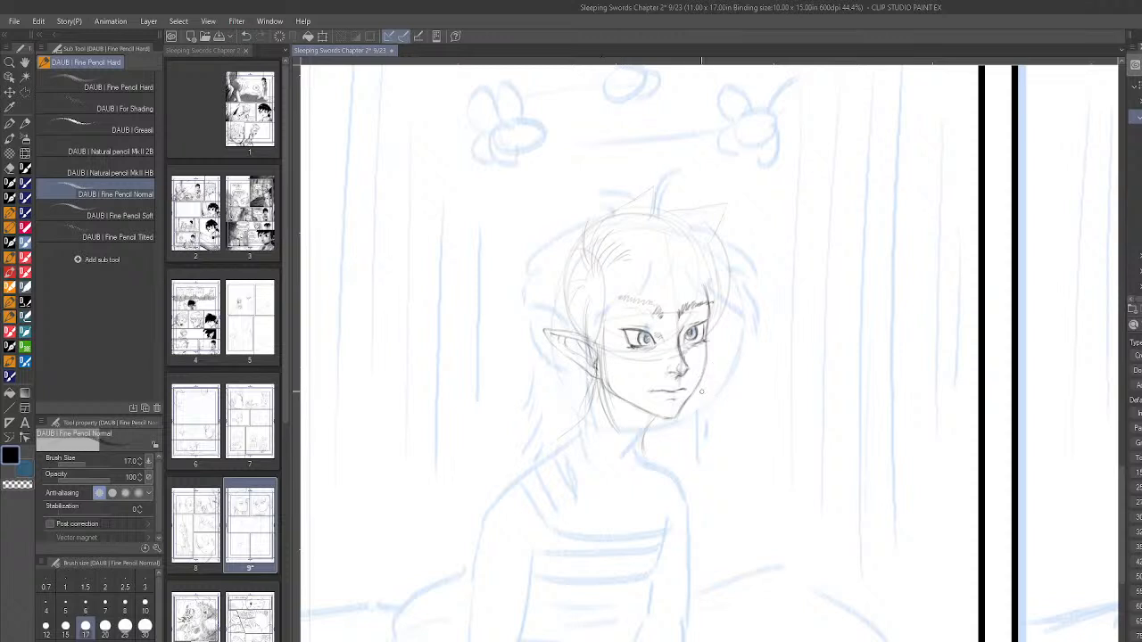
pyautogui.moveTo(697, 401)
pyautogui.mouseDown()
pyautogui.moveTo(701, 440)
pyautogui.moveTo(648, 416)
pyautogui.mouseUp()
pyautogui.moveTo(650, 441)
pyautogui.mouseDown()
pyautogui.moveTo(648, 429)
pyautogui.moveTo(662, 445)
pyautogui.moveTo(656, 418)
pyautogui.moveTo(605, 401)
pyautogui.moveTo(650, 423)
pyautogui.mouseUp()
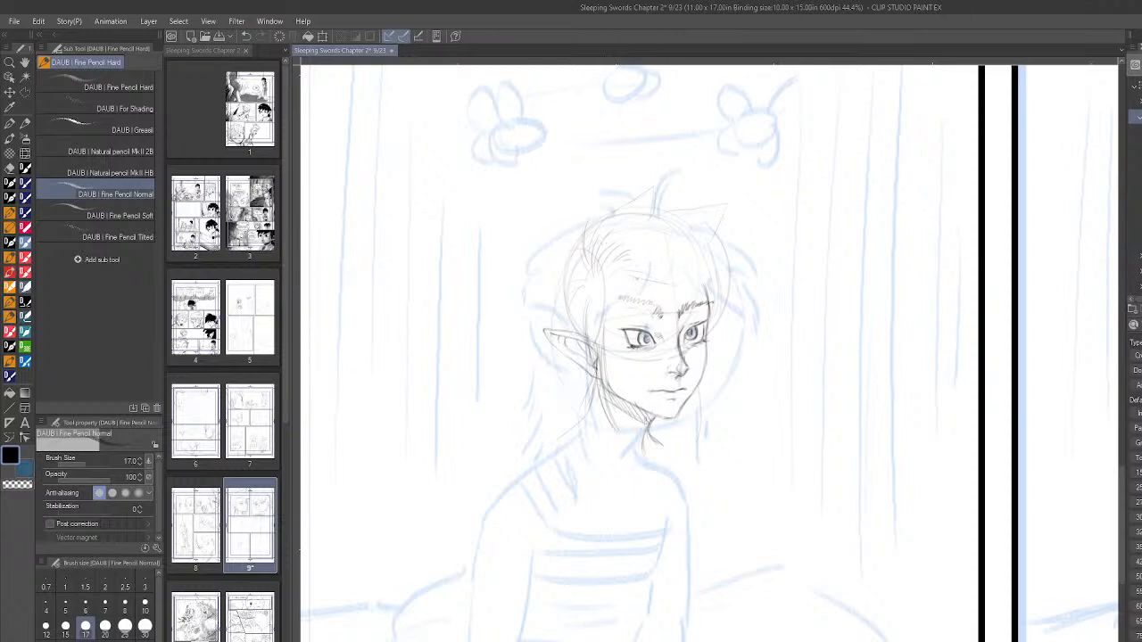
# - Draw the bangs sweeping across the boy's forehead down between the eyebrows
pyautogui.moveTo(638, 277)
pyautogui.mouseDown()
pyautogui.moveTo(692, 317)
pyautogui.moveTo(682, 262)
pyautogui.mouseUp()
pyautogui.moveTo(695, 312)
pyautogui.mouseDown()
pyautogui.moveTo(681, 260)
pyautogui.moveTo(689, 301)
pyautogui.moveTo(678, 257)
pyautogui.moveTo(690, 285)
pyautogui.moveTo(656, 239)
pyautogui.moveTo(675, 254)
pyautogui.moveTo(694, 312)
pyautogui.mouseUp()
pyautogui.moveTo(616, 278); pyautogui.dragTo(633, 272)
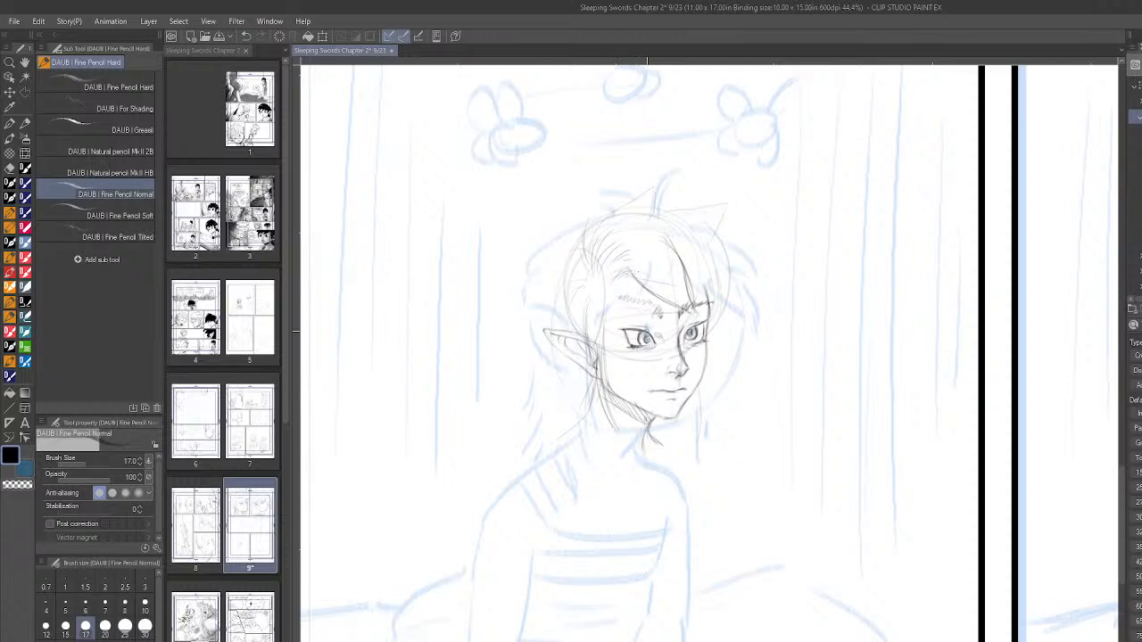
# - Darken the near eyebrow as a solid angled stroke in the mirrored view, and restore the normal view
pyautogui.press('h')
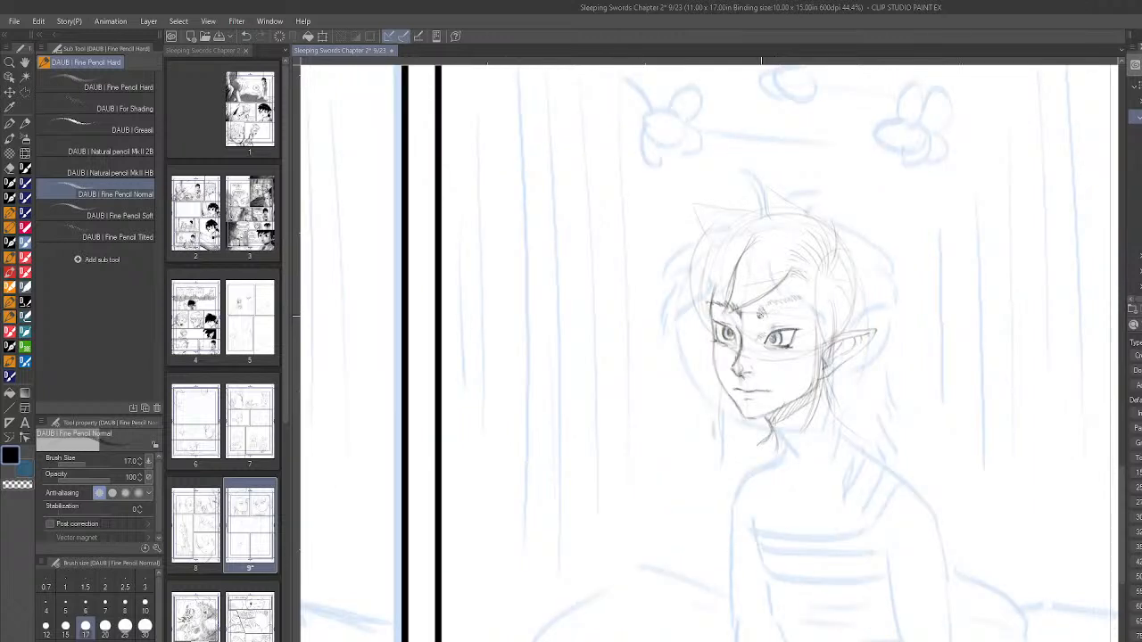
pyautogui.moveTo(764, 311); pyautogui.dragTo(810, 295)
pyautogui.press('h')
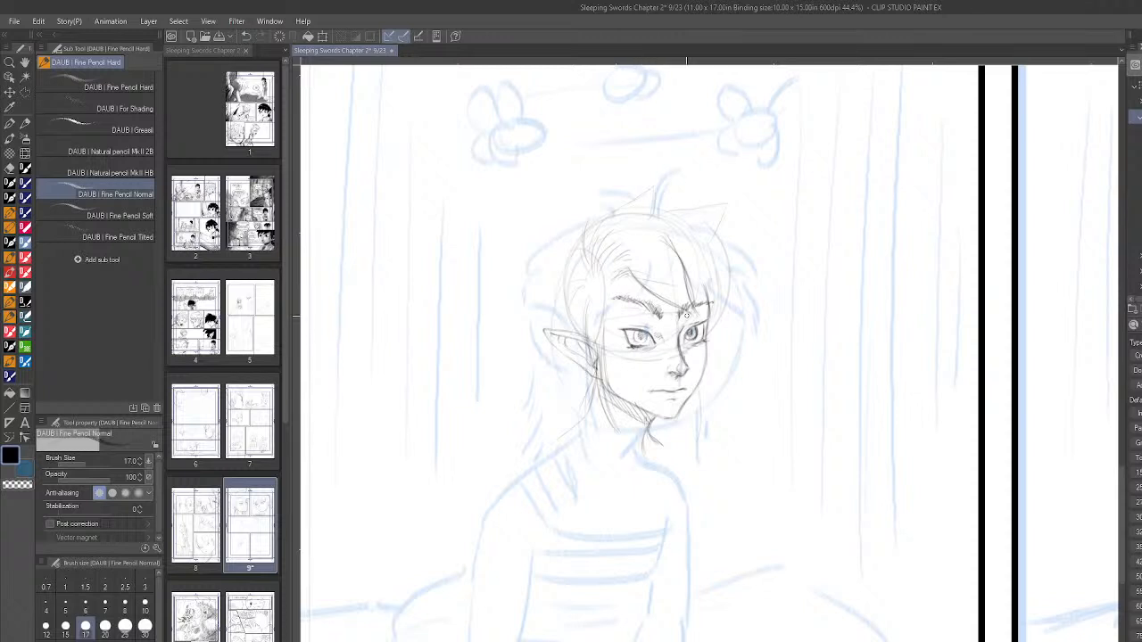
# - Rework the far eye's iris and redraw the mouth as a small downturned frown
pyautogui.moveTo(687, 332); pyautogui.dragTo(693, 333)
pyautogui.moveTo(672, 389); pyautogui.dragTo(680, 384)
pyautogui.moveTo(678, 396); pyautogui.dragTo(668, 398)
pyautogui.moveTo(680, 397)
pyautogui.mouseDown()
pyautogui.moveTo(669, 398)
pyautogui.moveTo(682, 395)
pyautogui.mouseUp()
# - Refine the irises of both eyes, and add the far ear and a hair strand beside the far cheek
pyautogui.moveTo(691, 331); pyautogui.dragTo(697, 335)
pyautogui.moveTo(642, 333); pyautogui.dragTo(648, 340)
pyautogui.moveTo(695, 328); pyautogui.dragTo(695, 340)
pyautogui.moveTo(708, 325); pyautogui.dragTo(717, 321)
pyautogui.moveTo(702, 379)
pyautogui.mouseDown()
pyautogui.moveTo(699, 439)
pyautogui.moveTo(691, 423)
pyautogui.mouseUp()
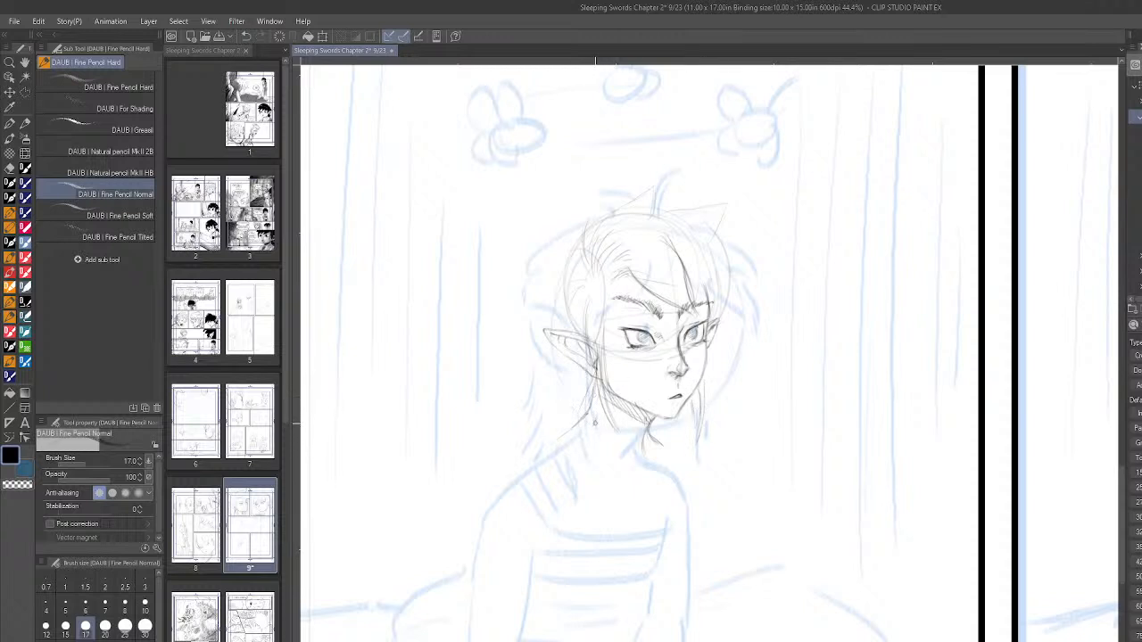
# - Draw the boy's neck and both sloping shoulders over the blue rough, and add short collarbone strokes at the throat
pyautogui.moveTo(615, 415)
pyautogui.mouseDown()
pyautogui.moveTo(627, 473)
pyautogui.moveTo(638, 470)
pyautogui.mouseUp()
pyautogui.moveTo(582, 423)
pyautogui.mouseDown()
pyautogui.moveTo(500, 481)
pyautogui.moveTo(487, 510)
pyautogui.mouseUp()
pyautogui.moveTo(657, 440)
pyautogui.mouseDown()
pyautogui.moveTo(728, 485)
pyautogui.moveTo(701, 466)
pyautogui.mouseUp()
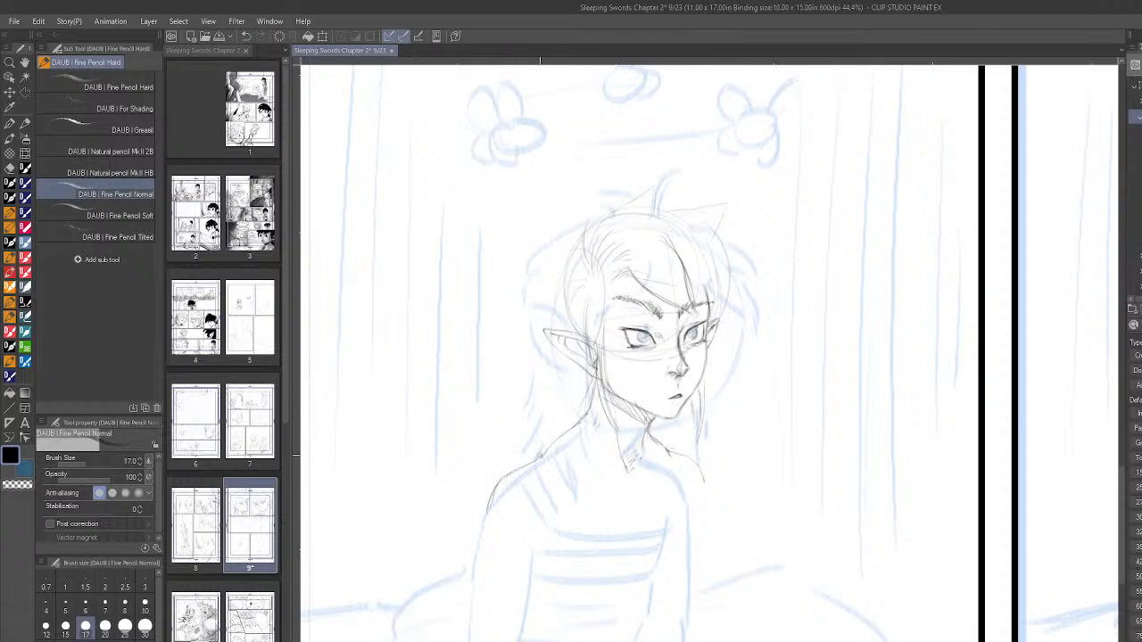
pyautogui.moveTo(522, 467); pyautogui.dragTo(536, 458)
pyautogui.moveTo(540, 471); pyautogui.dragTo(556, 471)
pyautogui.moveTo(684, 471); pyautogui.dragTo(650, 474)
# - Add hair strands at the near temple and draw the bangs falling along the far side of the forehead
pyautogui.moveTo(594, 301)
pyautogui.mouseDown()
pyautogui.moveTo(591, 339)
pyautogui.moveTo(605, 349)
pyautogui.mouseUp()
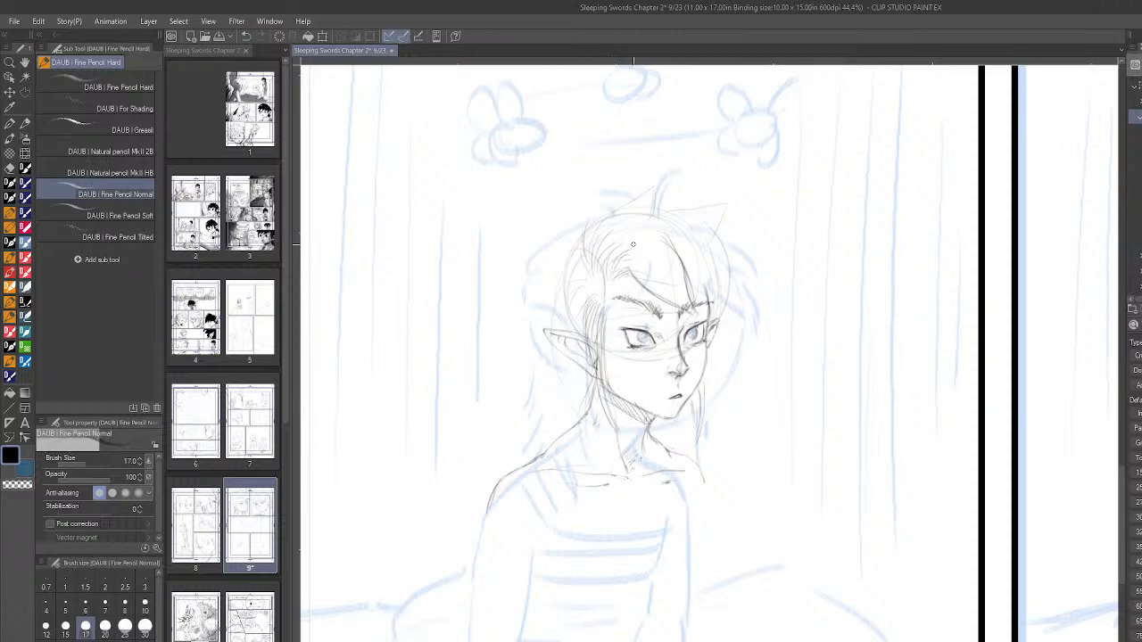
pyautogui.moveTo(686, 270); pyautogui.dragTo(731, 331)
pyautogui.moveTo(698, 234)
pyautogui.mouseDown()
pyautogui.moveTo(711, 302)
pyautogui.moveTo(716, 258)
pyautogui.moveTo(732, 321)
pyautogui.mouseUp()
pyautogui.moveTo(719, 278); pyautogui.dragTo(727, 302)
pyautogui.moveTo(693, 233); pyautogui.dragTo(718, 274)
pyautogui.moveTo(685, 230); pyautogui.dragTo(722, 300)
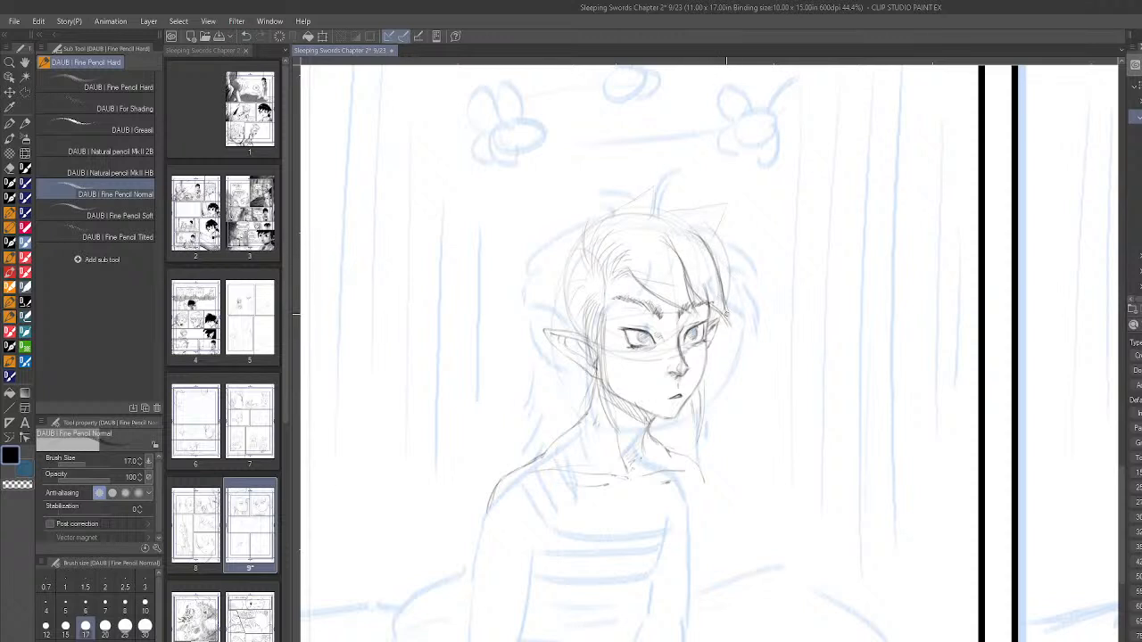
# - In the mirrored view, add the far-side hair tuft, tall crown spike and rear tuft, and restore the normal view
pyautogui.press('h')
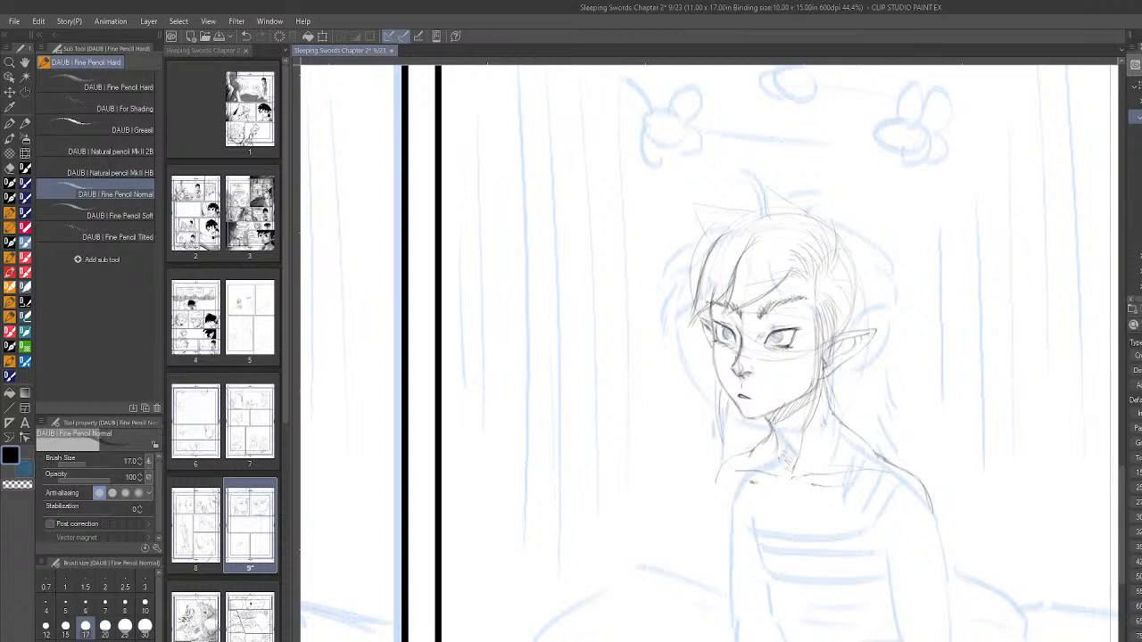
pyautogui.moveTo(665, 280)
pyautogui.mouseDown()
pyautogui.moveTo(697, 241)
pyautogui.moveTo(664, 289)
pyautogui.moveTo(698, 278)
pyautogui.mouseUp()
pyautogui.moveTo(723, 319); pyautogui.dragTo(800, 267)
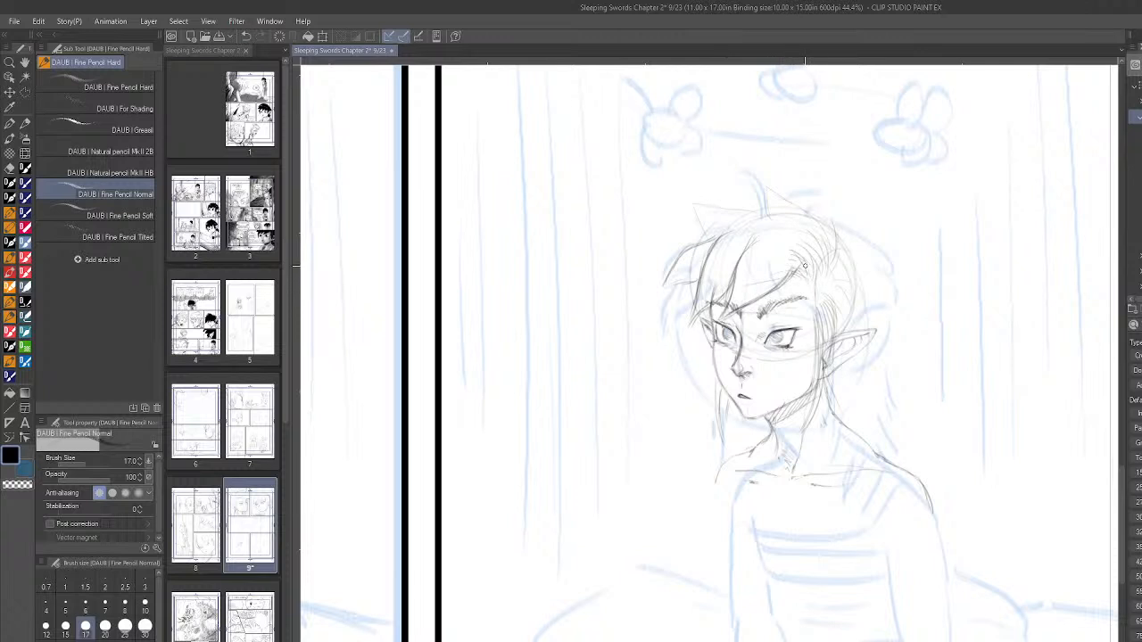
pyautogui.moveTo(841, 229)
pyautogui.mouseDown()
pyautogui.moveTo(843, 197)
pyautogui.moveTo(828, 176)
pyautogui.moveTo(838, 195)
pyautogui.moveTo(840, 183)
pyautogui.moveTo(796, 133)
pyautogui.moveTo(782, 193)
pyautogui.mouseUp()
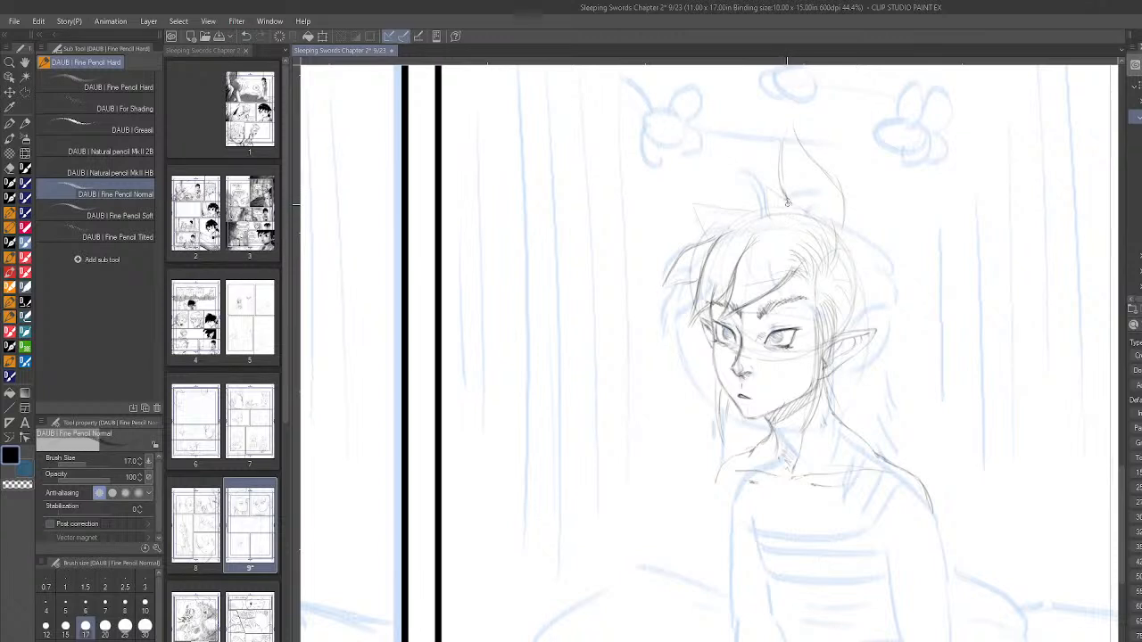
pyautogui.moveTo(844, 237)
pyautogui.mouseDown()
pyautogui.moveTo(878, 228)
pyautogui.moveTo(893, 251)
pyautogui.moveTo(876, 227)
pyautogui.moveTo(909, 251)
pyautogui.mouseUp()
pyautogui.press('h')
# - Draw the spiky hair outline behind the near ear down toward the nape, with short strands above the ear
pyautogui.moveTo(509, 254)
pyautogui.mouseDown()
pyautogui.moveTo(540, 229)
pyautogui.moveTo(503, 256)
pyautogui.moveTo(531, 243)
pyautogui.moveTo(510, 265)
pyautogui.moveTo(547, 285)
pyautogui.mouseUp()
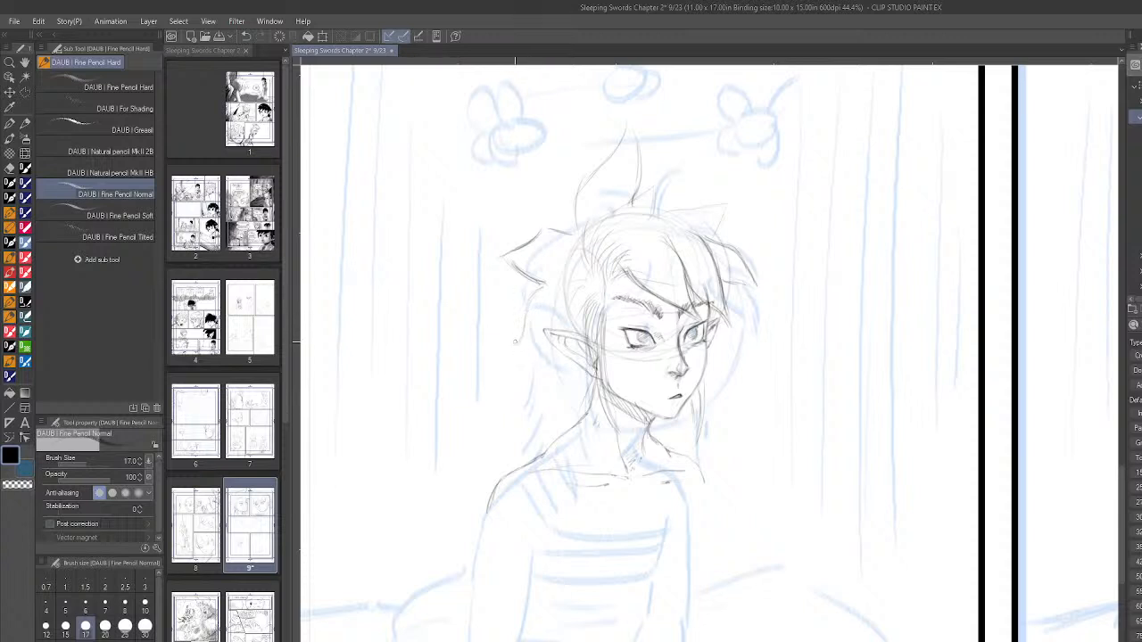
pyautogui.moveTo(543, 284)
pyautogui.mouseDown()
pyautogui.moveTo(528, 305)
pyautogui.moveTo(548, 419)
pyautogui.mouseUp()
pyautogui.moveTo(570, 283); pyautogui.dragTo(556, 306)
pyautogui.moveTo(573, 286)
pyautogui.mouseDown()
pyautogui.moveTo(591, 311)
pyautogui.moveTo(569, 332)
pyautogui.mouseUp()
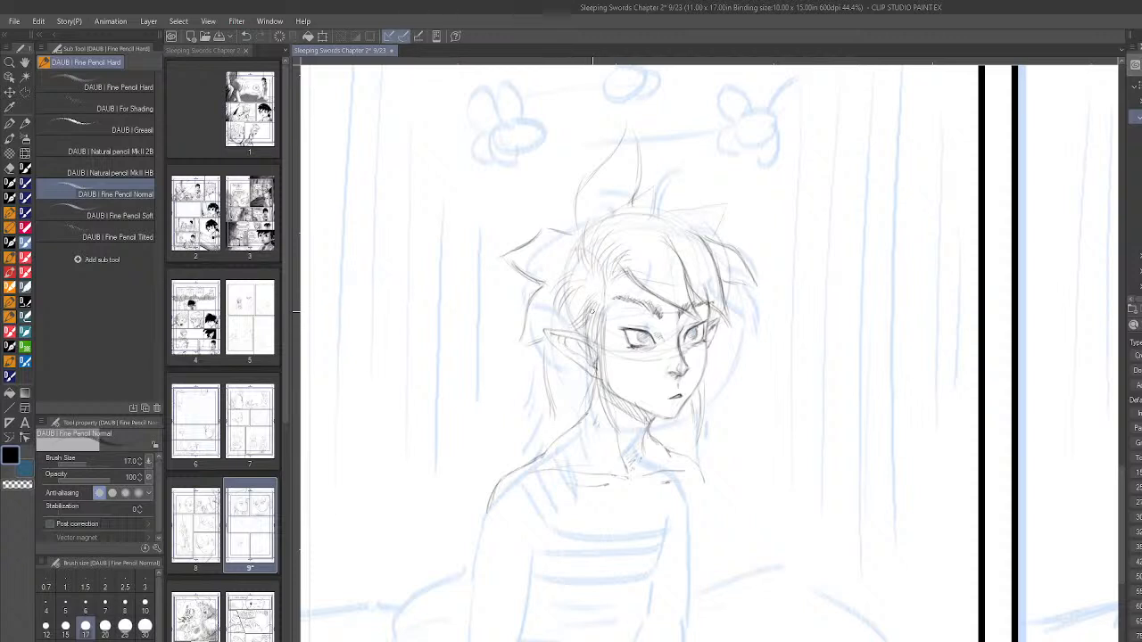
# - Add small spikes along the crown and far side of the hair, and fill in loose strands behind the neck
pyautogui.moveTo(637, 203); pyautogui.dragTo(652, 191)
pyautogui.moveTo(657, 192)
pyautogui.mouseDown()
pyautogui.moveTo(676, 186)
pyautogui.moveTo(666, 210)
pyautogui.moveTo(743, 195)
pyautogui.moveTo(713, 235)
pyautogui.mouseUp()
pyautogui.moveTo(535, 378)
pyautogui.mouseDown()
pyautogui.moveTo(554, 410)
pyautogui.moveTo(559, 395)
pyautogui.mouseUp()
pyautogui.moveTo(563, 401); pyautogui.dragTo(570, 421)
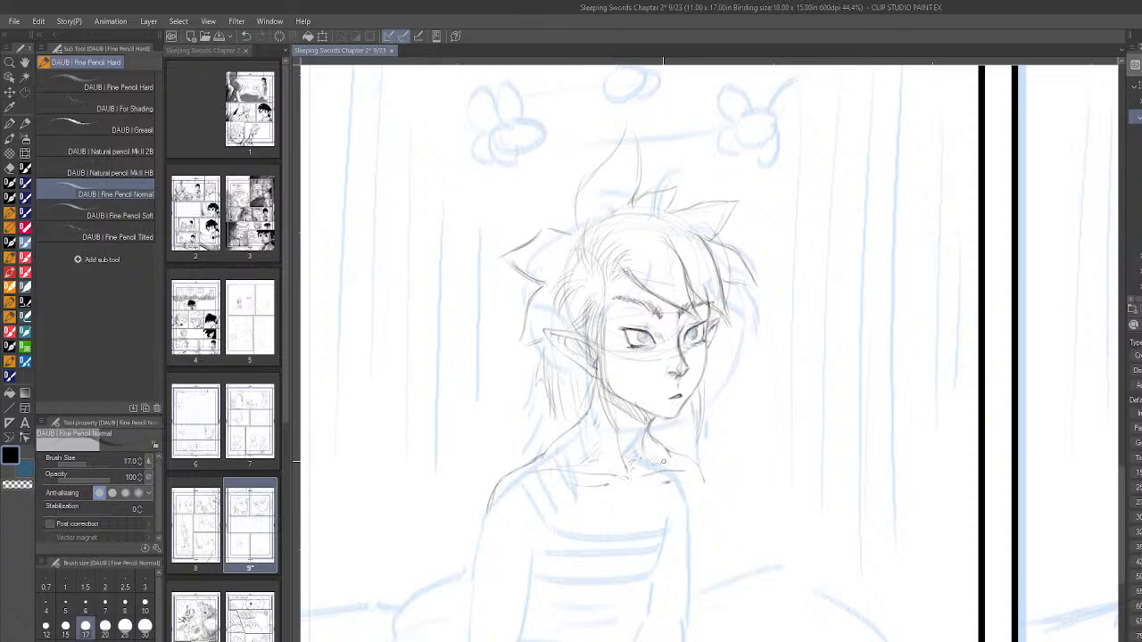
# - Pencil the winged flies hovering above the boy's head over the blue rough, with round bodies and looped wings
pyautogui.scroll(-8, 816, 395)
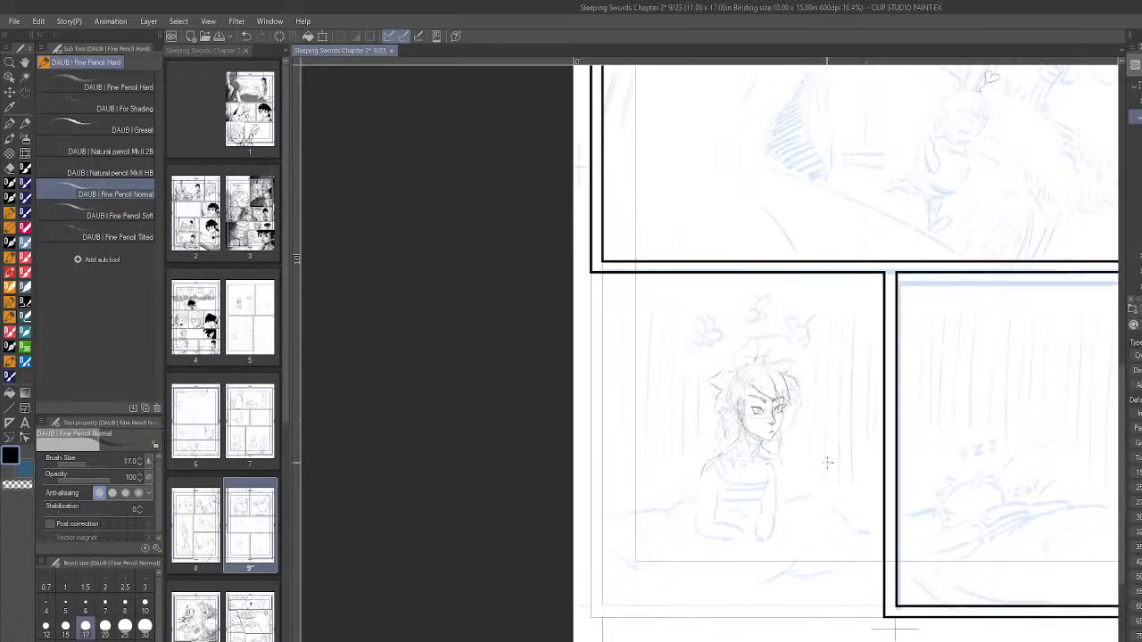
pyautogui.scroll(4, 940, 575)
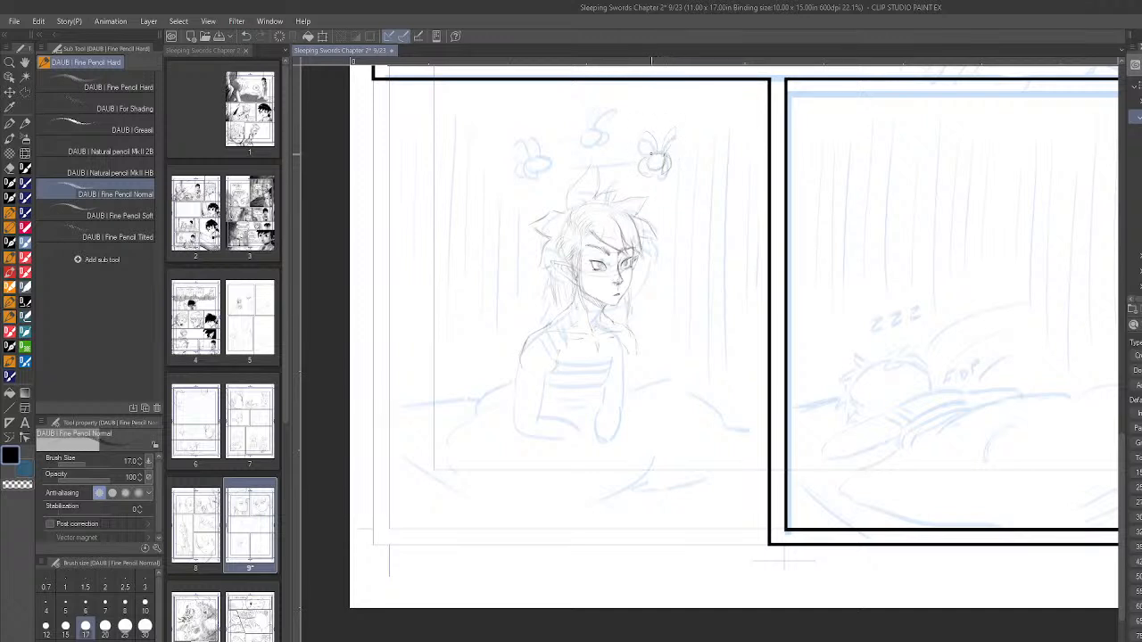
pyautogui.scroll(-1, 784, 561)
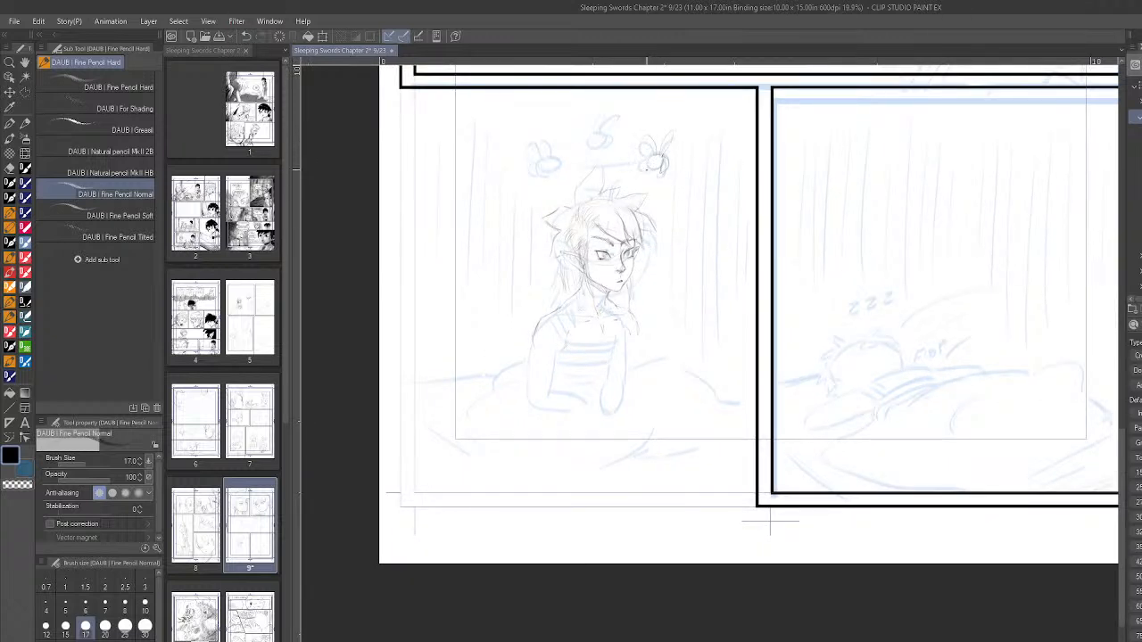
pyautogui.scroll(2, 669, 185)
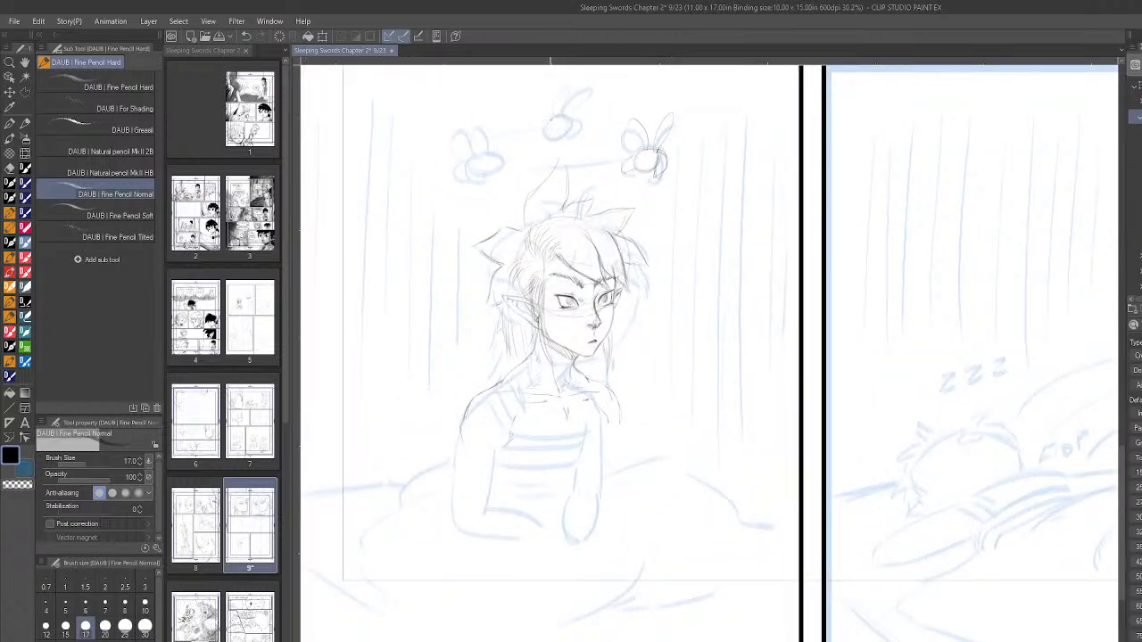
pyautogui.moveTo(568, 116)
pyautogui.mouseDown()
pyautogui.moveTo(556, 117)
pyautogui.moveTo(574, 112)
pyautogui.moveTo(571, 127)
pyautogui.moveTo(570, 78)
pyautogui.moveTo(568, 105)
pyautogui.moveTo(566, 85)
pyautogui.mouseUp()
pyautogui.moveTo(494, 151)
pyautogui.mouseDown()
pyautogui.moveTo(473, 167)
pyautogui.moveTo(452, 153)
pyautogui.mouseUp()
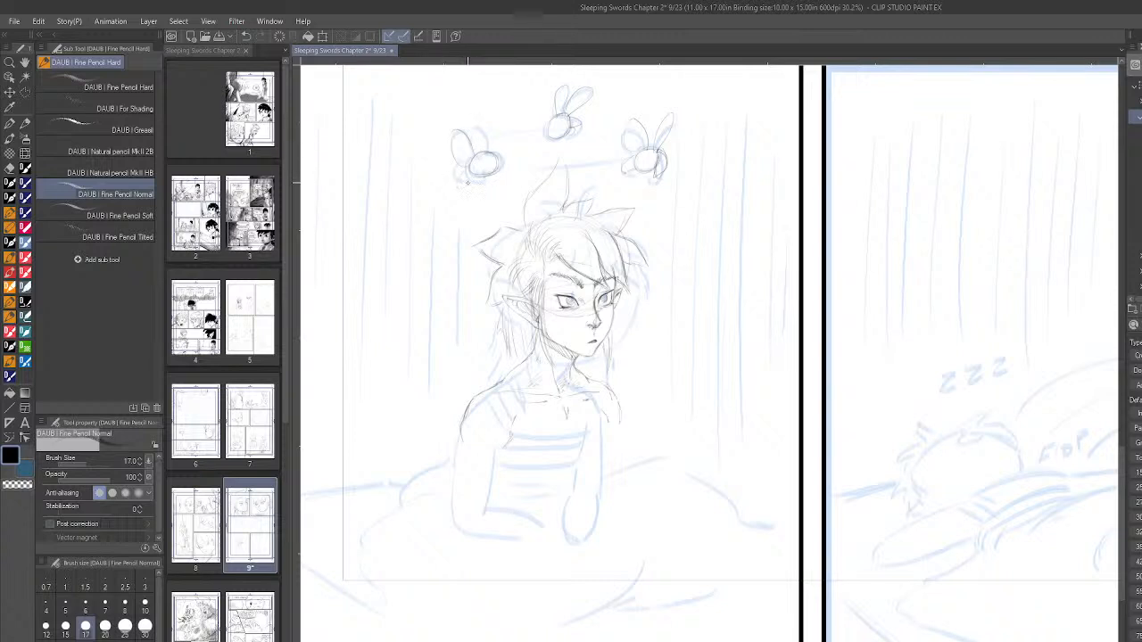
# - Draw curved flight lines linking the flies above the boy's head, redoing the first attempt
pyautogui.moveTo(473, 150)
pyautogui.mouseDown()
pyautogui.moveTo(467, 116)
pyautogui.moveTo(476, 187)
pyautogui.moveTo(468, 179)
pyautogui.moveTo(607, 167)
pyautogui.moveTo(591, 179)
pyautogui.moveTo(531, 176)
pyautogui.moveTo(605, 170)
pyautogui.mouseUp()
pyautogui.hotkey('ctrl', 'z')
pyautogui.moveTo(491, 139)
pyautogui.mouseDown()
pyautogui.moveTo(539, 126)
pyautogui.moveTo(515, 136)
pyautogui.mouseUp()
# - Undo the last two pencil strokes, and draw the shoulder strap and upper edge of the boy's top across his chest
pyautogui.scroll(-2, 800, 253)
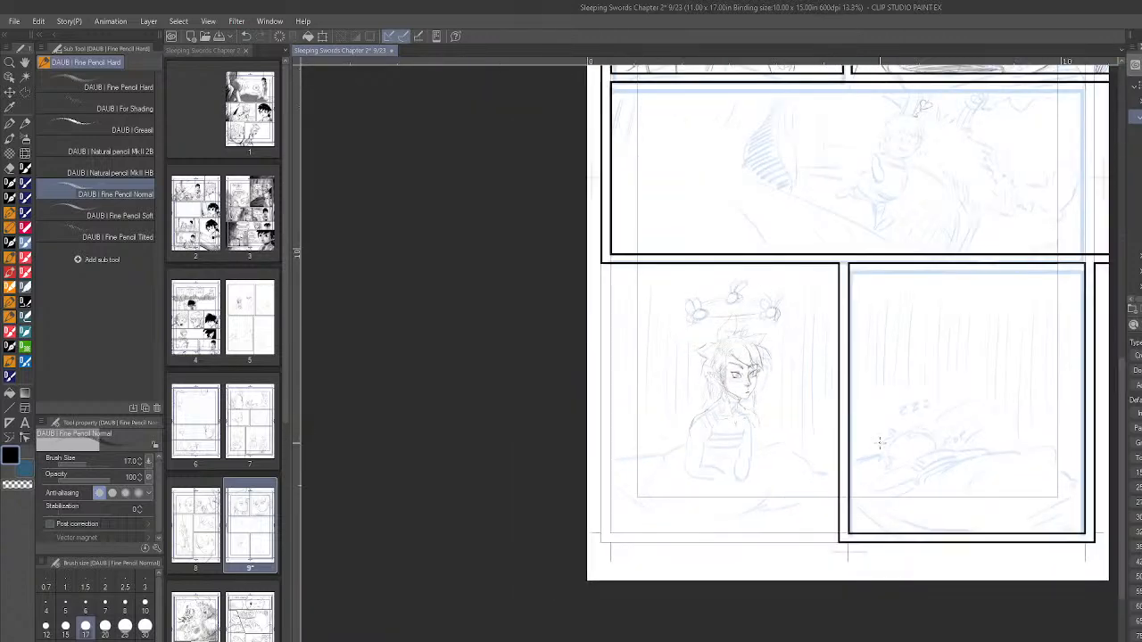
pyautogui.scroll(5, 786, 438)
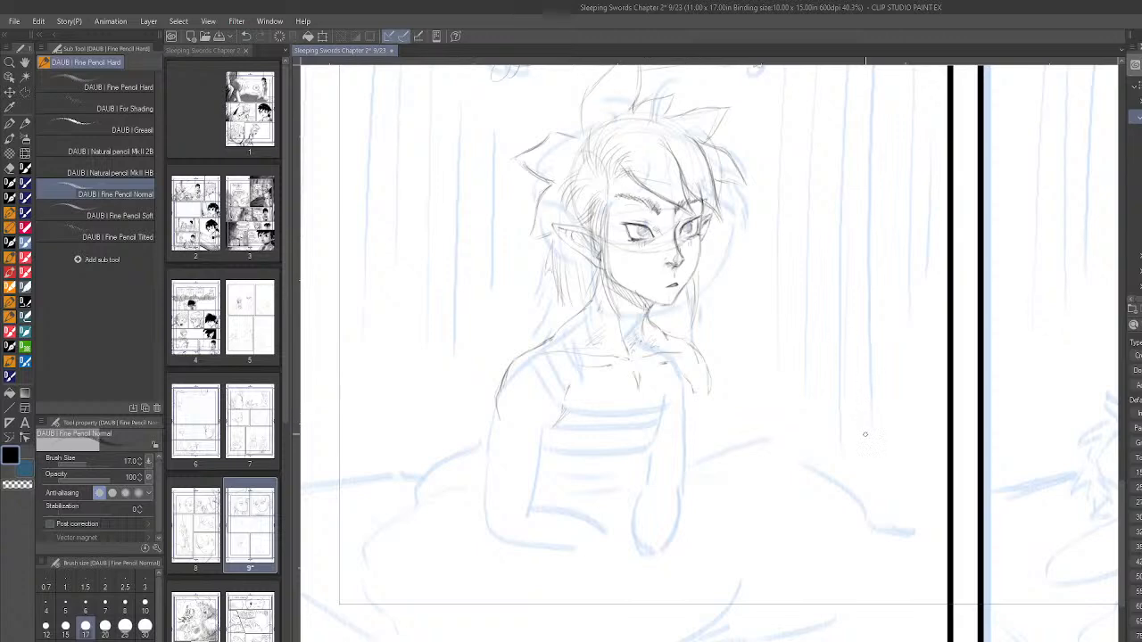
pyautogui.scroll(-4, 866, 415)
pyautogui.scroll(3, 865, 600)
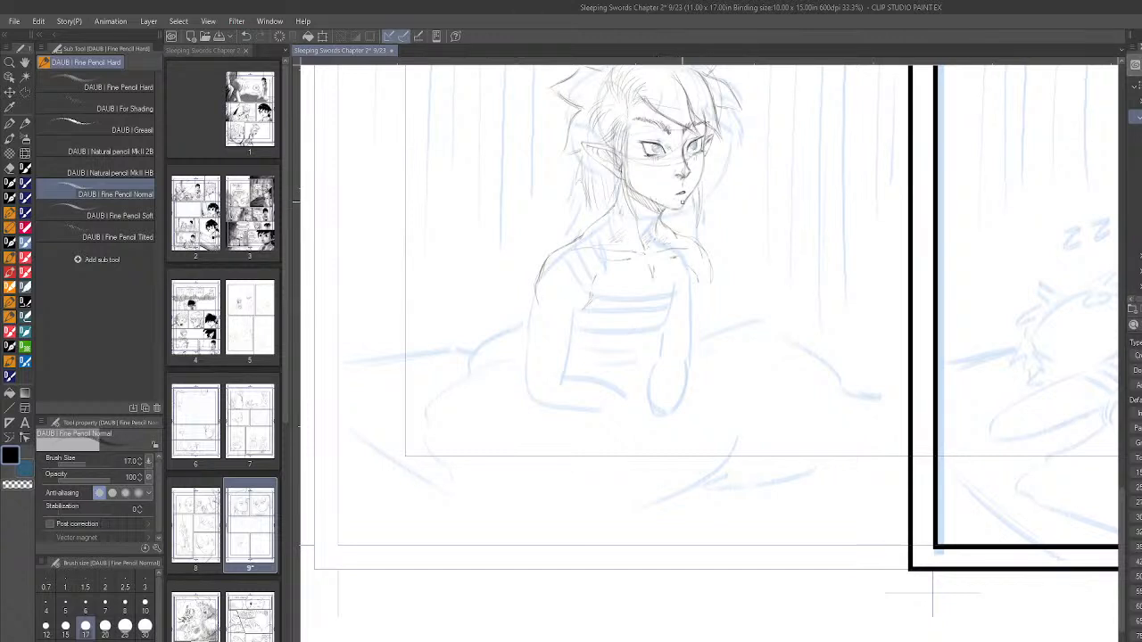
pyautogui.hotkey('ctrl', 'z')
pyautogui.hotkey('ctrl', 'z')
pyautogui.scroll(-2, 860, 417)
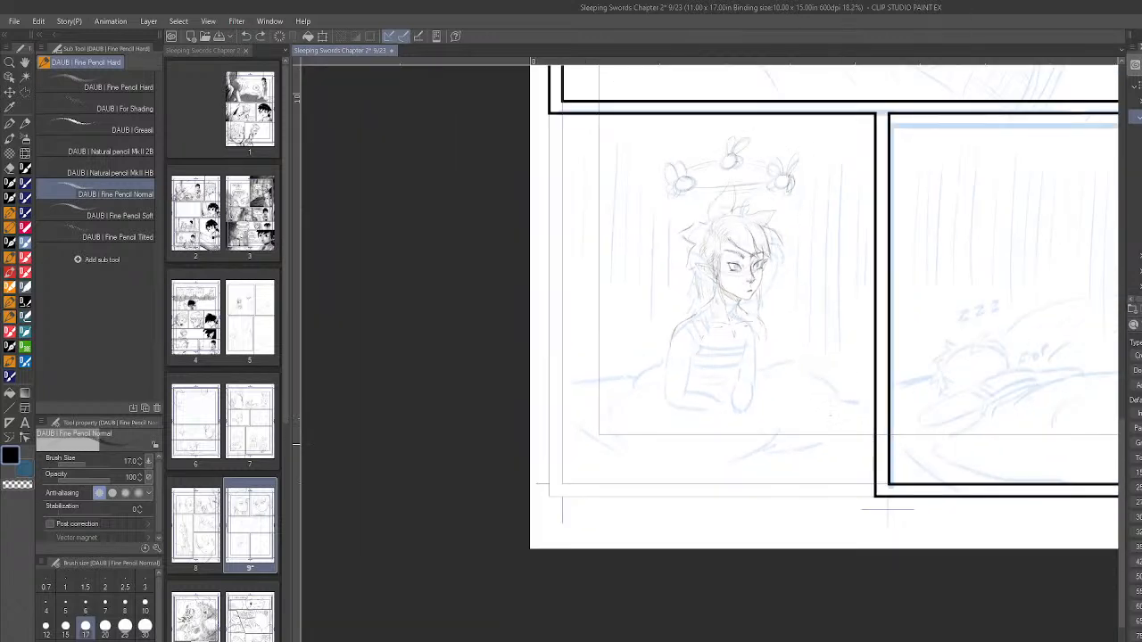
pyautogui.scroll(2, 838, 344)
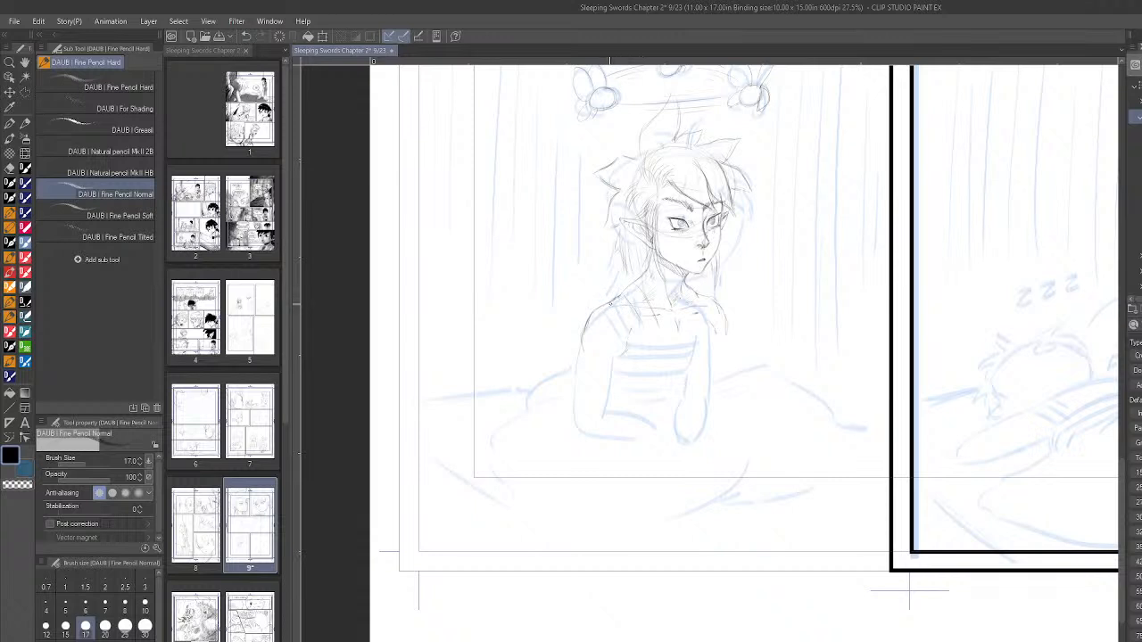
pyautogui.moveTo(646, 287); pyautogui.dragTo(658, 323)
pyautogui.moveTo(652, 347); pyautogui.dragTo(717, 335)
pyautogui.moveTo(646, 342)
pyautogui.mouseDown()
pyautogui.moveTo(643, 329)
pyautogui.moveTo(661, 345)
pyautogui.mouseUp()
# - Outline the near arm from shoulder to elbow and the far side of the torso, undoing the last stray stroke
pyautogui.scroll(-3, 832, 423)
pyautogui.scroll(4, 833, 394)
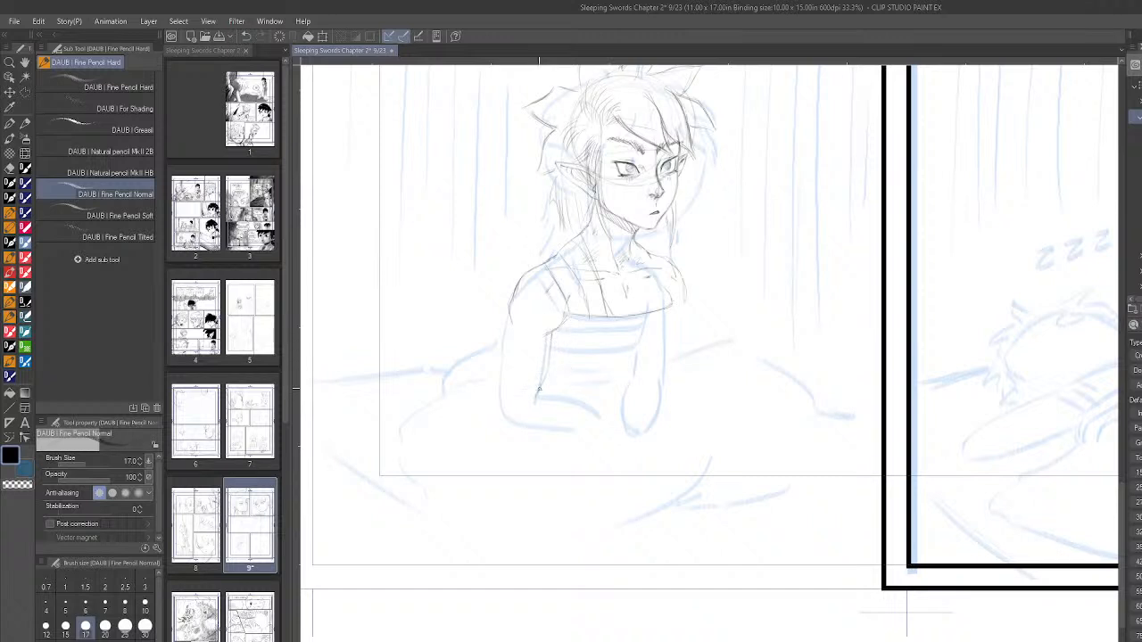
pyautogui.moveTo(550, 343); pyautogui.dragTo(536, 399)
pyautogui.moveTo(512, 302); pyautogui.dragTo(507, 332)
pyautogui.moveTo(511, 329)
pyautogui.mouseDown()
pyautogui.moveTo(503, 393)
pyautogui.moveTo(504, 352)
pyautogui.moveTo(537, 399)
pyautogui.mouseUp()
pyautogui.moveTo(675, 307)
pyautogui.mouseDown()
pyautogui.moveTo(670, 374)
pyautogui.moveTo(687, 365)
pyautogui.moveTo(669, 358)
pyautogui.moveTo(667, 399)
pyautogui.mouseUp()
pyautogui.hotkey('ctrl', 'z')
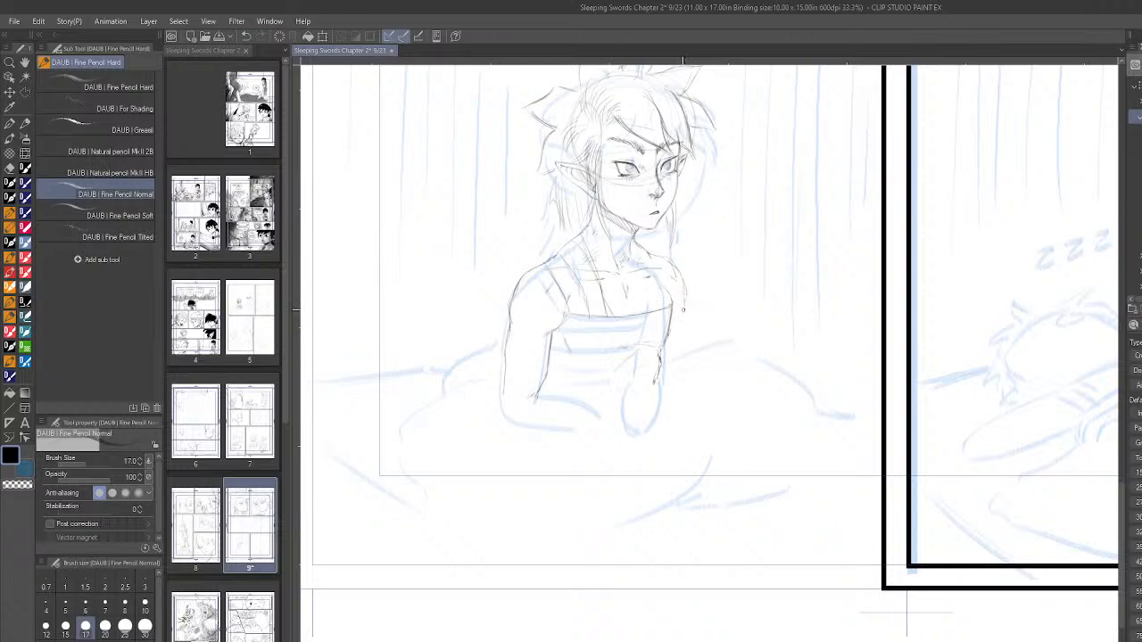
# - Draw the boy's far arm down to the forearm and the waistline of his top between the arms
pyautogui.moveTo(679, 323); pyautogui.dragTo(682, 355)
pyautogui.moveTo(682, 357); pyautogui.dragTo(680, 320)
pyautogui.moveTo(582, 390); pyautogui.dragTo(624, 398)
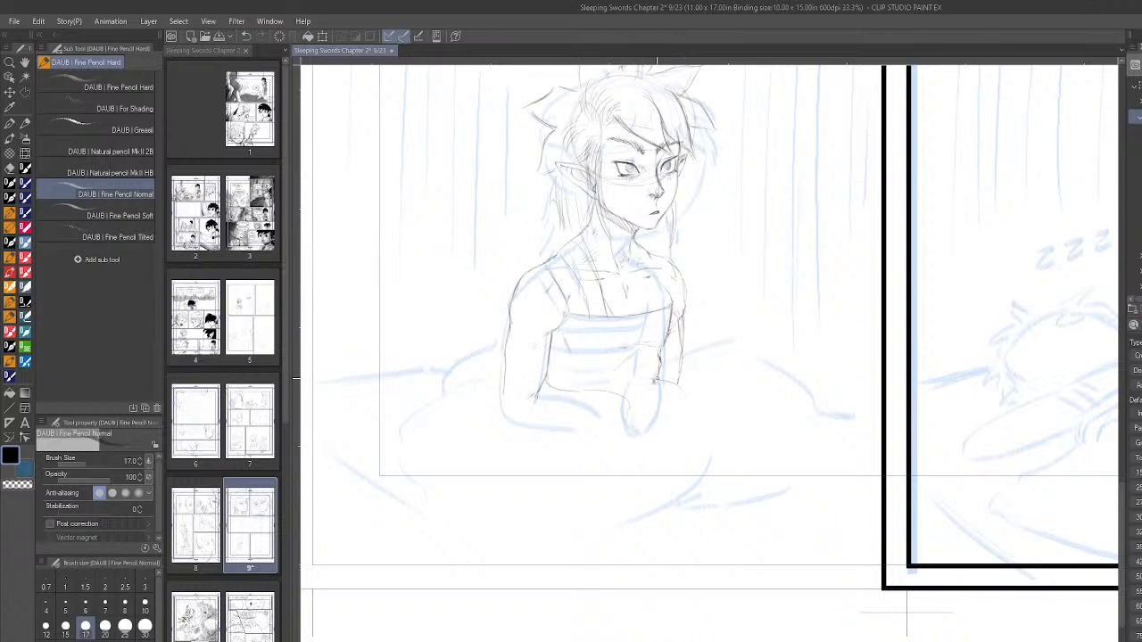
pyautogui.moveTo(658, 378)
pyautogui.mouseDown()
pyautogui.moveTo(654, 415)
pyautogui.moveTo(681, 408)
pyautogui.mouseUp()
# - Draw the bed's back and front edge lines on the boy's near side, and the blanket contour behind his arm
pyautogui.scroll(-6, 825, 471)
pyautogui.scroll(3, 930, 431)
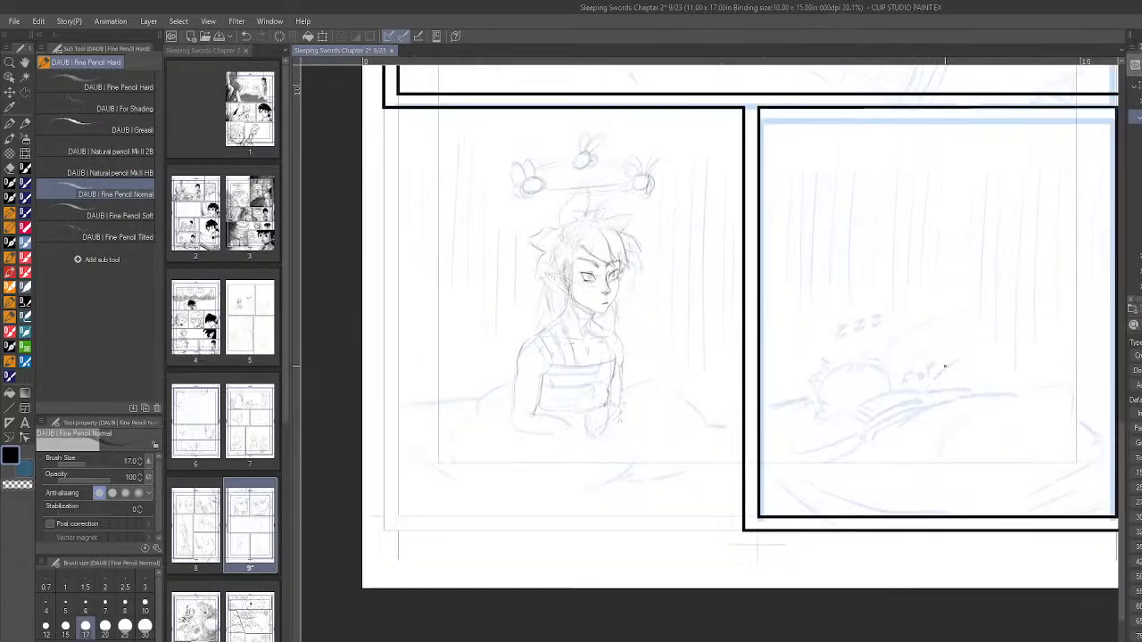
pyautogui.scroll(1, 769, 436)
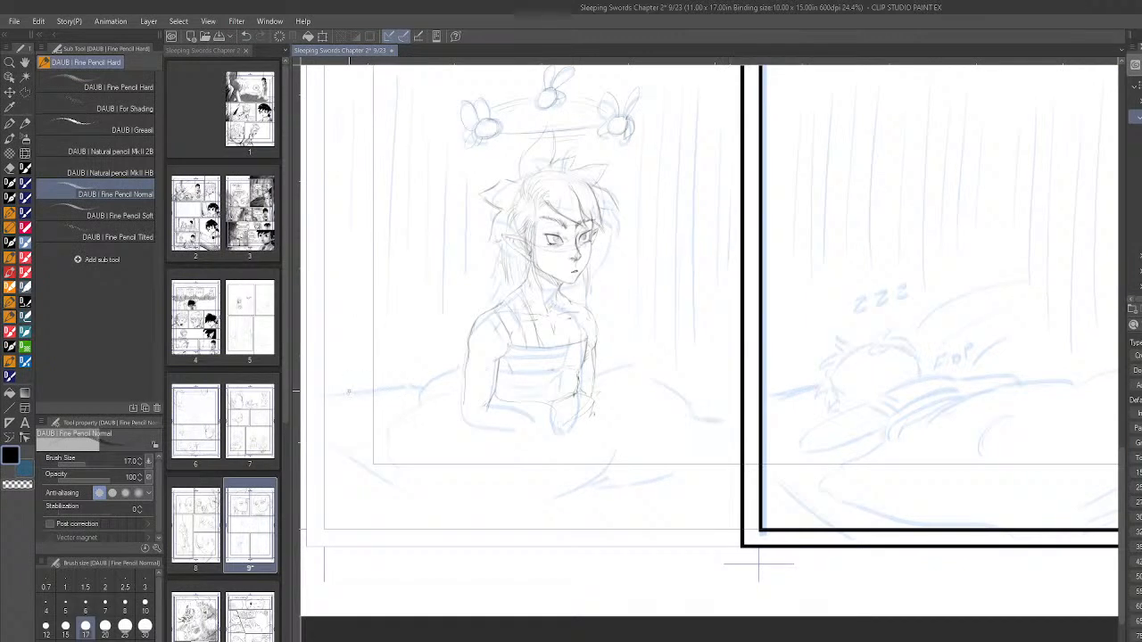
pyautogui.moveTo(340, 396)
pyautogui.mouseDown()
pyautogui.moveTo(415, 388)
pyautogui.moveTo(403, 389)
pyautogui.mouseUp()
pyautogui.moveTo(349, 457); pyautogui.dragTo(426, 510)
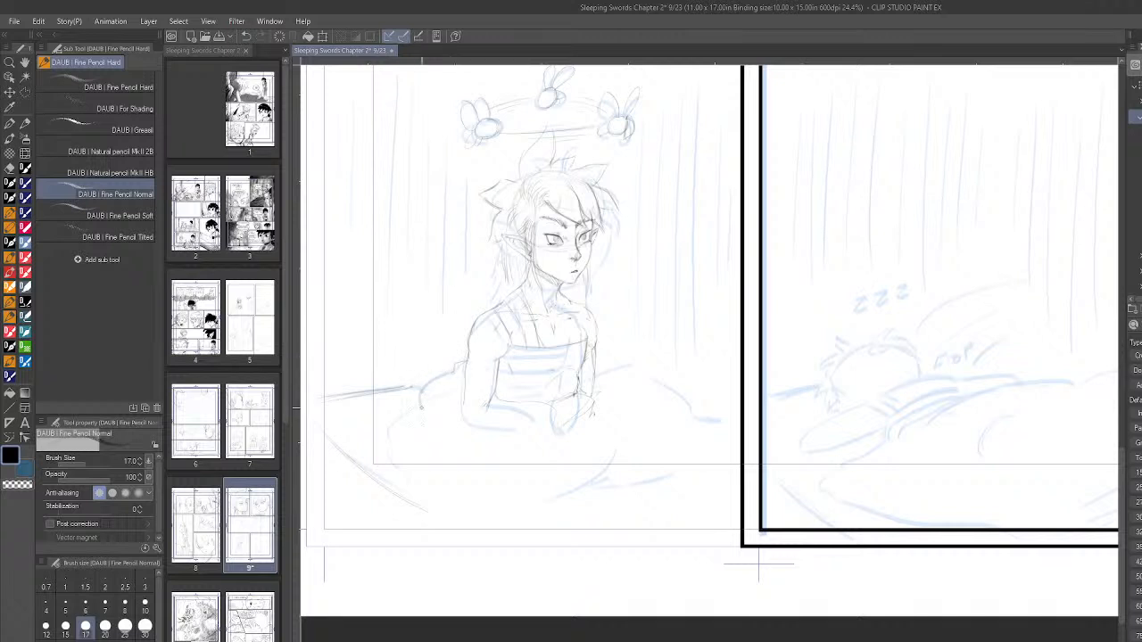
pyautogui.moveTo(421, 402); pyautogui.dragTo(463, 388)
# - Outline the blanket's lower edge and far side around the boy's lap, and sketch its fold lines
pyautogui.moveTo(411, 482)
pyautogui.mouseDown()
pyautogui.moveTo(439, 506)
pyautogui.moveTo(650, 521)
pyautogui.mouseUp()
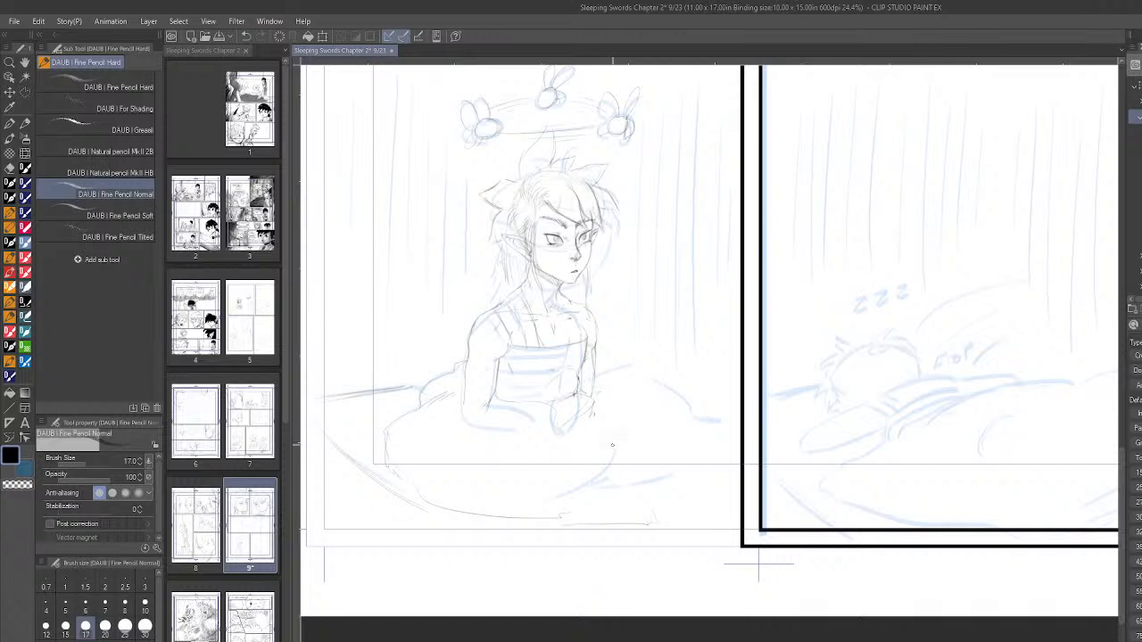
pyautogui.moveTo(621, 497); pyautogui.dragTo(573, 527)
pyautogui.moveTo(594, 368)
pyautogui.mouseDown()
pyautogui.moveTo(684, 364)
pyautogui.moveTo(731, 457)
pyautogui.mouseUp()
pyautogui.moveTo(696, 516)
pyautogui.mouseDown()
pyautogui.moveTo(639, 534)
pyautogui.moveTo(457, 526)
pyautogui.moveTo(664, 521)
pyautogui.mouseUp()
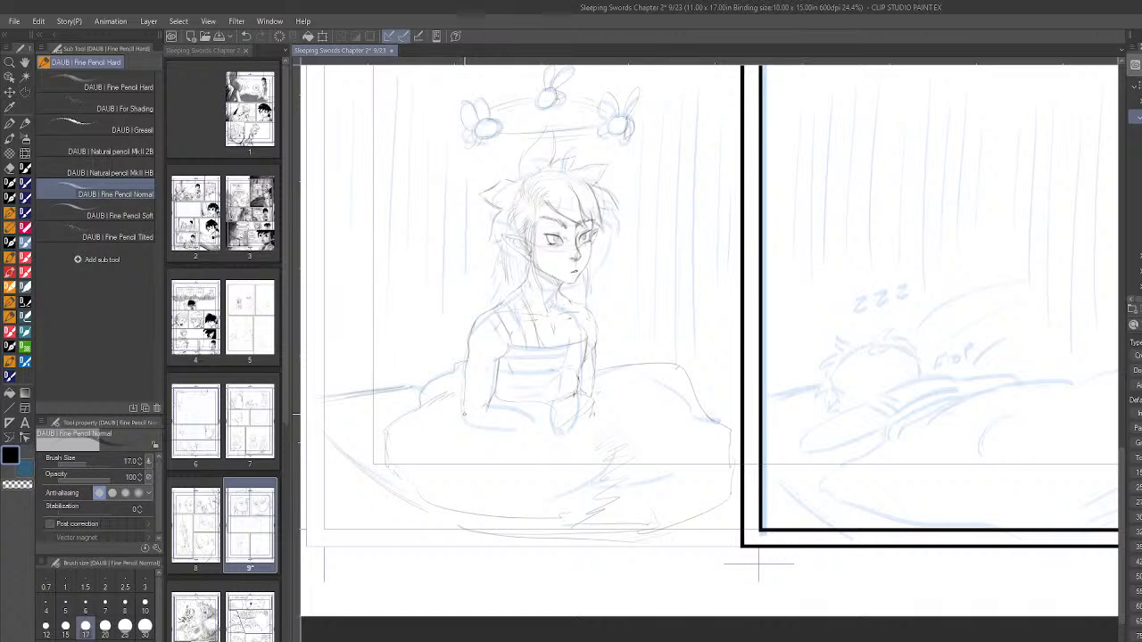
# - Define the near elbow and draw the boy's hands resting in his lap, with short finger strokes
pyautogui.moveTo(465, 401); pyautogui.dragTo(464, 423)
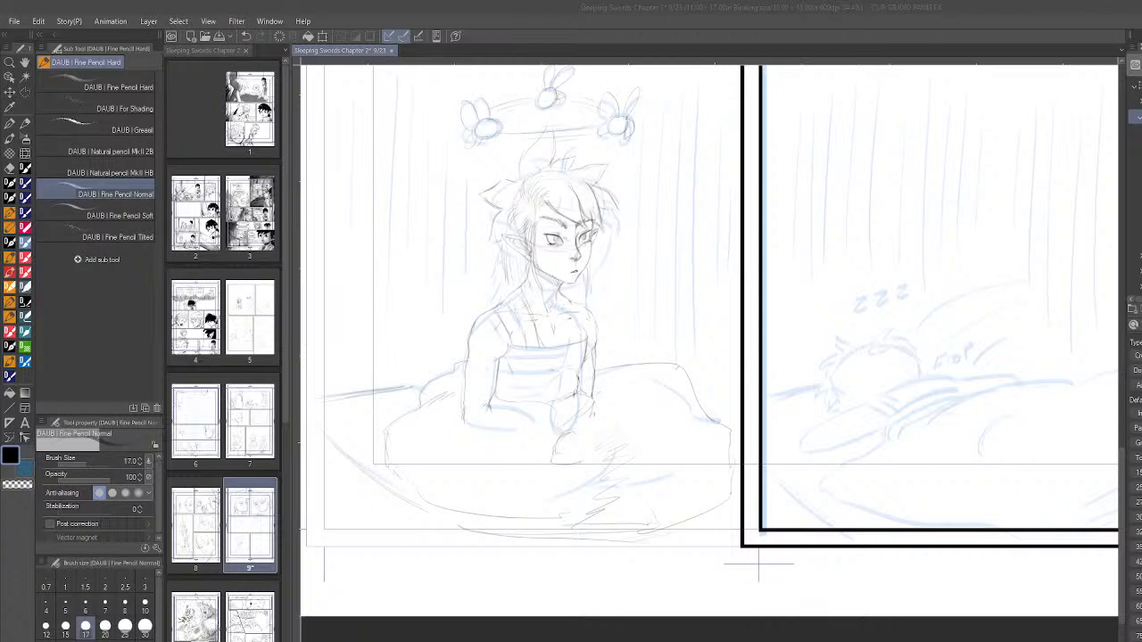
pyautogui.click(558, 439)
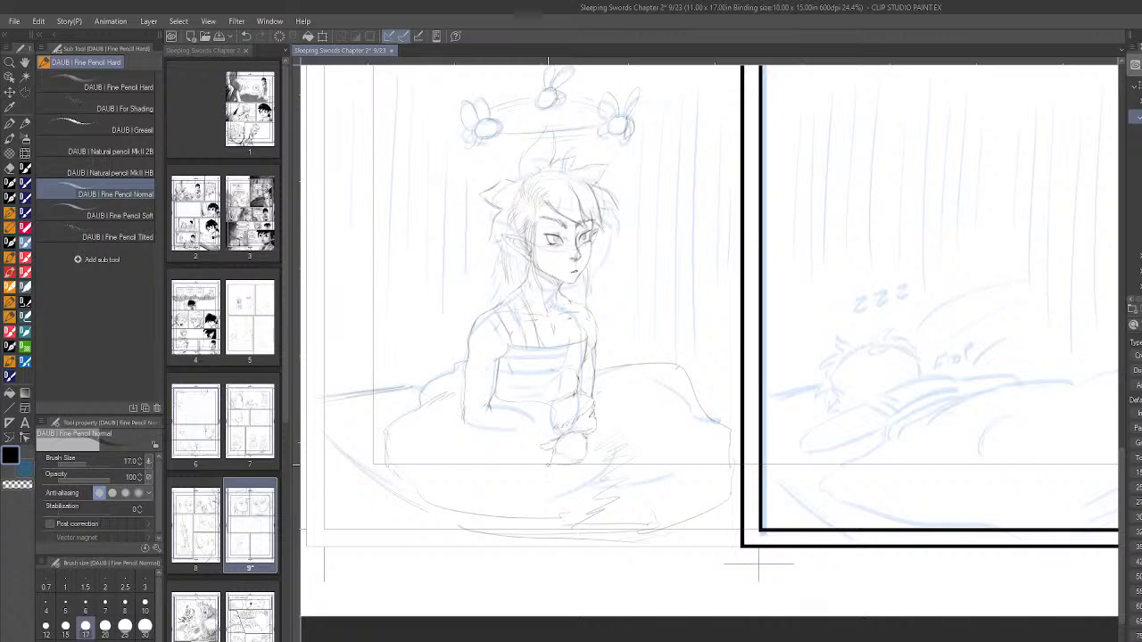
pyautogui.moveTo(562, 464); pyautogui.dragTo(586, 469)
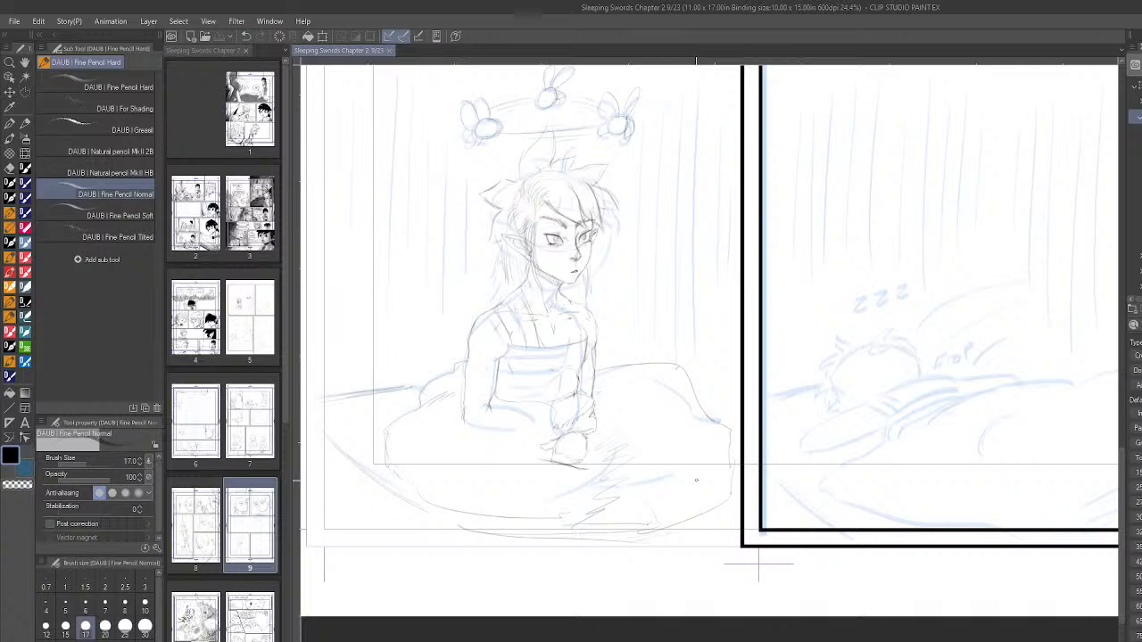
pyautogui.moveTo(566, 452); pyautogui.dragTo(562, 453)
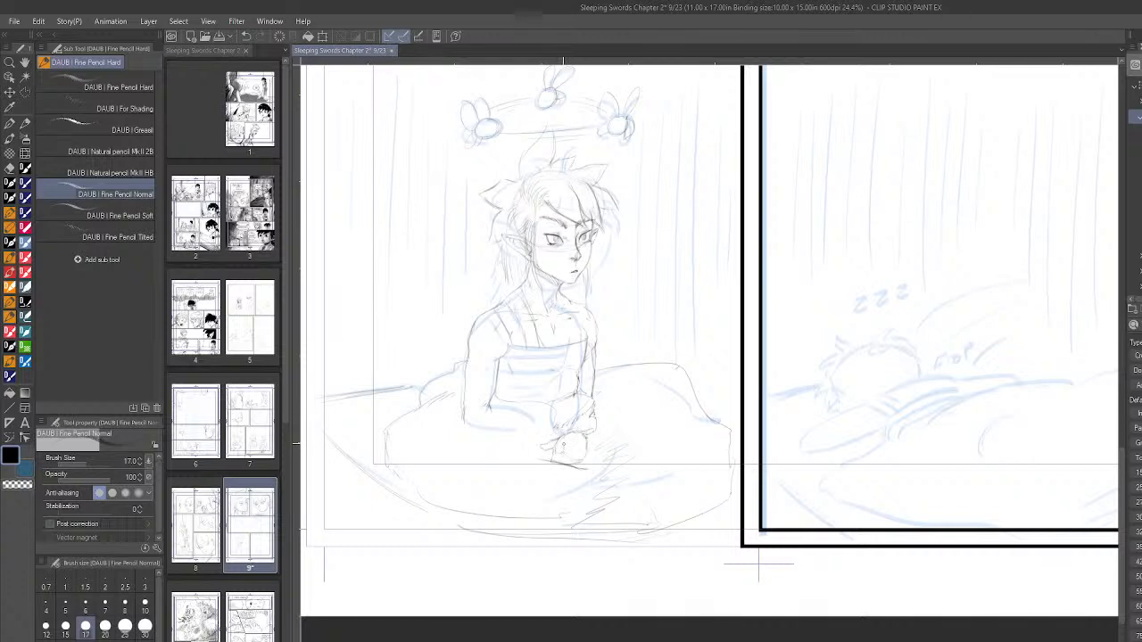
pyautogui.moveTo(559, 461); pyautogui.dragTo(562, 455)
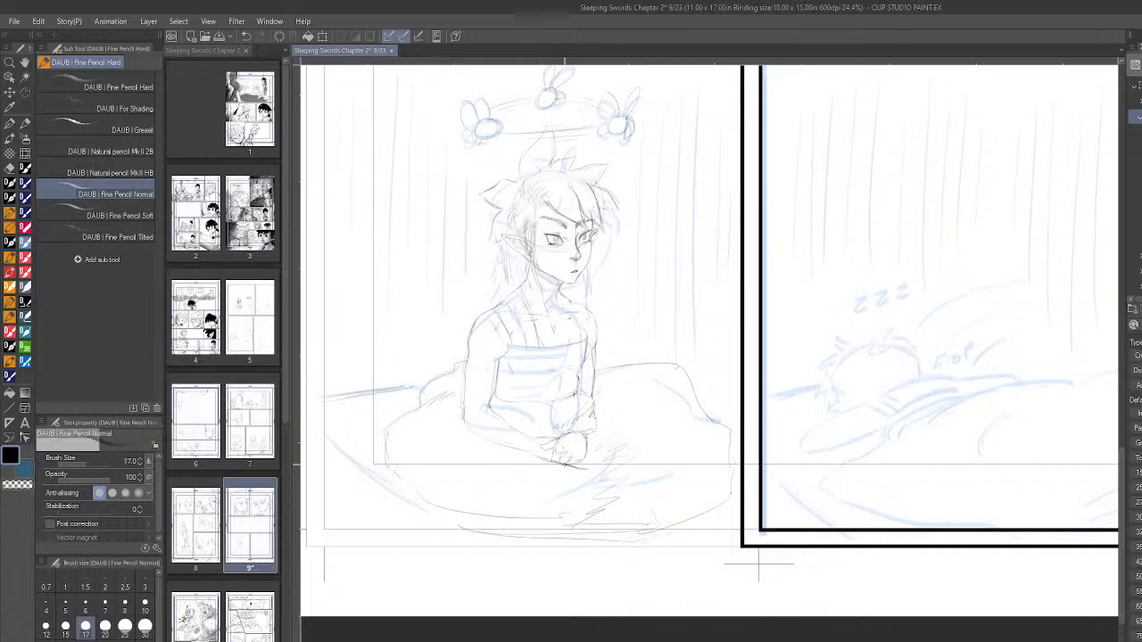
# - Firm up the underside of the boy's near forearm from the elbow to the hands resting in his lap
pyautogui.scroll(1, 552, 418)
pyautogui.scroll(1, 553, 418)
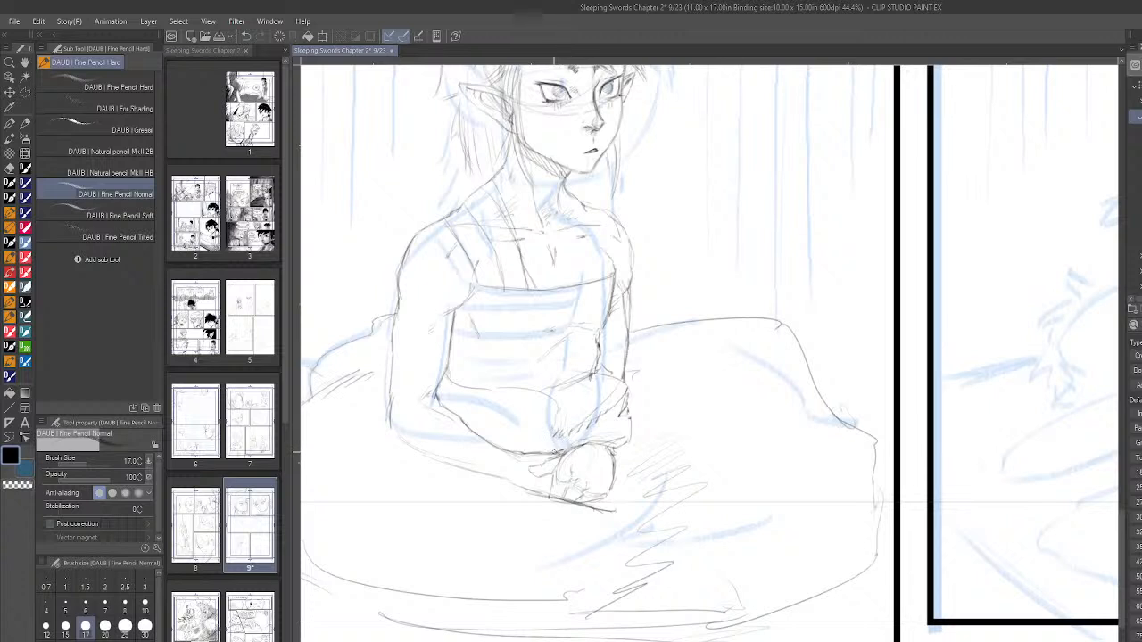
pyautogui.moveTo(523, 489); pyautogui.dragTo(549, 495)
pyautogui.moveTo(514, 484); pyautogui.dragTo(526, 492)
pyautogui.moveTo(392, 423)
pyautogui.mouseDown()
pyautogui.moveTo(408, 448)
pyautogui.moveTo(396, 431)
pyautogui.mouseUp()
pyautogui.moveTo(403, 447); pyautogui.dragTo(489, 473)
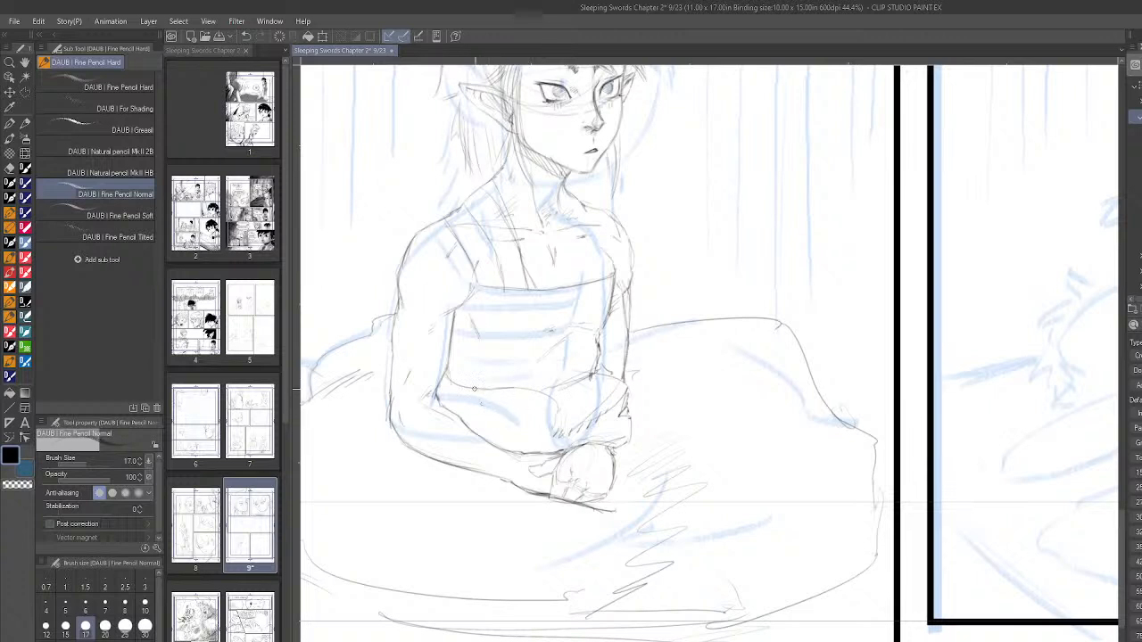
# - Hatch the shadow between the boy's forearms and pencil the wrap bands across his torso
pyautogui.moveTo(493, 413)
pyautogui.mouseDown()
pyautogui.moveTo(523, 403)
pyautogui.moveTo(545, 418)
pyautogui.mouseUp()
pyautogui.moveTo(554, 403)
pyautogui.mouseDown()
pyautogui.moveTo(560, 425)
pyautogui.moveTo(545, 449)
pyautogui.mouseUp()
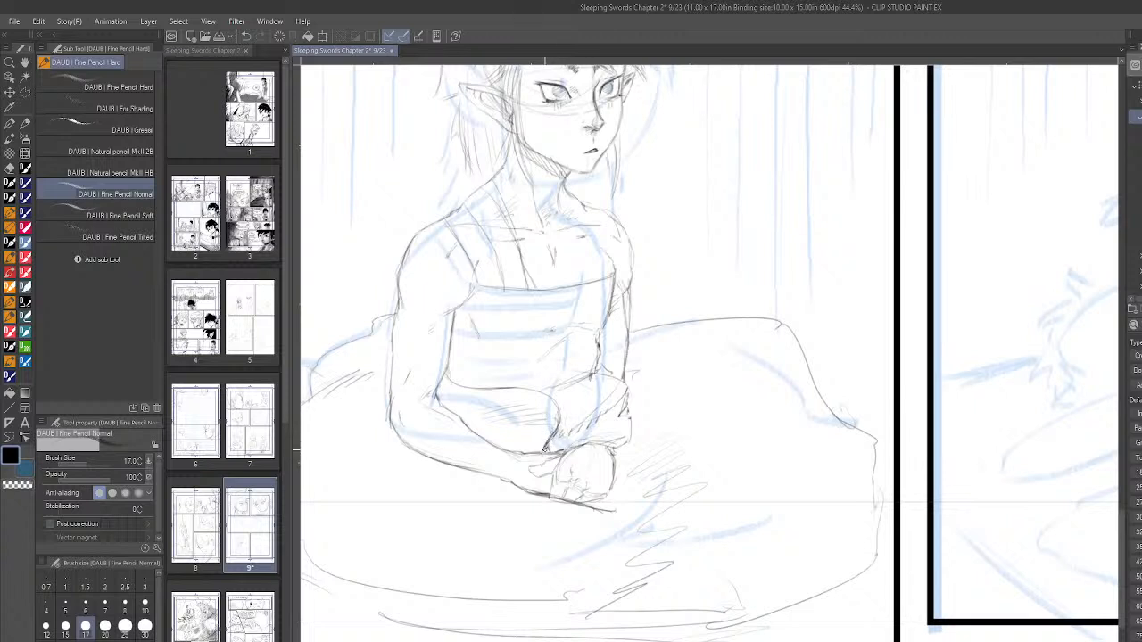
pyautogui.moveTo(544, 395); pyautogui.dragTo(582, 378)
pyautogui.scroll(-5, 790, 446)
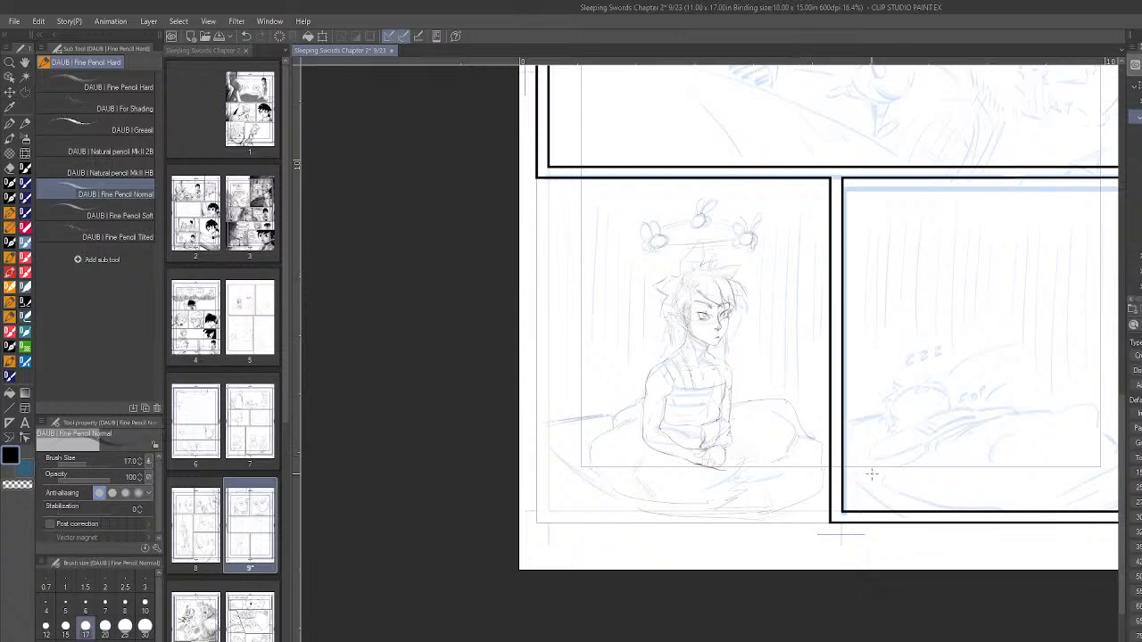
pyautogui.scroll(-5, 869, 473)
pyautogui.scroll(5, 869, 473)
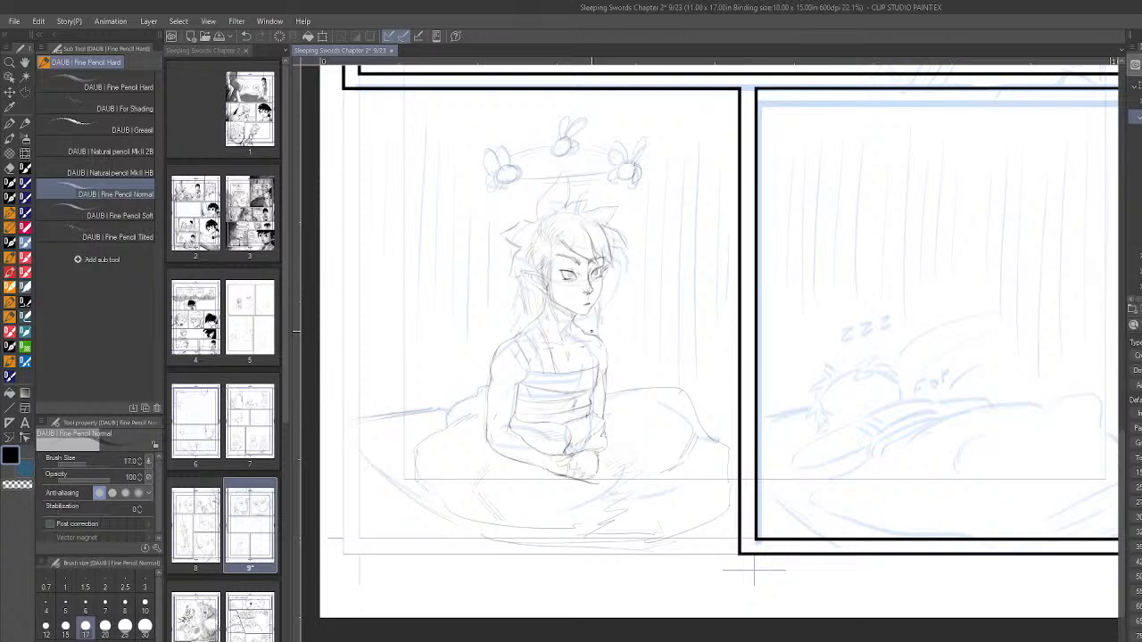
pyautogui.scroll(-2, 815, 406)
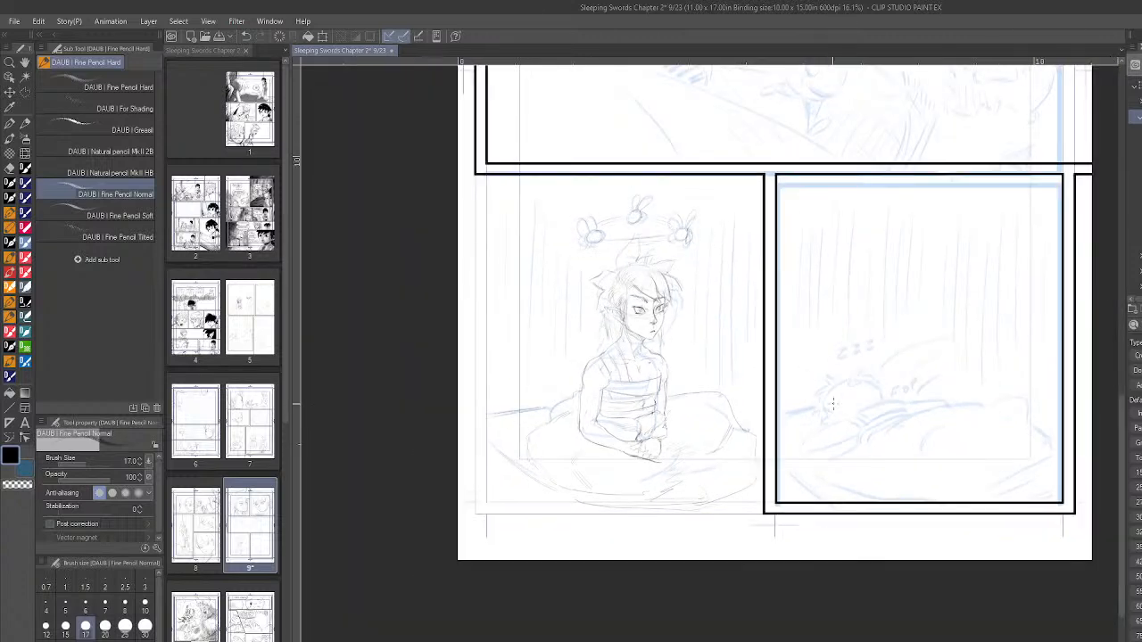
pyautogui.scroll(-2, 930, 382)
pyautogui.scroll(3, 1043, 332)
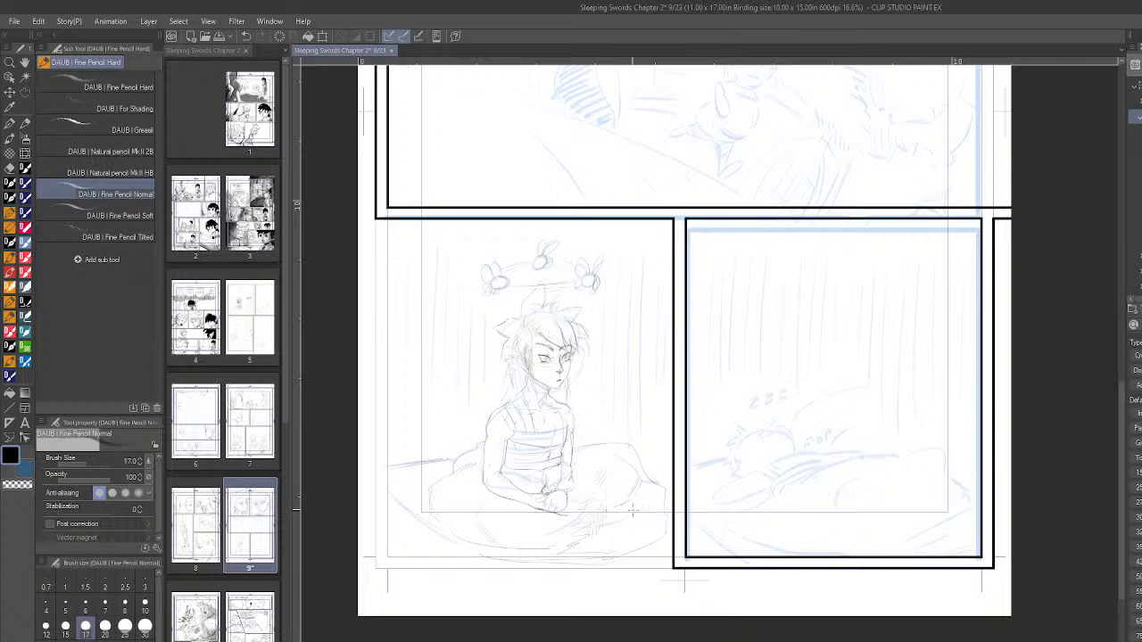
# - Hatch the shadow on the blanket's far side, and undo the trial vertical background strokes behind the boy
pyautogui.moveTo(635, 505); pyautogui.dragTo(640, 534)
pyautogui.moveTo(645, 487)
pyautogui.mouseDown()
pyautogui.moveTo(644, 536)
pyautogui.moveTo(647, 520)
pyautogui.mouseUp()
pyautogui.moveTo(412, 260)
pyautogui.mouseDown()
pyautogui.moveTo(415, 412)
pyautogui.moveTo(409, 377)
pyautogui.mouseUp()
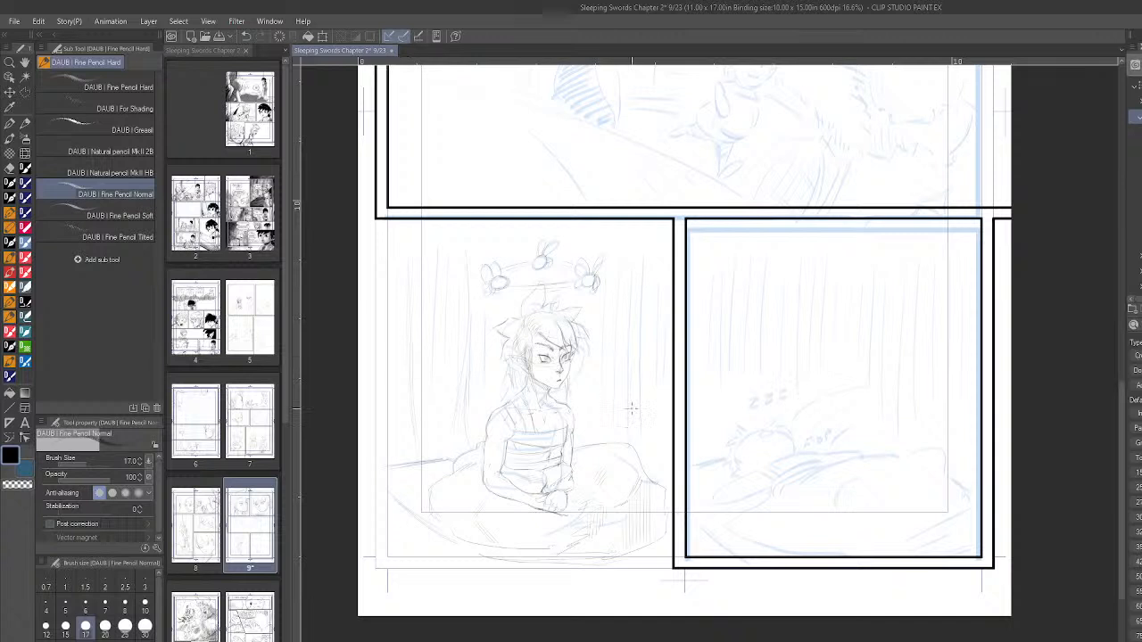
pyautogui.hotkey('ctrl', 'z')
# - Draw the mattress's back edge, near side and front edge, extending its pointed corner below the panel, and hatch the blanket's folds
pyautogui.moveTo(384, 469)
pyautogui.mouseDown()
pyautogui.moveTo(445, 459)
pyautogui.moveTo(378, 470)
pyautogui.moveTo(389, 467)
pyautogui.mouseUp()
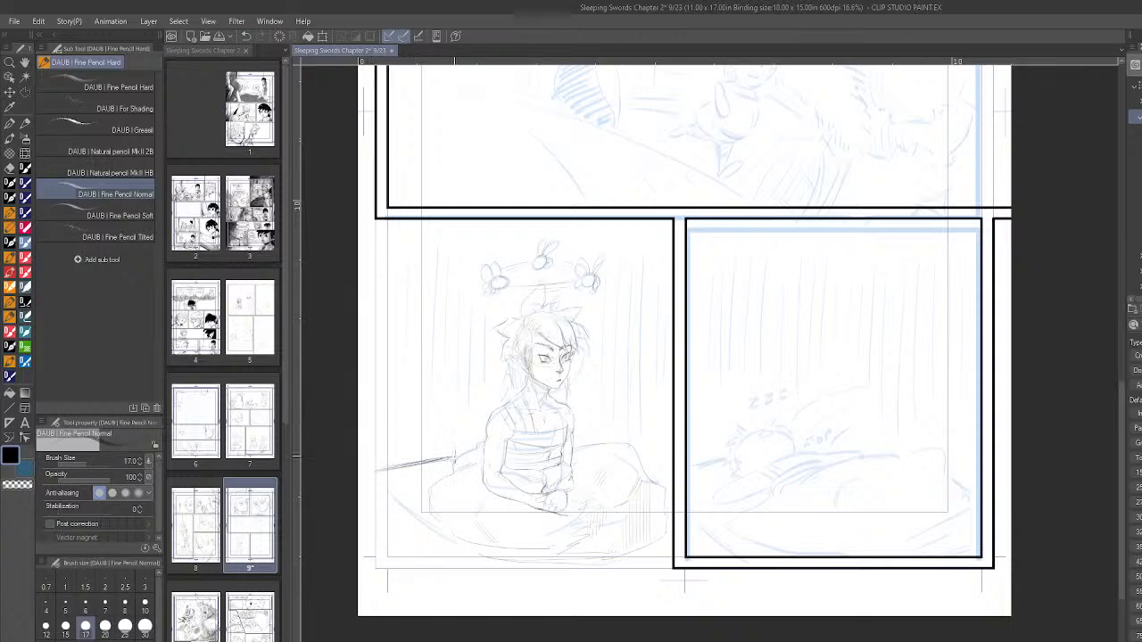
pyautogui.moveTo(406, 507)
pyautogui.mouseDown()
pyautogui.moveTo(455, 548)
pyautogui.moveTo(412, 519)
pyautogui.mouseUp()
pyautogui.moveTo(468, 572)
pyautogui.mouseDown()
pyautogui.moveTo(504, 600)
pyautogui.moveTo(631, 562)
pyautogui.moveTo(545, 608)
pyautogui.moveTo(650, 568)
pyautogui.moveTo(542, 609)
pyautogui.moveTo(659, 564)
pyautogui.mouseUp()
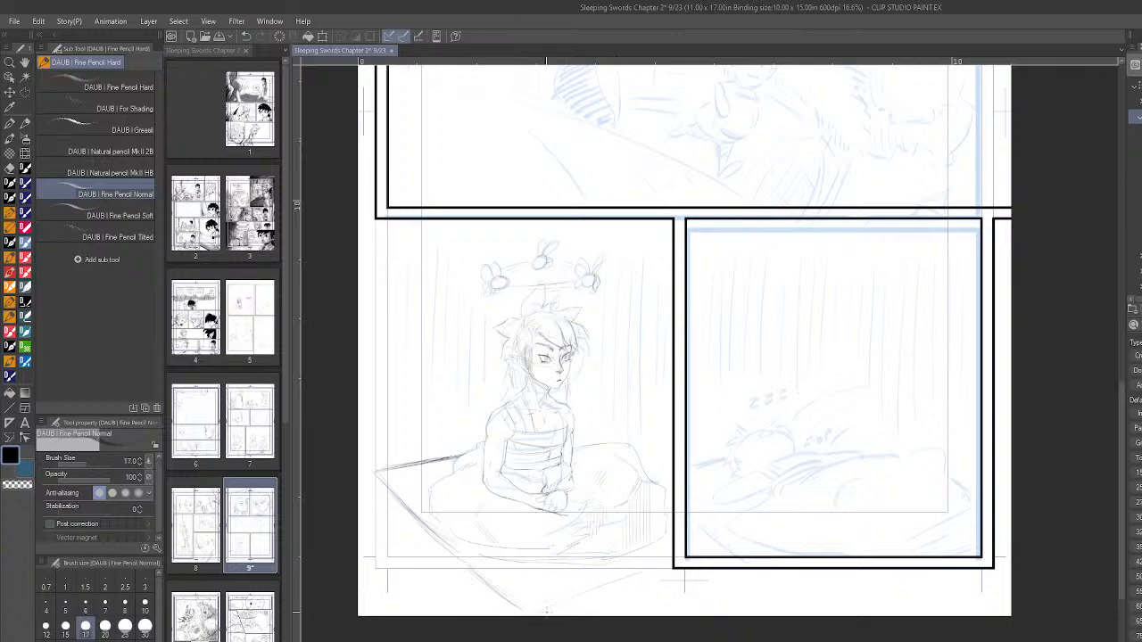
pyautogui.moveTo(547, 610); pyautogui.dragTo(661, 571)
pyautogui.moveTo(580, 598); pyautogui.dragTo(669, 569)
pyautogui.moveTo(542, 606); pyautogui.dragTo(666, 558)
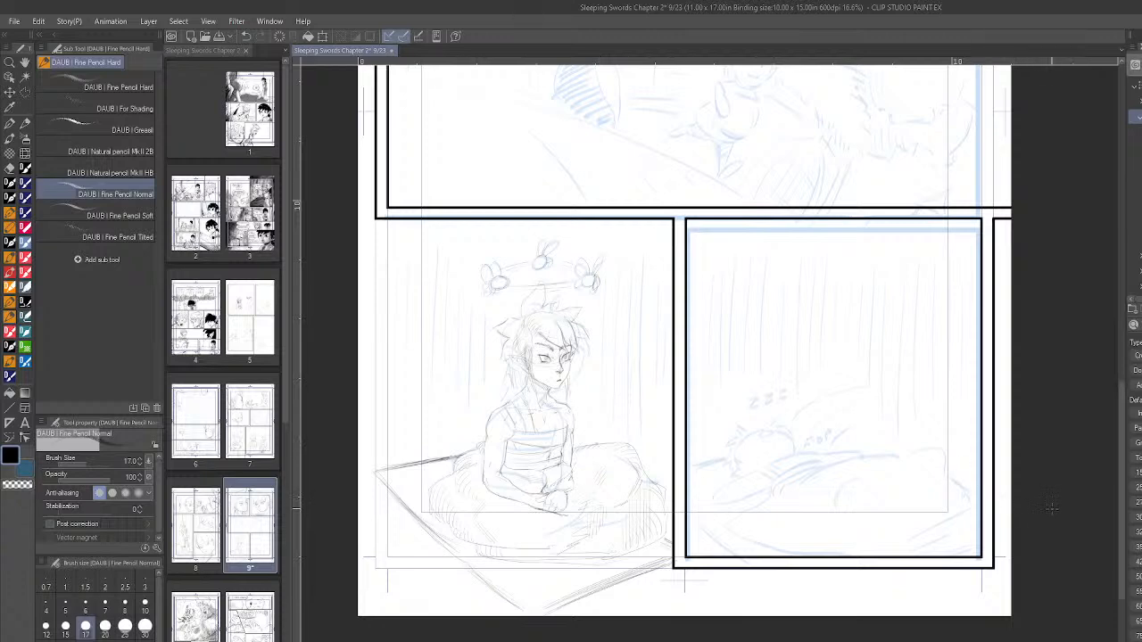
# - Compare the blue rough of the sleeping figure in the last panel with the pencilled panel beside it
pyautogui.scroll(3, 1048, 507)
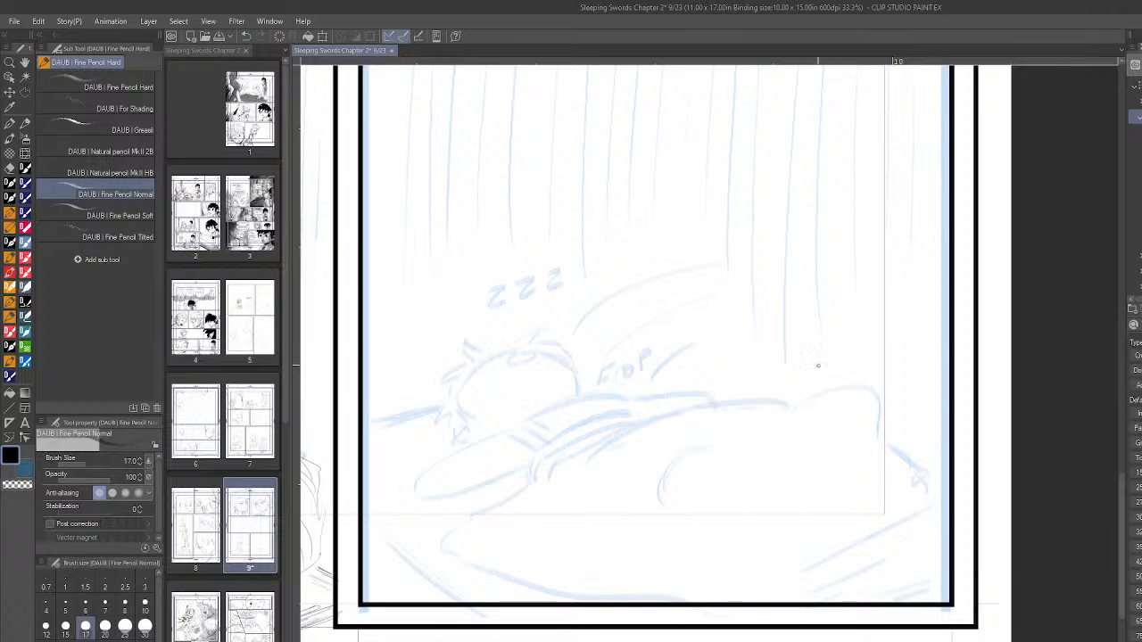
pyautogui.scroll(-3, 928, 408)
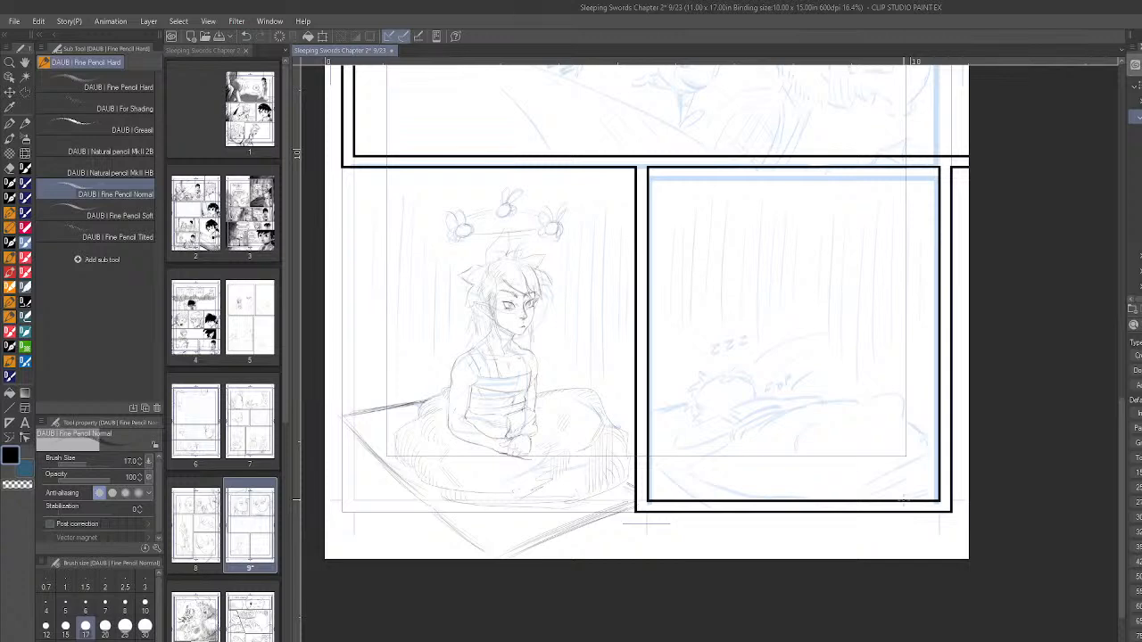
pyautogui.scroll(2, 864, 379)
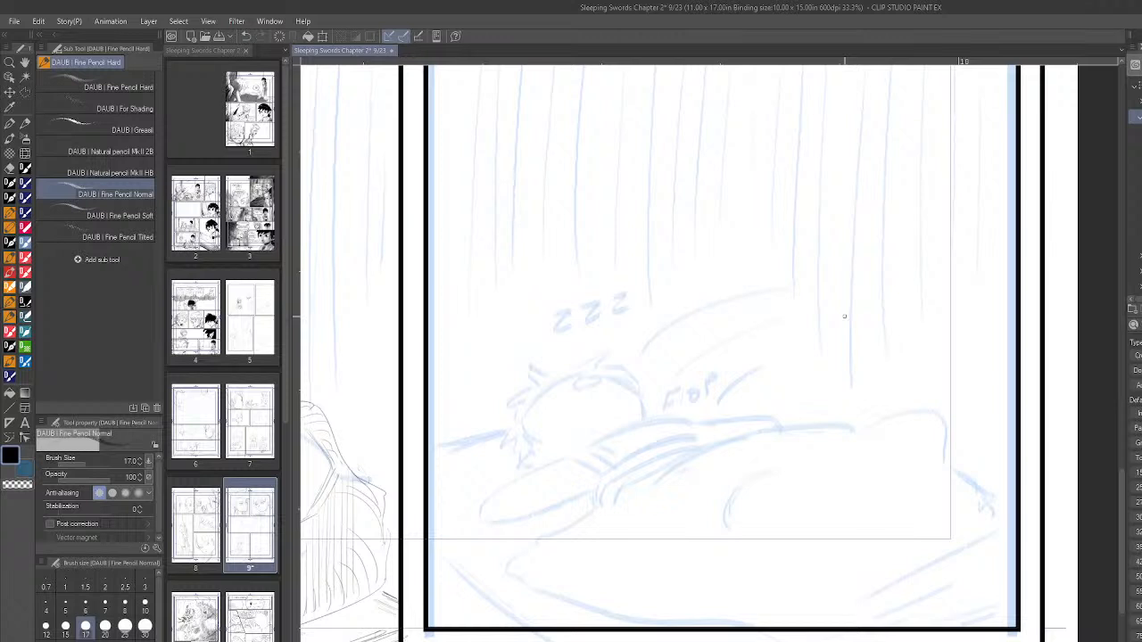
pyautogui.scroll(-5, 813, 418)
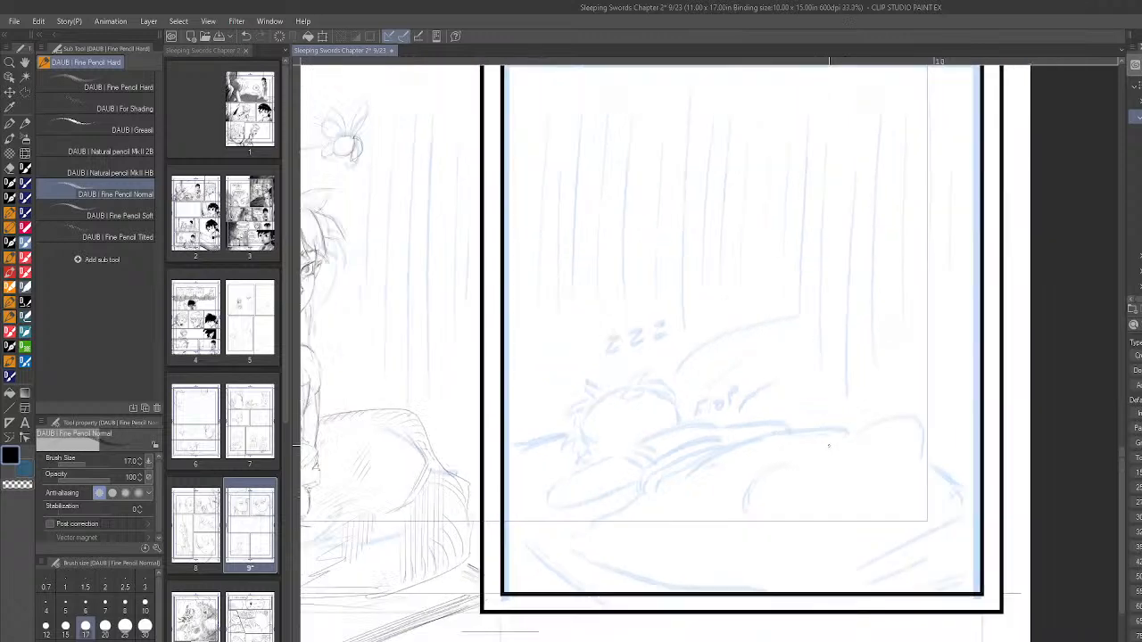
pyautogui.scroll(5, 879, 454)
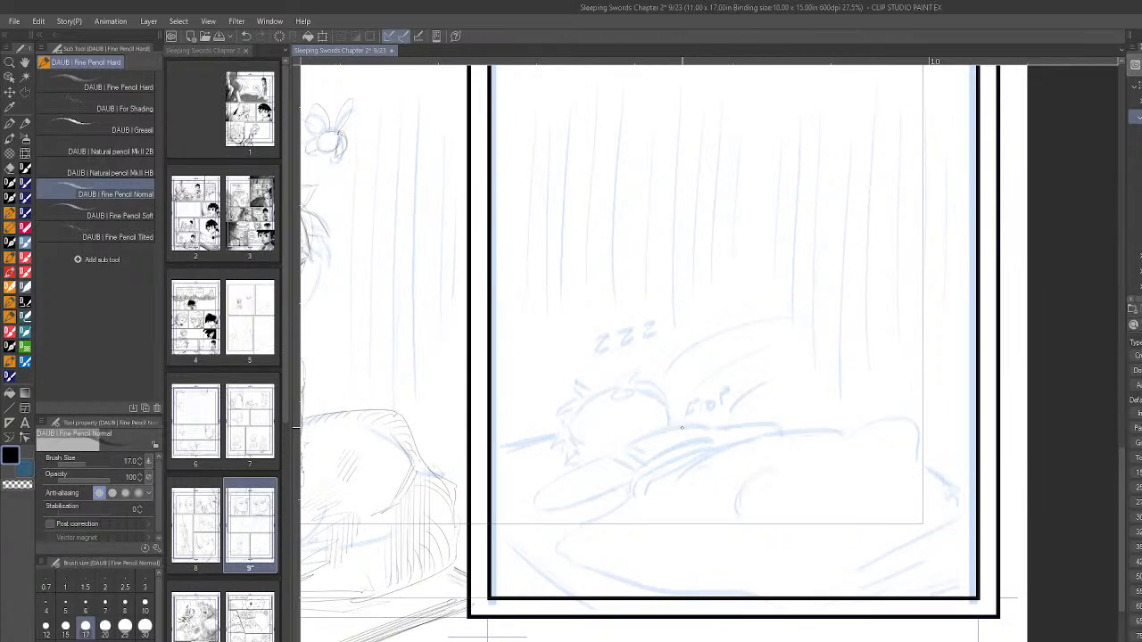
pyautogui.scroll(-7, 457, 576)
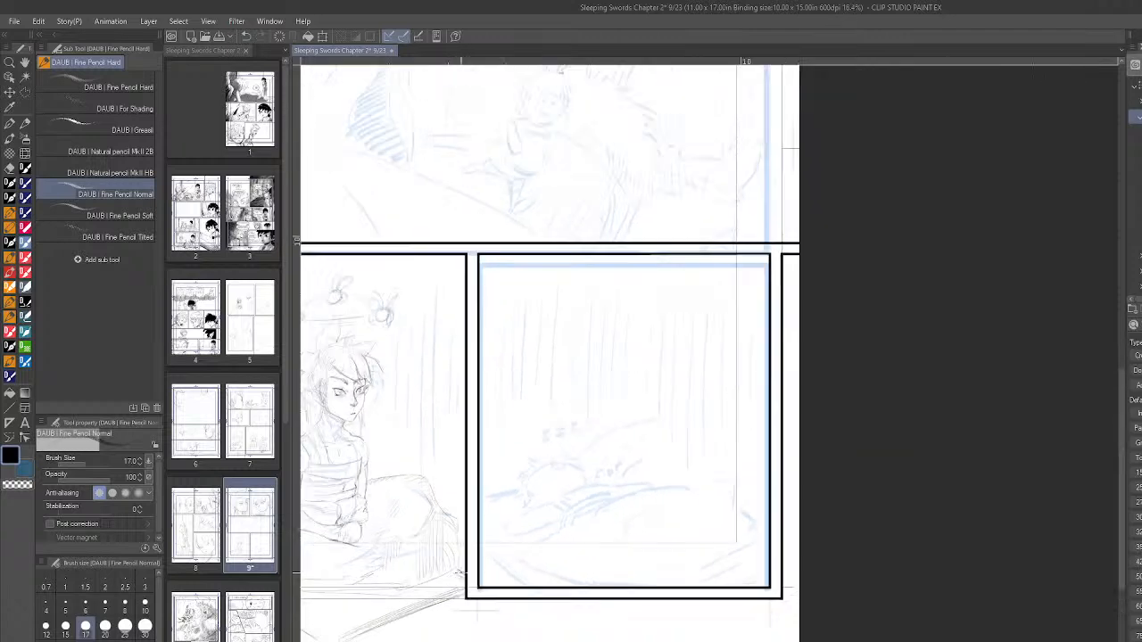
pyautogui.scroll(5, 328, 618)
pyautogui.scroll(1, 329, 617)
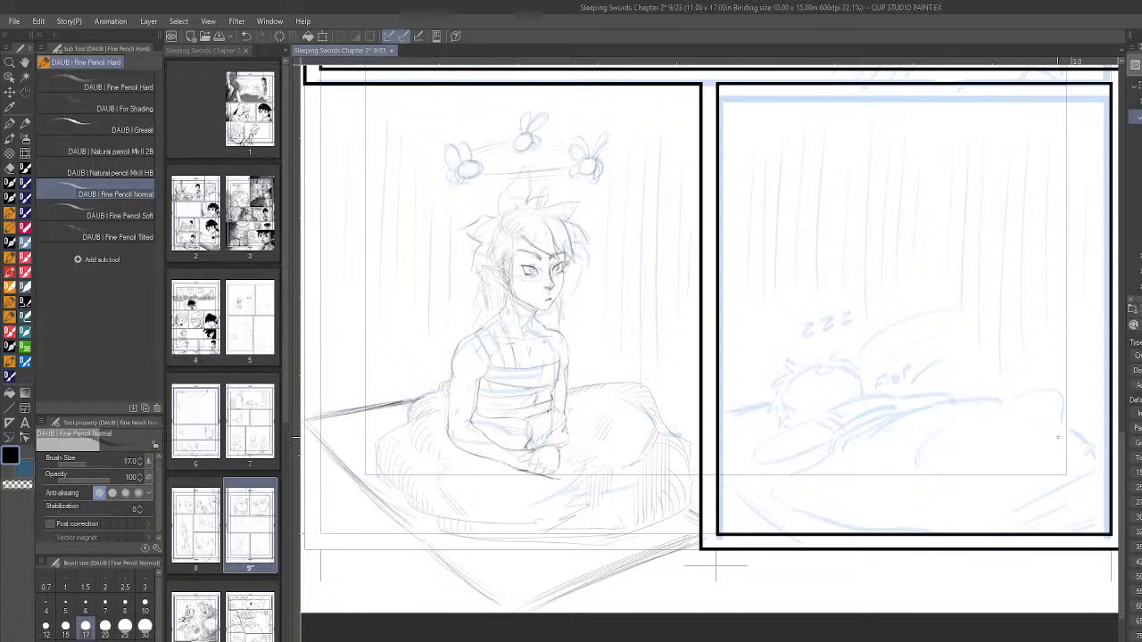
pyautogui.scroll(1, 1068, 421)
pyautogui.scroll(2, 1068, 420)
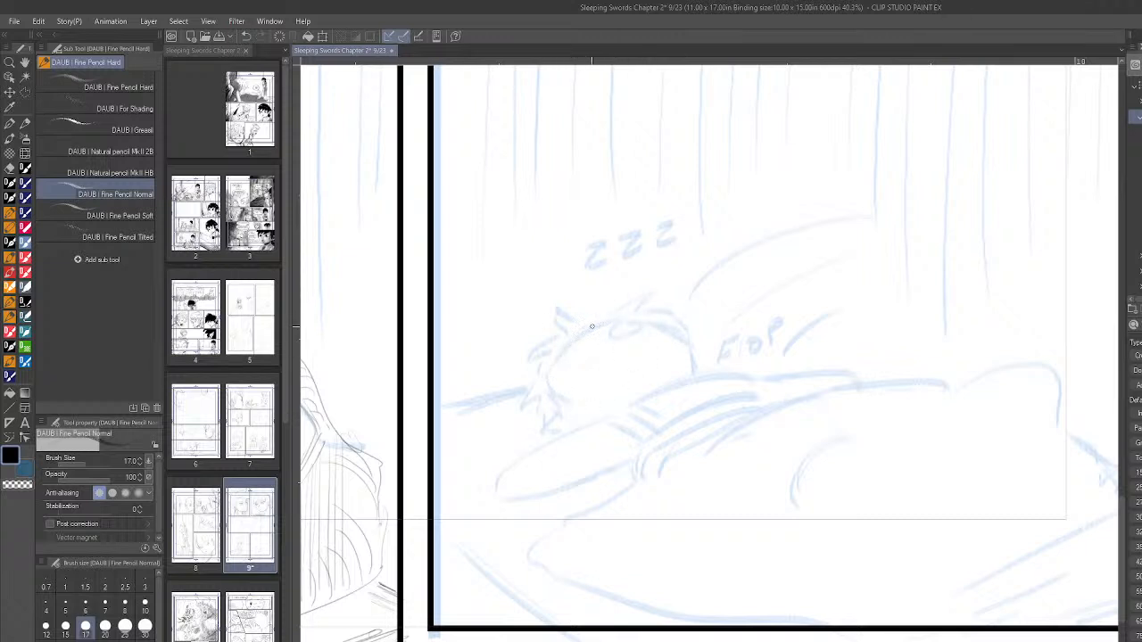
# - Try a circular head guide for the sleeping boy over the blue rough in the last panel
pyautogui.moveTo(632, 348); pyautogui.dragTo(627, 364)
pyautogui.scroll(-8, 667, 438)
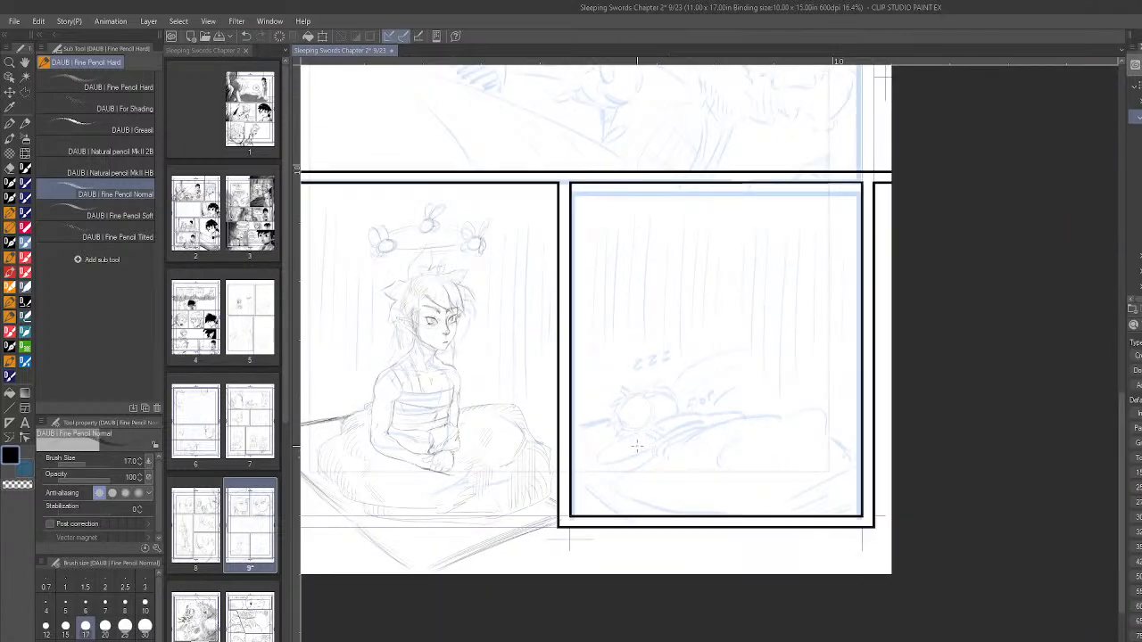
pyautogui.scroll(3, 299, 478)
pyautogui.scroll(2, 299, 478)
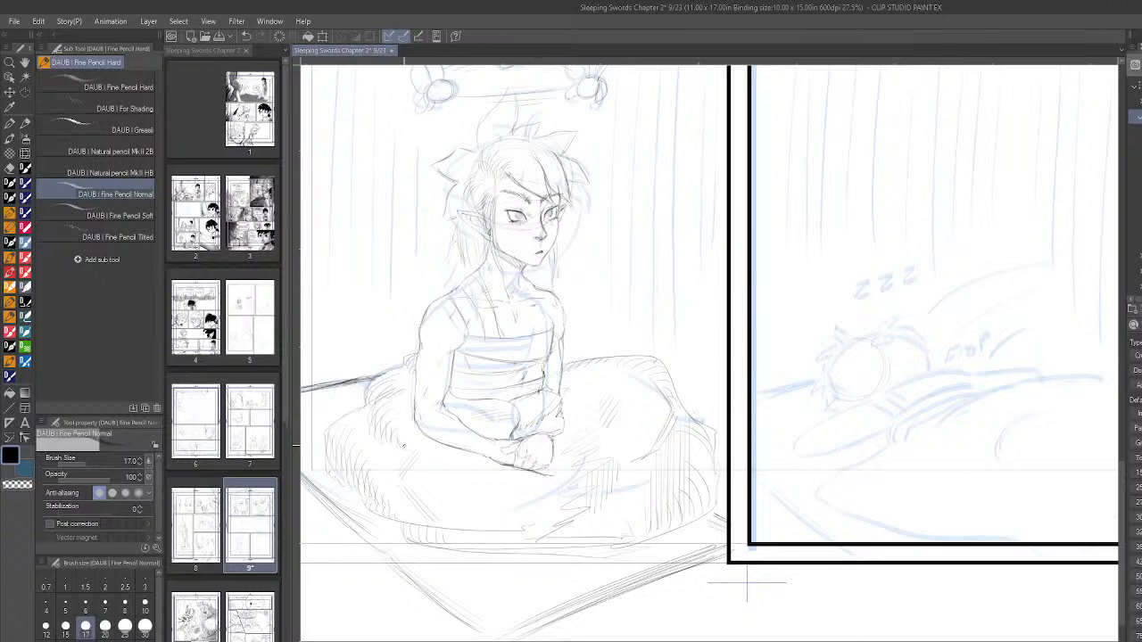
pyautogui.scroll(-3, 662, 489)
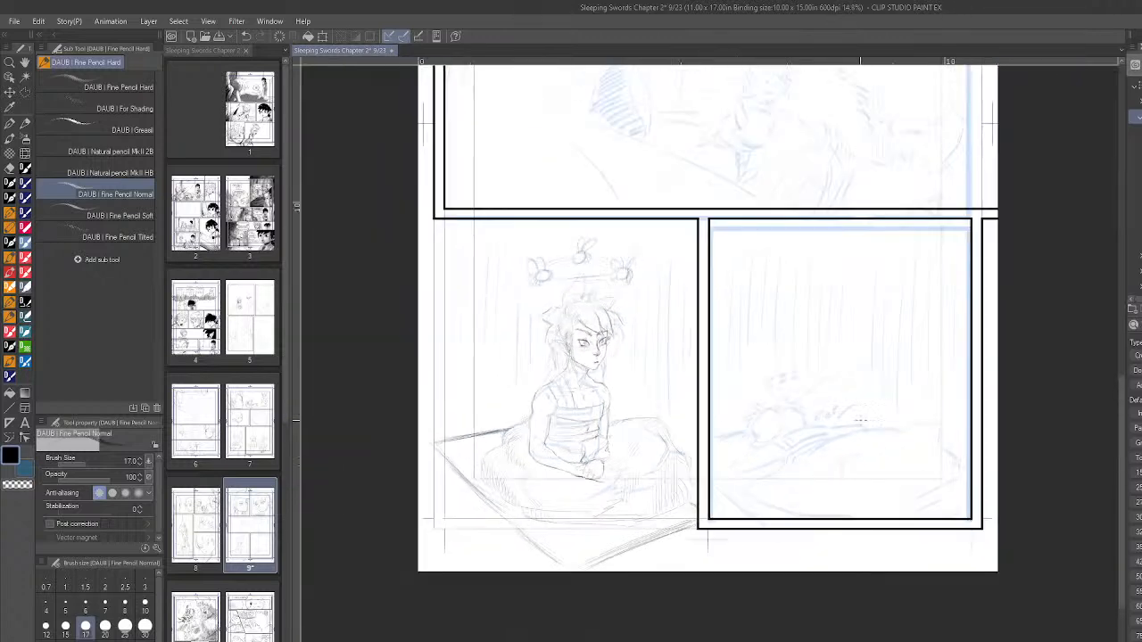
pyautogui.scroll(4, 982, 419)
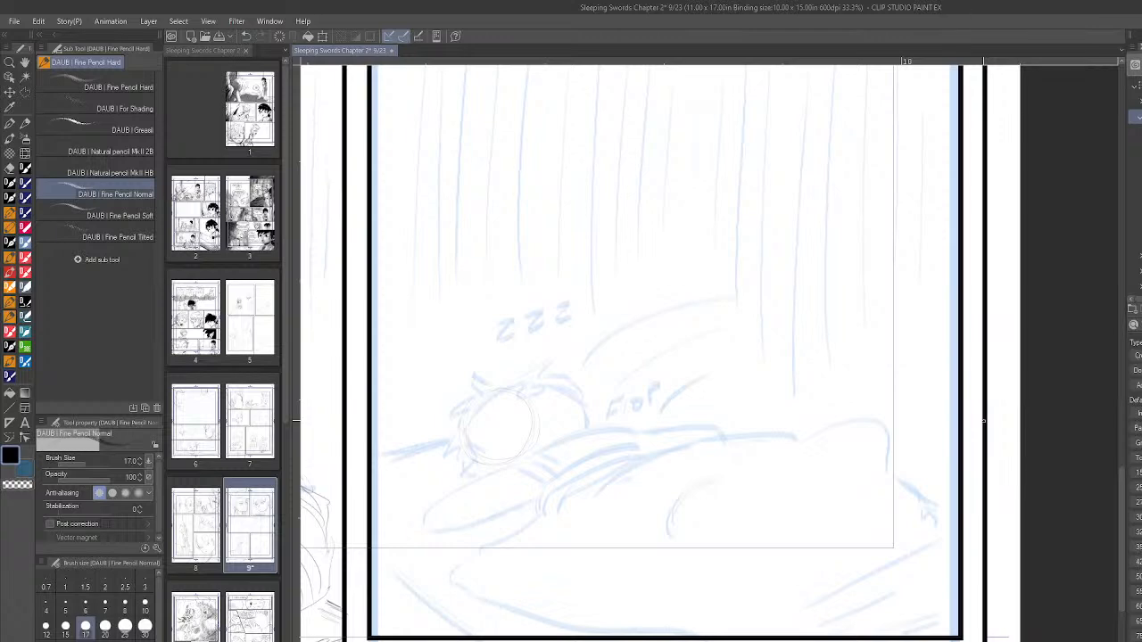
pyautogui.scroll(-5, 765, 353)
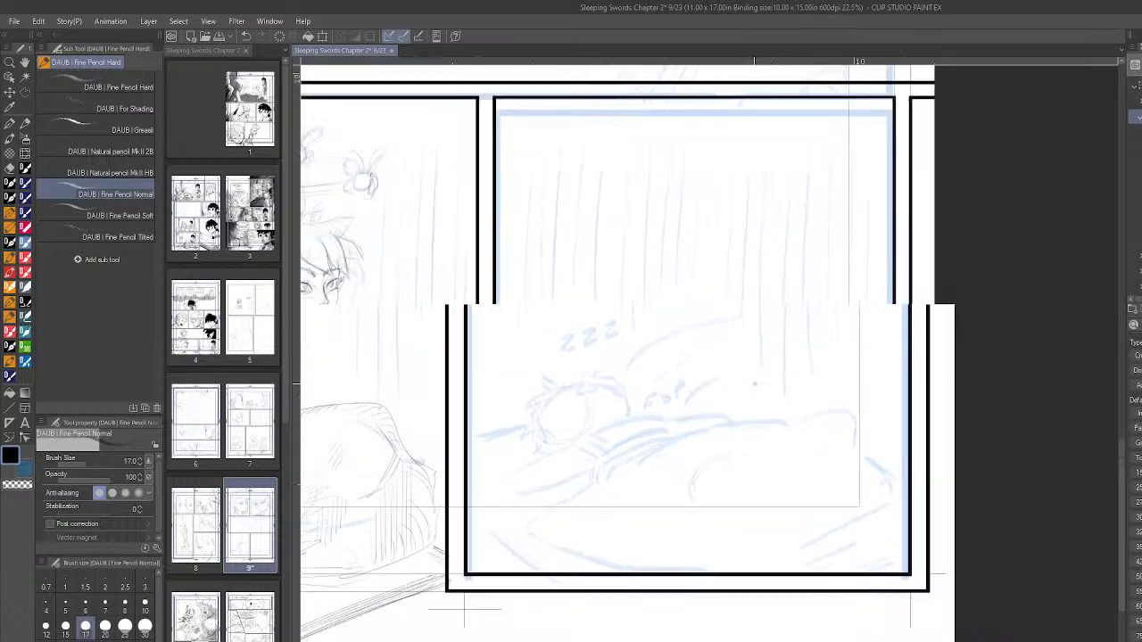
pyautogui.scroll(5, 678, 348)
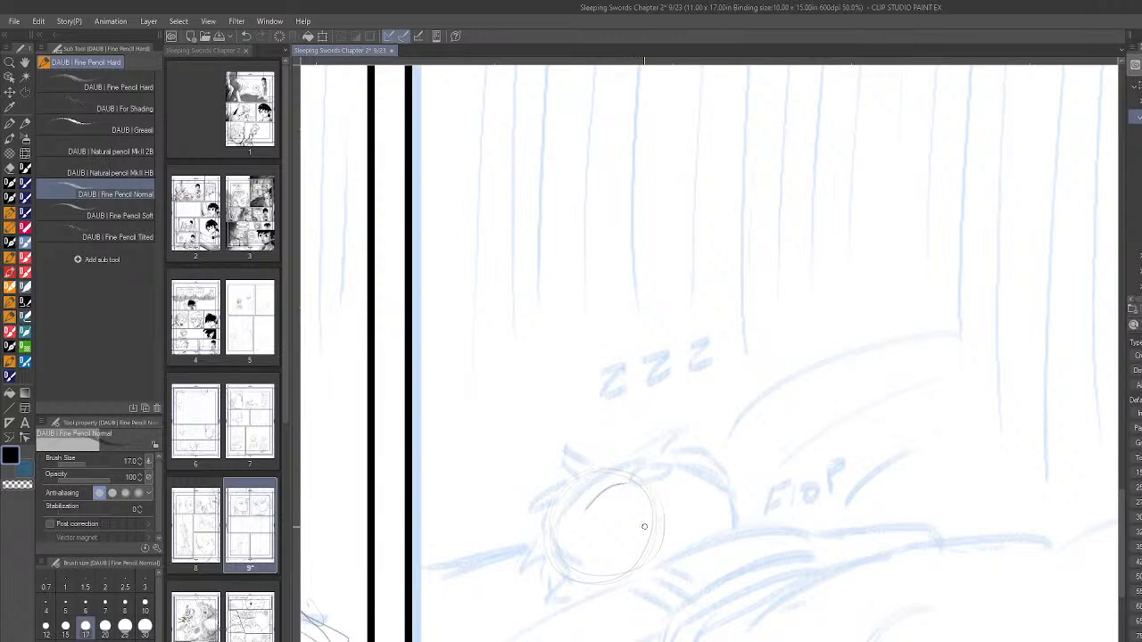
pyautogui.scroll(-4, 645, 563)
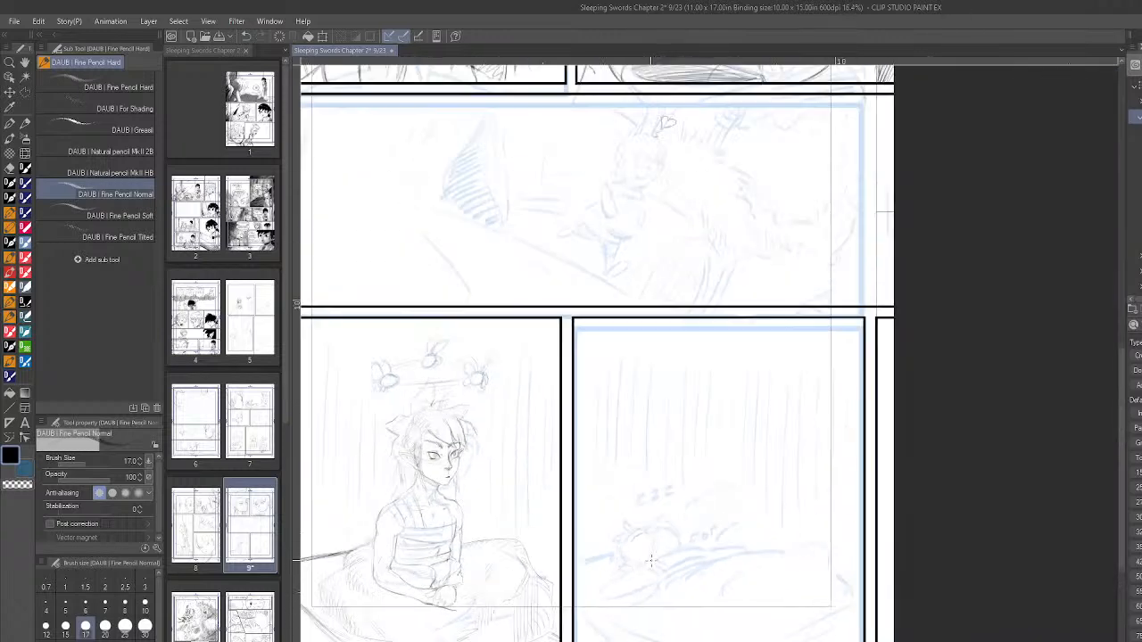
# - Try a few curved facial strokes inside the sleeping boy's head circle
pyautogui.scroll(5, 651, 562)
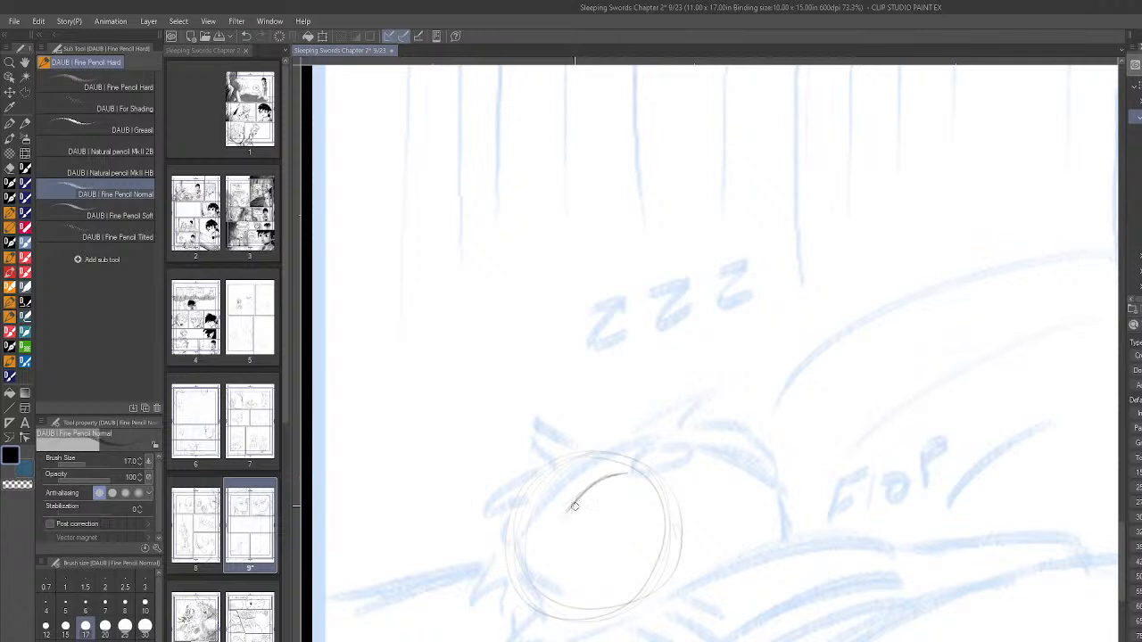
pyautogui.moveTo(586, 513); pyautogui.dragTo(632, 481)
pyautogui.moveTo(575, 515); pyautogui.dragTo(636, 477)
pyautogui.scroll(-3, 757, 482)
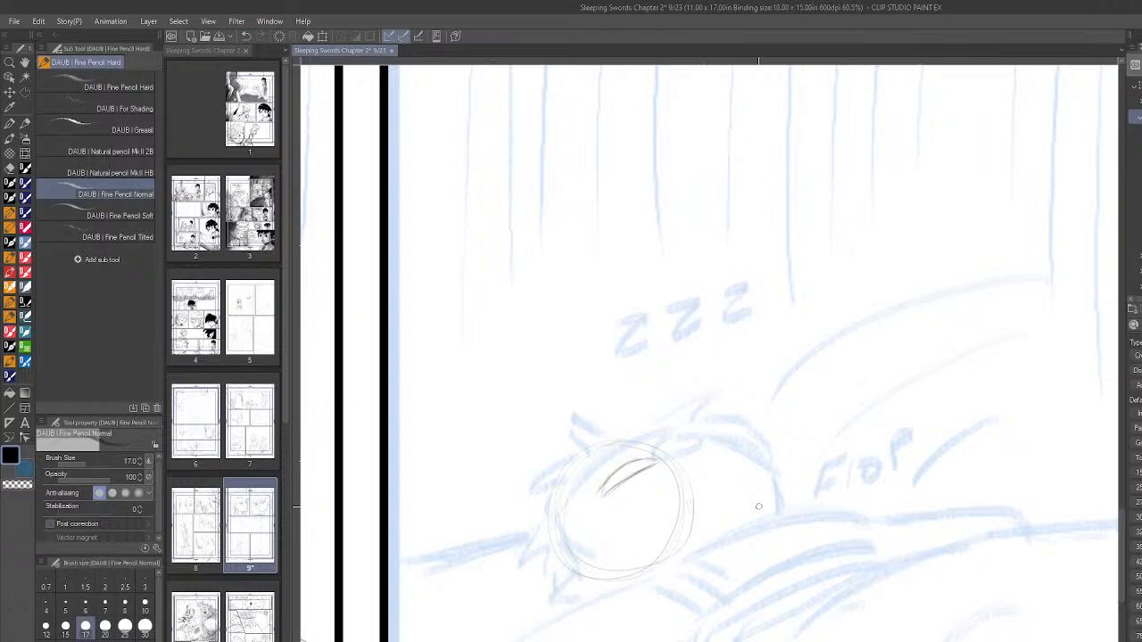
pyautogui.scroll(2, 656, 502)
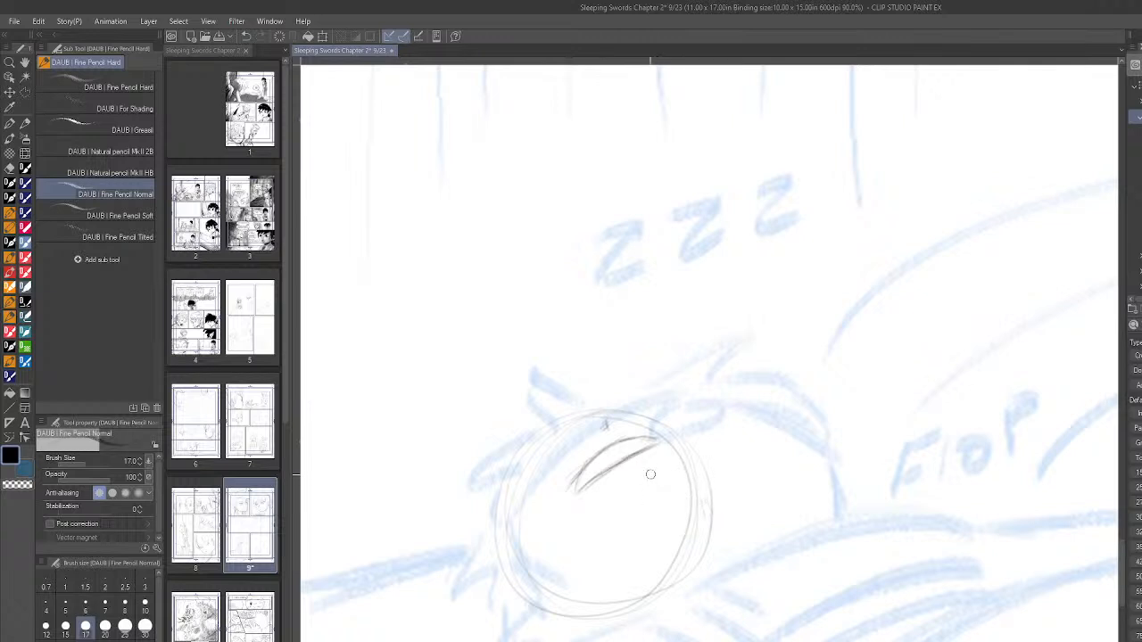
pyautogui.moveTo(655, 470)
pyautogui.mouseDown()
pyautogui.moveTo(646, 473)
pyautogui.moveTo(658, 480)
pyautogui.mouseUp()
pyautogui.scroll(-10, 775, 462)
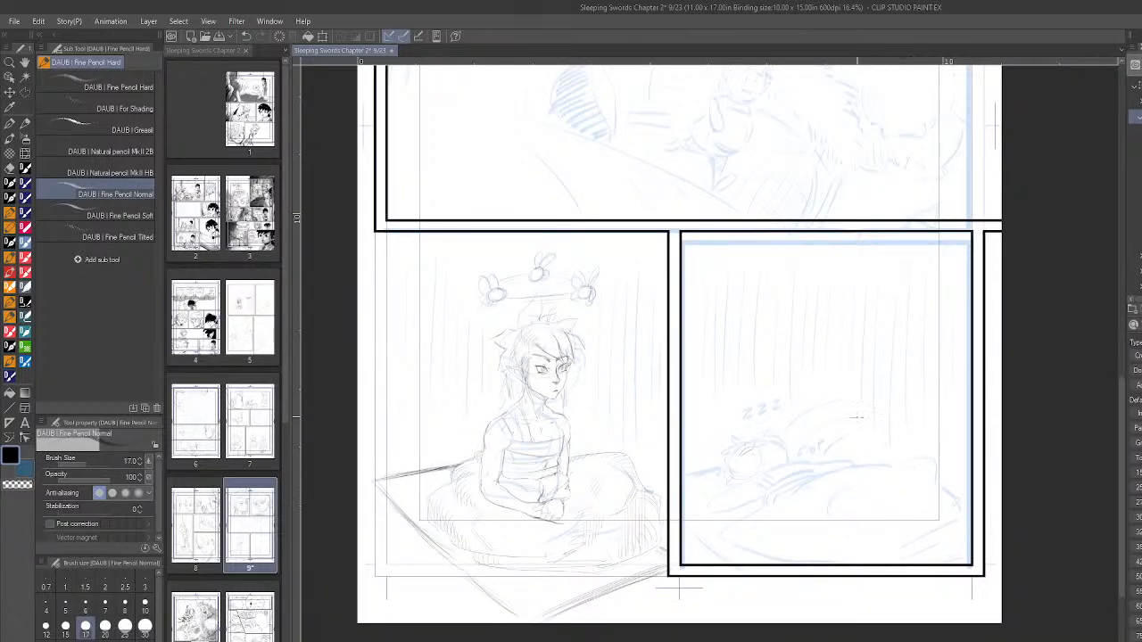
# - Enclose the sleeping boy's pencilled head in a polyline selection, delete the sketch inside it and deselect
pyautogui.scroll(3, 910, 468)
pyautogui.scroll(3, 782, 458)
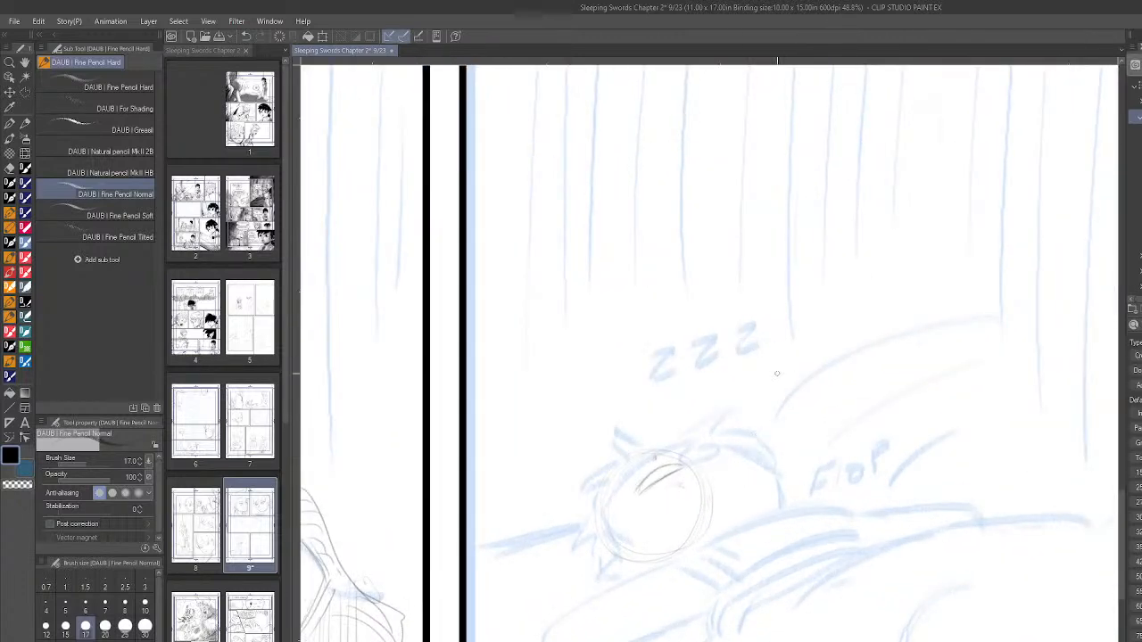
pyautogui.scroll(-2, 786, 508)
pyautogui.scroll(-1, 786, 507)
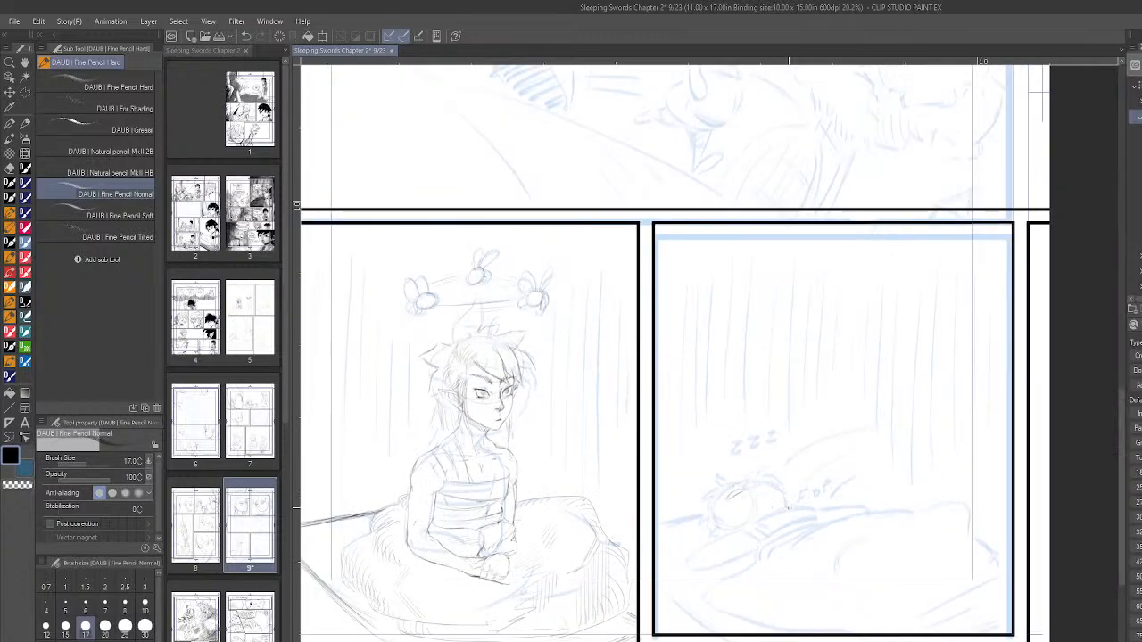
pyautogui.scroll(2, 785, 510)
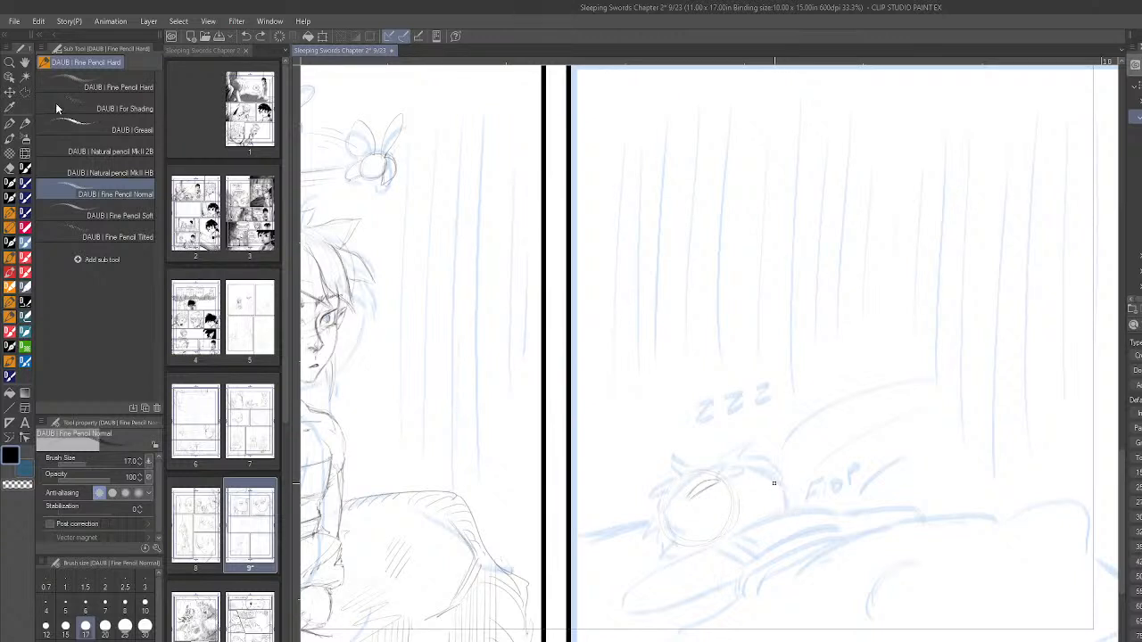
pyautogui.press('m')
pyautogui.click(658, 563)
pyautogui.click(628, 517)
pyautogui.click(642, 463)
pyautogui.click(719, 436)
pyautogui.click(772, 460)
pyautogui.click(774, 512)
pyautogui.click(729, 552)
pyautogui.click(657, 563)
pyautogui.press('Delete')
pyautogui.hotkey('ctrl', 'd')
pyautogui.scroll(-2, 849, 453)
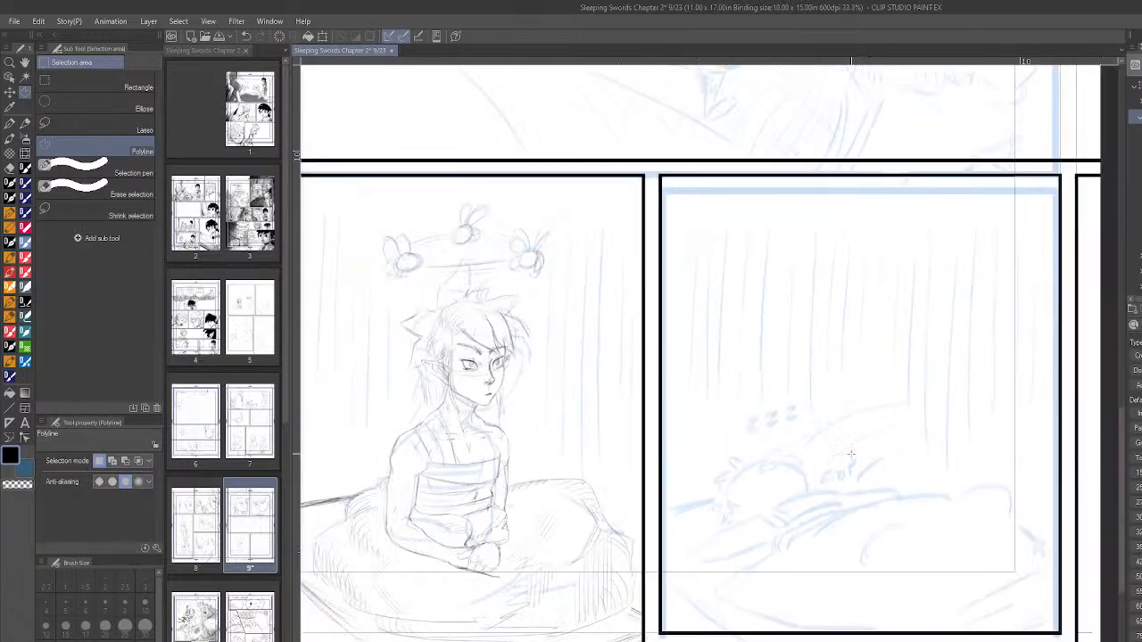
pyautogui.scroll(-3, 849, 453)
pyautogui.scroll(3, 993, 427)
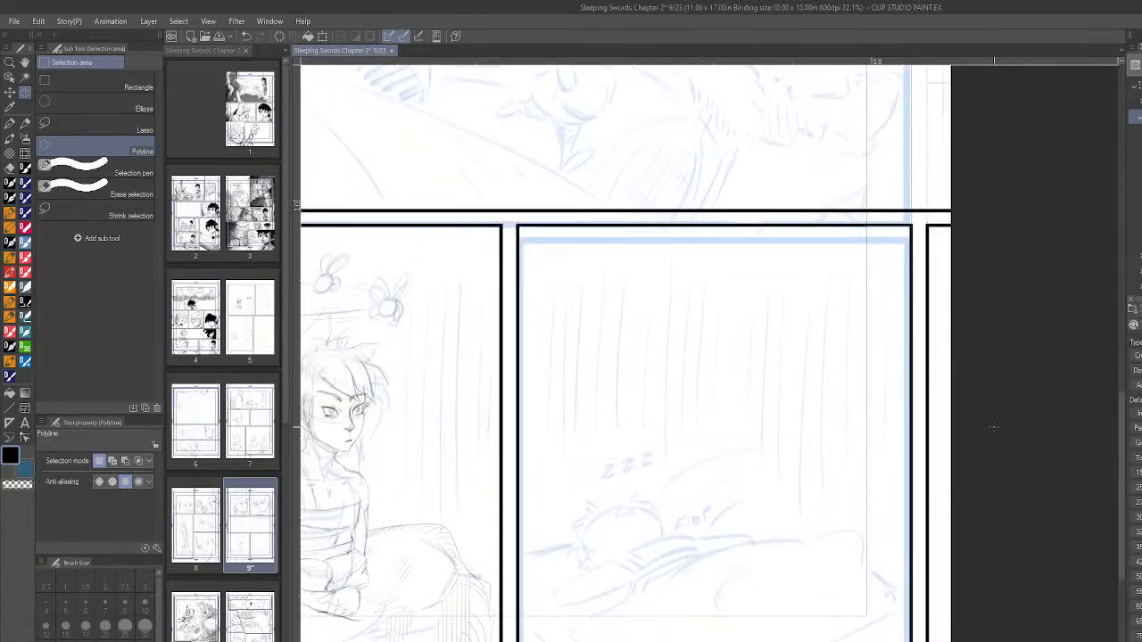
# - Look over page 9's panels, comparing the cleared sleeping-boy rough in the last panel with the rest of the page
pyautogui.scroll(-3, 662, 531)
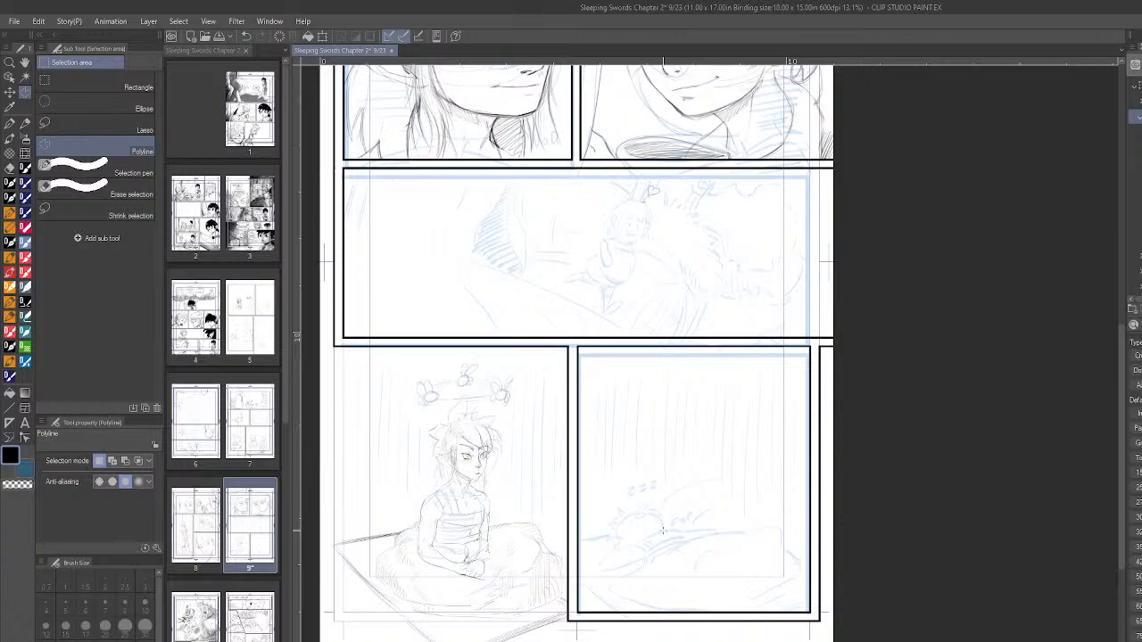
pyautogui.scroll(-4, 663, 530)
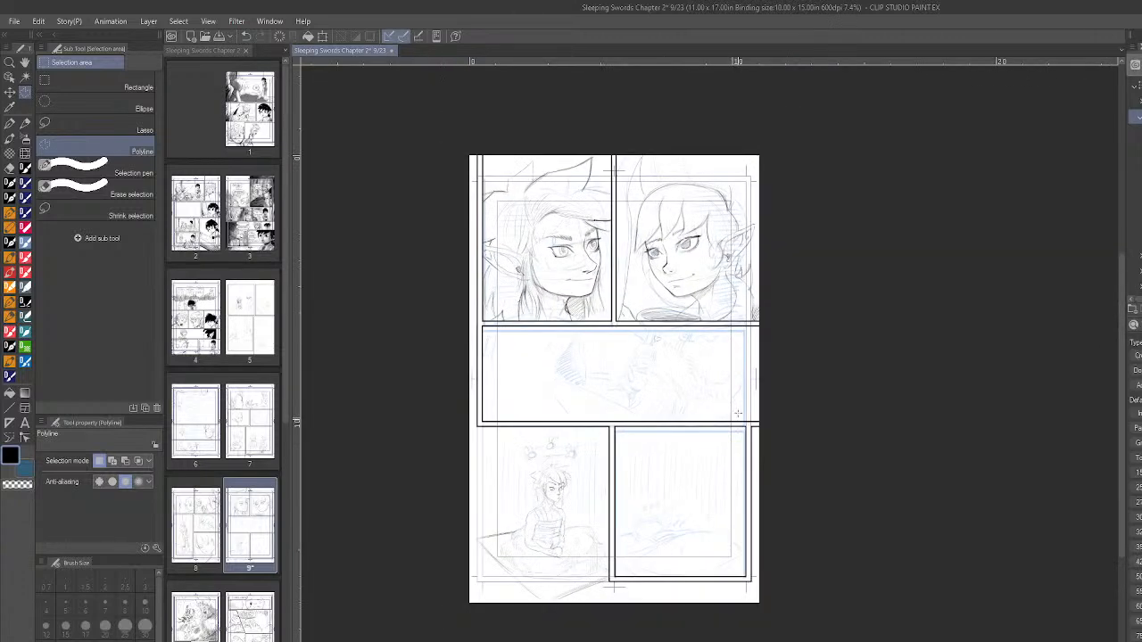
pyautogui.scroll(5, 739, 355)
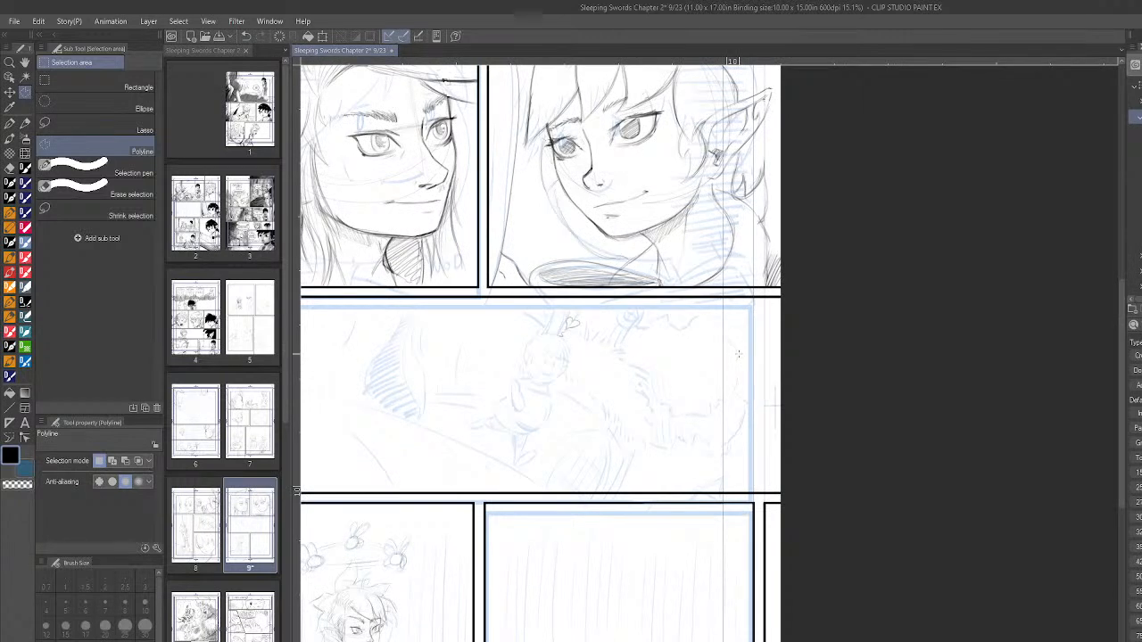
pyautogui.hscroll(-3, 739, 354)
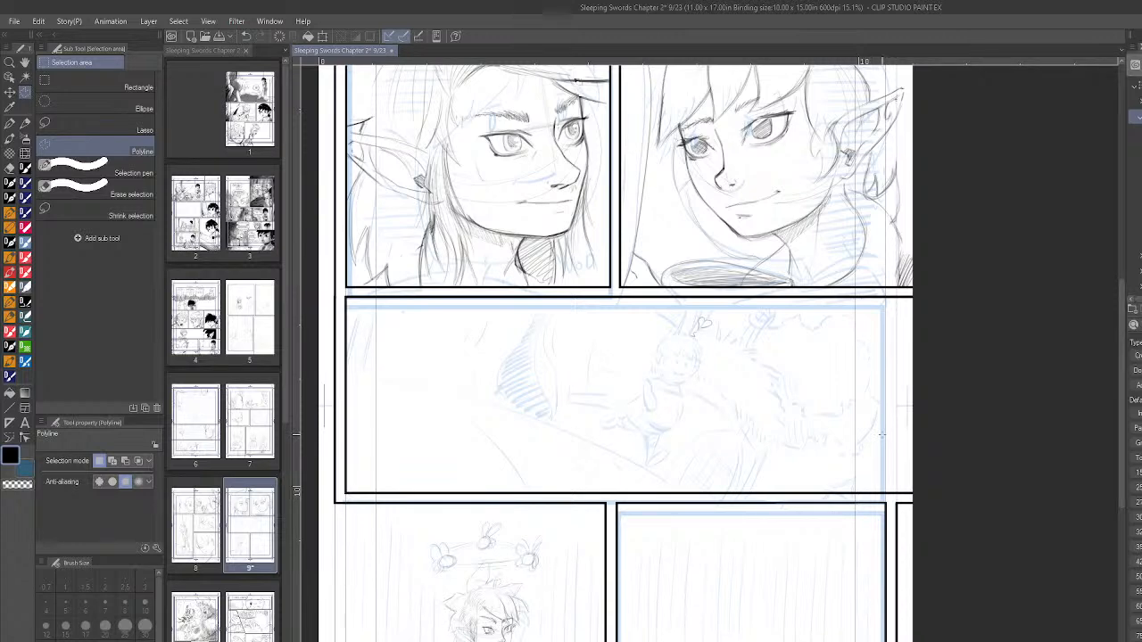
pyautogui.scroll(-3, 882, 435)
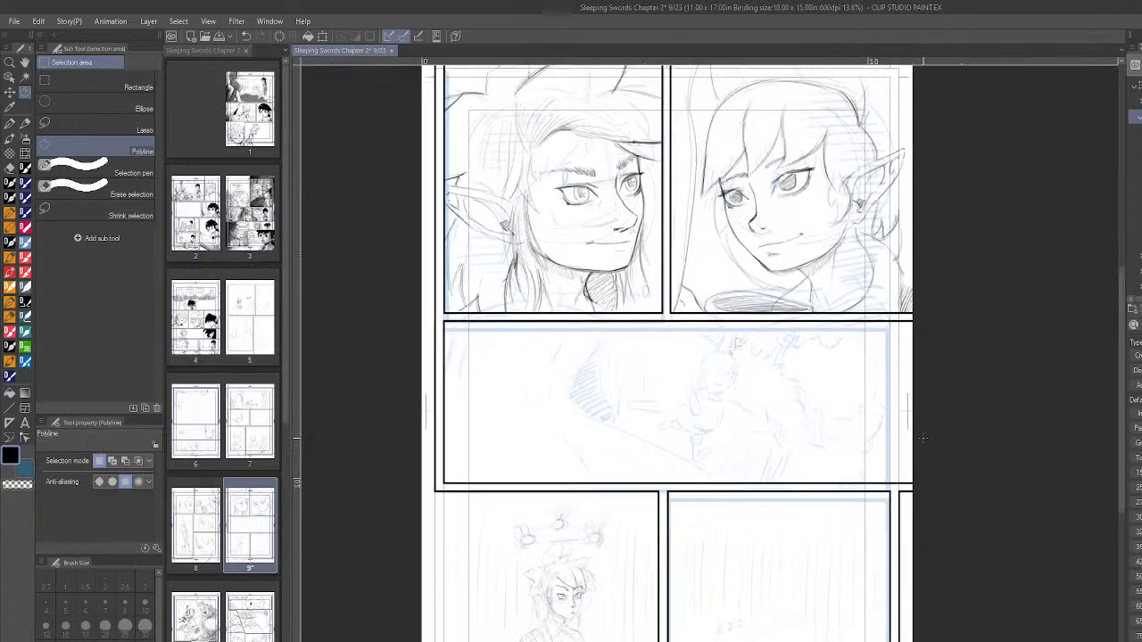
pyautogui.scroll(2, 923, 444)
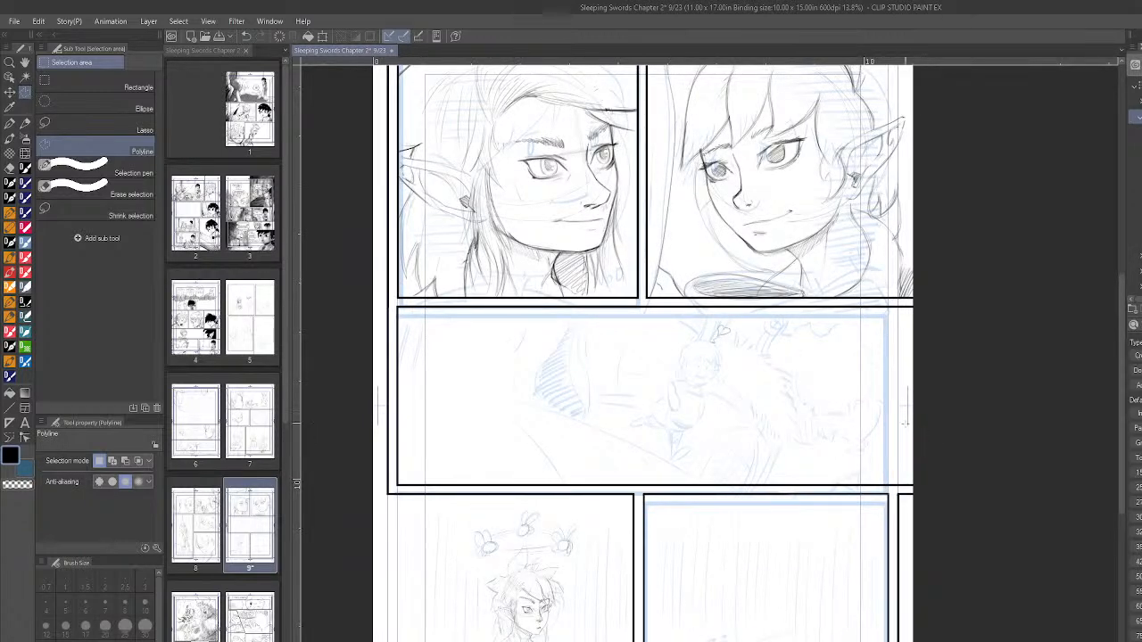
pyautogui.scroll(-2, 922, 434)
pyautogui.scroll(5, 849, 579)
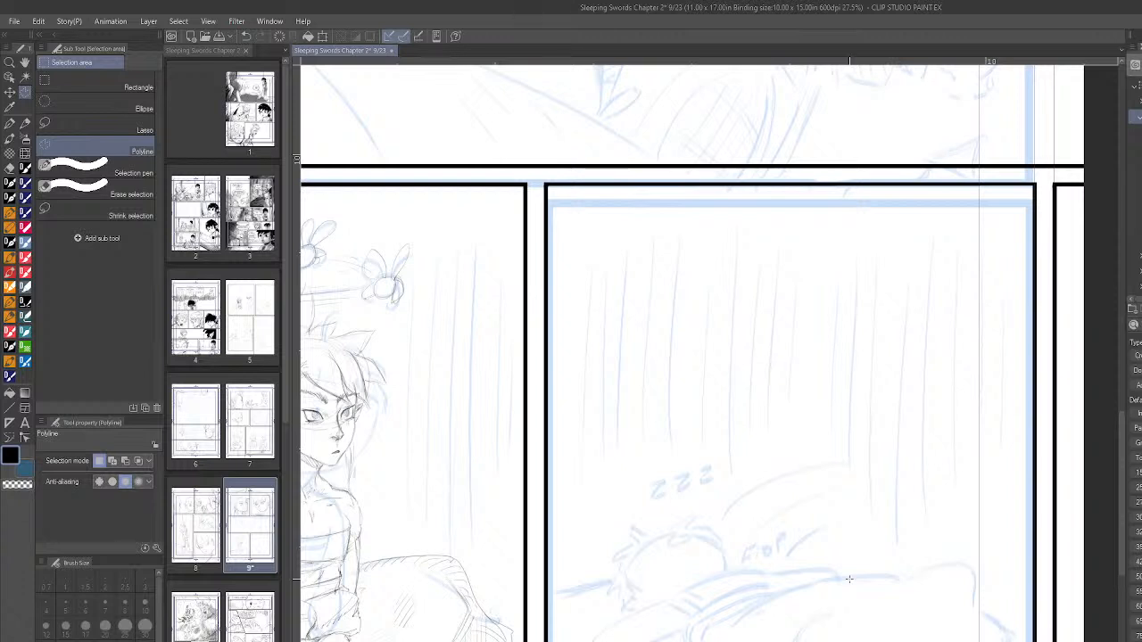
pyautogui.scroll(-2, 287, 411)
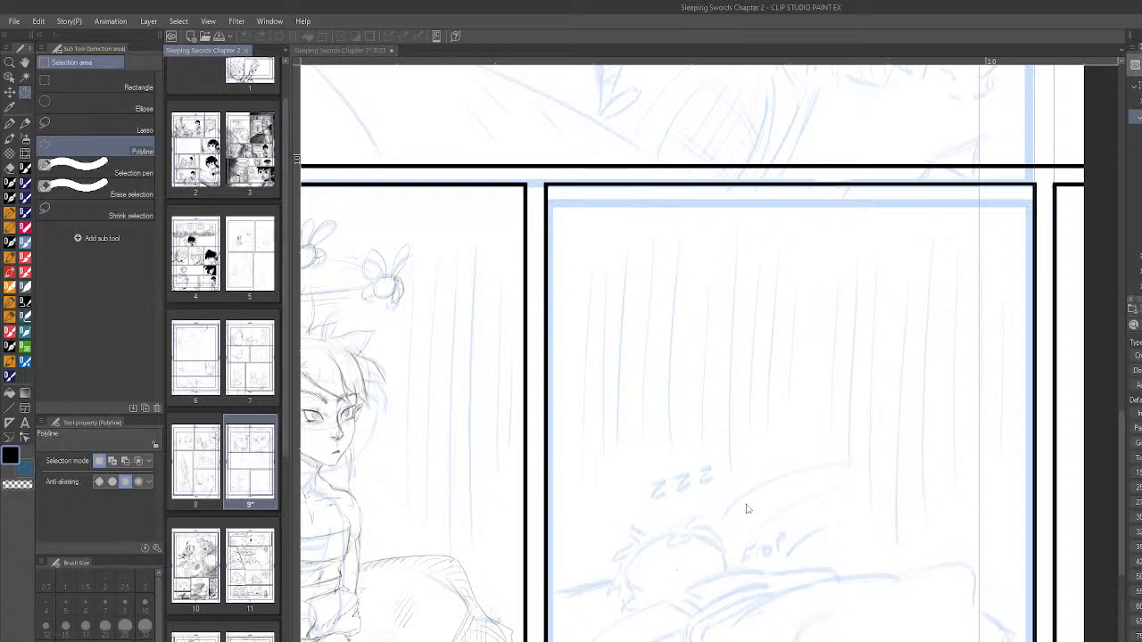
pyautogui.click(677, 570)
pyautogui.scroll(3, 756, 562)
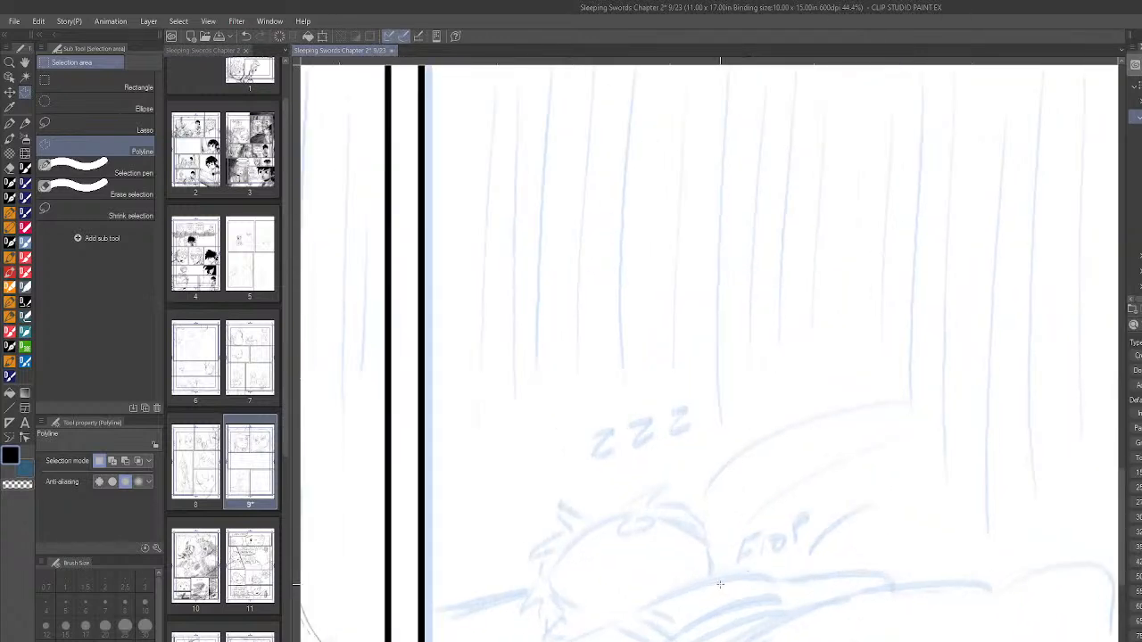
pyautogui.click(9, 317)
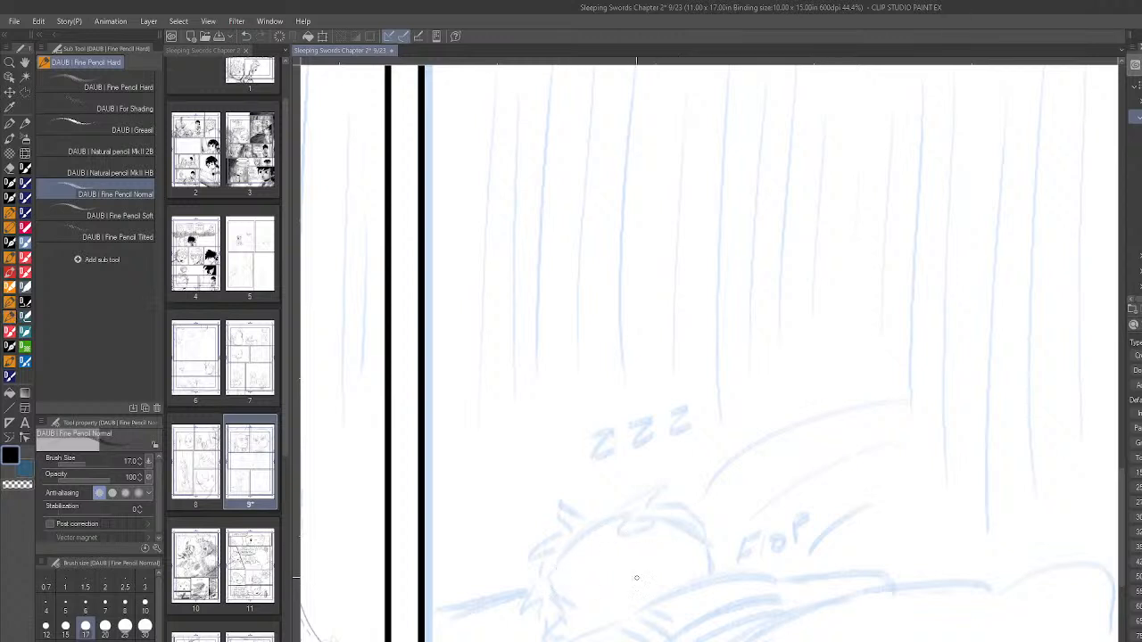
pyautogui.scroll(-2, 783, 586)
pyautogui.scroll(-3, 783, 585)
pyautogui.scroll(-3, 782, 585)
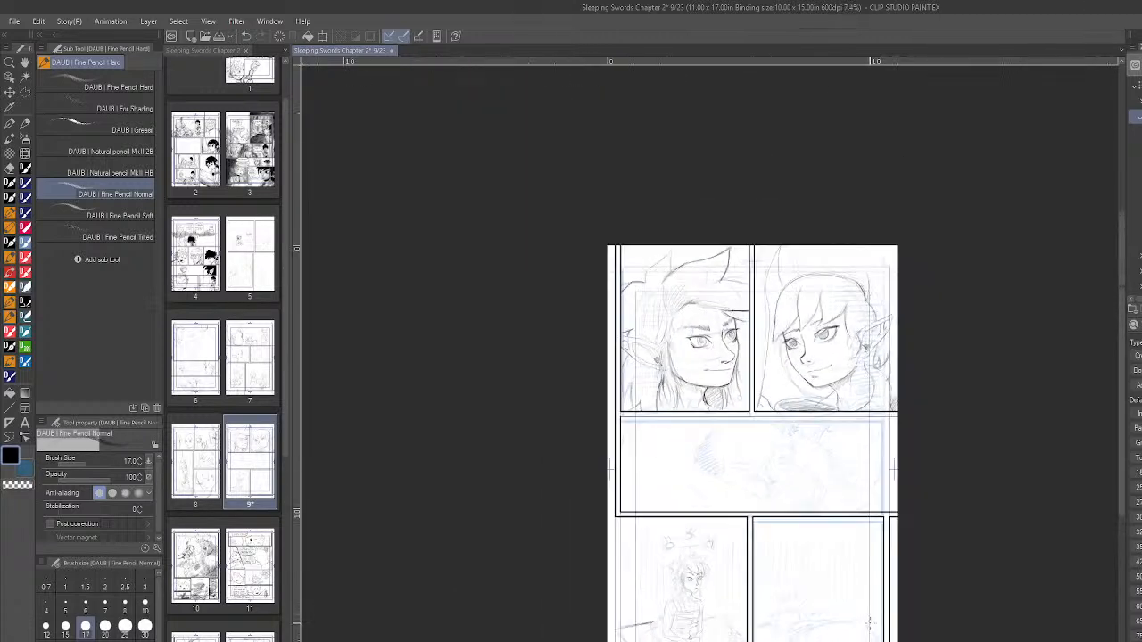
pyautogui.scroll(1, 892, 638)
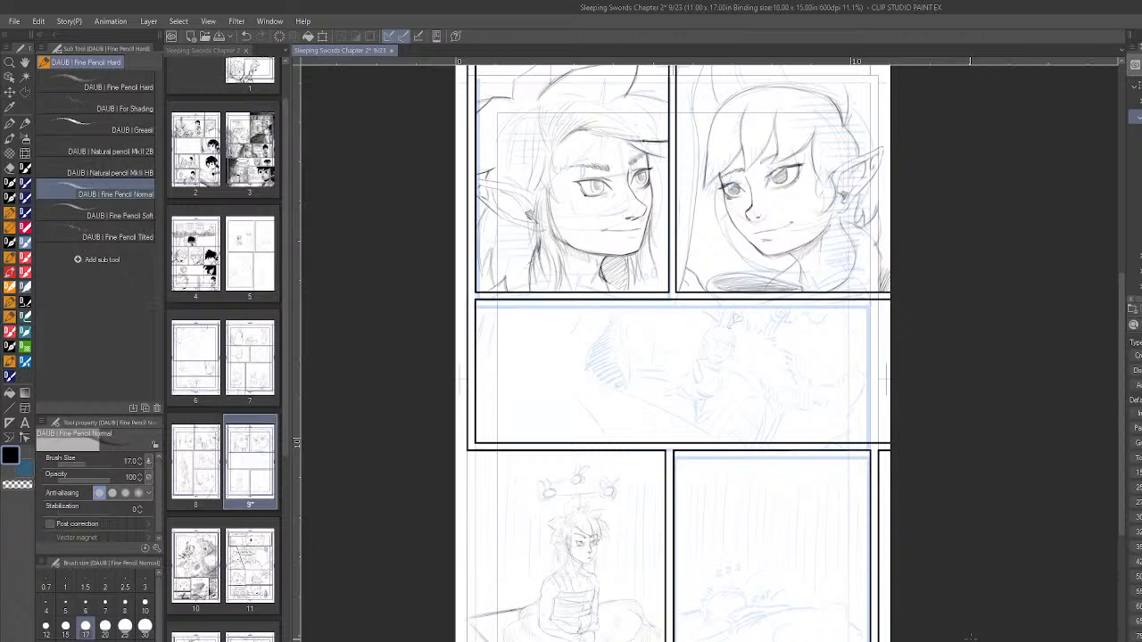
# - Save page 9 and open page 10 in a new tab
pyautogui.hotkey('ctrl', 's')
pyautogui.doubleClick(202, 580)
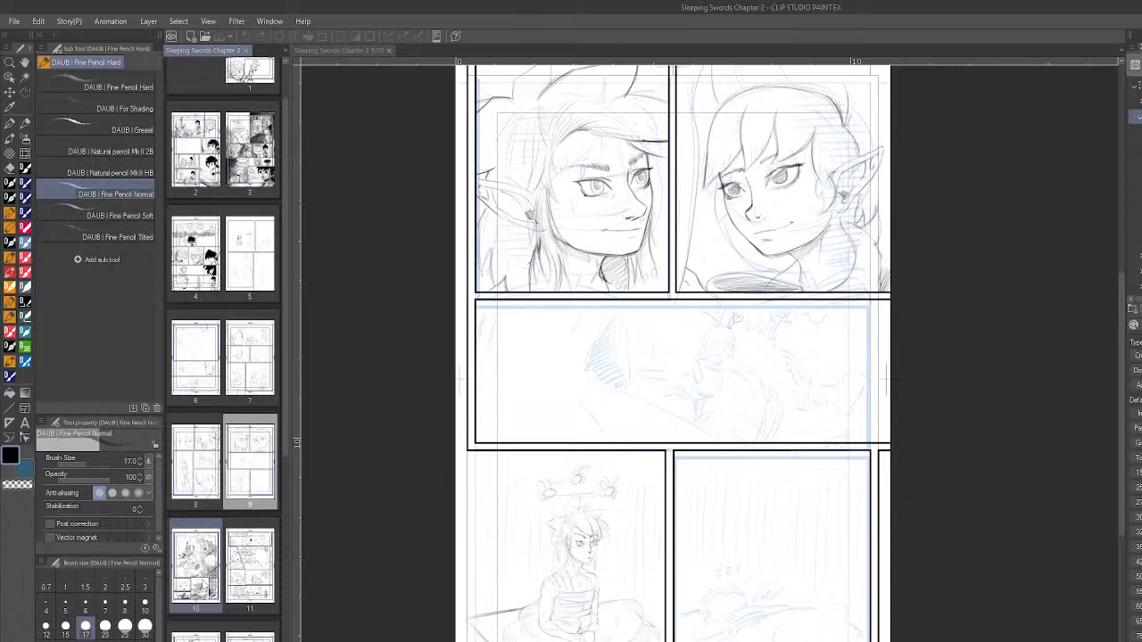
pyautogui.rightClick(194, 161)
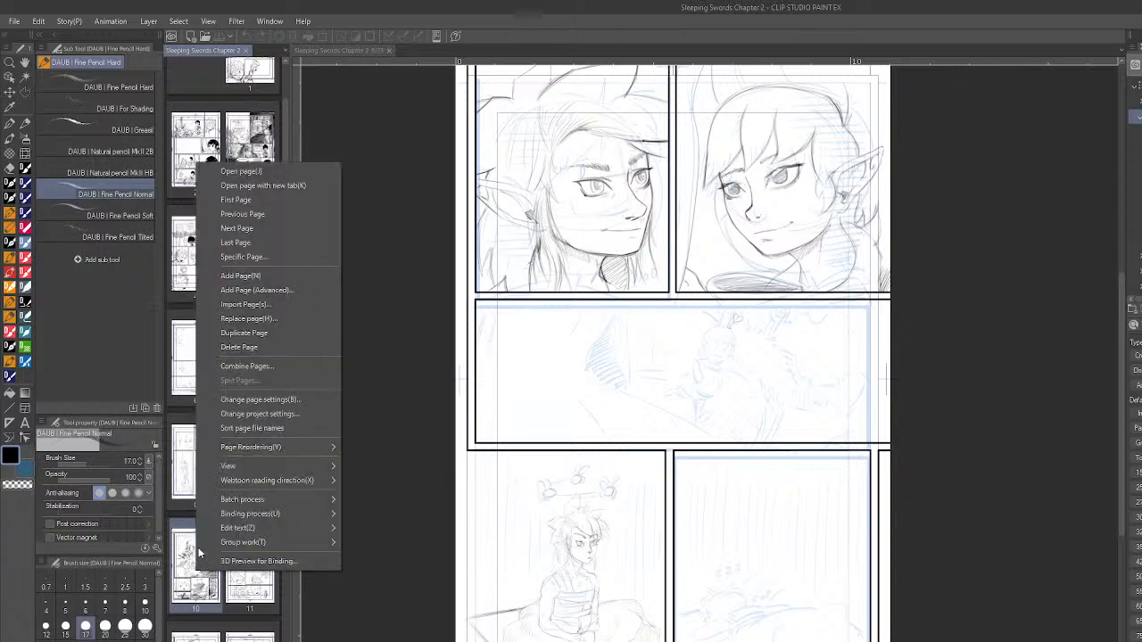
pyautogui.click(279, 186)
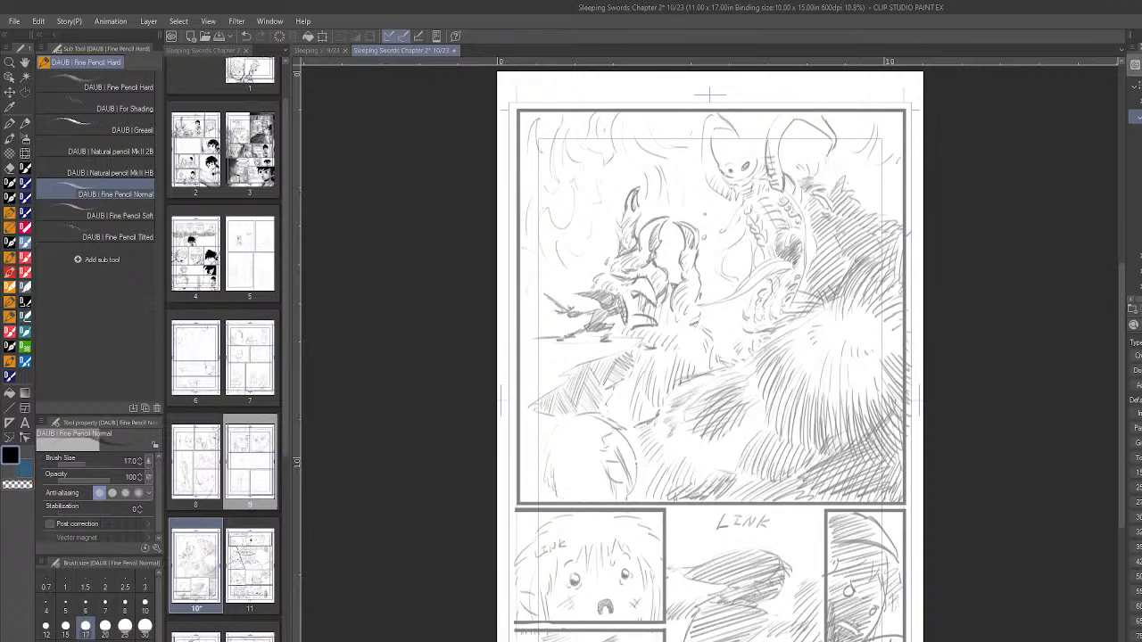
# - Turn page 10's rough sketch blue and ready the Rectangle figure tool with brush size 30
pyautogui.hotkey('ctrl', 'b')
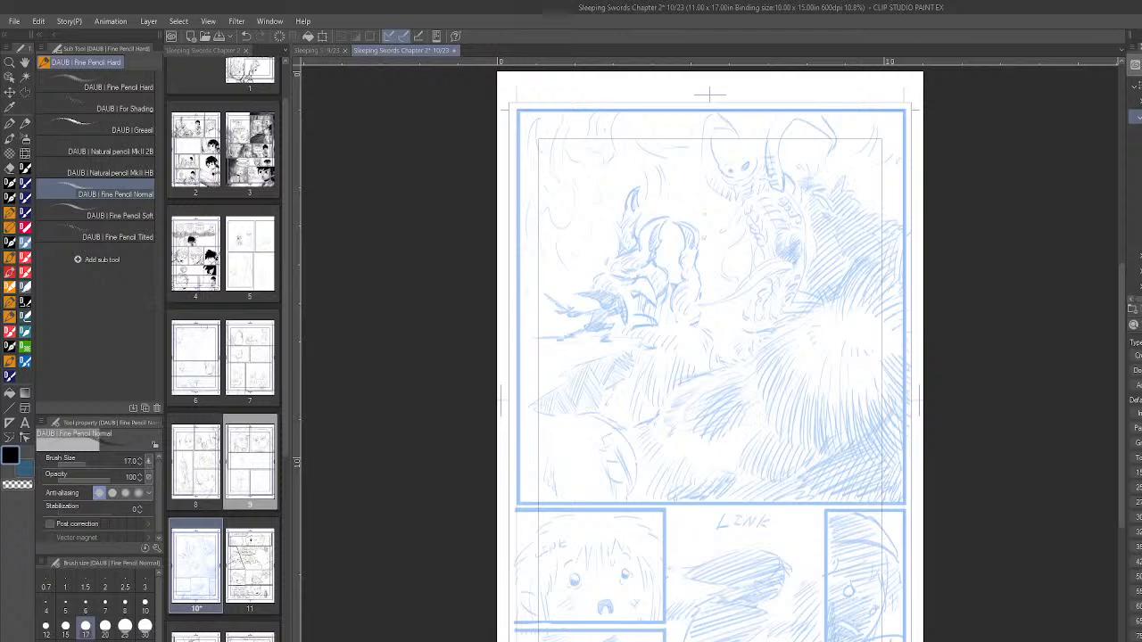
pyautogui.click(16, 412)
pyautogui.click(138, 186)
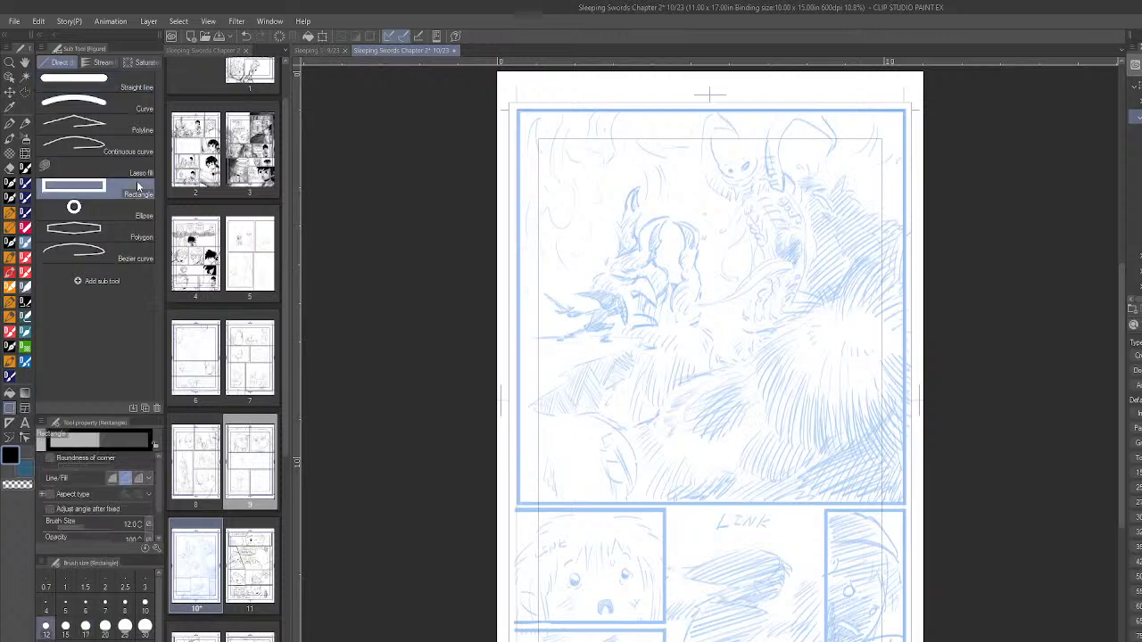
pyautogui.click(145, 628)
# - Try size 30 rectangles on page 10 and beside page 9's panel borders, undoing each one
pyautogui.moveTo(523, 118); pyautogui.dragTo(573, 357)
pyautogui.hotkey('ctrl', 'z')
pyautogui.click(321, 52)
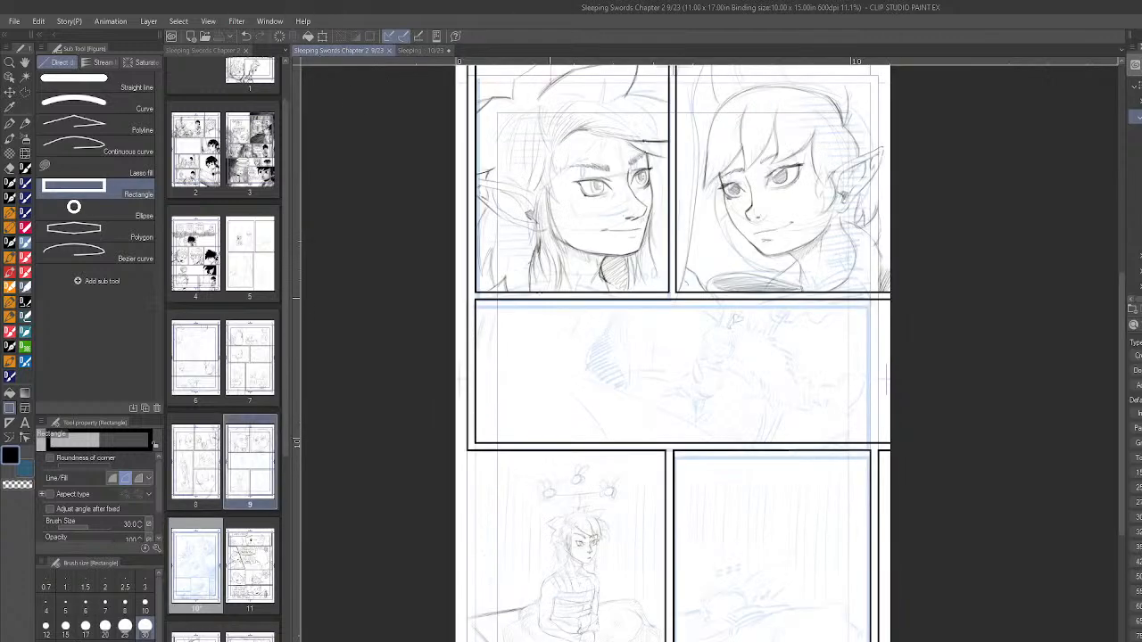
pyautogui.moveTo(513, 250); pyautogui.dragTo(522, 348)
pyautogui.hotkey('ctrl', 'z')
pyautogui.moveTo(476, 301); pyautogui.dragTo(497, 348)
pyautogui.hotkey('ctrl', 'z')
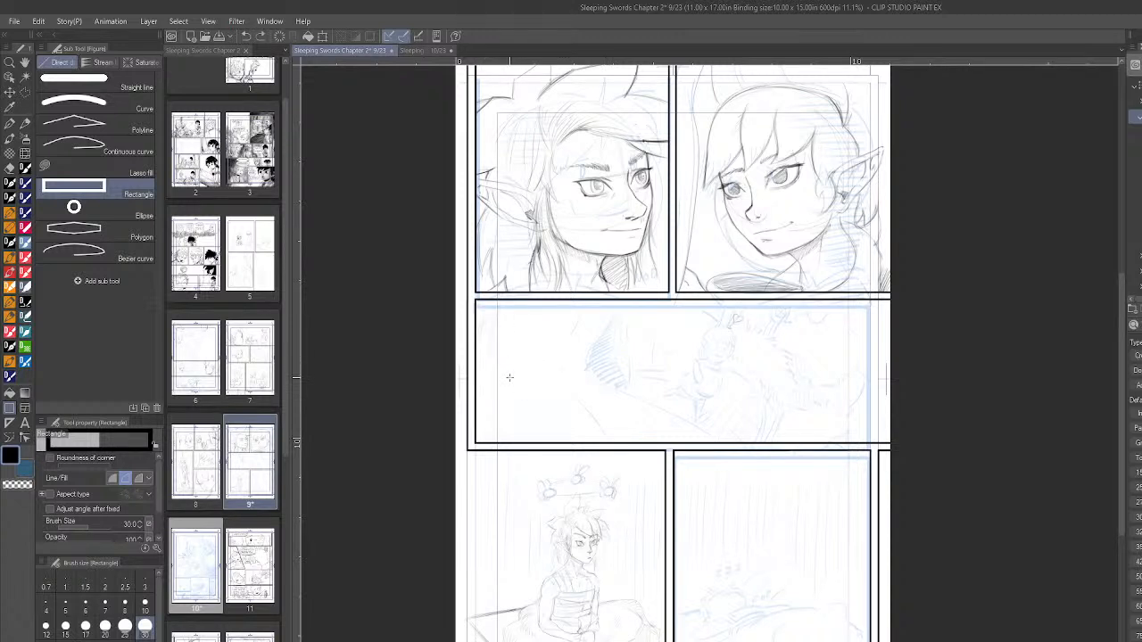
# - Try rectangles at brush sizes 25 and 20 inside page 9's wide middle panel, undoing each one
pyautogui.click(127, 633)
pyautogui.moveTo(521, 325); pyautogui.dragTo(579, 397)
pyautogui.hotkey('ctrl', 'z')
pyautogui.click(105, 626)
pyautogui.moveTo(522, 365); pyautogui.dragTo(567, 413)
pyautogui.hotkey('ctrl', 'z')
# - With brush size 25, draw black rectangular borders around page 10's large top panel and the crying-face panel below it
pyautogui.click(125, 626)
pyautogui.click(416, 51)
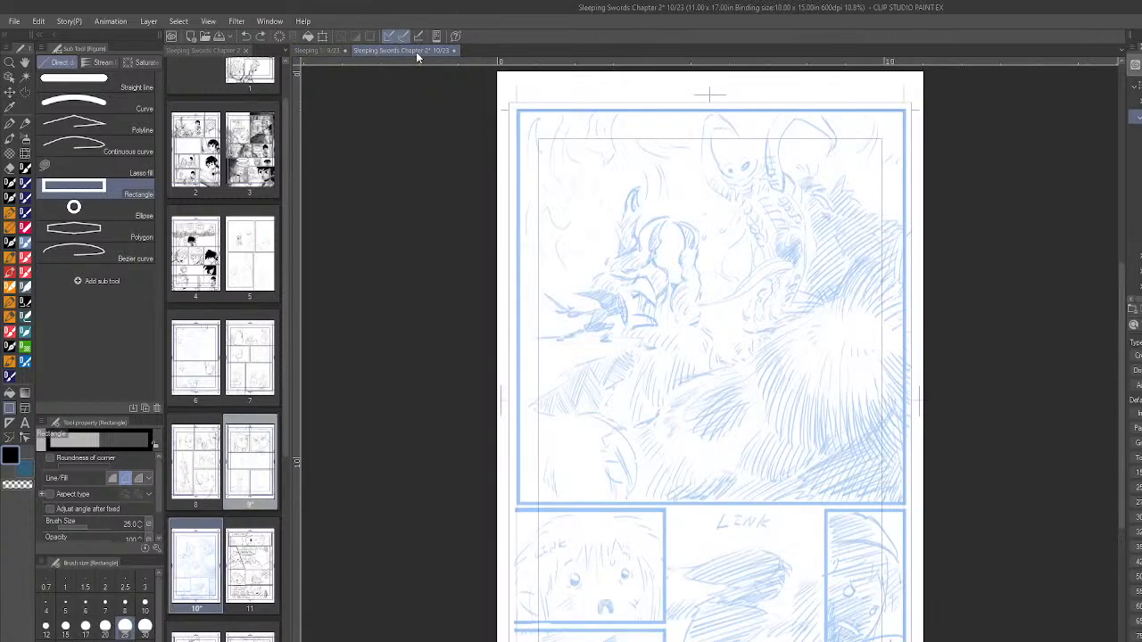
pyautogui.moveTo(517, 111); pyautogui.dragTo(902, 509)
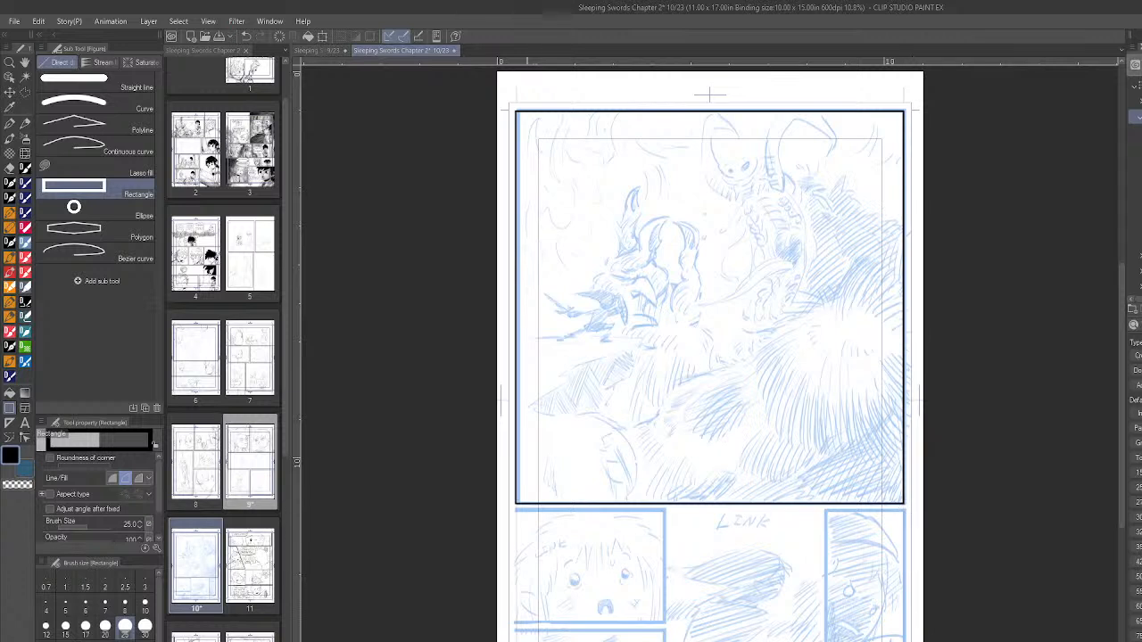
pyautogui.moveTo(496, 509); pyautogui.dragTo(665, 622)
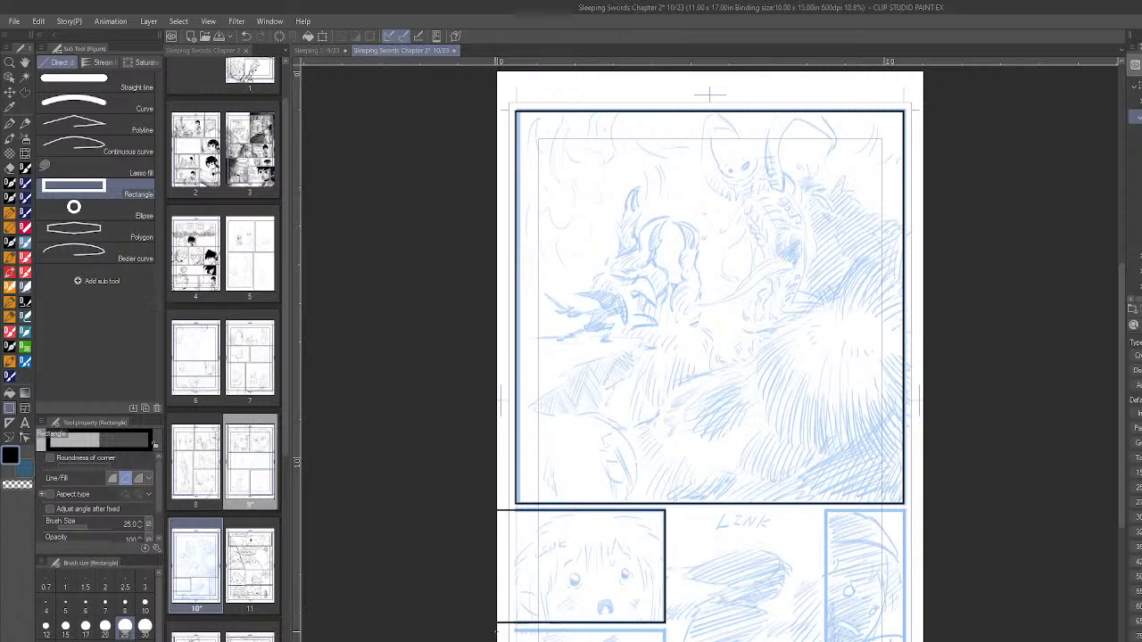
pyautogui.moveTo(496, 630); pyautogui.dragTo(665, 641)
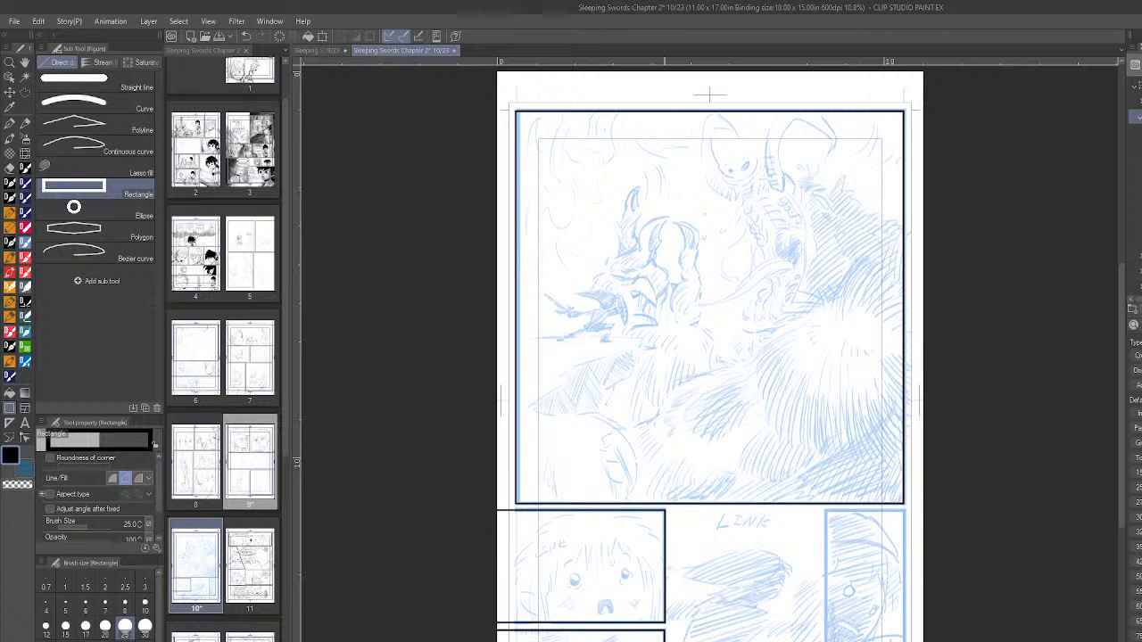
pyautogui.hotkey('ctrl', 'z')
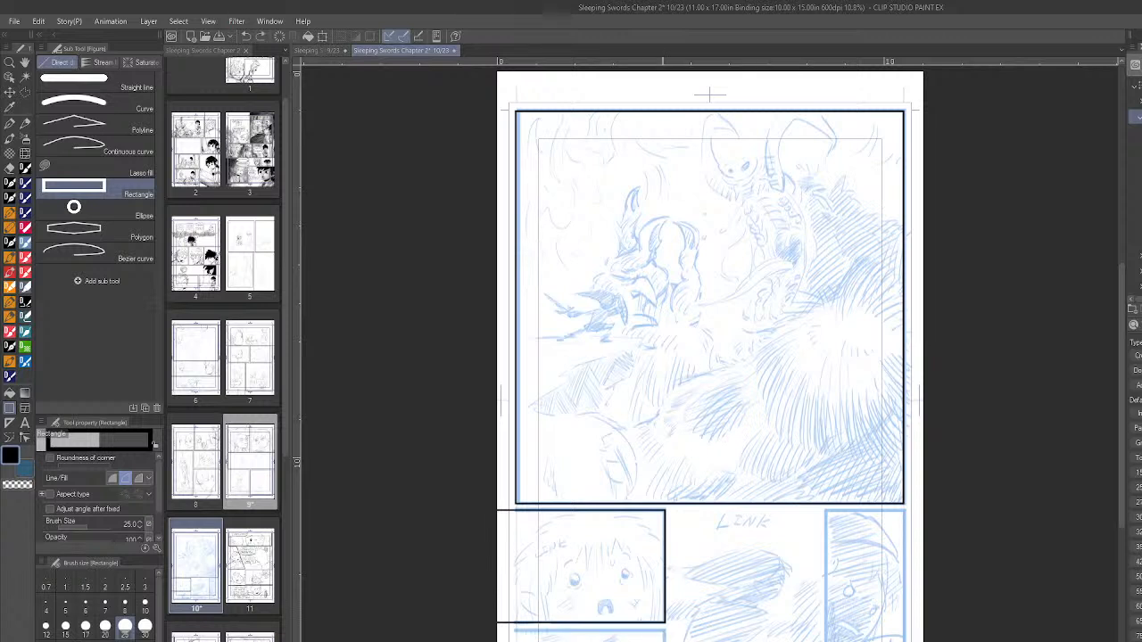
pyautogui.moveTo(491, 630); pyautogui.dragTo(666, 641)
pyautogui.hotkey('ctrl', 'z')
pyautogui.moveTo(491, 630); pyautogui.dragTo(633, 641)
pyautogui.hotkey('ctrl', 'z')
# - Draw black rectangular borders for the panel beneath the crying face and the narrow panel at the page's right edge
pyautogui.moveTo(491, 629); pyautogui.dragTo(665, 641)
pyautogui.moveTo(825, 511)
pyautogui.mouseDown()
pyautogui.moveTo(839, 641)
pyautogui.moveTo(904, 641)
pyautogui.mouseUp()
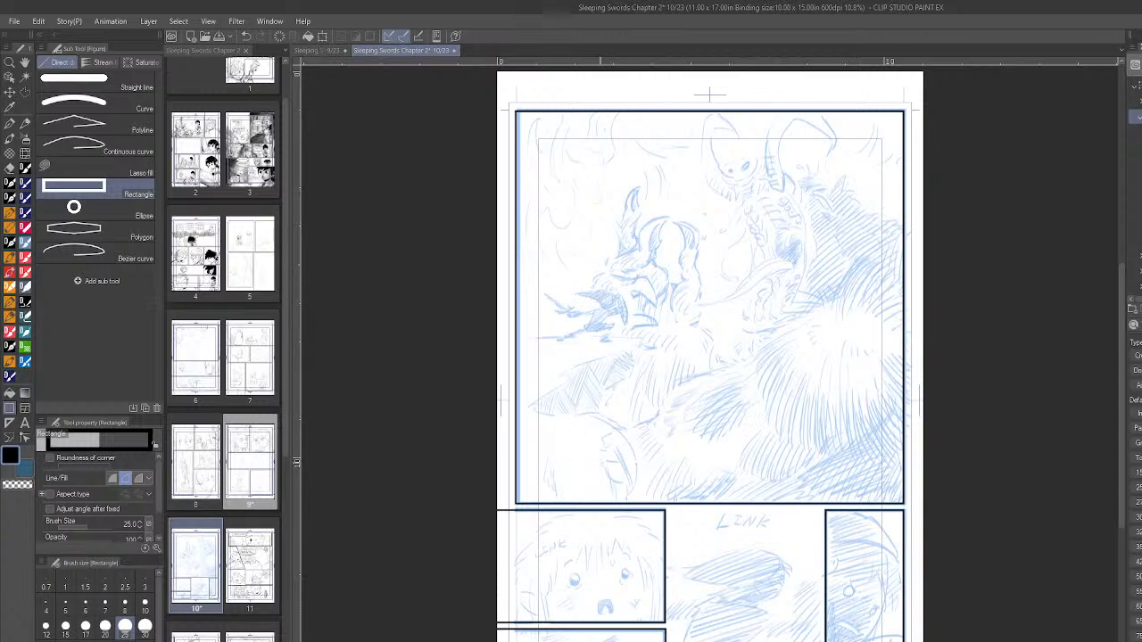
# - With the DAUB Fine Pencil Normal at size 17, sketch the foreground figure's circular head, neck and shoulders in page 10's top panel
pyautogui.click(10, 348)
pyautogui.click(9, 315)
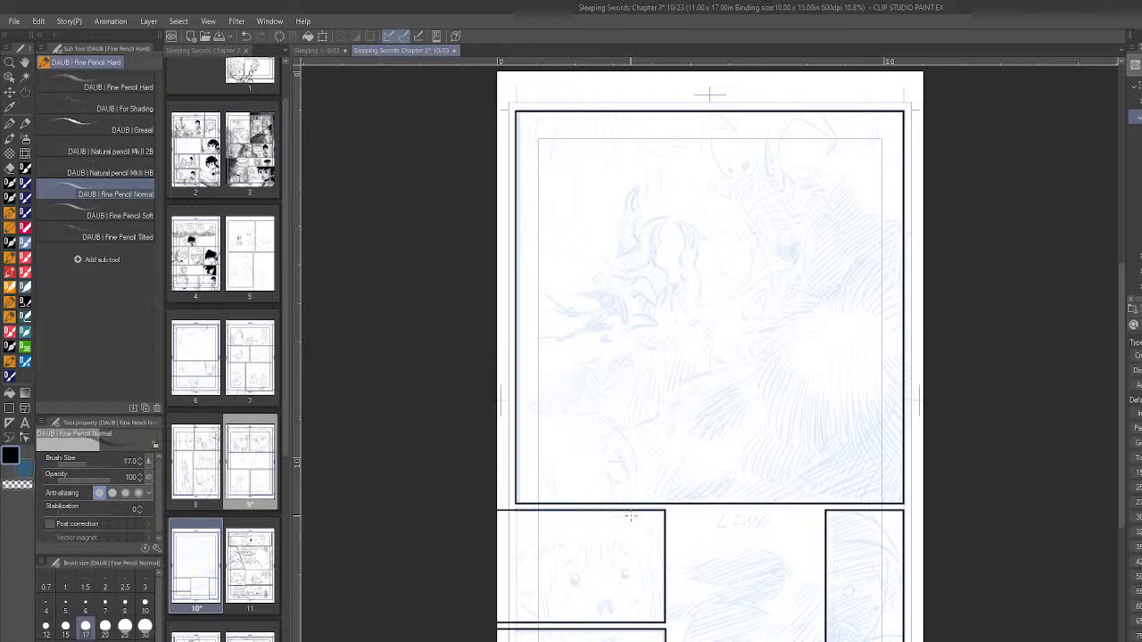
pyautogui.scroll(3, 631, 440)
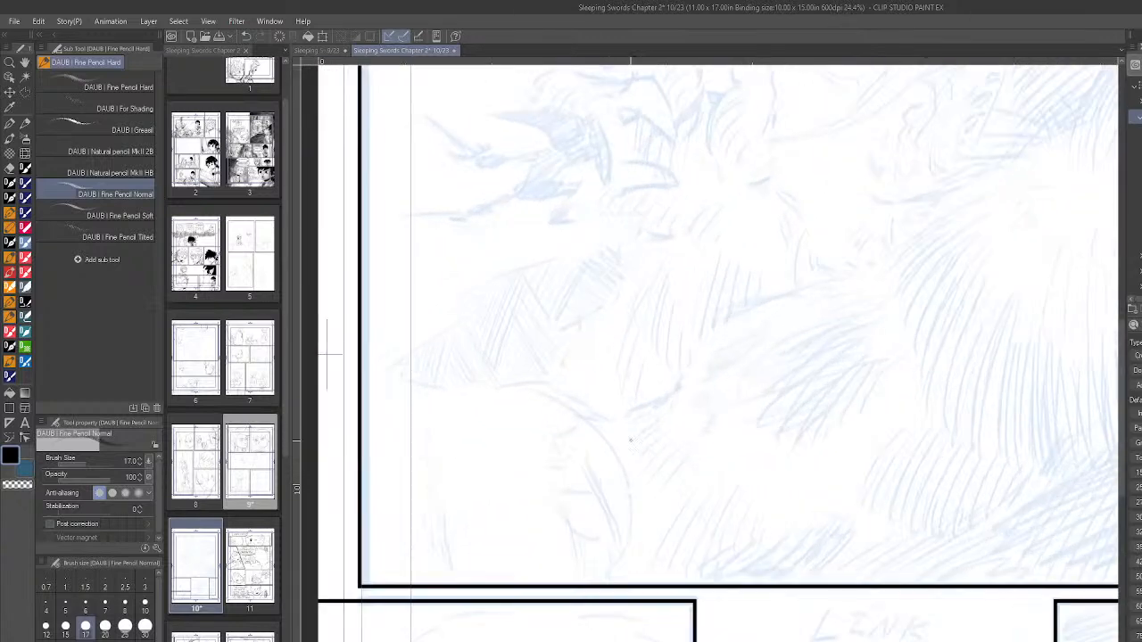
pyautogui.scroll(-3, 685, 453)
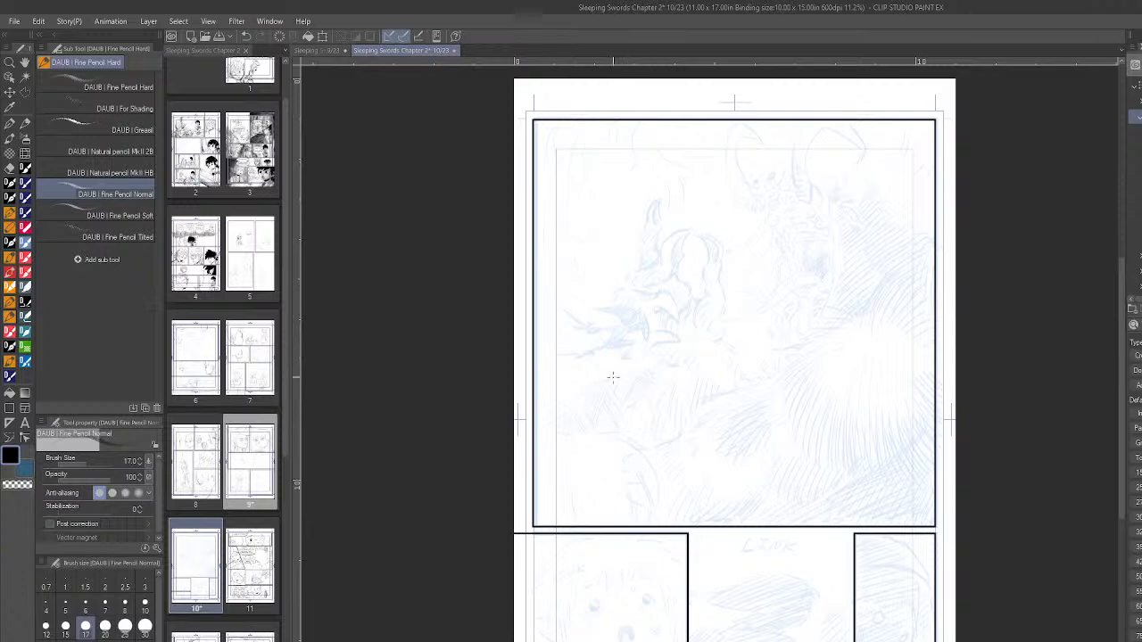
pyautogui.scroll(3, 711, 417)
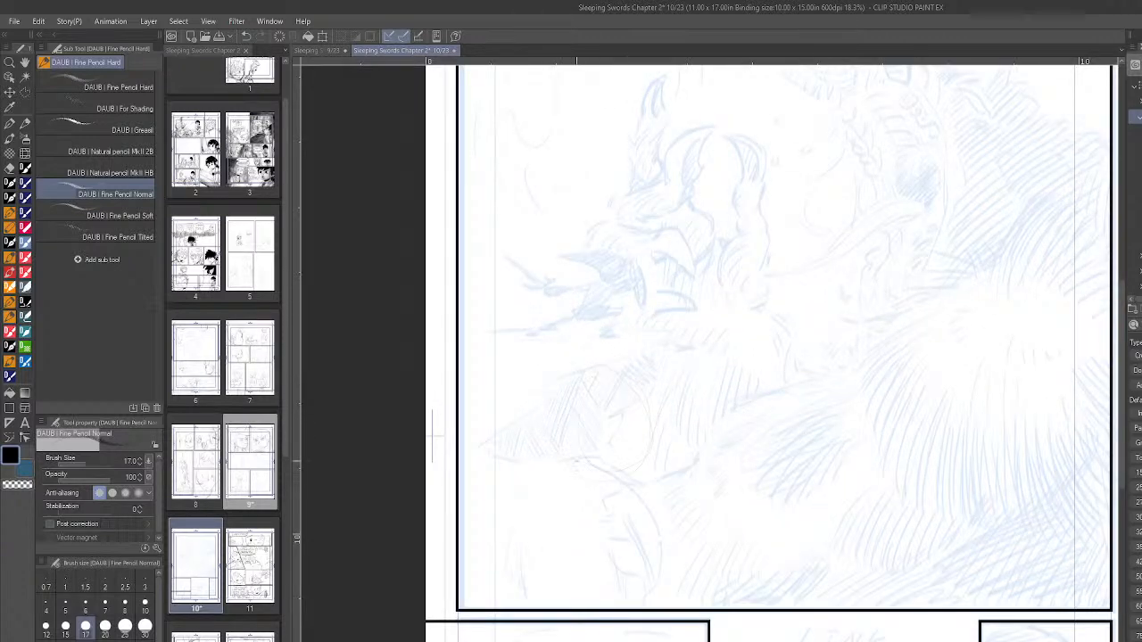
pyautogui.moveTo(572, 393); pyautogui.dragTo(585, 378)
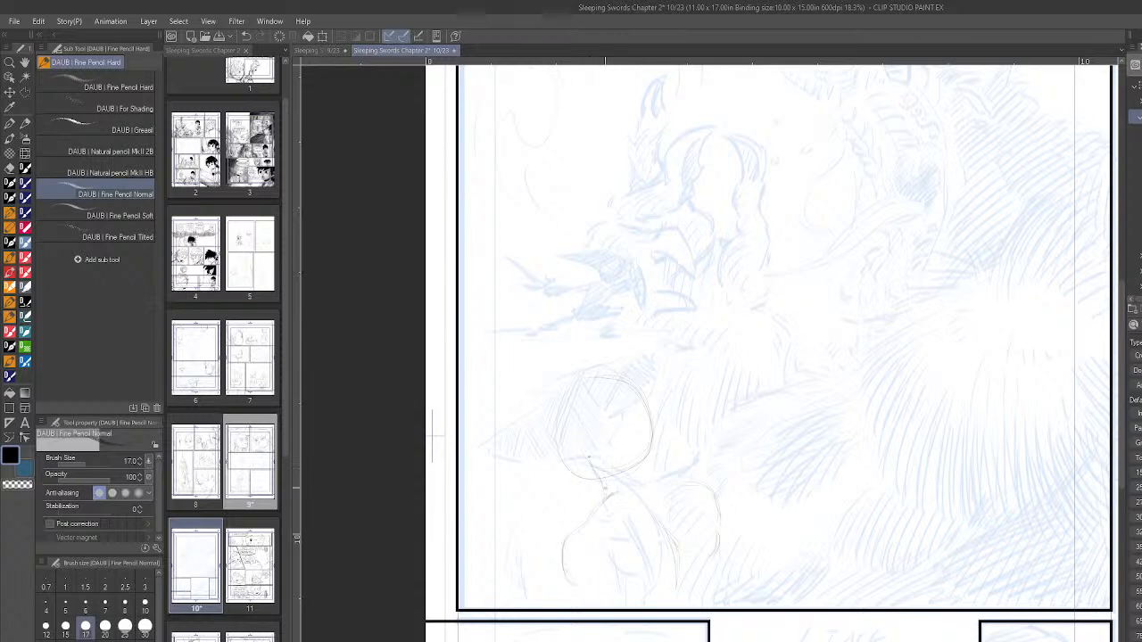
pyautogui.moveTo(595, 476); pyautogui.dragTo(600, 503)
pyautogui.moveTo(710, 490); pyautogui.dragTo(719, 514)
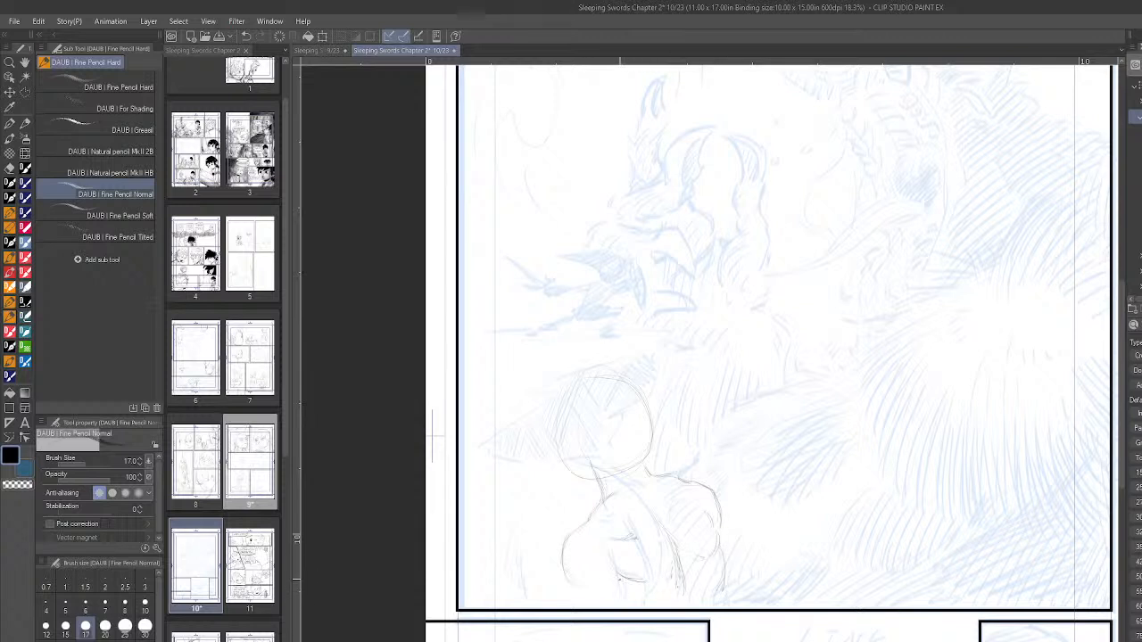
# - Pencil the foreground figure's torso and bent arm down to the top panel's lower border, and return to page 9
pyautogui.moveTo(610, 570); pyautogui.dragTo(612, 578)
pyautogui.moveTo(610, 577); pyautogui.dragTo(601, 588)
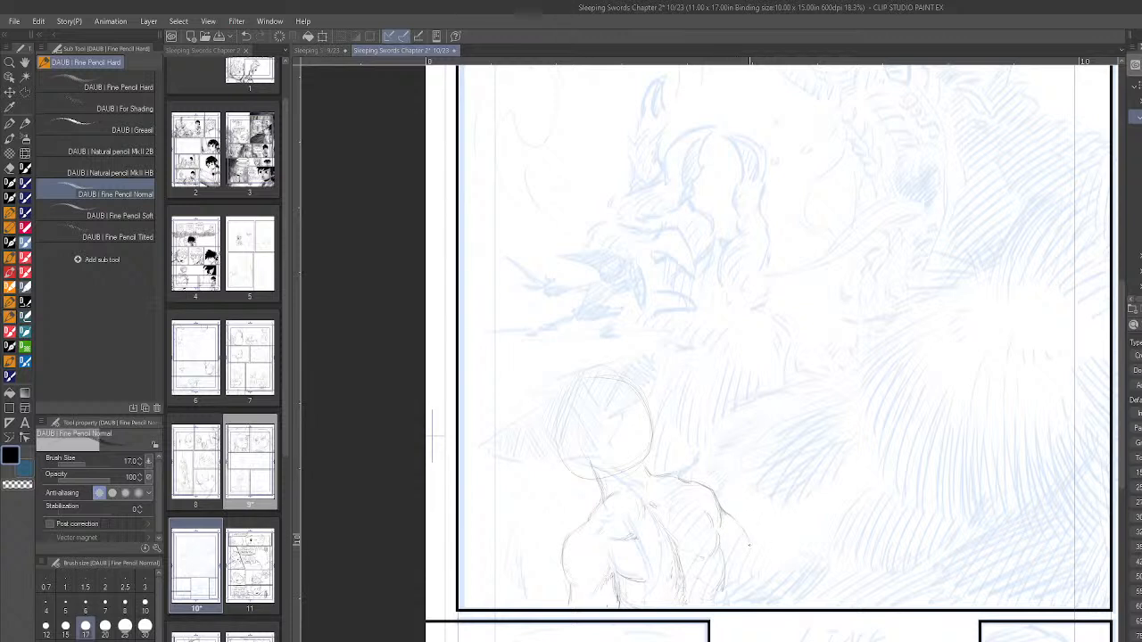
pyautogui.moveTo(735, 518); pyautogui.dragTo(751, 540)
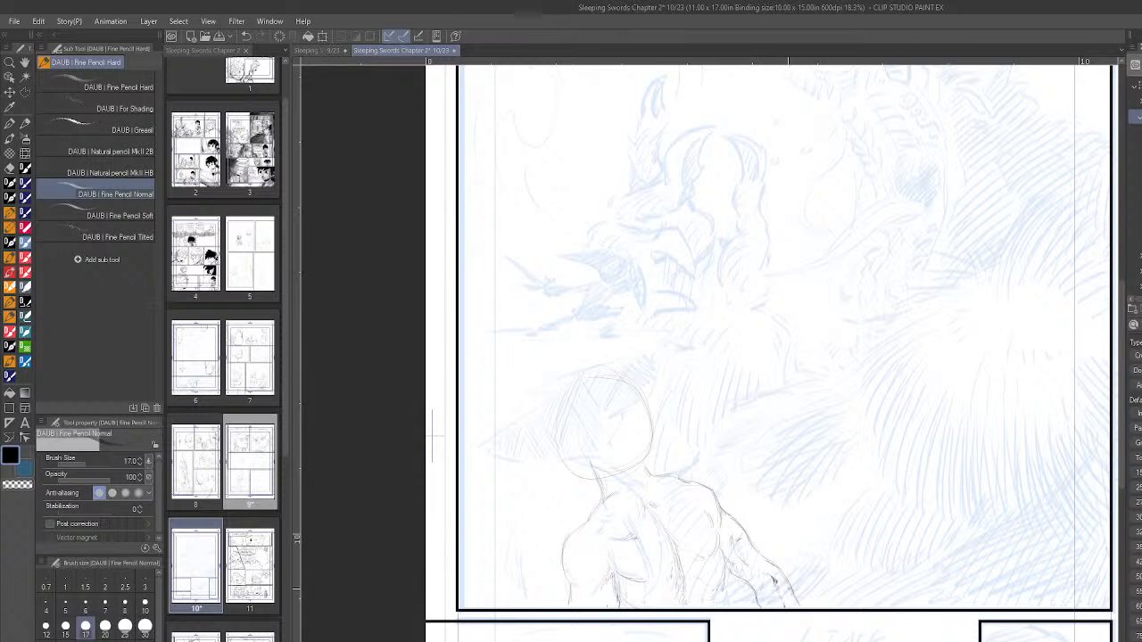
pyautogui.moveTo(720, 544); pyautogui.dragTo(728, 605)
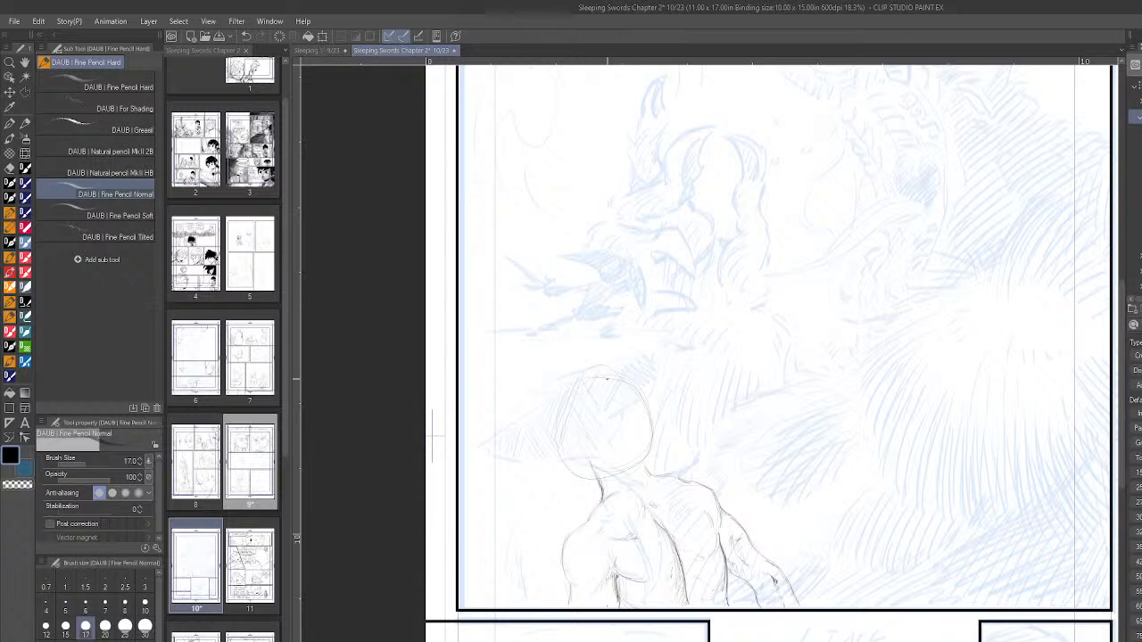
pyautogui.click(322, 51)
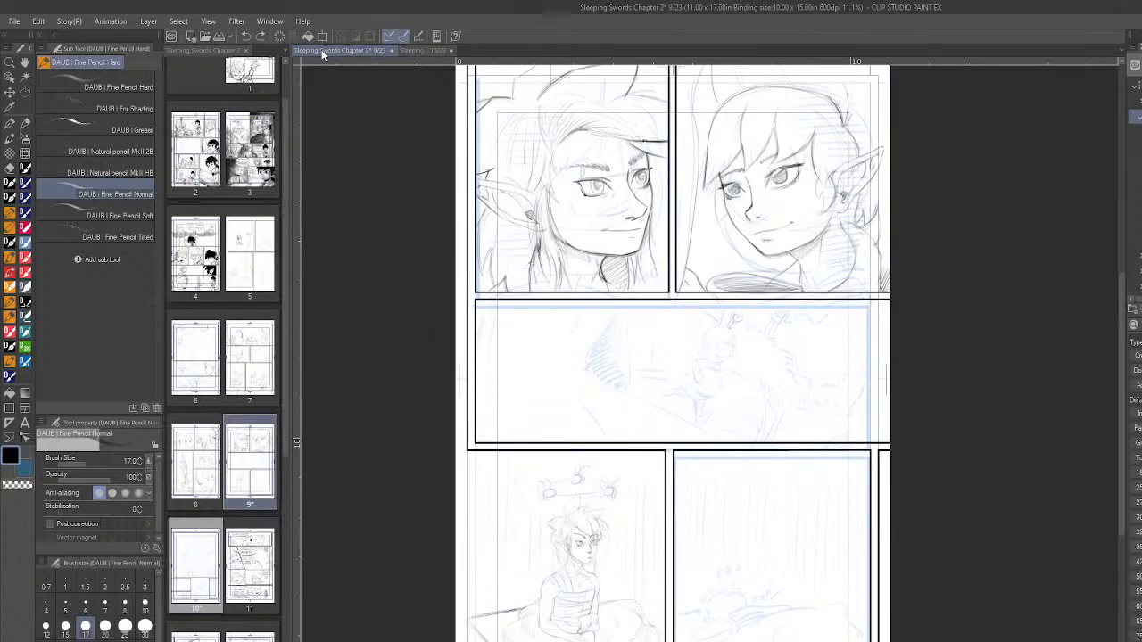
# - Return to page 10 and pencil the spiky crown tufts and outer hair silhouette of the foreground figure in the top panel
pyautogui.click(408, 51)
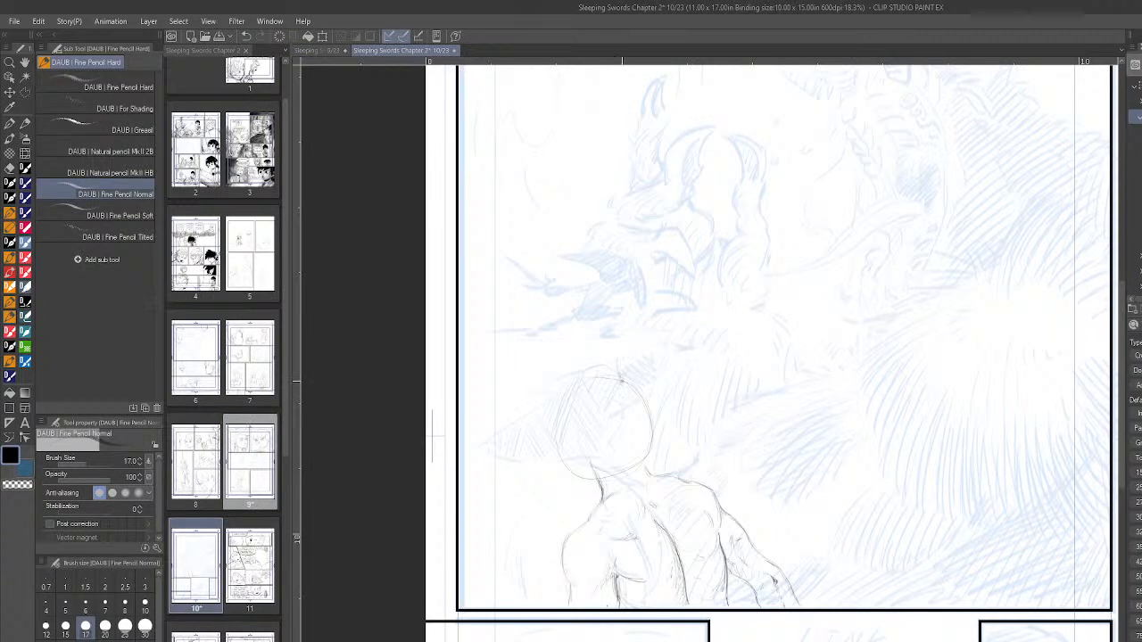
pyautogui.moveTo(580, 333)
pyautogui.mouseDown()
pyautogui.moveTo(615, 357)
pyautogui.moveTo(622, 384)
pyautogui.moveTo(671, 387)
pyautogui.mouseUp()
pyautogui.moveTo(666, 398); pyautogui.dragTo(657, 408)
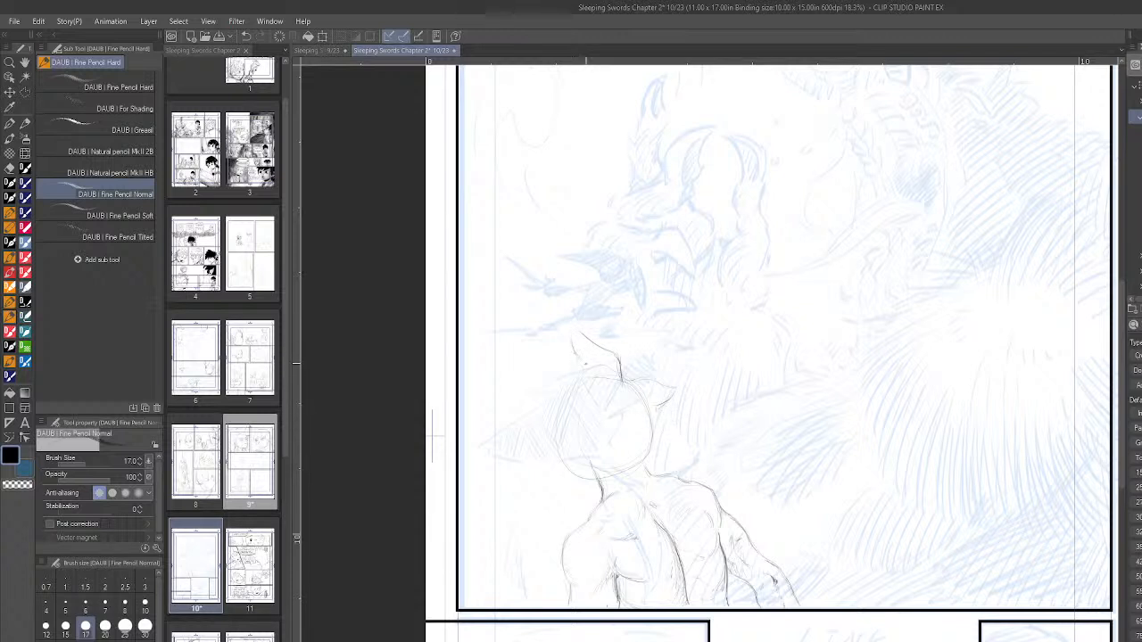
pyautogui.moveTo(573, 335)
pyautogui.mouseDown()
pyautogui.moveTo(580, 367)
pyautogui.moveTo(569, 373)
pyautogui.mouseUp()
pyautogui.moveTo(528, 458); pyautogui.dragTo(548, 450)
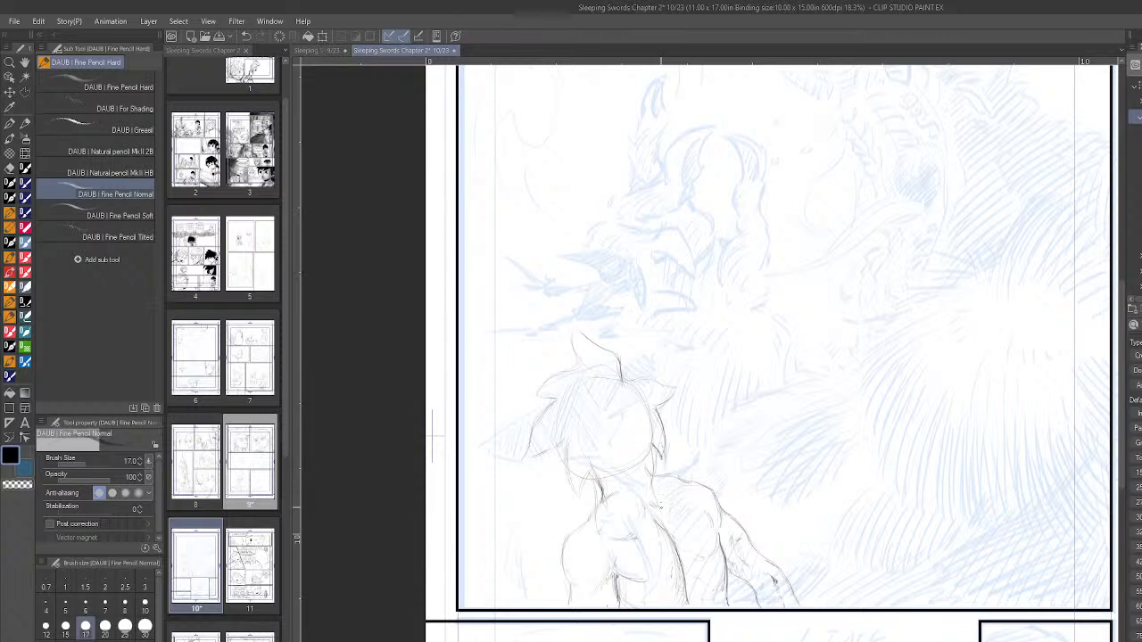
# - Pencil the foreground figure's side hair locks, ear area and the loose strands falling over the neck and upper back
pyautogui.moveTo(558, 399); pyautogui.dragTo(532, 432)
pyautogui.moveTo(622, 386); pyautogui.dragTo(619, 404)
pyautogui.moveTo(556, 453); pyautogui.dragTo(567, 461)
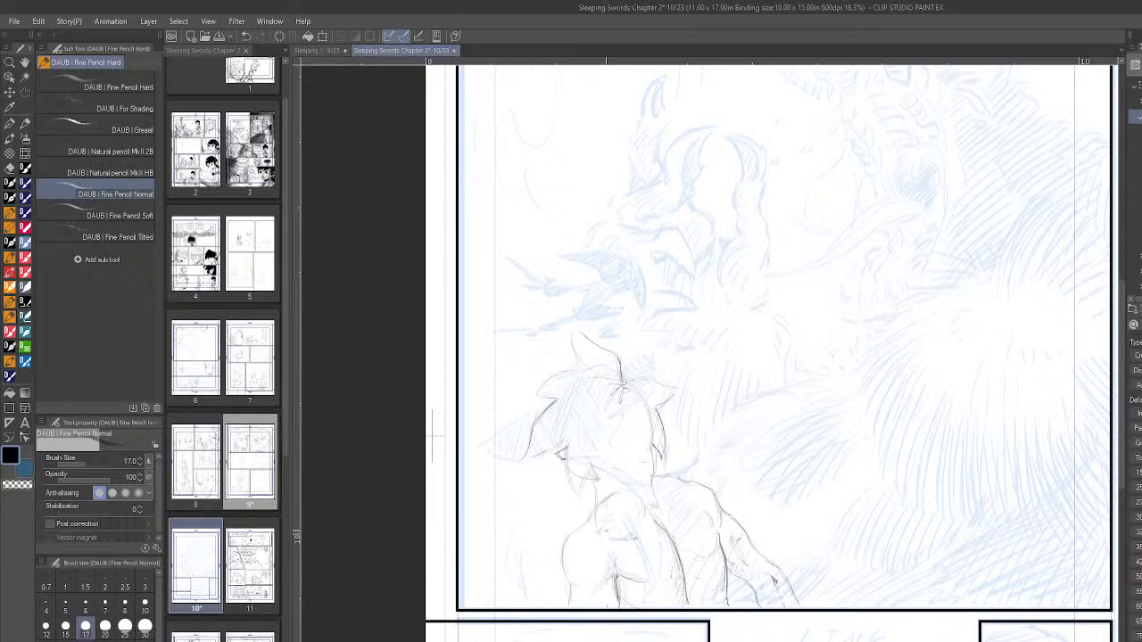
pyautogui.moveTo(608, 536); pyautogui.dragTo(613, 553)
pyautogui.moveTo(666, 537)
pyautogui.mouseDown()
pyautogui.moveTo(651, 482)
pyautogui.moveTo(660, 459)
pyautogui.mouseUp()
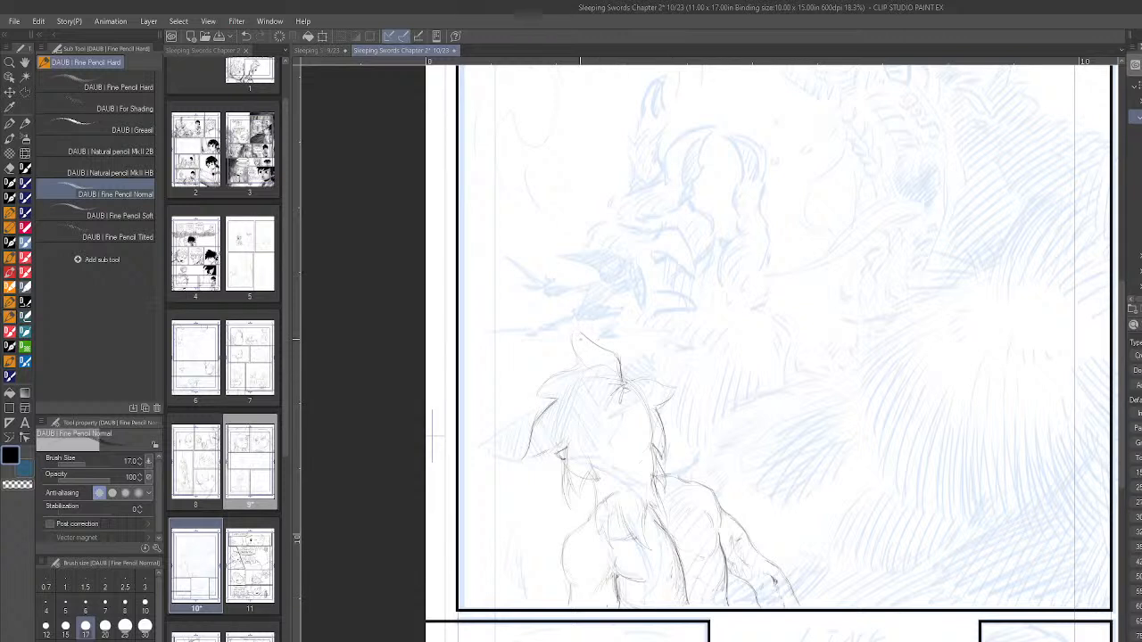
# - Shade the back of the foreground figure's hair with closely spaced diagonal pencil hatching
pyautogui.moveTo(614, 368)
pyautogui.mouseDown()
pyautogui.moveTo(580, 375)
pyautogui.moveTo(546, 427)
pyautogui.mouseUp()
pyautogui.moveTo(628, 412)
pyautogui.mouseDown()
pyautogui.moveTo(558, 434)
pyautogui.moveTo(597, 472)
pyautogui.mouseUp()
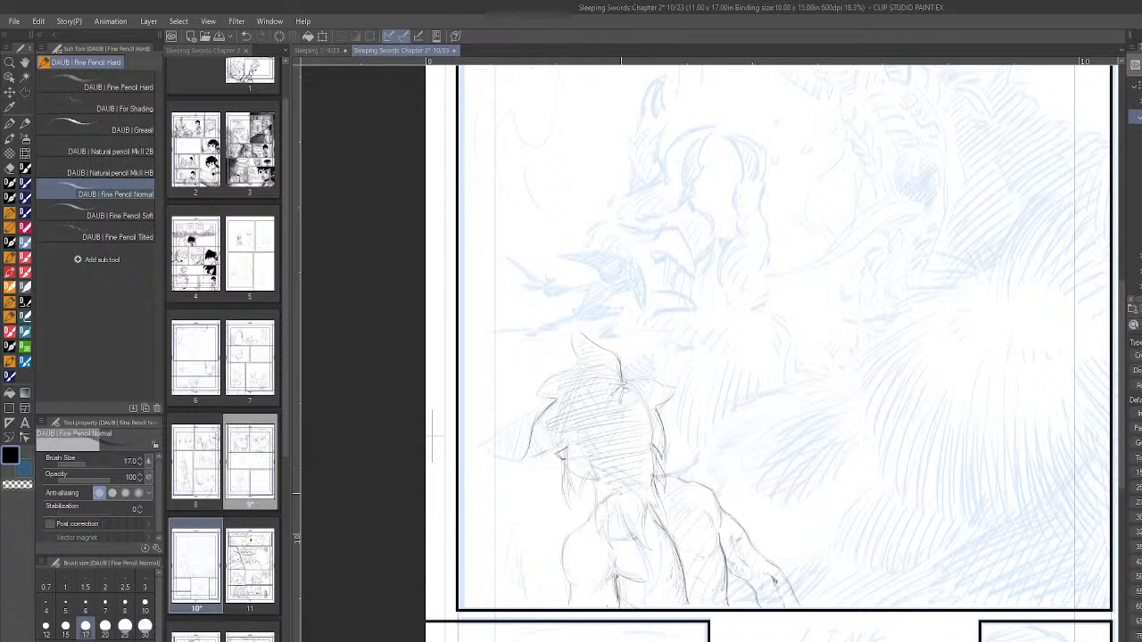
pyautogui.moveTo(644, 390); pyautogui.dragTo(663, 395)
# - Examine page 10's overall layout and the blue roughs in its lower panels
pyautogui.scroll(-4, 838, 451)
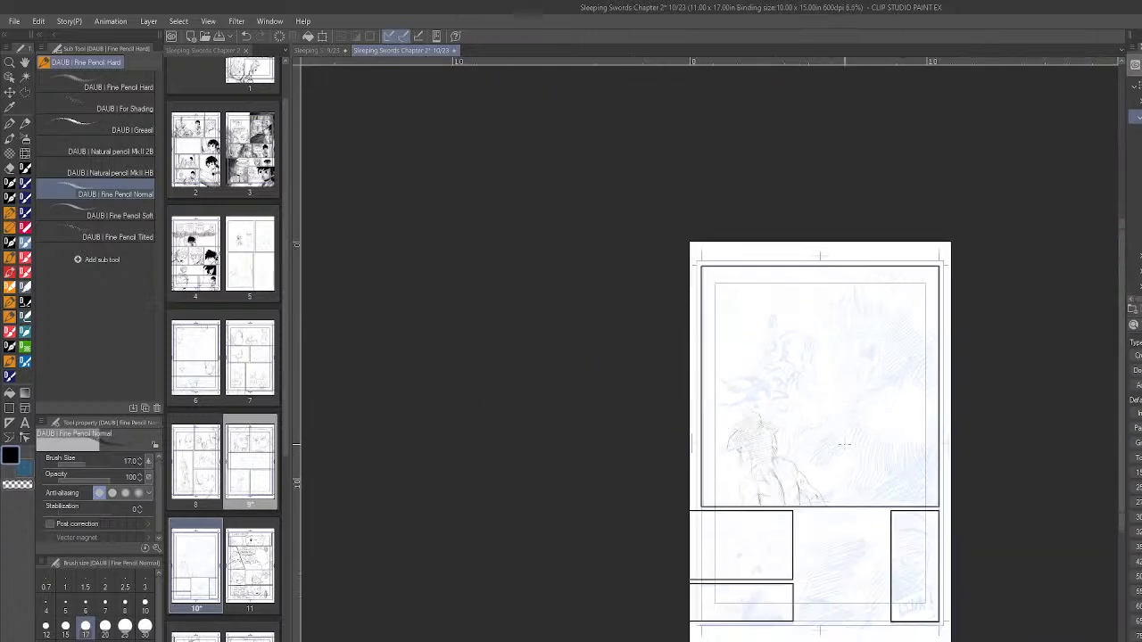
pyautogui.scroll(3, 844, 444)
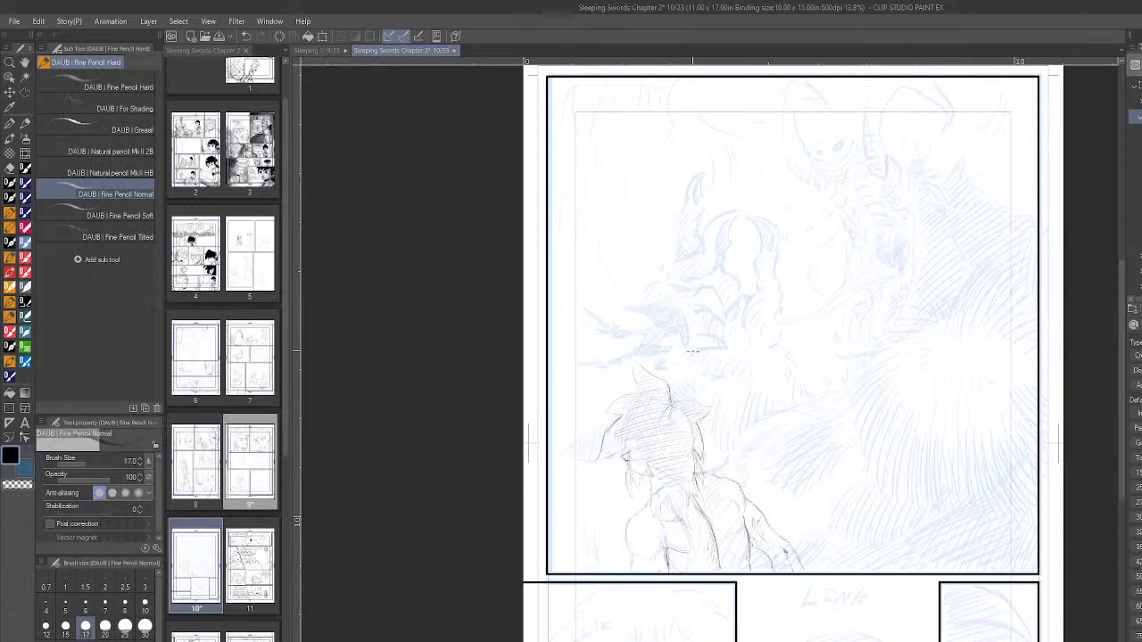
pyautogui.scroll(-1, 982, 521)
pyautogui.scroll(-4, 973, 520)
pyautogui.scroll(5, 972, 600)
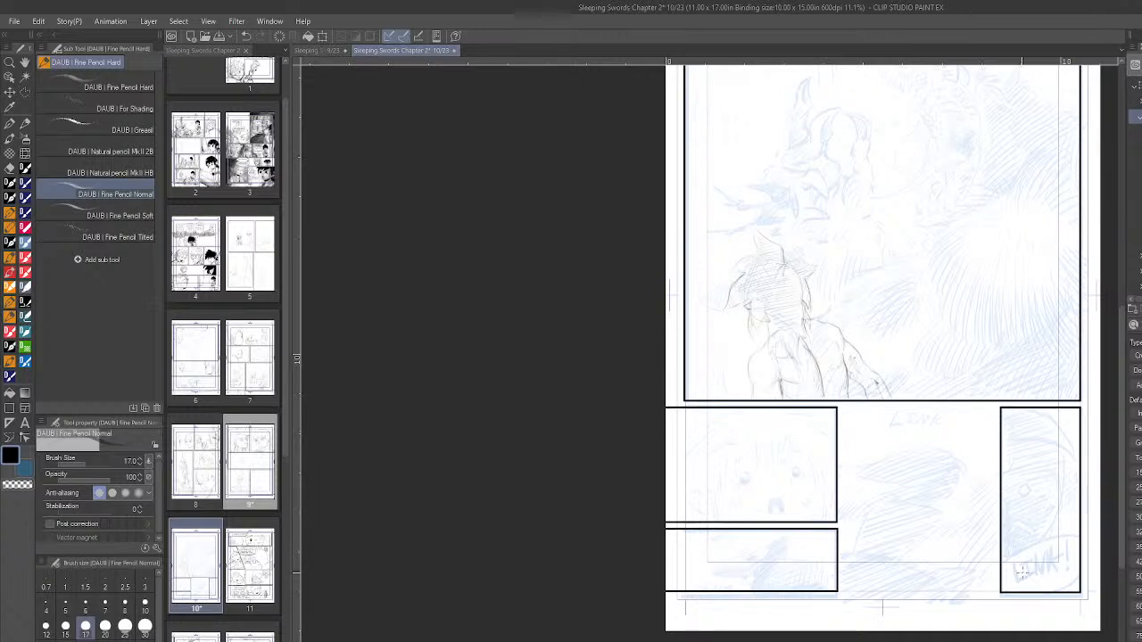
pyautogui.scroll(2, 791, 489)
pyautogui.scroll(2, 790, 489)
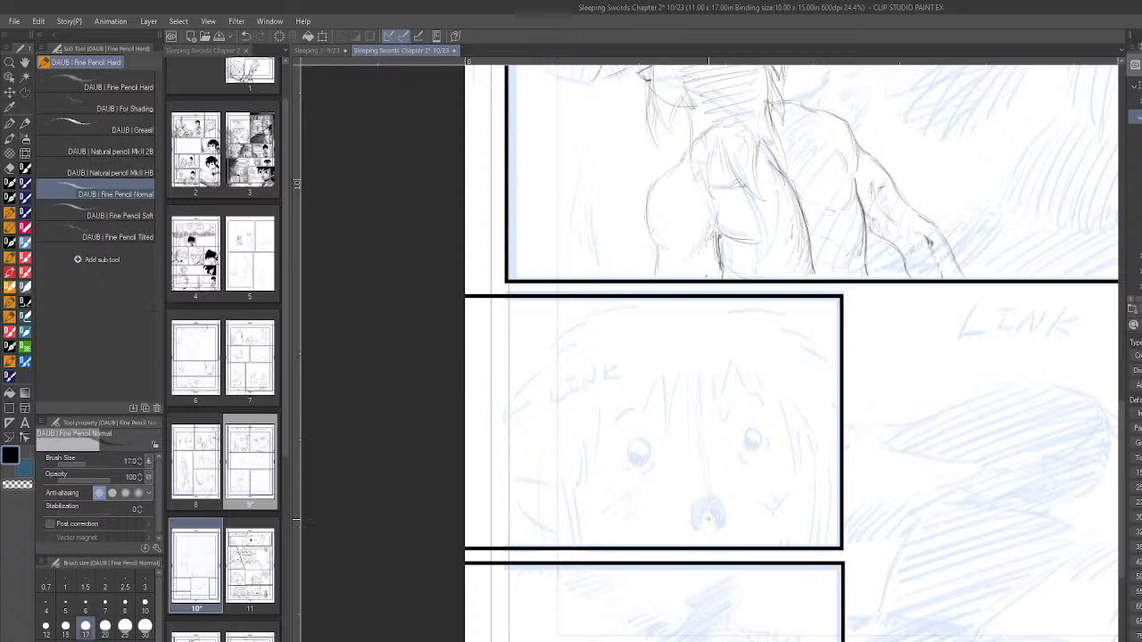
pyautogui.scroll(-5, 928, 634)
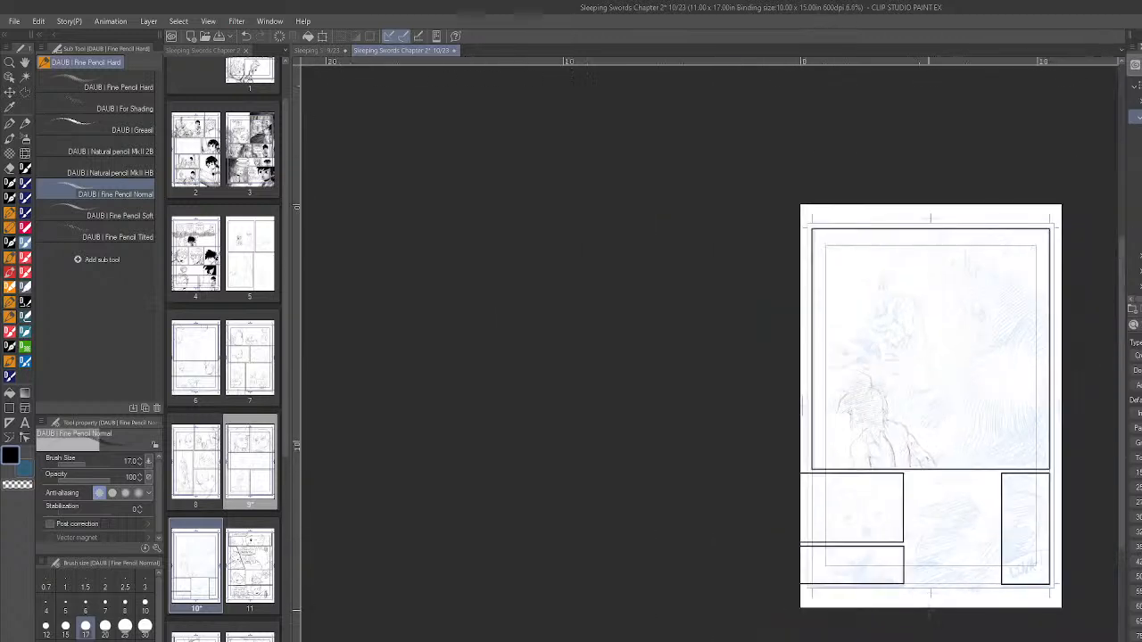
pyautogui.scroll(3, 928, 631)
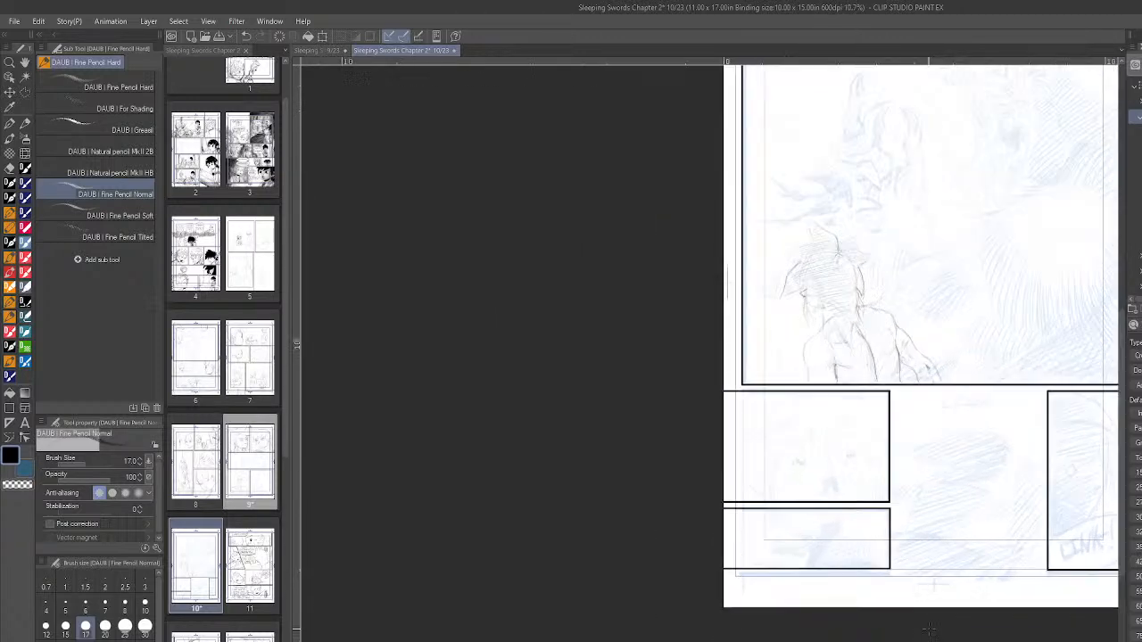
pyautogui.scroll(-2, 935, 617)
pyautogui.scroll(1, 935, 616)
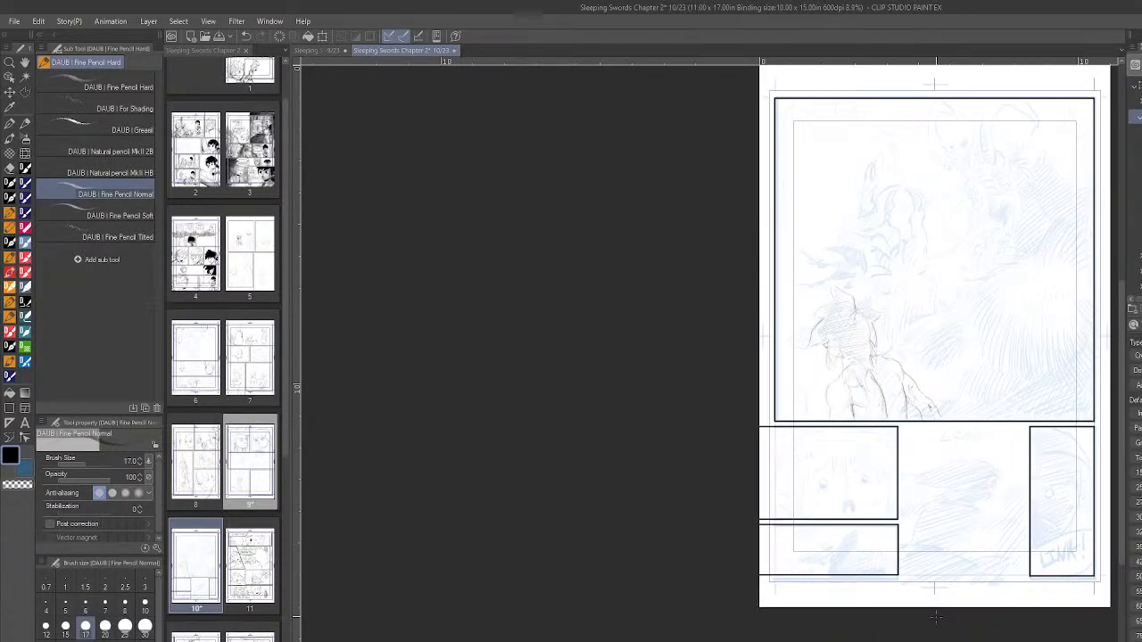
# - Pencil both eyes of the face in page 10's narrow right-edge panel, working on a rotated canvas and checking them mirrored
pyautogui.moveTo(1037, 510); pyautogui.dragTo(757, 512)
pyautogui.scroll(5, 759, 512)
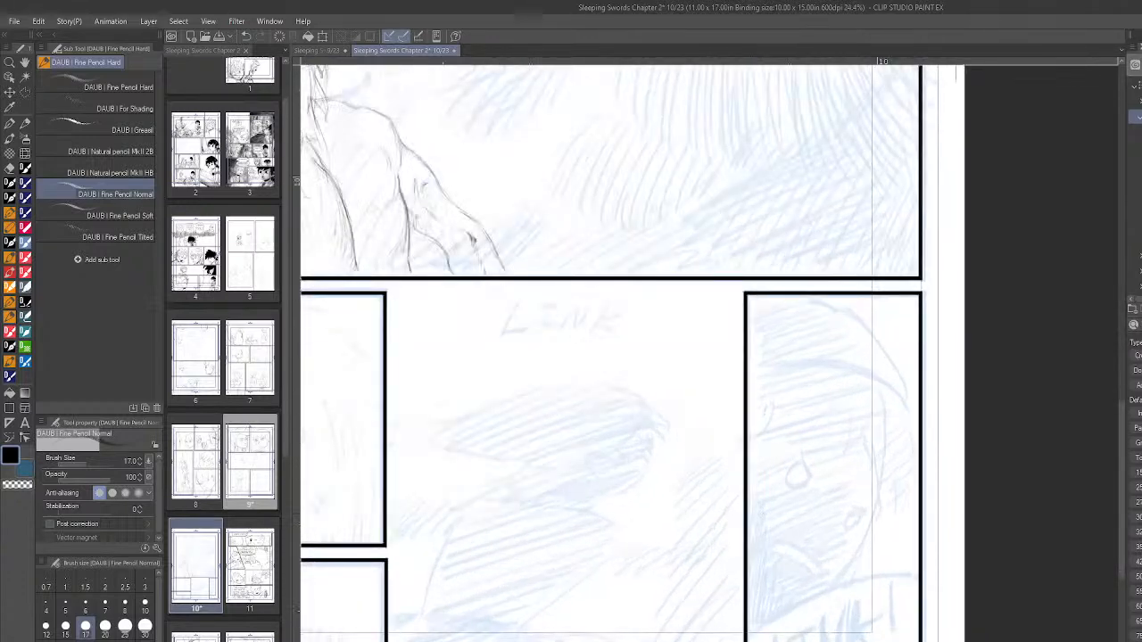
pyautogui.press('-')
pyautogui.press('-')
pyautogui.press('-')
pyautogui.press('-')
pyautogui.press('-')
pyautogui.press('-')
pyautogui.press('-')
pyautogui.press('-')
pyautogui.press('-')
pyautogui.press('-')
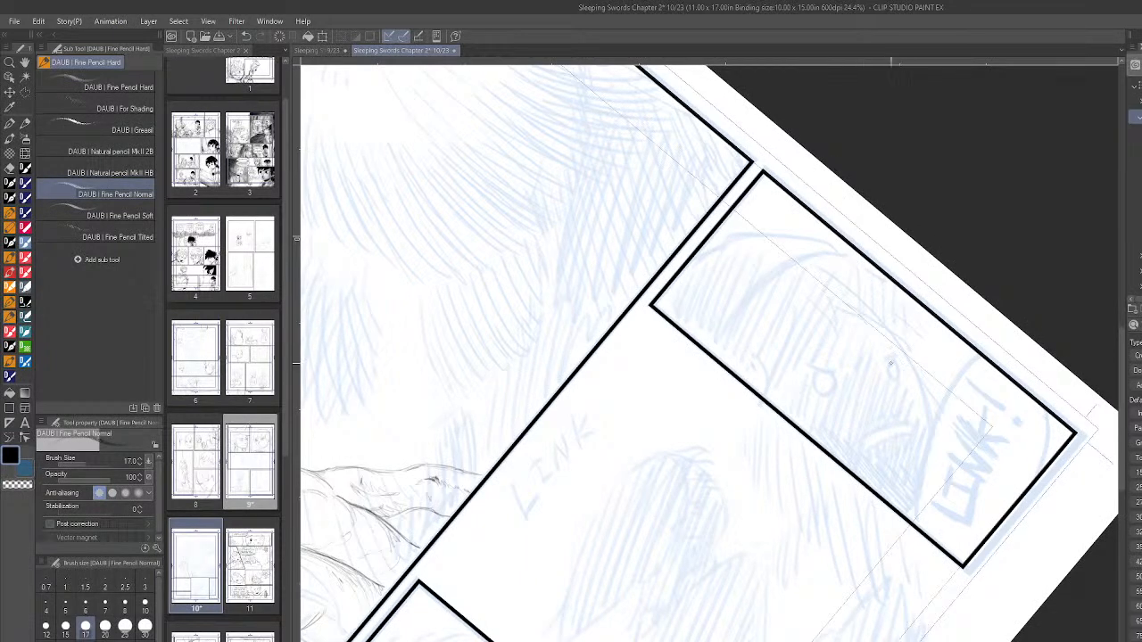
pyautogui.moveTo(888, 371); pyautogui.dragTo(920, 347)
pyautogui.moveTo(824, 391)
pyautogui.mouseDown()
pyautogui.moveTo(848, 384)
pyautogui.moveTo(816, 392)
pyautogui.mouseUp()
pyautogui.press('h')
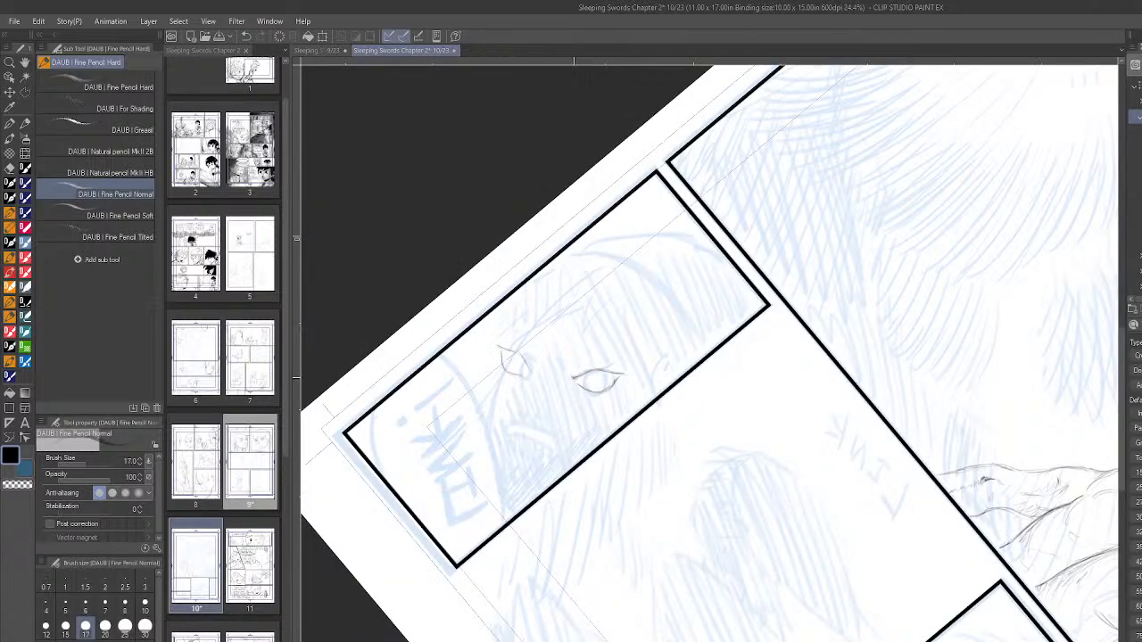
pyautogui.moveTo(581, 385); pyautogui.dragTo(589, 393)
# - Pencil the cheek contour and small open mouth of the narrow panel's face on the mirrored canvas, and restore the unmirrored view
pyautogui.moveTo(486, 397); pyautogui.dragTo(480, 413)
pyautogui.moveTo(501, 355); pyautogui.dragTo(480, 416)
pyautogui.moveTo(507, 435); pyautogui.dragTo(537, 441)
pyautogui.moveTo(514, 441); pyautogui.dragTo(541, 450)
pyautogui.press('h')
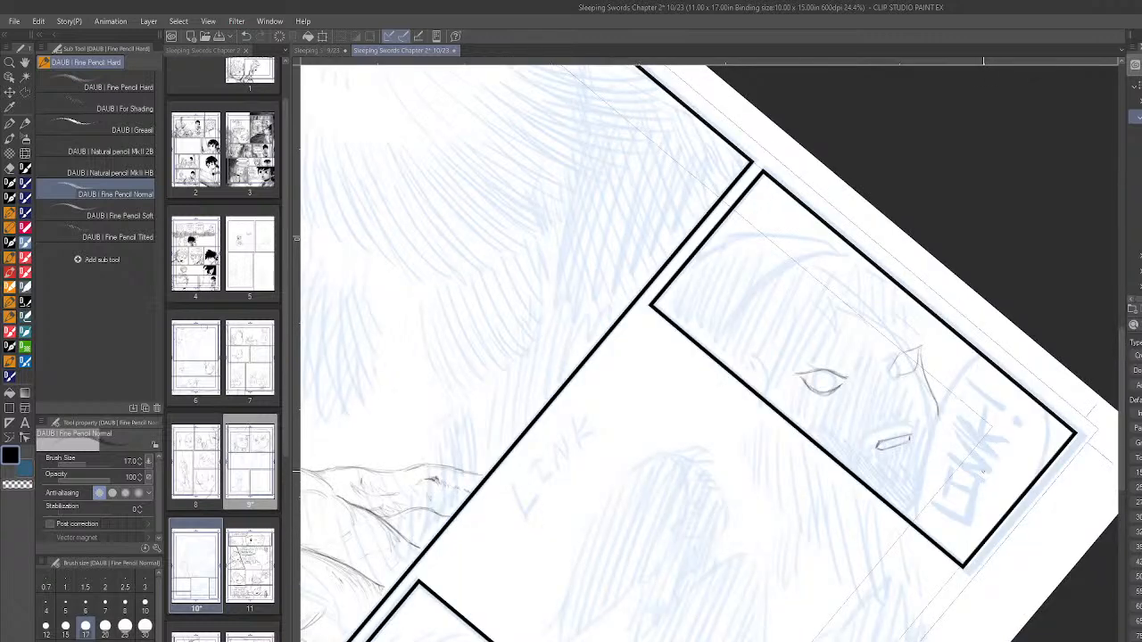
# - Straighten the canvas, pencil the jaw line of the narrow panel's face, and save page 10
pyautogui.scroll(-5, 986, 442)
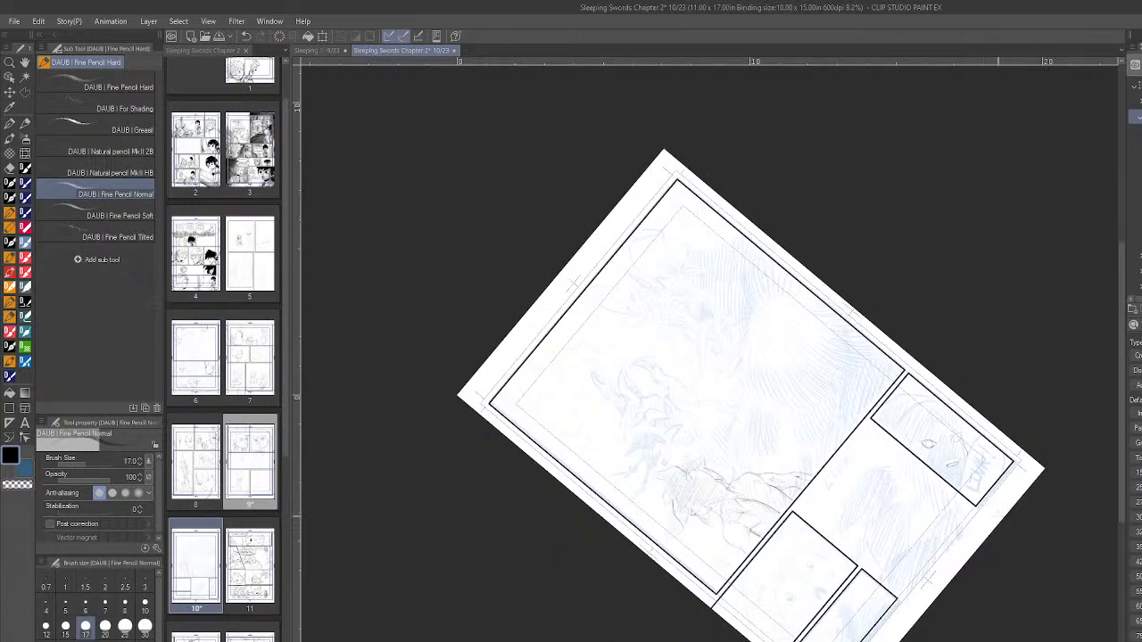
pyautogui.scroll(3, 999, 508)
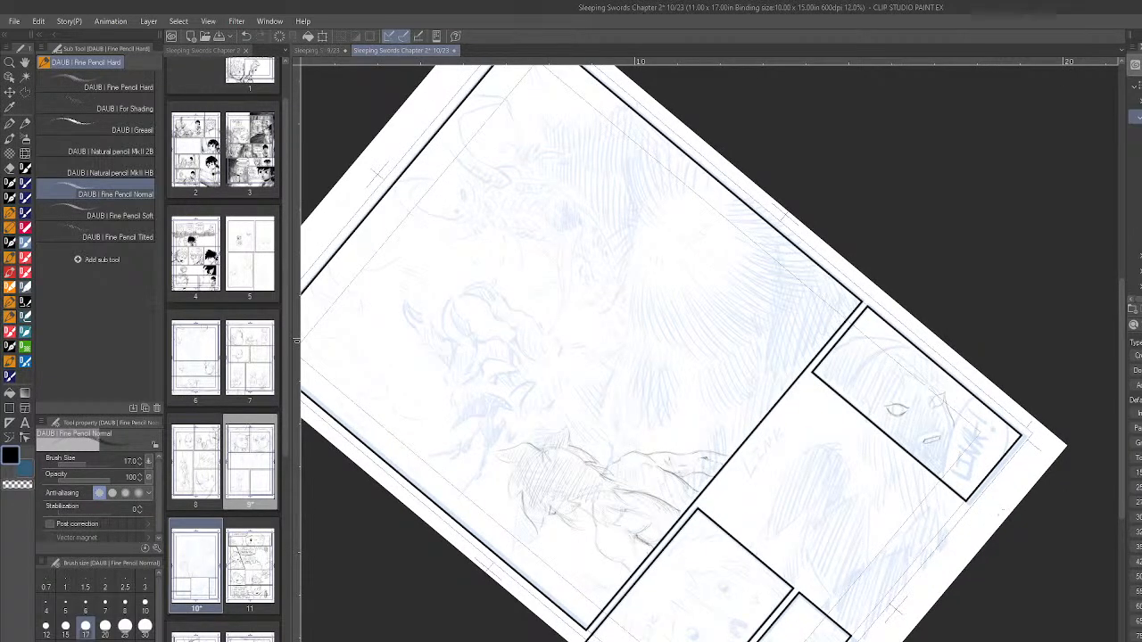
pyautogui.press('r')
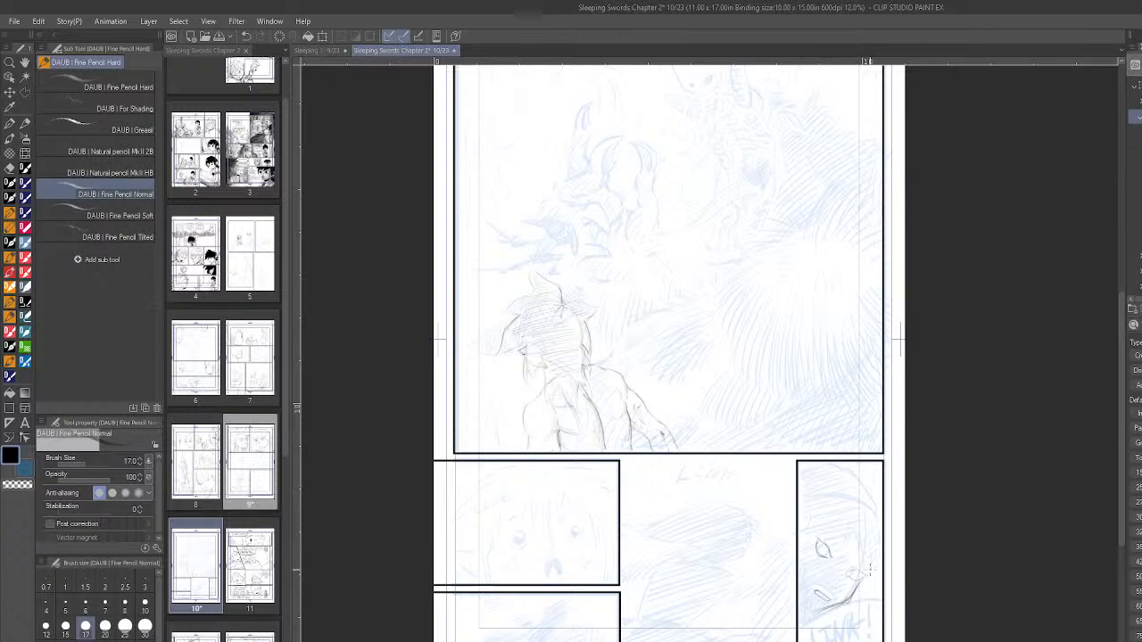
pyautogui.scroll(2, 513, 578)
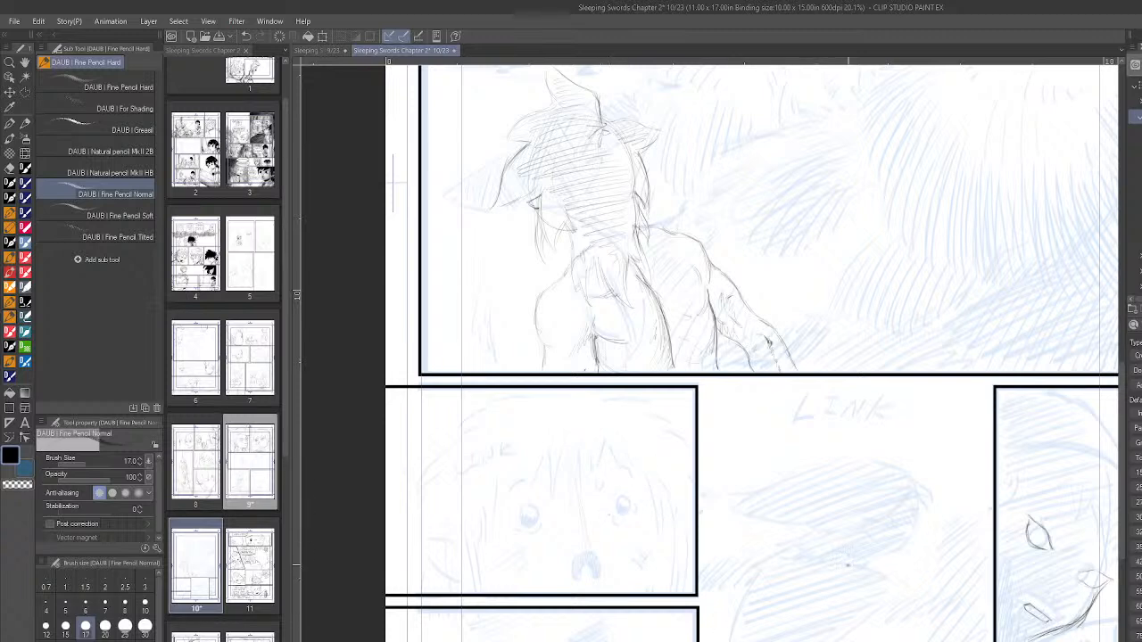
pyautogui.scroll(-3, 849, 563)
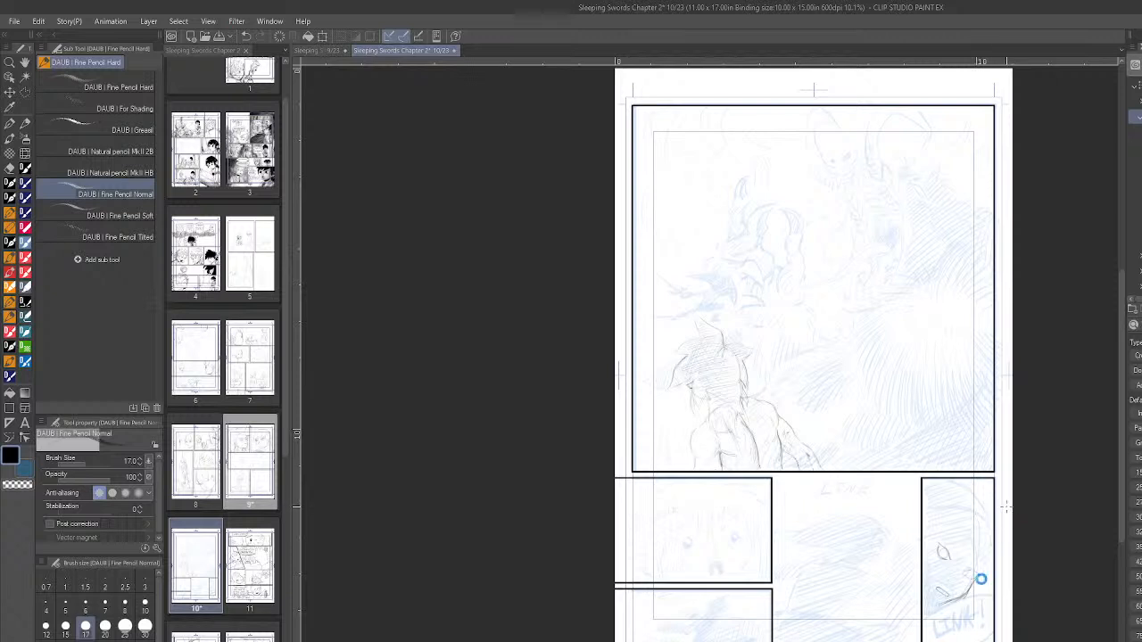
pyautogui.hotkey('ctrl', 's')
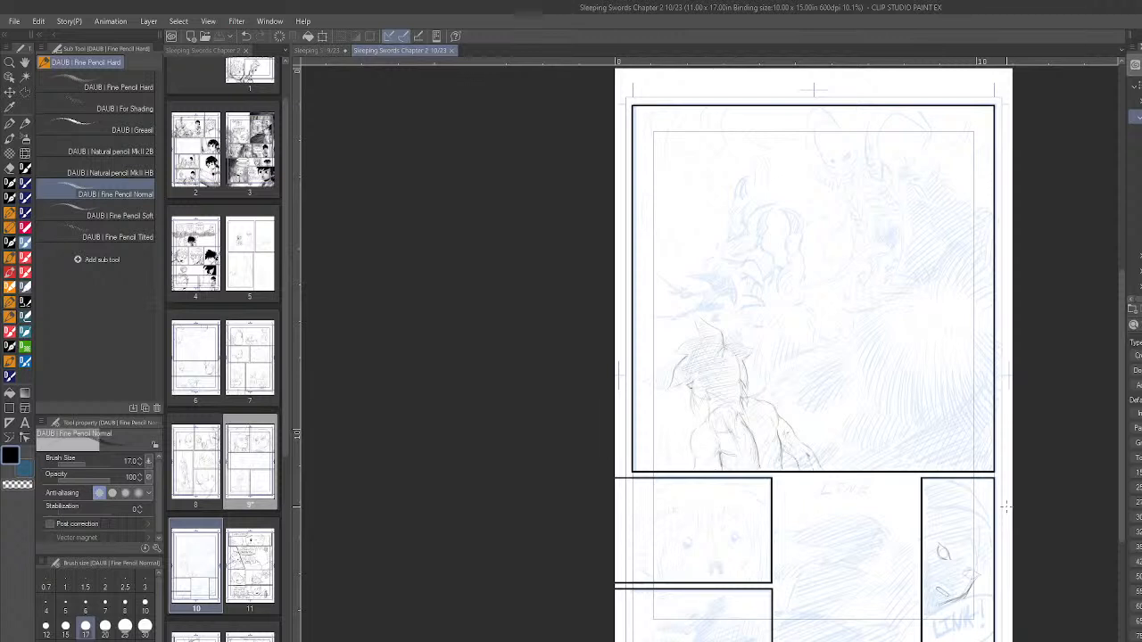
# - Open page 5 and inspect the inked seated figure in its first panel
pyautogui.doubleClick(261, 253)
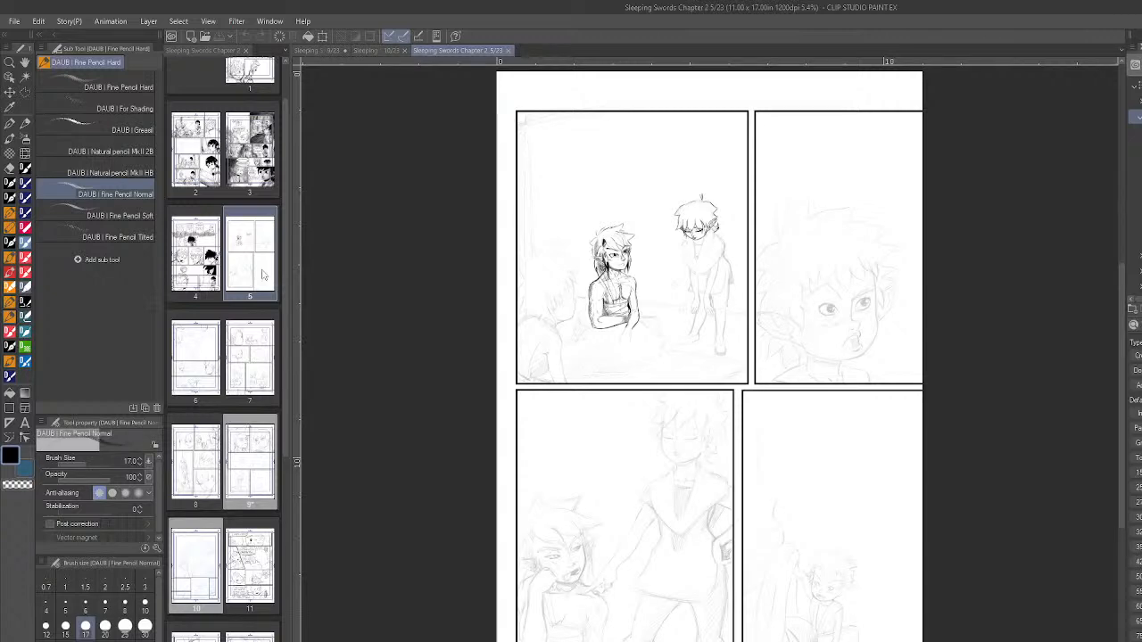
pyautogui.scroll(4, 641, 287)
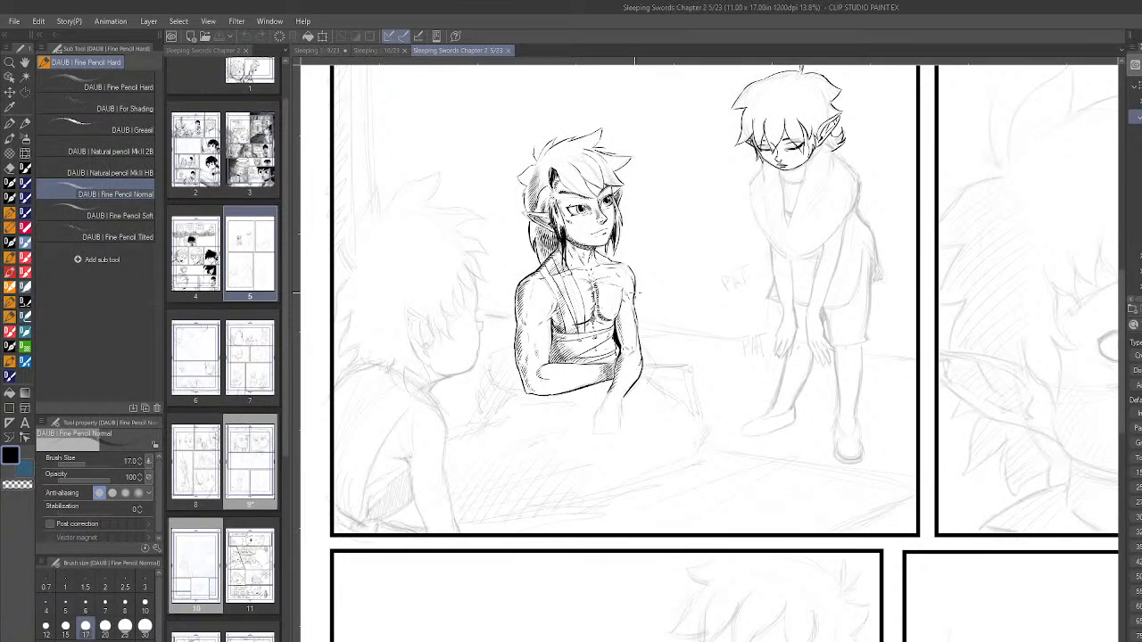
pyautogui.scroll(-1, 639, 291)
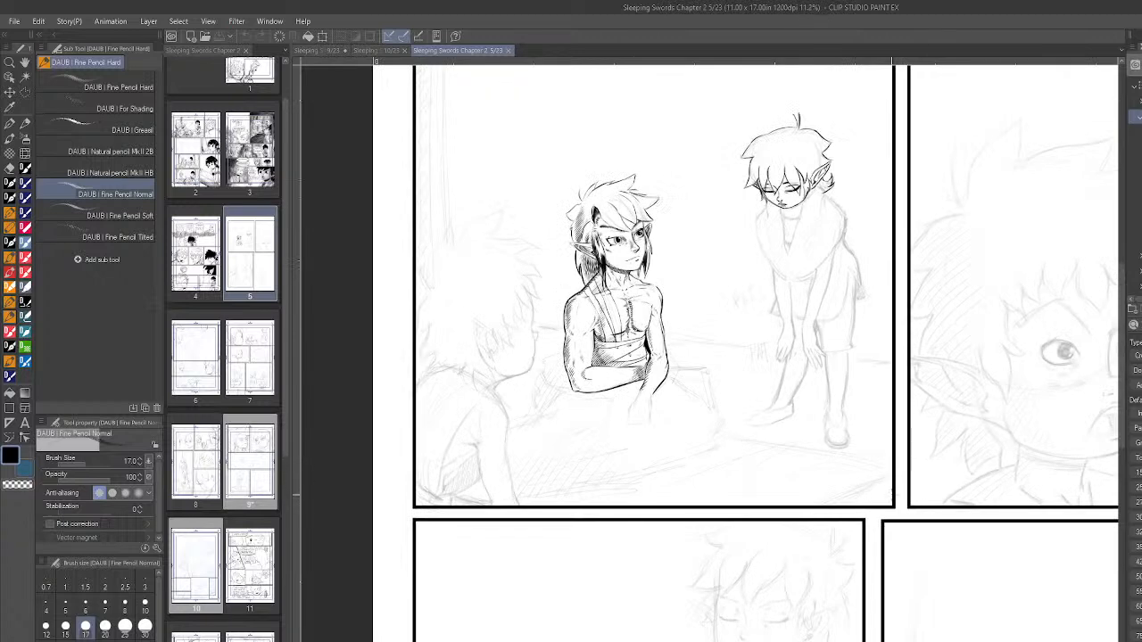
pyautogui.scroll(1, 854, 440)
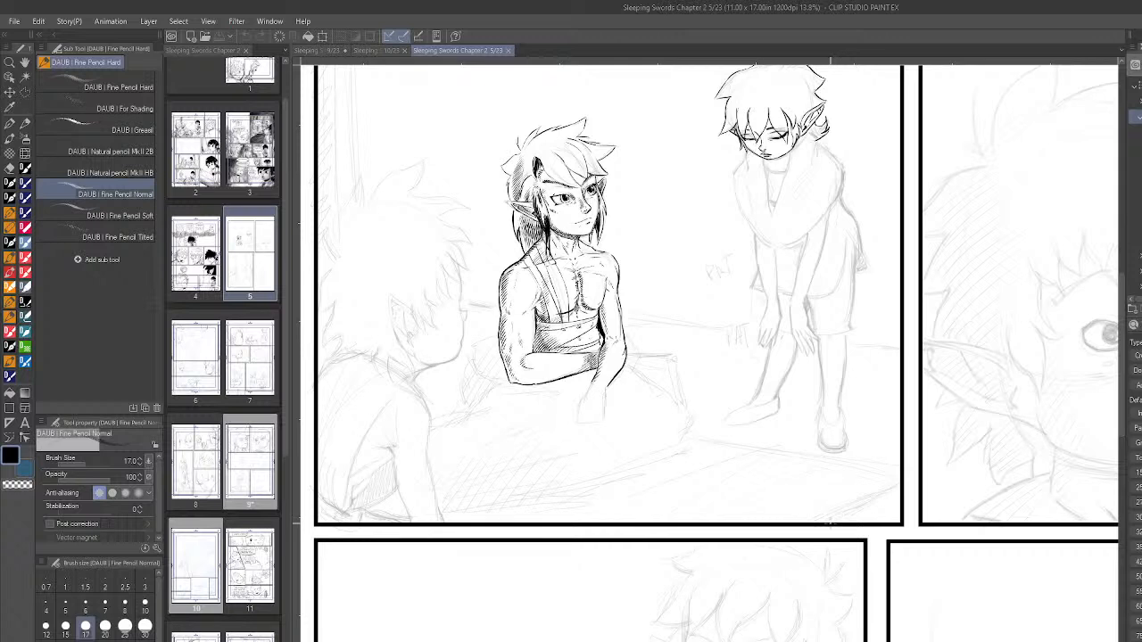
# - Choose the DAUB Inkator brush, undo test strokes made at sizes 30 and 20 beside the seated figure's arm, and keep size 20
pyautogui.click(10, 348)
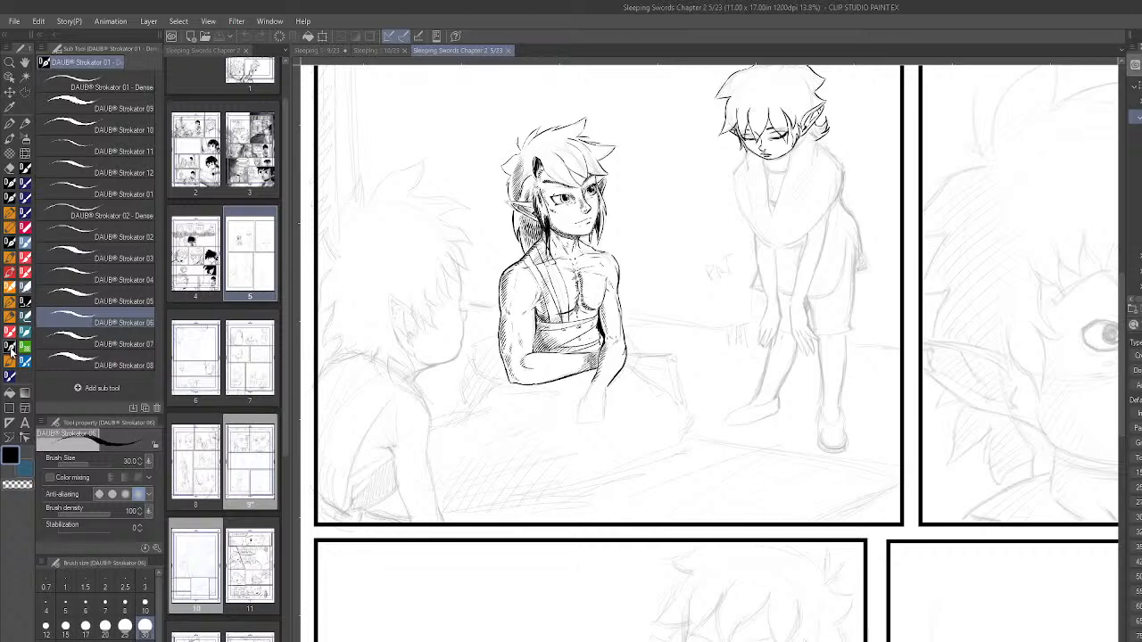
pyautogui.scroll(5, 517, 299)
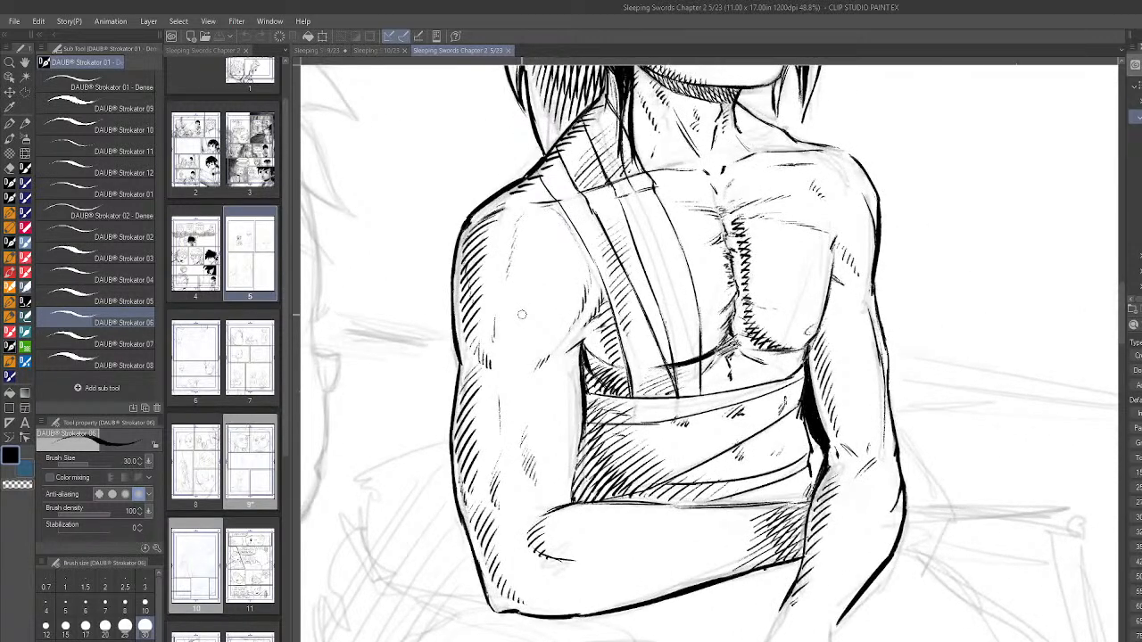
pyautogui.click(11, 376)
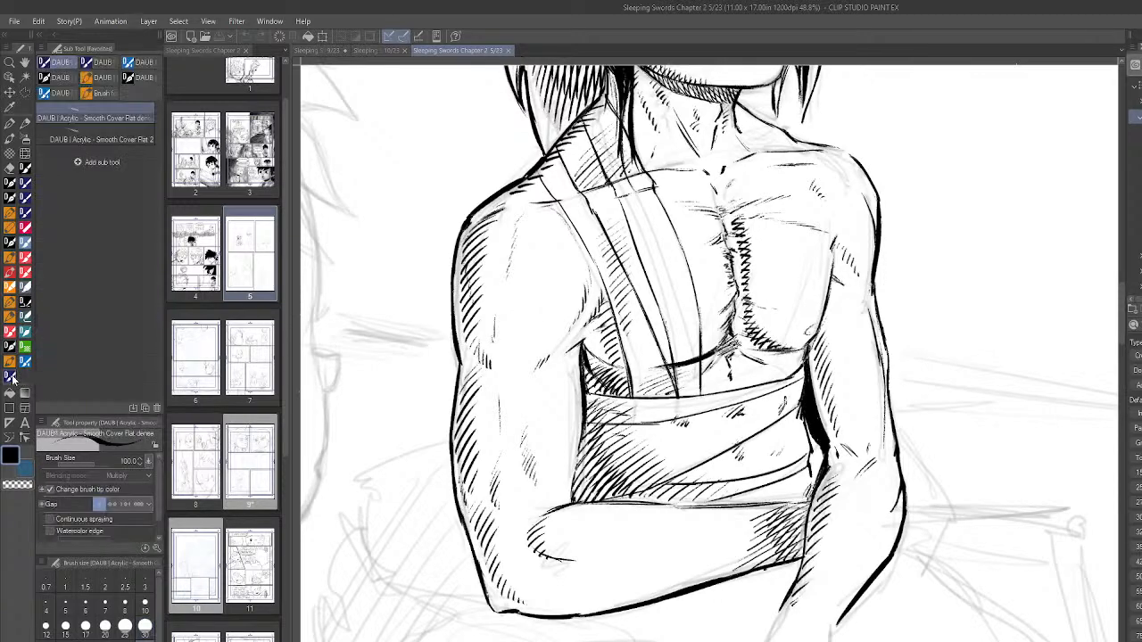
pyautogui.click(141, 79)
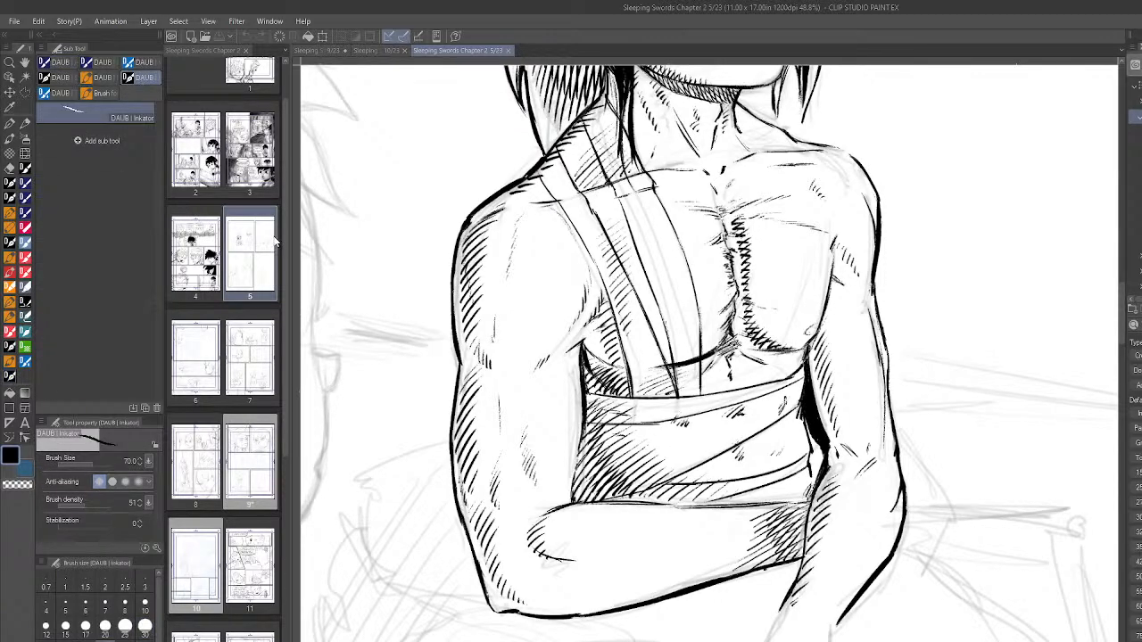
pyautogui.click(145, 626)
pyautogui.moveTo(393, 434); pyautogui.dragTo(366, 488)
pyautogui.hotkey('ctrl', 'z')
pyautogui.click(106, 626)
pyautogui.moveTo(422, 432); pyautogui.dragTo(379, 496)
pyautogui.hotkey('ctrl', 'z')
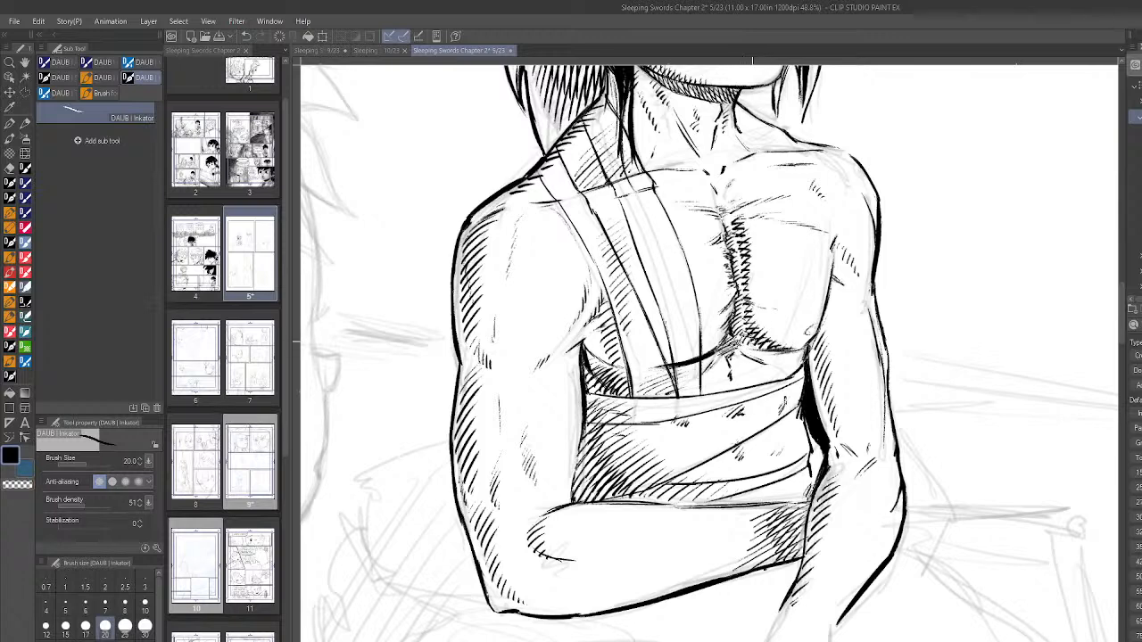
# - Try a short ink stroke on the seated figure's folded forearm and undo it
pyautogui.scroll(-5, 752, 343)
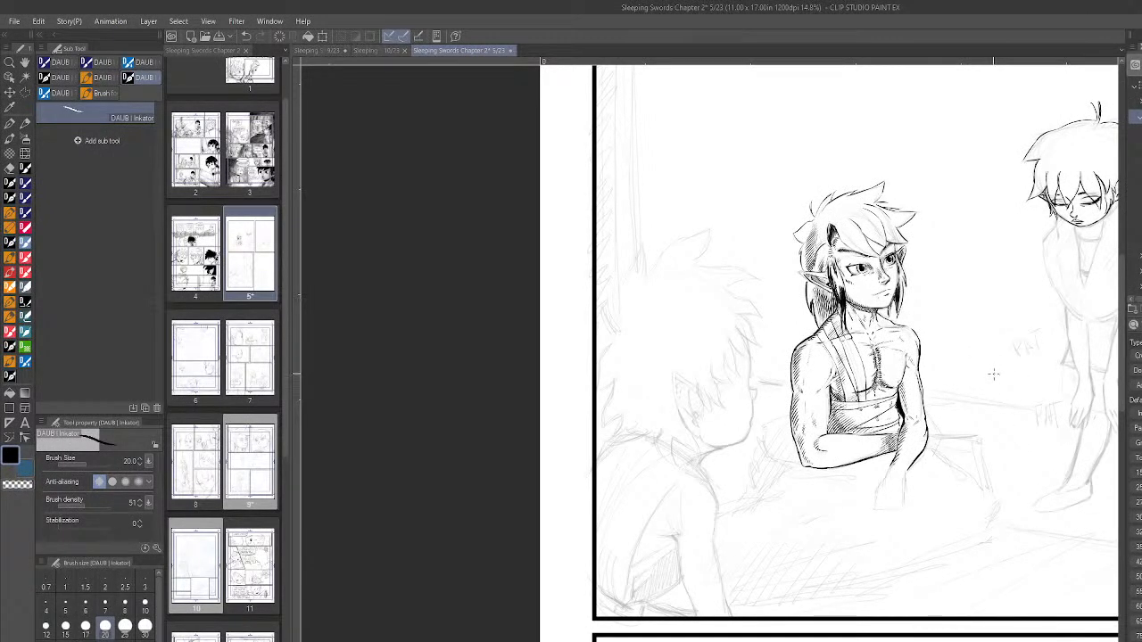
pyautogui.scroll(2, 994, 373)
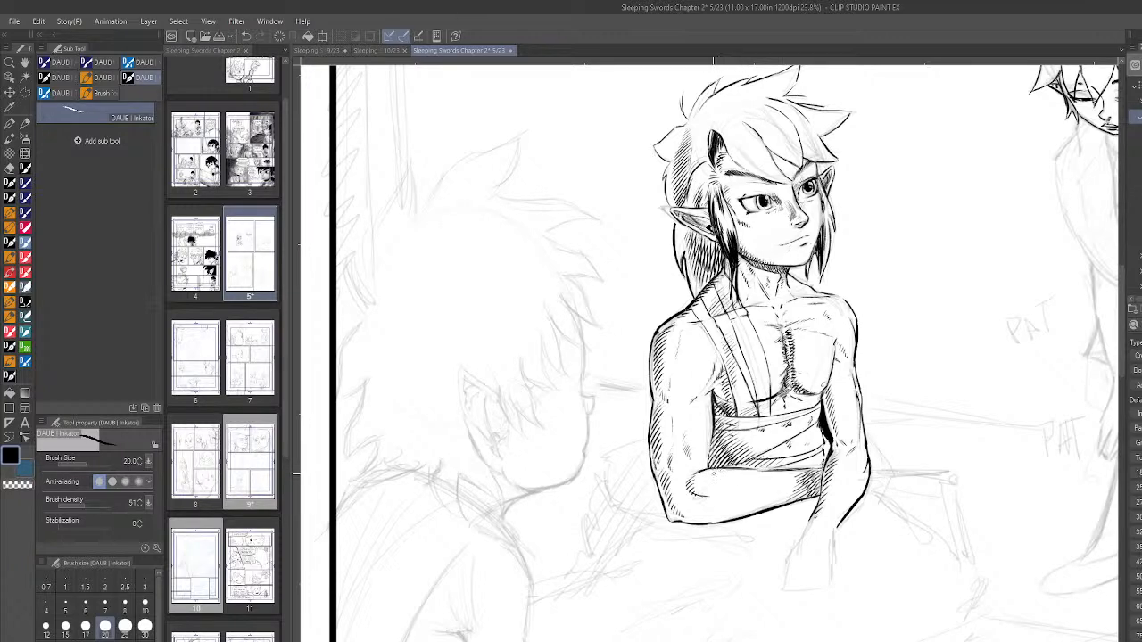
pyautogui.moveTo(724, 475); pyautogui.dragTo(738, 474)
pyautogui.hotkey('ctrl', 'z')
pyautogui.scroll(-3, 956, 497)
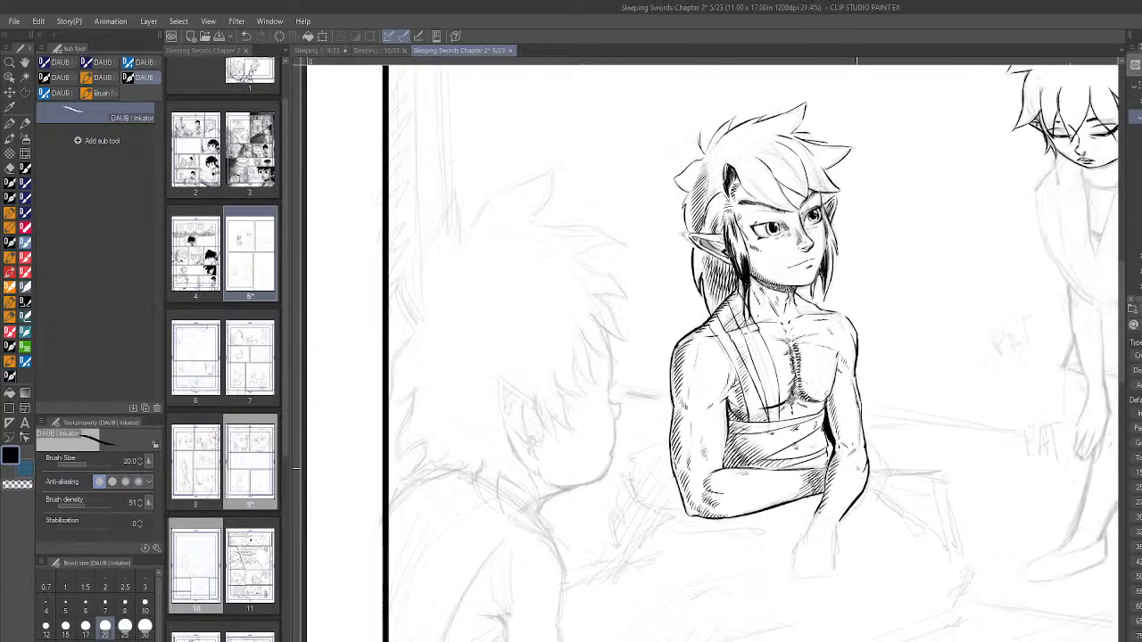
# - Try another short ink stroke along the middle of the seated figure's folded forearm, and undo the last stroke
pyautogui.scroll(3, 956, 497)
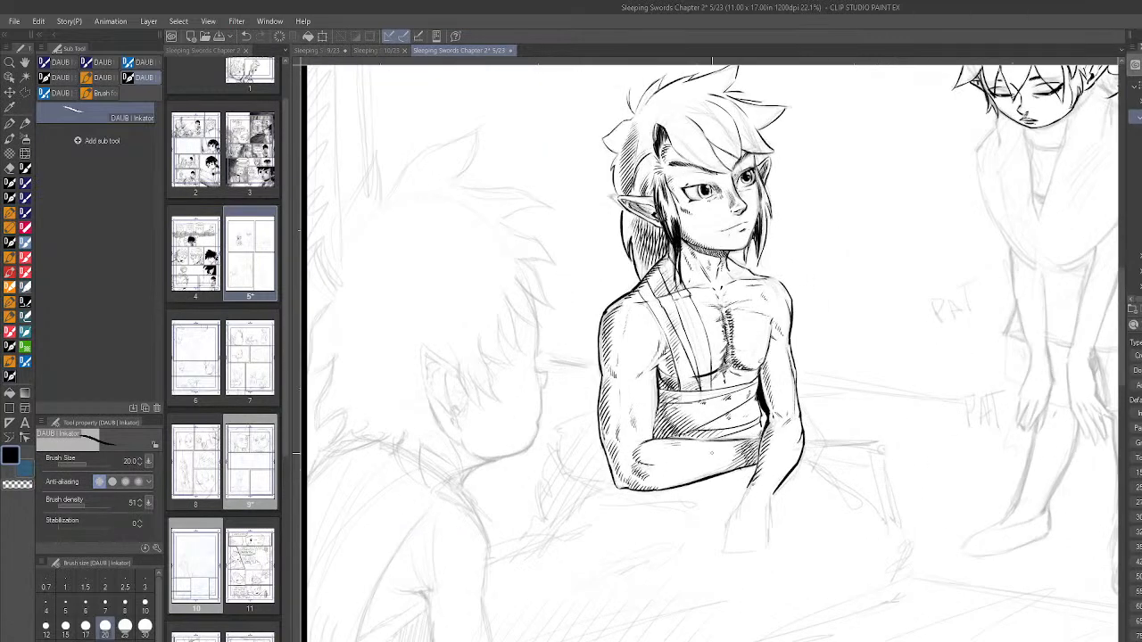
pyautogui.moveTo(689, 458); pyautogui.dragTo(721, 452)
pyautogui.scroll(-4, 803, 455)
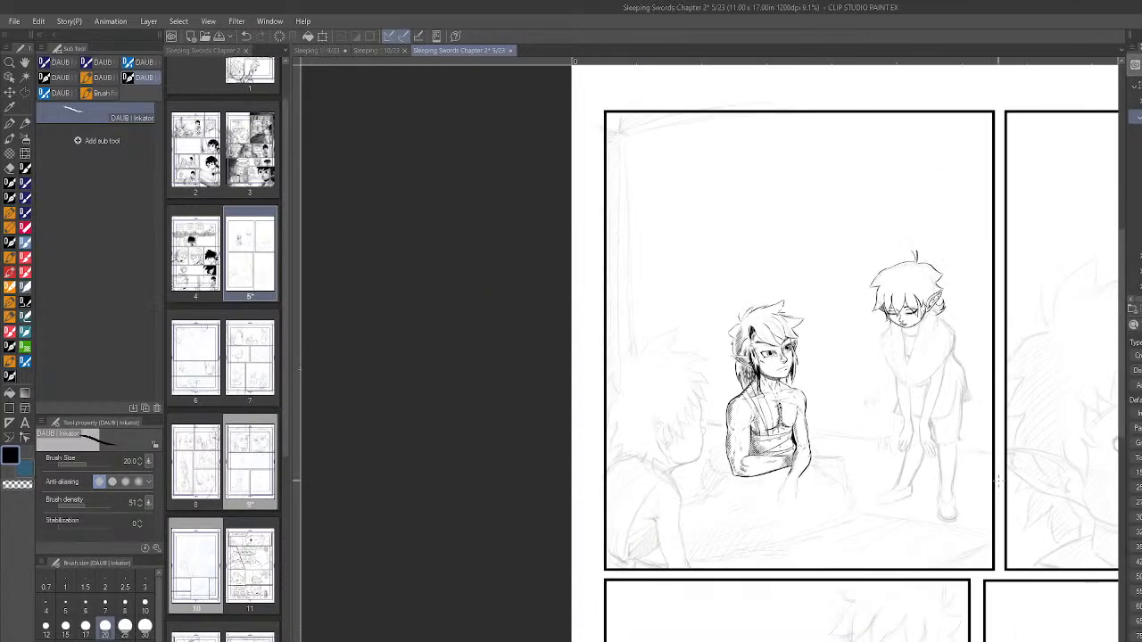
pyautogui.scroll(4, 861, 451)
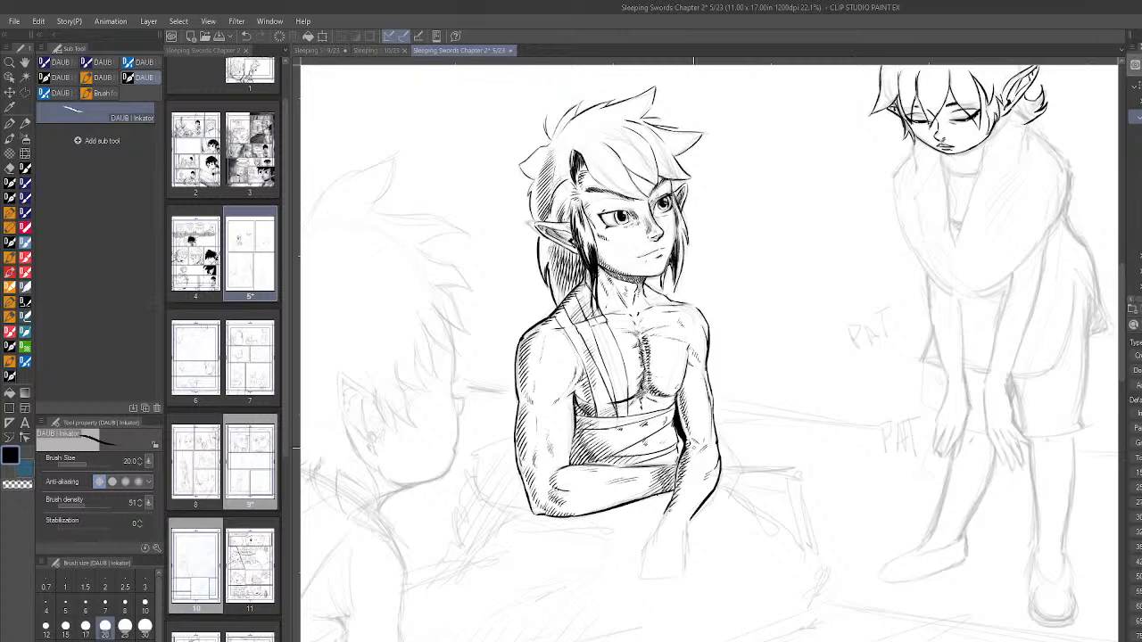
pyautogui.hotkey('ctrl', 'z')
pyautogui.scroll(-3, 867, 494)
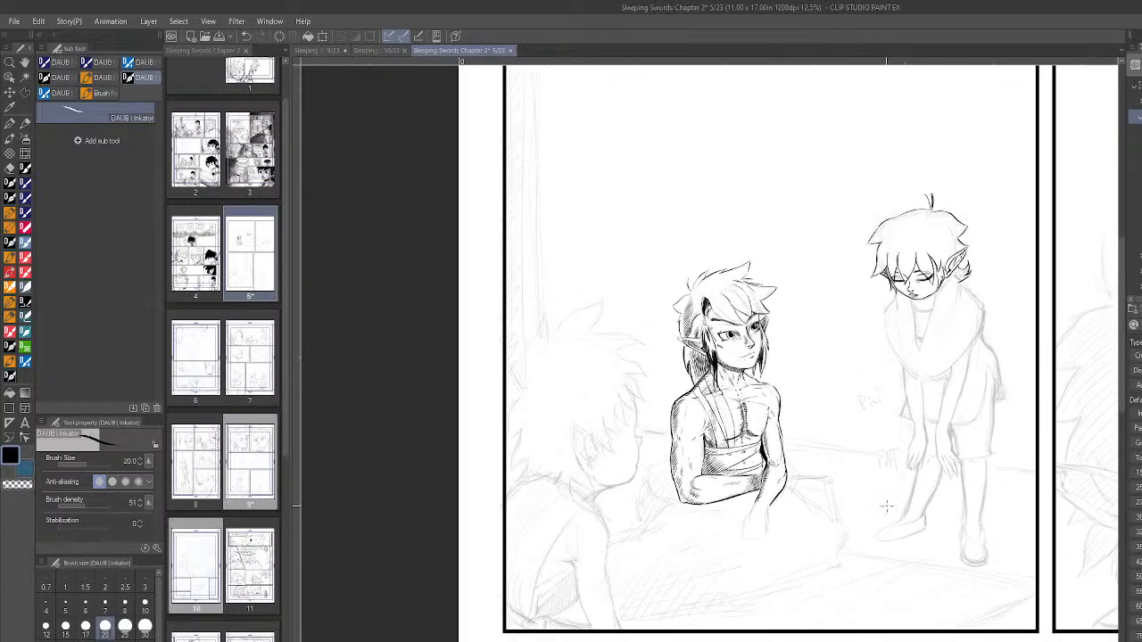
# - Examine the inked seated figure and the partly inked standing figure in page 5's first panel, close up and at panel scale
pyautogui.scroll(2, 886, 507)
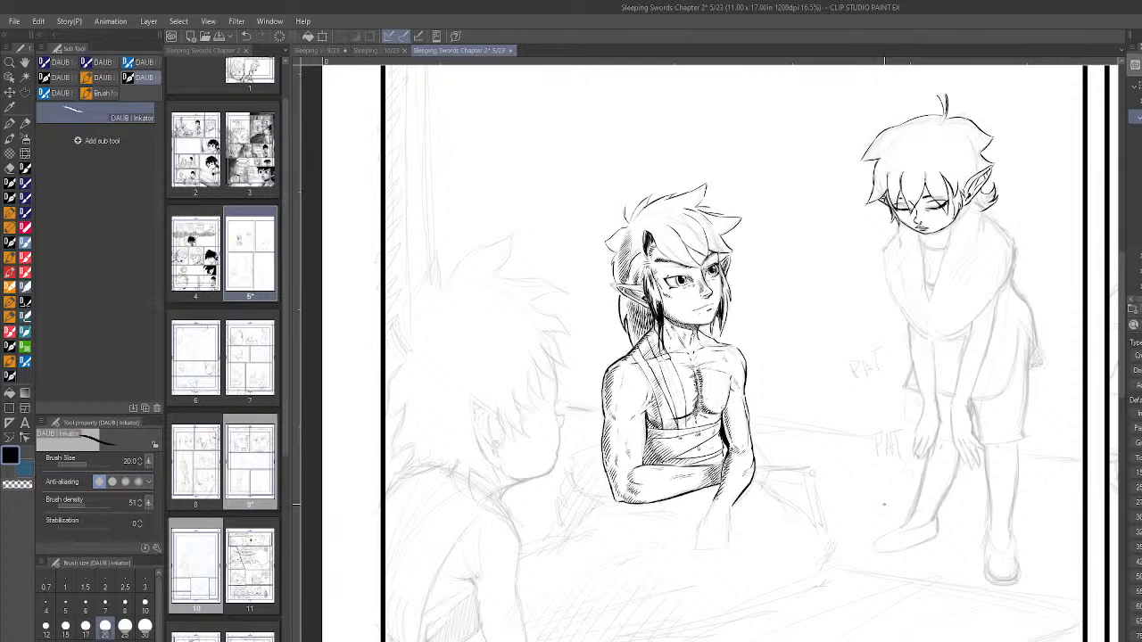
pyautogui.scroll(-2, 884, 507)
pyautogui.scroll(2, 1045, 482)
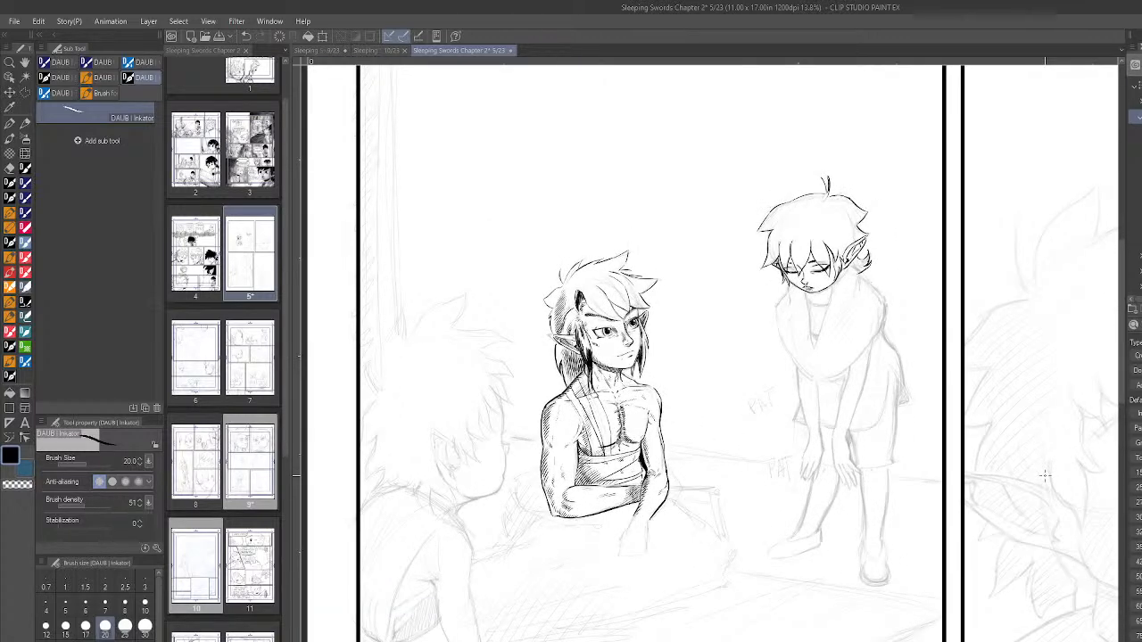
pyautogui.scroll(2, 746, 265)
pyautogui.scroll(2, 746, 265)
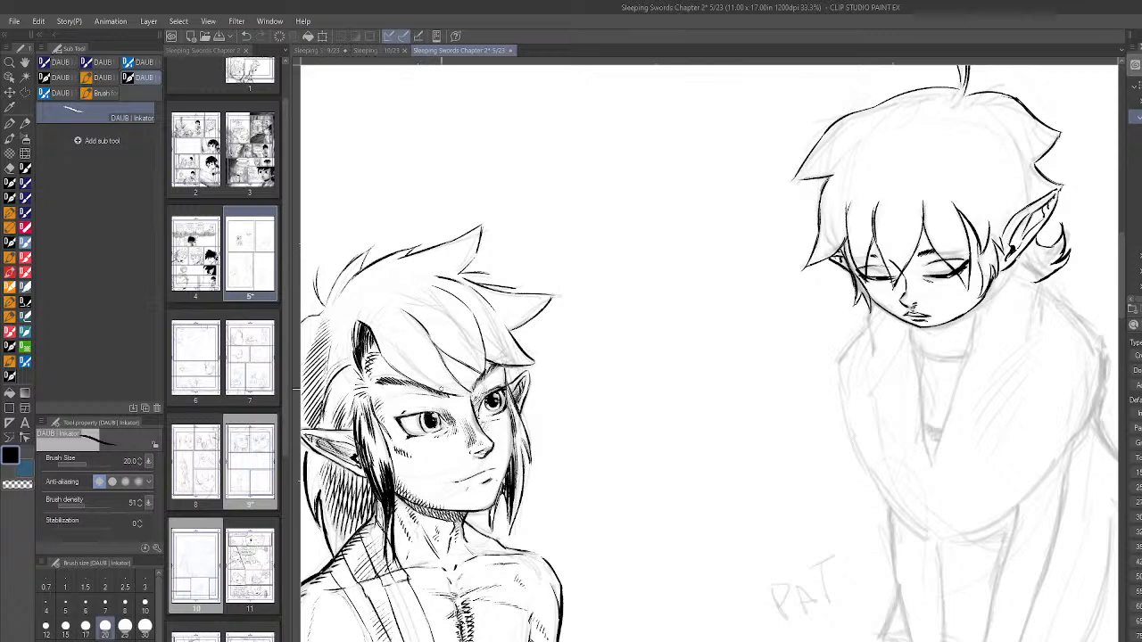
pyautogui.scroll(-2, 819, 508)
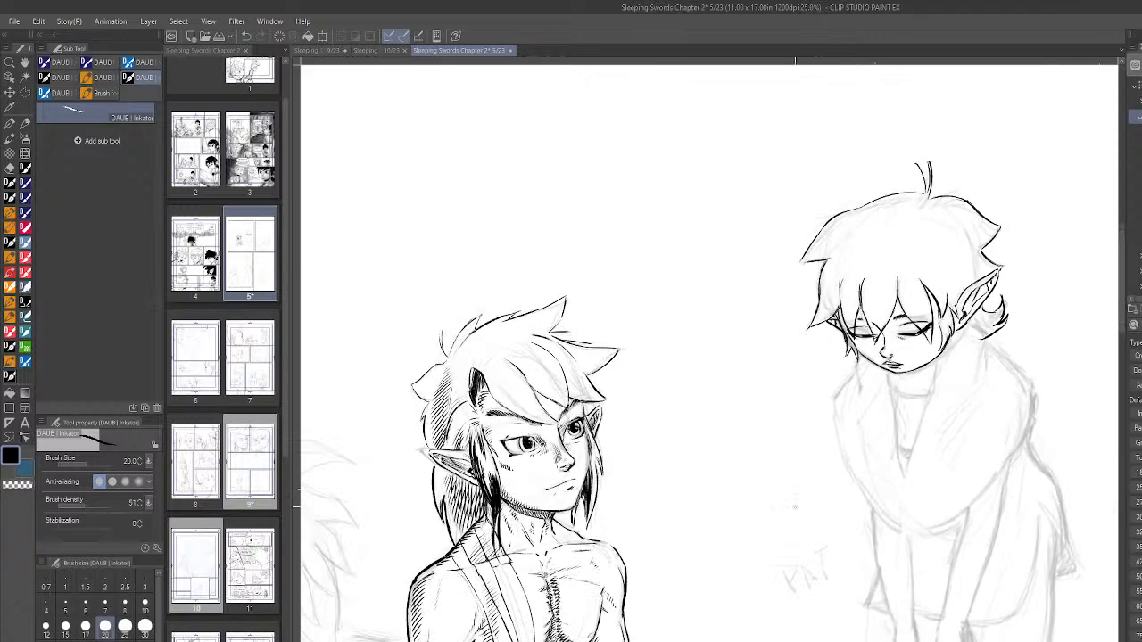
pyautogui.scroll(1, 819, 509)
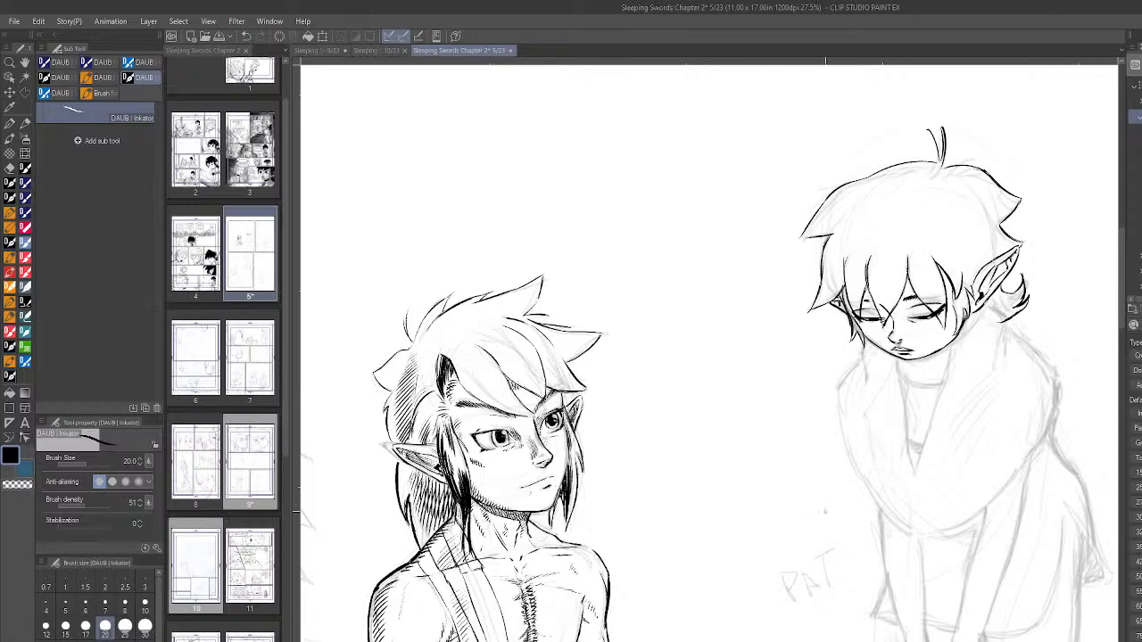
pyautogui.scroll(-3, 825, 513)
# - Ink hatching strokes on the hair tuft at the back of the seated figure's head
pyautogui.scroll(3, 826, 513)
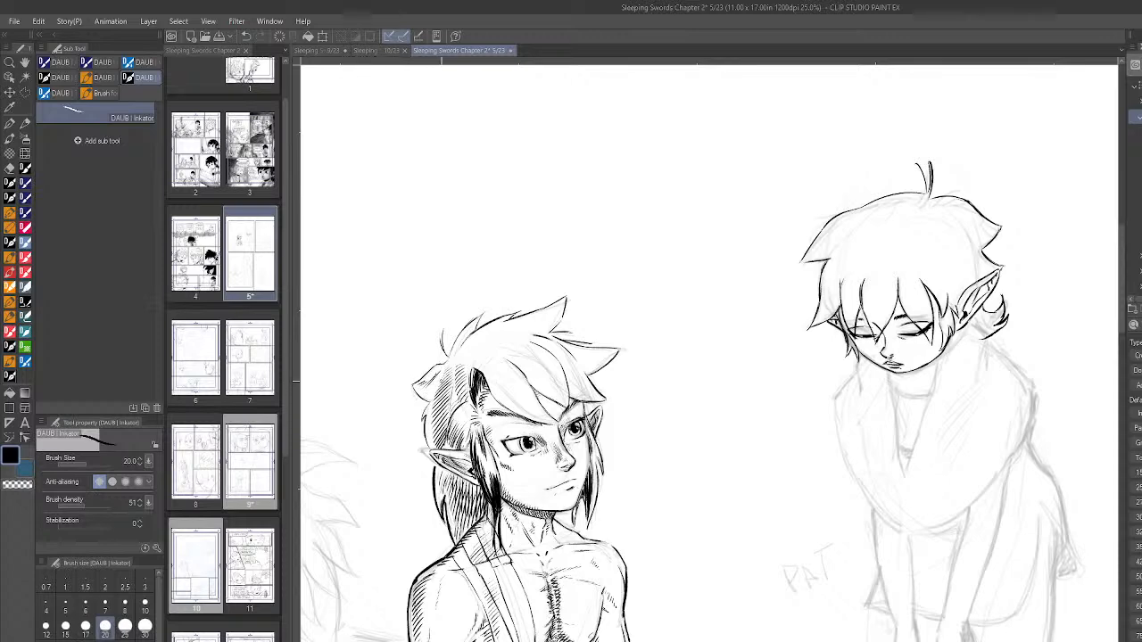
pyautogui.scroll(-1, 442, 382)
pyautogui.moveTo(438, 374); pyautogui.dragTo(429, 396)
pyautogui.scroll(-2, 824, 498)
pyautogui.scroll(-2, 825, 498)
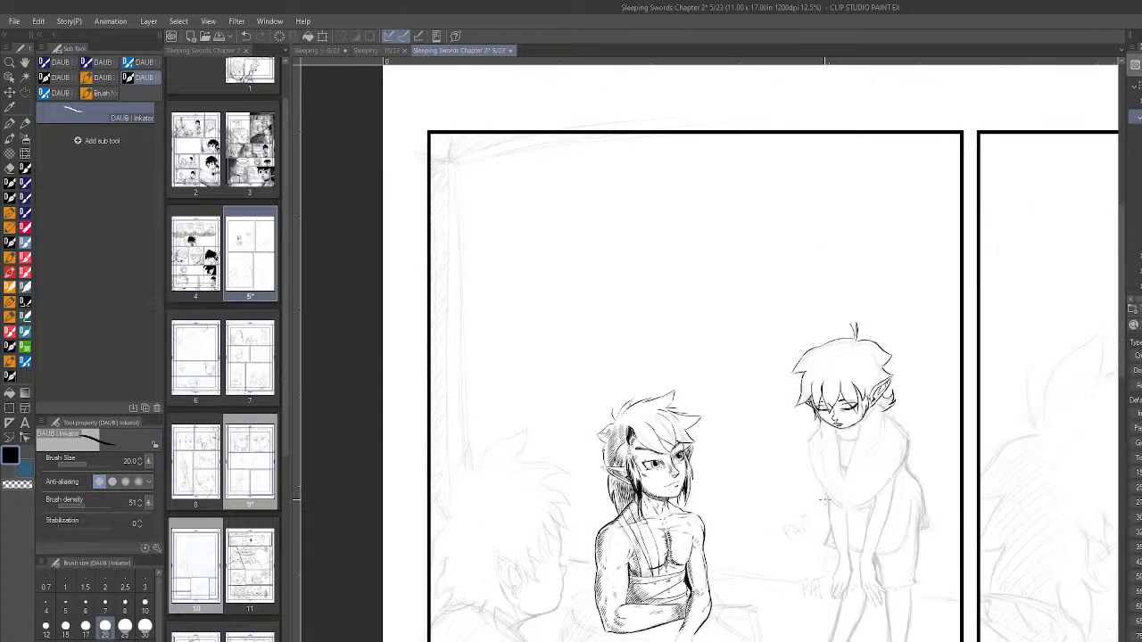
pyautogui.scroll(5, 692, 444)
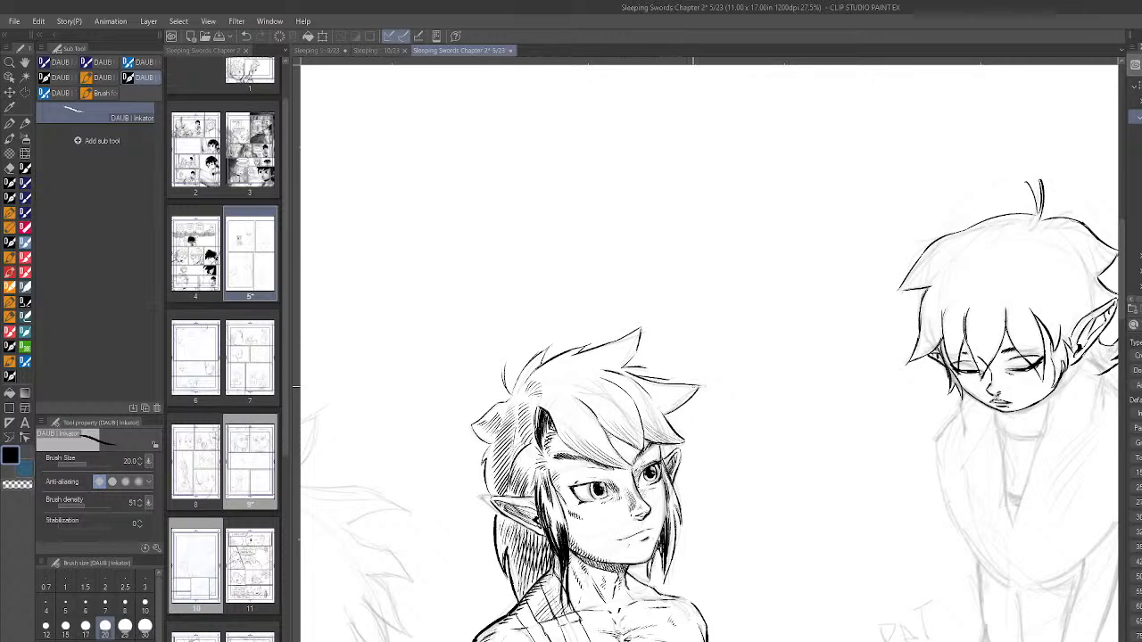
pyautogui.scroll(-5, 925, 509)
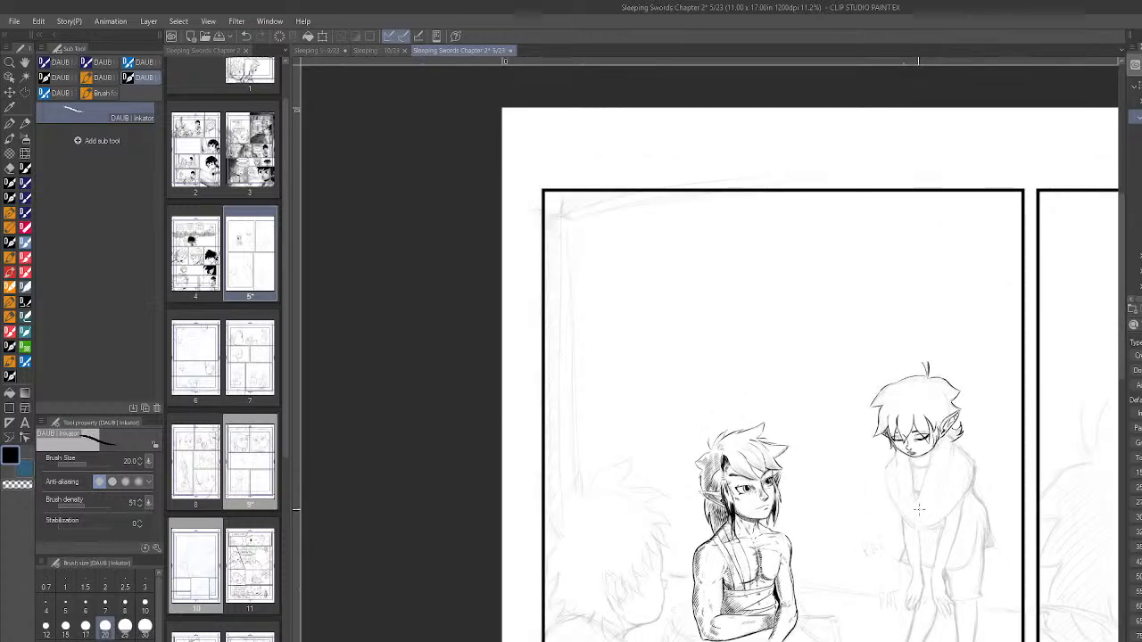
pyautogui.scroll(-3, 924, 508)
pyautogui.scroll(4, 905, 525)
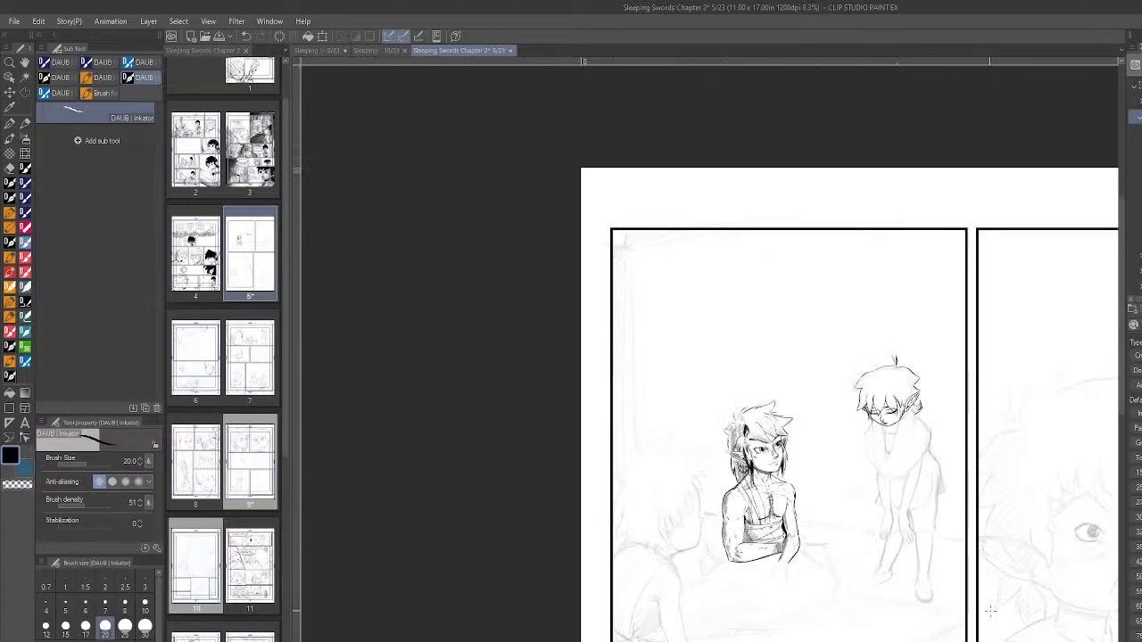
pyautogui.scroll(3, 1020, 327)
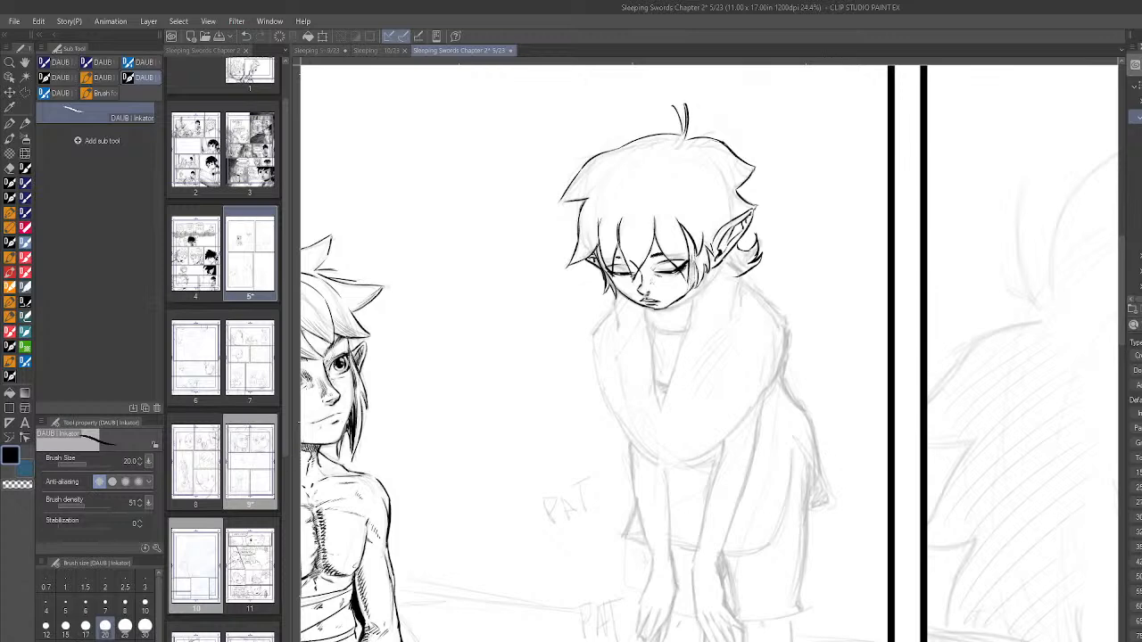
# - Ink the standing figure's neck, shirt collar and the scarf's inner edge nearer the seated figure
pyautogui.press('h')
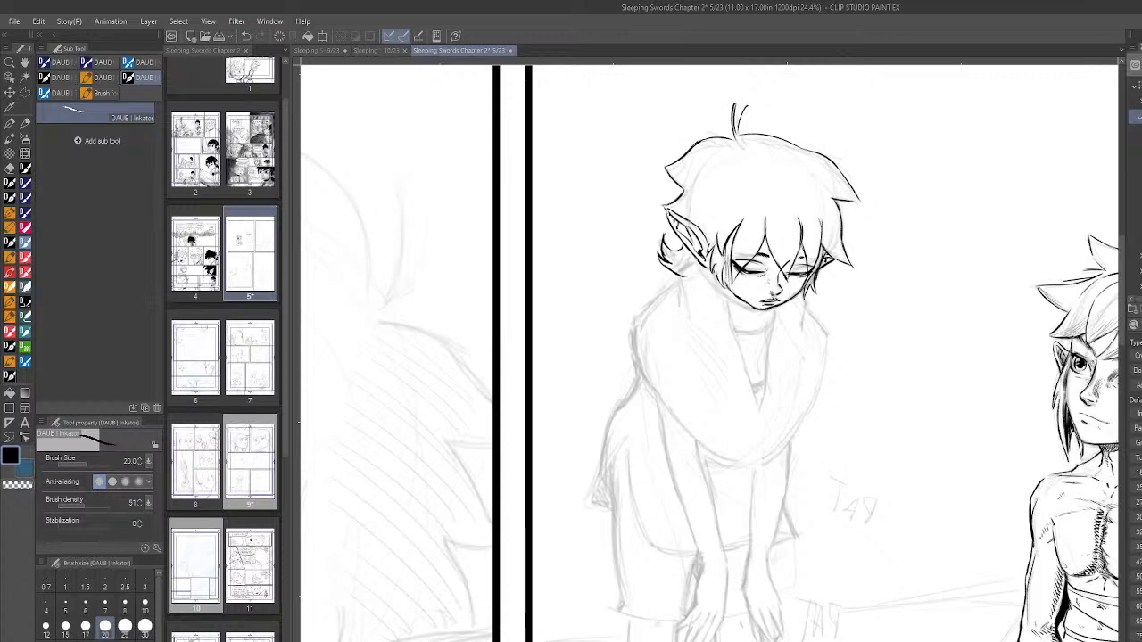
pyautogui.press('h')
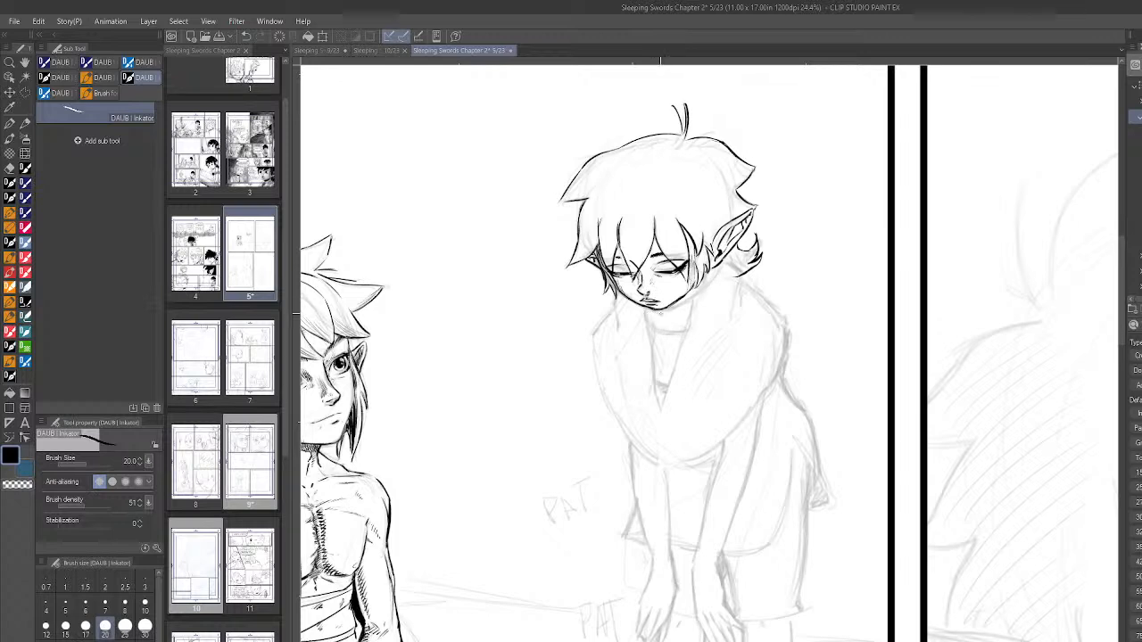
pyautogui.moveTo(661, 316)
pyautogui.mouseDown()
pyautogui.moveTo(664, 331)
pyautogui.moveTo(684, 299)
pyautogui.mouseUp()
pyautogui.moveTo(651, 350); pyautogui.dragTo(659, 410)
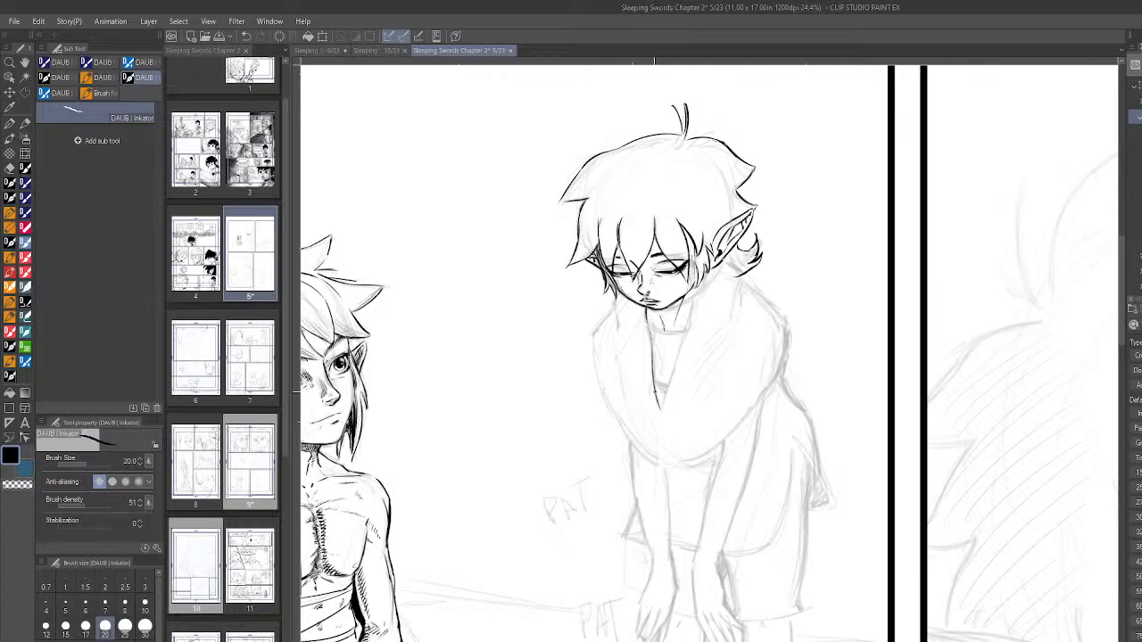
pyautogui.moveTo(650, 320)
pyautogui.mouseDown()
pyautogui.moveTo(664, 334)
pyautogui.moveTo(687, 330)
pyautogui.mouseUp()
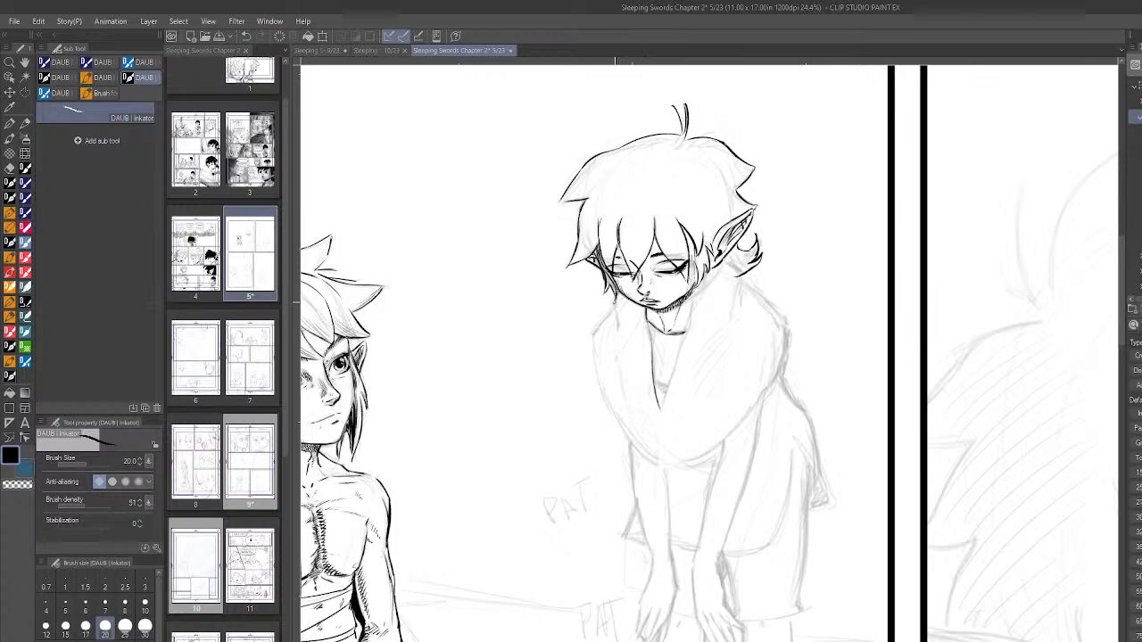
# - Shade the standing figure's neck and the scarf just under the chin with hatching, undoing the misplaced strokes
pyautogui.moveTo(614, 298)
pyautogui.mouseDown()
pyautogui.moveTo(618, 328)
pyautogui.moveTo(653, 313)
pyautogui.moveTo(663, 332)
pyautogui.mouseUp()
pyautogui.hotkey('ctrl', 'z')
pyautogui.hotkey('ctrl', 'z')
pyautogui.moveTo(659, 319); pyautogui.dragTo(666, 331)
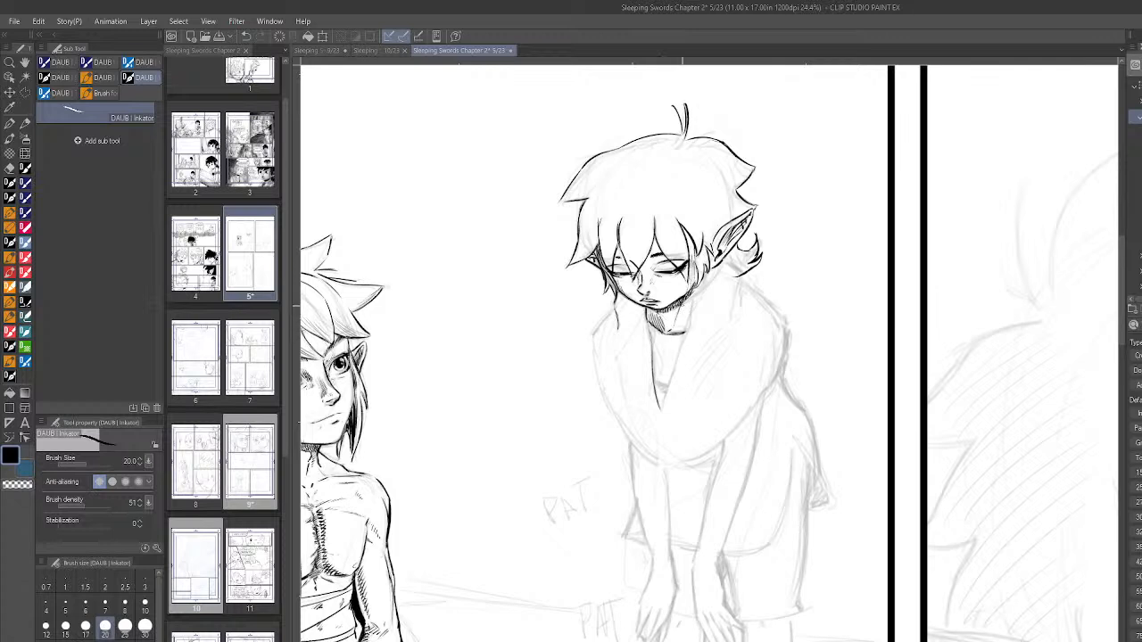
pyautogui.moveTo(669, 330)
pyautogui.mouseDown()
pyautogui.moveTo(675, 309)
pyautogui.moveTo(680, 332)
pyautogui.mouseUp()
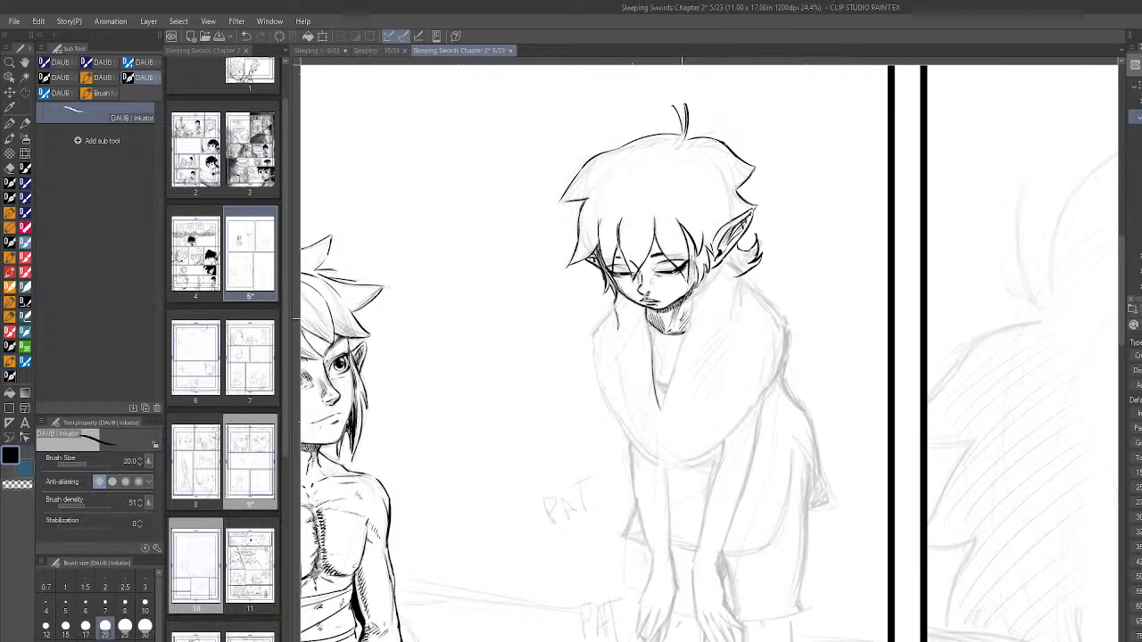
pyautogui.moveTo(688, 315); pyautogui.dragTo(681, 329)
pyautogui.hotkey('ctrl', 'z')
pyautogui.moveTo(645, 314)
pyautogui.mouseDown()
pyautogui.moveTo(628, 337)
pyautogui.moveTo(640, 336)
pyautogui.mouseUp()
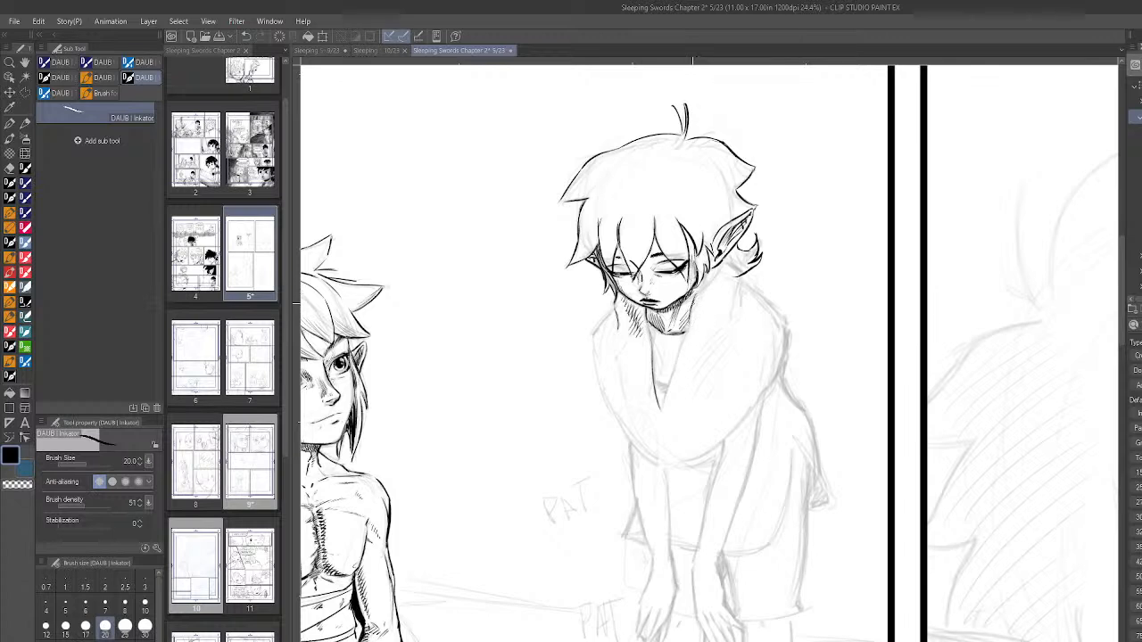
# - Ink the far inner edge of the standing figure's scarf to close its V-shaped opening, and darken the point
pyautogui.moveTo(682, 336); pyautogui.dragTo(680, 348)
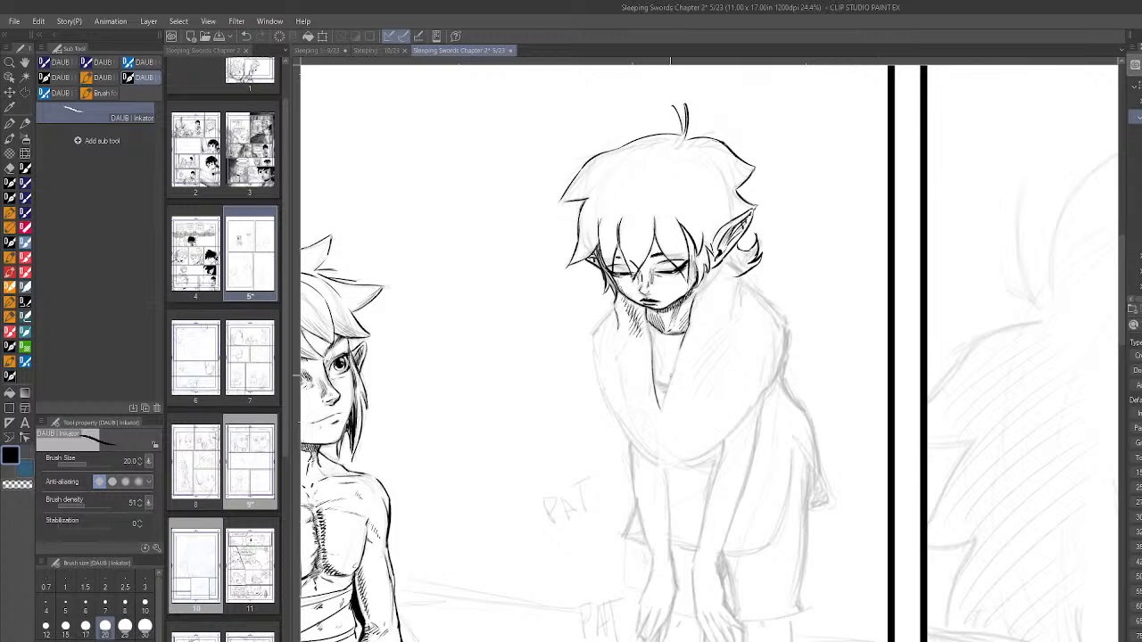
pyautogui.moveTo(661, 409); pyautogui.dragTo(681, 343)
pyautogui.moveTo(667, 384); pyautogui.dragTo(660, 381)
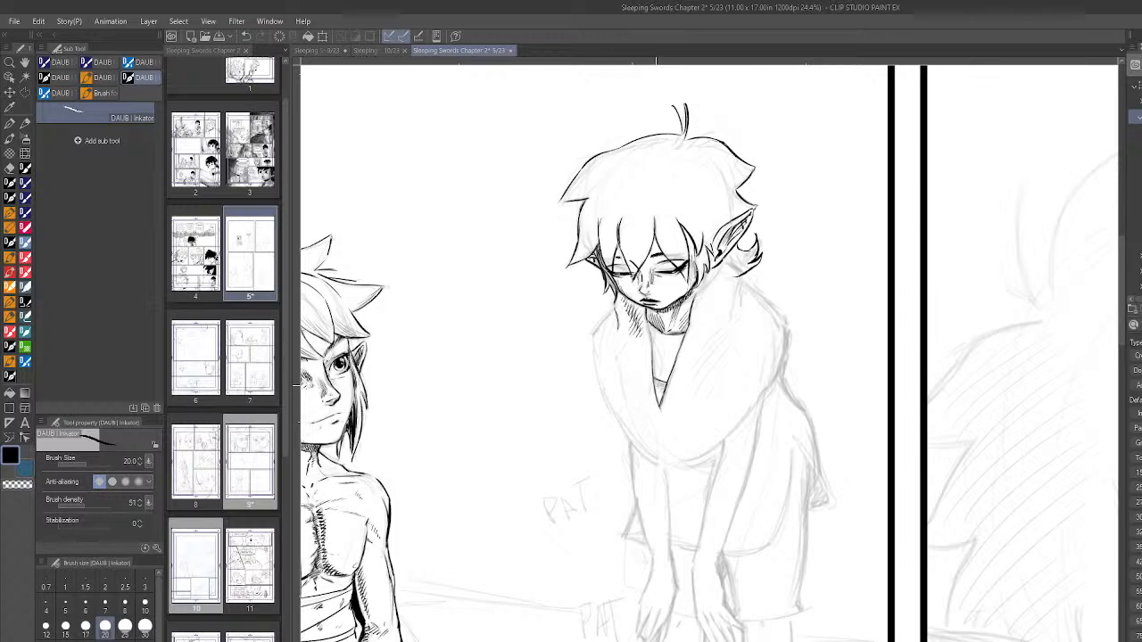
pyautogui.moveTo(658, 383); pyautogui.dragTo(663, 391)
# - Fill the shirt area inside the scarf's V-shaped opening with dense vertical hatching
pyautogui.moveTo(660, 330); pyautogui.dragTo(664, 384)
pyautogui.moveTo(667, 336)
pyautogui.mouseDown()
pyautogui.moveTo(662, 382)
pyautogui.moveTo(672, 360)
pyautogui.mouseUp()
pyautogui.moveTo(681, 336); pyautogui.dragTo(676, 353)
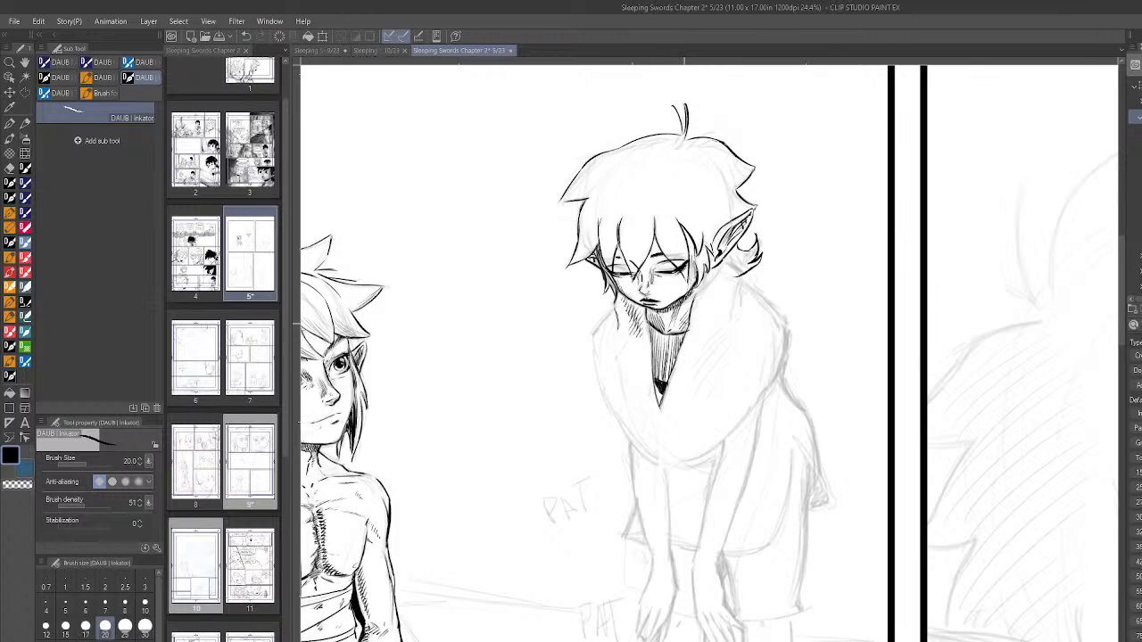
pyautogui.moveTo(654, 359); pyautogui.dragTo(659, 377)
pyautogui.moveTo(661, 364)
pyautogui.mouseDown()
pyautogui.moveTo(663, 383)
pyautogui.moveTo(672, 364)
pyautogui.mouseUp()
pyautogui.moveTo(652, 348); pyautogui.dragTo(659, 400)
# - Ink the scarf's upper outer edge nearer the seated figure, then try two long fold lines and undo them
pyautogui.moveTo(591, 335); pyautogui.dragTo(602, 318)
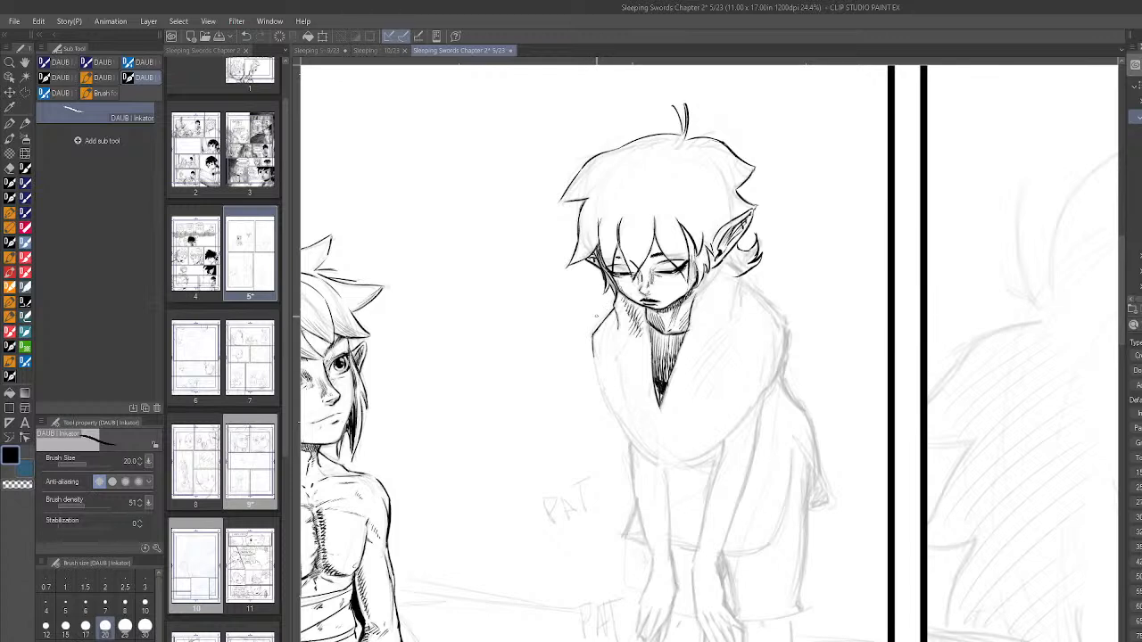
pyautogui.moveTo(617, 346); pyautogui.dragTo(627, 416)
pyautogui.moveTo(639, 374)
pyautogui.mouseDown()
pyautogui.moveTo(656, 441)
pyautogui.moveTo(646, 419)
pyautogui.mouseUp()
pyautogui.hotkey('ctrl', 'z')
# - Enlarge the brush and ink a long curved fold line down the scarf's near half, redoing it until it fits
pyautogui.hotkey('ctrl', 'z')
pyautogui.press(']')
pyautogui.press(']')
pyautogui.press(']')
pyautogui.press(']')
pyautogui.press(']')
pyautogui.press(']')
pyautogui.press(']')
pyautogui.moveTo(640, 382); pyautogui.dragTo(653, 448)
pyautogui.hotkey('ctrl', 'z')
pyautogui.moveTo(641, 391); pyautogui.dragTo(652, 444)
pyautogui.hotkey('ctrl', 'z')
pyautogui.moveTo(641, 393); pyautogui.dragTo(655, 446)
pyautogui.hotkey('ctrl', 'z')
pyautogui.moveTo(639, 395); pyautogui.dragTo(652, 443)
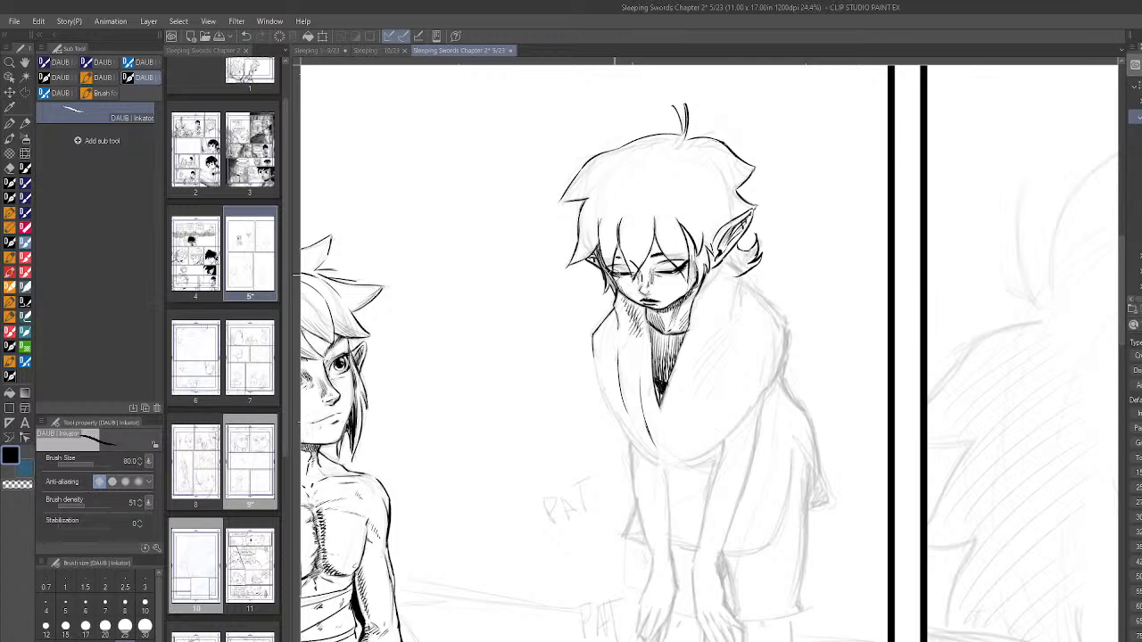
# - Set the brush size to 30 and ink short hatching along the folds and outer edge of the scarf's near half
pyautogui.click(105, 628)
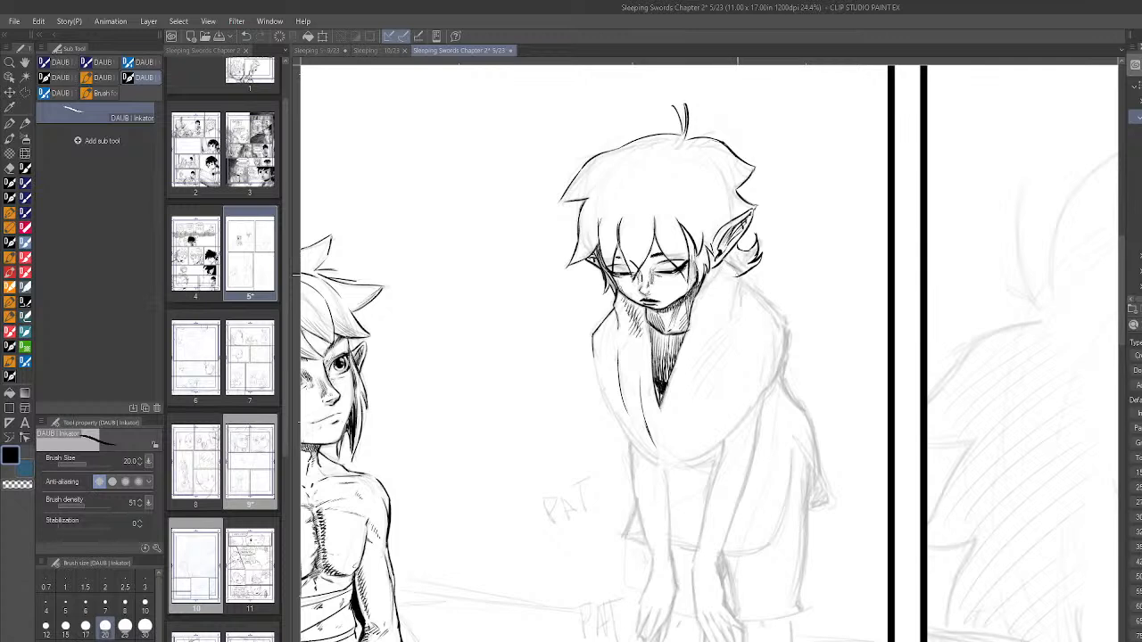
pyautogui.click(145, 628)
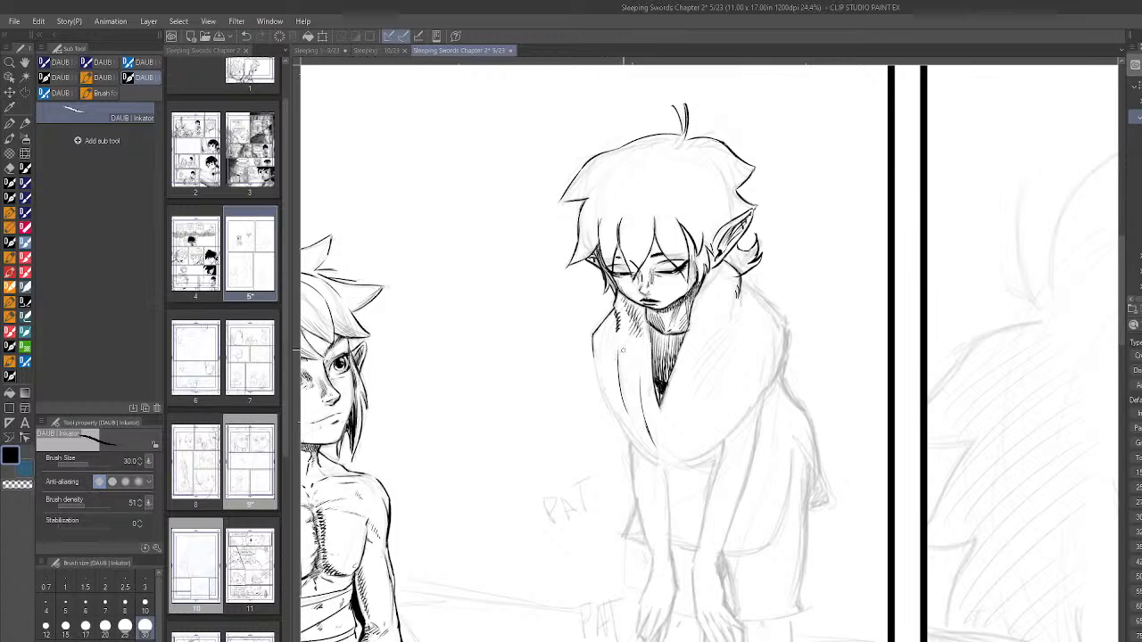
pyautogui.moveTo(622, 351); pyautogui.dragTo(622, 411)
pyautogui.moveTo(644, 357); pyautogui.dragTo(644, 430)
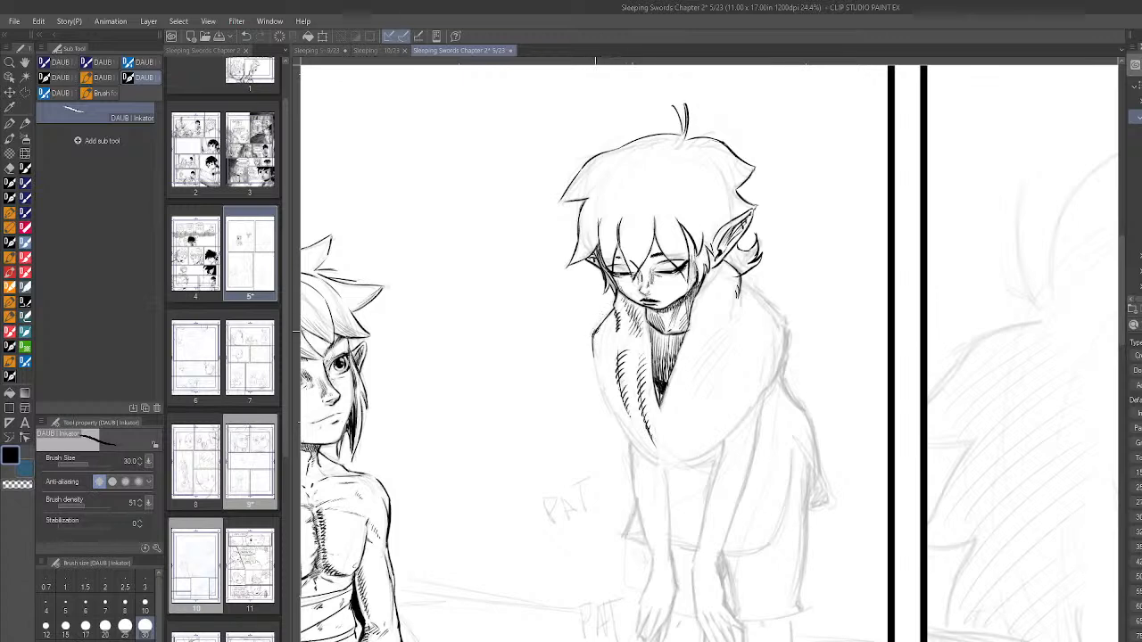
pyautogui.moveTo(603, 357)
pyautogui.mouseDown()
pyautogui.moveTo(593, 403)
pyautogui.moveTo(609, 406)
pyautogui.mouseUp()
# - Touch up the standing figure's hair outlines and fill the tuft behind the ear and the main hair solid black
pyautogui.moveTo(683, 136); pyautogui.dragTo(672, 105)
pyautogui.click(10, 392)
pyautogui.click(750, 257)
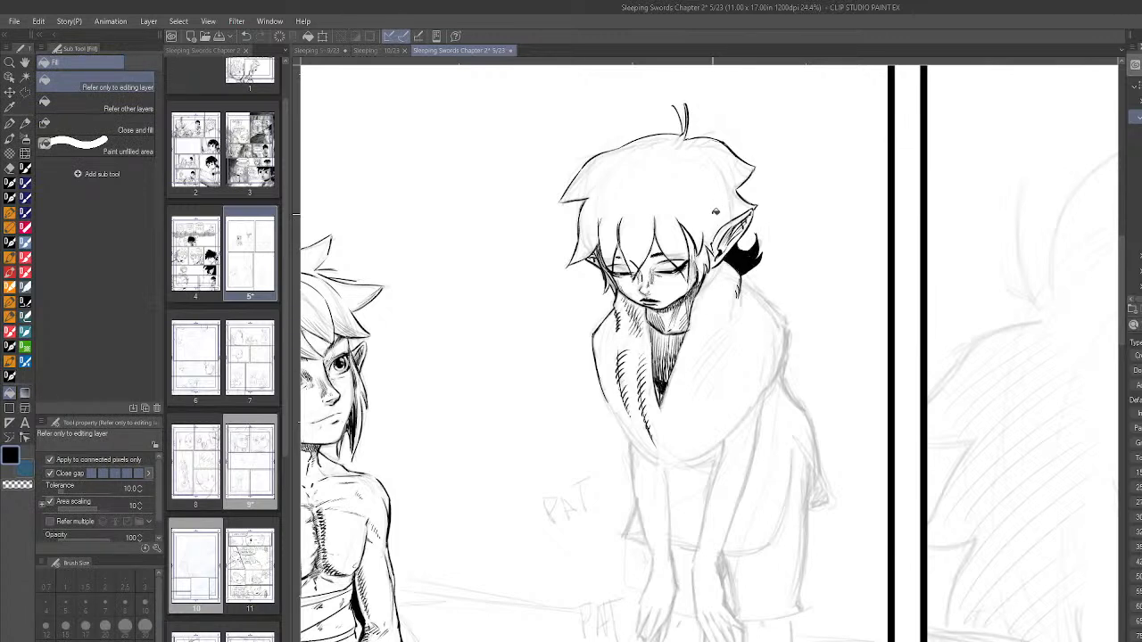
pyautogui.click(10, 377)
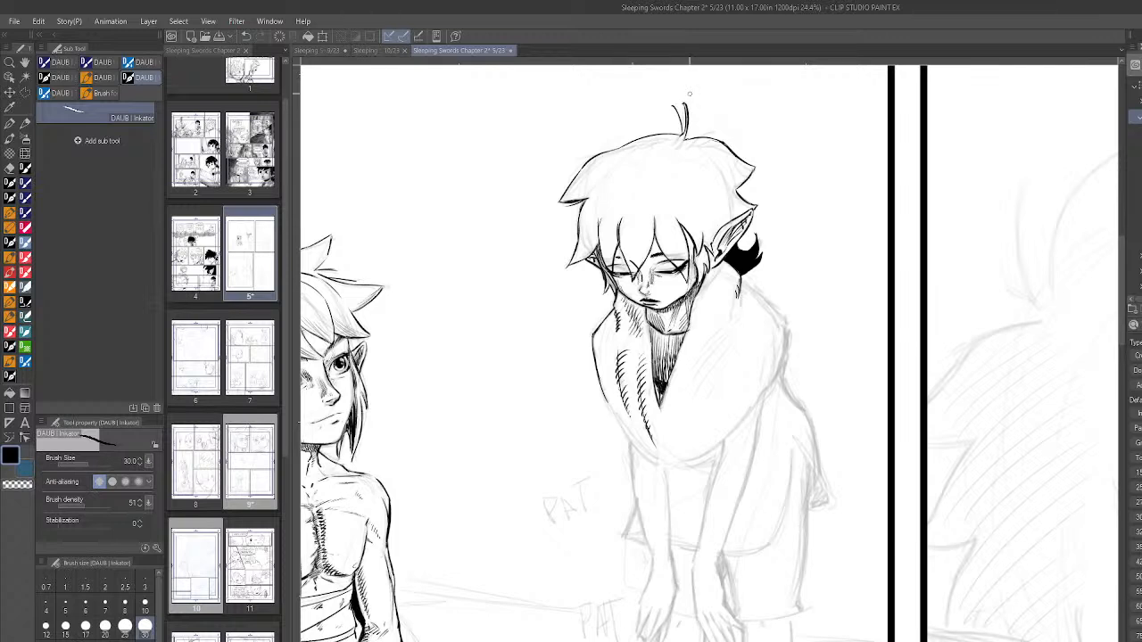
pyautogui.press('g')
pyautogui.click(713, 184)
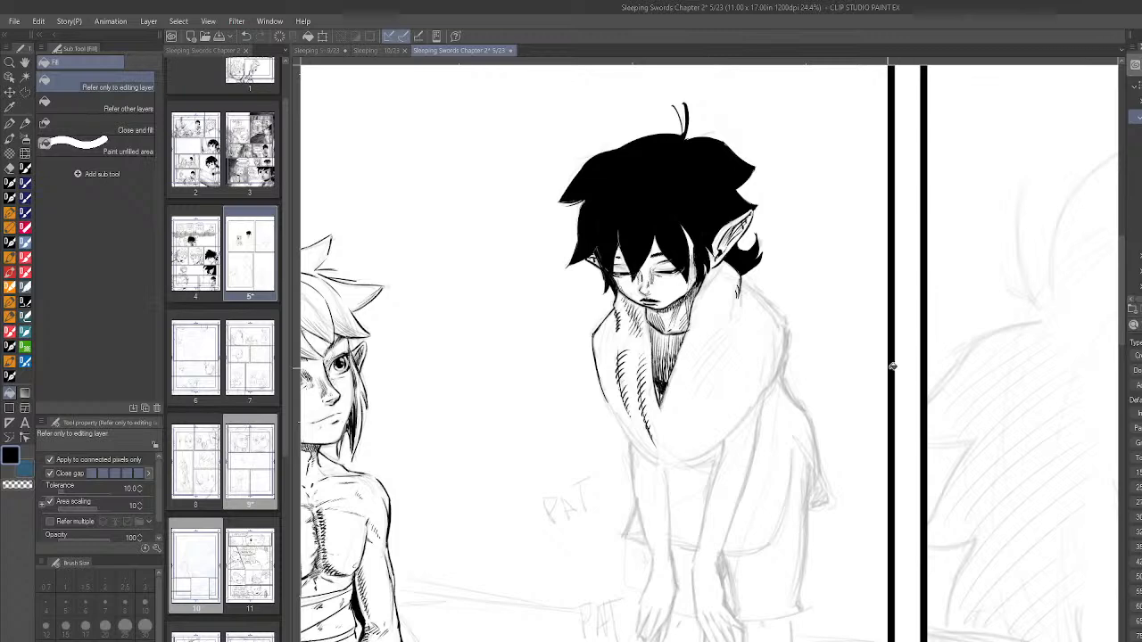
# - Examine the standing figure's black hair and inked scarf against the seated figure, close up and at panel scale
pyautogui.scroll(-3, 890, 375)
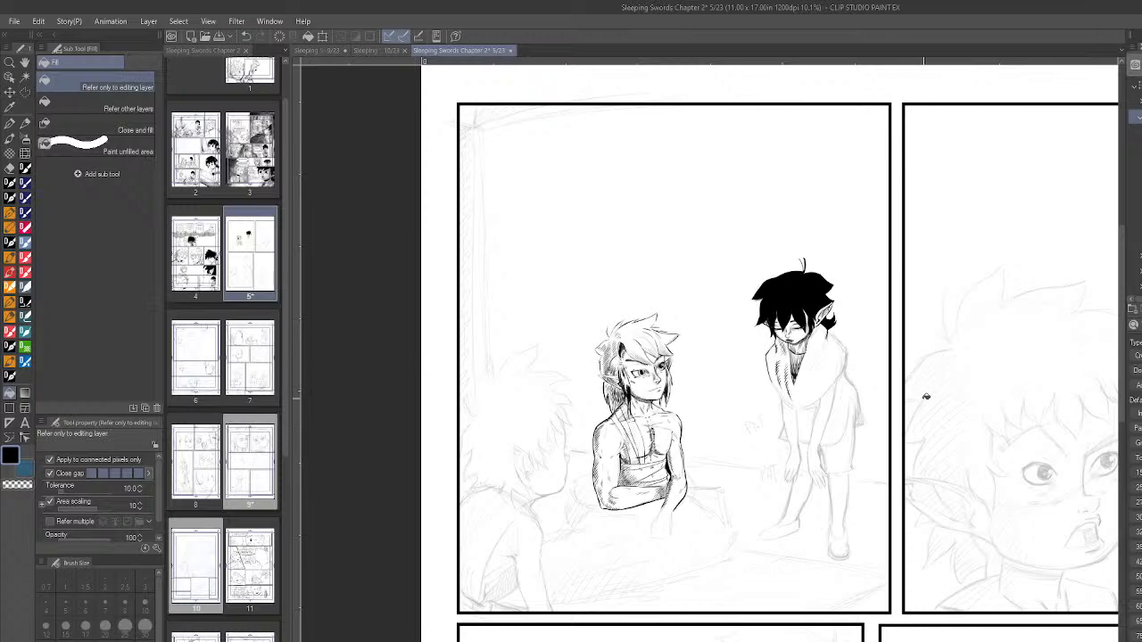
pyautogui.scroll(2, 928, 397)
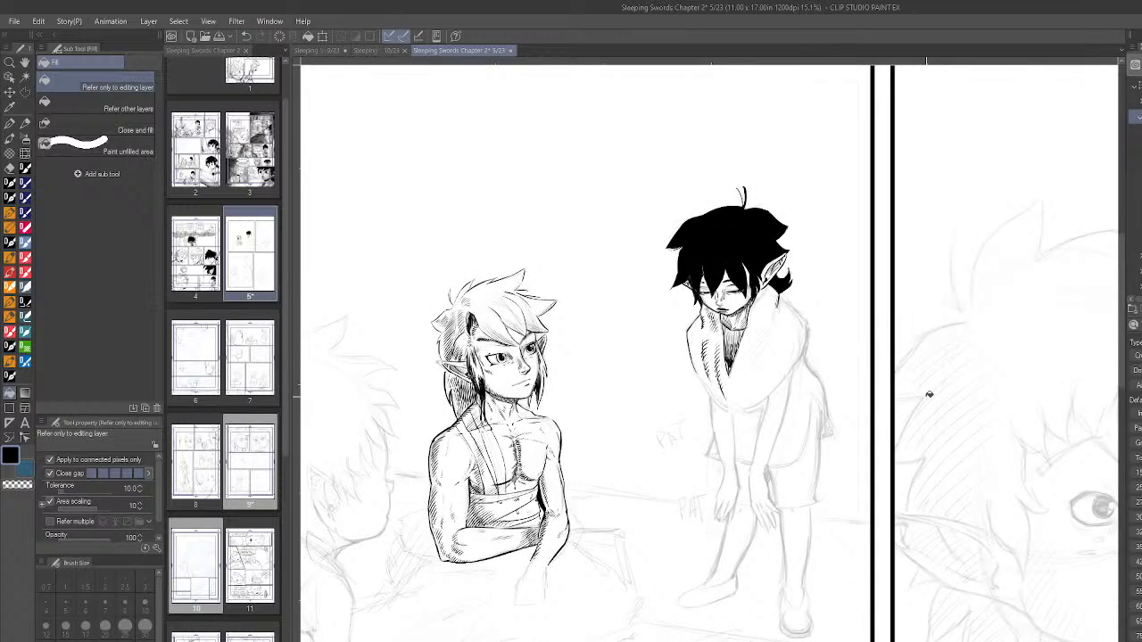
pyautogui.scroll(3, 746, 189)
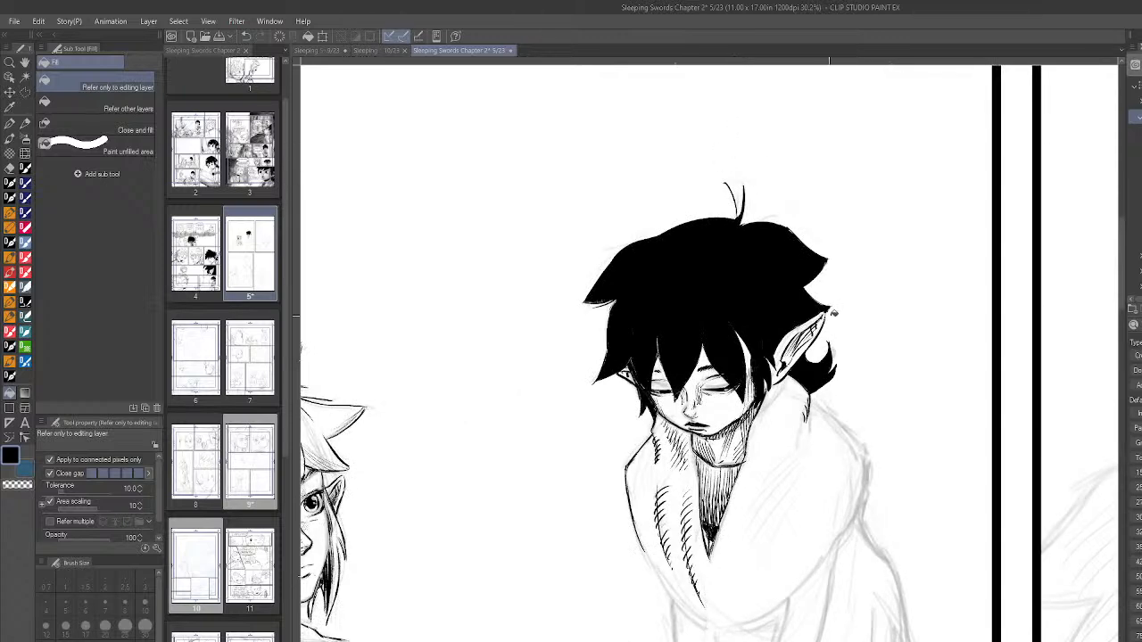
pyautogui.scroll(-3, 874, 352)
pyautogui.scroll(2, 928, 408)
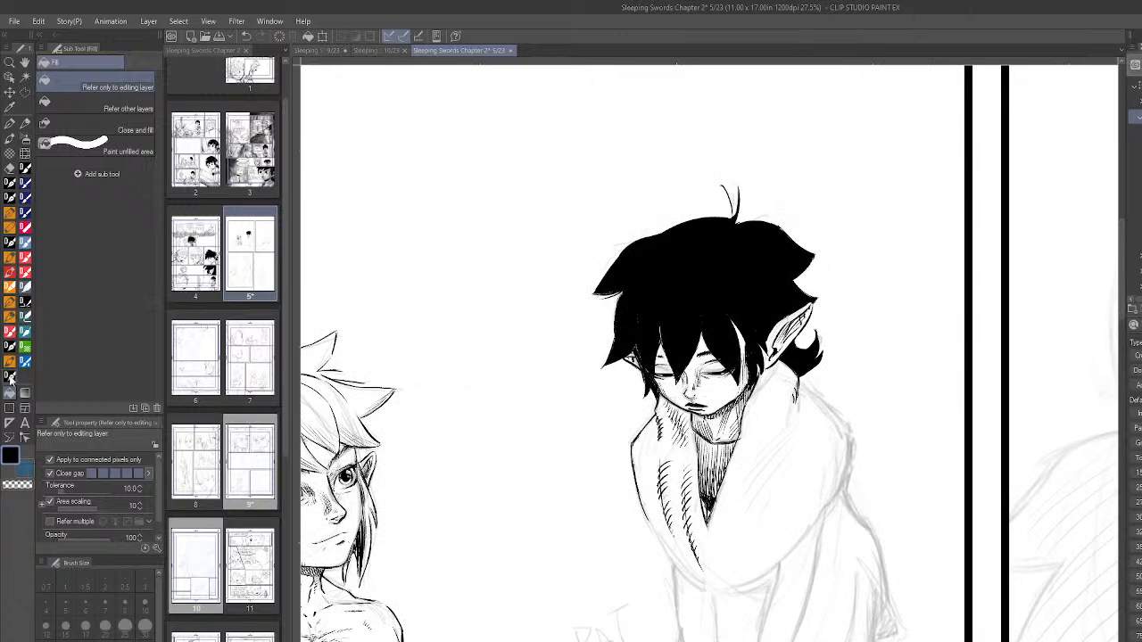
pyautogui.press('b')
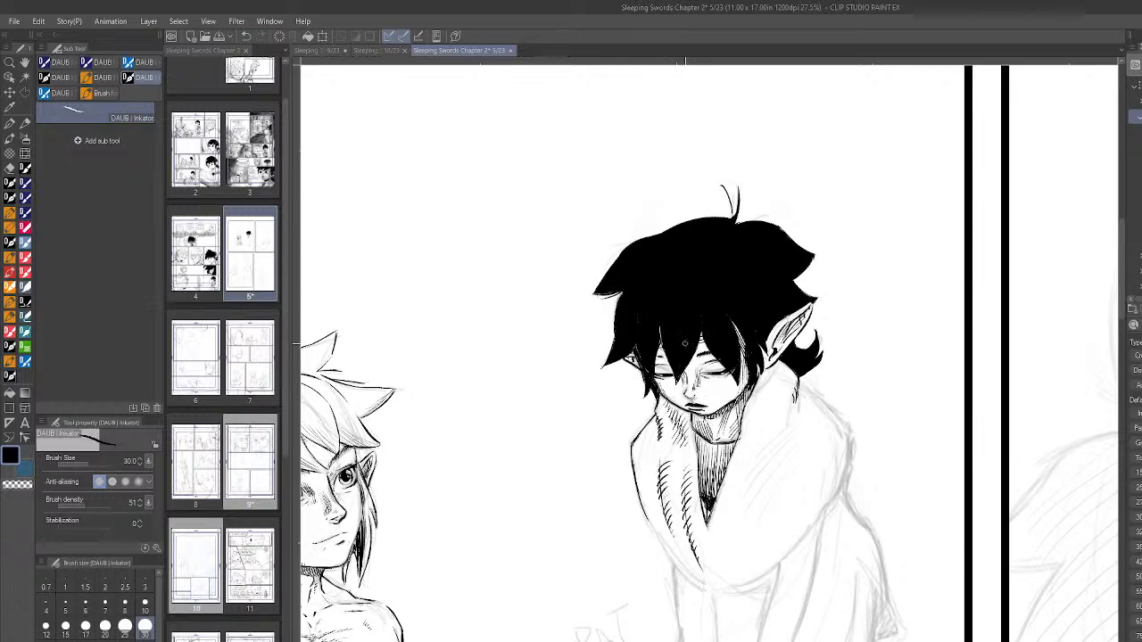
pyautogui.scroll(-3, 928, 407)
pyautogui.scroll(3, 925, 412)
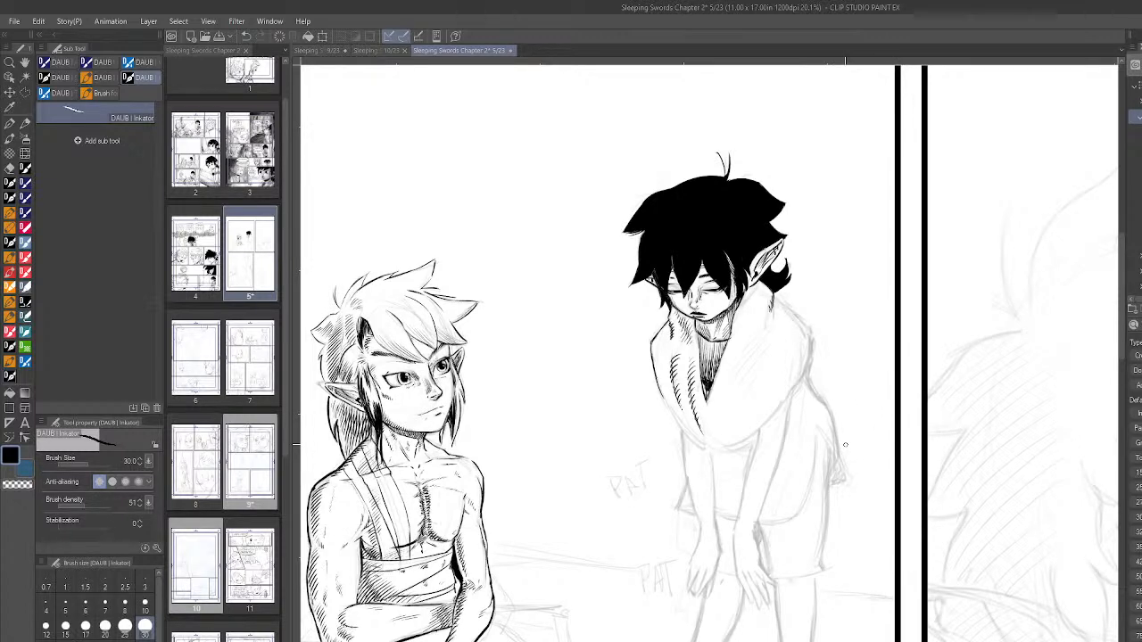
# - Raise the brush size to 50 and ink the scarf's outer contour over the far shoulder and around its lower edge
pyautogui.moveTo(774, 298); pyautogui.dragTo(794, 310)
pyautogui.press(']')
pyautogui.press(']')
pyautogui.moveTo(778, 303); pyautogui.dragTo(808, 330)
pyautogui.moveTo(755, 326); pyautogui.dragTo(759, 360)
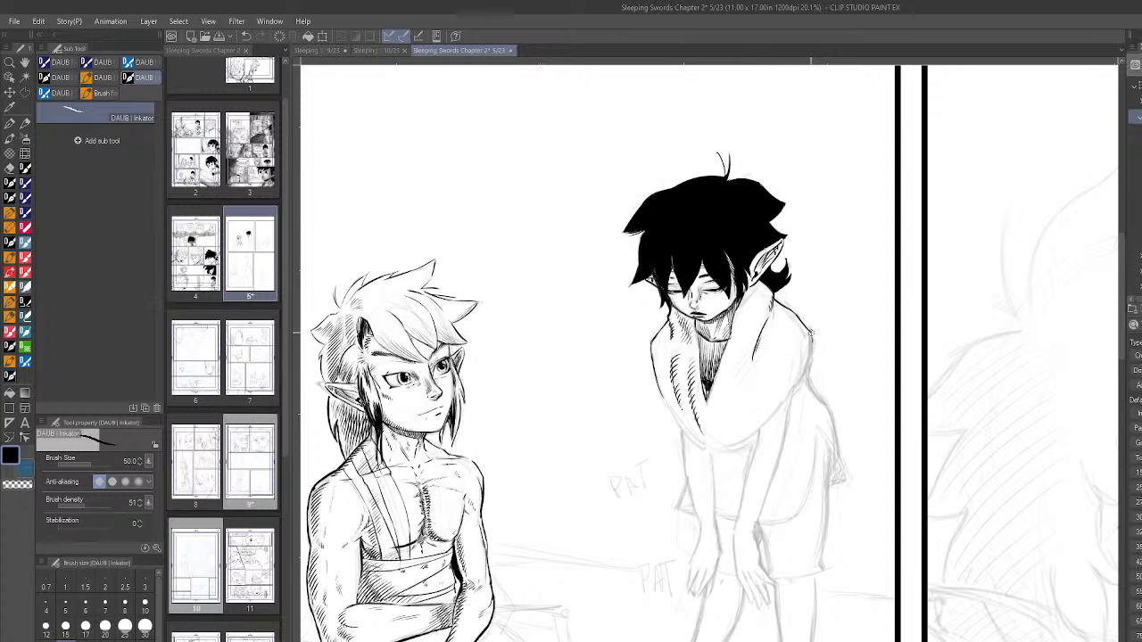
pyautogui.moveTo(814, 345); pyautogui.dragTo(791, 389)
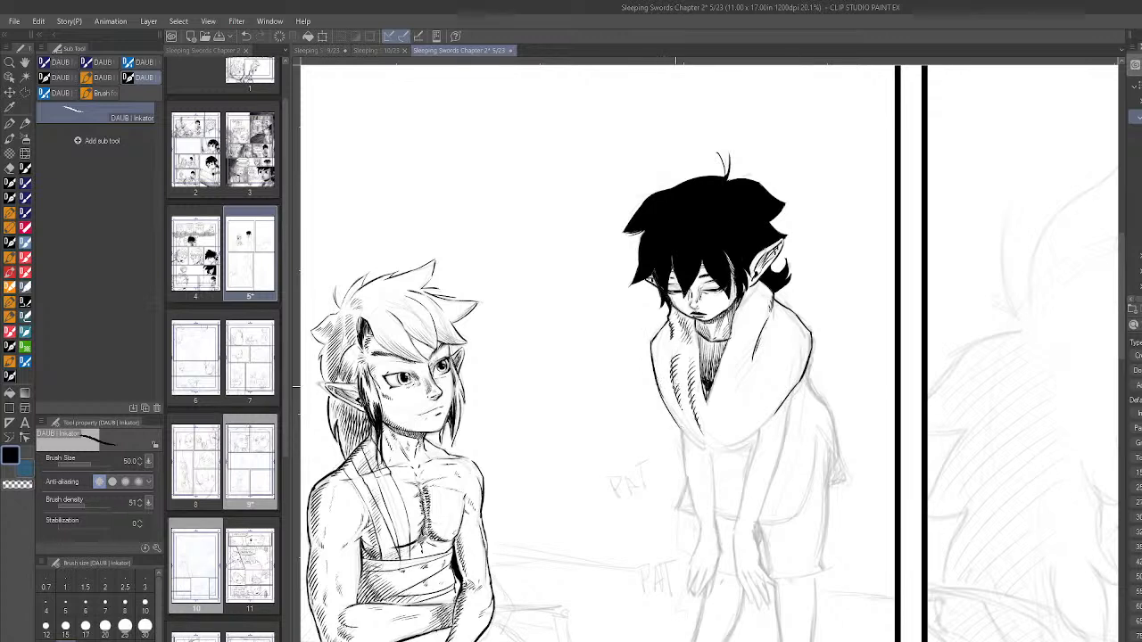
pyautogui.hotkey('ctrl', 'z')
pyautogui.moveTo(663, 396); pyautogui.dragTo(687, 432)
pyautogui.moveTo(718, 446); pyautogui.dragTo(778, 409)
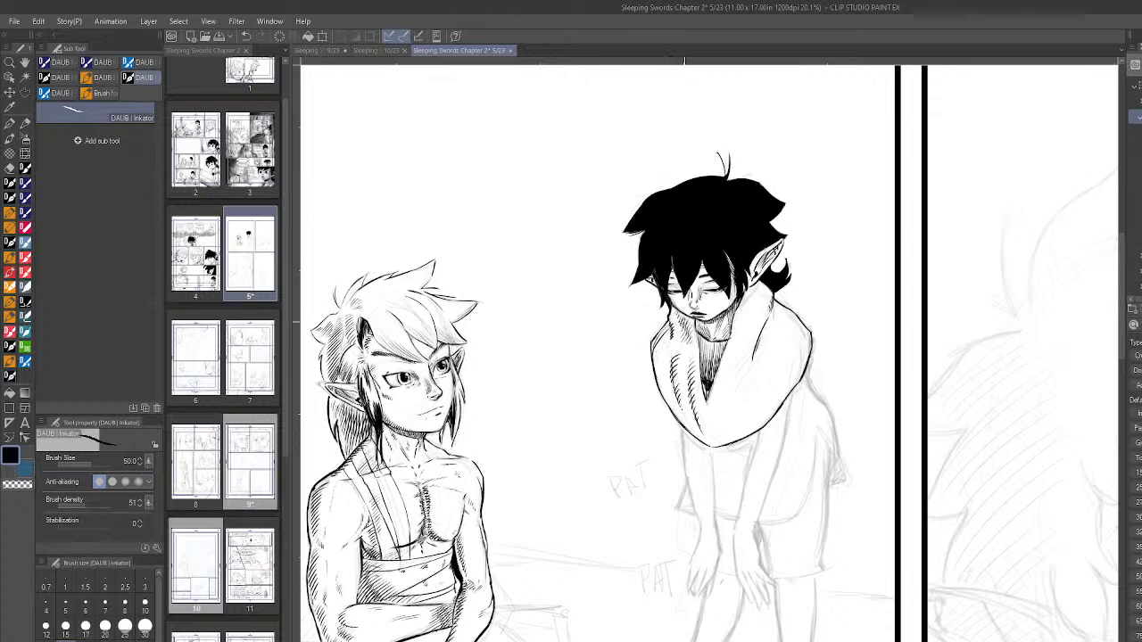
# - Set the brush size to 30 and shade the scarf's near half with diagonal hatching down to its lower tip
pyautogui.click(144, 629)
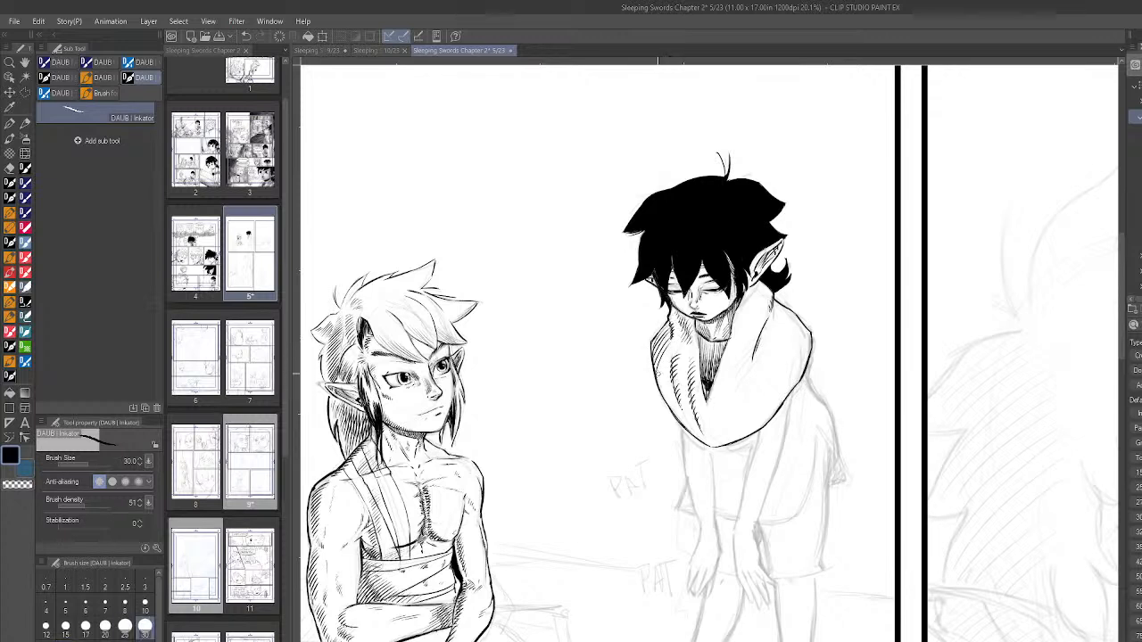
pyautogui.moveTo(674, 361); pyautogui.dragTo(663, 377)
pyautogui.moveTo(670, 372); pyautogui.dragTo(669, 407)
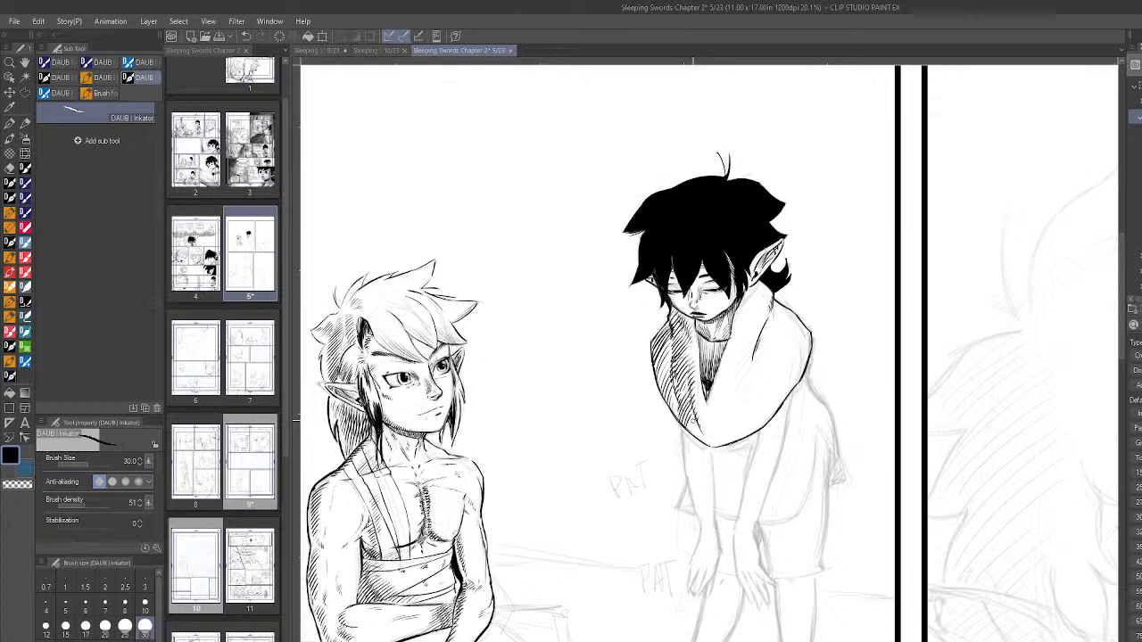
pyautogui.moveTo(694, 424); pyautogui.dragTo(699, 437)
# - Try hatching beside the fold line on the scarf's far half, check it mirrored, and undo the last stroke
pyautogui.press('-')
pyautogui.press('-')
pyautogui.press('-')
pyautogui.press('-')
pyautogui.press('-')
pyautogui.press('-')
pyautogui.press('-')
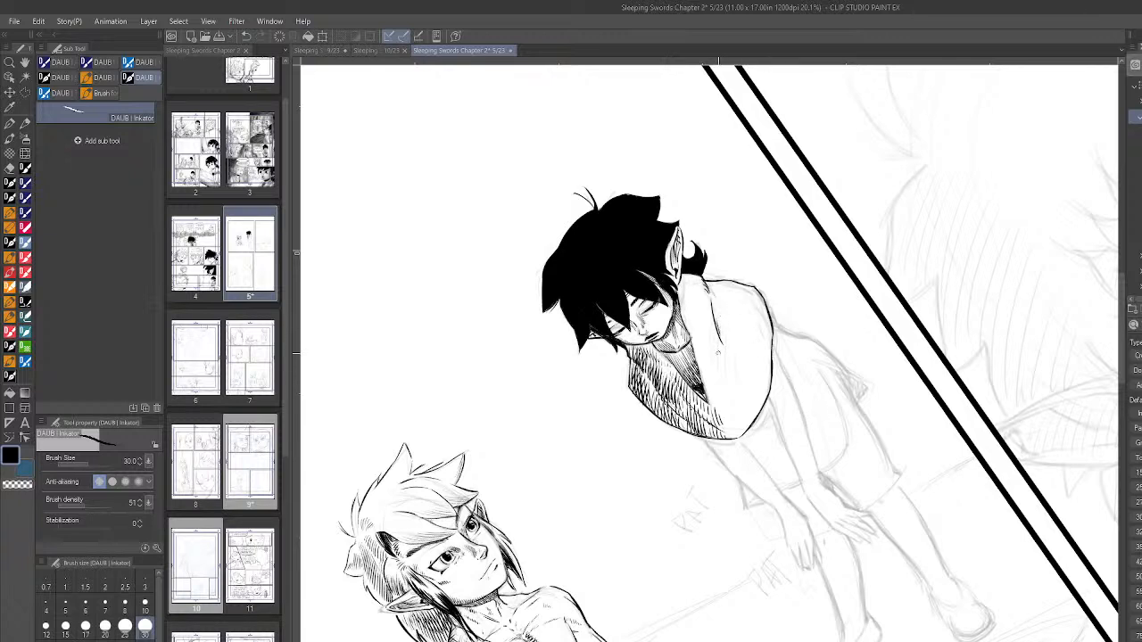
pyautogui.moveTo(711, 325); pyautogui.dragTo(726, 361)
pyautogui.press('h')
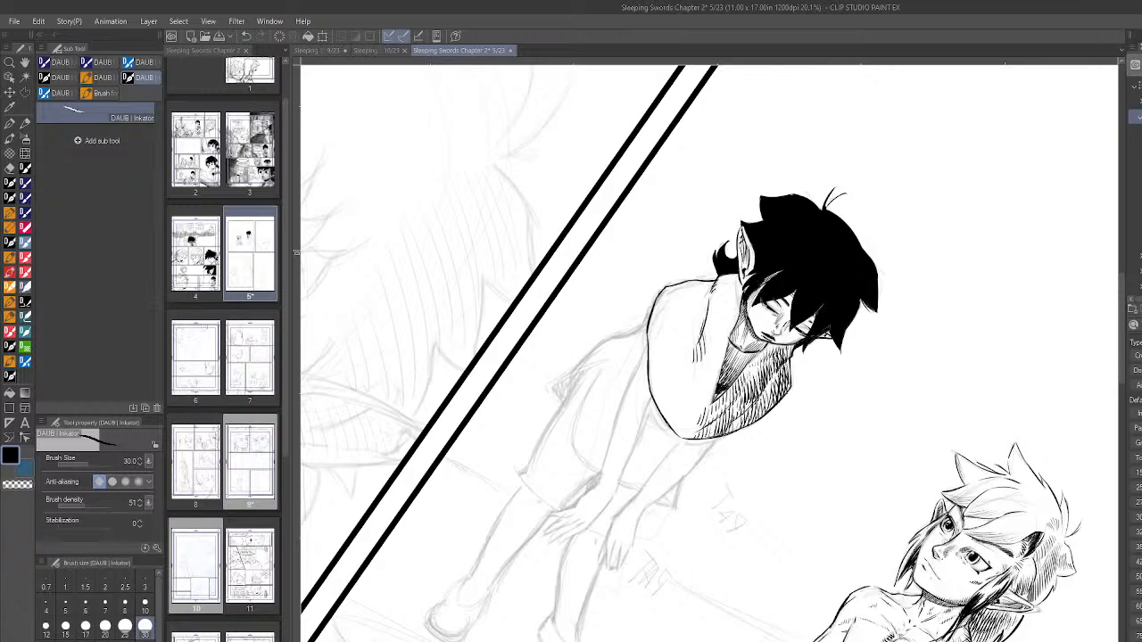
pyautogui.press('h')
pyautogui.press('r')
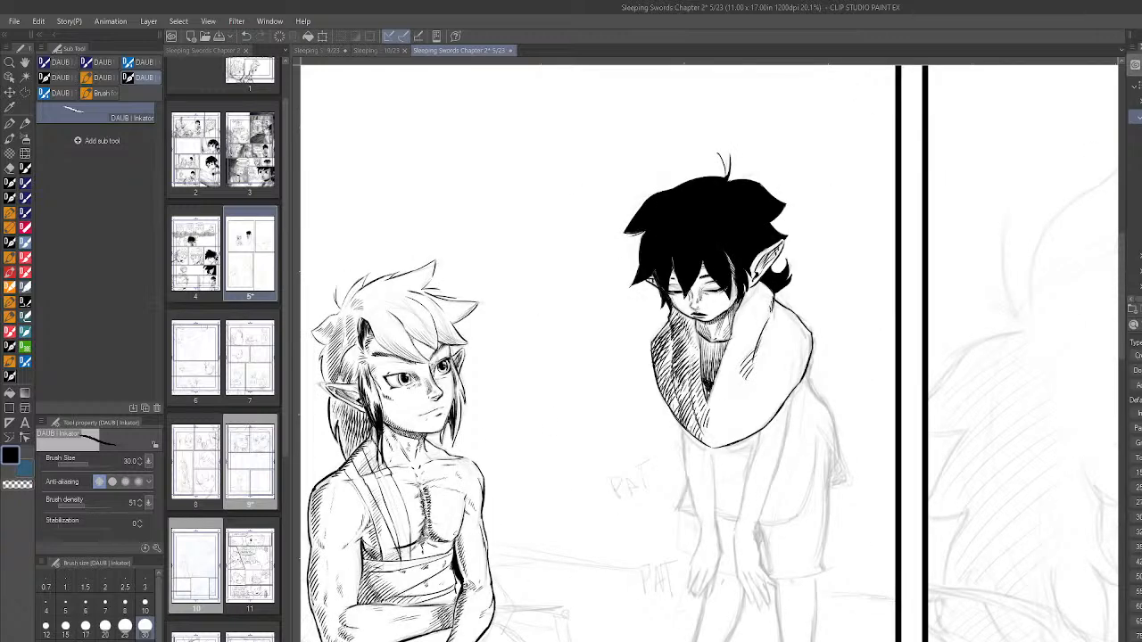
pyautogui.hotkey('ctrl', 'z')
pyautogui.scroll(-5, 840, 404)
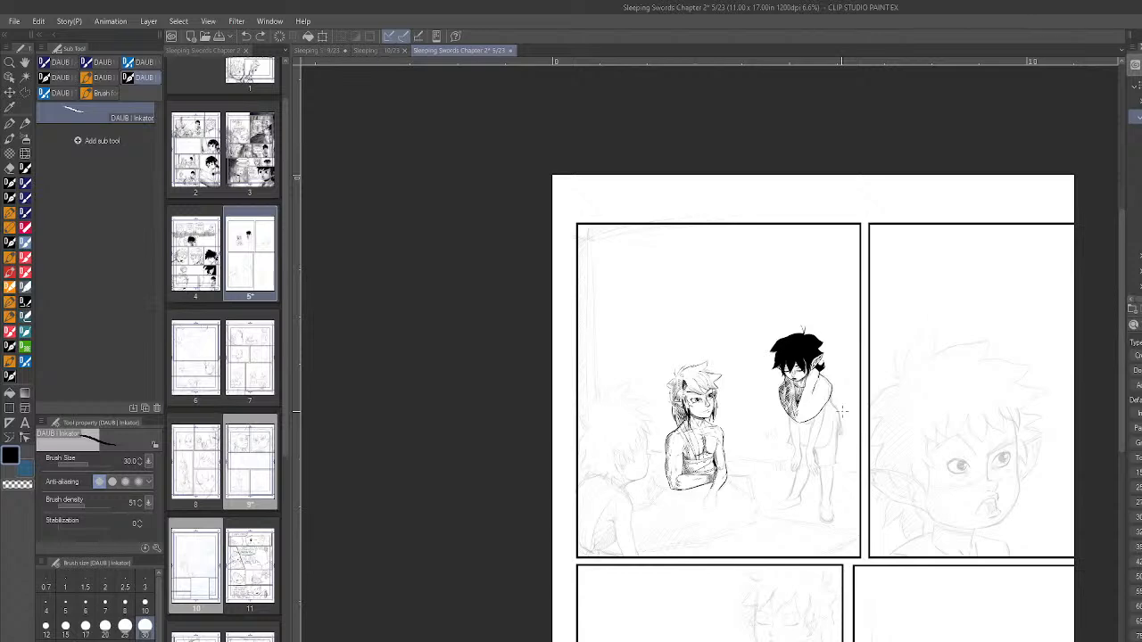
pyautogui.scroll(3, 841, 412)
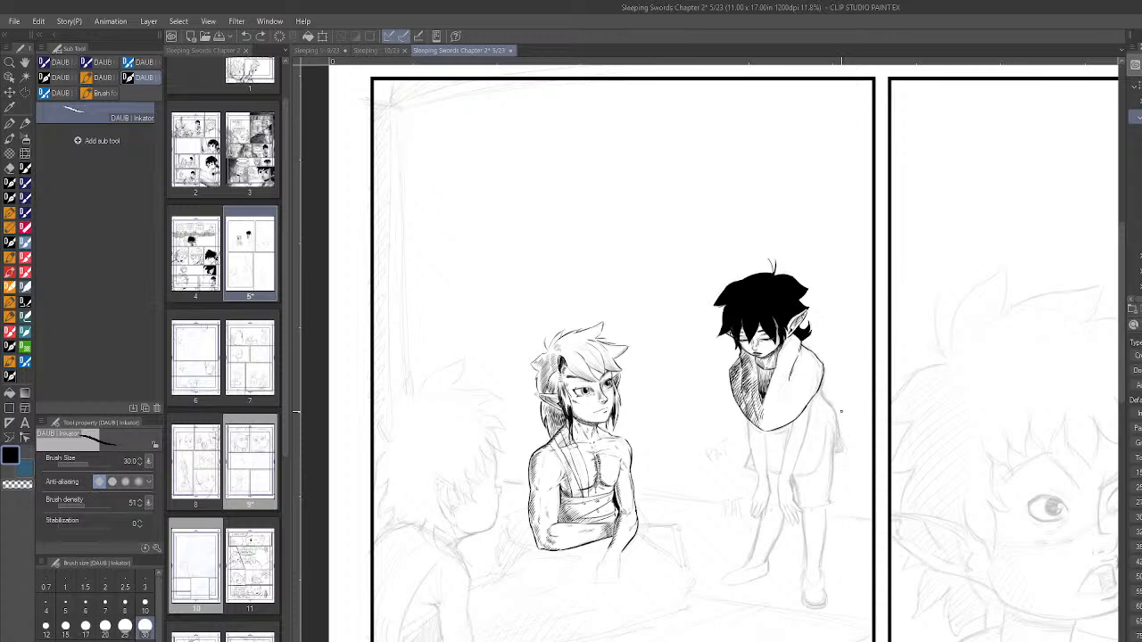
pyautogui.scroll(4, 836, 373)
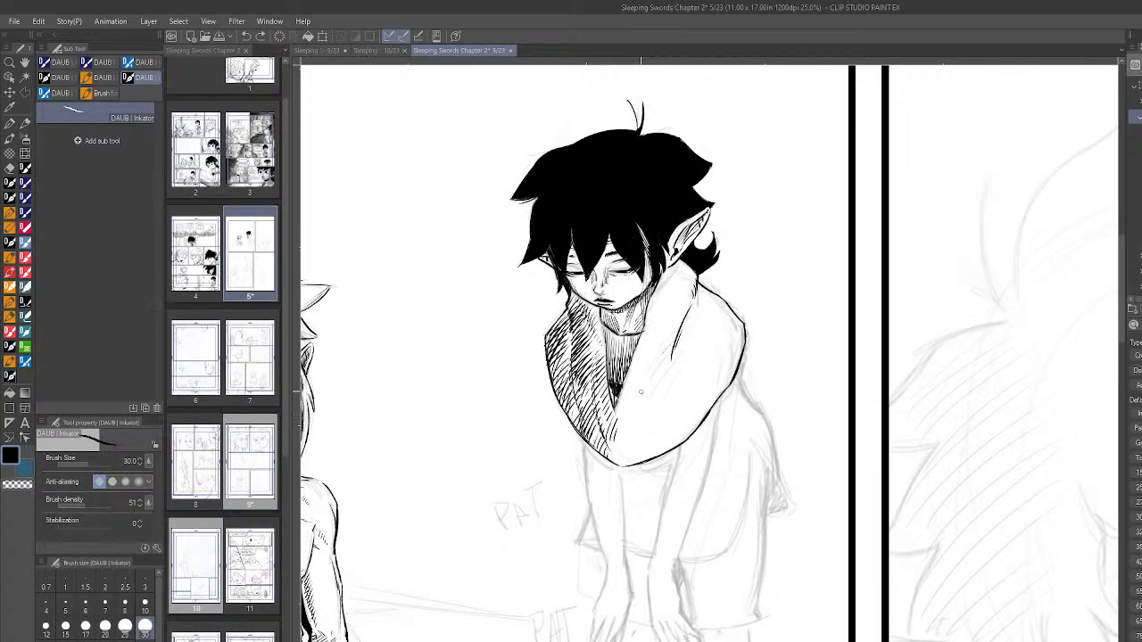
# - Ink long curved fold lines along the scarf's far half and thicken its outer edge near the far shoulder
pyautogui.moveTo(650, 389)
pyautogui.mouseDown()
pyautogui.moveTo(675, 340)
pyautogui.moveTo(659, 375)
pyautogui.mouseUp()
pyautogui.moveTo(639, 457)
pyautogui.mouseDown()
pyautogui.moveTo(700, 403)
pyautogui.moveTo(658, 443)
pyautogui.moveTo(690, 424)
pyautogui.moveTo(680, 427)
pyautogui.moveTo(738, 332)
pyautogui.mouseUp()
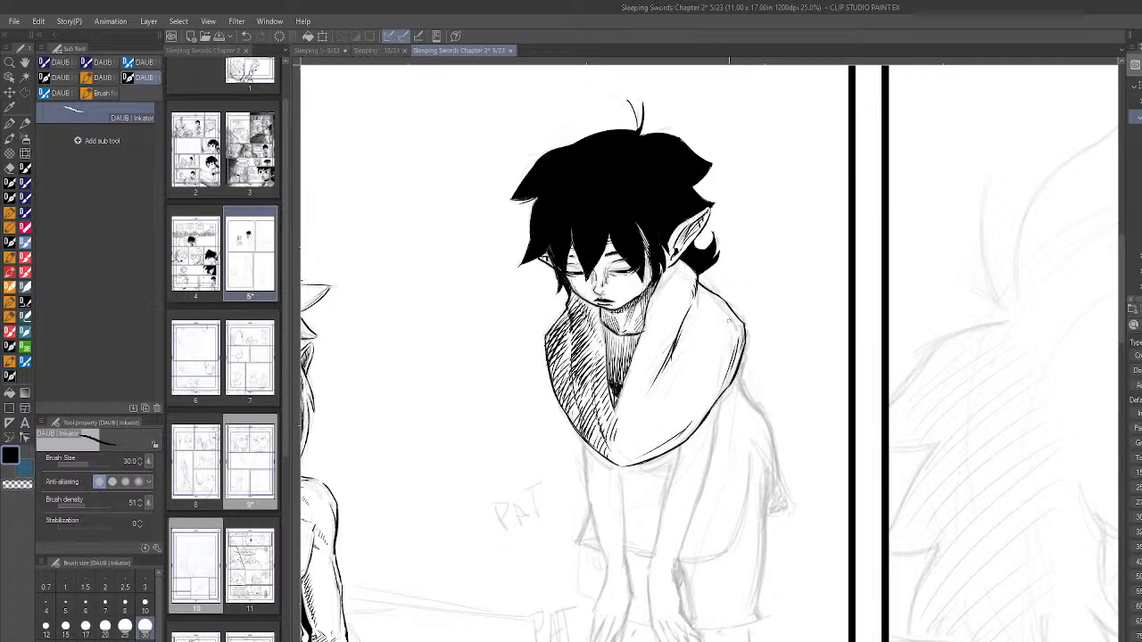
pyautogui.moveTo(704, 288); pyautogui.dragTo(729, 312)
pyautogui.moveTo(643, 429); pyautogui.dragTo(704, 347)
pyautogui.scroll(-4, 828, 417)
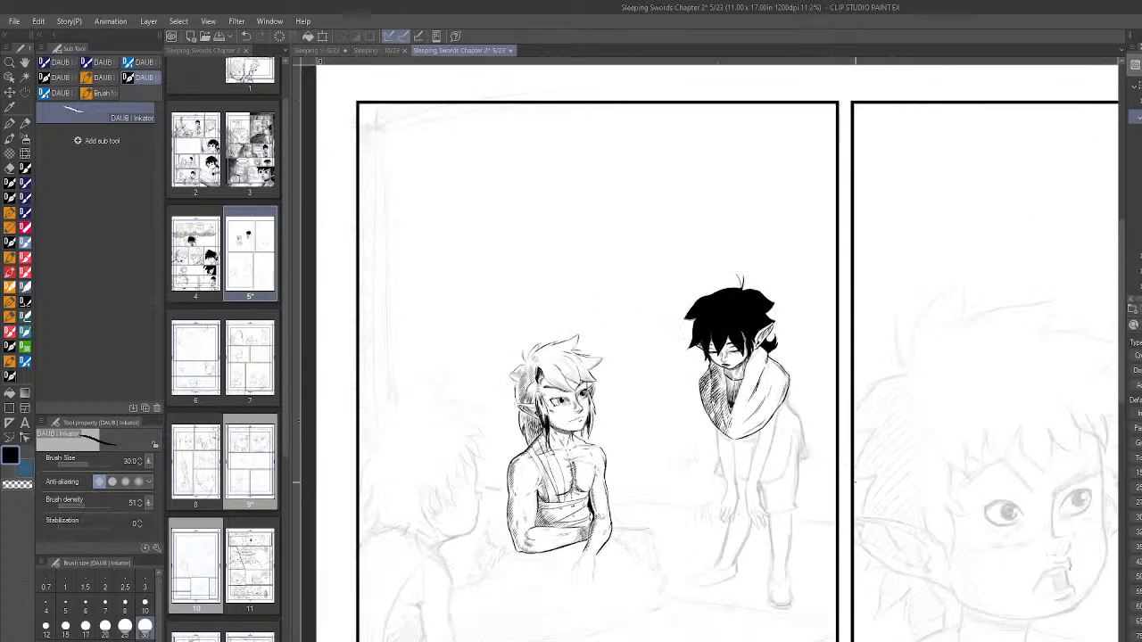
pyautogui.scroll(2, 846, 533)
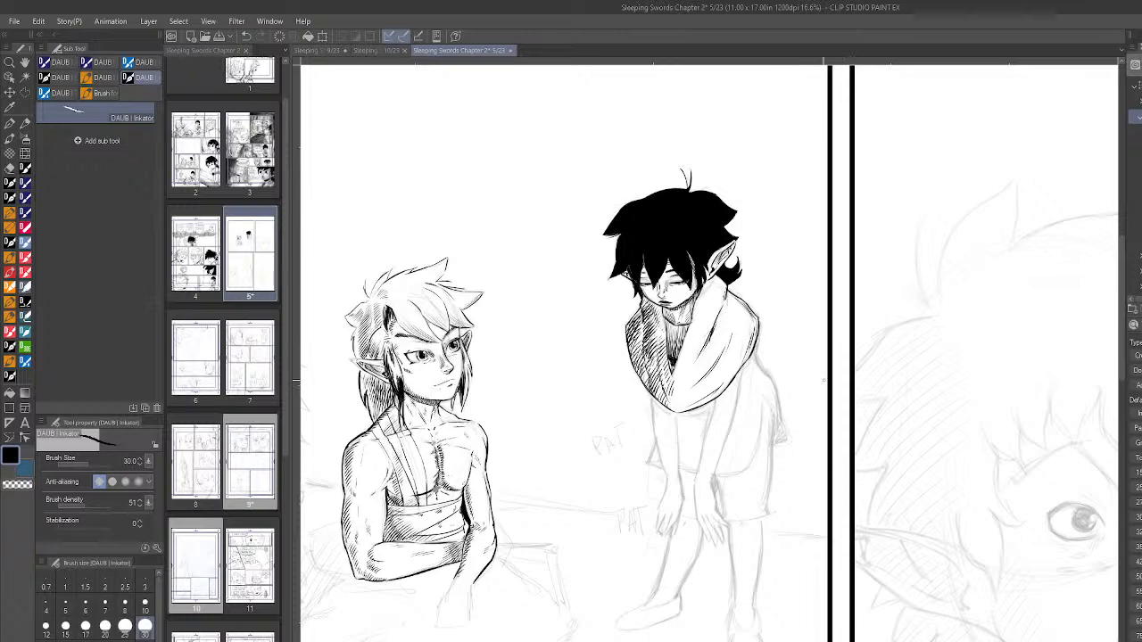
pyautogui.scroll(-1, 798, 418)
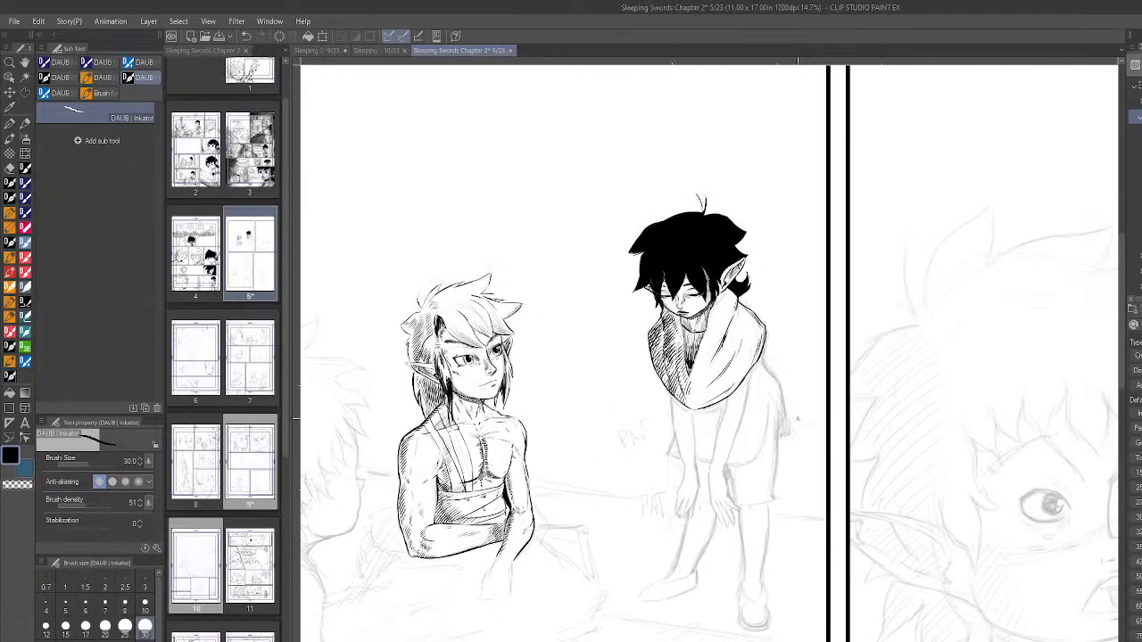
pyautogui.scroll(2, 757, 312)
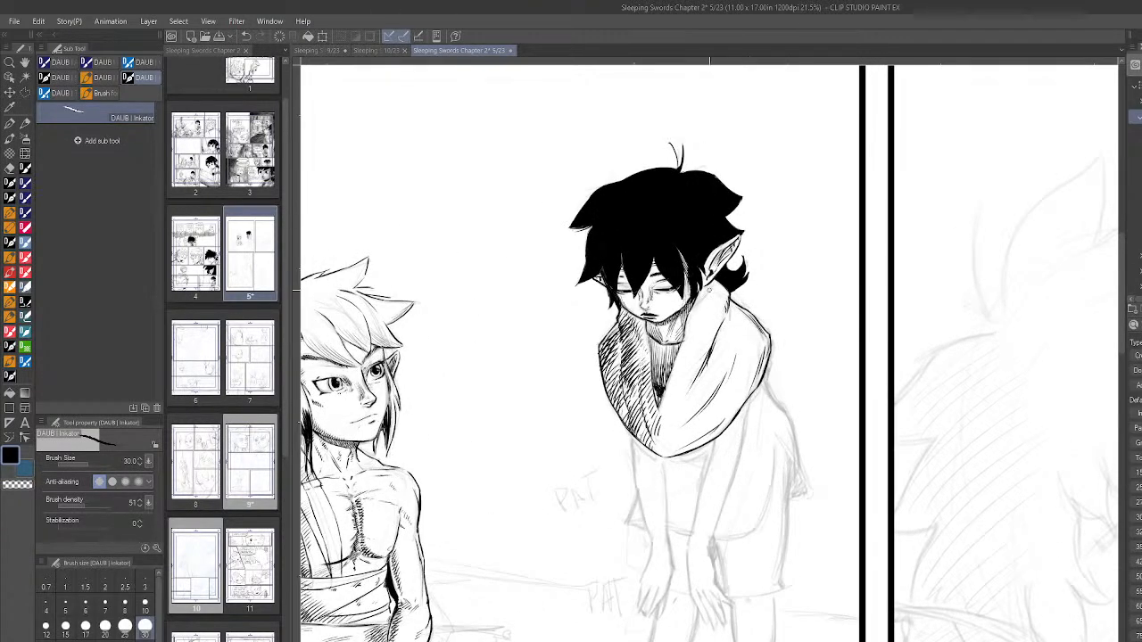
# - Hatch short strokes on the scarf's far half, beside the neck and around the lower tip and bottom edge
pyautogui.moveTo(699, 299)
pyautogui.mouseDown()
pyautogui.moveTo(713, 299)
pyautogui.moveTo(707, 322)
pyautogui.mouseUp()
pyautogui.moveTo(660, 436); pyautogui.dragTo(654, 446)
pyautogui.moveTo(664, 436); pyautogui.dragTo(660, 454)
pyautogui.moveTo(670, 443); pyautogui.dragTo(664, 454)
pyautogui.moveTo(674, 444)
pyautogui.mouseDown()
pyautogui.moveTo(665, 453)
pyautogui.moveTo(677, 451)
pyautogui.mouseUp()
pyautogui.moveTo(671, 421)
pyautogui.mouseDown()
pyautogui.moveTo(663, 437)
pyautogui.moveTo(667, 416)
pyautogui.mouseUp()
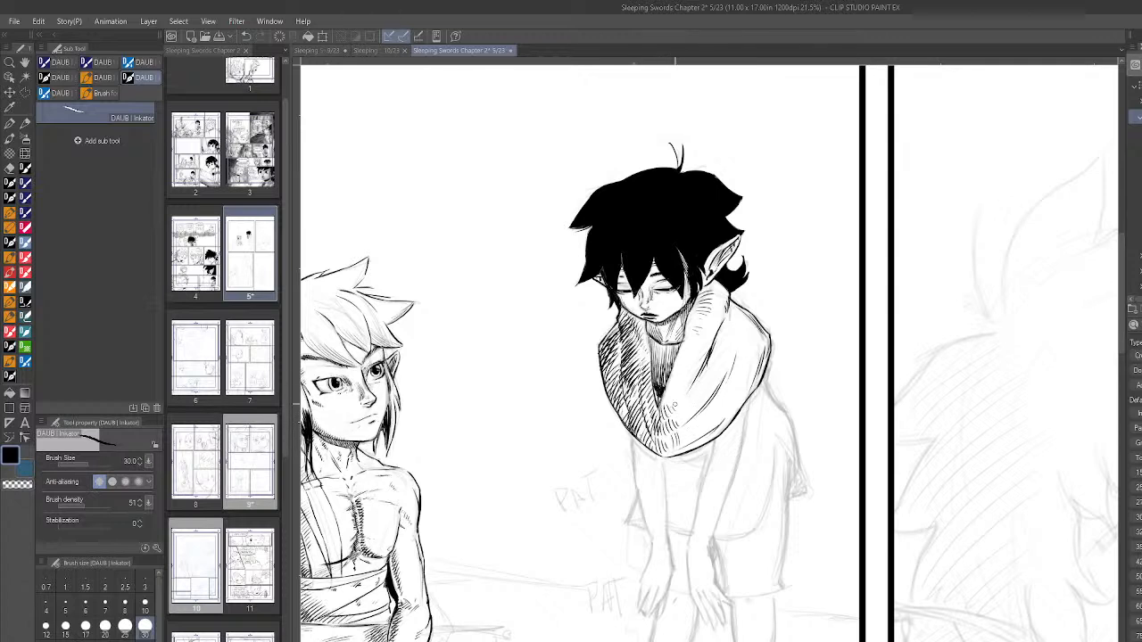
pyautogui.scroll(-3, 679, 409)
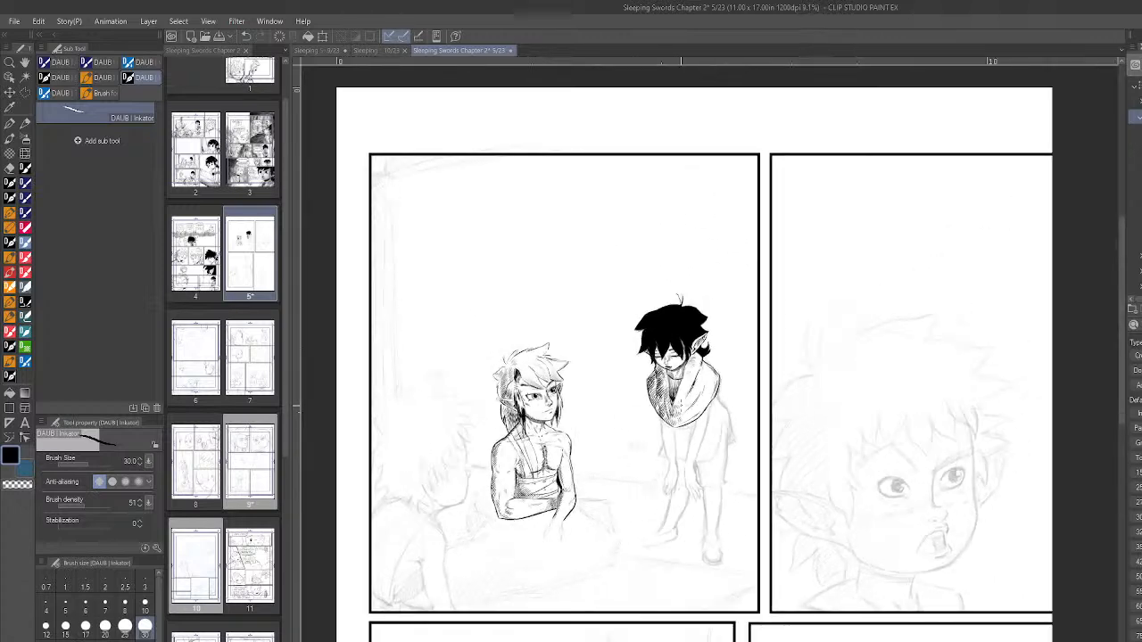
pyautogui.scroll(4, 679, 407)
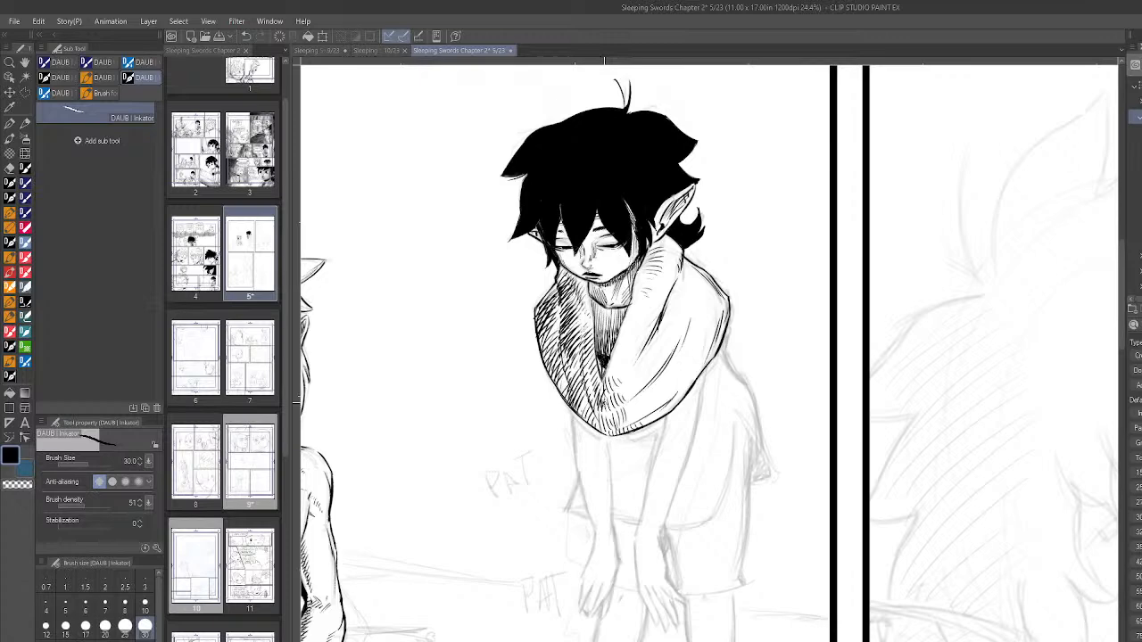
pyautogui.scroll(2, 608, 407)
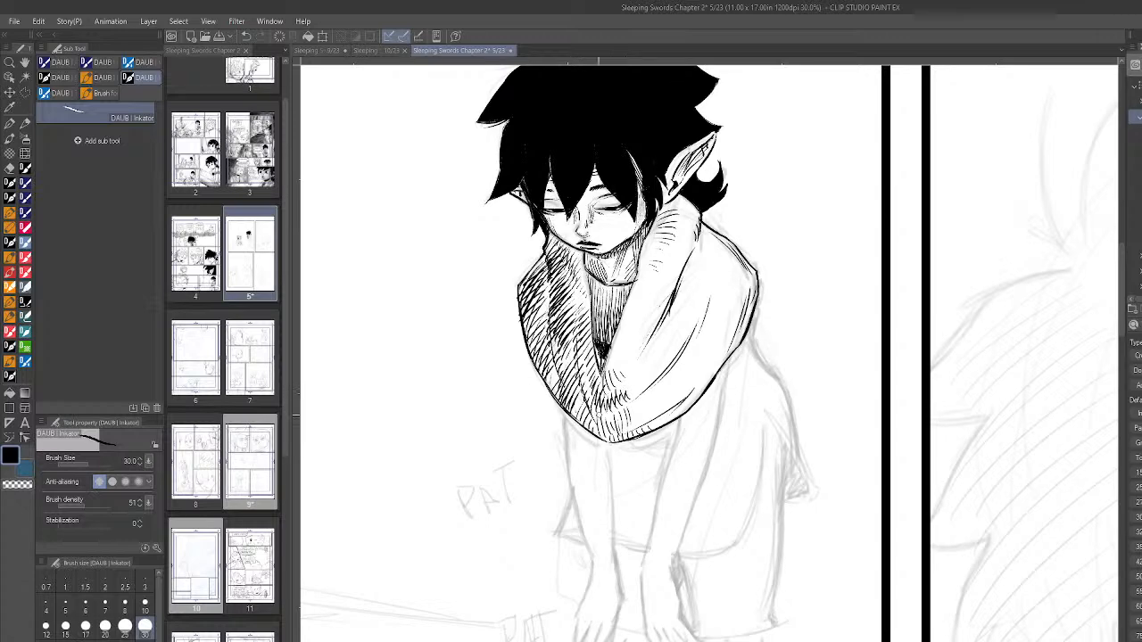
pyautogui.moveTo(603, 427); pyautogui.dragTo(632, 407)
# - Outline the narrow band beneath the scarf's lower tip and fill it with dense hatching
pyautogui.scroll(-4, 774, 455)
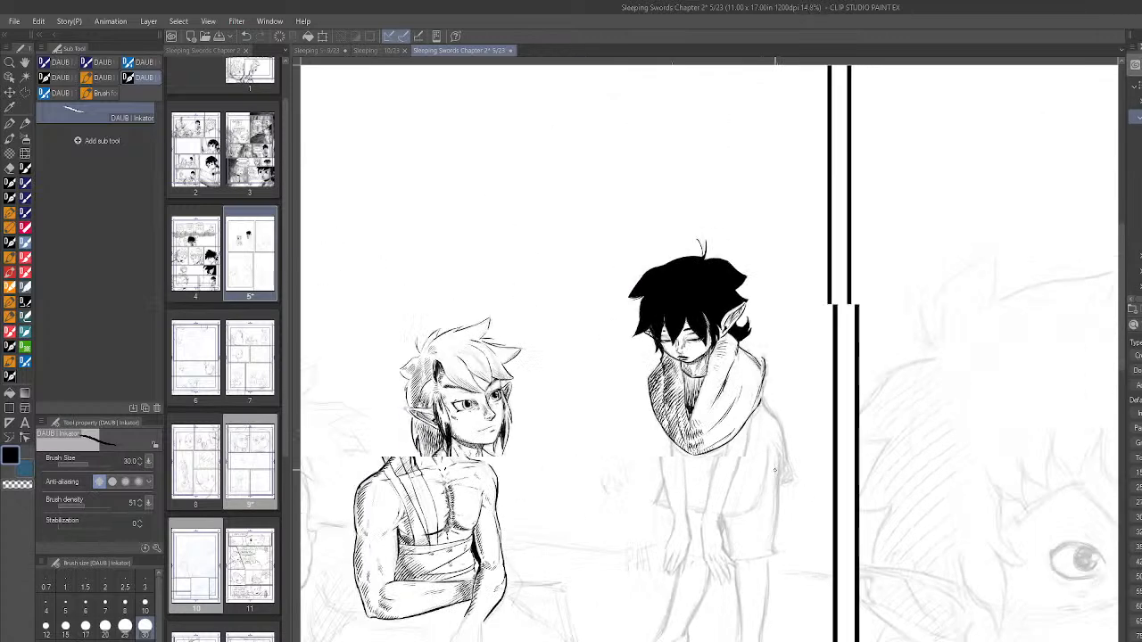
pyautogui.scroll(3, 809, 495)
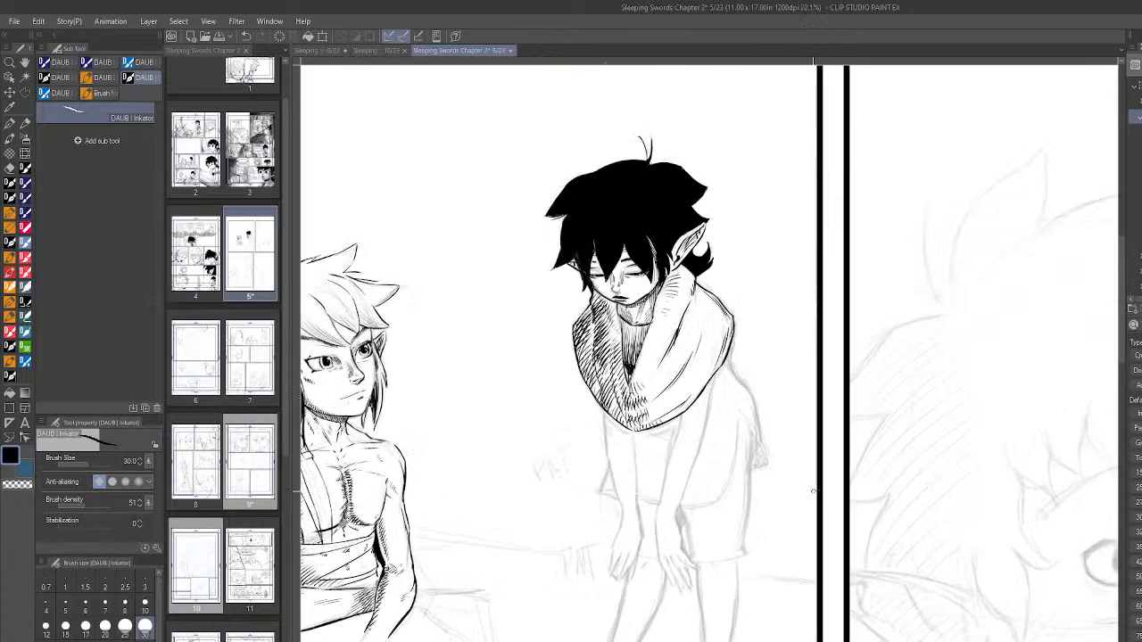
pyautogui.scroll(2, 746, 488)
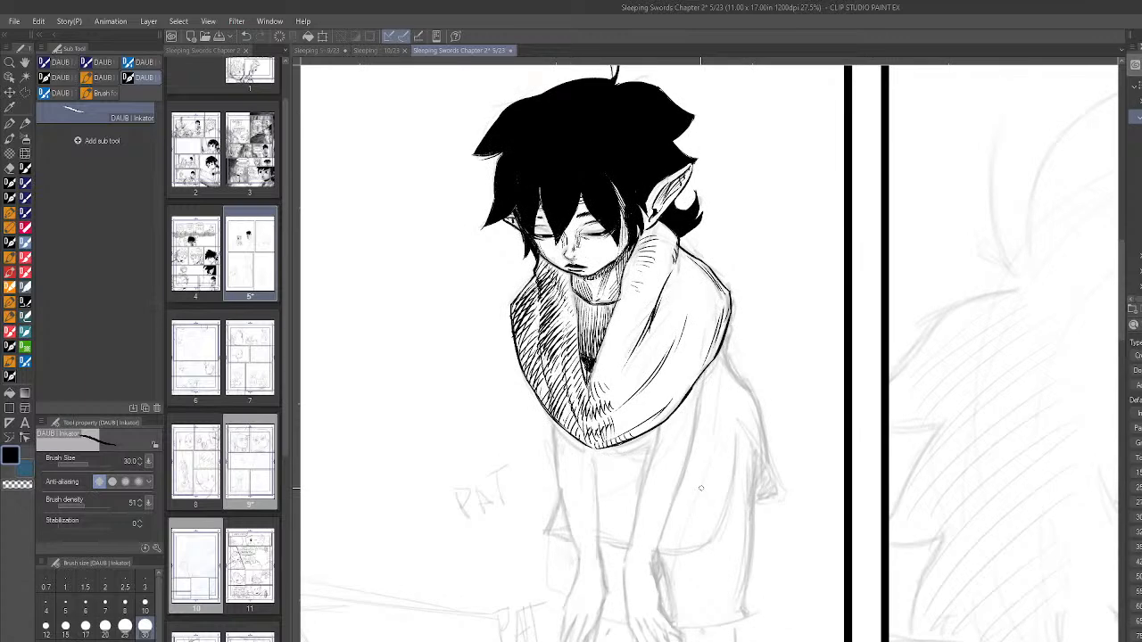
pyautogui.scroll(-3, 765, 446)
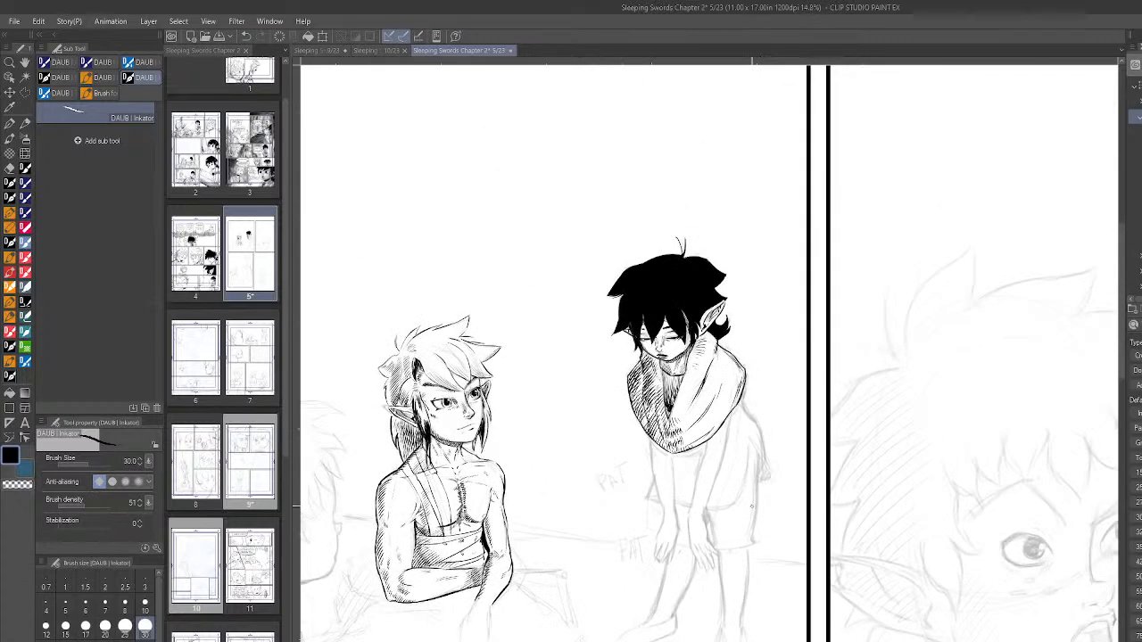
pyautogui.scroll(3, 747, 451)
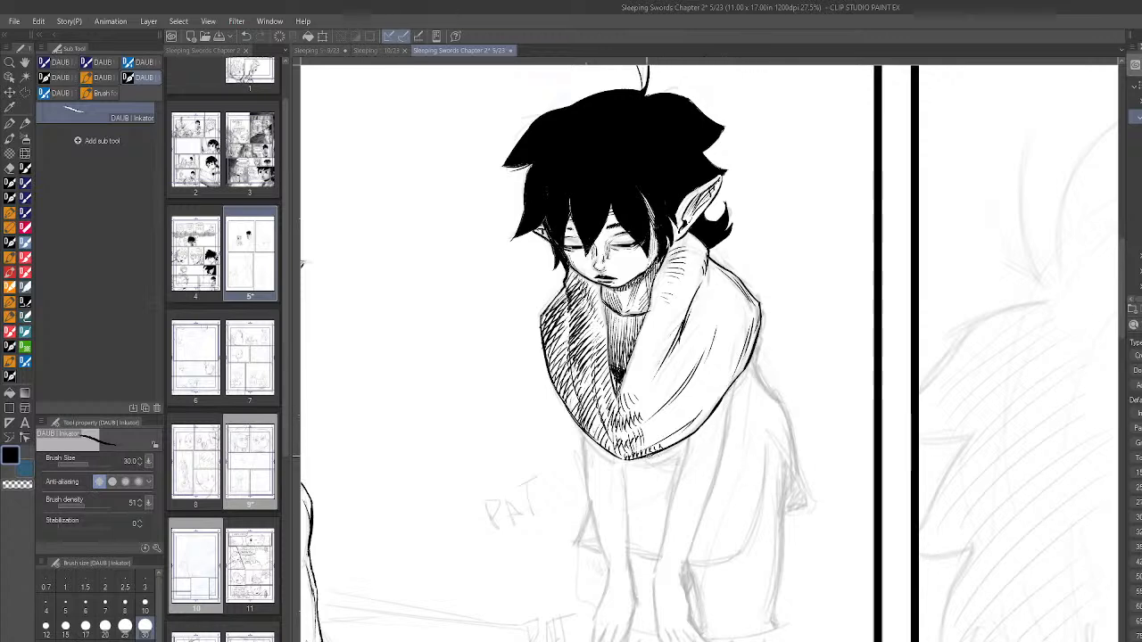
pyautogui.moveTo(662, 457); pyautogui.dragTo(675, 464)
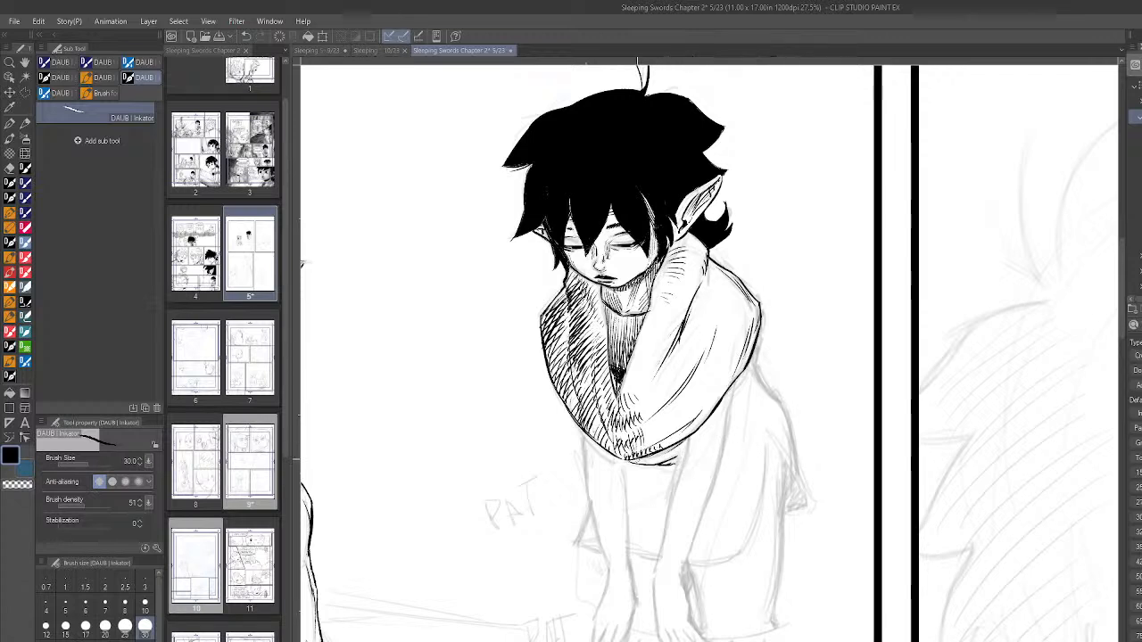
pyautogui.moveTo(652, 452); pyautogui.dragTo(645, 465)
pyautogui.moveTo(658, 454)
pyautogui.mouseDown()
pyautogui.moveTo(650, 463)
pyautogui.moveTo(663, 465)
pyautogui.mouseUp()
pyautogui.moveTo(676, 444)
pyautogui.mouseDown()
pyautogui.moveTo(668, 465)
pyautogui.moveTo(680, 460)
pyautogui.mouseUp()
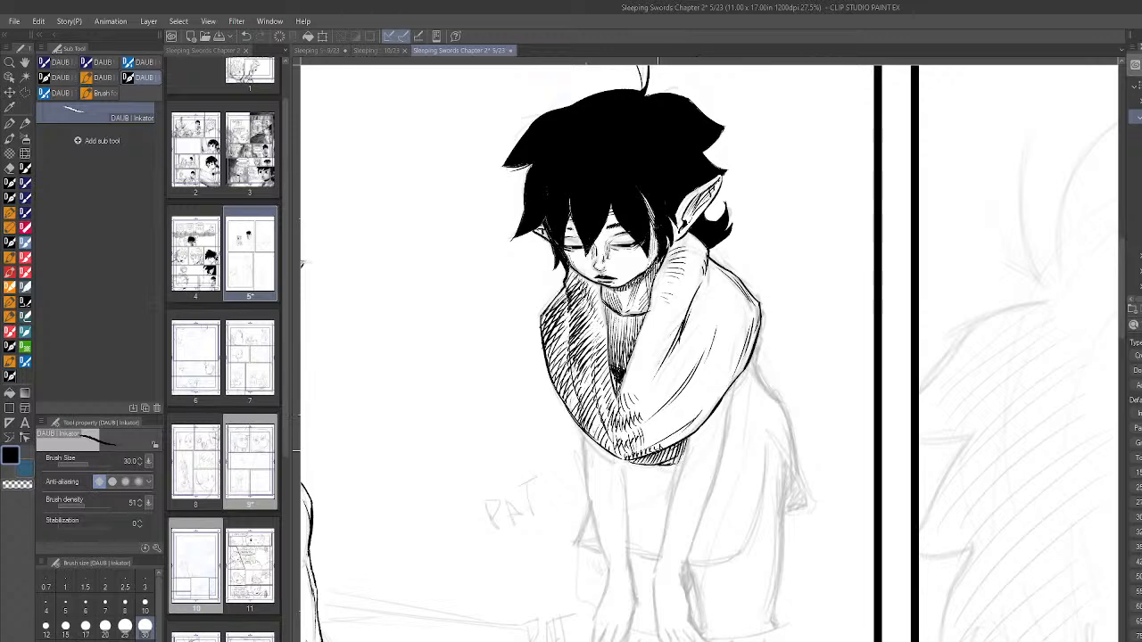
pyautogui.moveTo(649, 455)
pyautogui.mouseDown()
pyautogui.moveTo(640, 463)
pyautogui.moveTo(676, 456)
pyautogui.mouseUp()
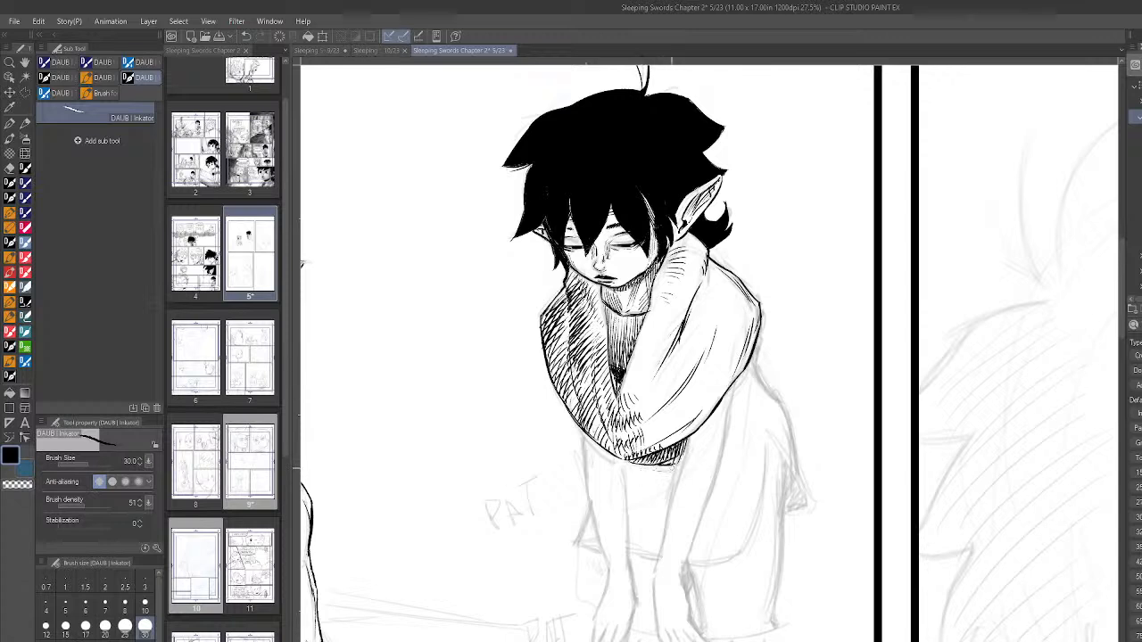
# - Ink the contours of both arms from beneath the scarf down towards the wrists, redrawing the far arm's inner line
pyautogui.moveTo(584, 431); pyautogui.dragTo(608, 570)
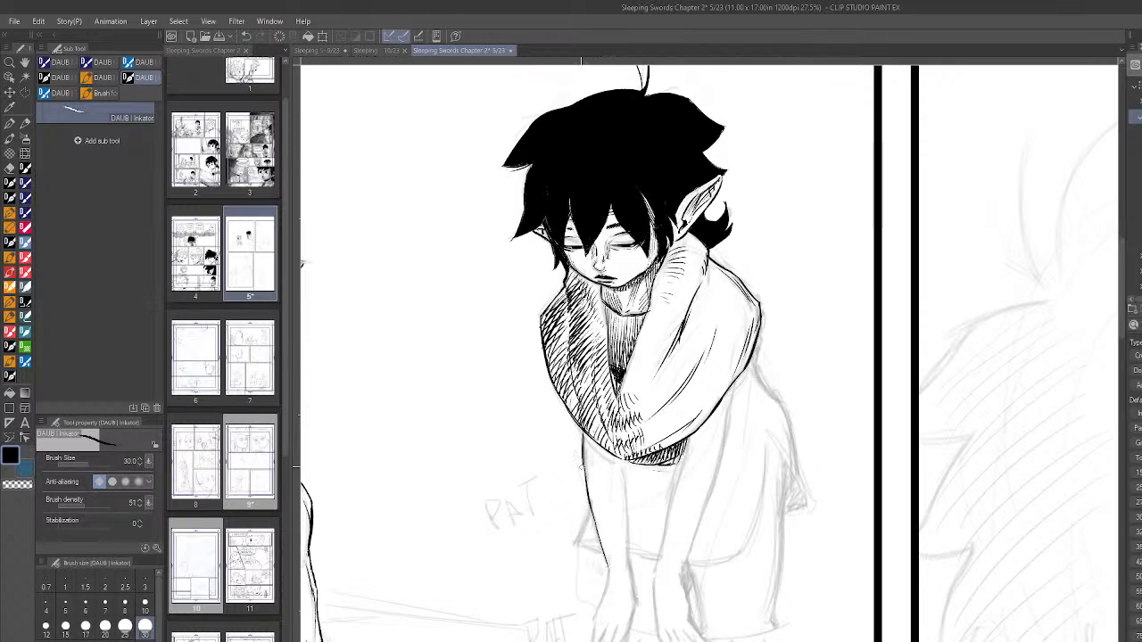
pyautogui.moveTo(625, 493); pyautogui.dragTo(628, 557)
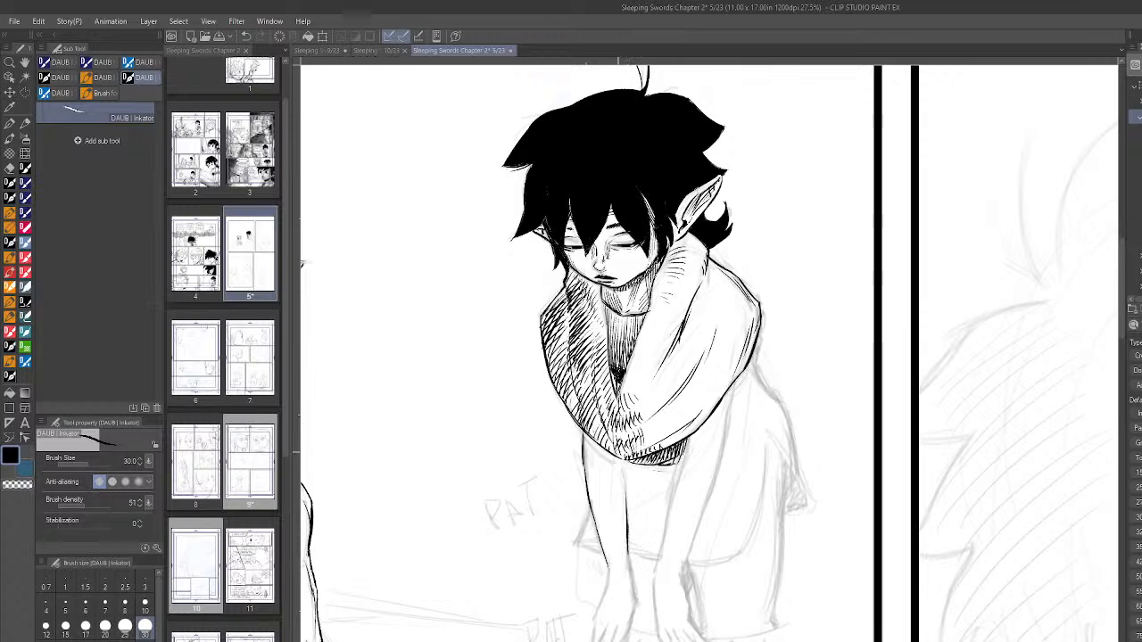
pyautogui.moveTo(623, 459); pyautogui.dragTo(626, 499)
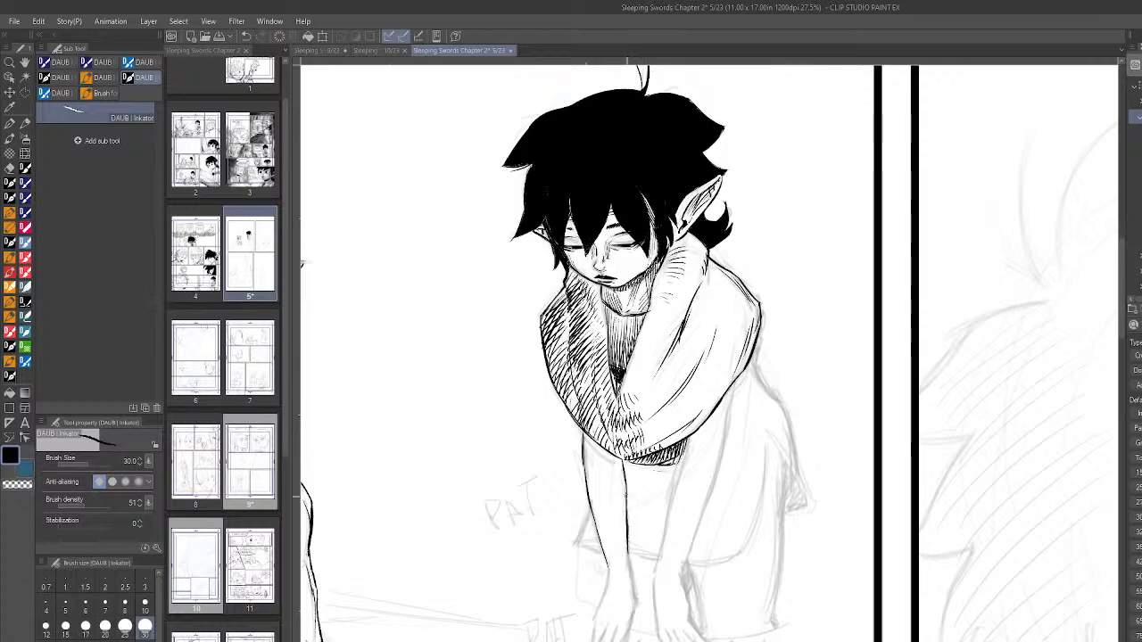
pyautogui.moveTo(655, 571)
pyautogui.mouseDown()
pyautogui.moveTo(681, 480)
pyautogui.moveTo(667, 518)
pyautogui.moveTo(671, 500)
pyautogui.mouseUp()
pyautogui.hotkey('ctrl', 'z')
pyautogui.hotkey('ctrl', 'z')
pyautogui.moveTo(658, 556); pyautogui.dragTo(683, 456)
pyautogui.moveTo(668, 507); pyautogui.dragTo(681, 459)
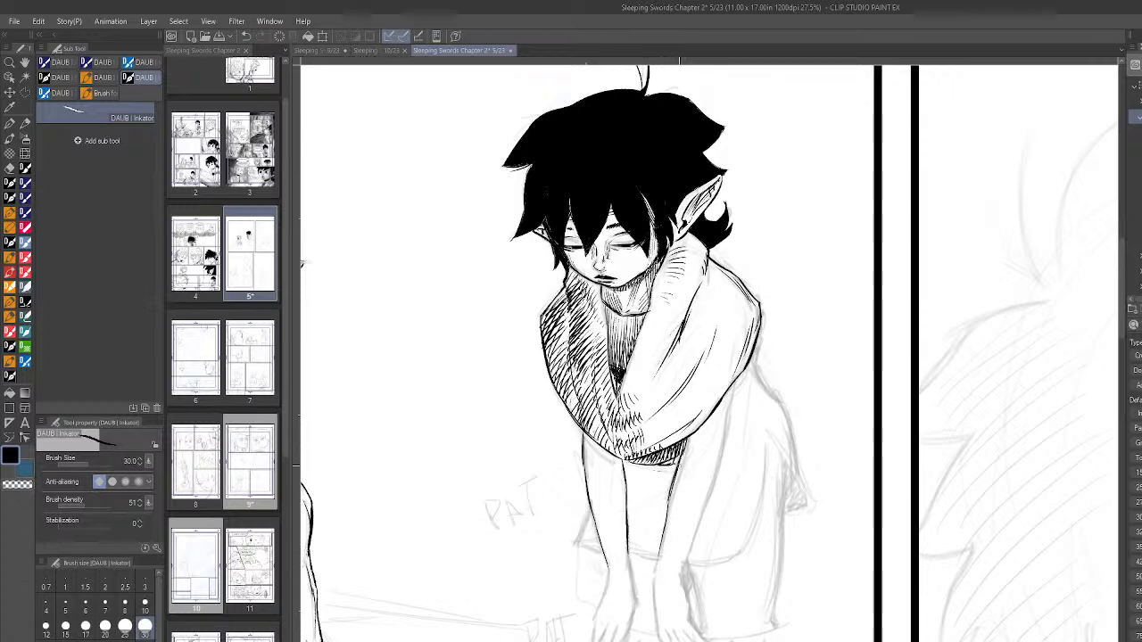
pyautogui.scroll(-1, 674, 473)
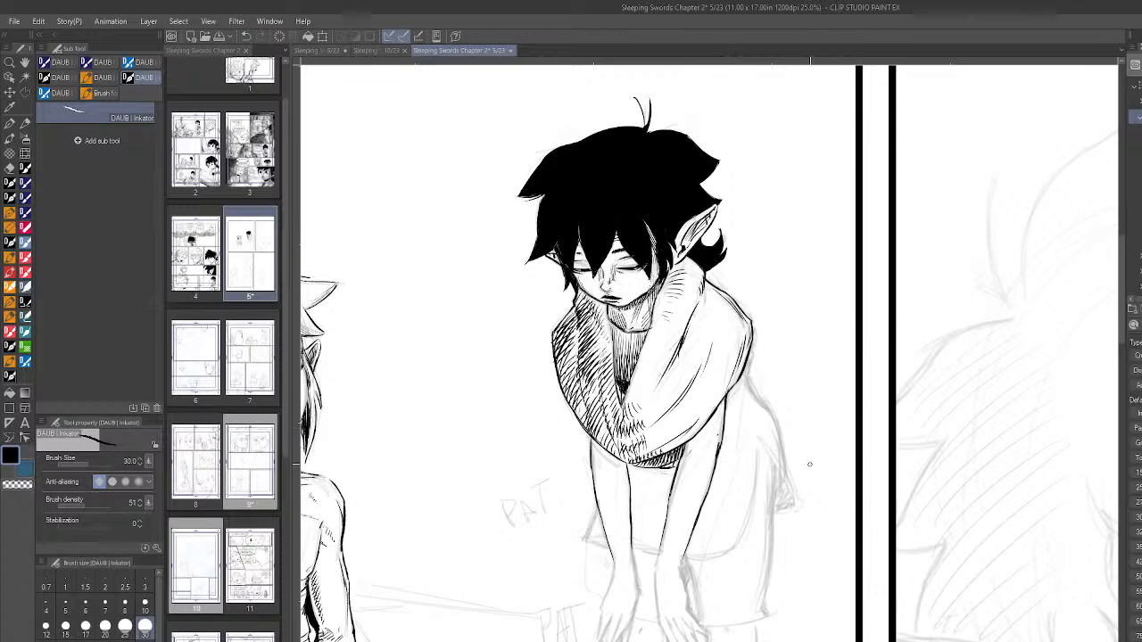
pyautogui.scroll(-2, 808, 463)
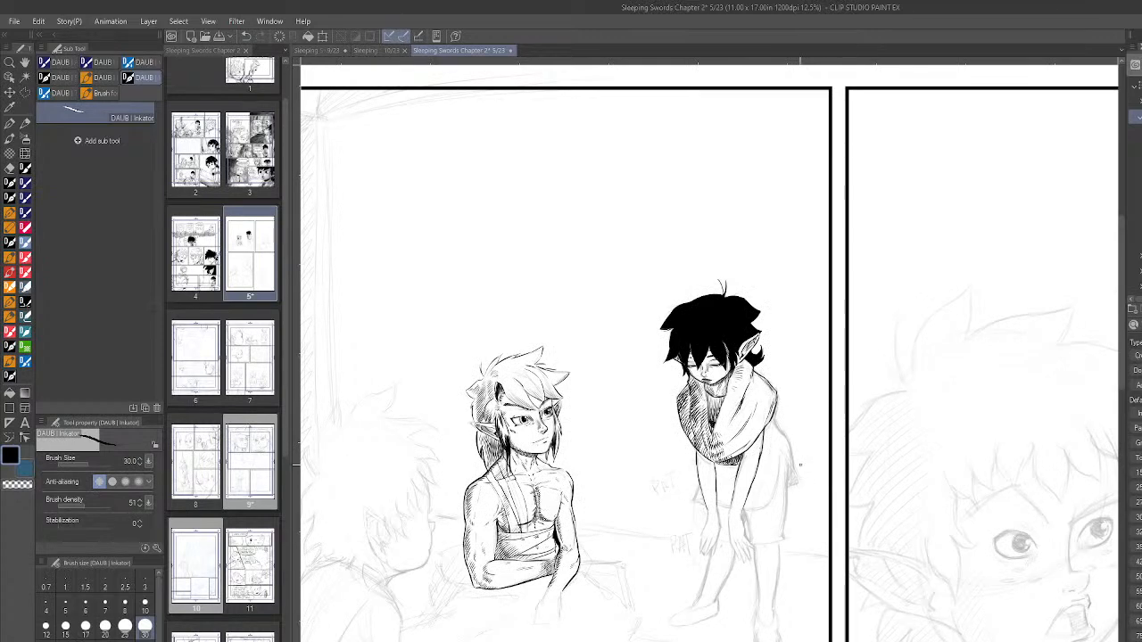
# - Ink the tunic's long vertical fold beside the far arm and its upper back contour below the scarf
pyautogui.scroll(3, 800, 464)
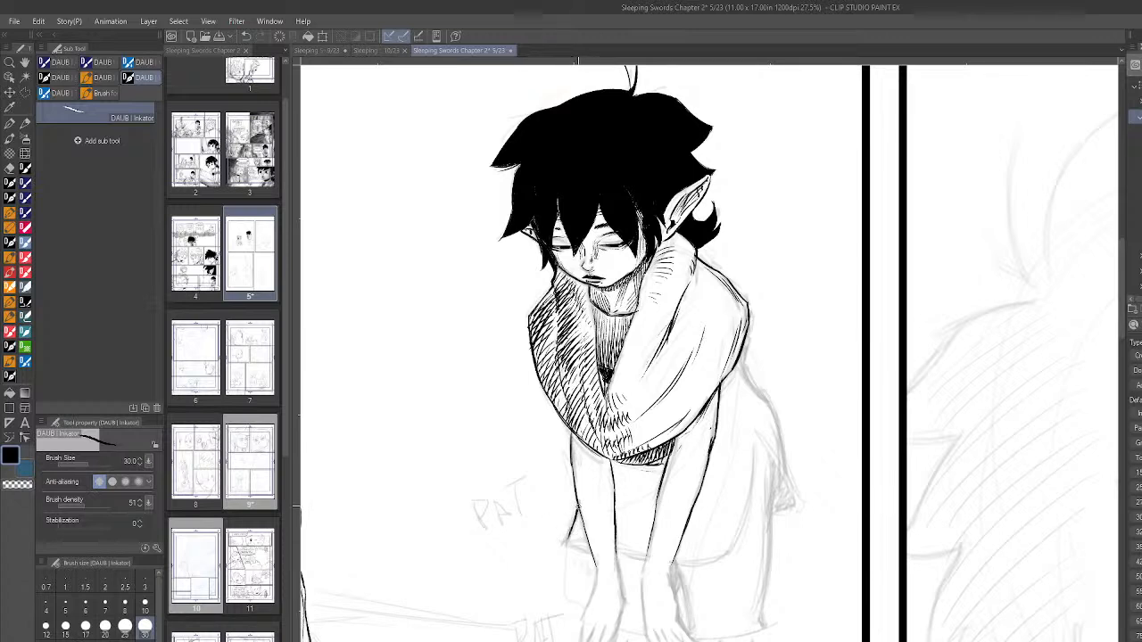
pyautogui.moveTo(756, 432); pyautogui.dragTo(751, 512)
pyautogui.moveTo(755, 448); pyautogui.dragTo(740, 523)
pyautogui.moveTo(745, 366); pyautogui.dragTo(764, 398)
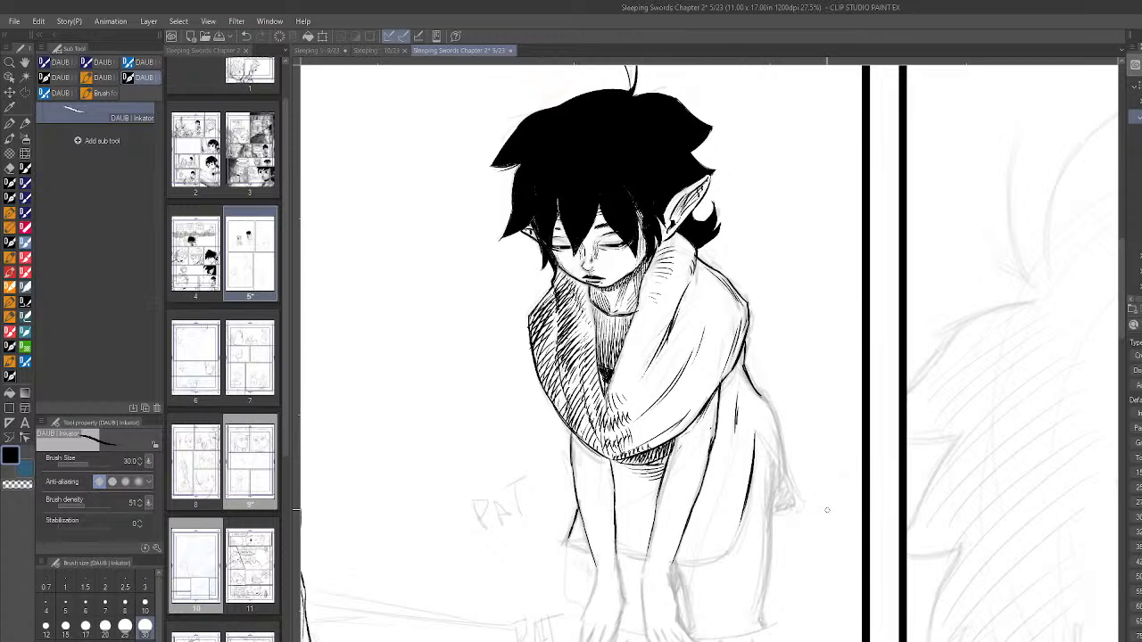
pyautogui.scroll(-3, 773, 434)
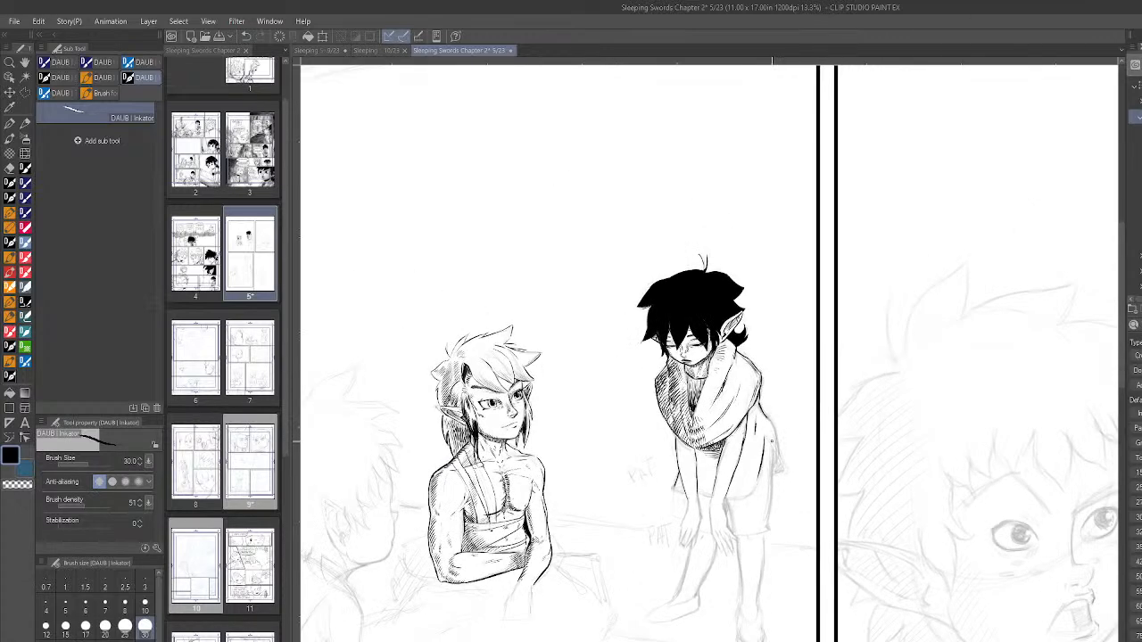
# - Deepen the hatched shadow on the tunic directly beneath the scarf, between the two arms
pyautogui.scroll(3, 699, 348)
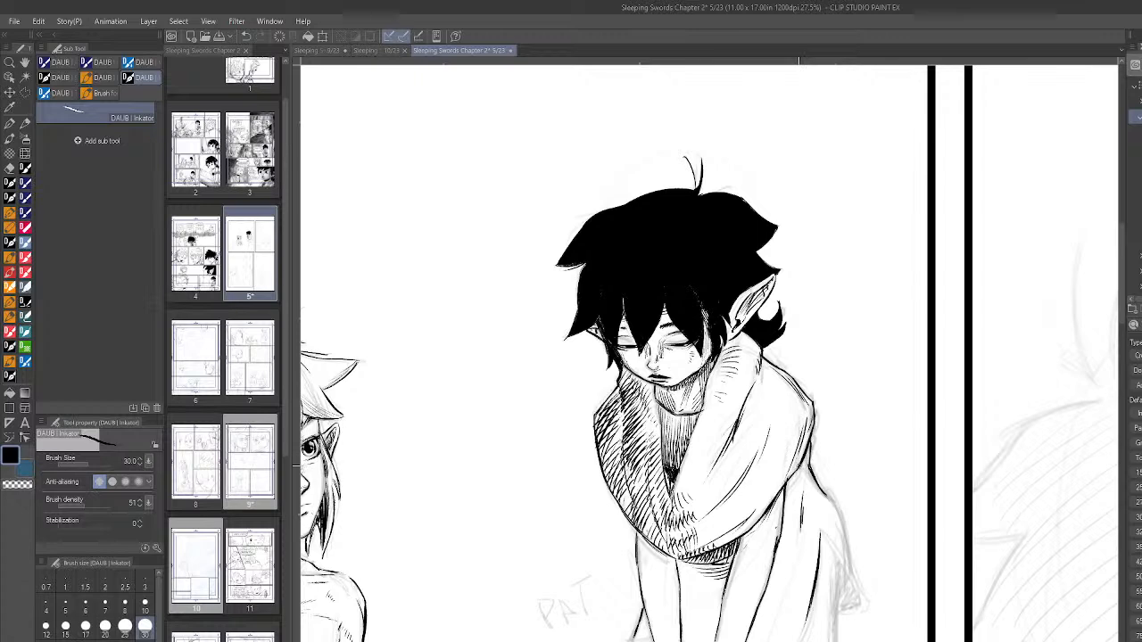
pyautogui.scroll(-2, 799, 476)
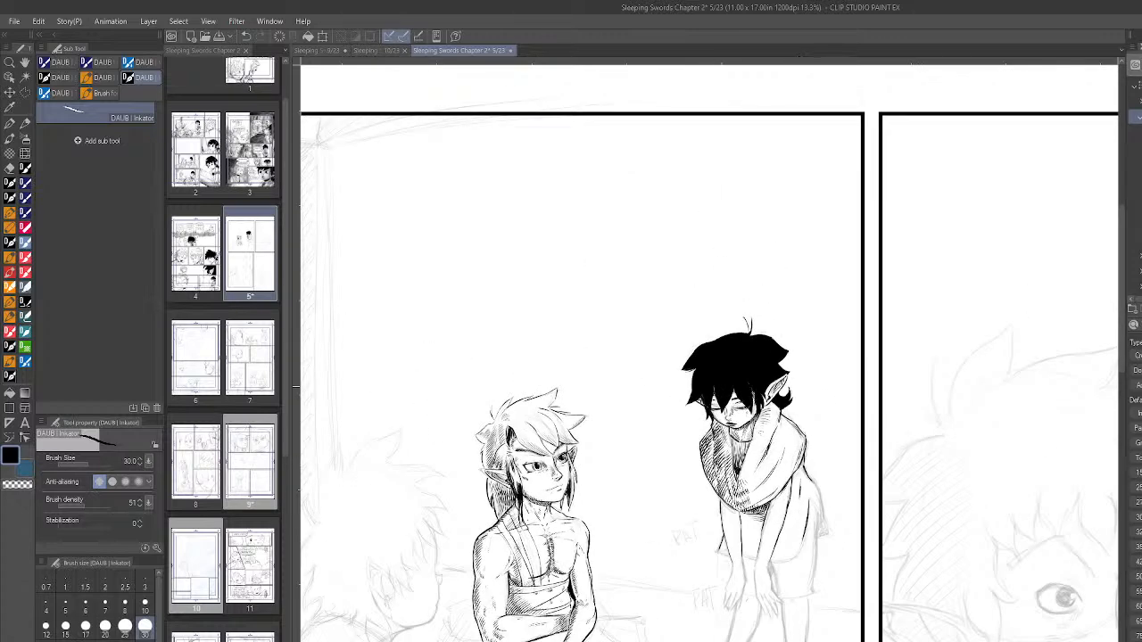
pyautogui.scroll(3, 739, 410)
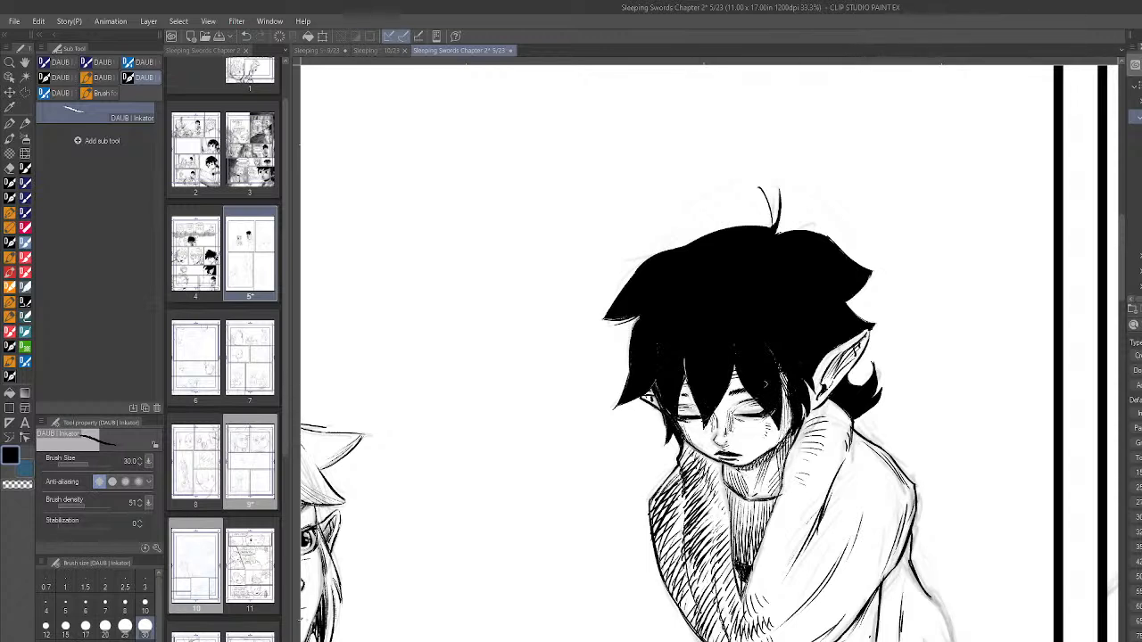
pyautogui.scroll(-3, 883, 450)
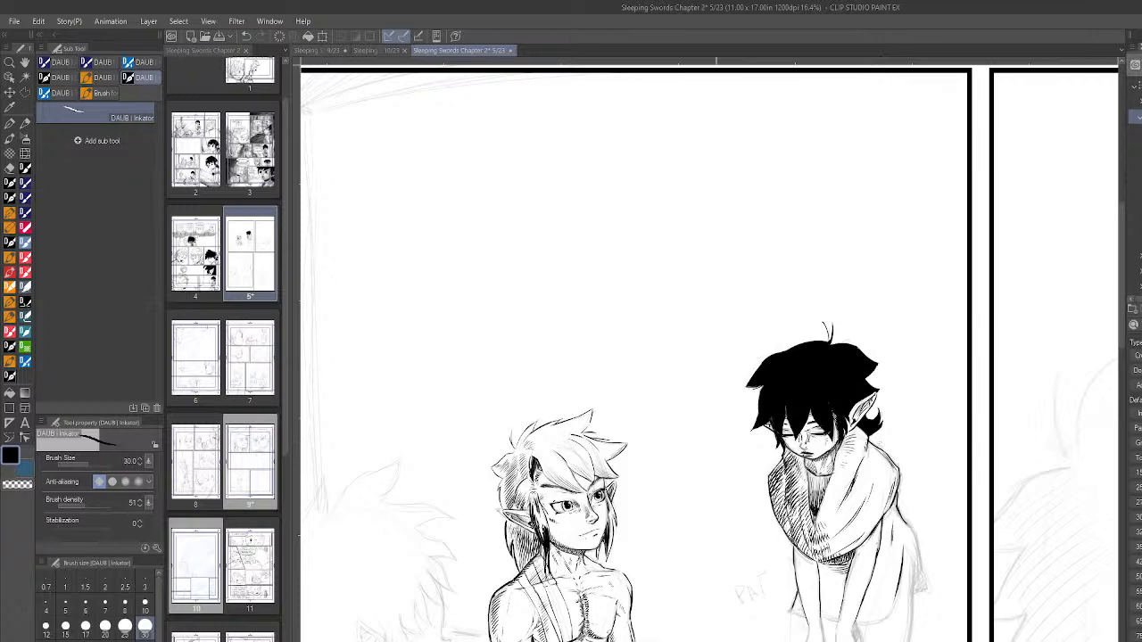
pyautogui.moveTo(975, 375); pyautogui.dragTo(755, 375)
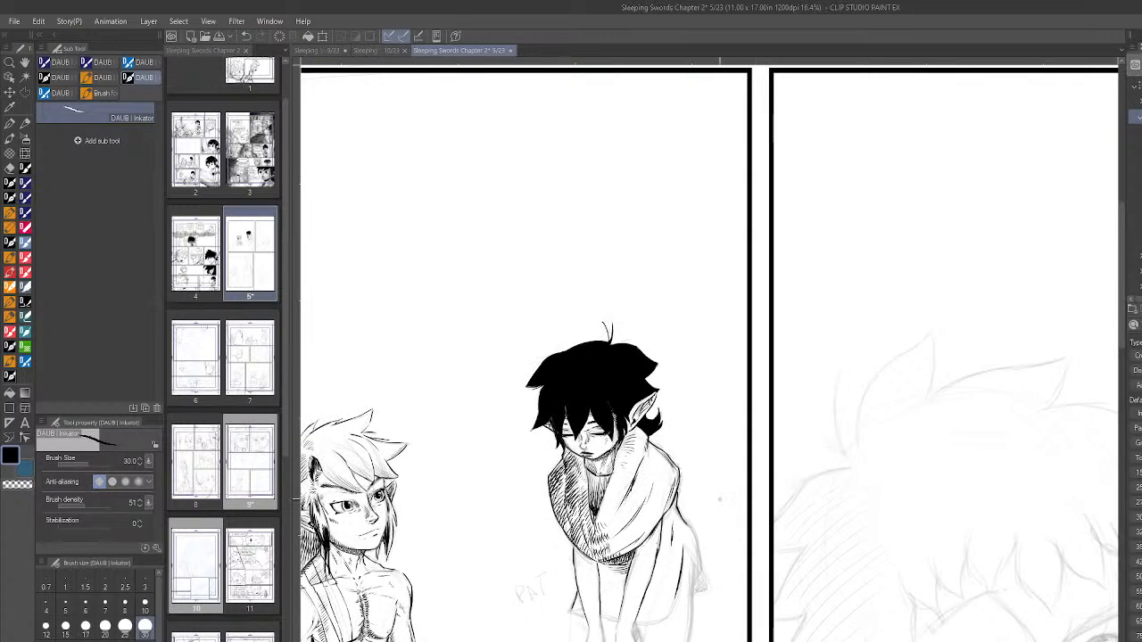
pyautogui.scroll(1, 694, 546)
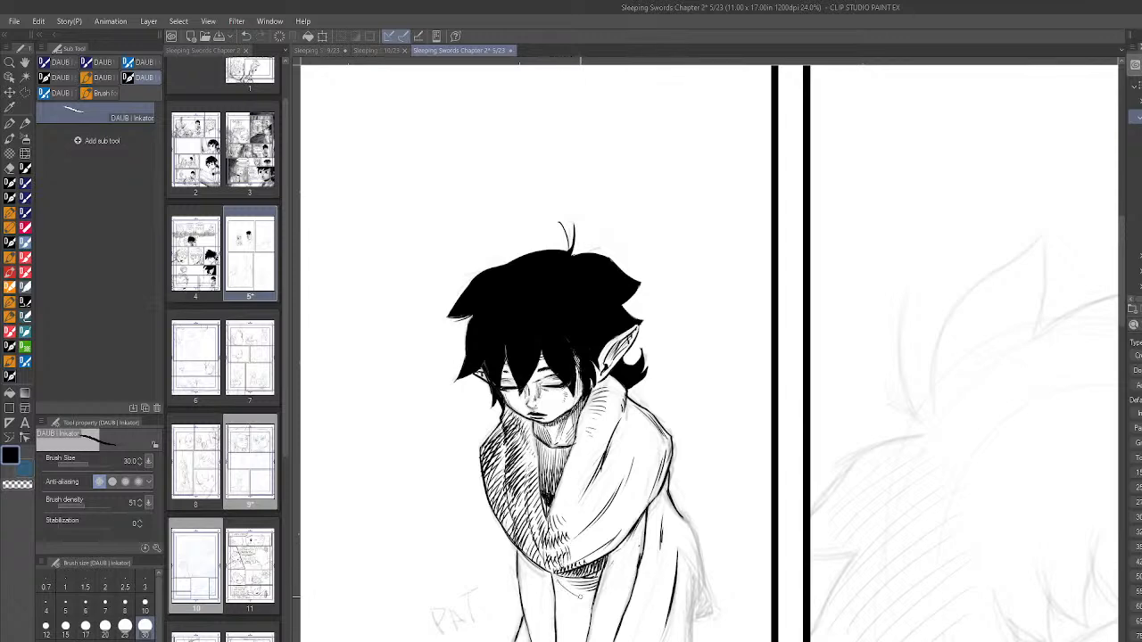
pyautogui.moveTo(564, 580); pyautogui.dragTo(582, 594)
pyautogui.scroll(-1, 572, 588)
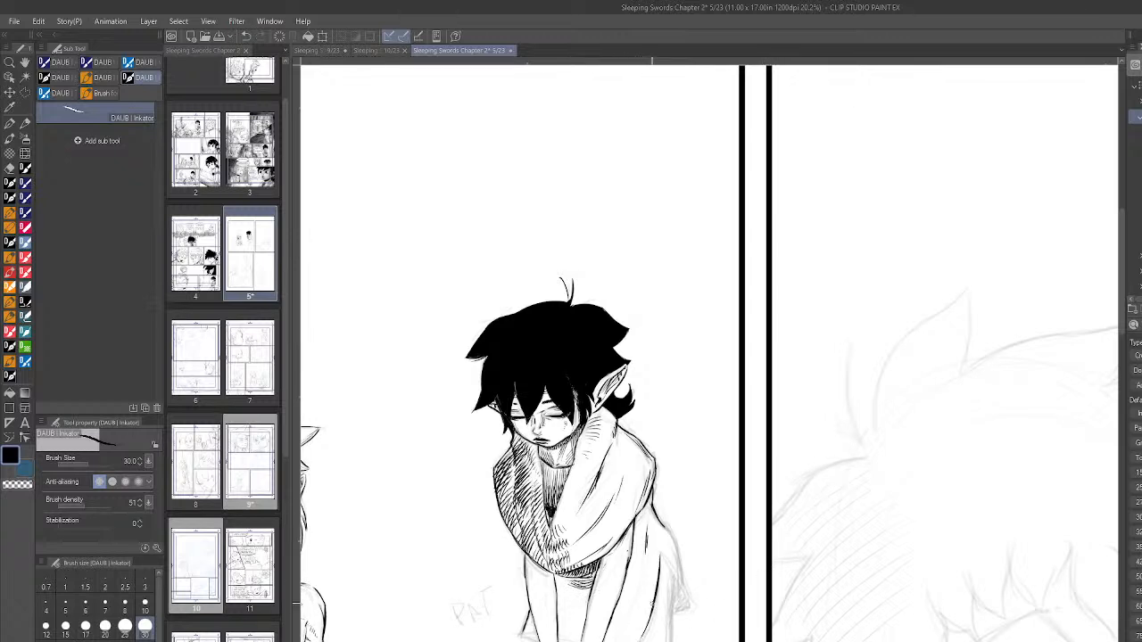
# - Ink the tunic's back edge down to its flared rear corner, with a fold line inside it
pyautogui.moveTo(671, 572); pyautogui.dragTo(685, 614)
pyautogui.moveTo(674, 574); pyautogui.dragTo(685, 609)
pyautogui.moveTo(666, 528); pyautogui.dragTo(694, 612)
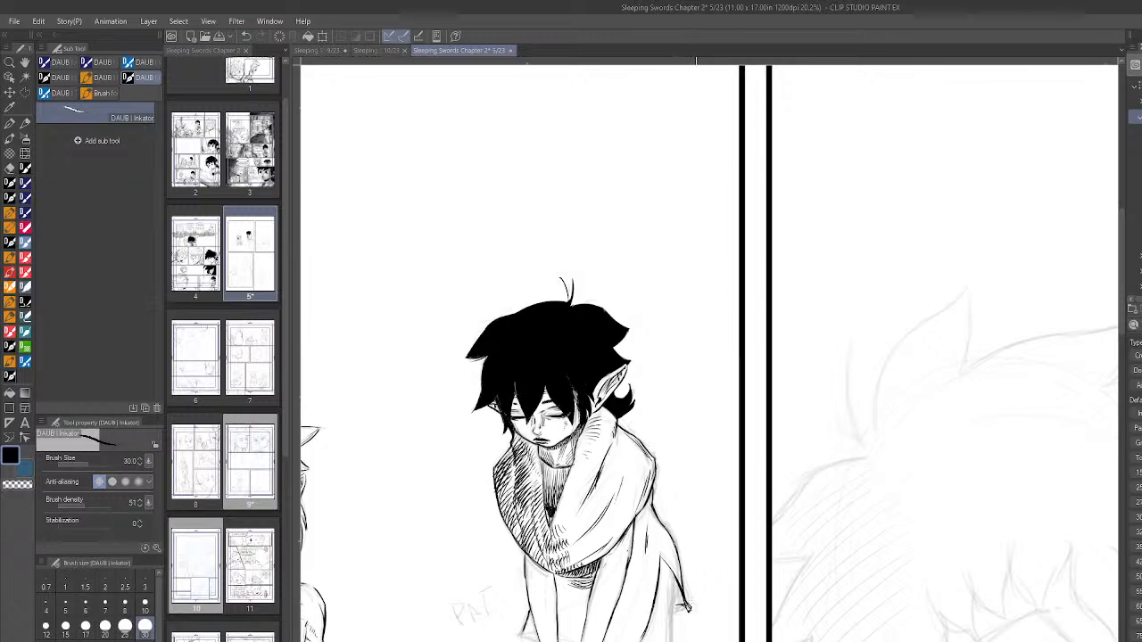
pyautogui.scroll(-10, 686, 607)
pyautogui.scroll(10, 658, 533)
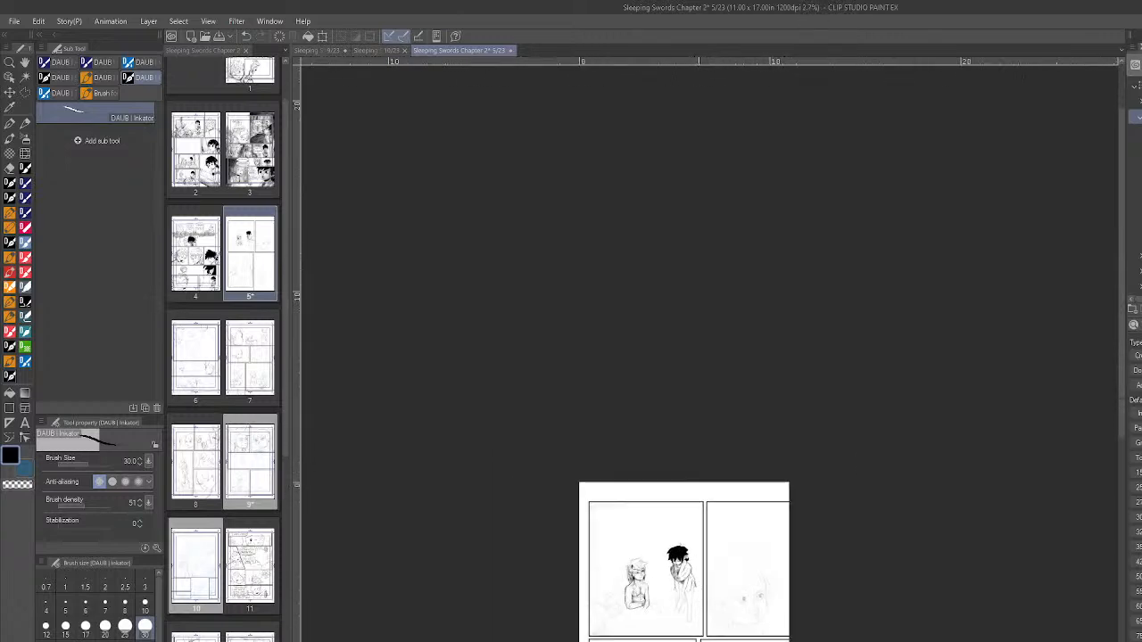
# - Hatch the right half of the standing figure's scarf with rows of short curved strokes from the neck down to the lower fold
pyautogui.scroll(2, 658, 532)
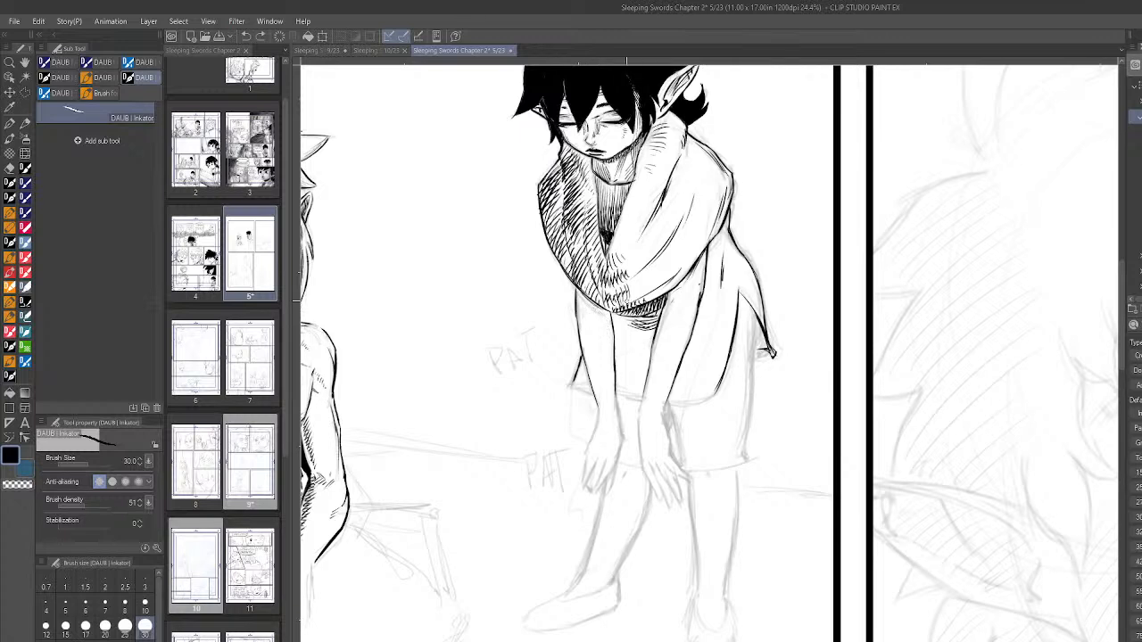
pyautogui.moveTo(623, 315); pyautogui.dragTo(631, 328)
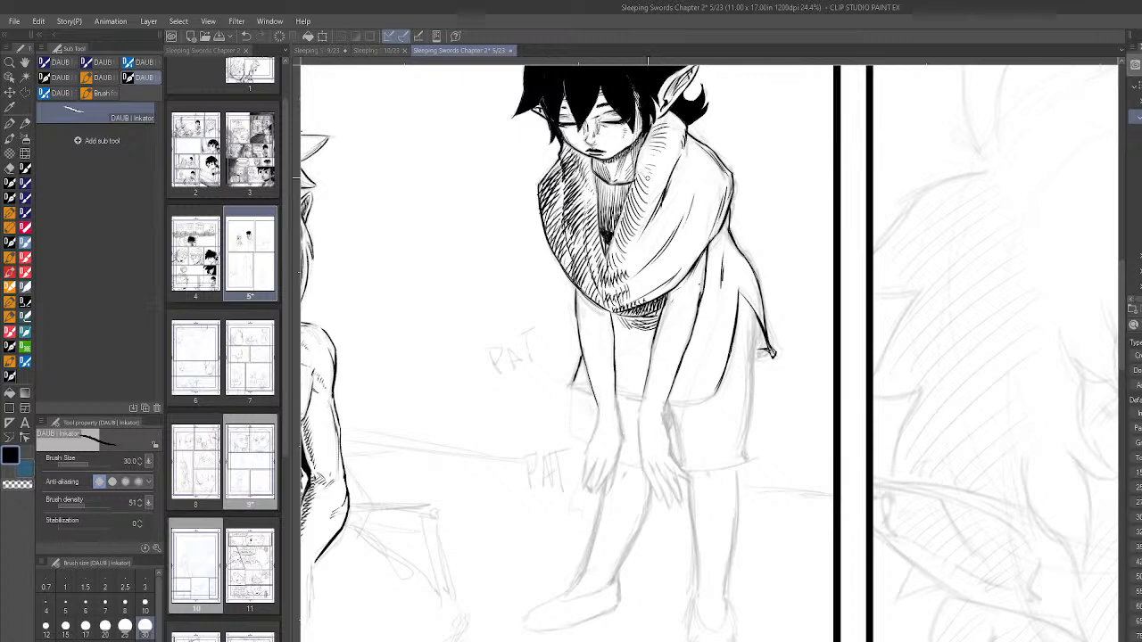
pyautogui.moveTo(626, 261)
pyautogui.mouseDown()
pyautogui.moveTo(640, 274)
pyautogui.moveTo(668, 223)
pyautogui.mouseUp()
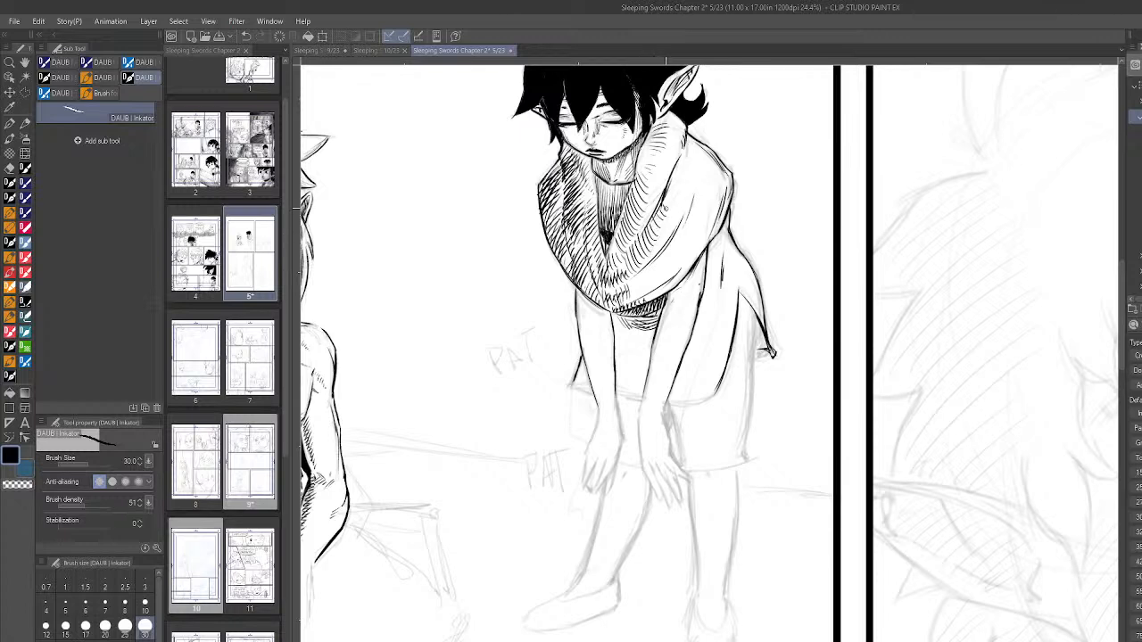
pyautogui.moveTo(632, 275); pyautogui.dragTo(642, 295)
pyautogui.moveTo(636, 275); pyautogui.dragTo(646, 292)
pyautogui.moveTo(639, 268); pyautogui.dragTo(656, 285)
pyautogui.moveTo(647, 264); pyautogui.dragTo(661, 274)
pyautogui.moveTo(654, 257); pyautogui.dragTo(668, 267)
pyautogui.moveTo(660, 250)
pyautogui.mouseDown()
pyautogui.moveTo(671, 261)
pyautogui.moveTo(678, 250)
pyautogui.mouseUp()
pyautogui.moveTo(616, 233); pyautogui.dragTo(624, 244)
pyautogui.moveTo(619, 230); pyautogui.dragTo(631, 233)
pyautogui.moveTo(623, 216); pyautogui.dragTo(639, 226)
pyautogui.moveTo(630, 210); pyautogui.dragTo(643, 218)
pyautogui.moveTo(635, 202); pyautogui.dragTo(647, 207)
pyautogui.moveTo(638, 190); pyautogui.dragTo(648, 200)
pyautogui.moveTo(623, 253)
pyautogui.mouseDown()
pyautogui.moveTo(636, 265)
pyautogui.moveTo(656, 247)
pyautogui.mouseUp()
pyautogui.moveTo(647, 229); pyautogui.dragTo(662, 236)
pyautogui.moveTo(649, 217); pyautogui.dragTo(663, 226)
# - Enclose the scarf's interior in a polyline selection, delete the hatching inside it and clear the selection
pyautogui.scroll(1, 818, 419)
pyautogui.scroll(4, 818, 419)
pyautogui.scroll(-8, 817, 419)
pyautogui.scroll(4, 898, 314)
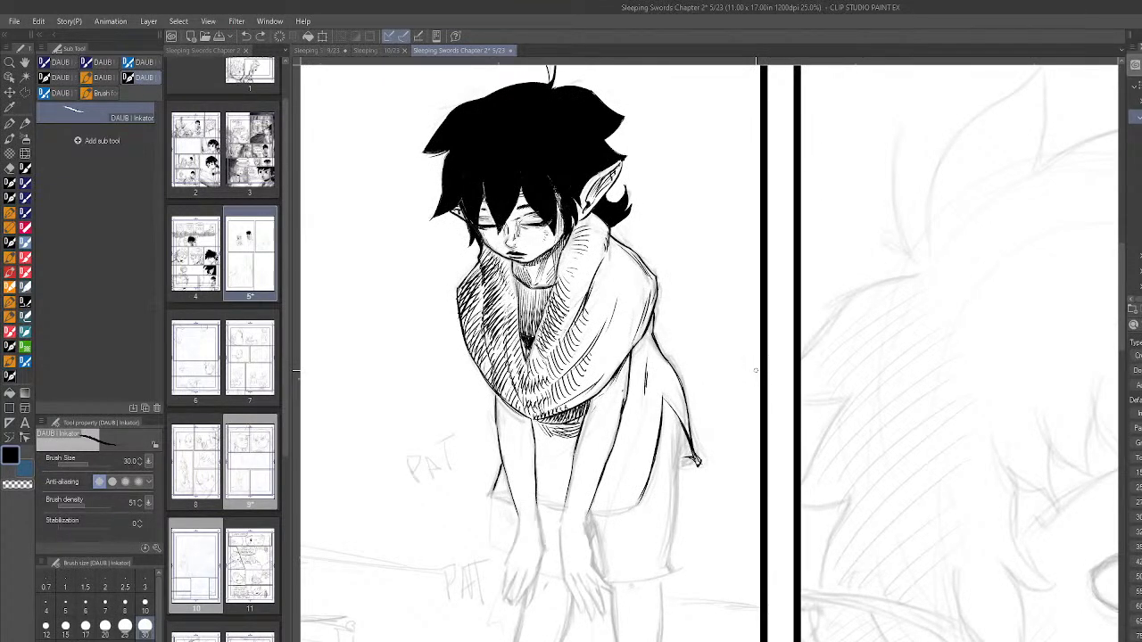
pyautogui.press('m')
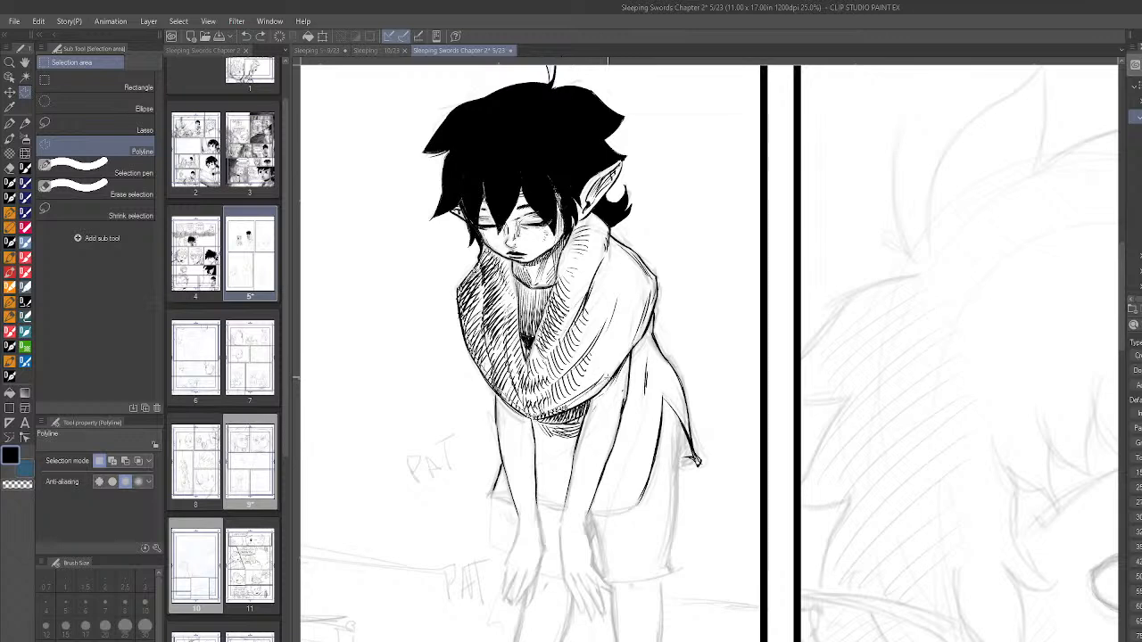
pyautogui.click(635, 296)
pyautogui.click(603, 254)
pyautogui.click(592, 221)
pyautogui.click(583, 272)
pyautogui.click(568, 267)
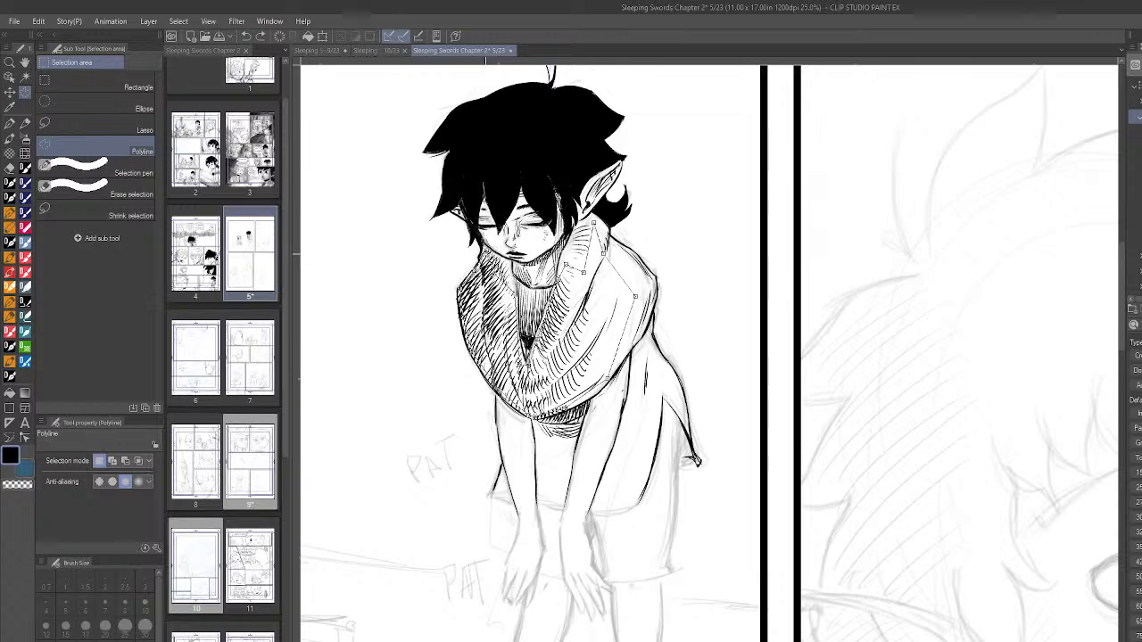
pyautogui.doubleClick(593, 223)
pyautogui.press('Delete')
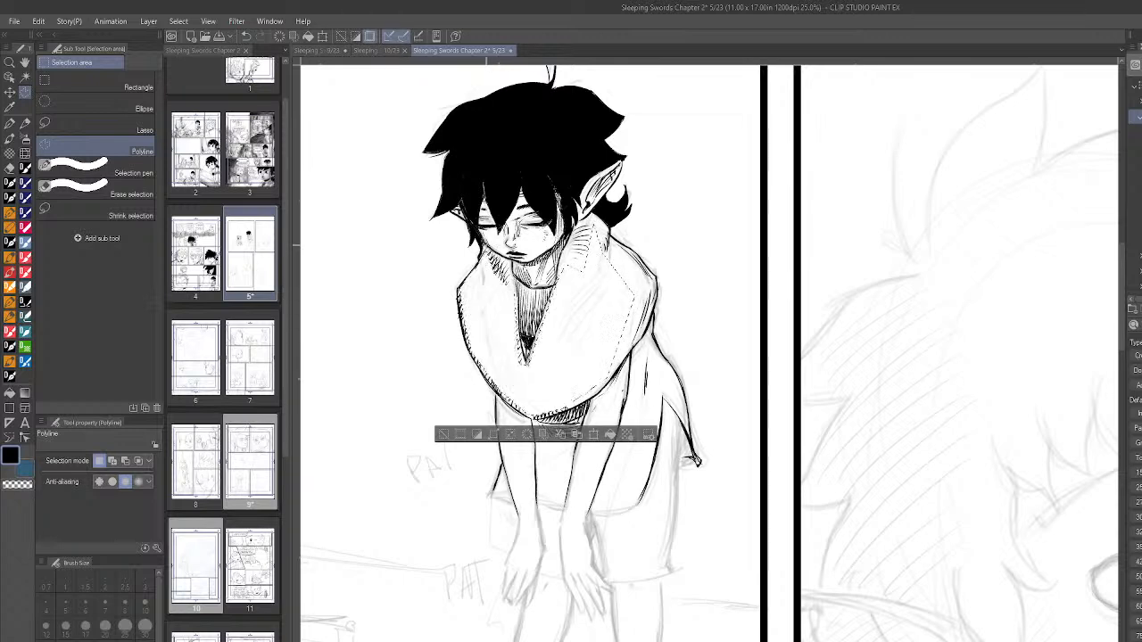
pyautogui.hotkey('ctrl', 'd')
# - Ink the tunic's bottom hem from its front corner across to the long fold at the back with the DAUB Inkator brush
pyautogui.scroll(-4, 821, 423)
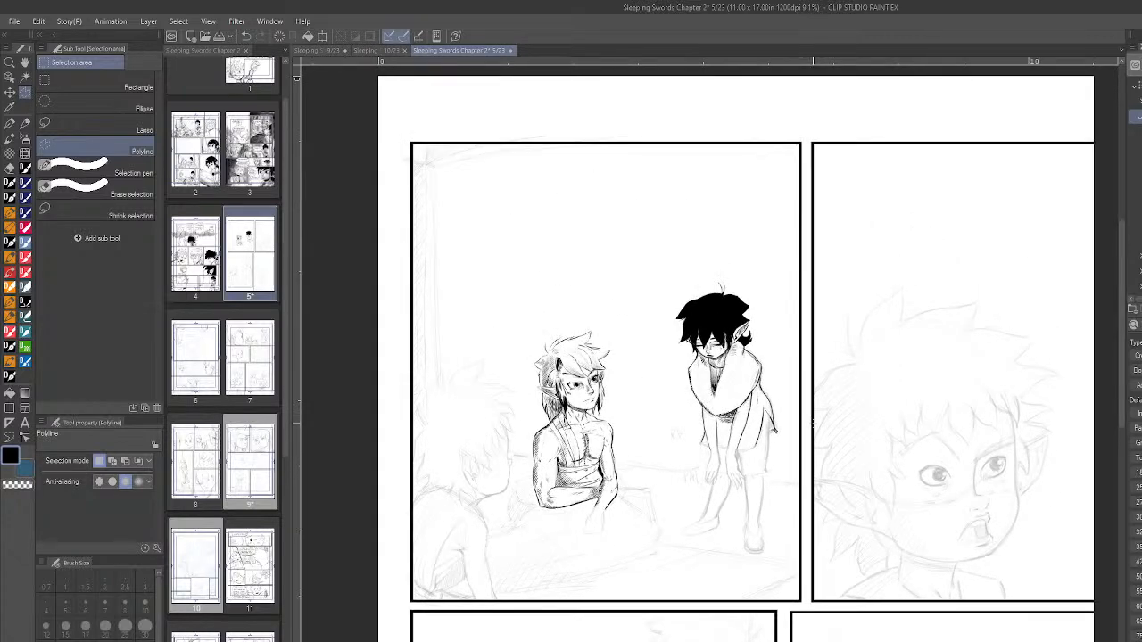
pyautogui.scroll(3, 817, 438)
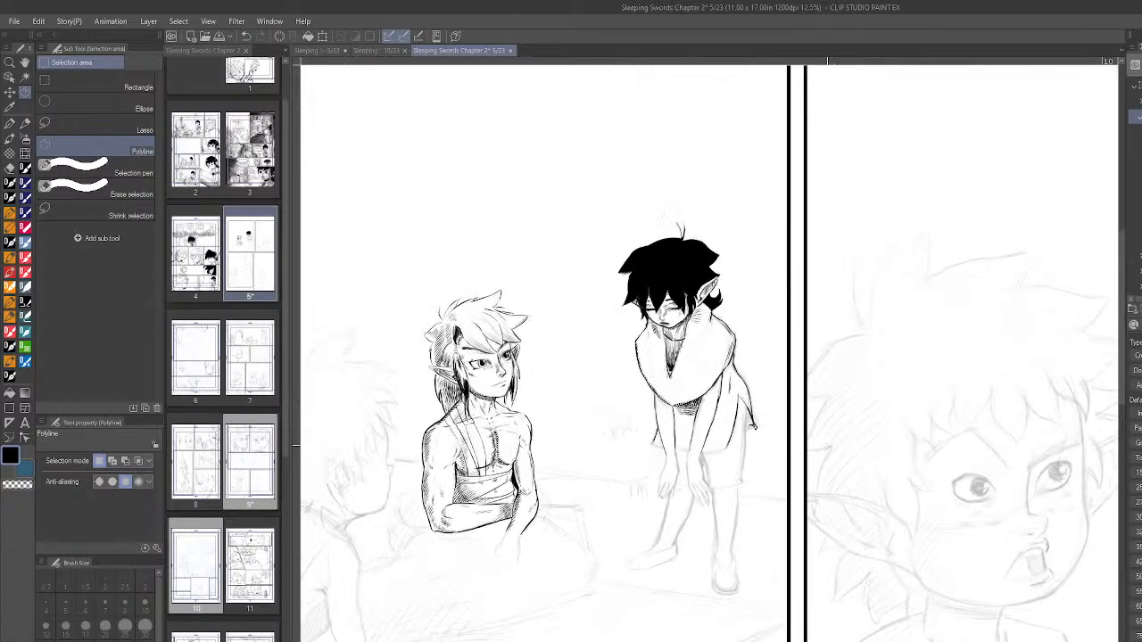
pyautogui.scroll(1, 823, 454)
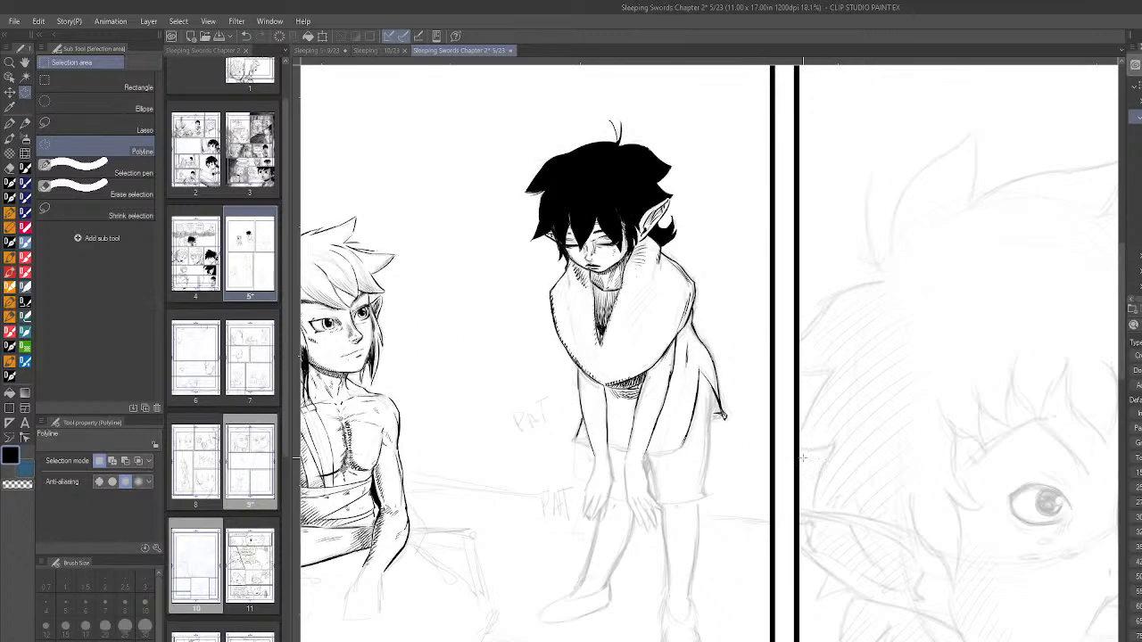
pyautogui.click(12, 375)
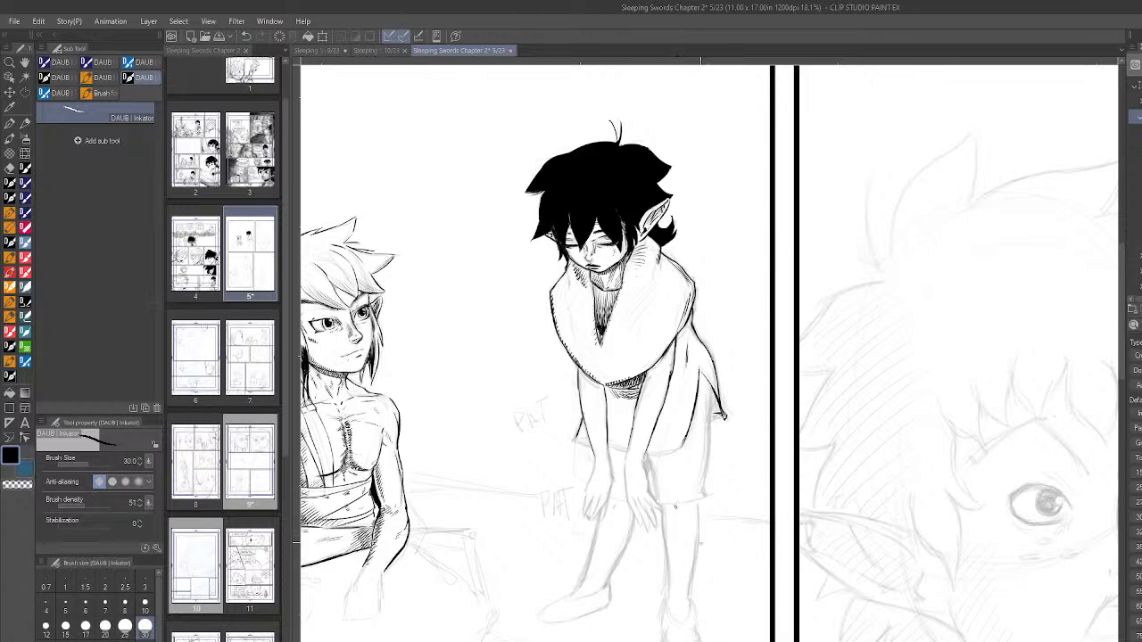
pyautogui.moveTo(648, 453); pyautogui.dragTo(682, 447)
# - Ink the back edge of the shorts at brush size 50 and blacken the underside of the tunic's flared rear corner
pyautogui.moveTo(713, 386); pyautogui.dragTo(704, 498)
pyautogui.hotkey('ctrl', 'z')
pyautogui.scroll(-1, 745, 455)
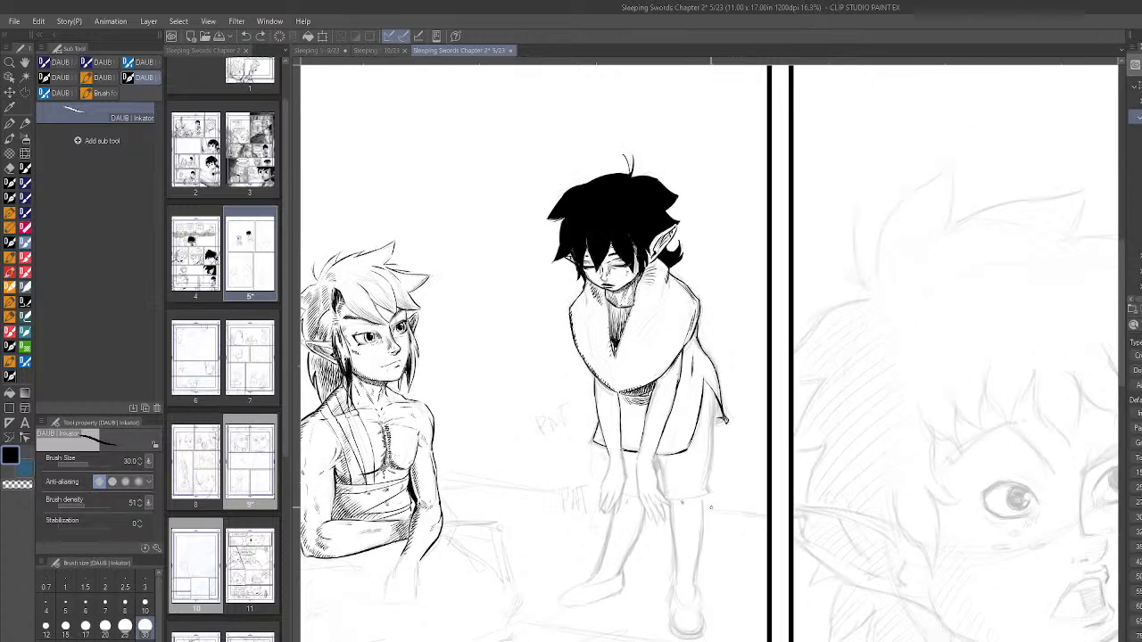
pyautogui.press(']')
pyautogui.press(']')
pyautogui.moveTo(713, 391); pyautogui.dragTo(708, 460)
pyautogui.hotkey('ctrl', 'z')
pyautogui.moveTo(714, 396); pyautogui.dragTo(711, 481)
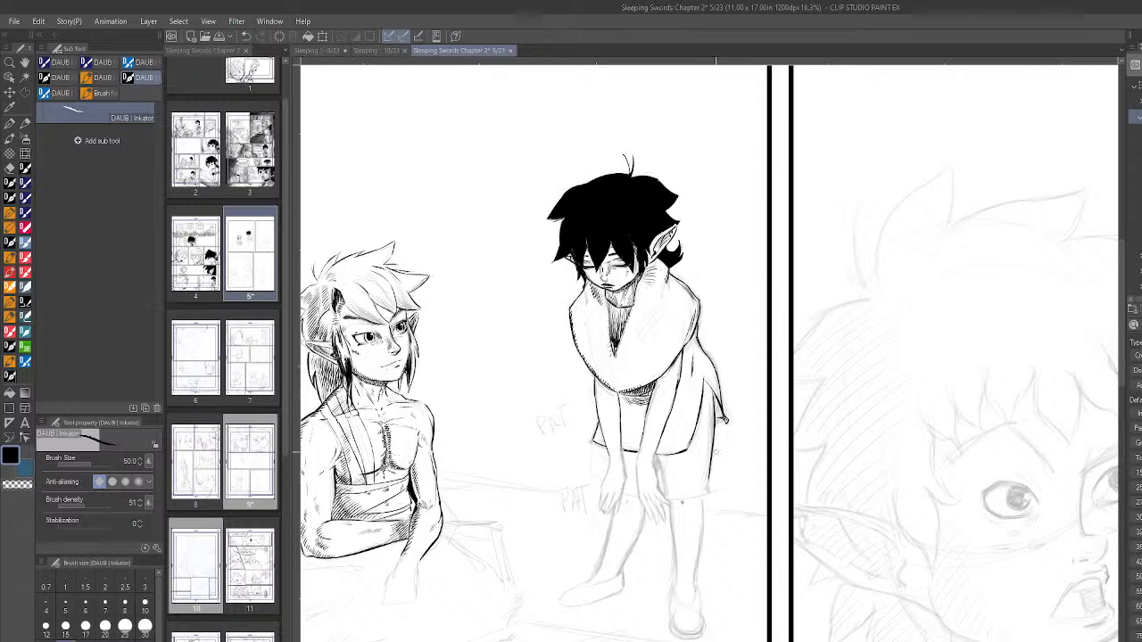
pyautogui.moveTo(714, 398); pyautogui.dragTo(722, 411)
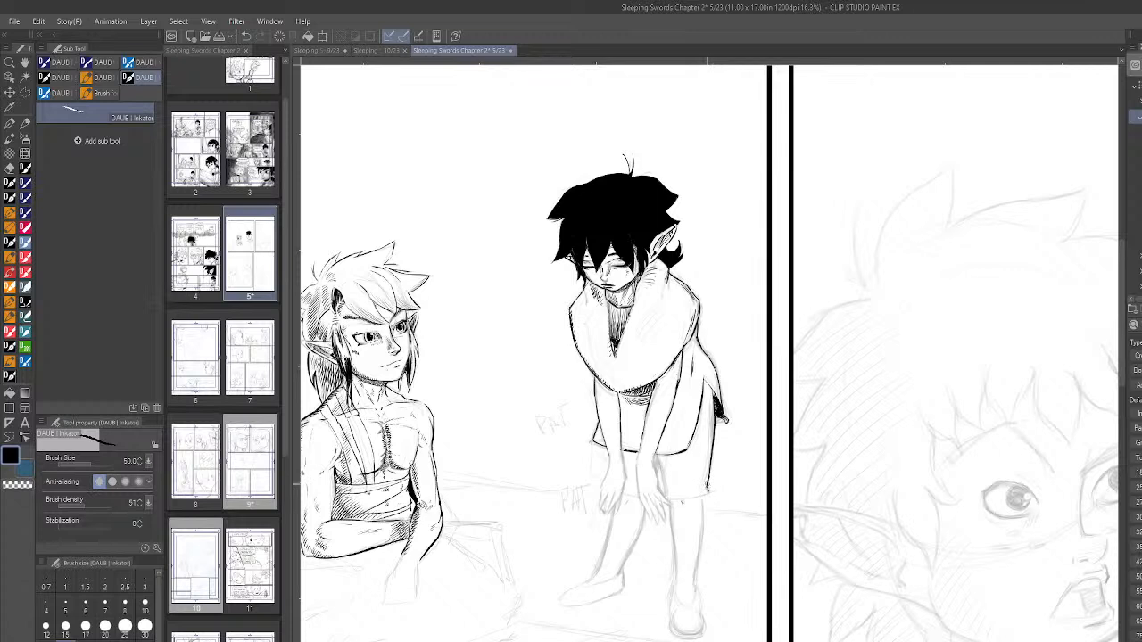
# - Ink the inner edge of the shorts' rear leg and the hems of both shorts legs
pyautogui.moveTo(657, 456); pyautogui.dragTo(663, 489)
pyautogui.scroll(-1, 679, 498)
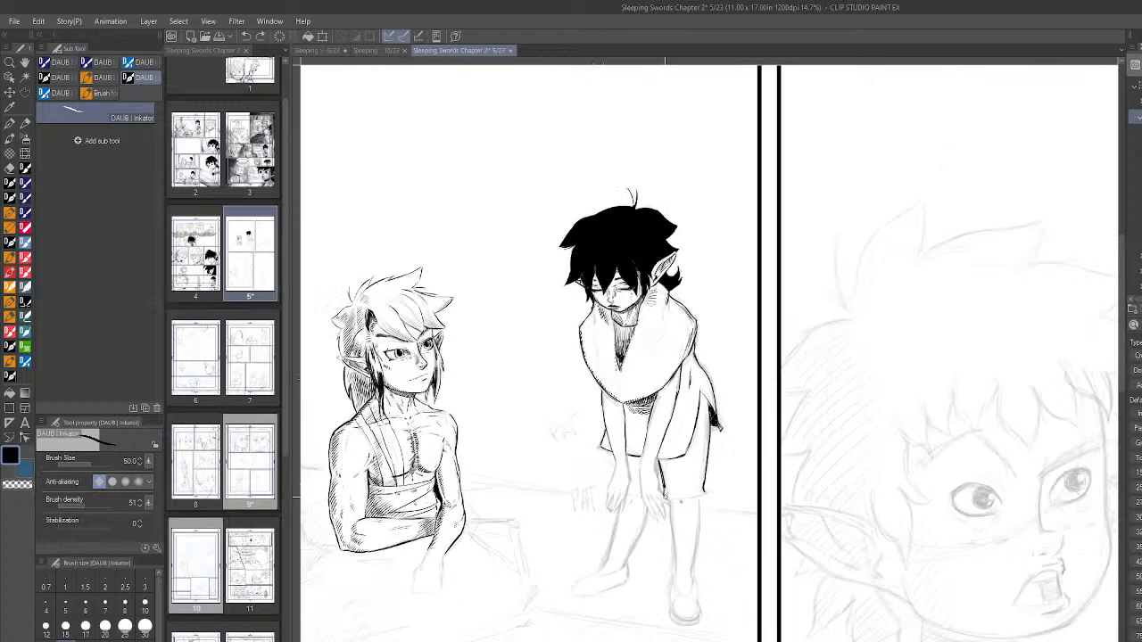
pyautogui.moveTo(674, 500); pyautogui.dragTo(705, 493)
pyautogui.moveTo(626, 497); pyautogui.dragTo(639, 492)
pyautogui.scroll(-5, 637, 496)
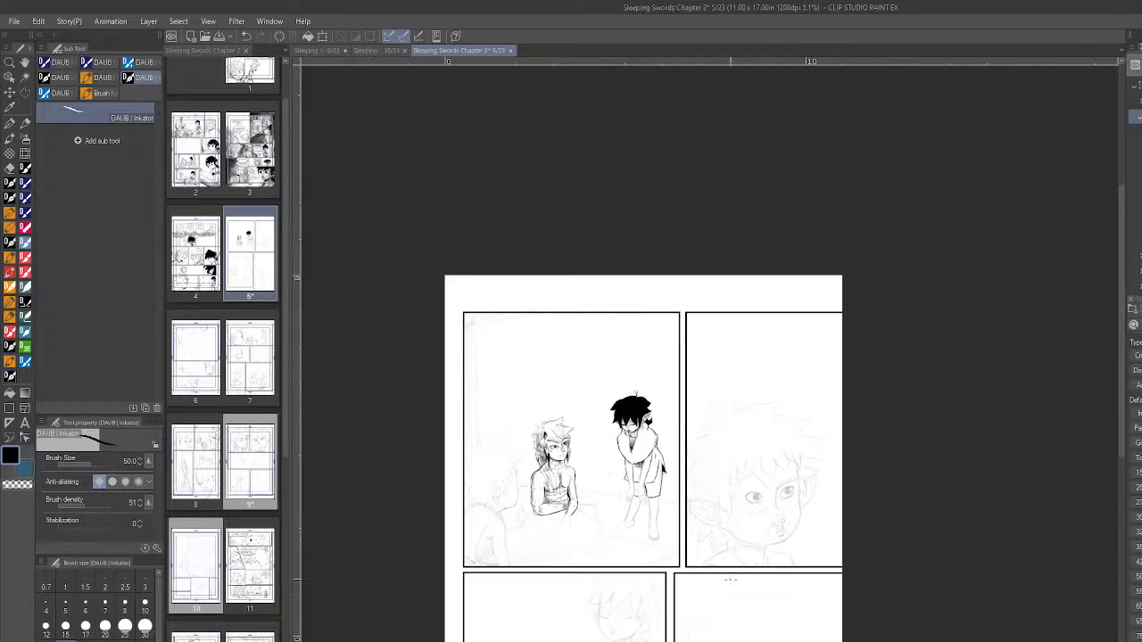
# - Ink the wrist and finger lines of the hand resting over the shorts' rear leg
pyautogui.scroll(5, 650, 562)
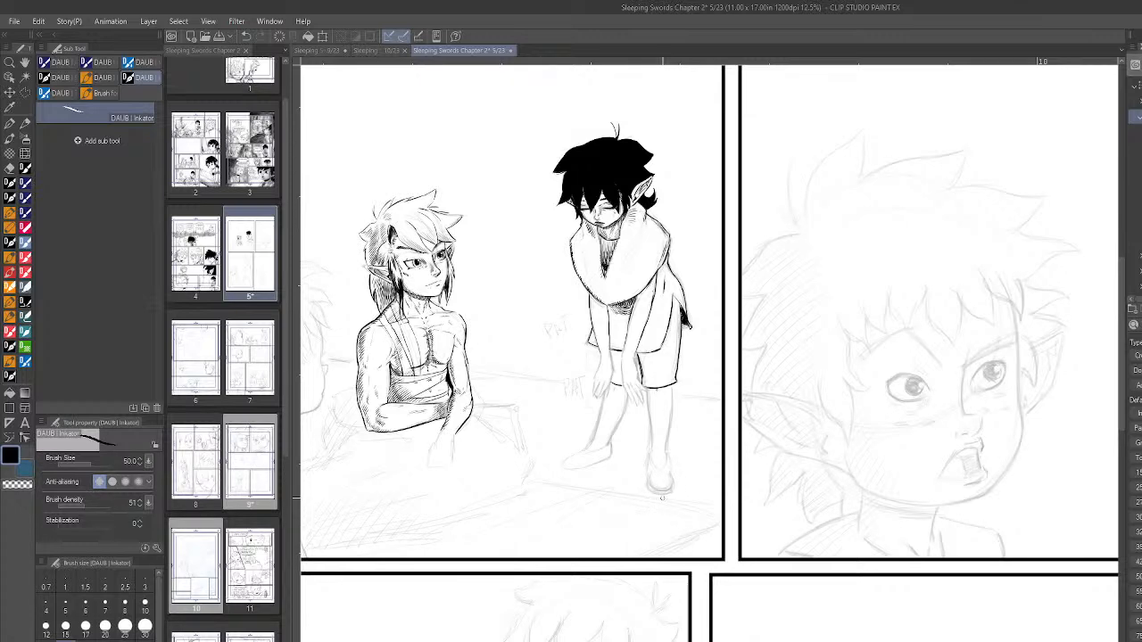
pyautogui.scroll(3, 638, 364)
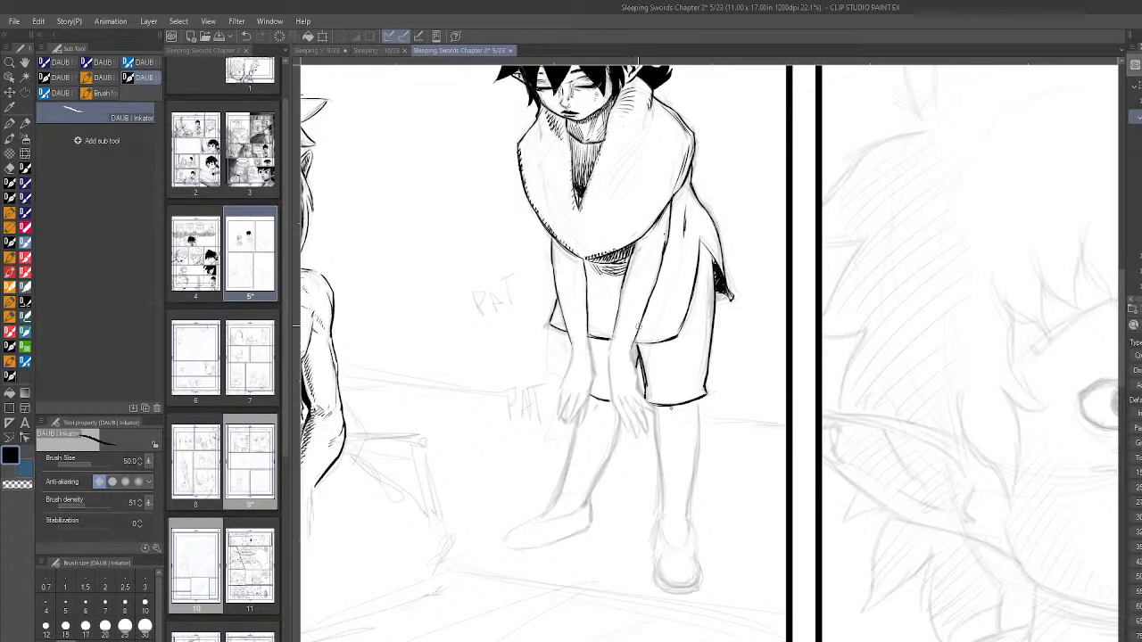
pyautogui.moveTo(631, 359); pyautogui.dragTo(636, 386)
pyautogui.moveTo(608, 358); pyautogui.dragTo(613, 389)
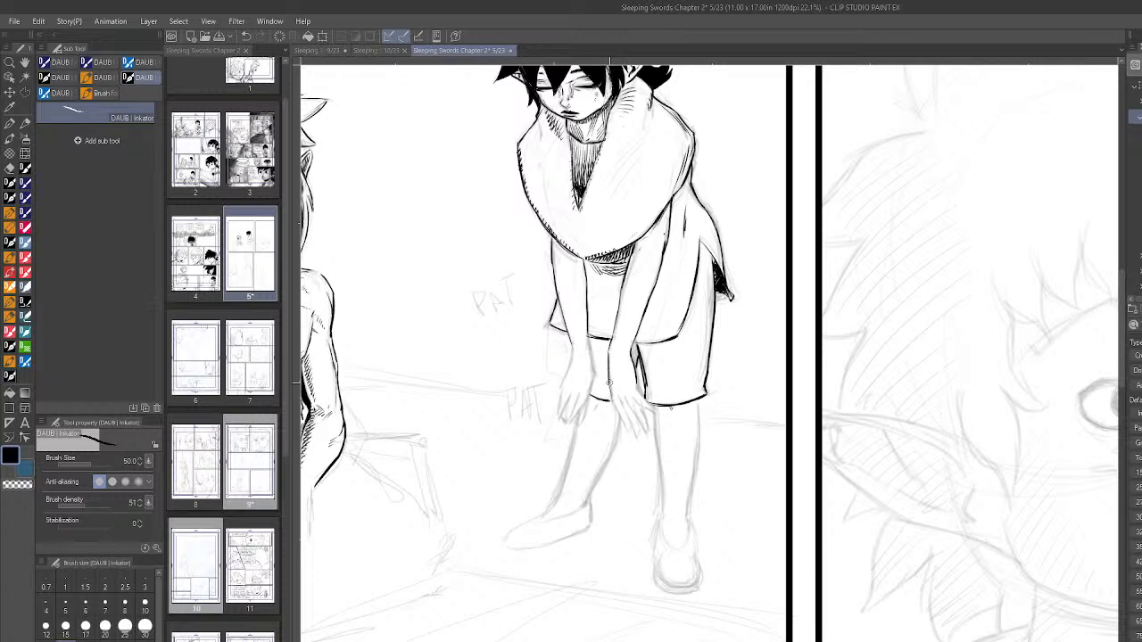
pyautogui.moveTo(611, 400); pyautogui.dragTo(630, 430)
pyautogui.moveTo(626, 399); pyautogui.dragTo(644, 425)
pyautogui.hotkey('ctrl', 'z')
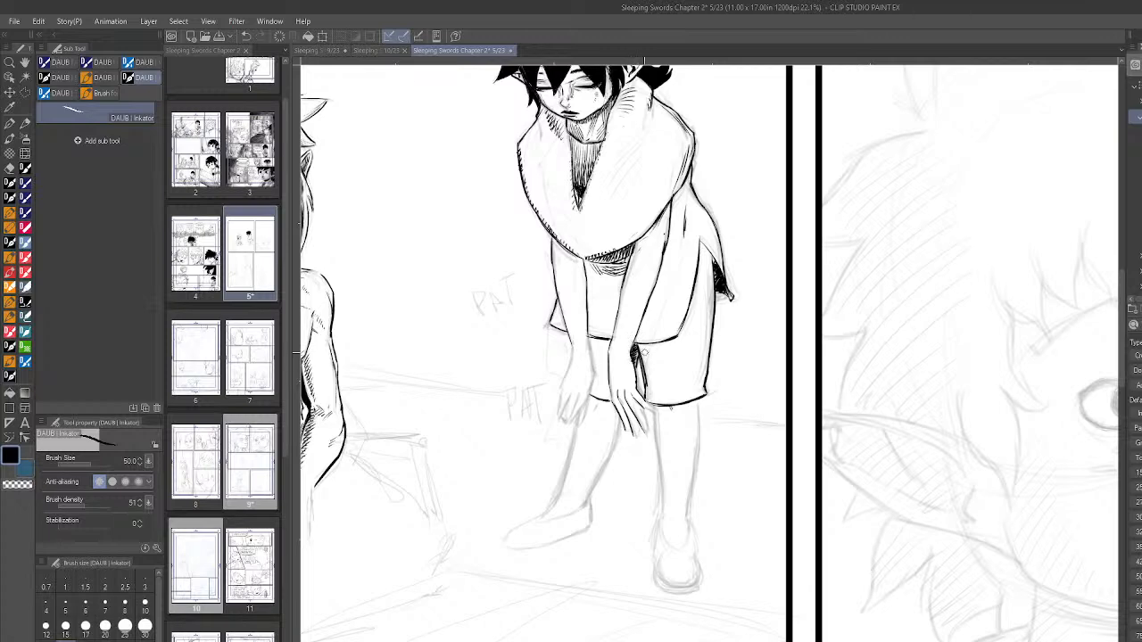
# - Fill the rear leg of the shorts with solid black
pyautogui.scroll(-4, 777, 459)
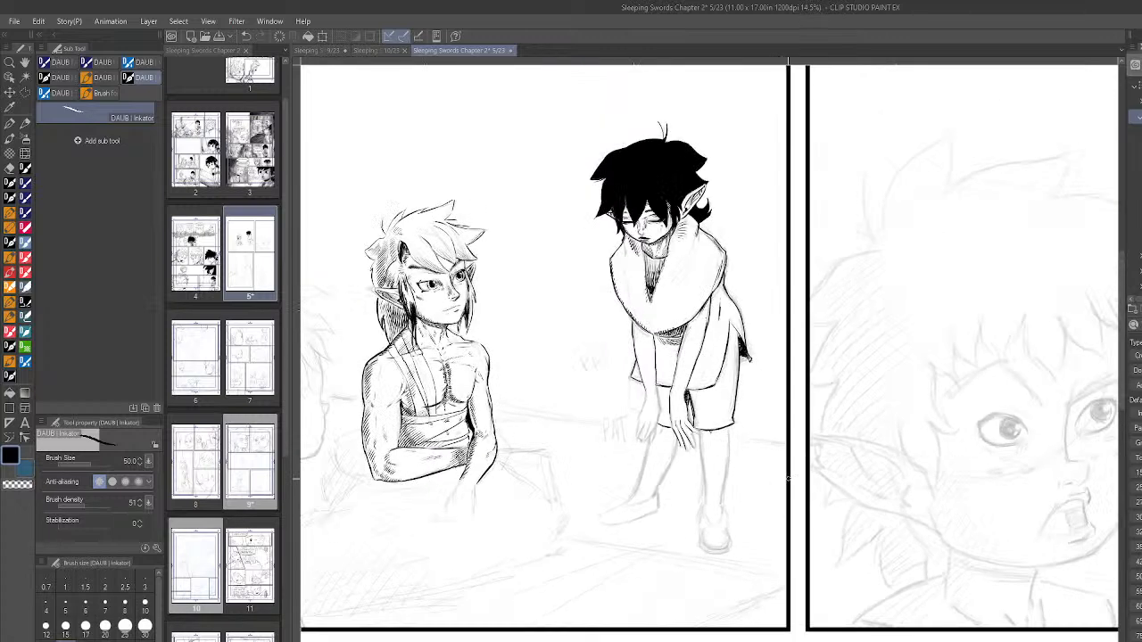
pyautogui.scroll(3, 782, 465)
pyautogui.scroll(1, 782, 464)
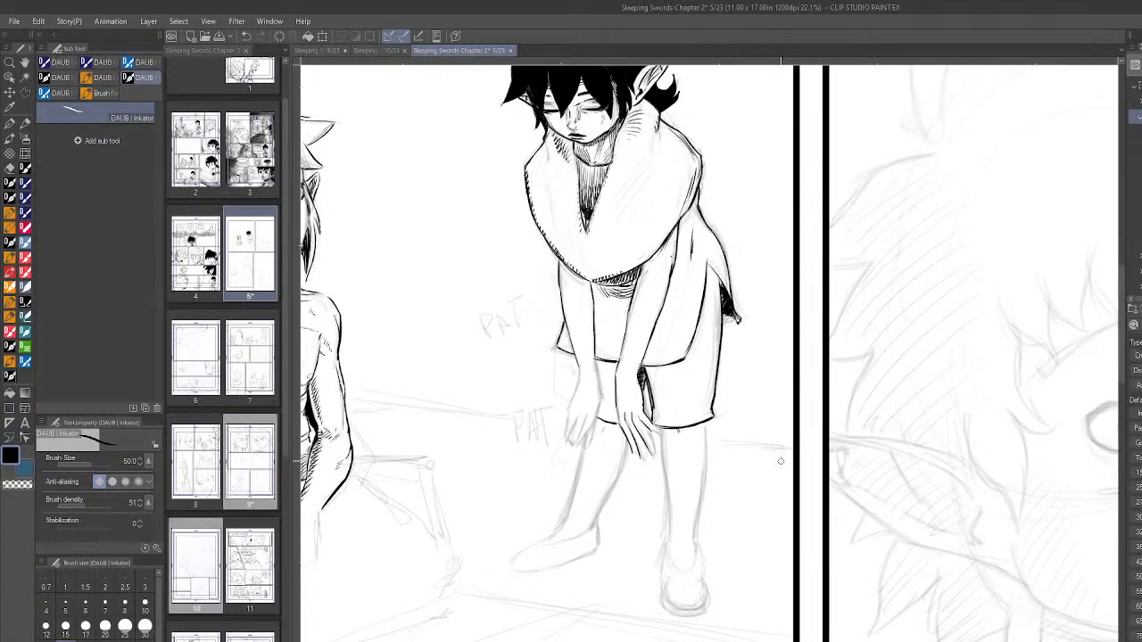
pyautogui.scroll(1, 781, 460)
pyautogui.scroll(1, 781, 449)
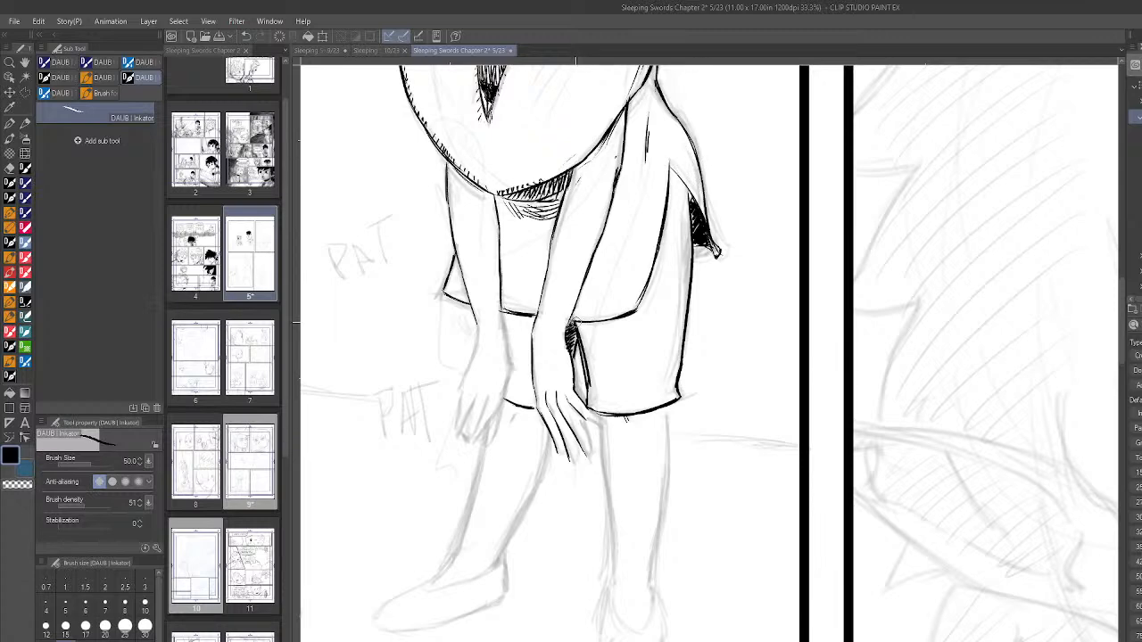
pyautogui.click(10, 393)
pyautogui.click(659, 374)
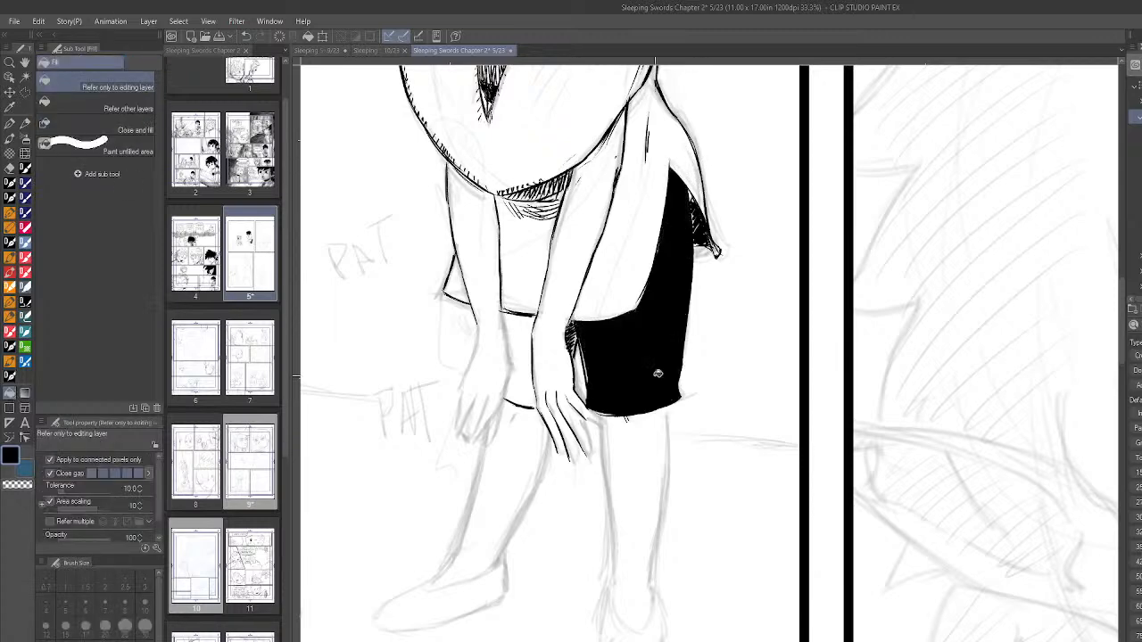
pyautogui.scroll(-6, 789, 352)
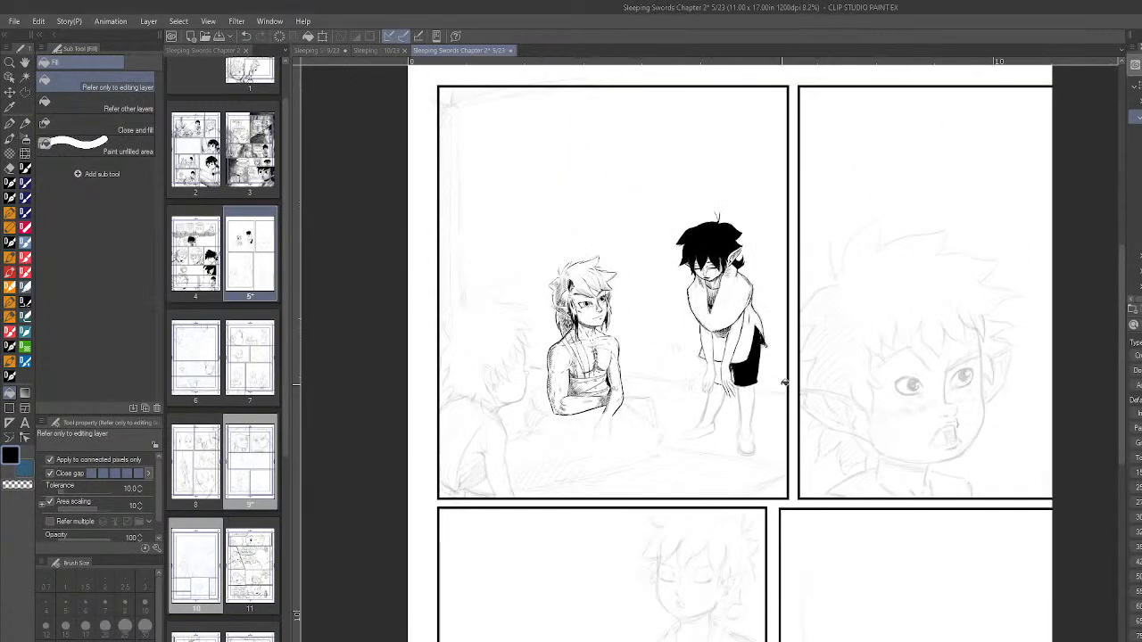
pyautogui.scroll(4, 785, 383)
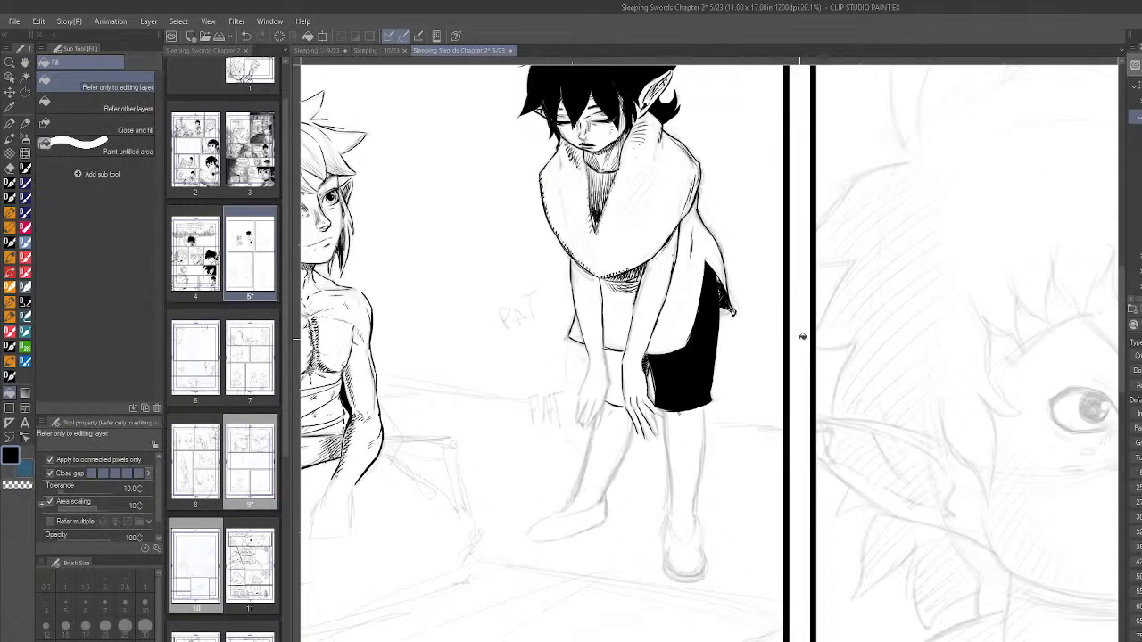
# - Finish inking the fingertips of the hand in front of the black shorts and check the figure in a mirrored view
pyautogui.click(10, 376)
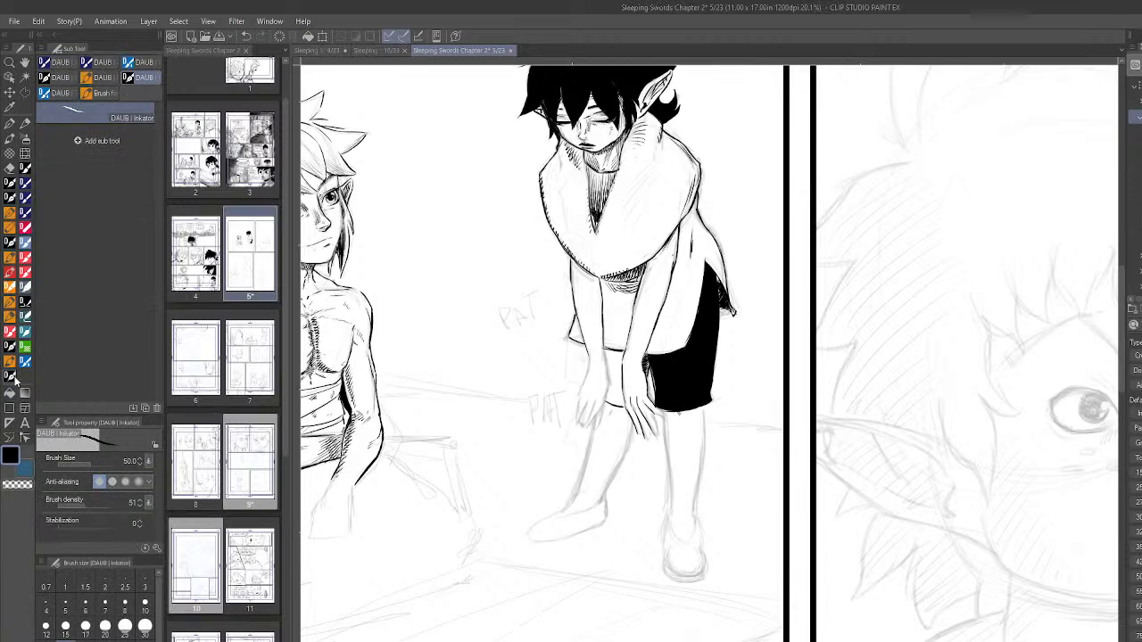
pyautogui.scroll(3, 661, 437)
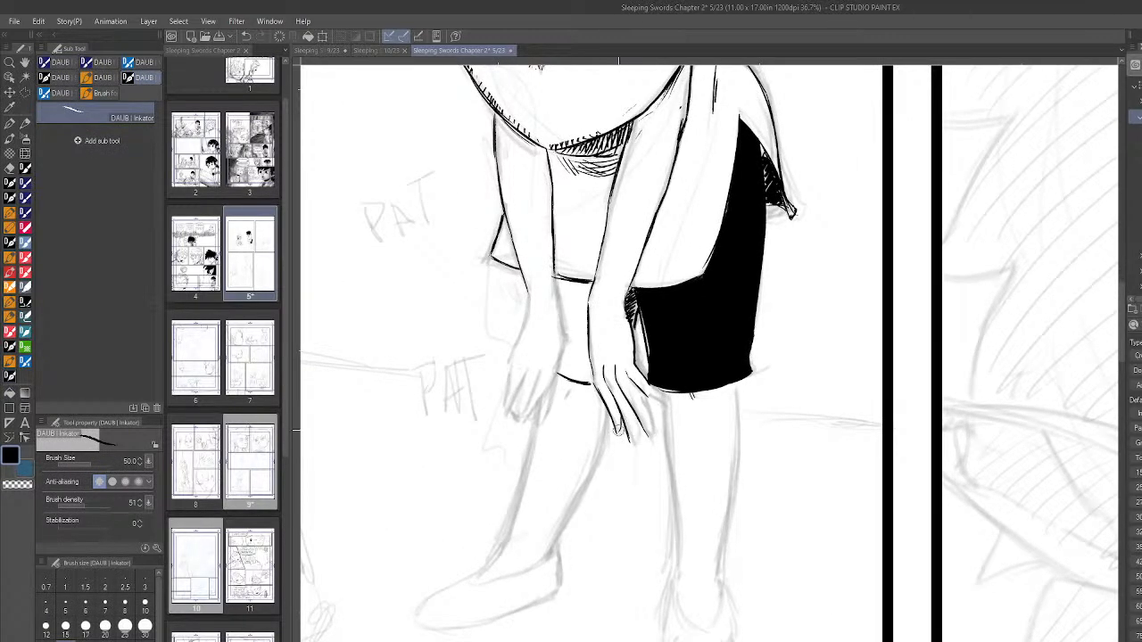
pyautogui.moveTo(635, 423); pyautogui.dragTo(632, 445)
pyautogui.moveTo(626, 398)
pyautogui.mouseDown()
pyautogui.moveTo(635, 432)
pyautogui.moveTo(650, 436)
pyautogui.moveTo(650, 421)
pyautogui.mouseUp()
pyautogui.press('h')
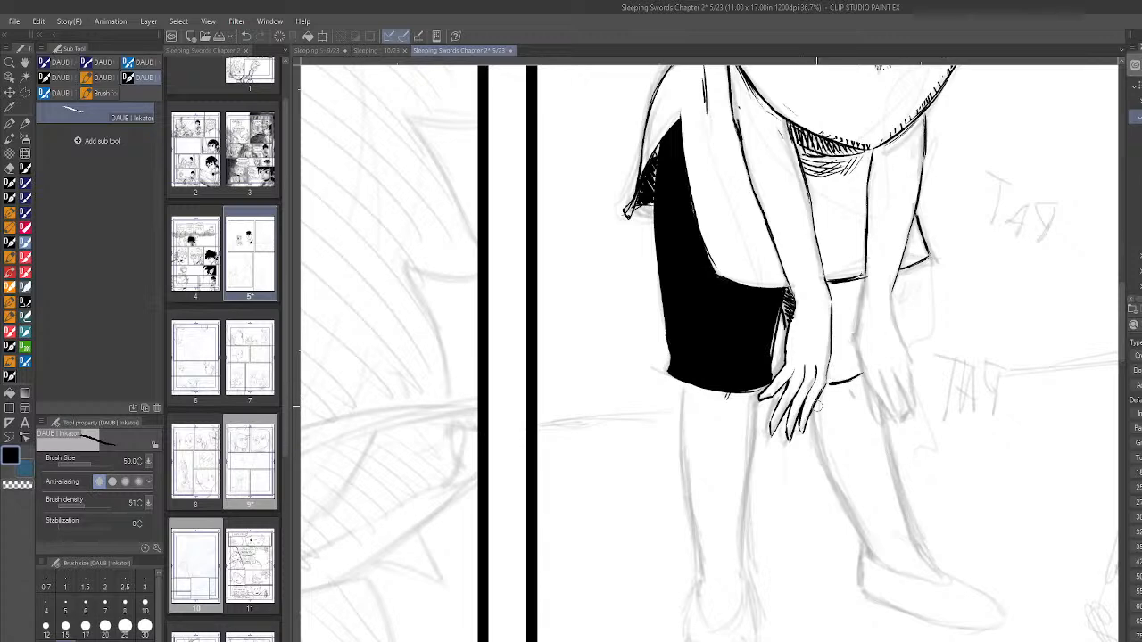
pyautogui.scroll(-3, 957, 422)
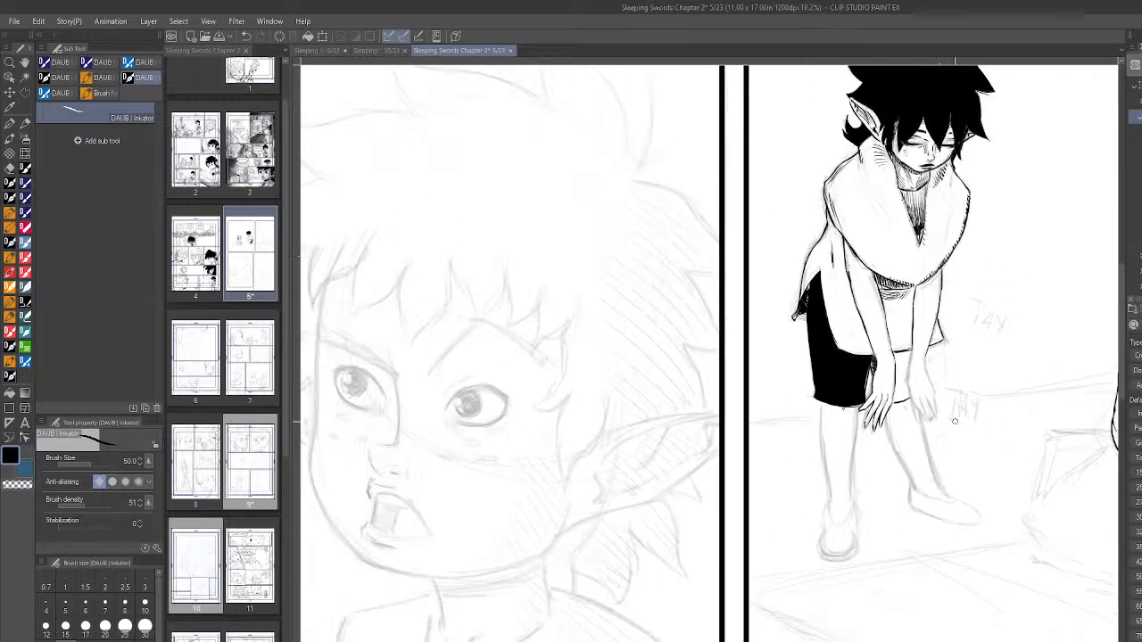
pyautogui.scroll(2, 956, 422)
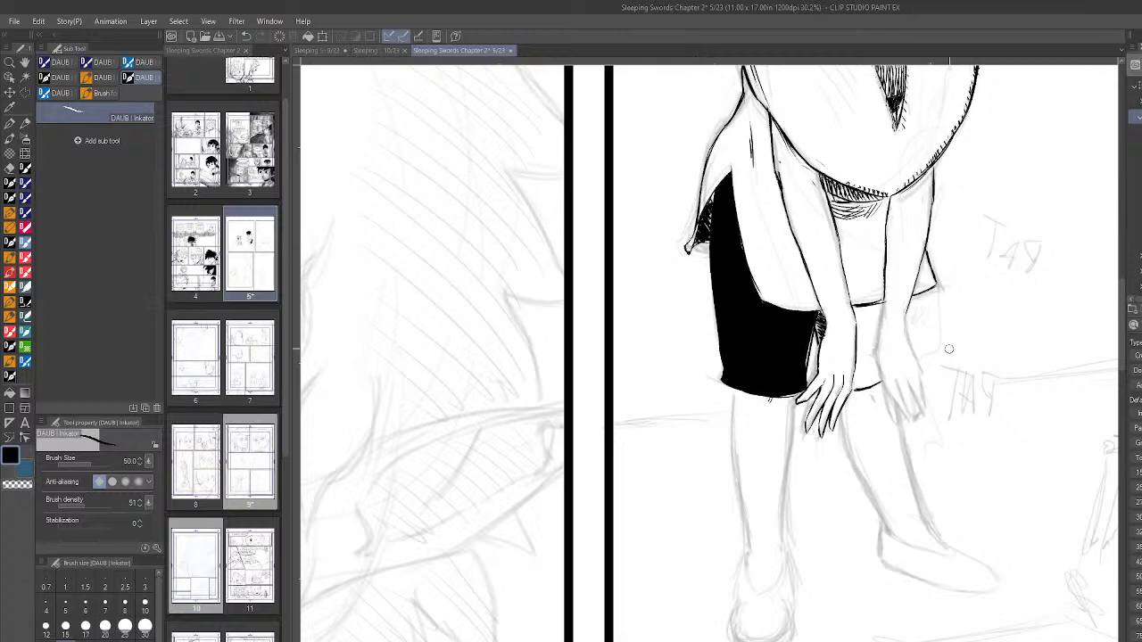
pyautogui.press('h')
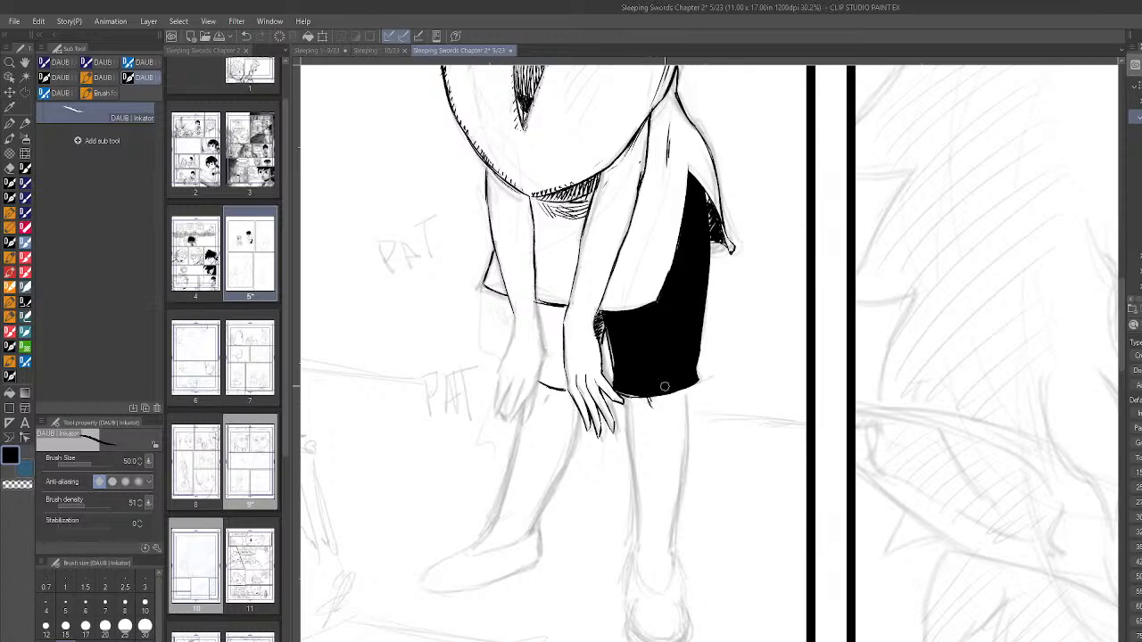
# - Ink a short knee crease on the rear leg just below the hem of the black shorts
pyautogui.moveTo(650, 404); pyautogui.dragTo(653, 420)
pyautogui.scroll(-3, 737, 433)
pyautogui.scroll(4, 739, 431)
pyautogui.scroll(-1, 711, 407)
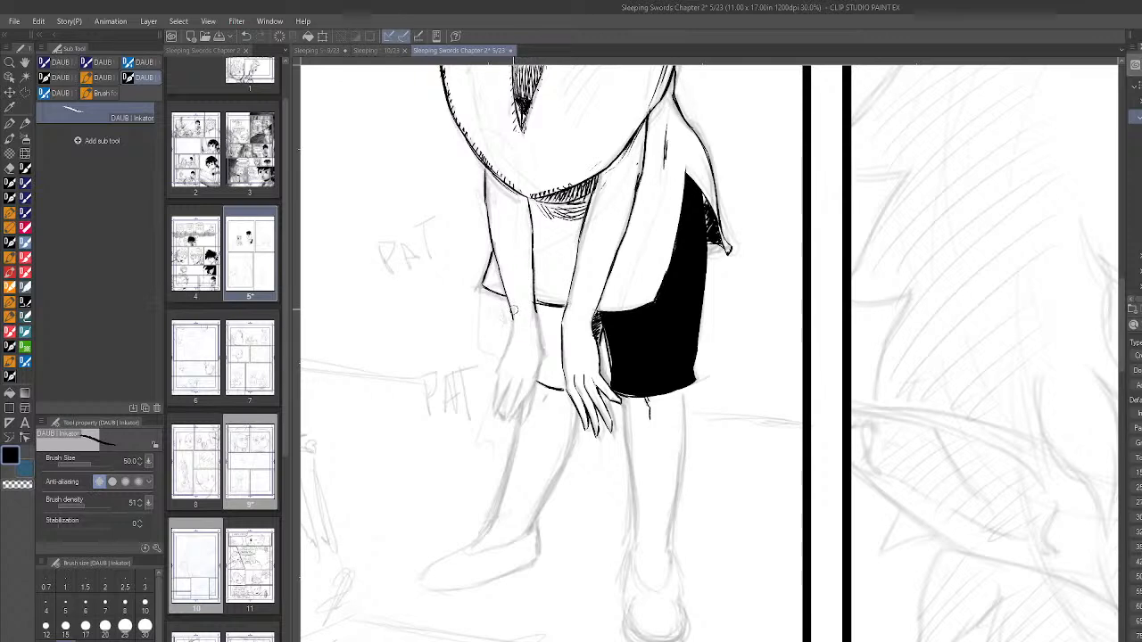
# - Ink both sides of the other hand from the wrist down towards the fingers
pyautogui.moveTo(514, 321); pyautogui.dragTo(506, 359)
pyautogui.moveTo(543, 346); pyautogui.dragTo(542, 370)
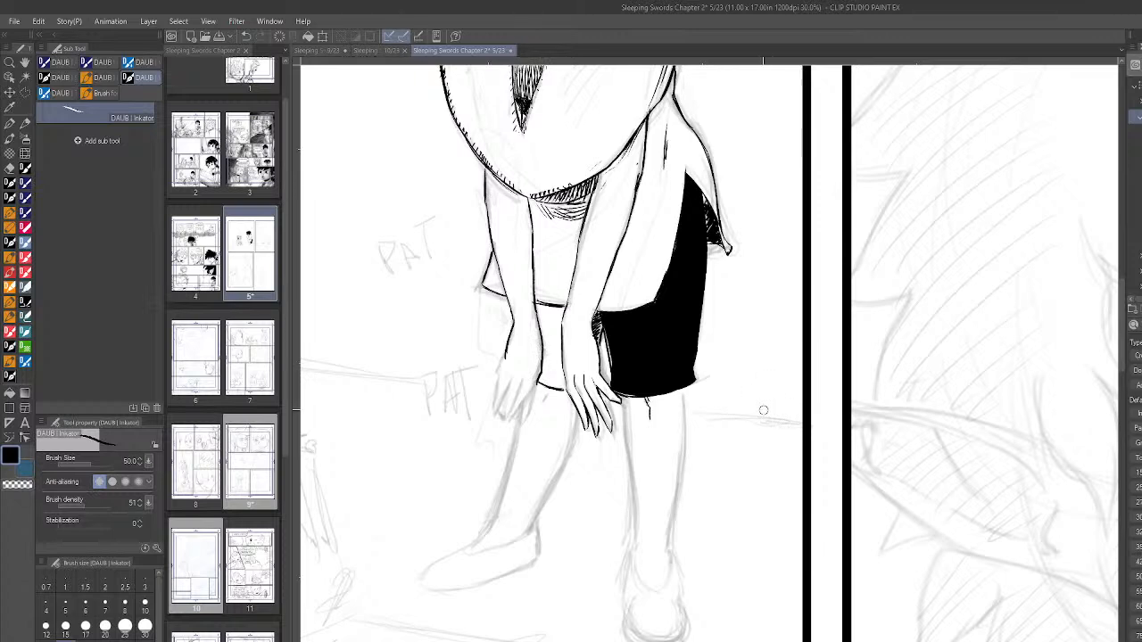
pyautogui.scroll(-5, 757, 448)
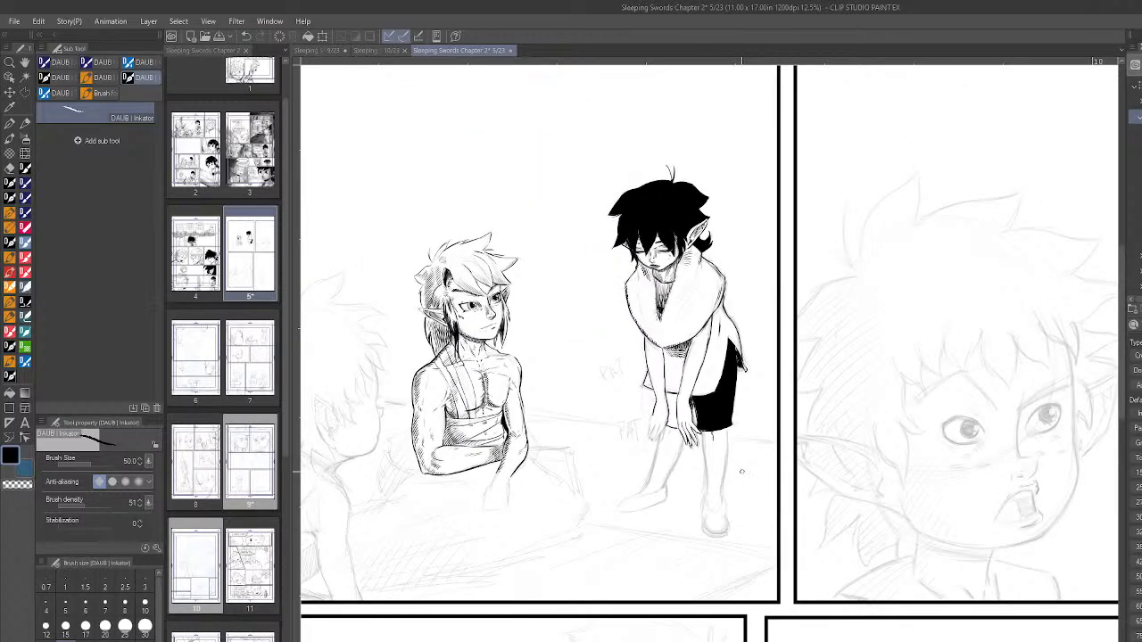
pyautogui.scroll(3, 742, 471)
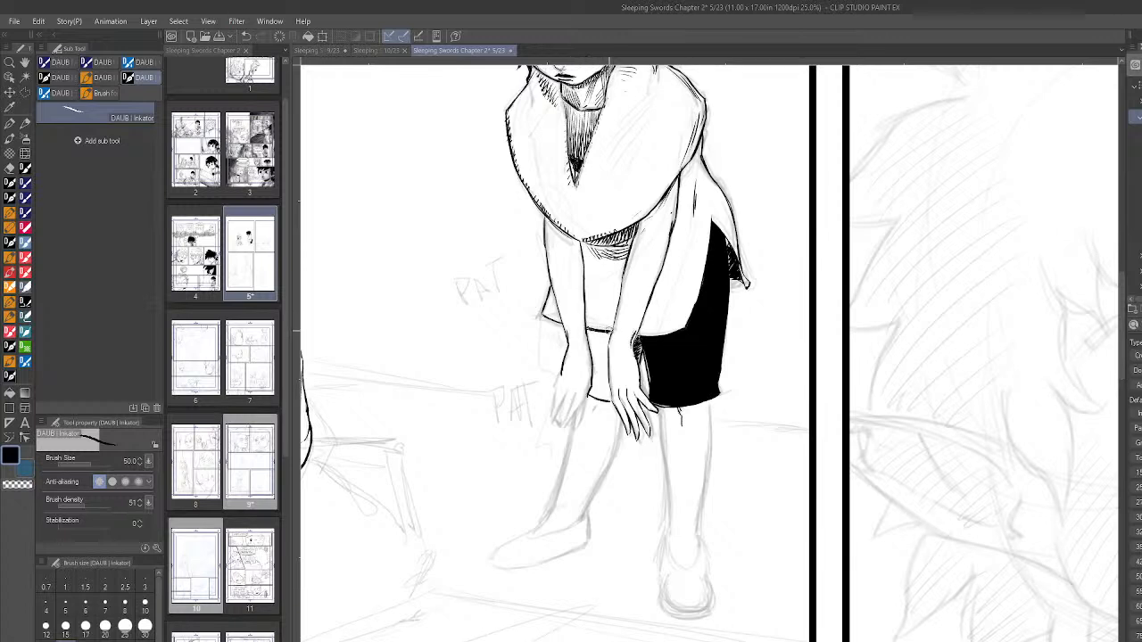
pyautogui.moveTo(610, 332); pyautogui.dragTo(586, 331)
pyautogui.hotkey('ctrl', 'z')
pyautogui.scroll(-1, 793, 407)
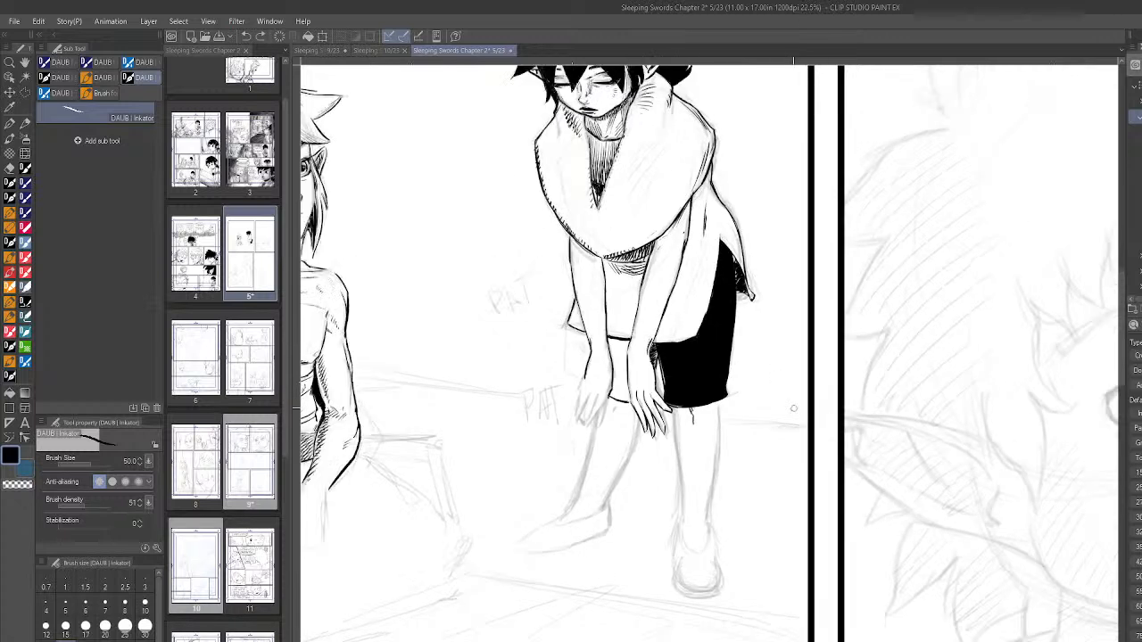
# - Carve thin highlight hatching into the outer edge and lower corner of the black shorts using the transparent colour
pyautogui.click(25, 487)
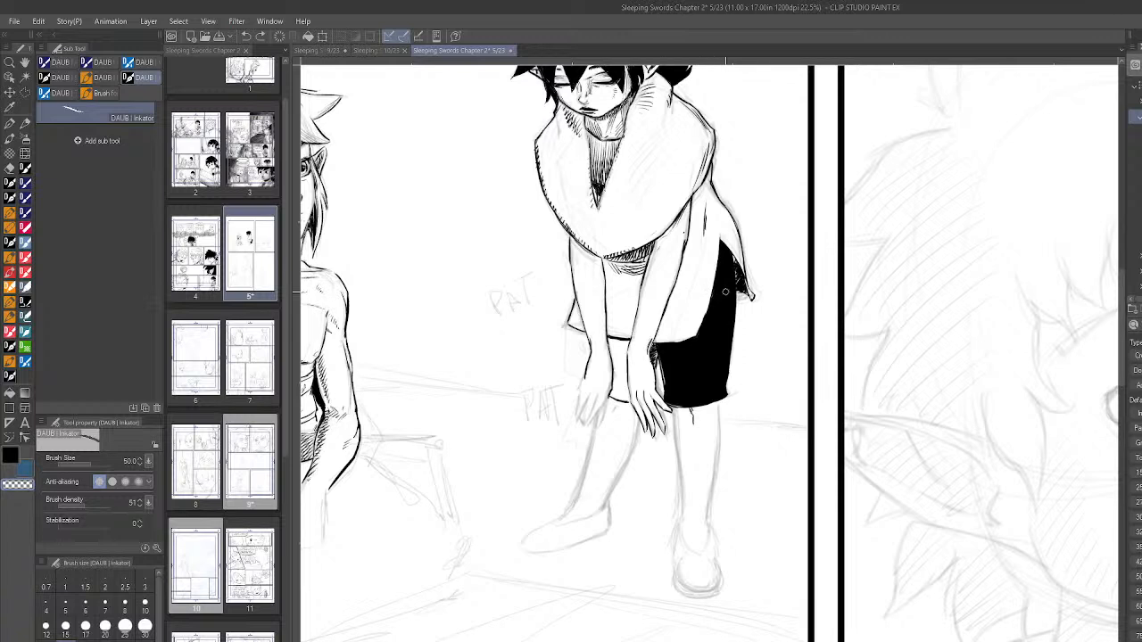
pyautogui.moveTo(728, 292); pyautogui.dragTo(728, 312)
pyautogui.moveTo(717, 373); pyautogui.dragTo(719, 392)
pyautogui.scroll(-3, 815, 428)
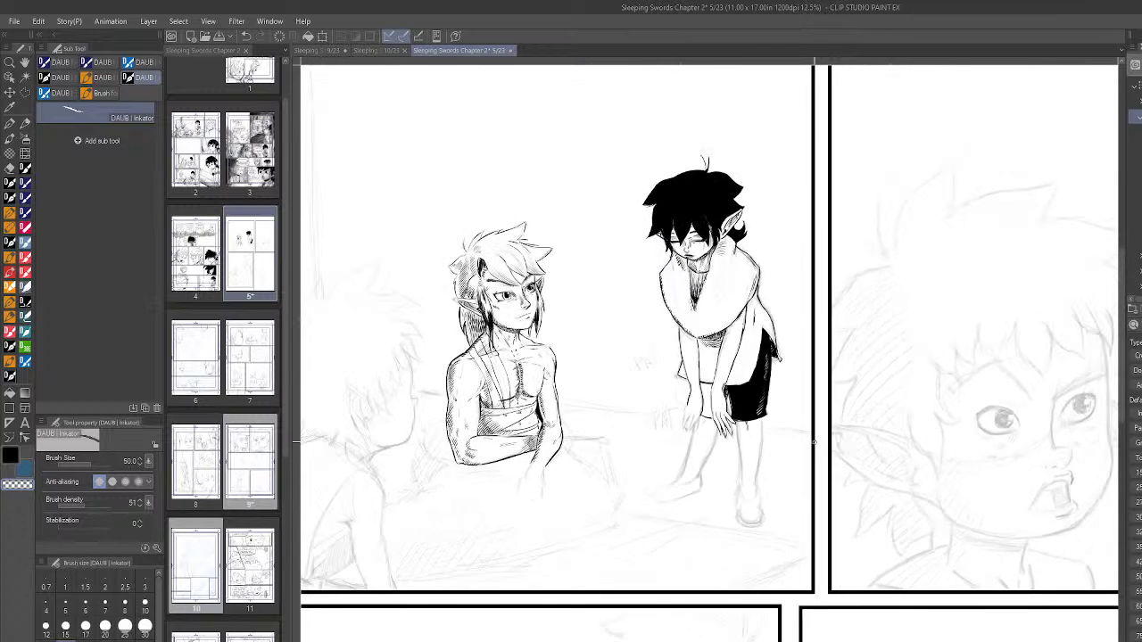
pyautogui.scroll(3, 814, 441)
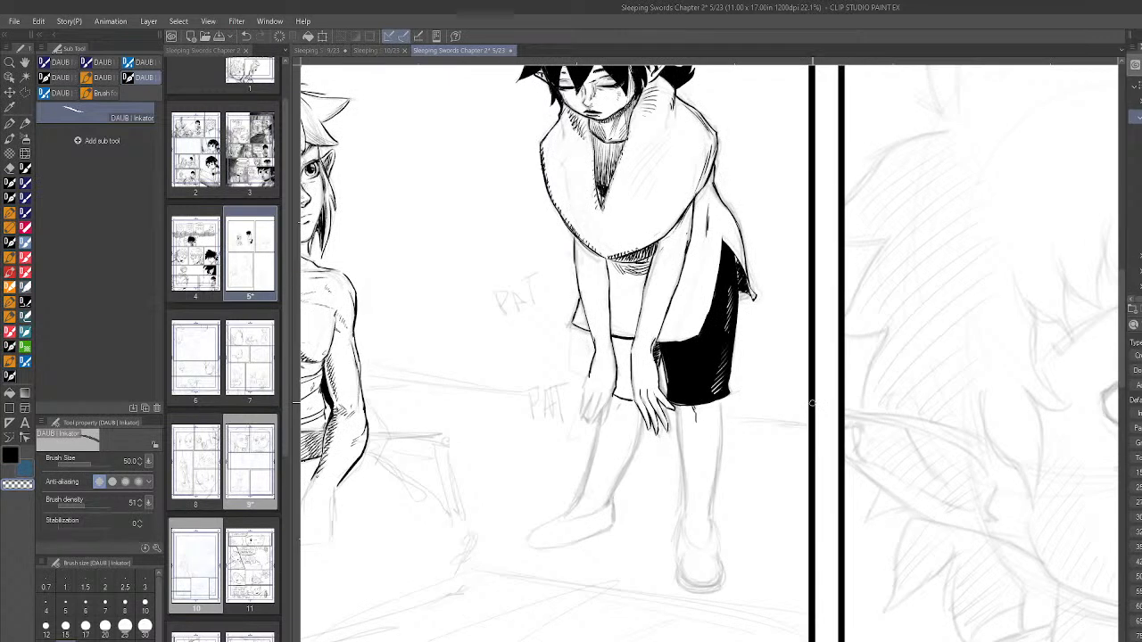
# - Shade the tunic between the two arms with horizontal black hatching at brush size 30
pyautogui.click(10, 454)
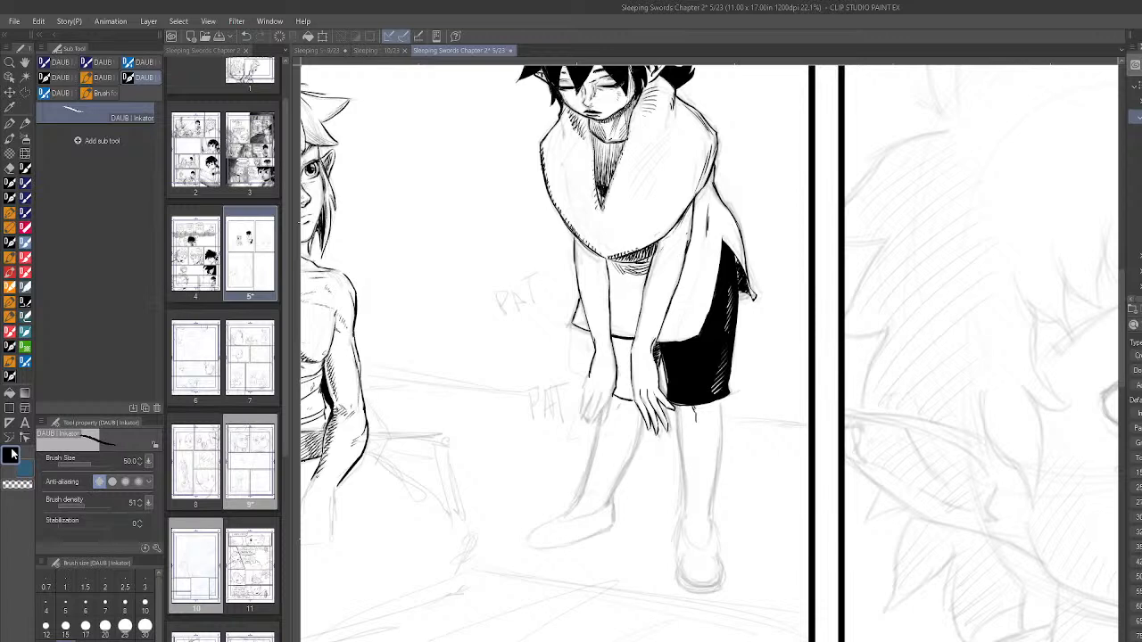
pyautogui.click(145, 627)
pyautogui.press('h')
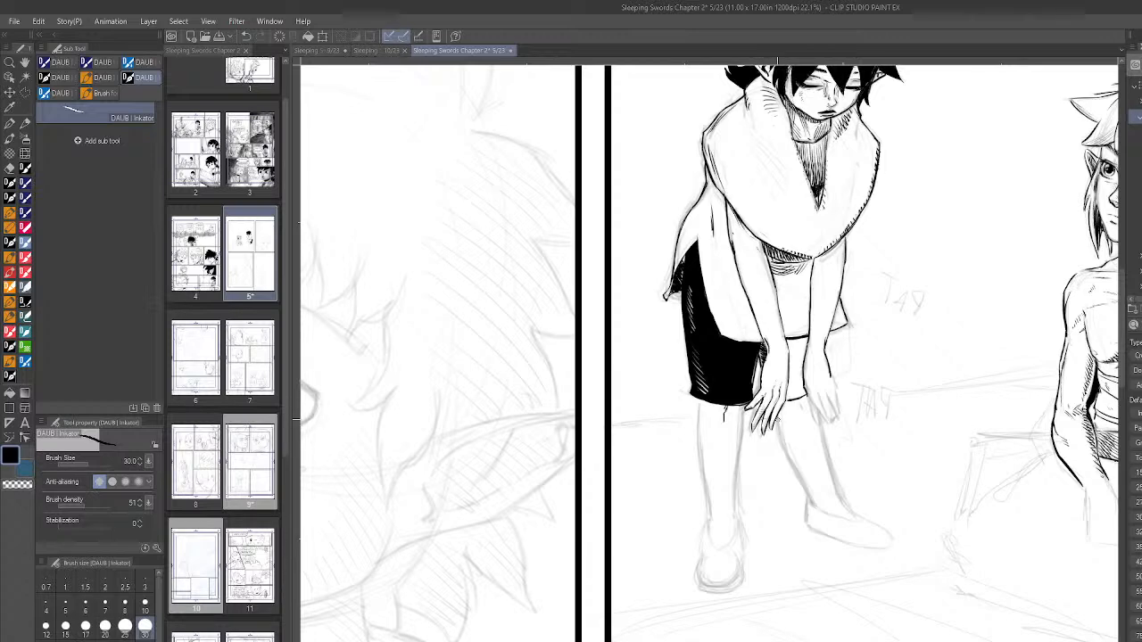
pyautogui.press('h')
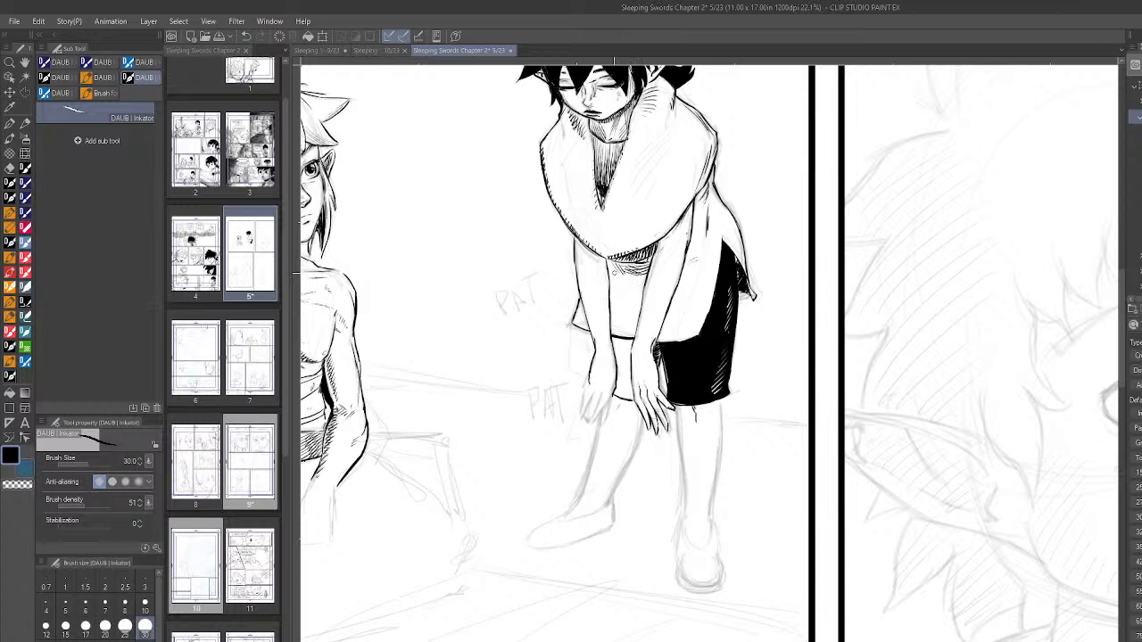
pyautogui.moveTo(614, 281)
pyautogui.mouseDown()
pyautogui.moveTo(639, 304)
pyautogui.moveTo(641, 330)
pyautogui.mouseUp()
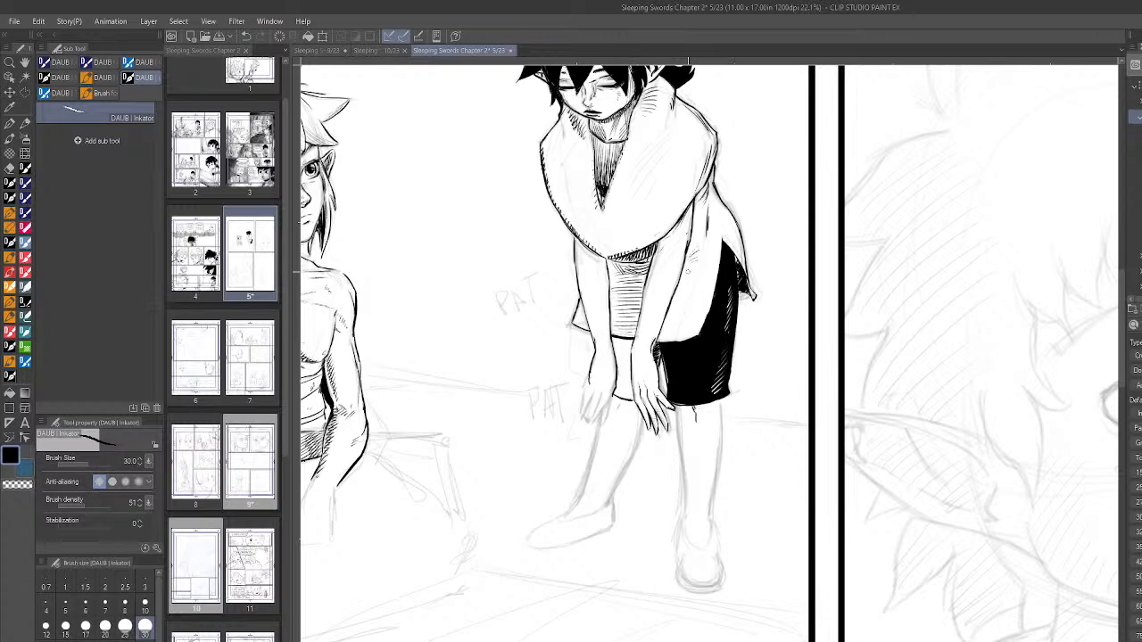
# - Add short hatching to the tunic beside the front arm and shade the scarf around its neck opening
pyautogui.moveTo(681, 275); pyautogui.dragTo(694, 274)
pyautogui.scroll(-3, 835, 459)
pyautogui.scroll(-2, 834, 459)
pyautogui.scroll(2, 839, 401)
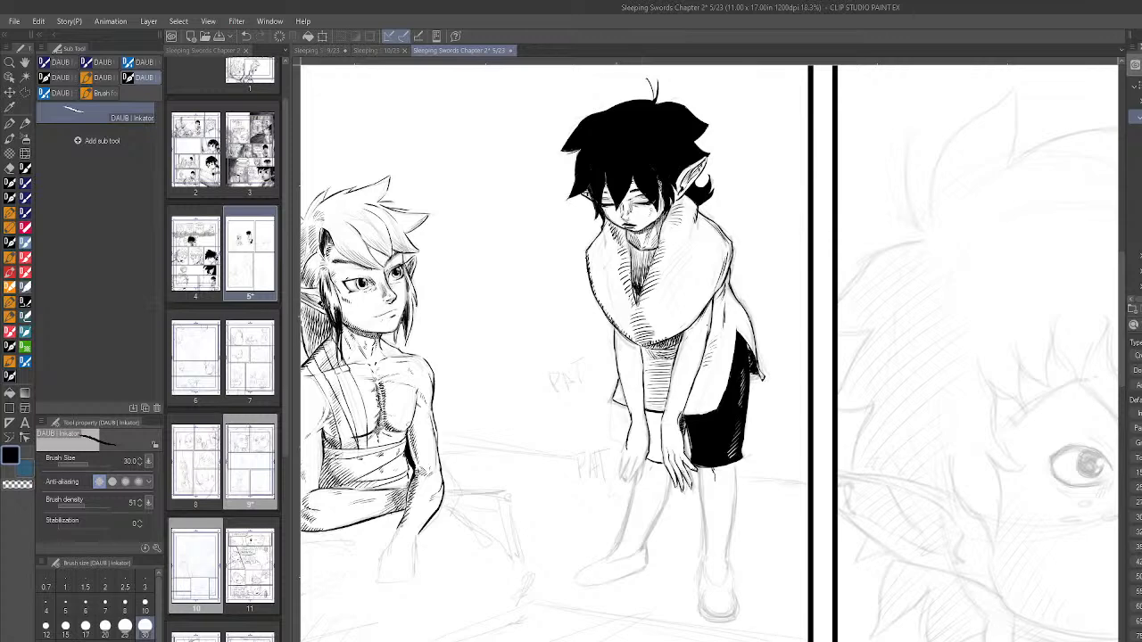
# - Build up the scarf's hatching on both sides of the neck opening and down to its lower fold
pyautogui.press('-')
pyautogui.press('-')
pyautogui.press('-')
pyautogui.press('-')
pyautogui.press('-')
pyautogui.press('-')
pyautogui.press('-')
pyautogui.press('-')
pyautogui.press('-')
pyautogui.press('-')
pyautogui.press('-')
pyautogui.press('-')
pyautogui.press('-')
pyautogui.press('-')
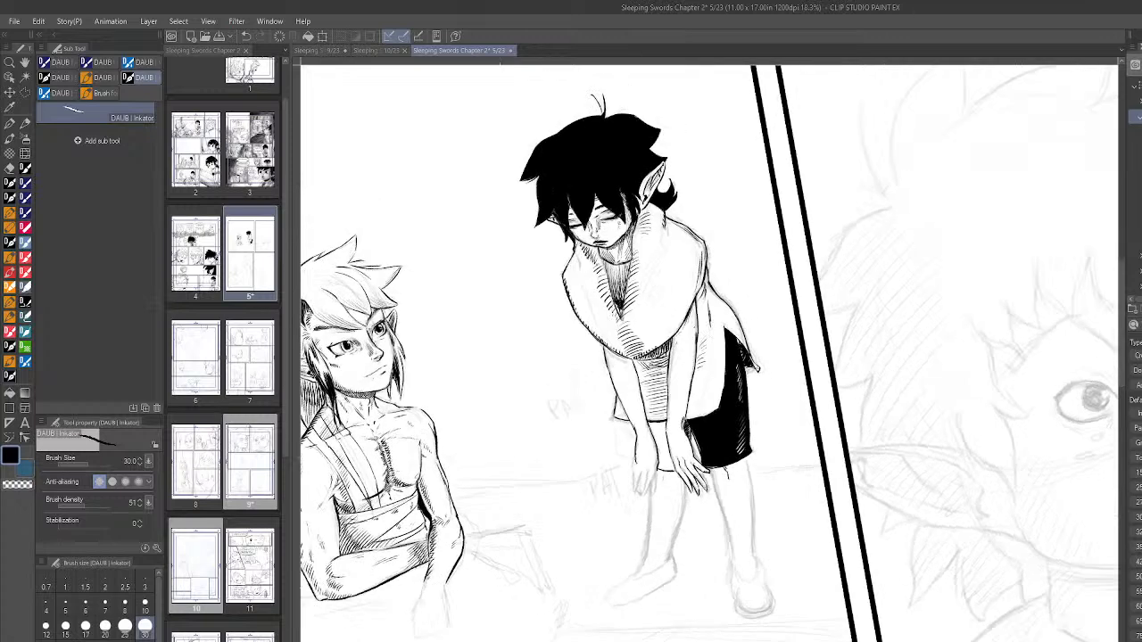
pyautogui.press('-')
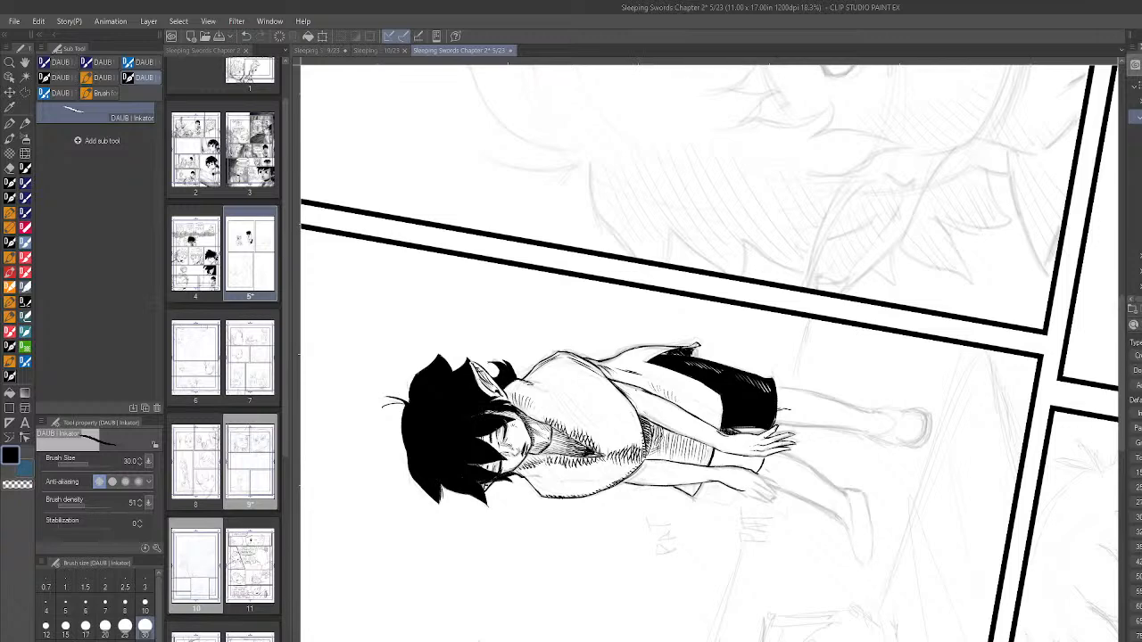
pyautogui.press('h')
pyautogui.press('h')
pyautogui.press('r')
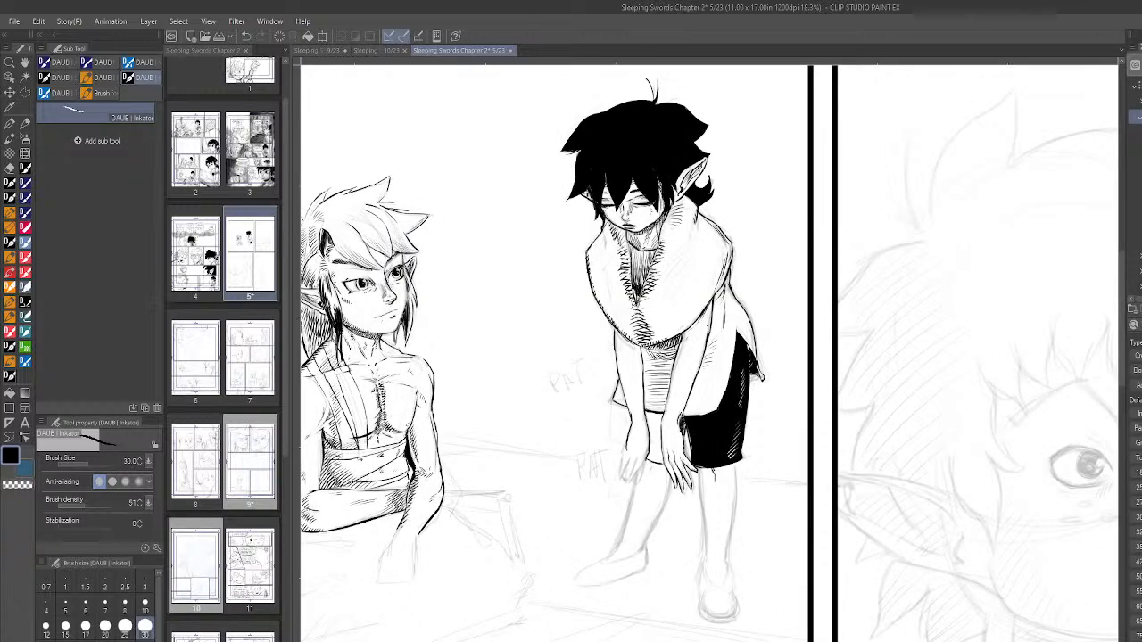
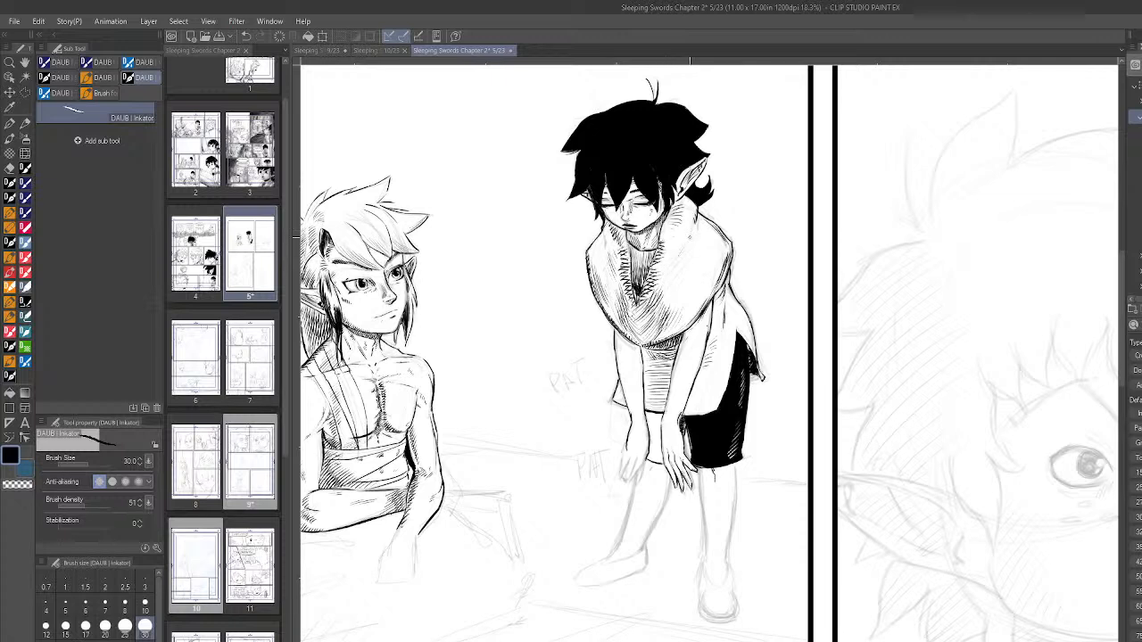
# - Add diagonal hatching to the outer side of the scarf and touch up the front arm just below the scarf's edge
pyautogui.moveTo(689, 247); pyautogui.dragTo(667, 287)
pyautogui.moveTo(691, 247); pyautogui.dragTo(673, 297)
pyautogui.moveTo(703, 284); pyautogui.dragTo(695, 303)
pyautogui.moveTo(709, 283); pyautogui.dragTo(695, 308)
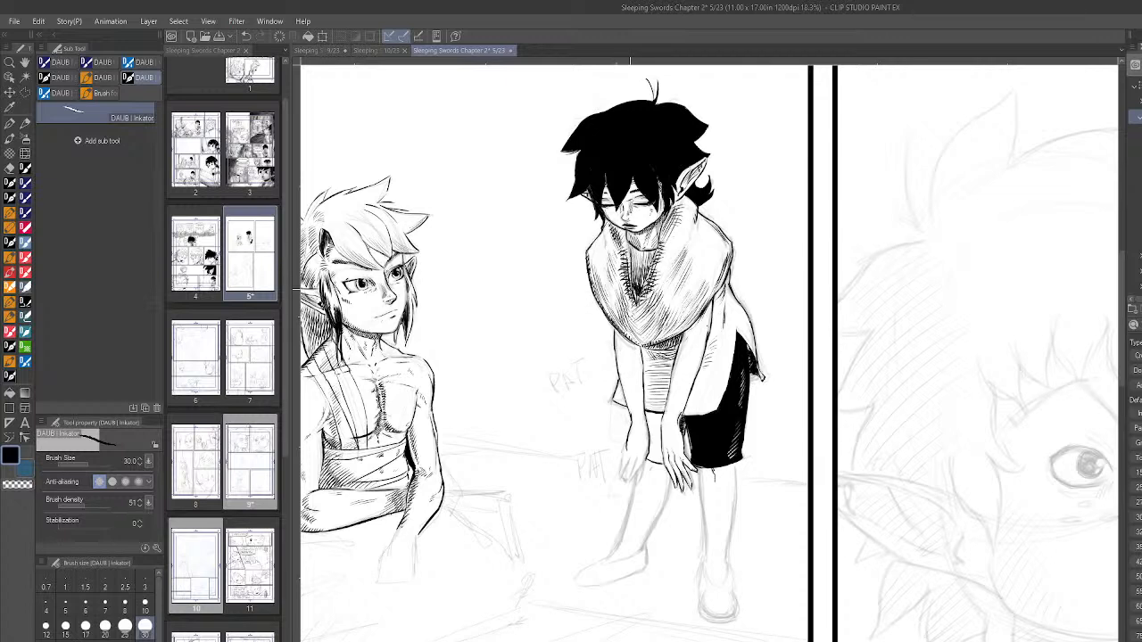
pyautogui.scroll(-3, 875, 336)
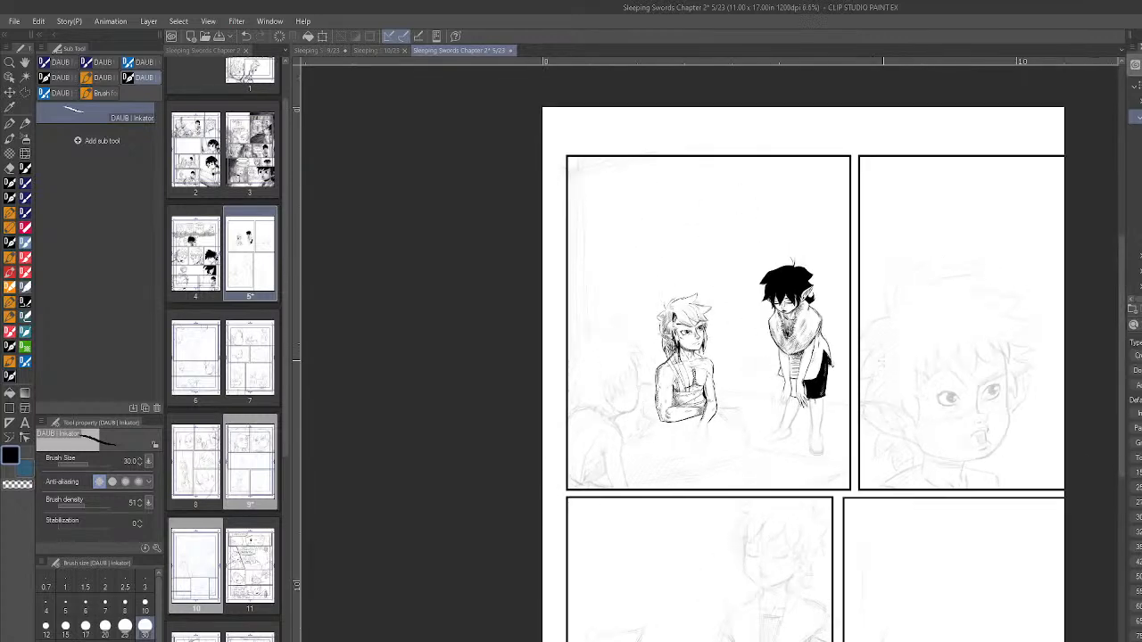
pyautogui.scroll(3, 928, 389)
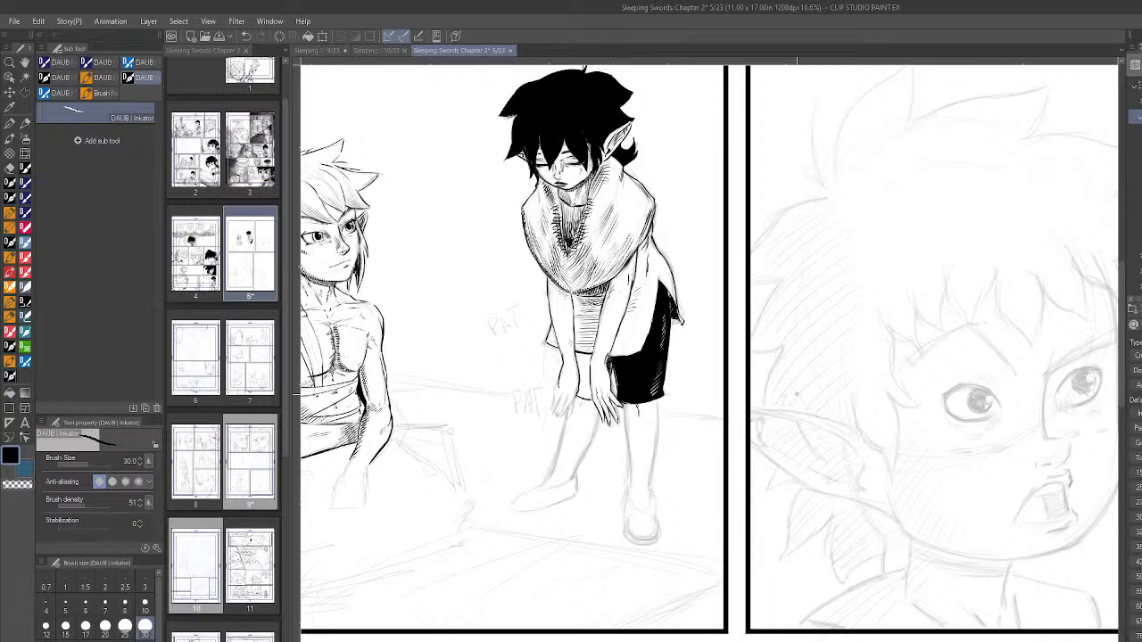
pyautogui.scroll(-1, 796, 394)
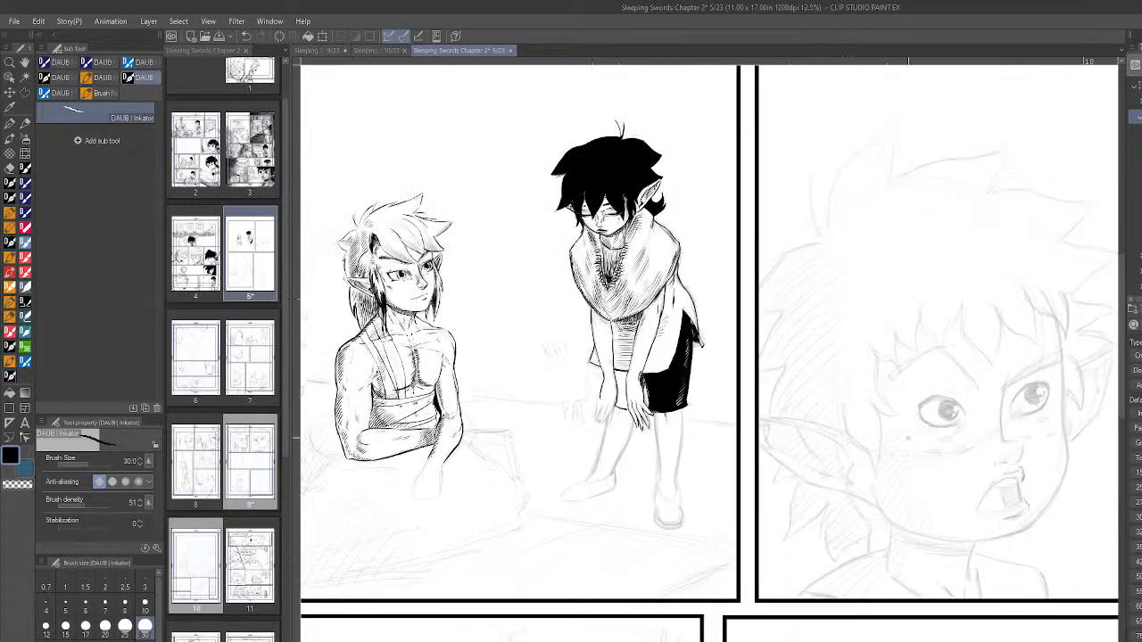
pyautogui.scroll(2, 915, 439)
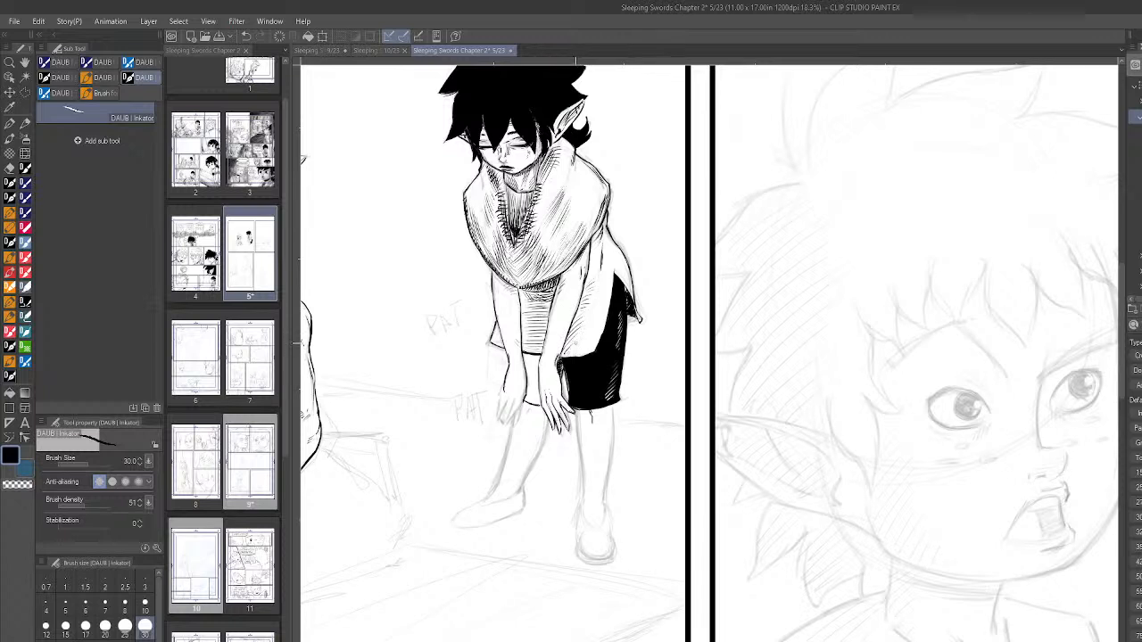
pyautogui.moveTo(598, 245); pyautogui.dragTo(590, 262)
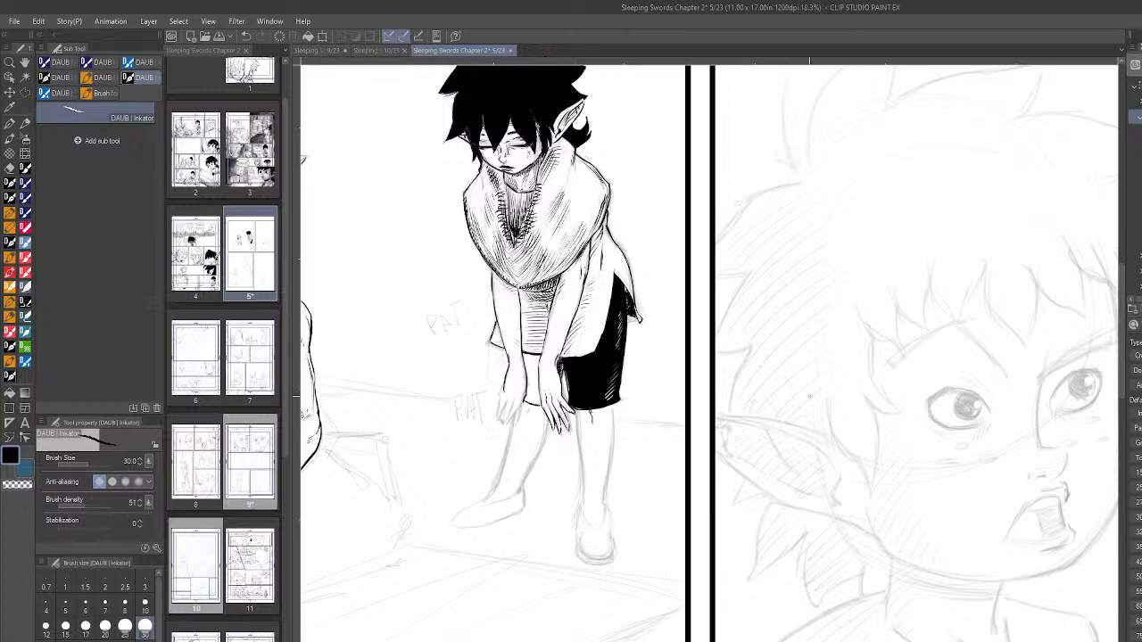
# - Hatch the shorts between the two hands in black and carve highlight lines into the front shorts leg using the transparent colour
pyautogui.scroll(-4, 804, 404)
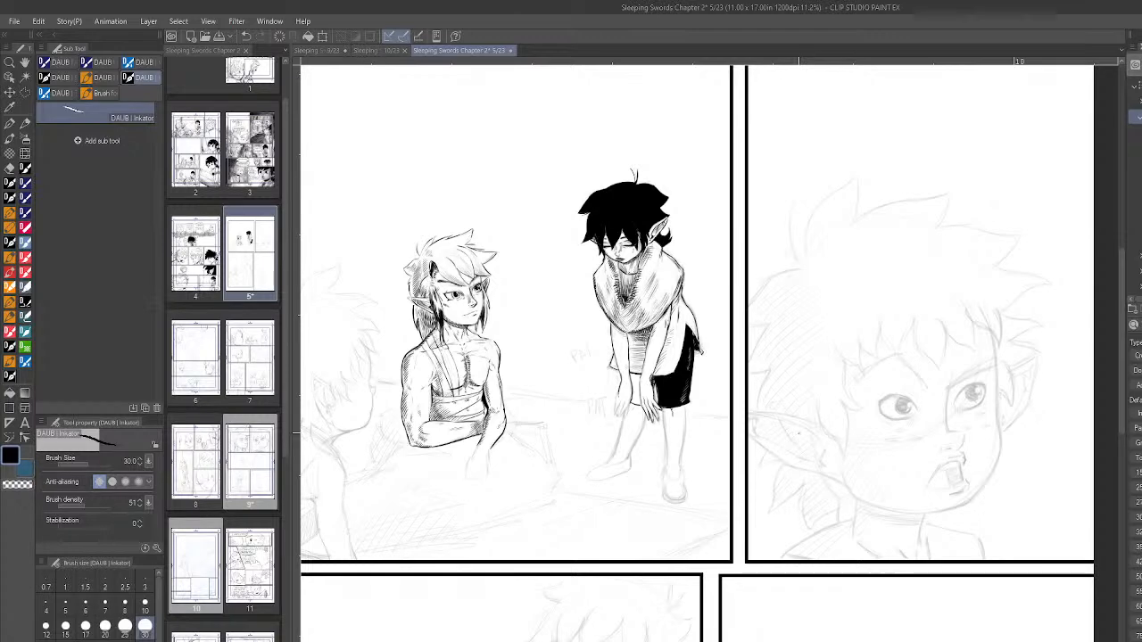
pyautogui.scroll(4, 636, 371)
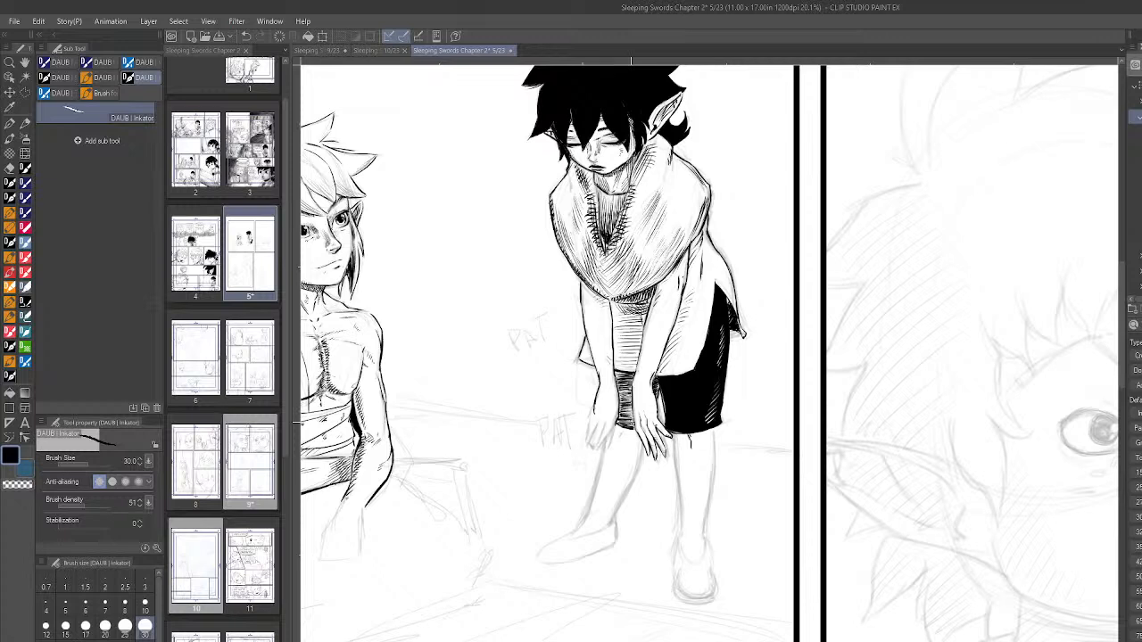
pyautogui.click(16, 485)
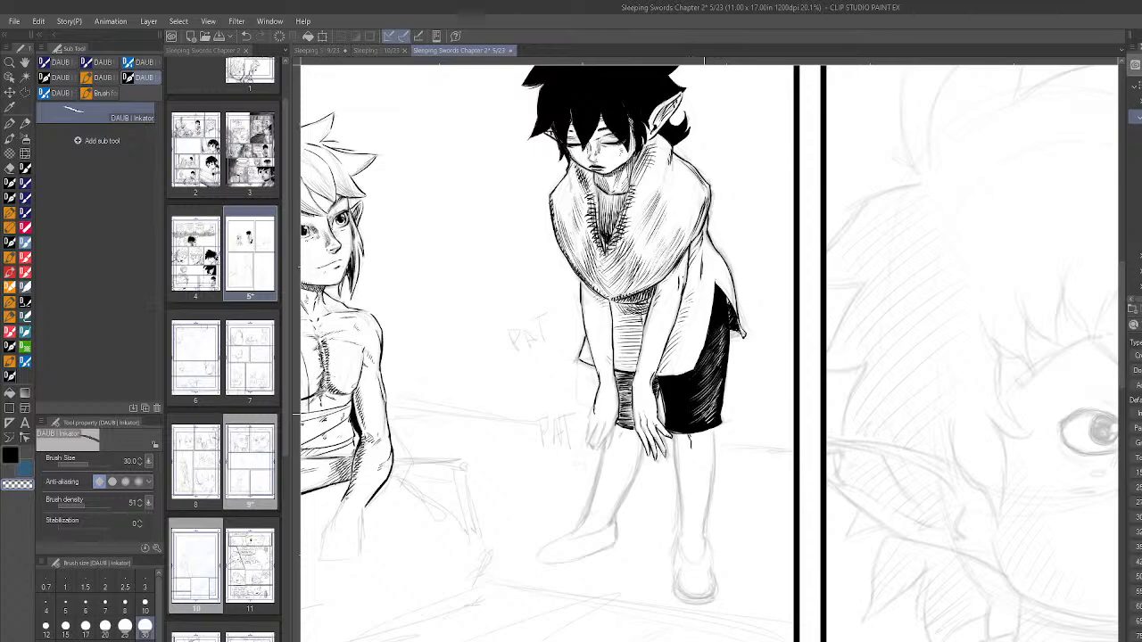
pyautogui.scroll(-4, 829, 435)
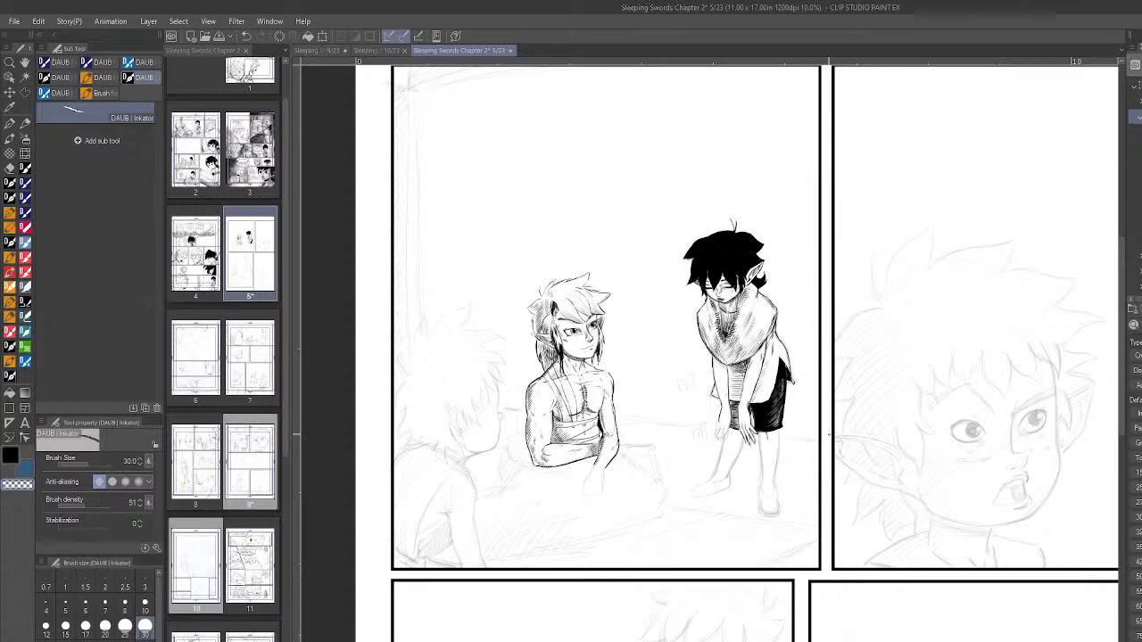
# - Carve more curved highlight strokes across the lower part of the black shorts using the transparent colour
pyautogui.scroll(2, 729, 436)
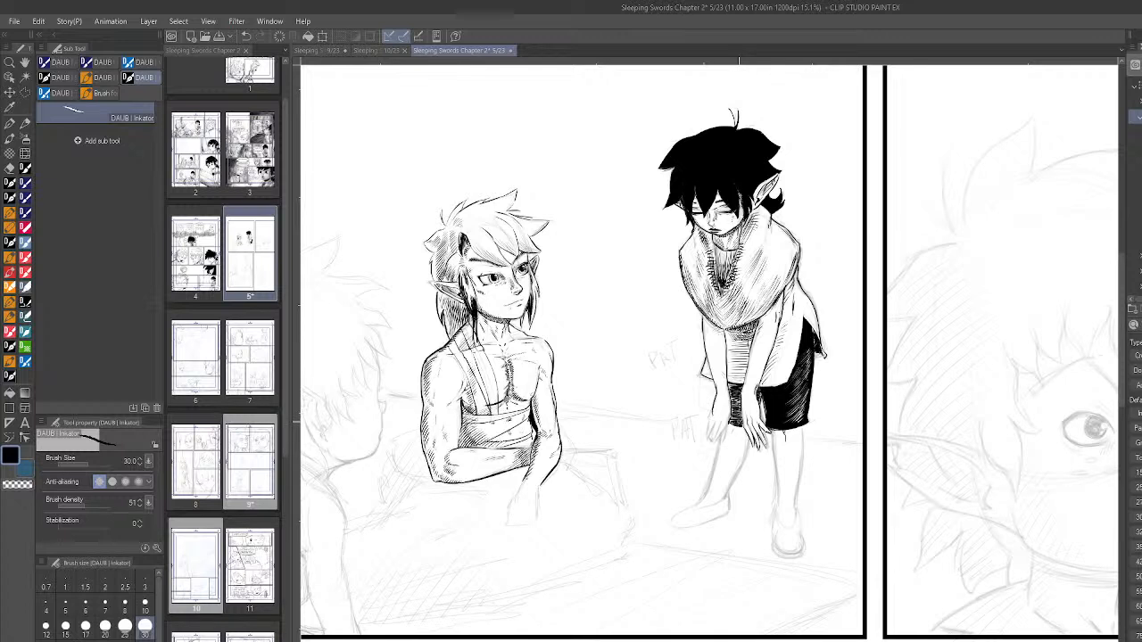
pyautogui.click(33, 484)
pyautogui.moveTo(789, 401); pyautogui.dragTo(770, 404)
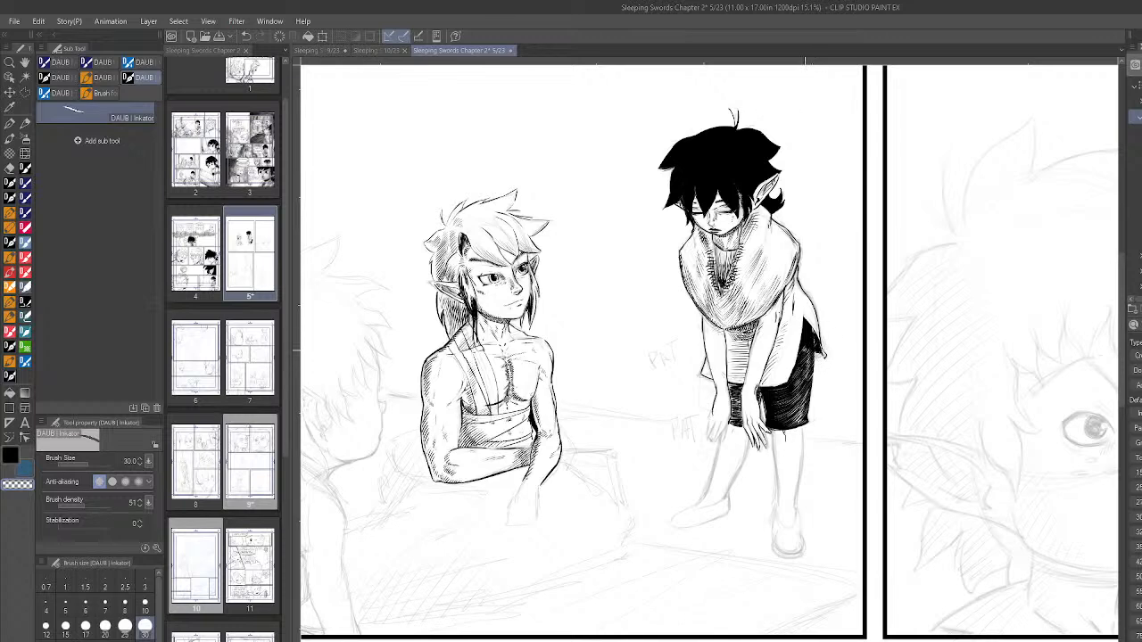
pyautogui.scroll(-3, 902, 428)
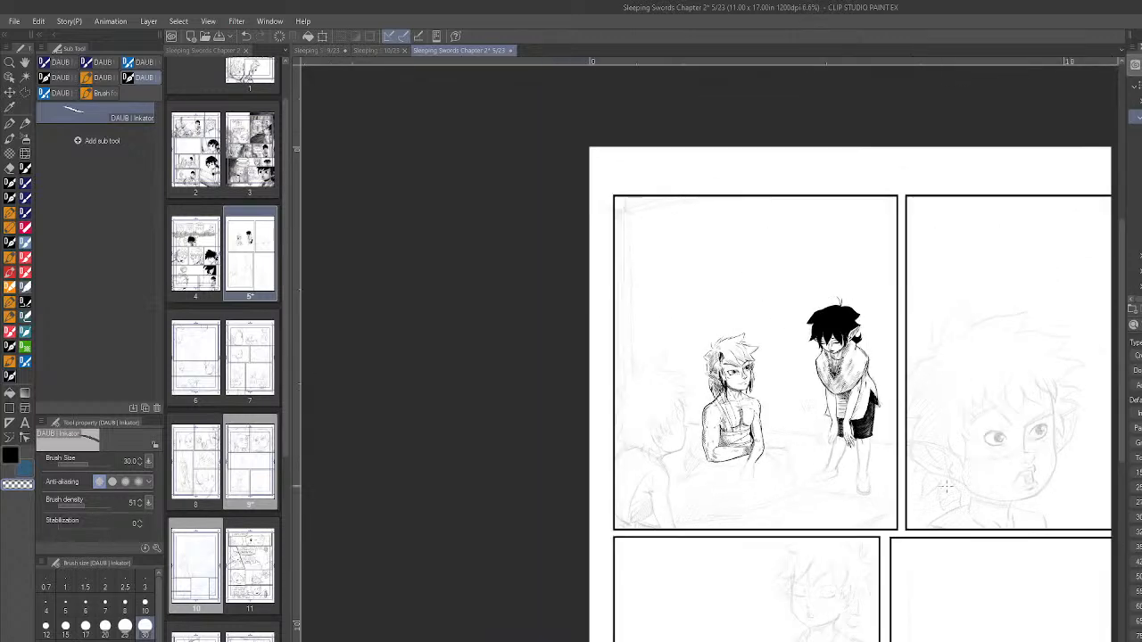
pyautogui.scroll(2, 950, 483)
pyautogui.scroll(2, 952, 471)
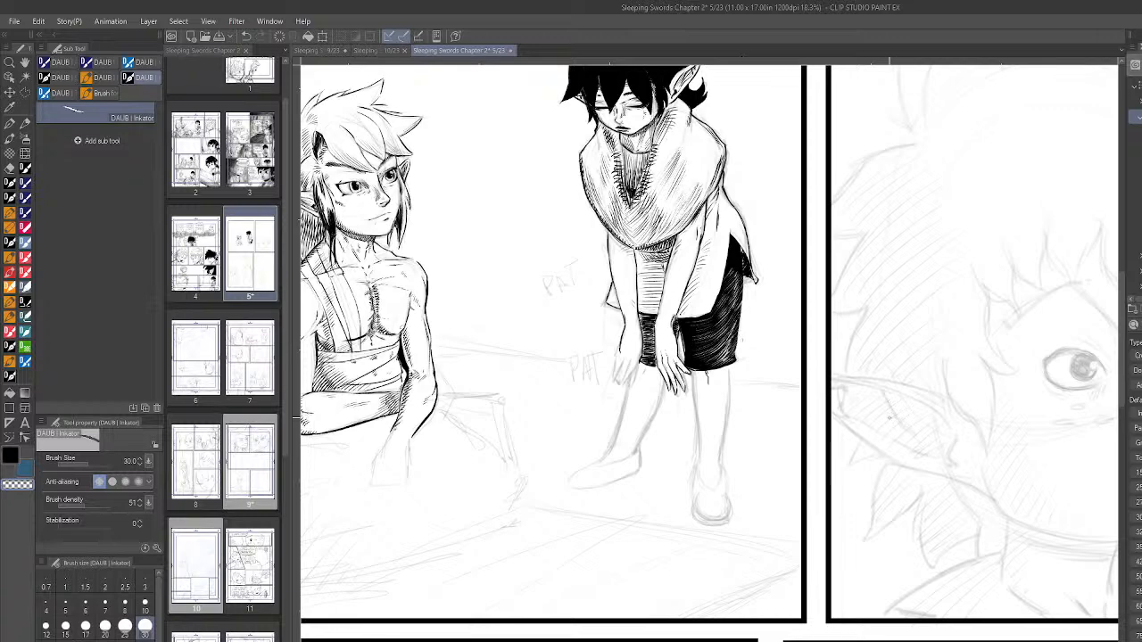
pyautogui.scroll(-3, 886, 416)
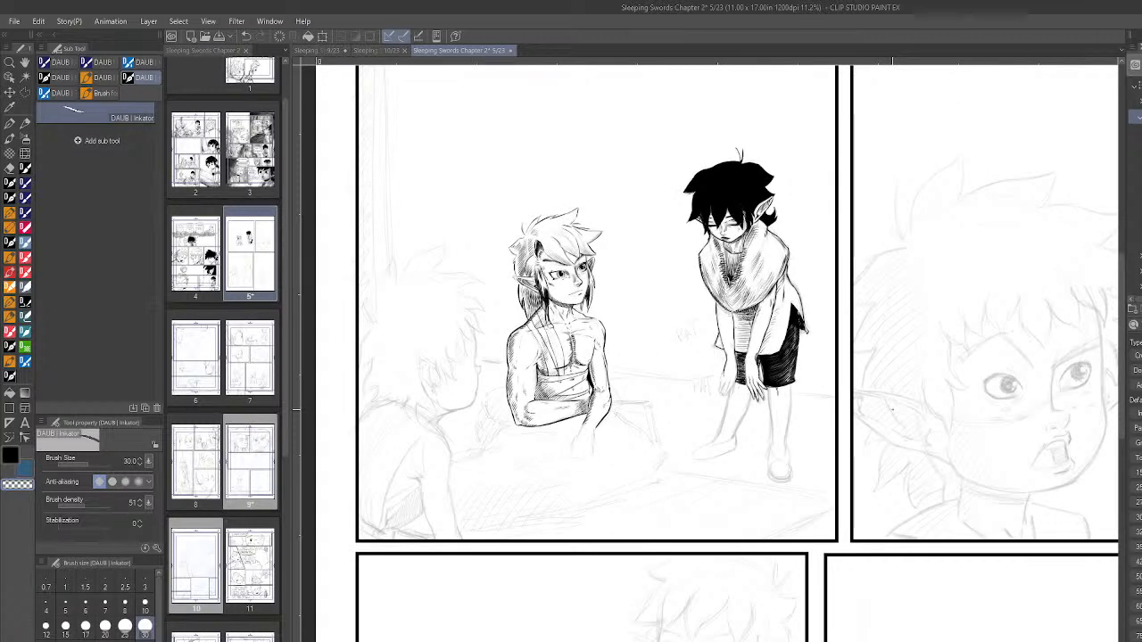
# - Outline both sides of the front leg in black from the shorts' hem down to the ankle
pyautogui.scroll(3, 893, 370)
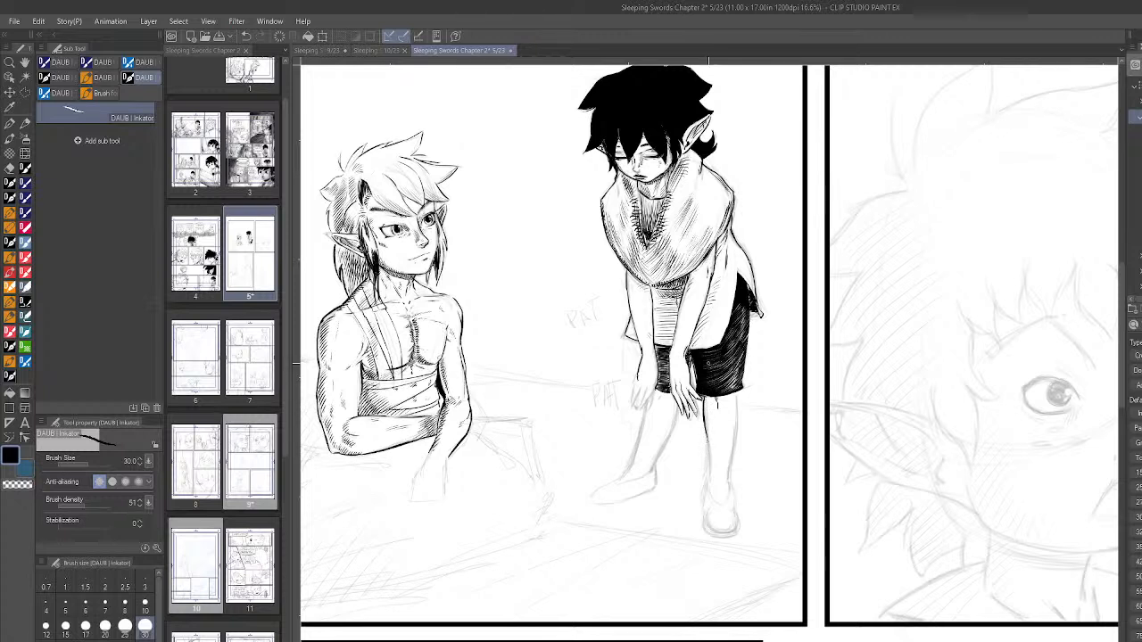
pyautogui.moveTo(738, 397); pyautogui.dragTo(729, 483)
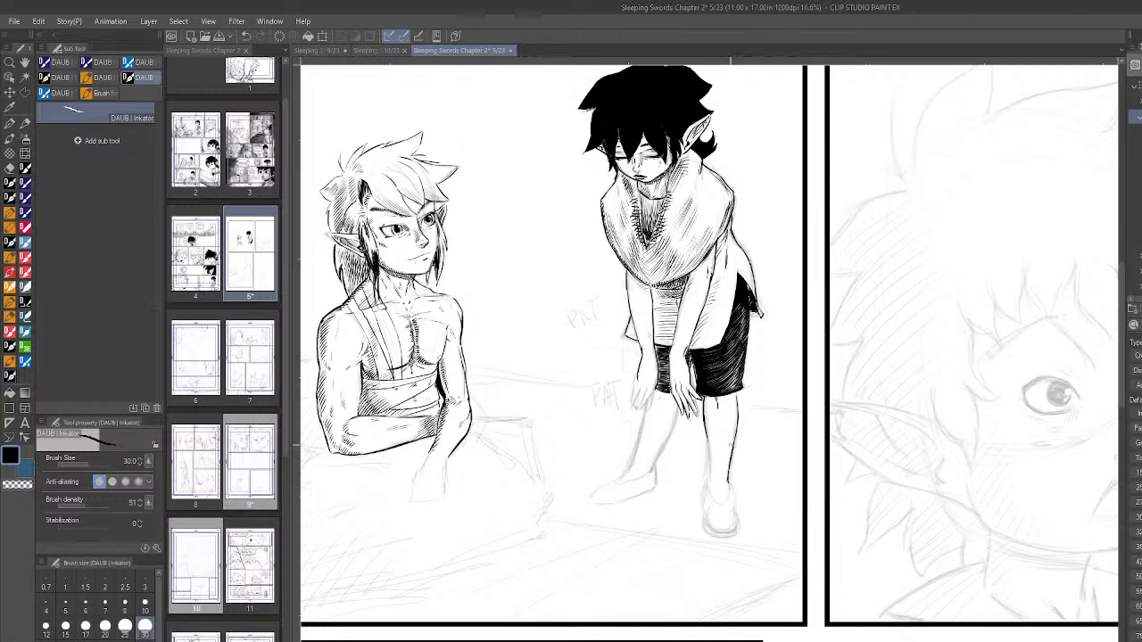
pyautogui.moveTo(710, 439); pyautogui.dragTo(711, 477)
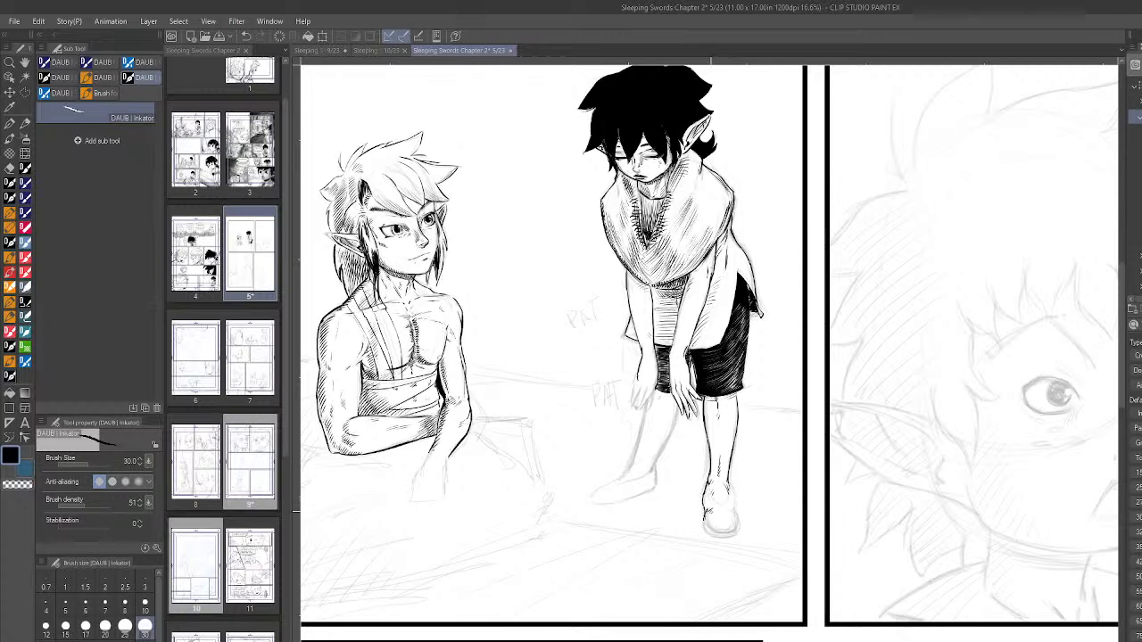
# - Outline the front foot's shoe and fill it with dense curved hatching
pyautogui.moveTo(709, 512); pyautogui.dragTo(723, 532)
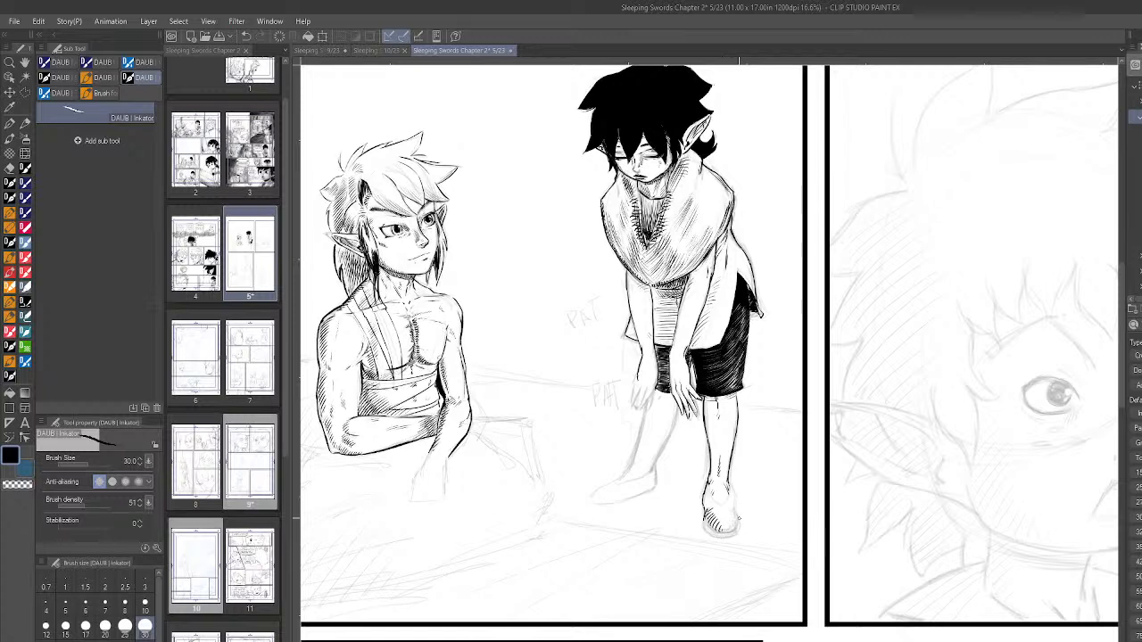
pyautogui.moveTo(709, 512); pyautogui.dragTo(722, 530)
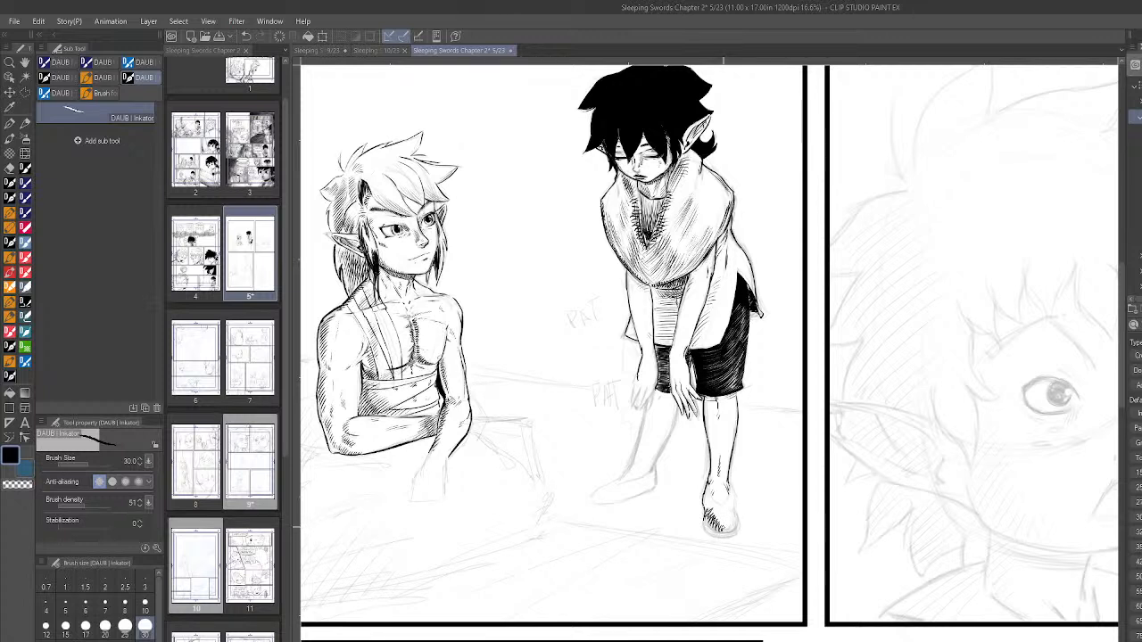
pyautogui.moveTo(704, 522); pyautogui.dragTo(716, 532)
pyautogui.press('h')
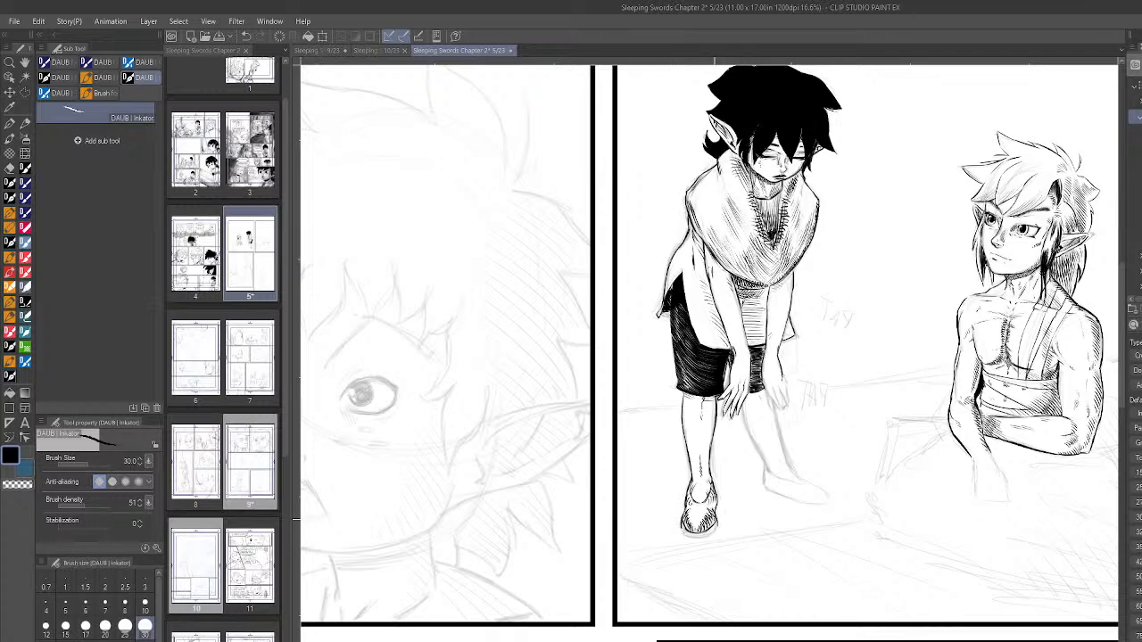
pyautogui.press('h')
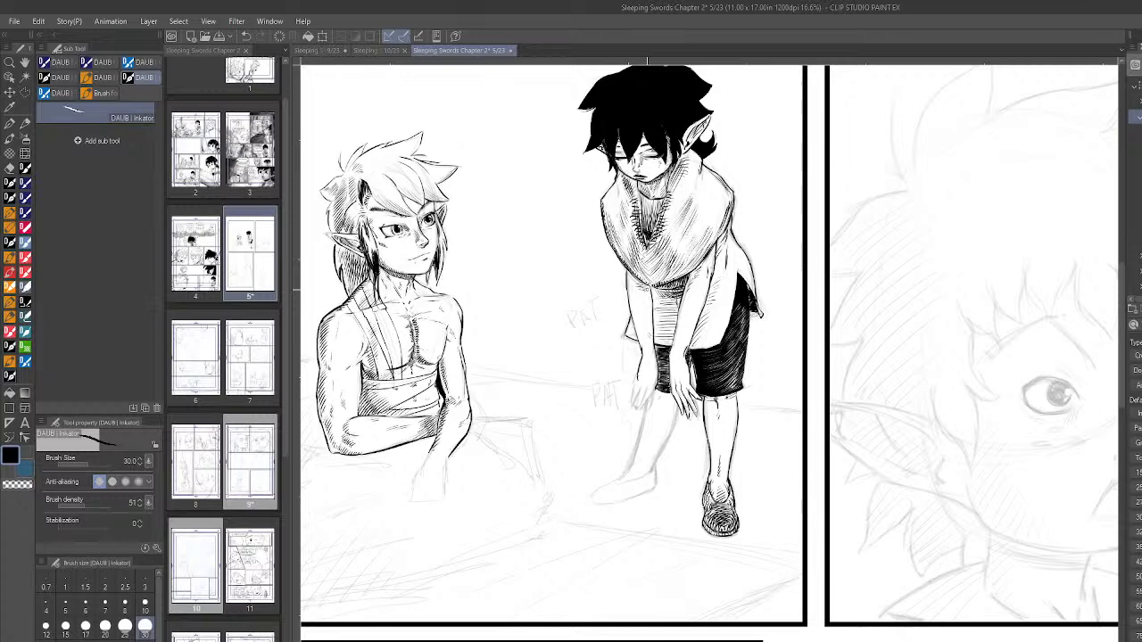
# - Try to ink the fingers of the far hand resting on the knee
pyautogui.scroll(2, 652, 390)
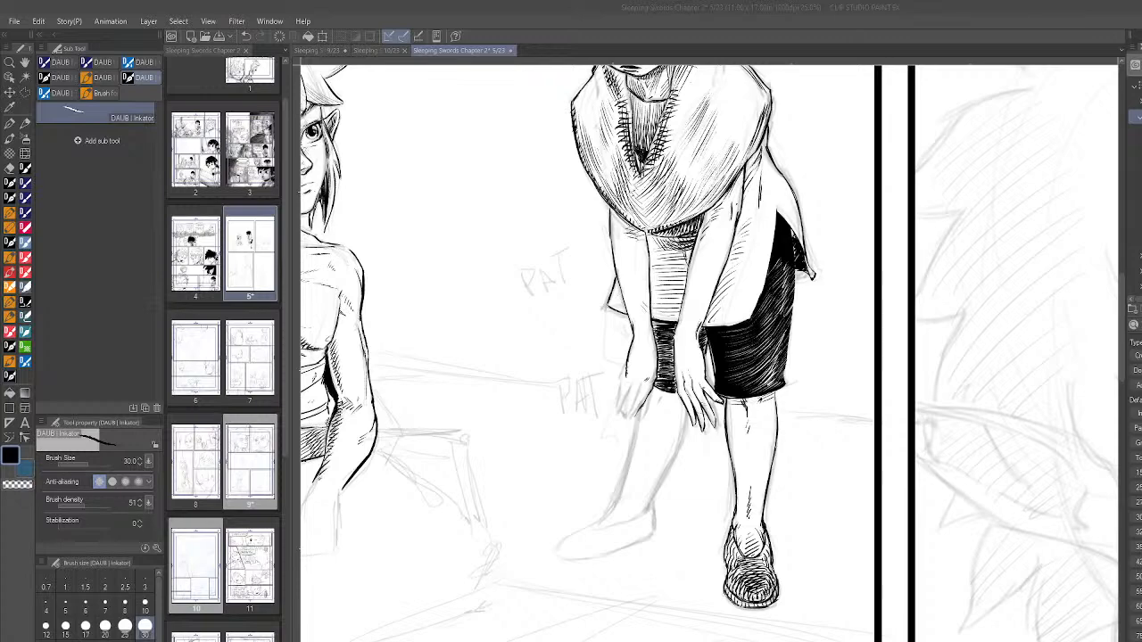
pyautogui.scroll(-5, 640, 375)
pyautogui.scroll(1, 652, 366)
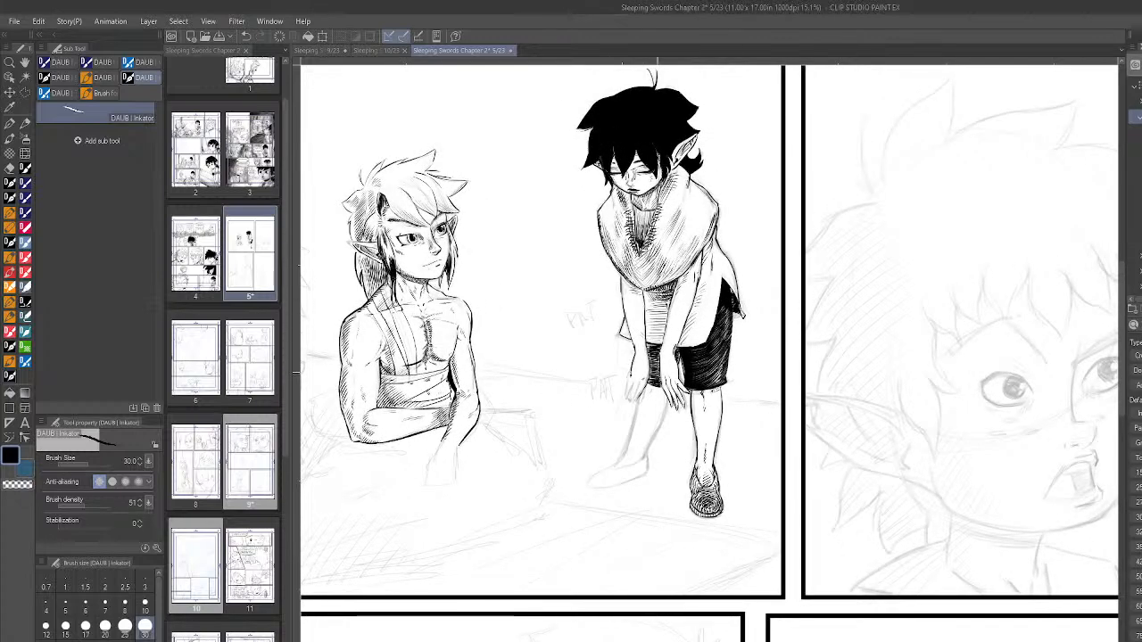
pyautogui.scroll(4, 660, 422)
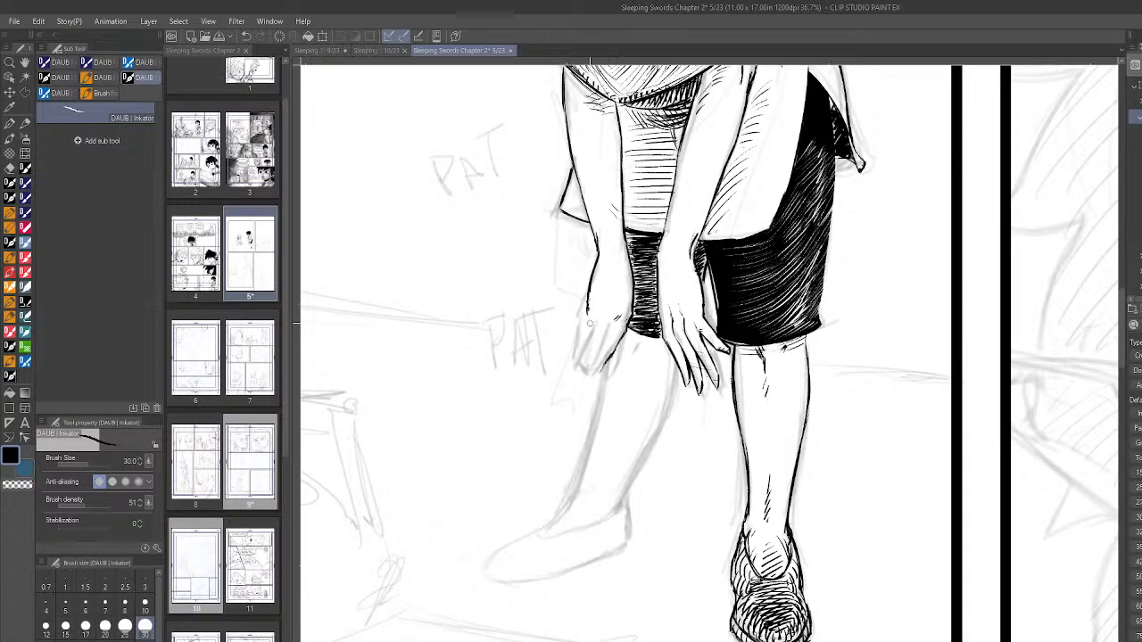
pyautogui.moveTo(581, 343); pyautogui.dragTo(600, 319)
pyautogui.moveTo(605, 339)
pyautogui.mouseDown()
pyautogui.moveTo(620, 320)
pyautogui.moveTo(612, 331)
pyautogui.mouseUp()
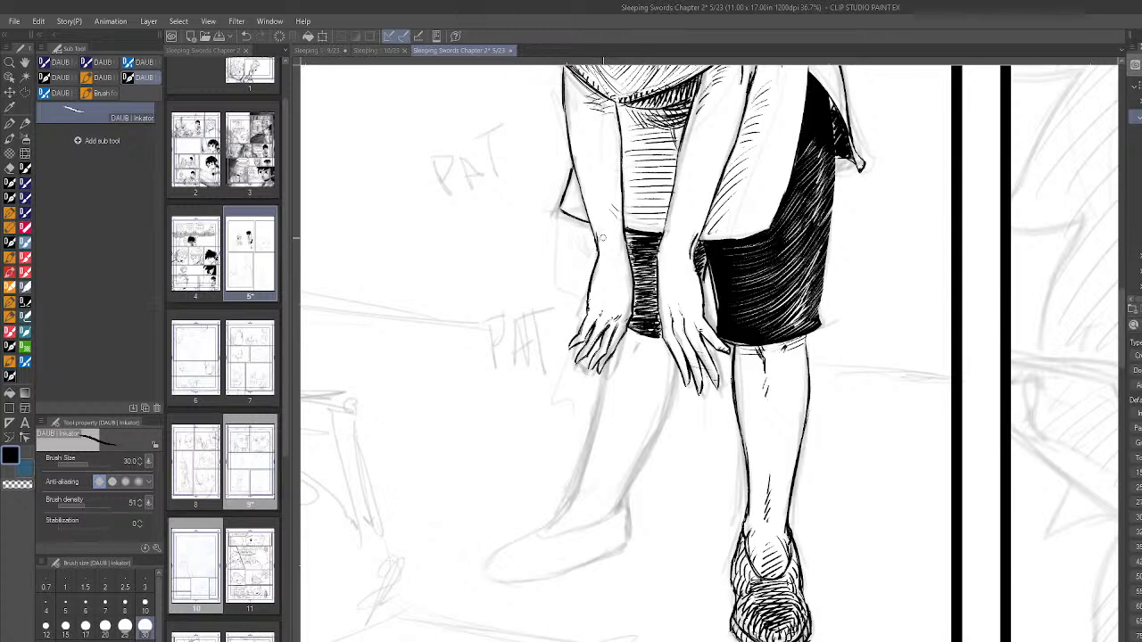
pyautogui.scroll(-4, 805, 384)
pyautogui.scroll(5, 764, 333)
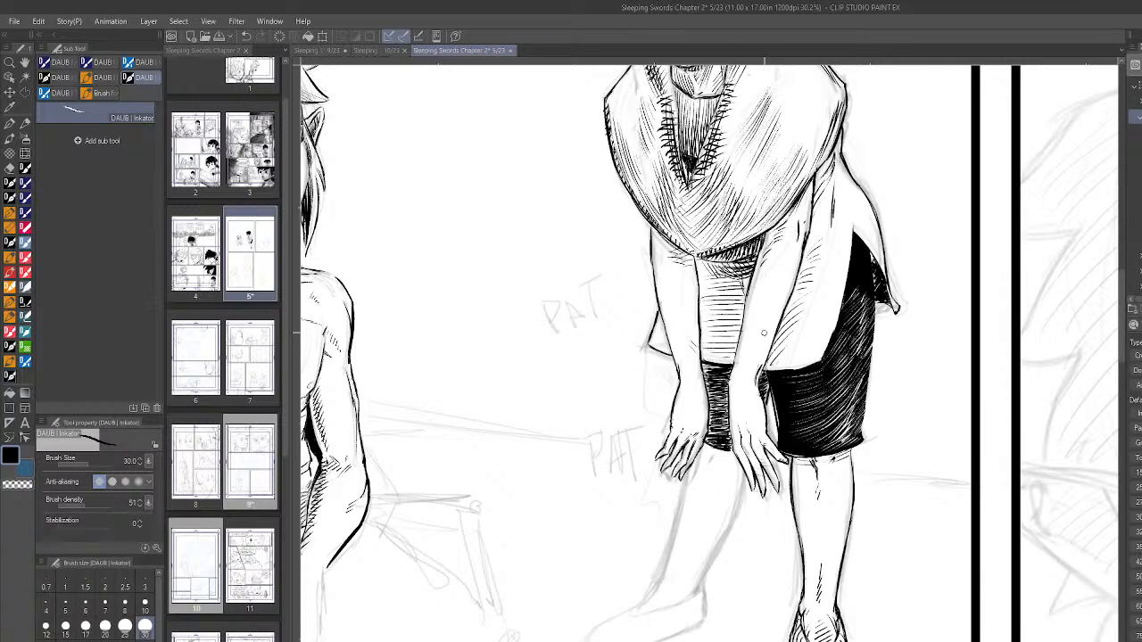
pyautogui.scroll(1, 710, 458)
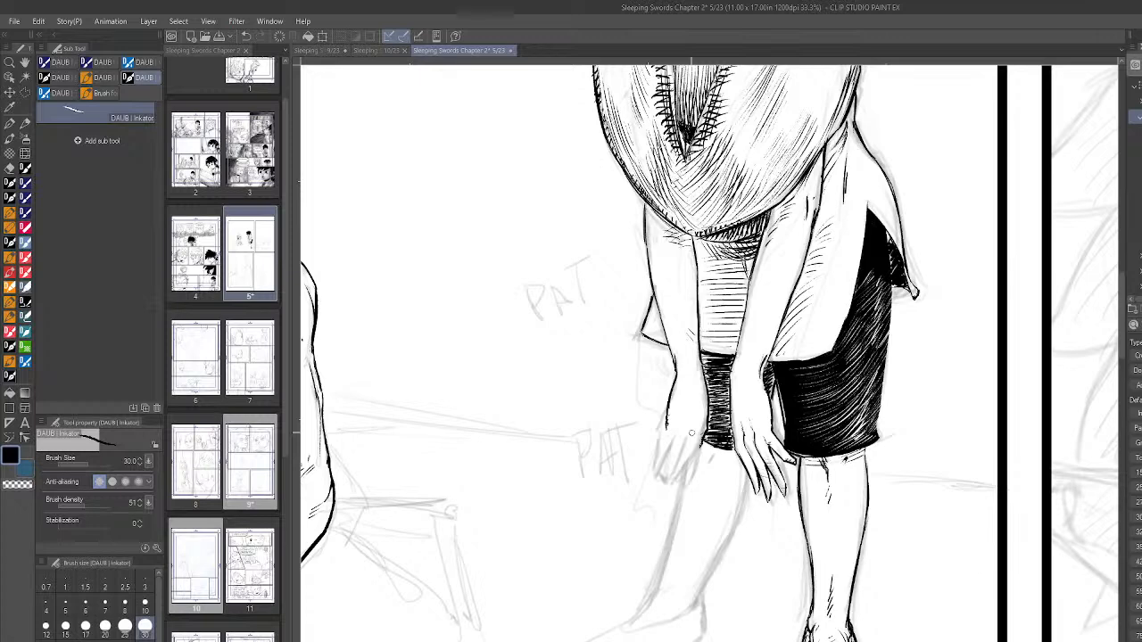
# - Outline both sides of the far leg from the knee down to the ankle, redoing the outer line
pyautogui.scroll(-6, 861, 412)
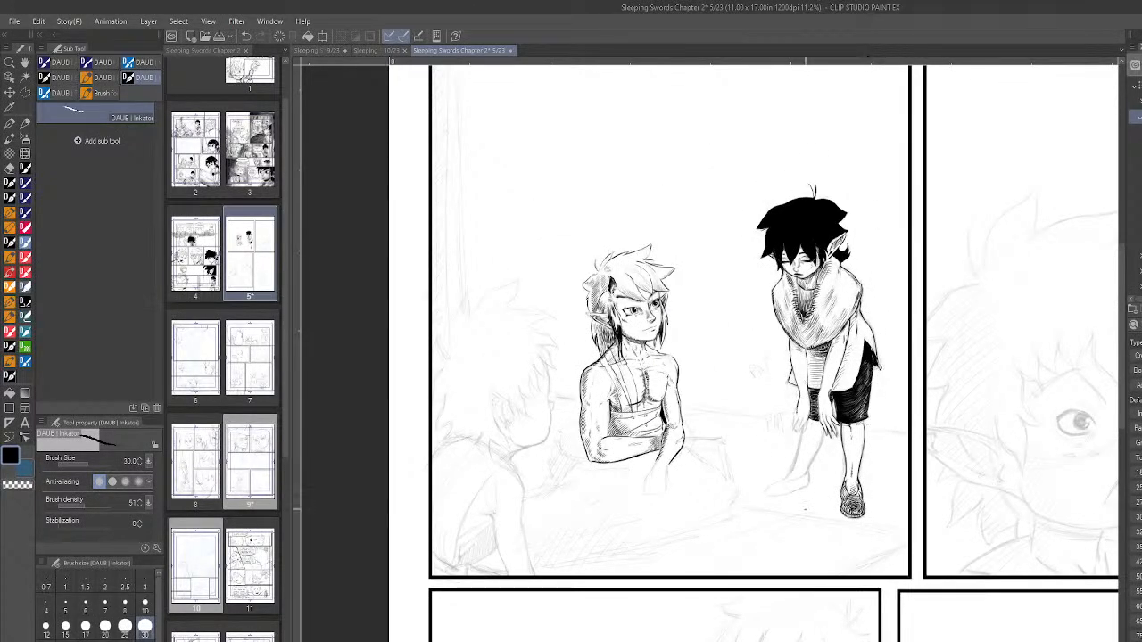
pyautogui.scroll(-1, 813, 482)
pyautogui.scroll(7, 808, 441)
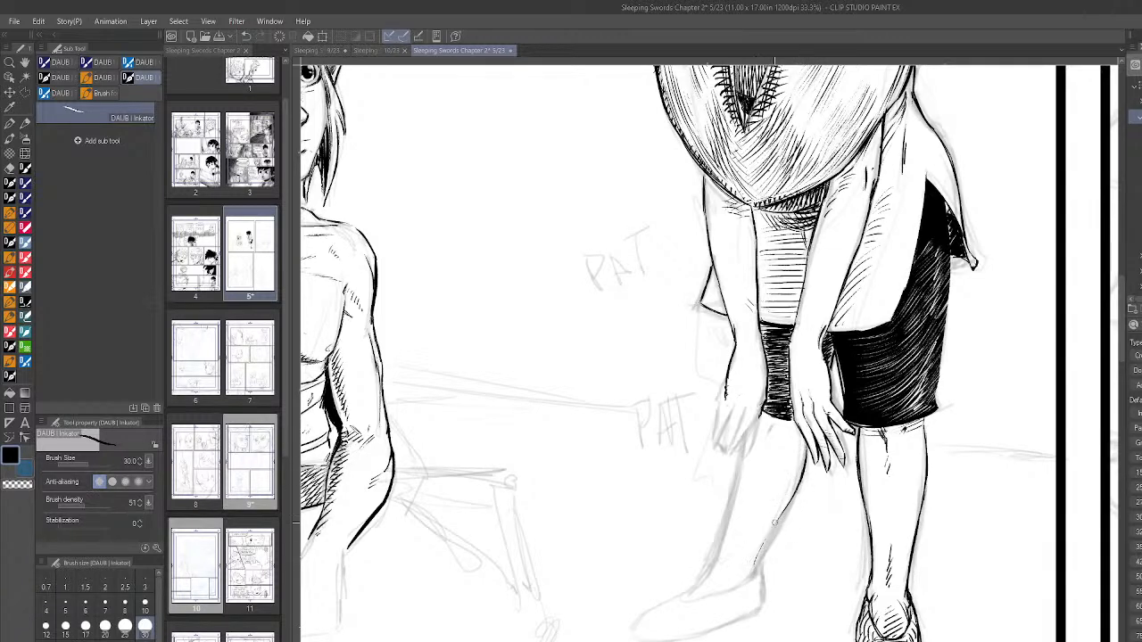
pyautogui.moveTo(768, 536)
pyautogui.mouseDown()
pyautogui.moveTo(757, 569)
pyautogui.moveTo(782, 510)
pyautogui.mouseUp()
pyautogui.moveTo(758, 562)
pyautogui.mouseDown()
pyautogui.moveTo(793, 498)
pyautogui.moveTo(779, 516)
pyautogui.mouseUp()
pyautogui.moveTo(742, 450); pyautogui.dragTo(716, 552)
pyautogui.hotkey('ctrl', 'z')
pyautogui.moveTo(731, 502); pyautogui.dragTo(715, 552)
pyautogui.moveTo(731, 502); pyautogui.dragTo(686, 596)
pyautogui.scroll(-2, 899, 489)
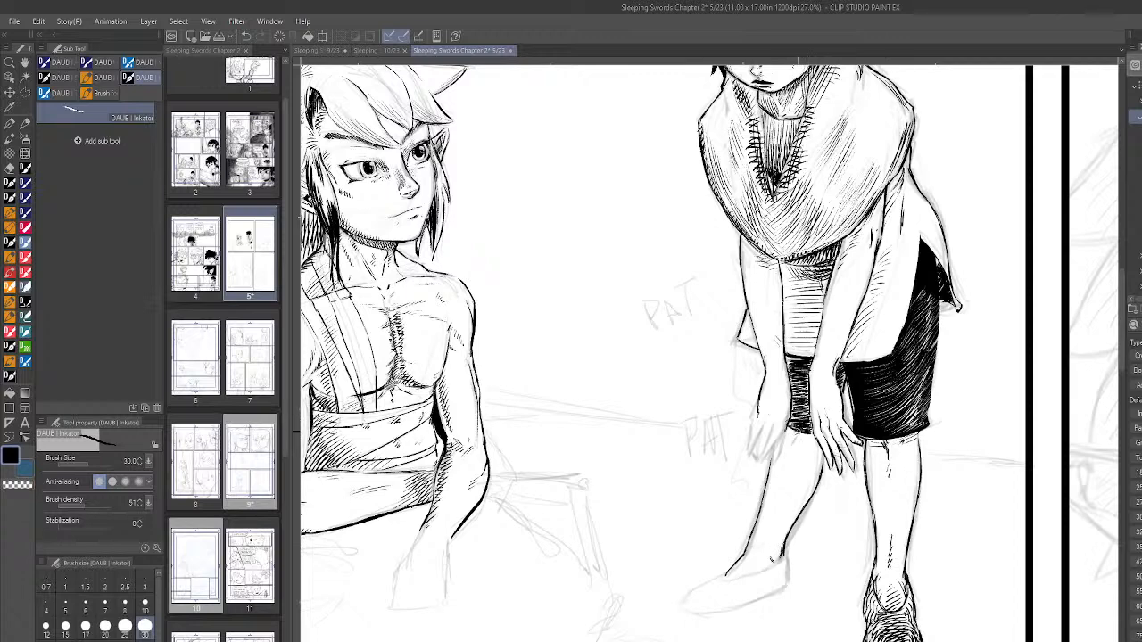
# - Add short hatching strokes at the far leg's knee just below the shorts
pyautogui.scroll(-3, 914, 415)
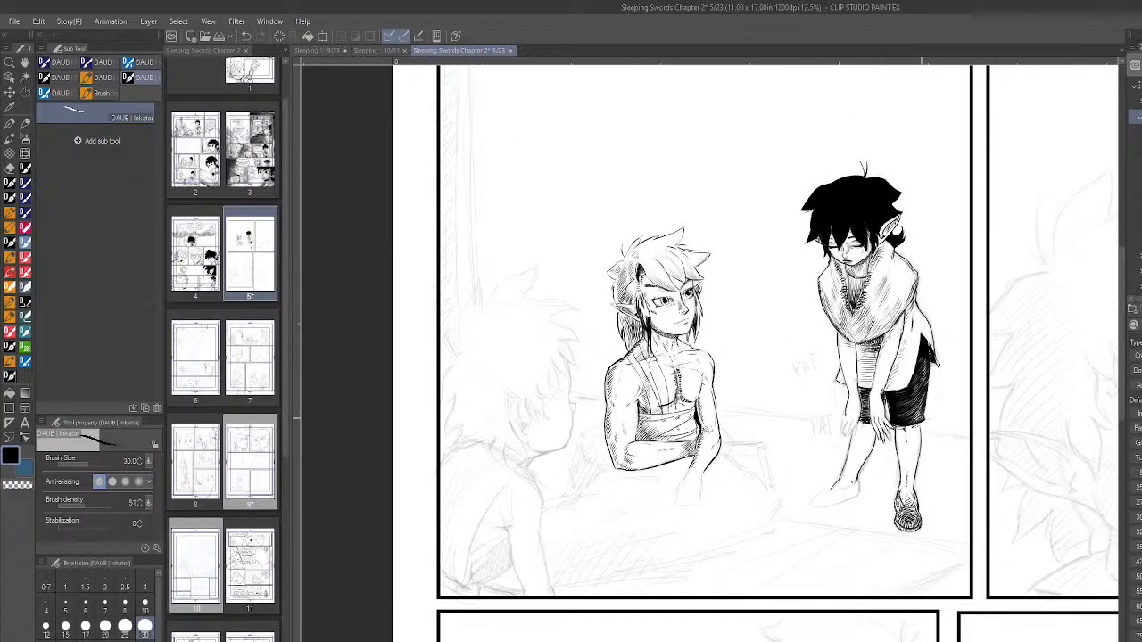
pyautogui.scroll(2, 949, 439)
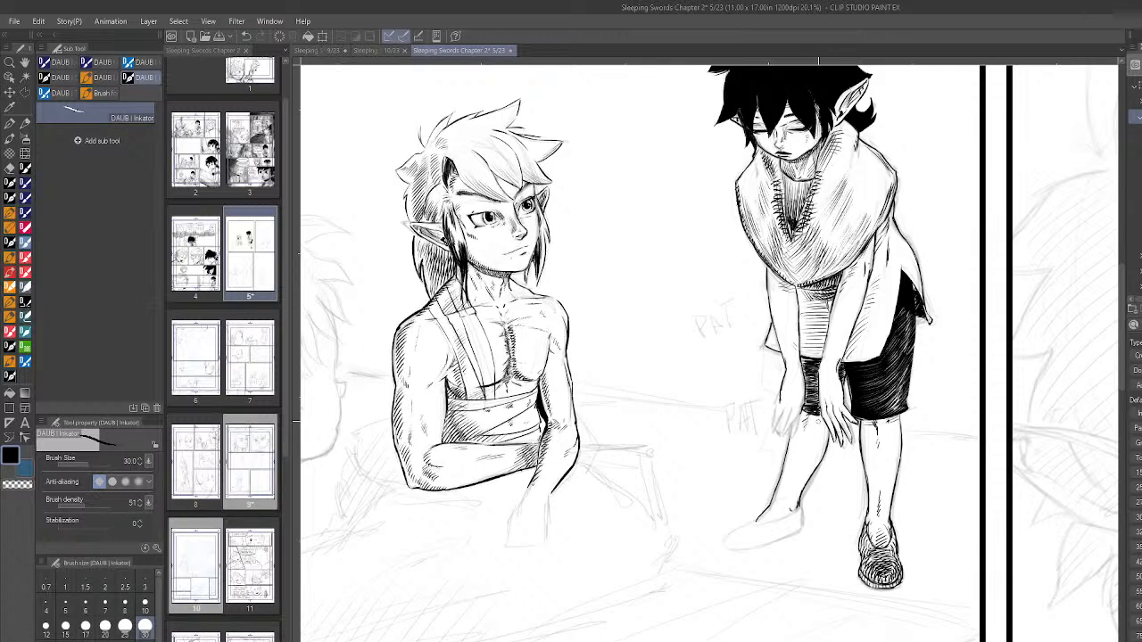
pyautogui.scroll(2, 887, 374)
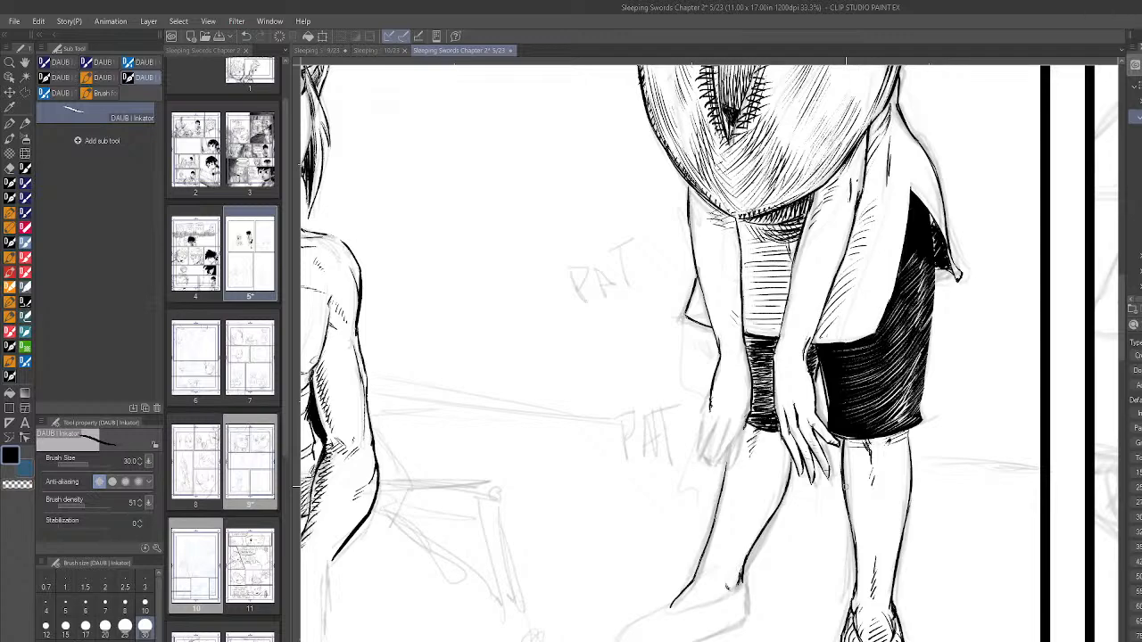
pyautogui.scroll(-6, 864, 438)
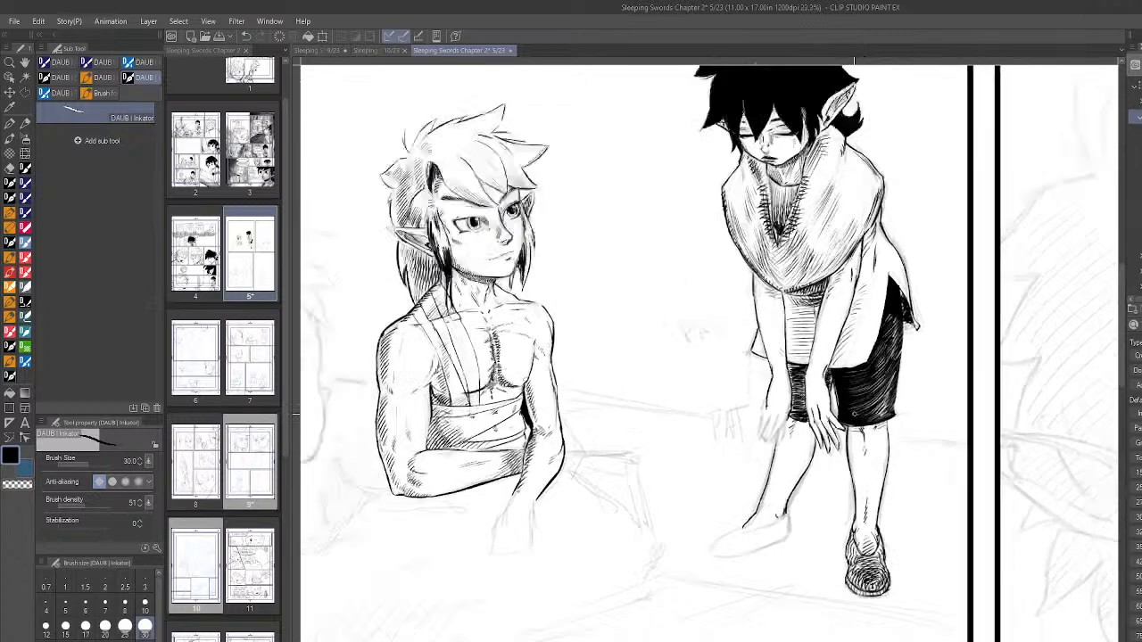
# - Select the standing figure's near hand with a polyline selection, delete its inked lines and deselect
pyautogui.scroll(2, 872, 348)
pyautogui.scroll(3, 866, 375)
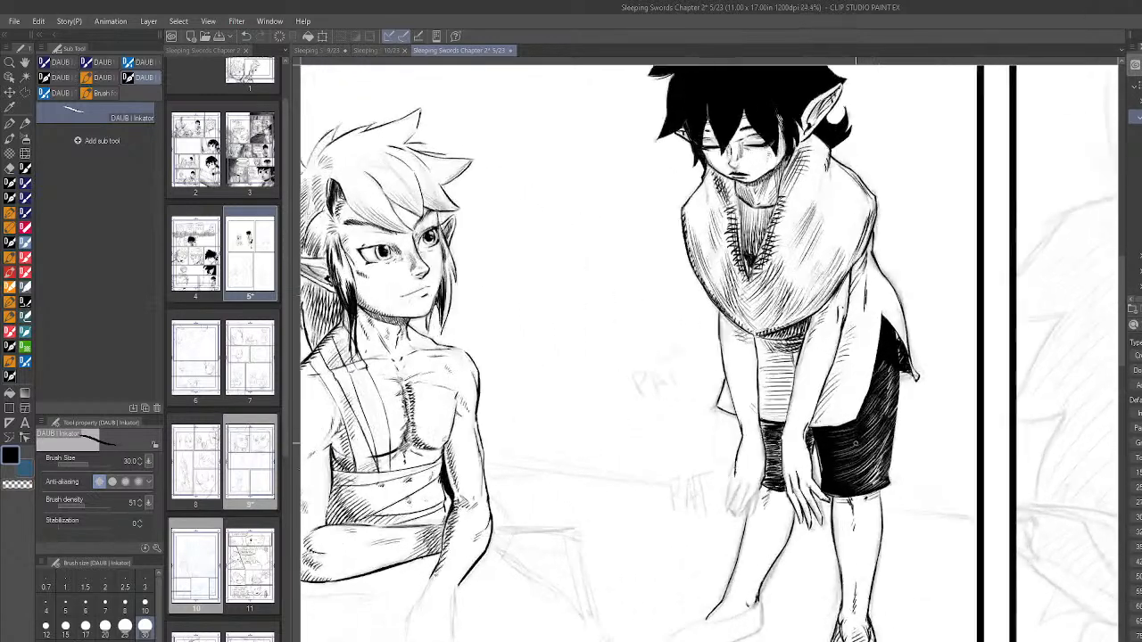
pyautogui.press('m')
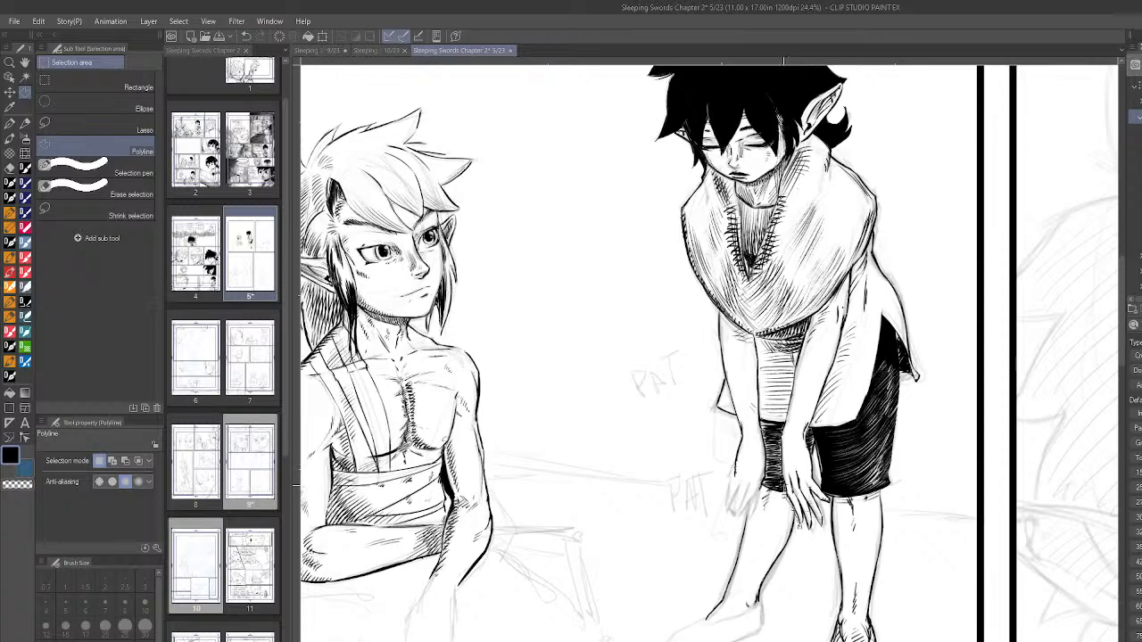
pyautogui.click(782, 435)
pyautogui.click(811, 438)
pyautogui.click(816, 475)
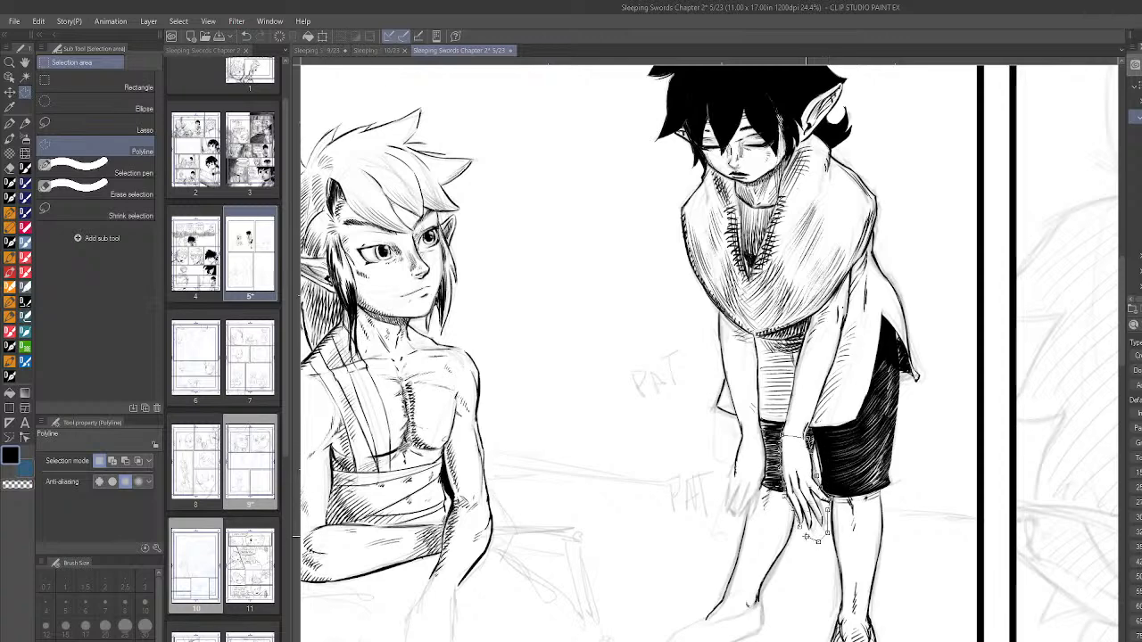
pyautogui.doubleClick(805, 540)
pyautogui.press('Delete')
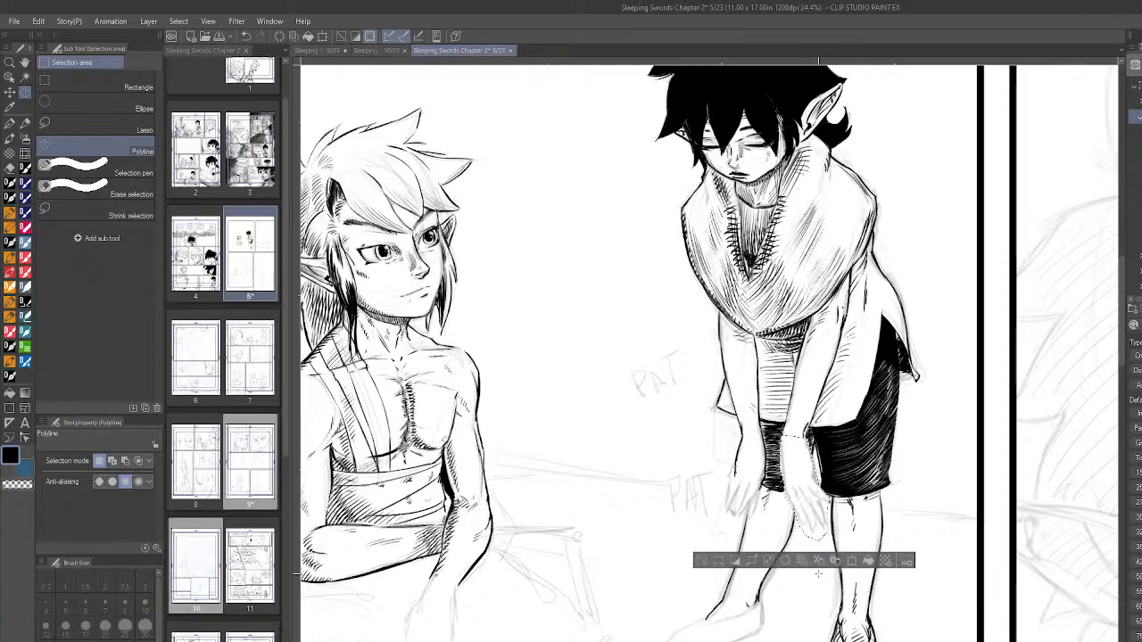
pyautogui.hotkey('ctrl', 'd')
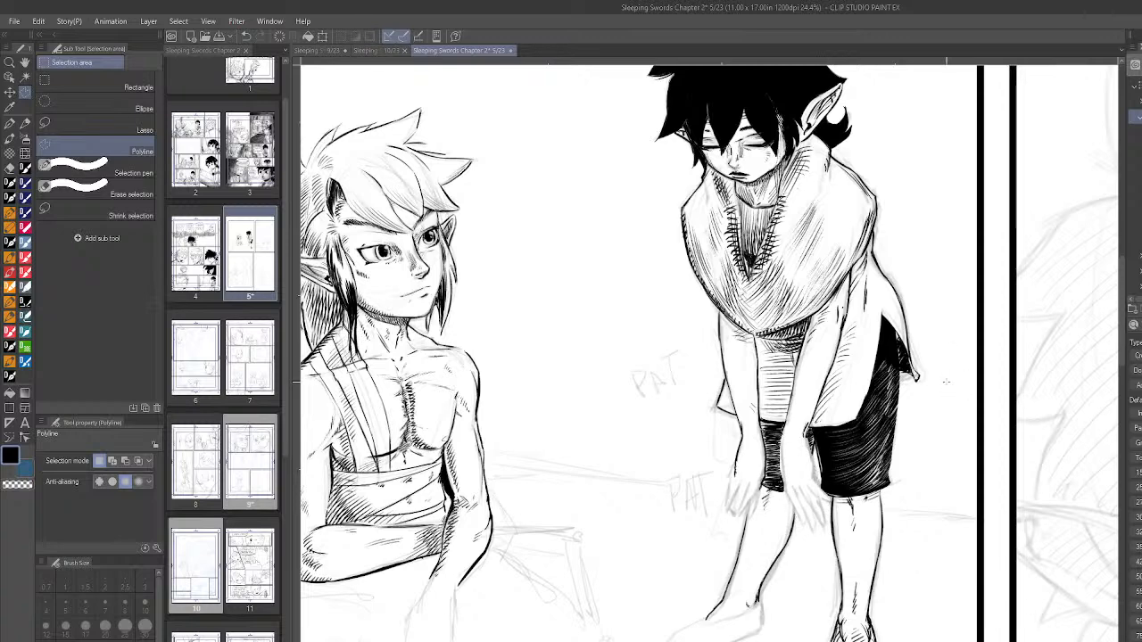
# - Select the inked outline of the far hand below the wrist, delete it and deselect
pyautogui.click(740, 437)
pyautogui.click(742, 437)
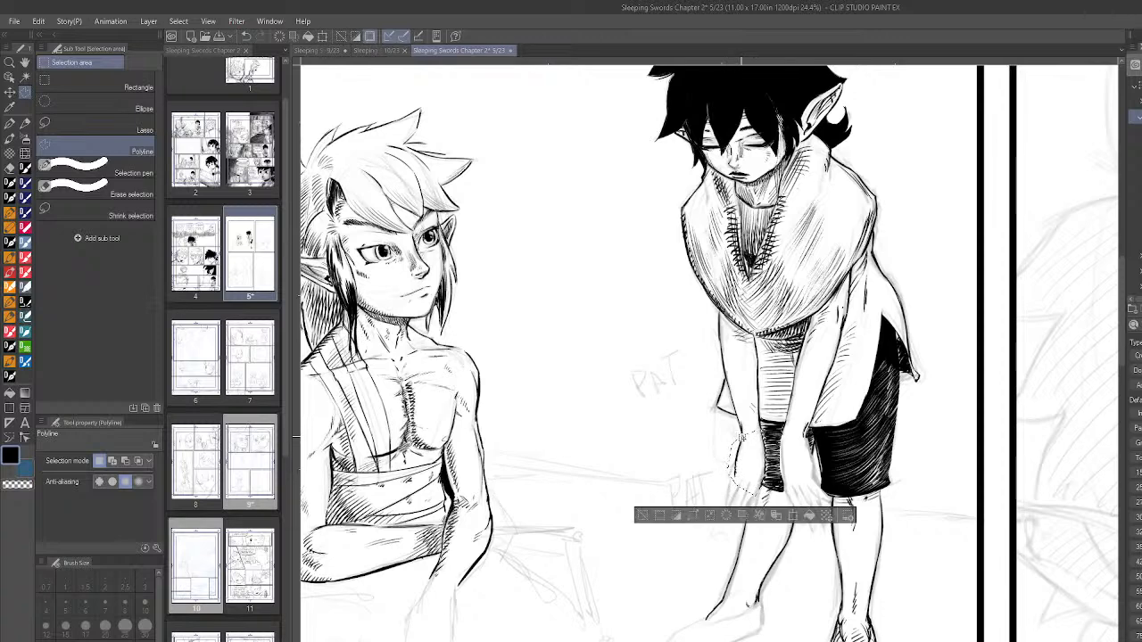
pyautogui.hotkey('ctrl', 'd')
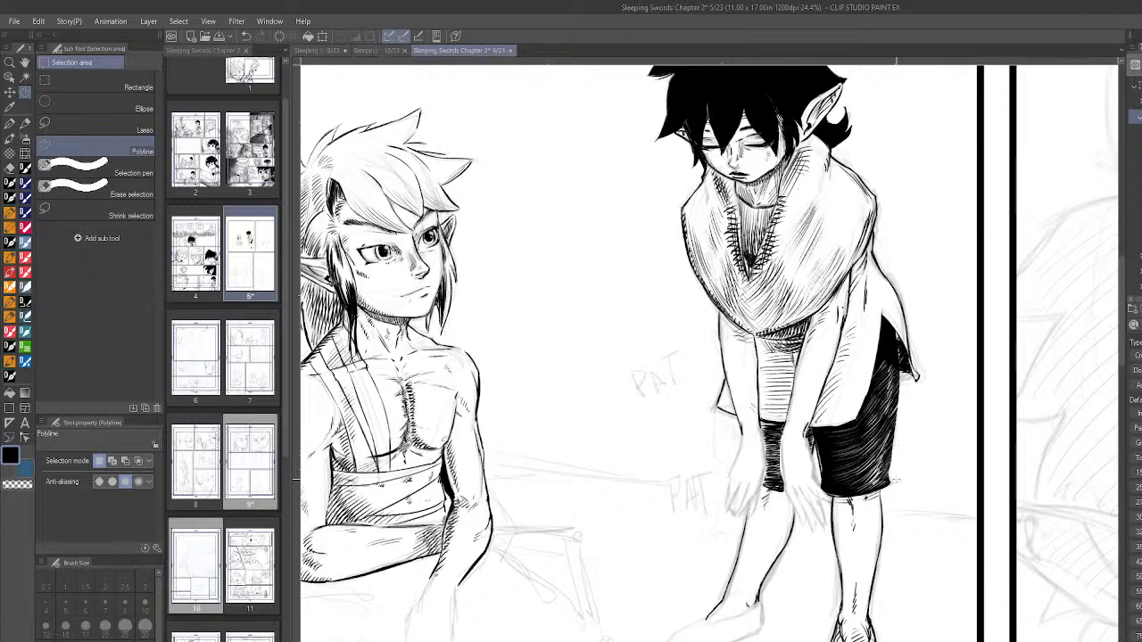
pyautogui.scroll(-5, 887, 433)
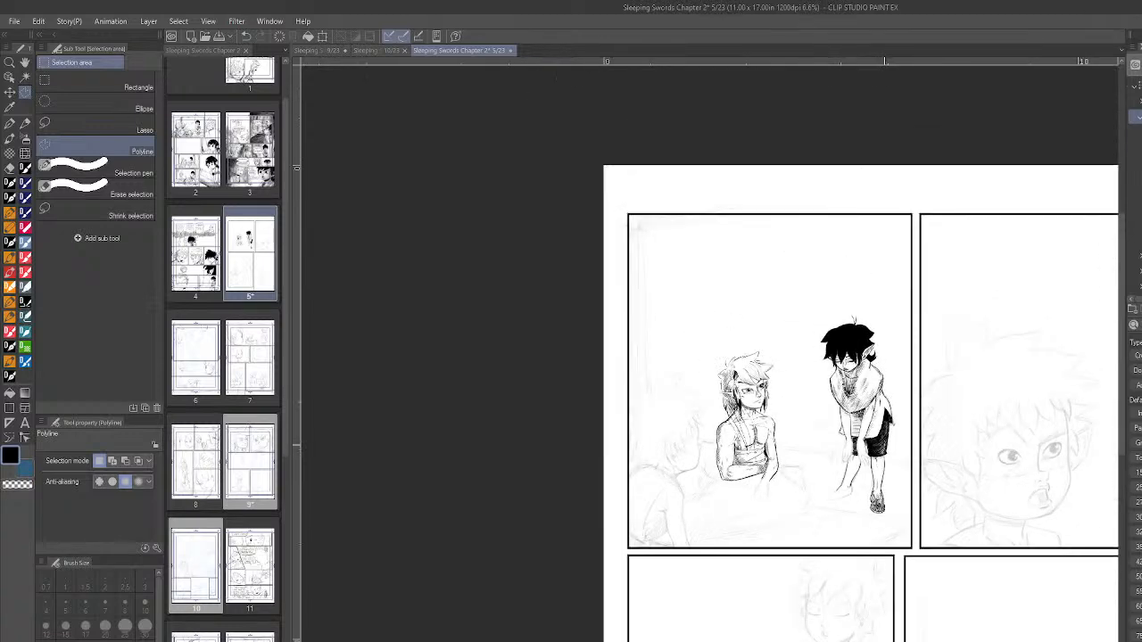
pyautogui.scroll(2, 905, 462)
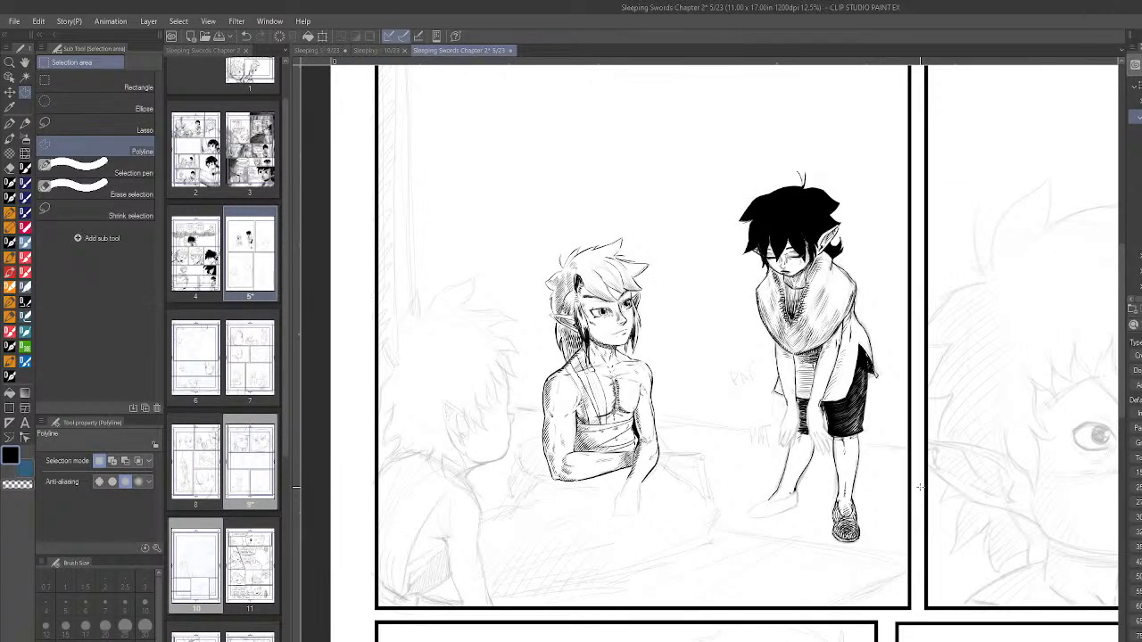
pyautogui.scroll(2, 920, 487)
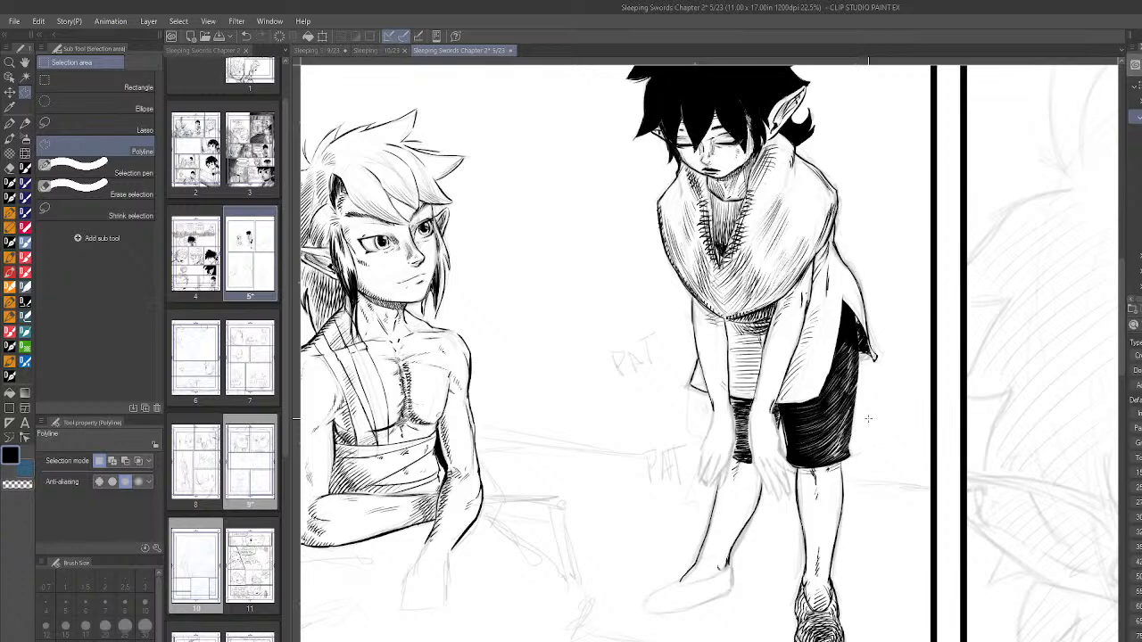
pyautogui.click(10, 319)
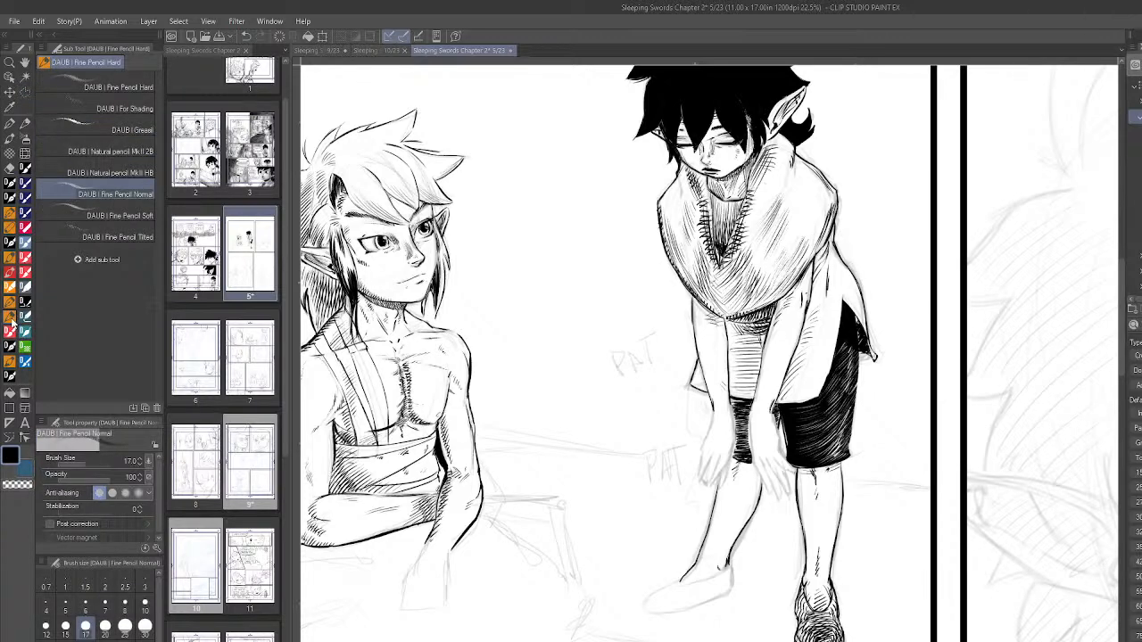
pyautogui.scroll(1, 769, 497)
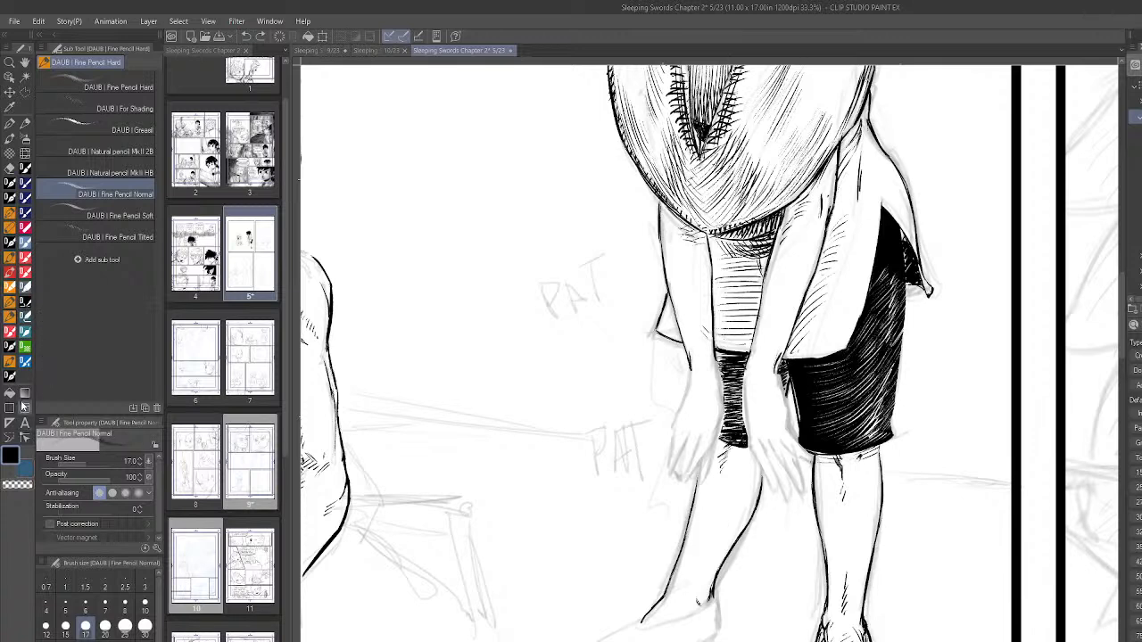
# - Outline the far foot's shoe with the DAUB Inkator brush, inking its opening, heel, toe and underside
pyautogui.click(10, 377)
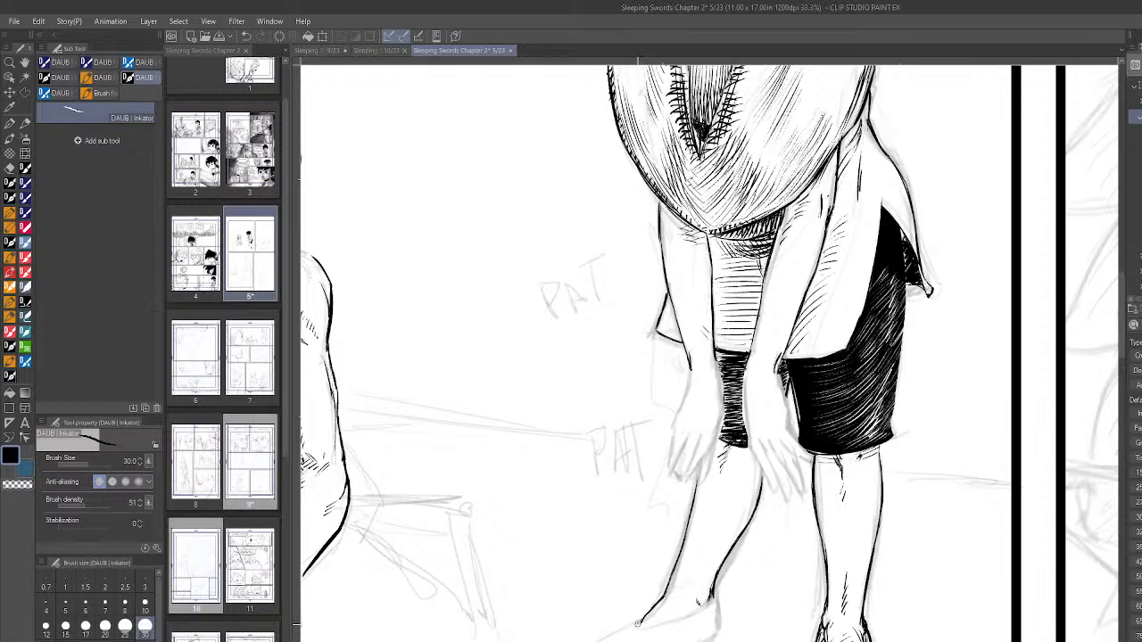
pyautogui.moveTo(637, 630); pyautogui.dragTo(716, 603)
pyautogui.hotkey('ctrl', 'z')
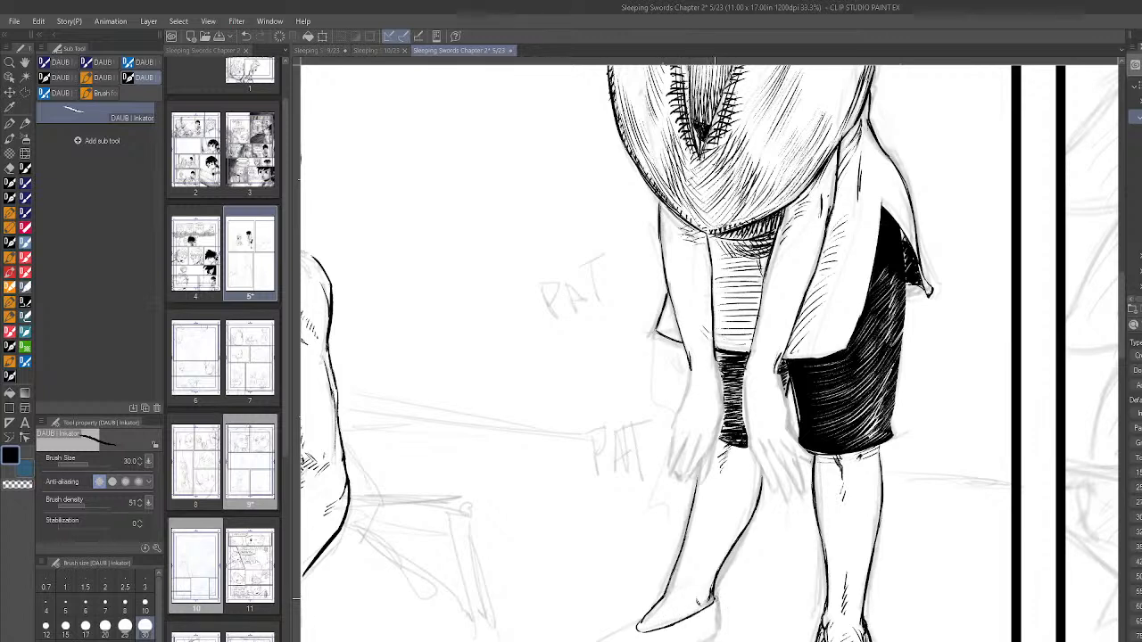
pyautogui.moveTo(719, 600); pyautogui.dragTo(719, 633)
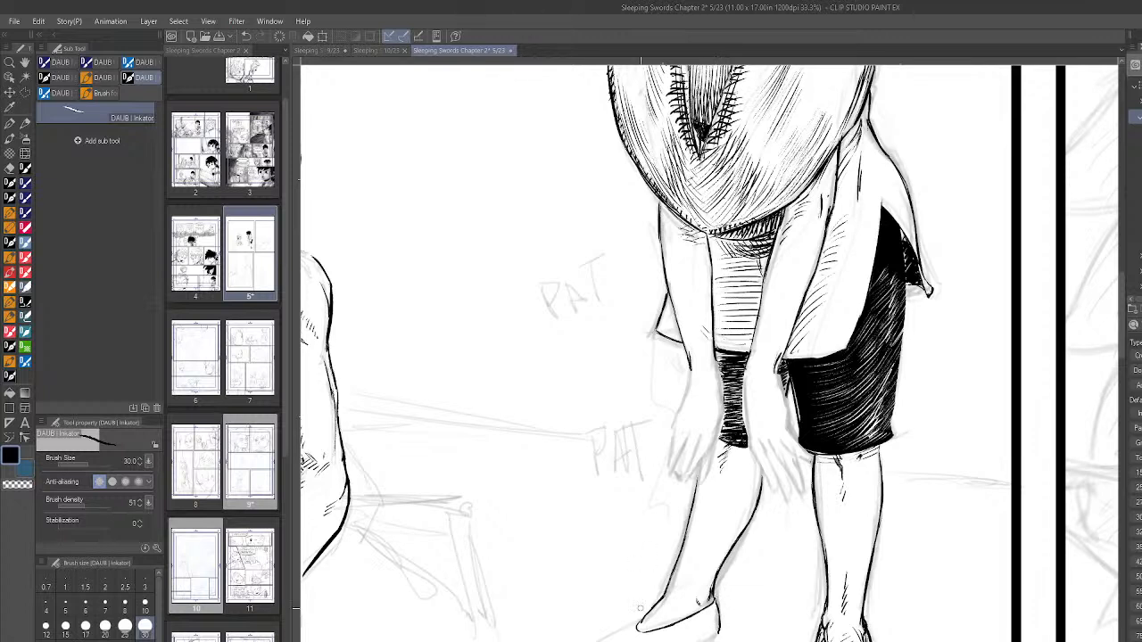
pyautogui.moveTo(637, 624); pyautogui.dragTo(592, 637)
pyautogui.hotkey('ctrl', 'z')
pyautogui.moveTo(1124, 341); pyautogui.dragTo(1125, 374)
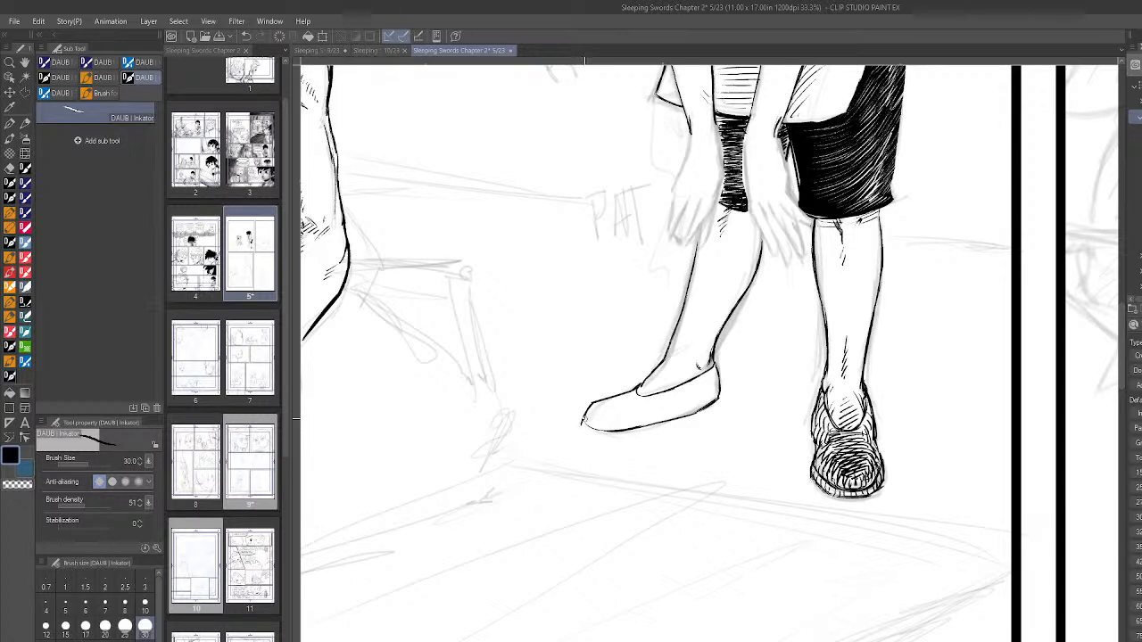
# - Ink a second line along the underside of the far shoe from heel to toe to form the sole
pyautogui.moveTo(721, 394); pyautogui.dragTo(723, 401)
pyautogui.moveTo(690, 420); pyautogui.dragTo(631, 435)
pyautogui.moveTo(629, 435); pyautogui.dragTo(686, 423)
pyautogui.moveTo(583, 427)
pyautogui.mouseDown()
pyautogui.moveTo(644, 440)
pyautogui.moveTo(615, 436)
pyautogui.moveTo(694, 420)
pyautogui.mouseUp()
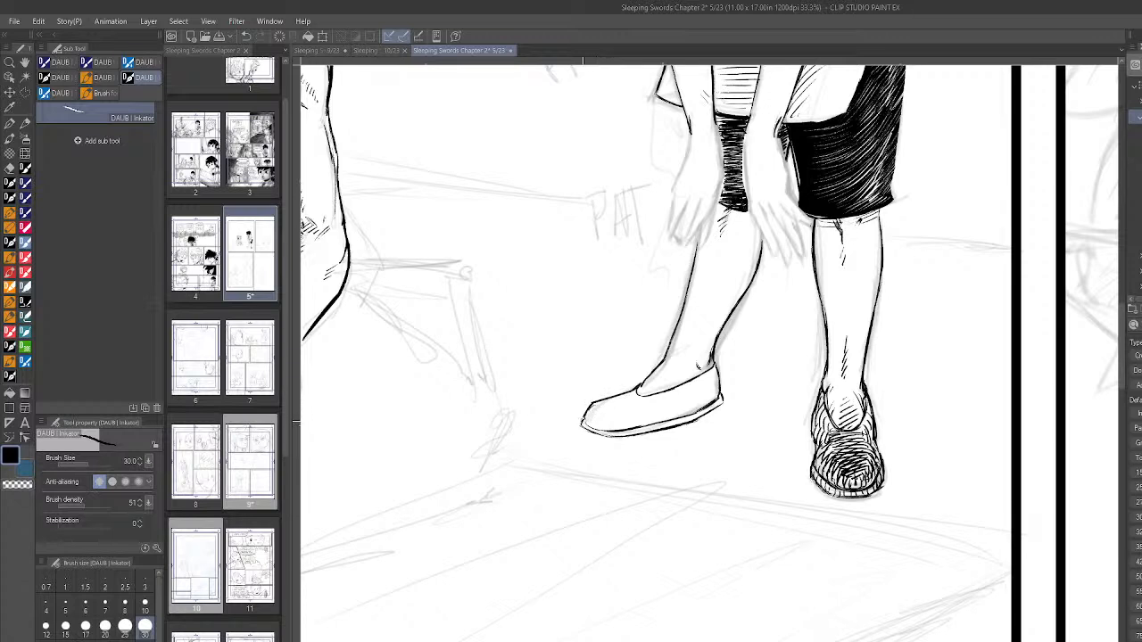
# - Fill the side of the far shoe with rows of short curved hatching, then layer slanted strokes over them
pyautogui.moveTo(598, 406)
pyautogui.mouseDown()
pyautogui.moveTo(586, 422)
pyautogui.moveTo(607, 431)
pyautogui.moveTo(713, 404)
pyautogui.mouseUp()
pyautogui.moveTo(720, 391); pyautogui.dragTo(717, 401)
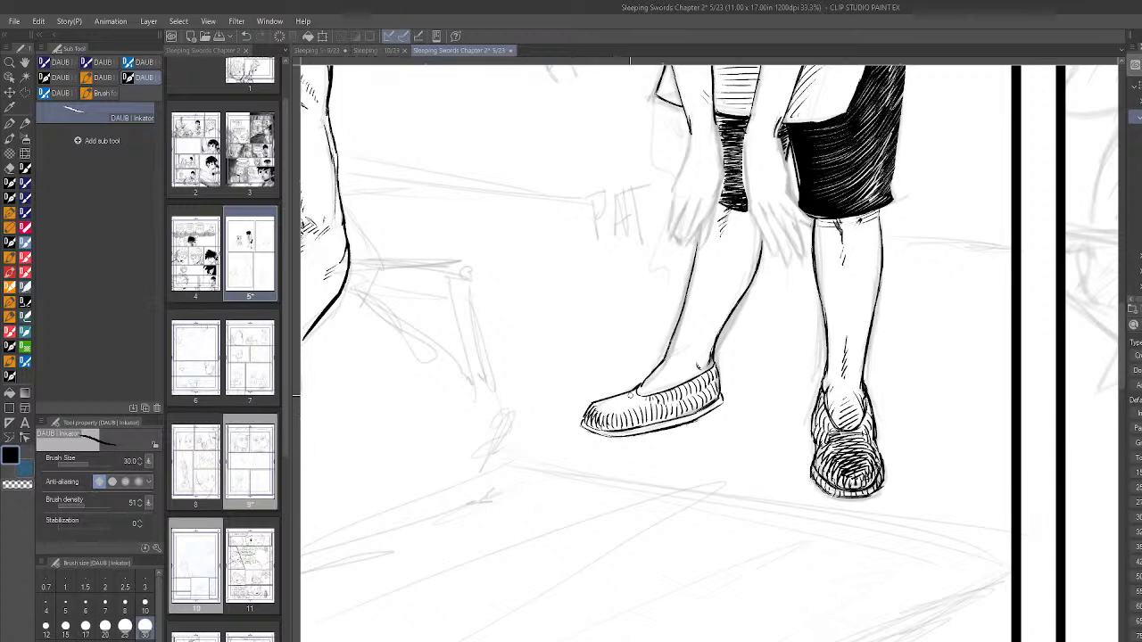
pyautogui.scroll(-1, 631, 396)
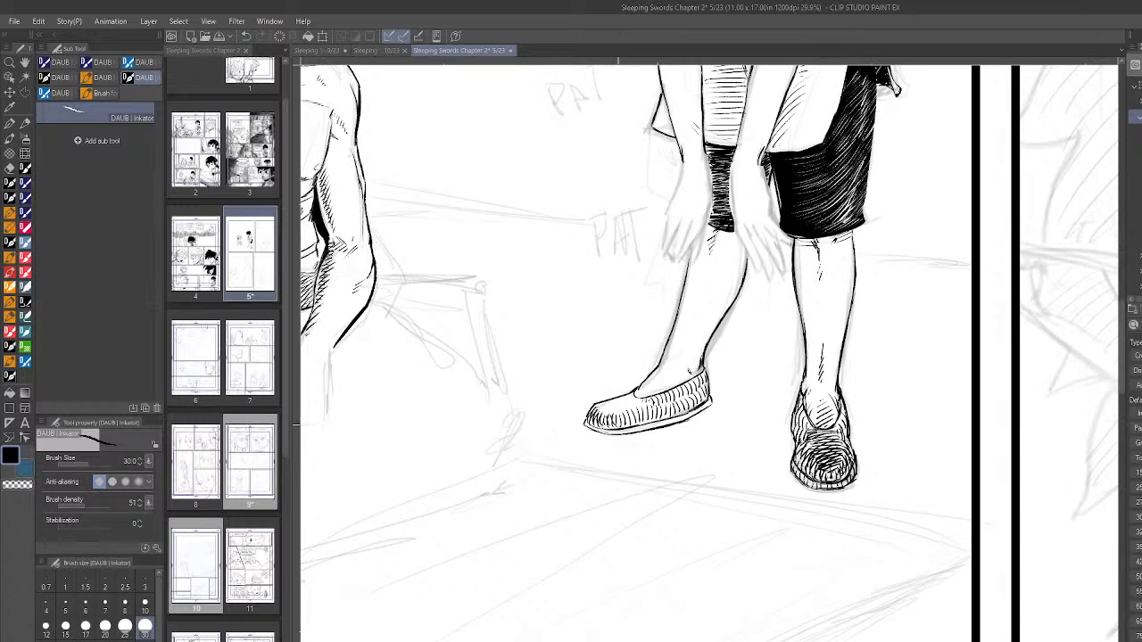
pyautogui.hotkey('ctrl', 'z')
pyautogui.moveTo(616, 420); pyautogui.dragTo(619, 411)
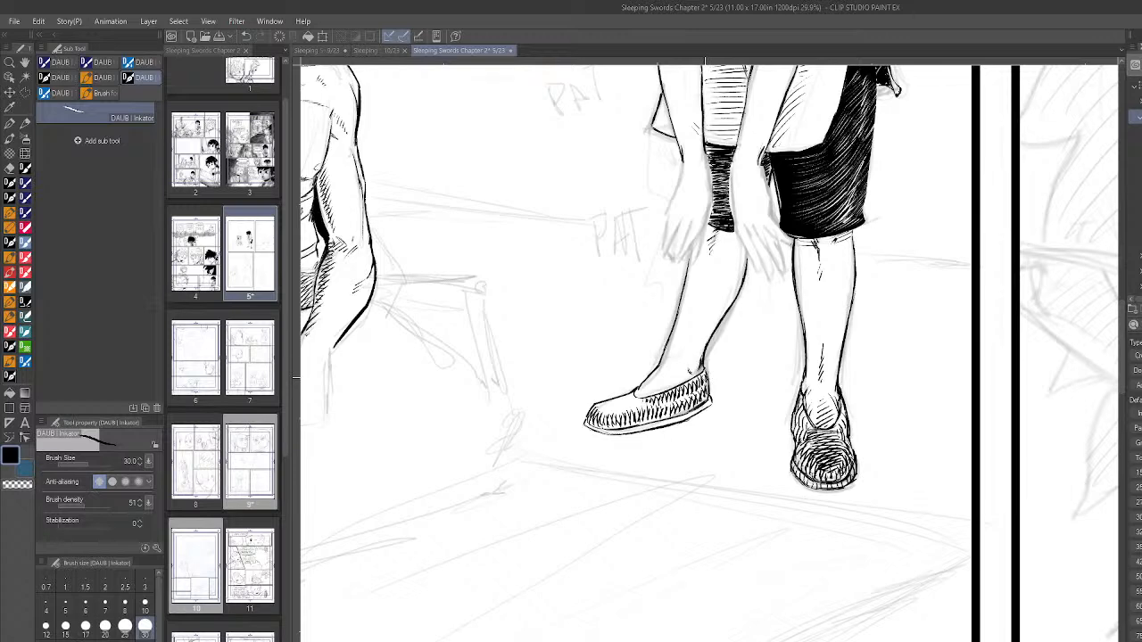
# - Rotate the canvas to hatch the far shoe's toe and sole edge, and reset the rotation
pyautogui.moveTo(721, 459); pyautogui.dragTo(752, 442)
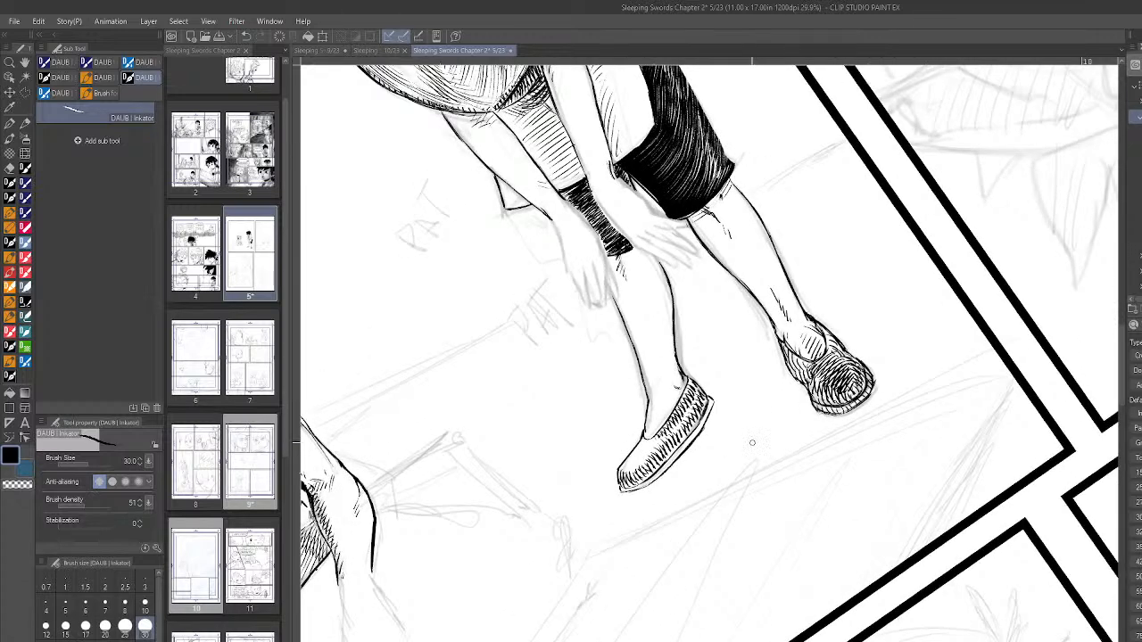
pyautogui.moveTo(652, 441); pyautogui.dragTo(626, 474)
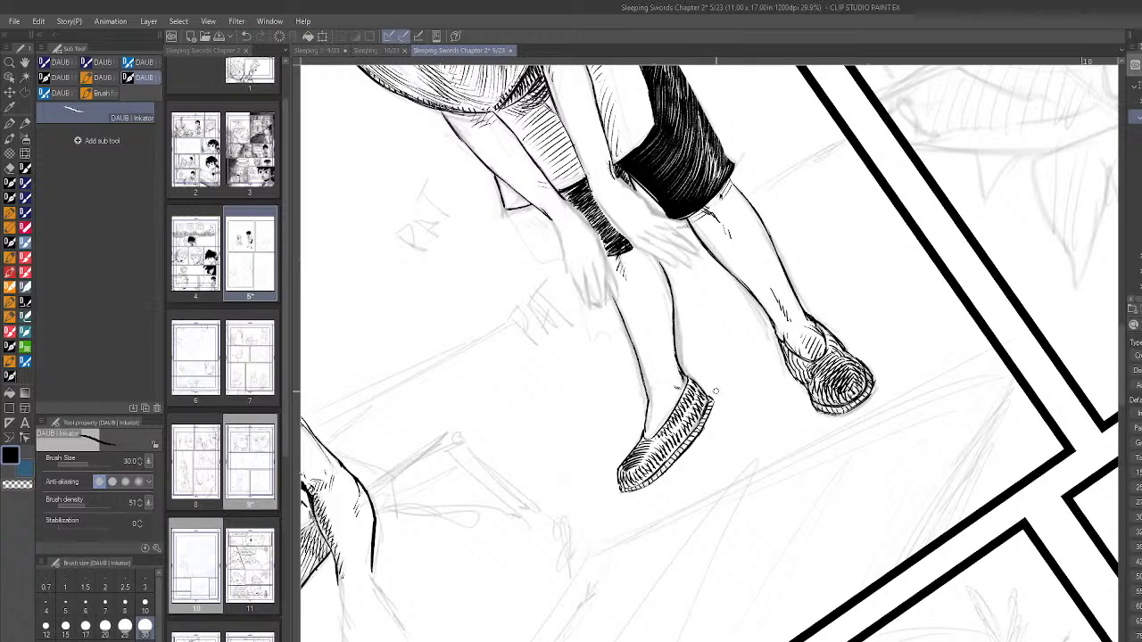
pyautogui.scroll(-4, 817, 463)
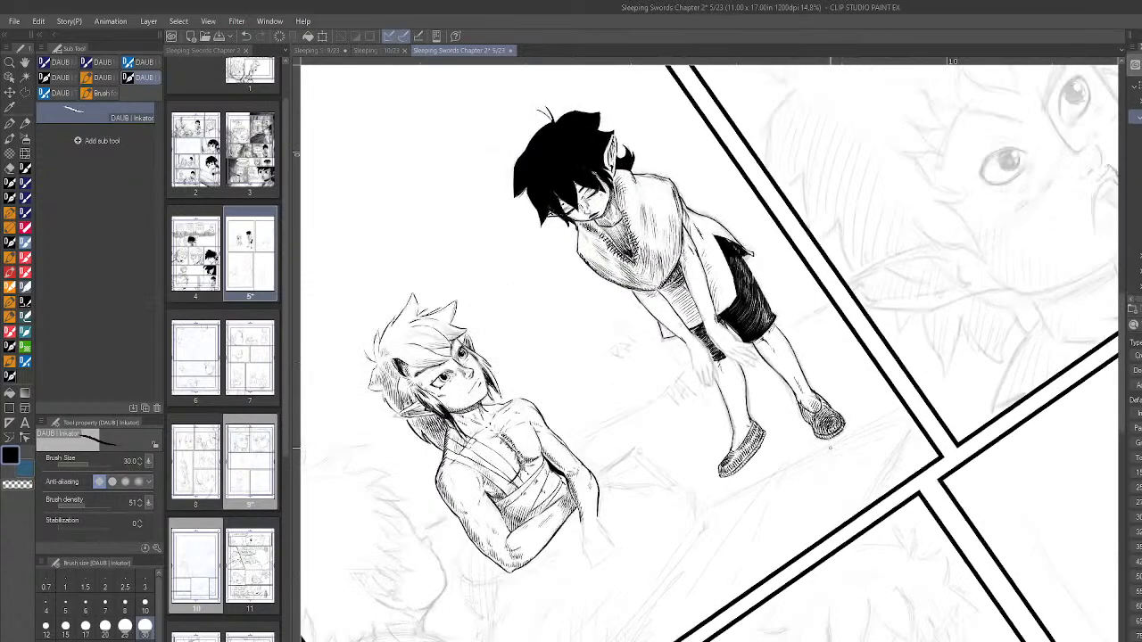
pyautogui.hotkey('ctrl', '@')
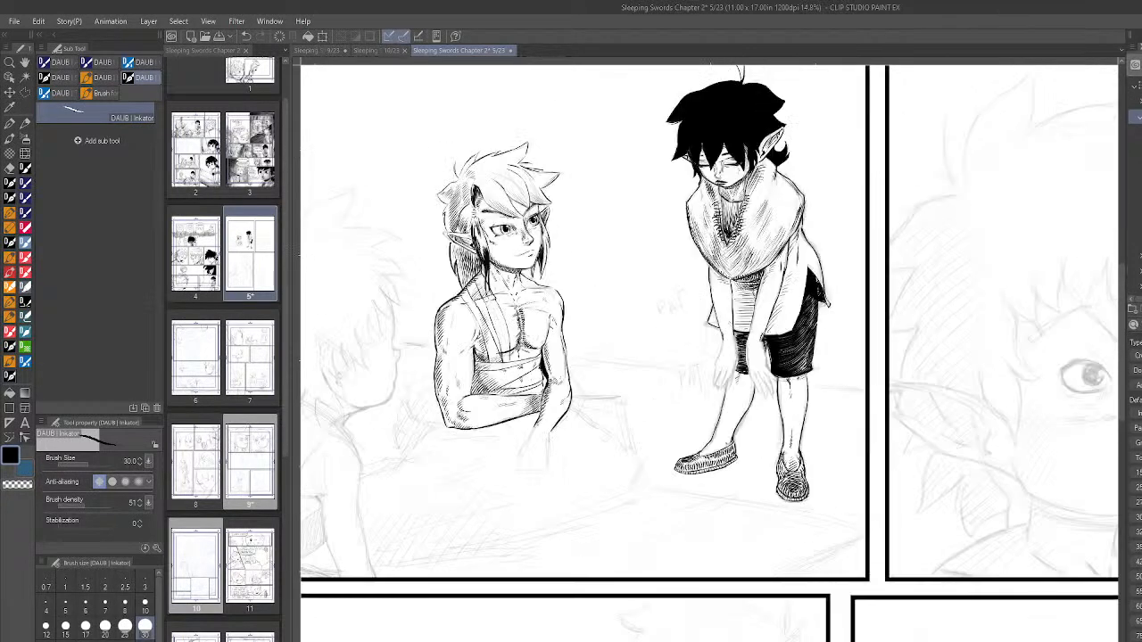
# - Cut small highlight strokes into the standing figure's black hair with transparent colour, and switch back to black
pyautogui.scroll(-5, 881, 419)
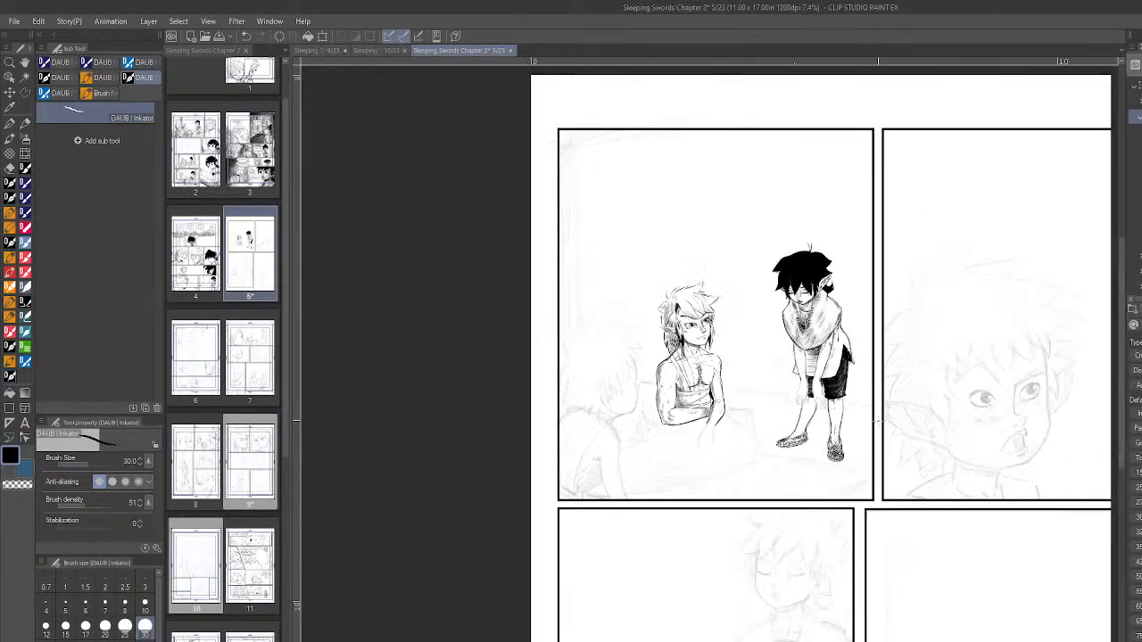
pyautogui.scroll(4, 1041, 413)
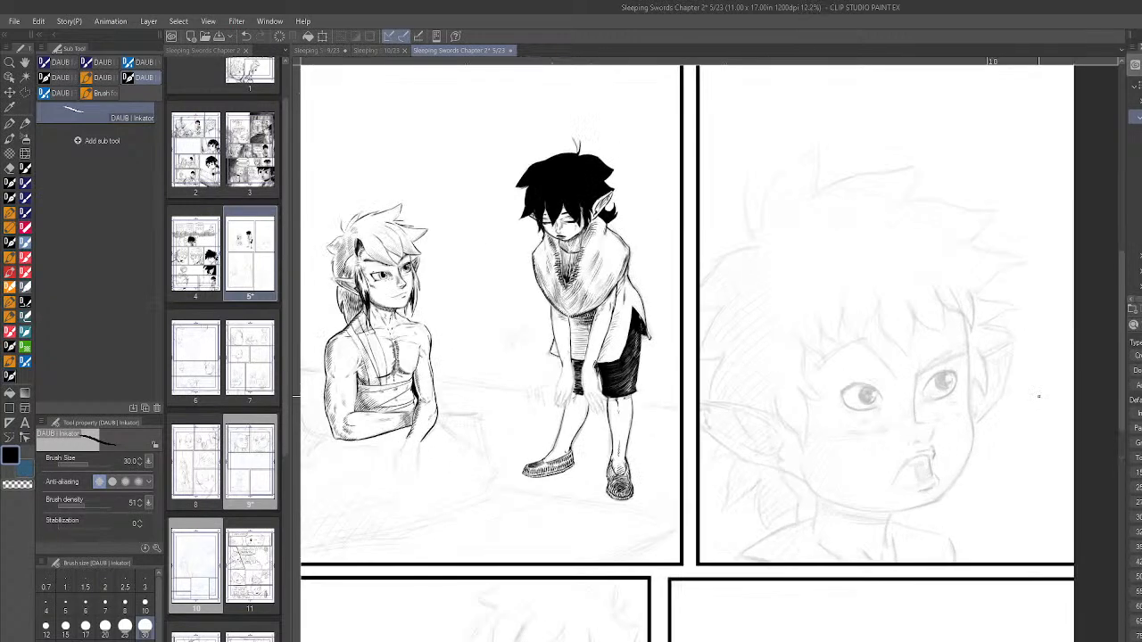
pyautogui.scroll(4, 616, 473)
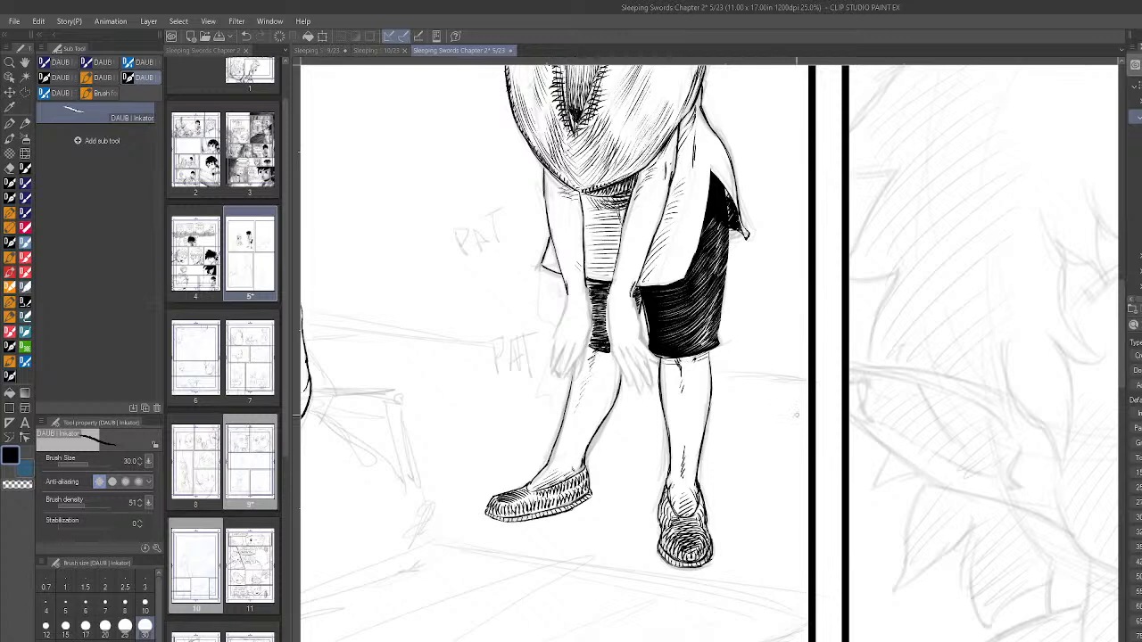
pyautogui.scroll(-3, 812, 437)
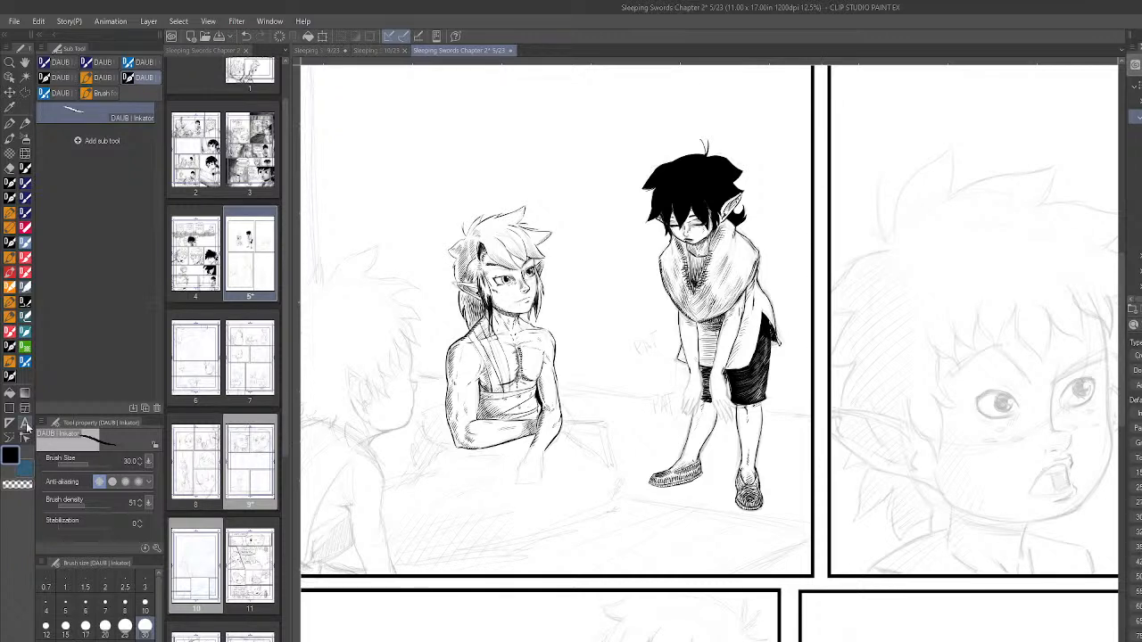
pyautogui.click(19, 483)
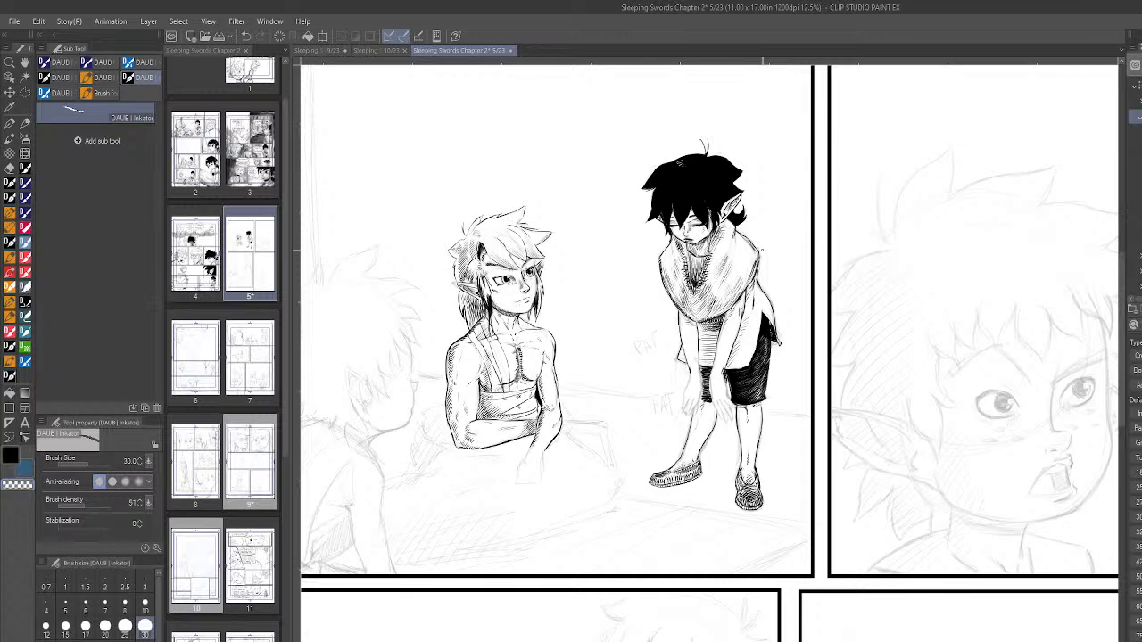
pyautogui.click(11, 456)
# - Review the first panel's inked figures and save page 5
pyautogui.scroll(-4, 712, 437)
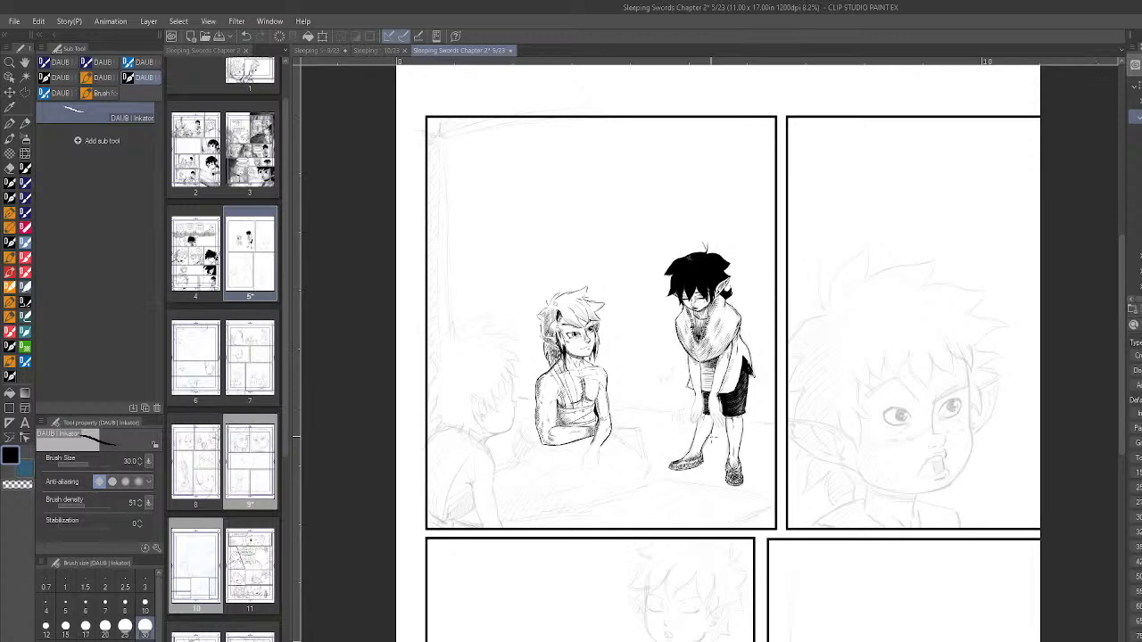
pyautogui.scroll(3, 585, 476)
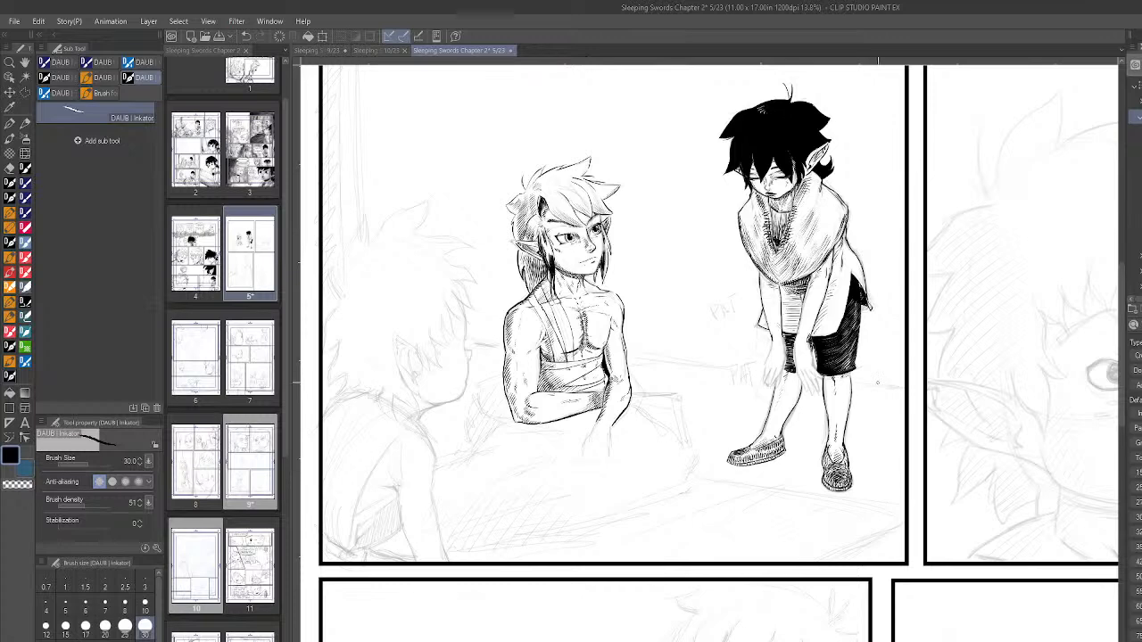
pyautogui.scroll(-3, 879, 383)
pyautogui.moveTo(875, 334); pyautogui.dragTo(774, 333)
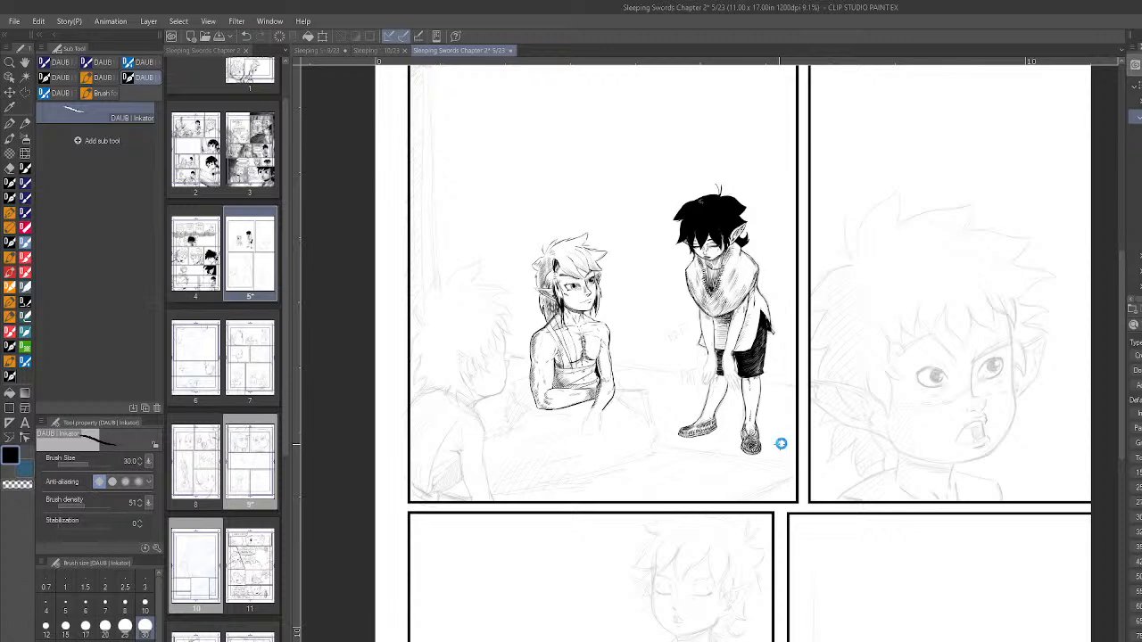
pyautogui.hotkey('ctrl', 's')
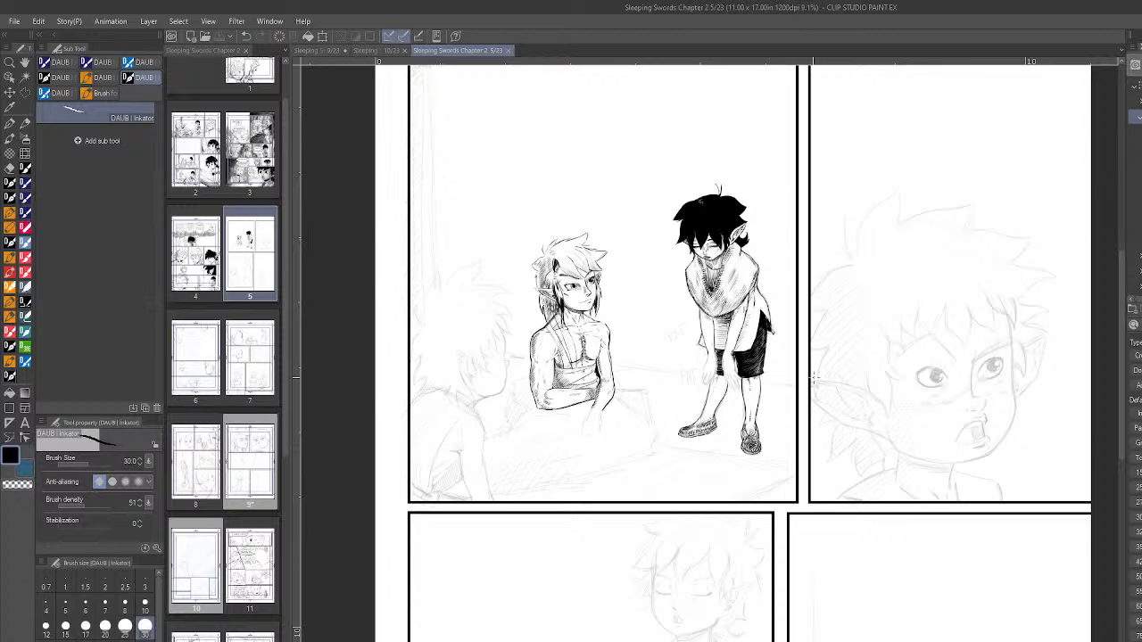
pyautogui.scroll(2, 808, 378)
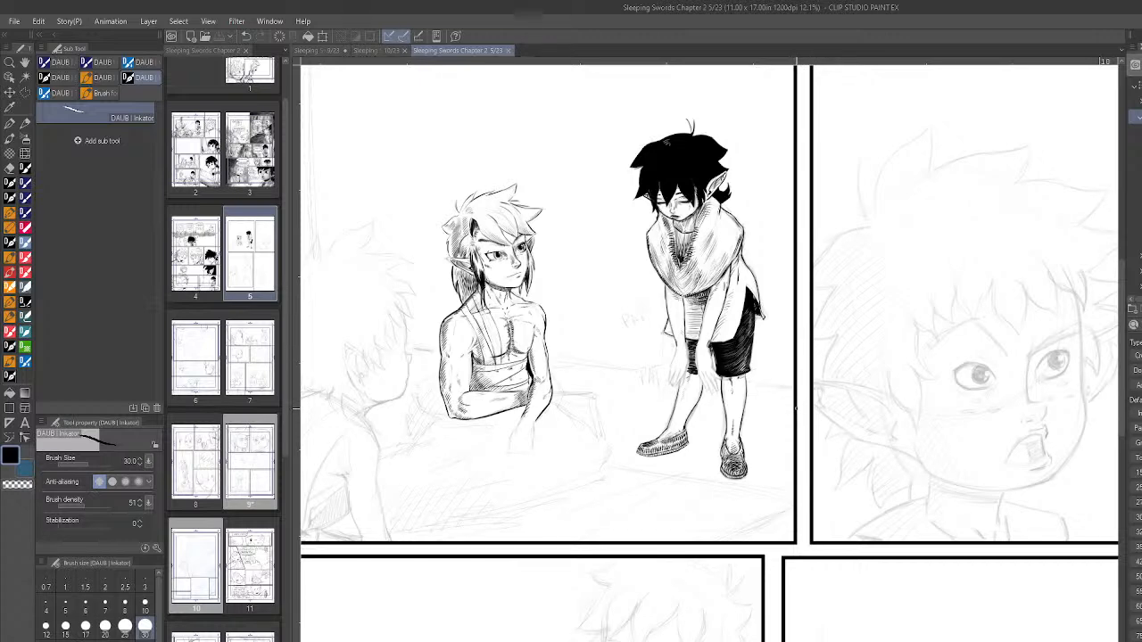
pyautogui.scroll(1, 793, 411)
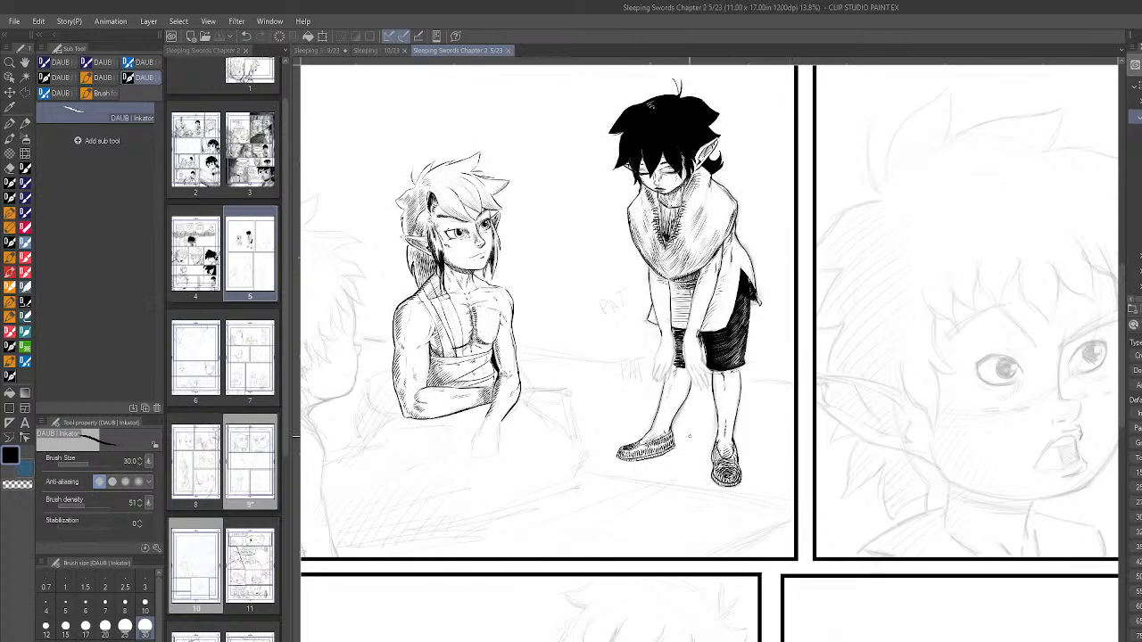
# - Ink thin, broken curved ripple lines on the ground around the standing figure's shoes in the first panel and save page 5
pyautogui.moveTo(651, 473); pyautogui.dragTo(690, 477)
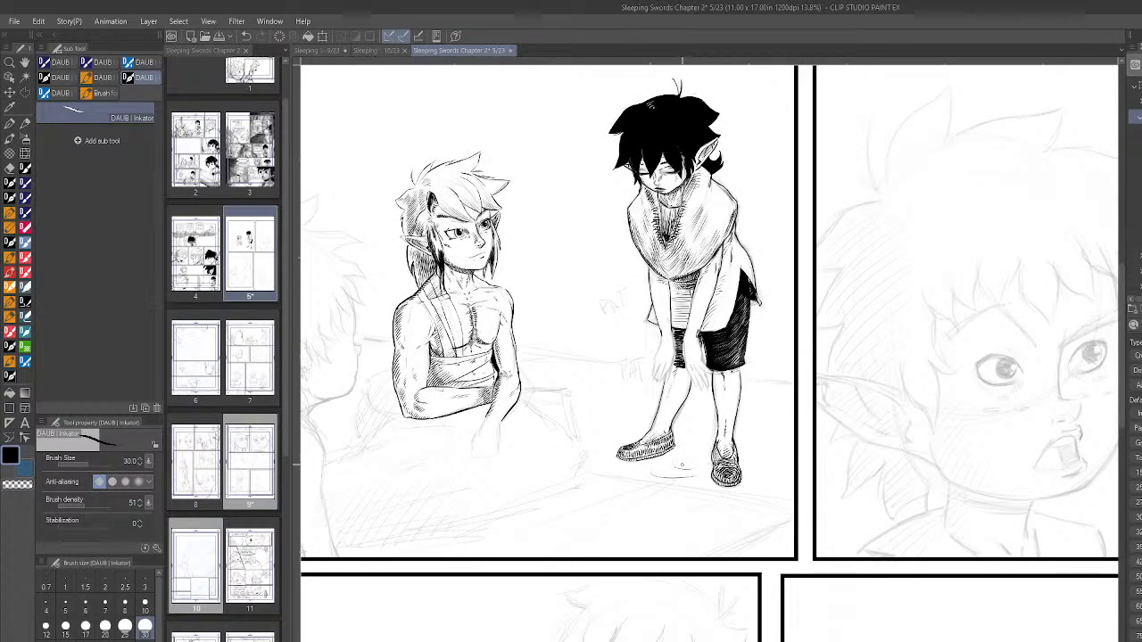
pyautogui.moveTo(766, 446); pyautogui.dragTo(749, 474)
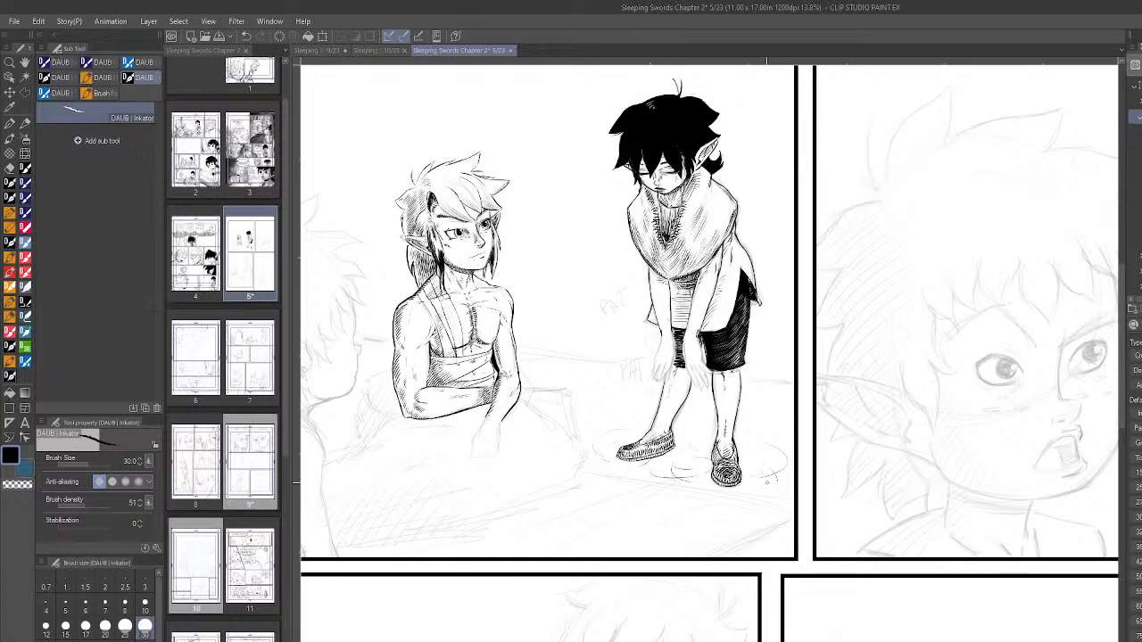
pyautogui.scroll(-3, 766, 482)
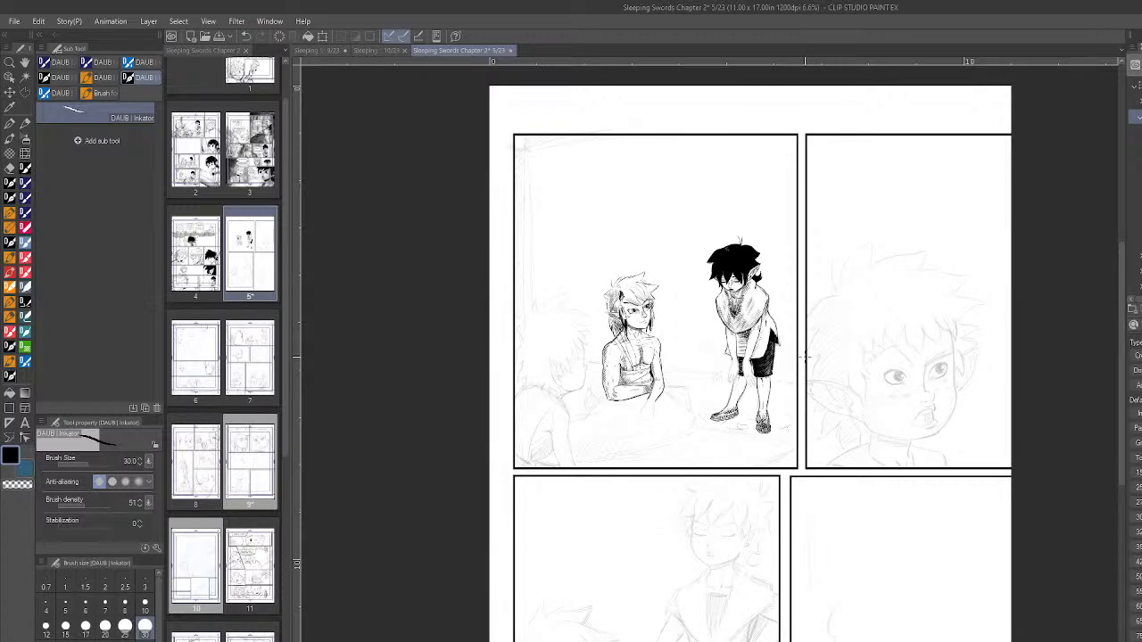
pyautogui.scroll(4, 806, 357)
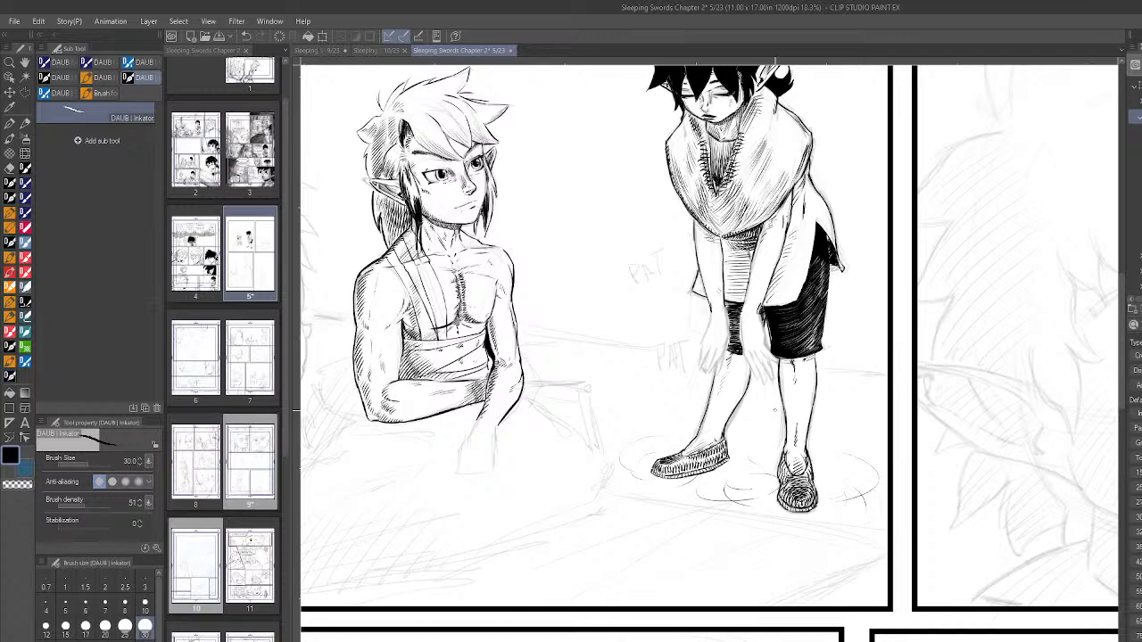
pyautogui.scroll(-3, 789, 471)
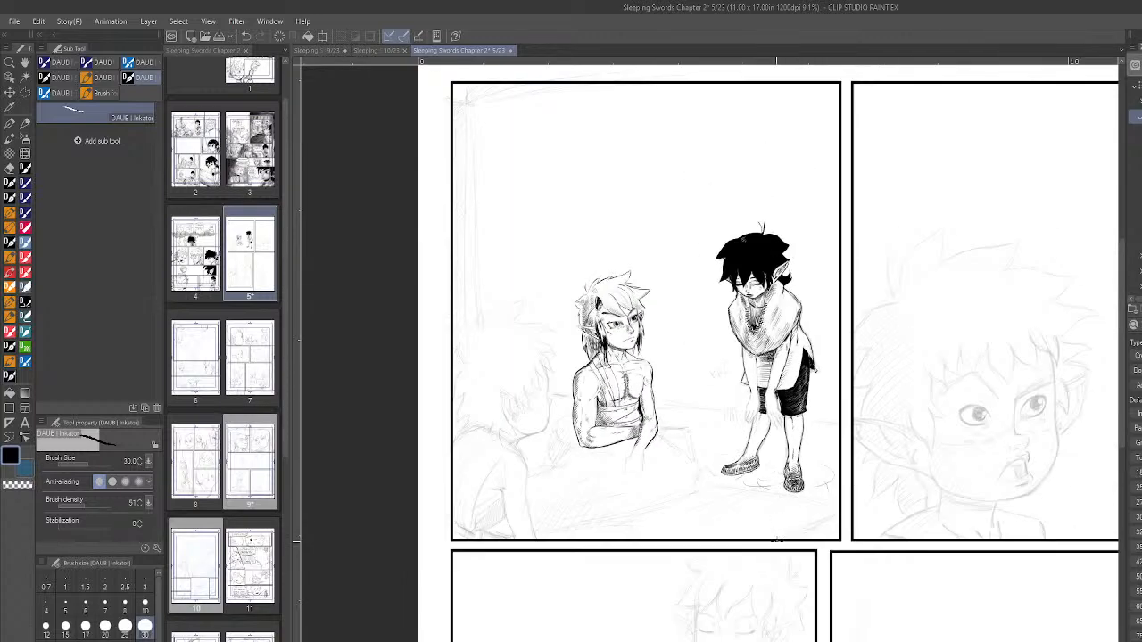
pyautogui.scroll(3, 668, 473)
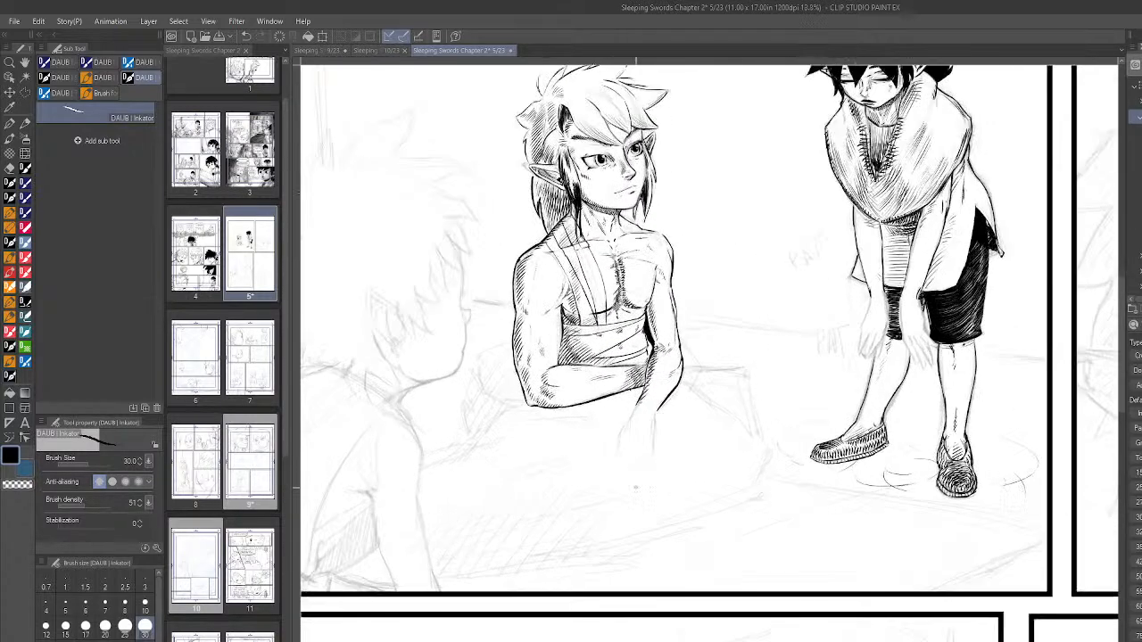
pyautogui.scroll(1, 668, 473)
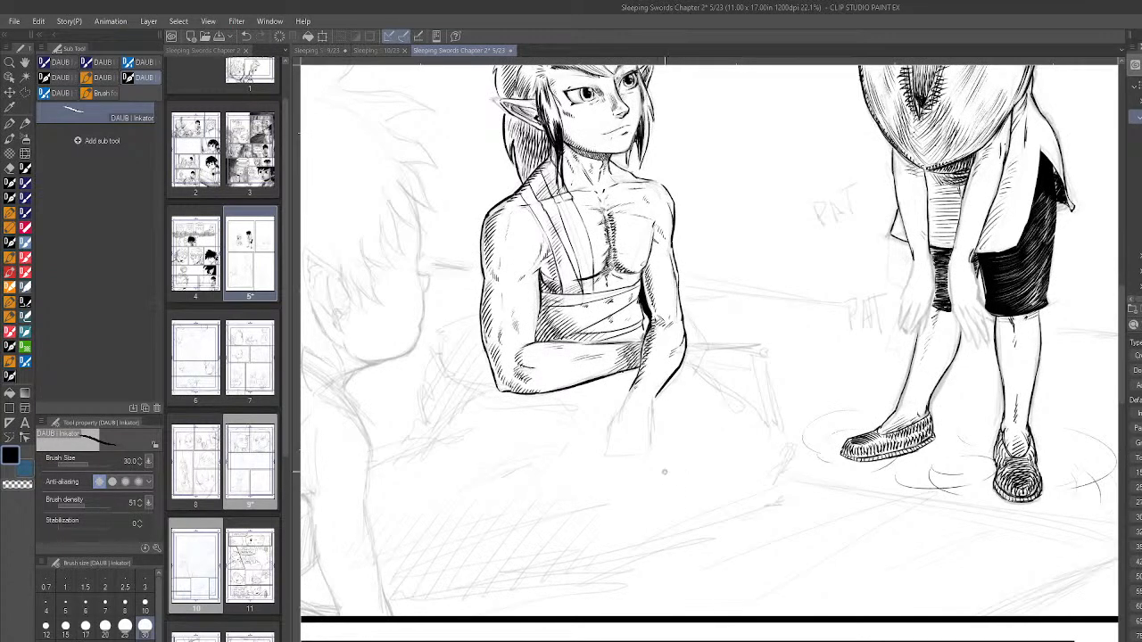
pyautogui.scroll(-2, 668, 490)
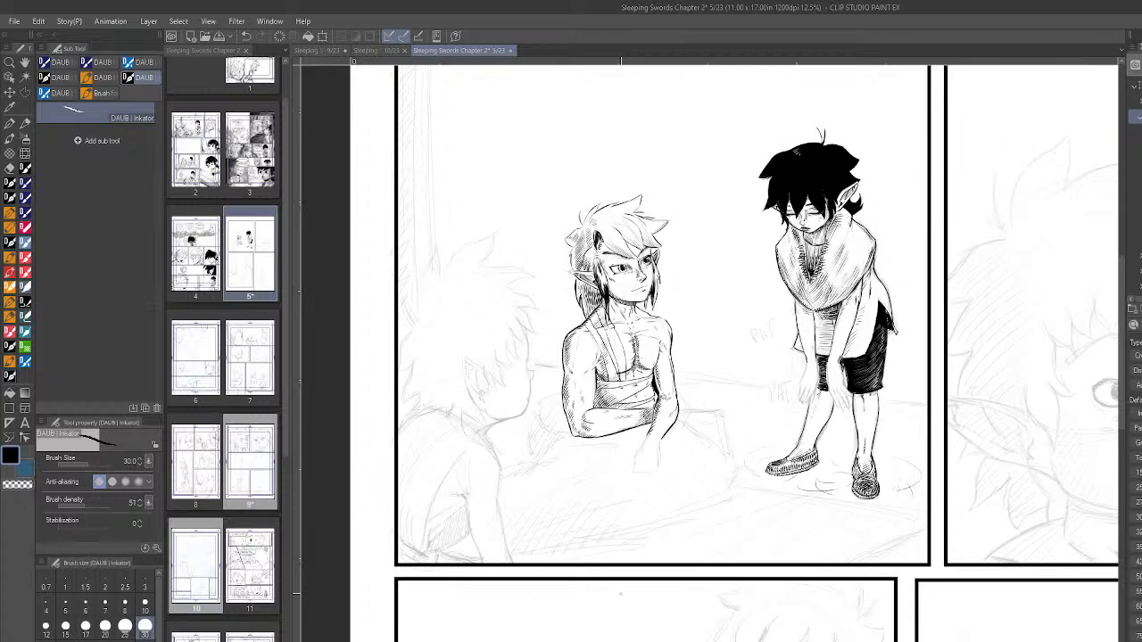
pyautogui.scroll(-3, 776, 433)
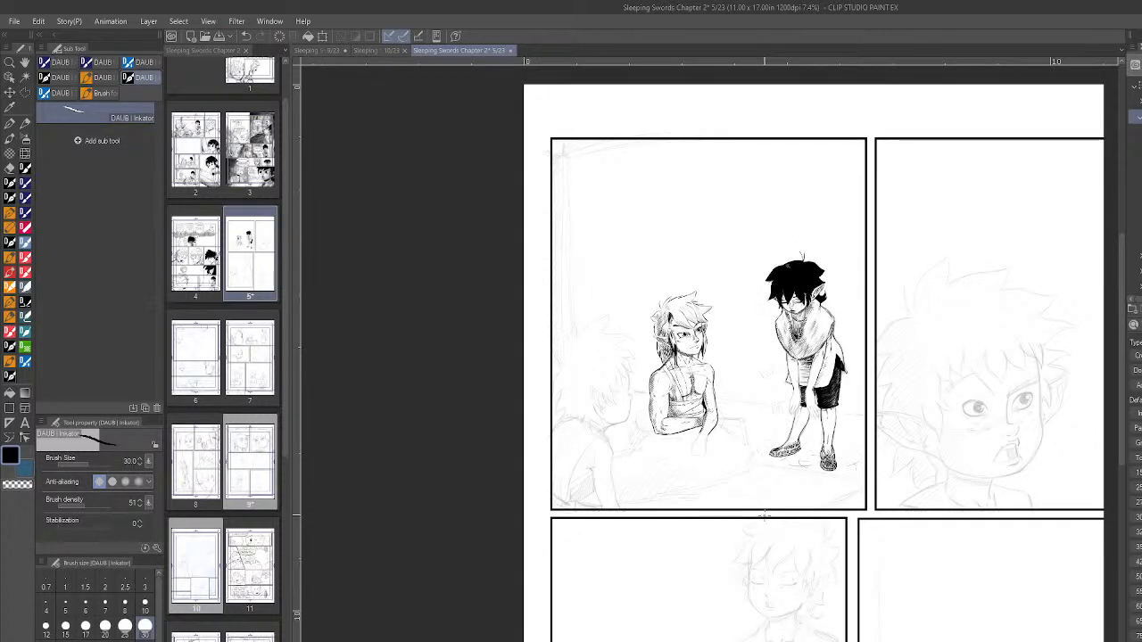
pyautogui.hotkey('ctrl', 's')
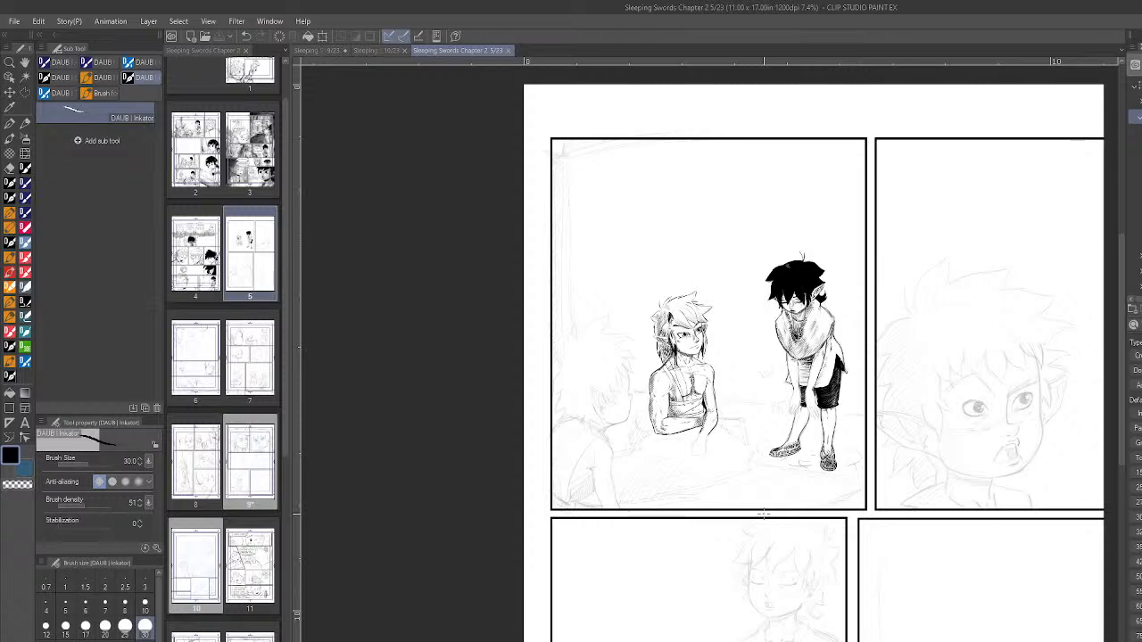
# - Examine the first panel's inked figures and the pencilled foreground figure, and save page 5
pyautogui.scroll(3, 880, 379)
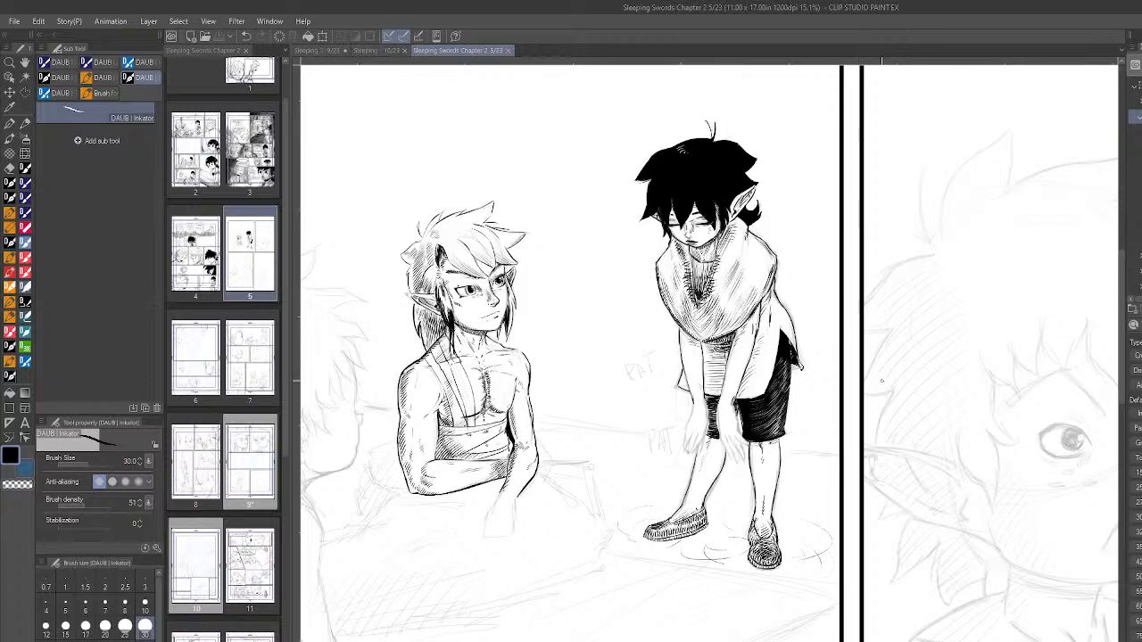
pyautogui.scroll(-2, 882, 381)
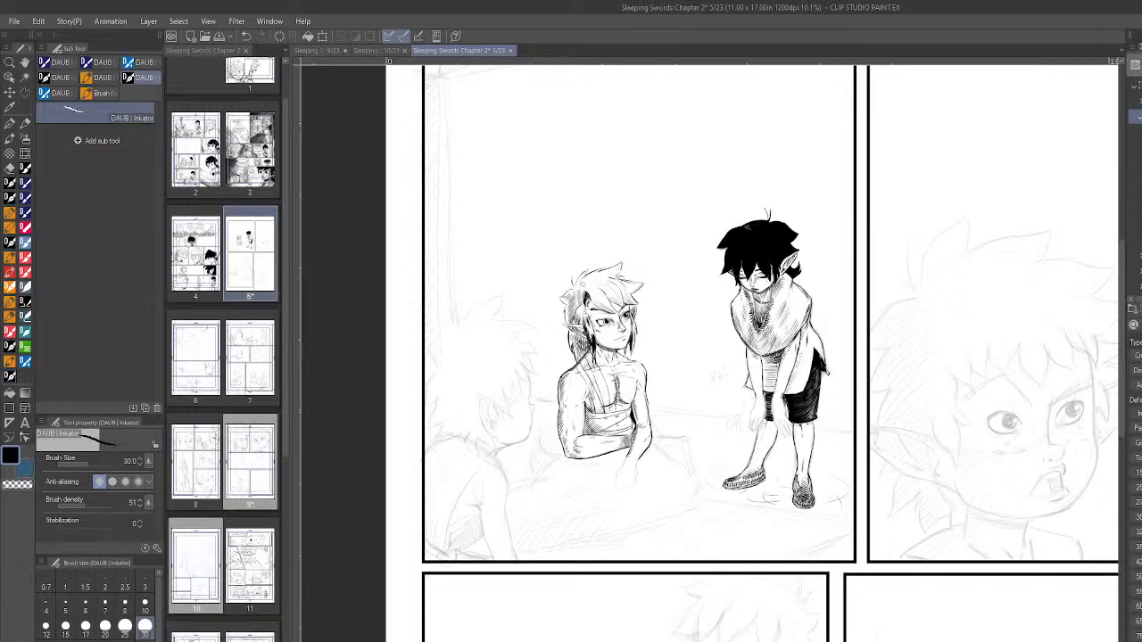
pyautogui.scroll(3, 662, 412)
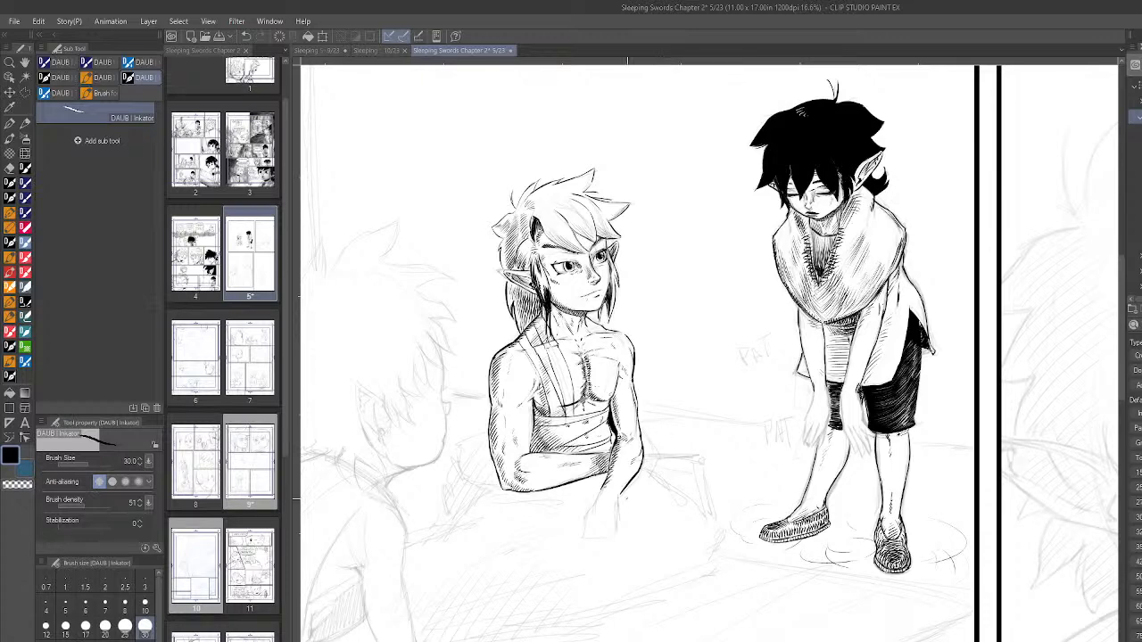
pyautogui.scroll(-2, 625, 536)
pyautogui.scroll(4, 625, 536)
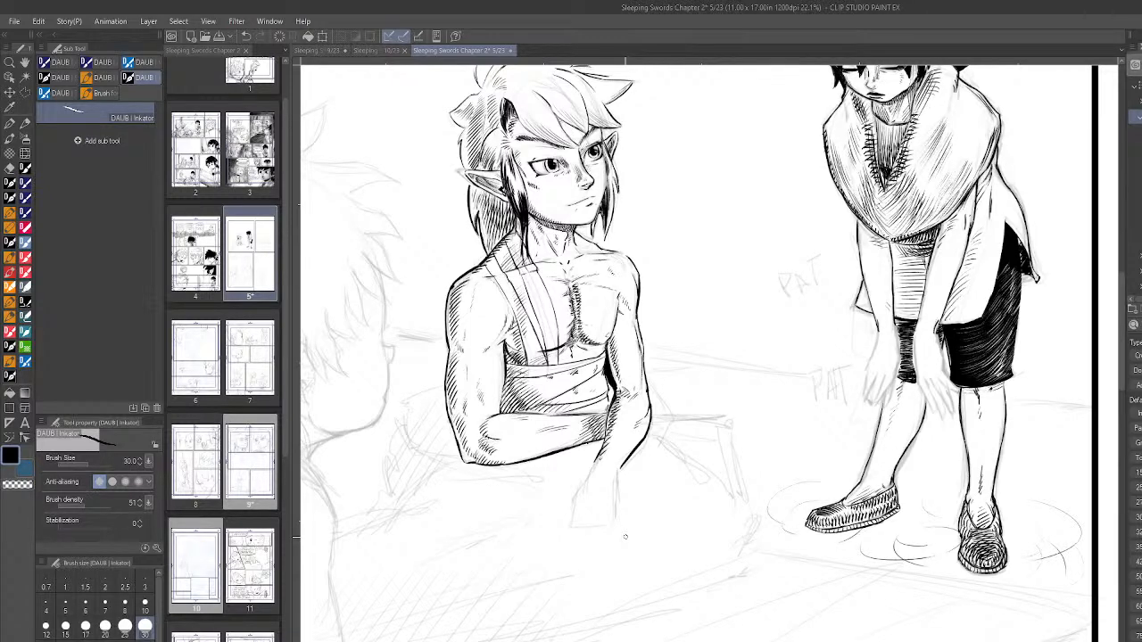
pyautogui.scroll(-3, 625, 536)
pyautogui.scroll(2, 625, 536)
pyautogui.scroll(3, 603, 307)
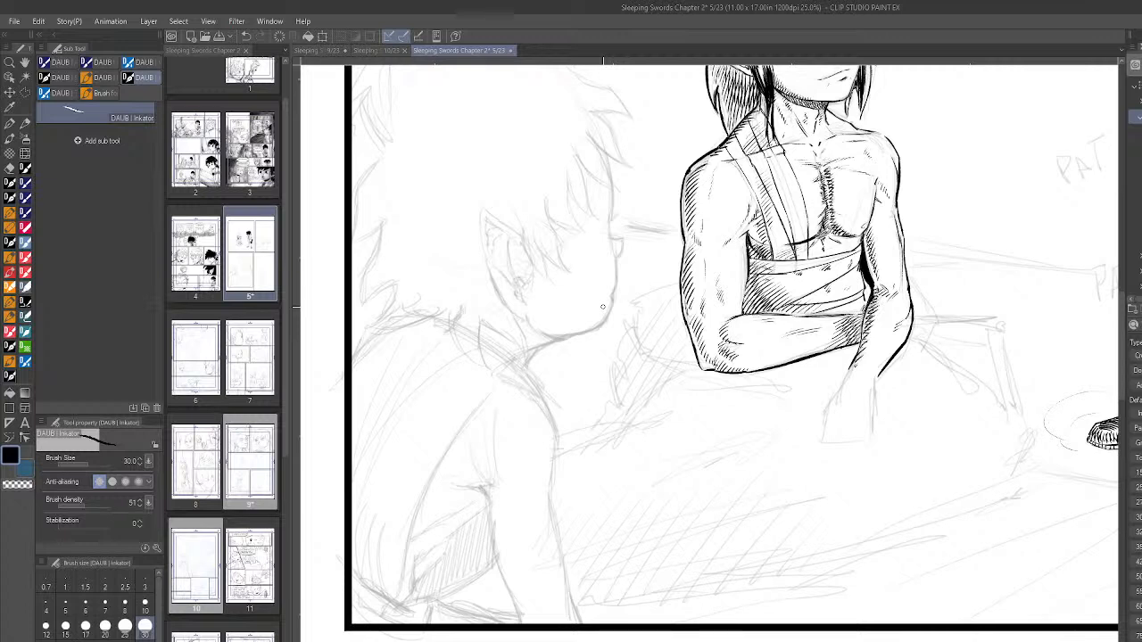
pyautogui.hotkey('ctrl', 's')
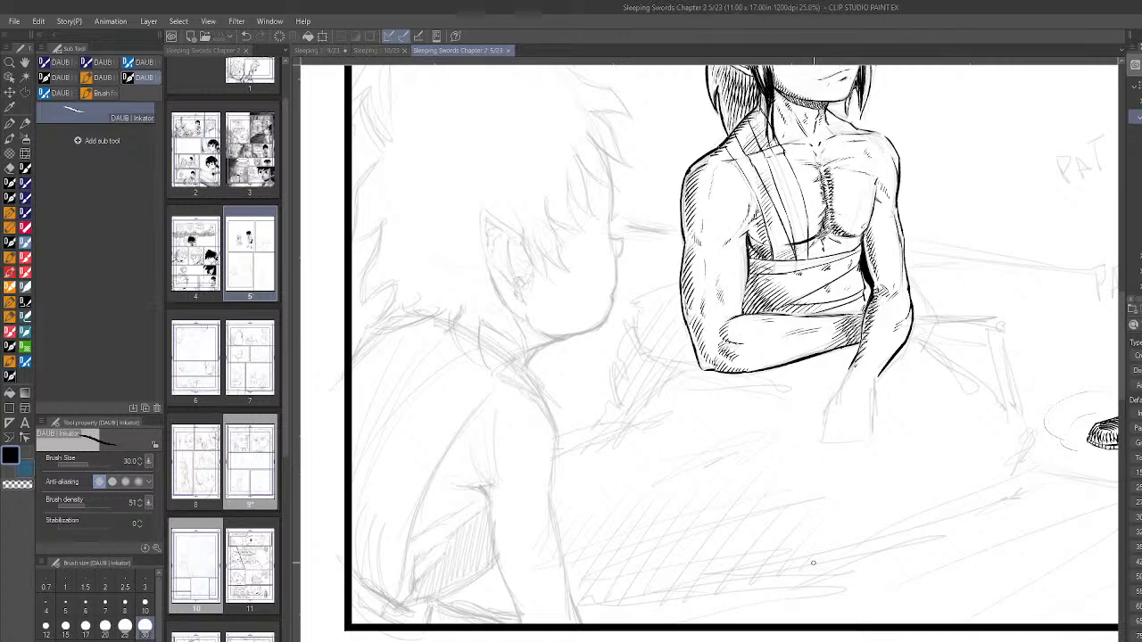
# - Save page 9, look at page 10 and return to page 5
pyautogui.click(325, 54)
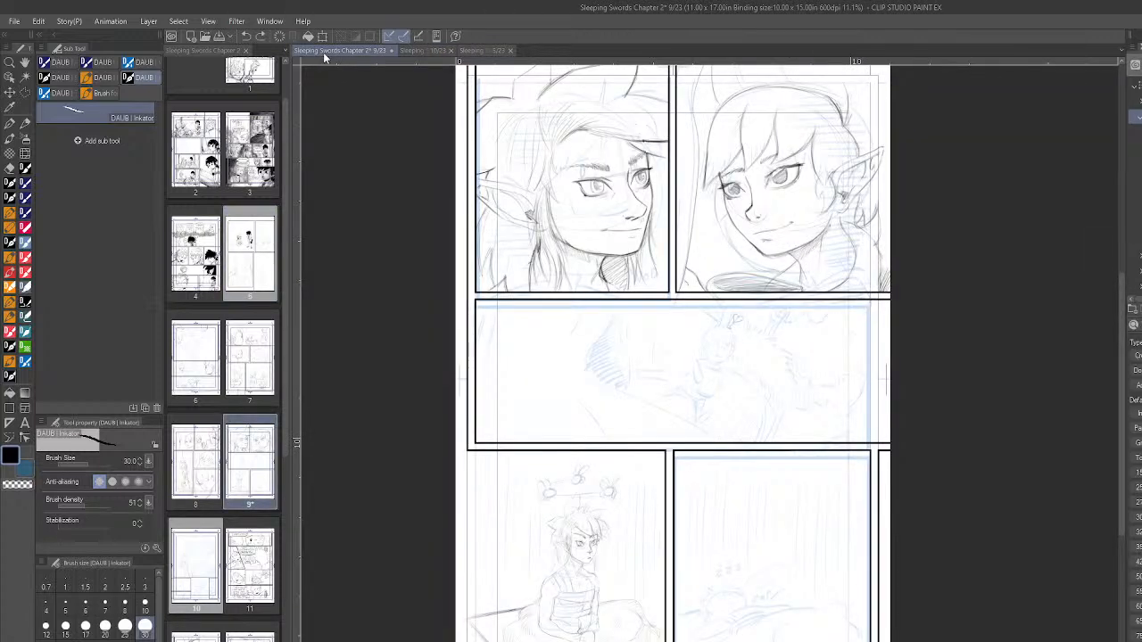
pyautogui.click(416, 50)
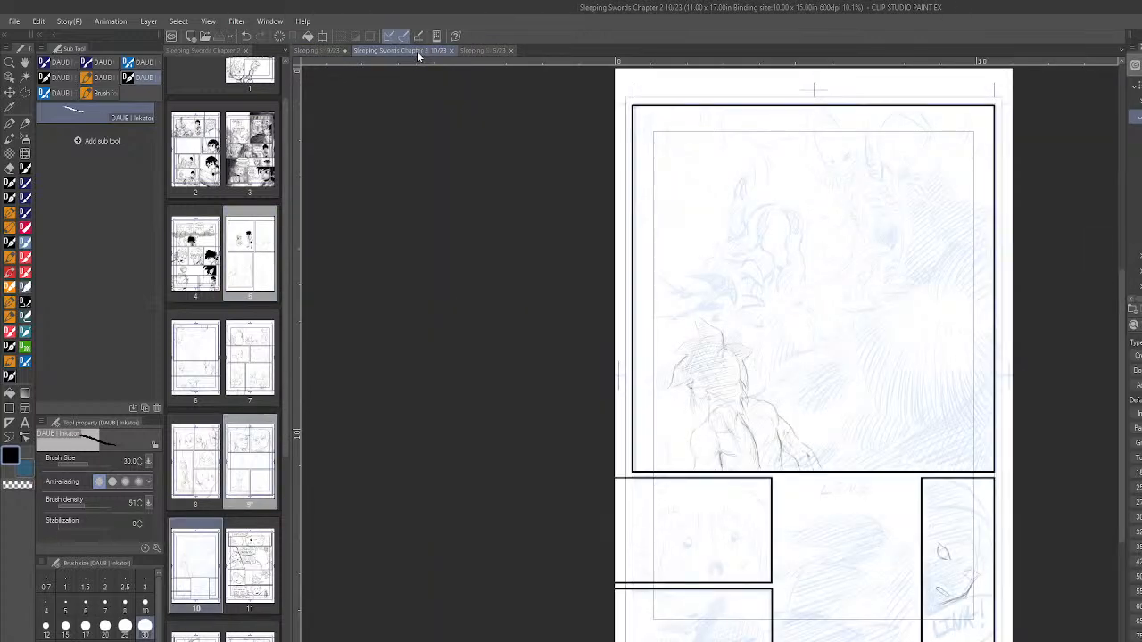
pyautogui.click(324, 50)
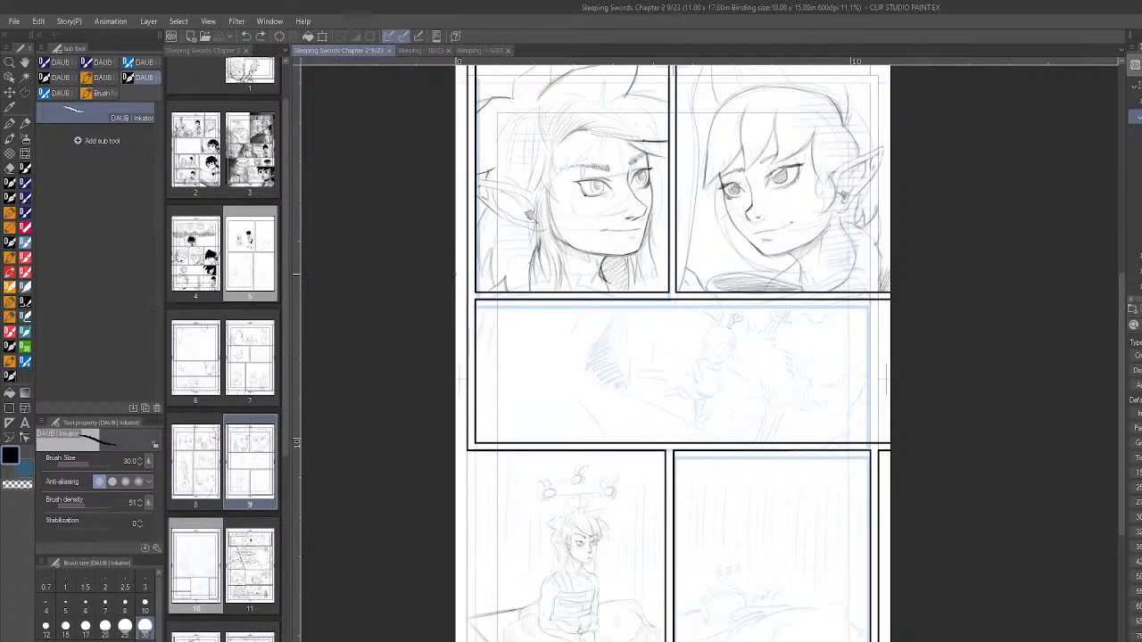
pyautogui.click(407, 51)
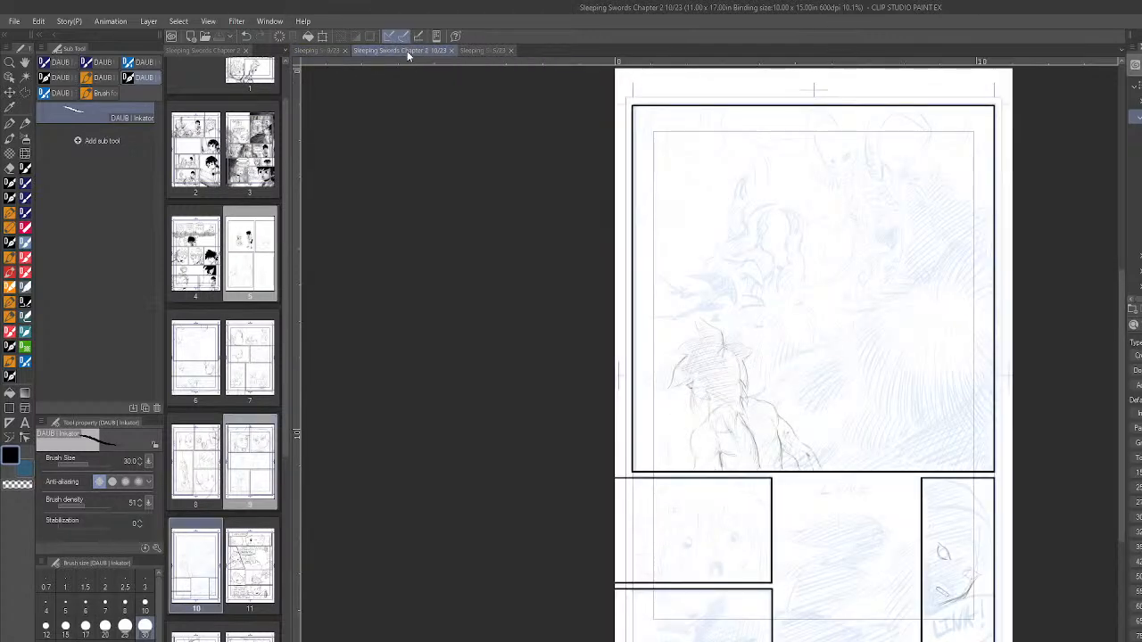
pyautogui.click(475, 49)
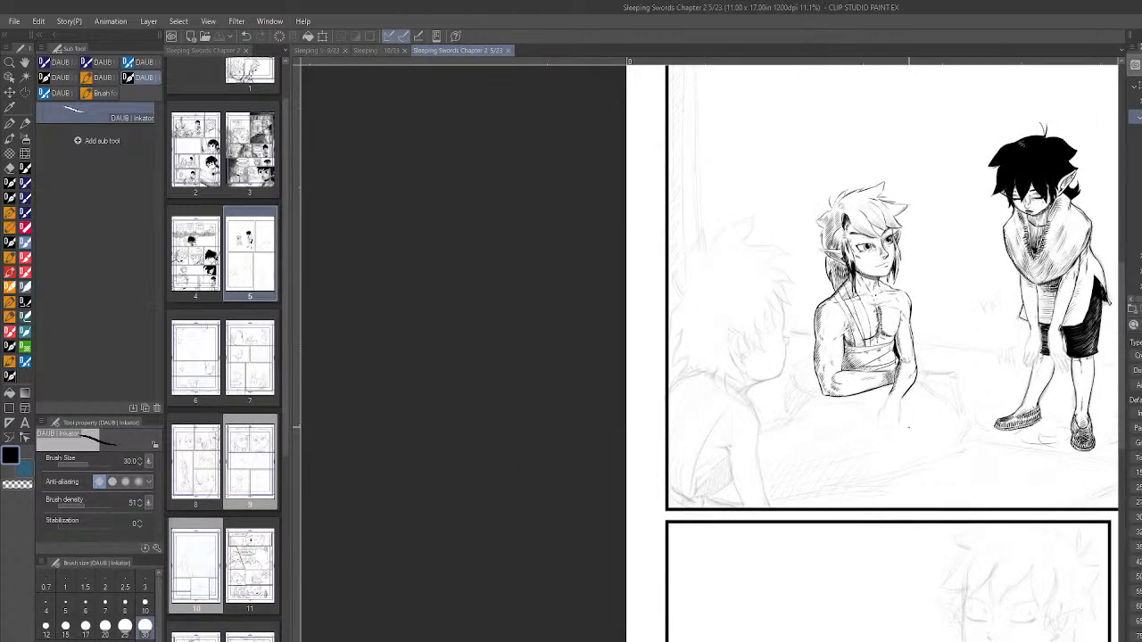
# - Compare page 5's first panel with the toned artwork on page 3, opening page 3 and closing it again
pyautogui.scroll(-6, 910, 428)
pyautogui.scroll(7, 1069, 335)
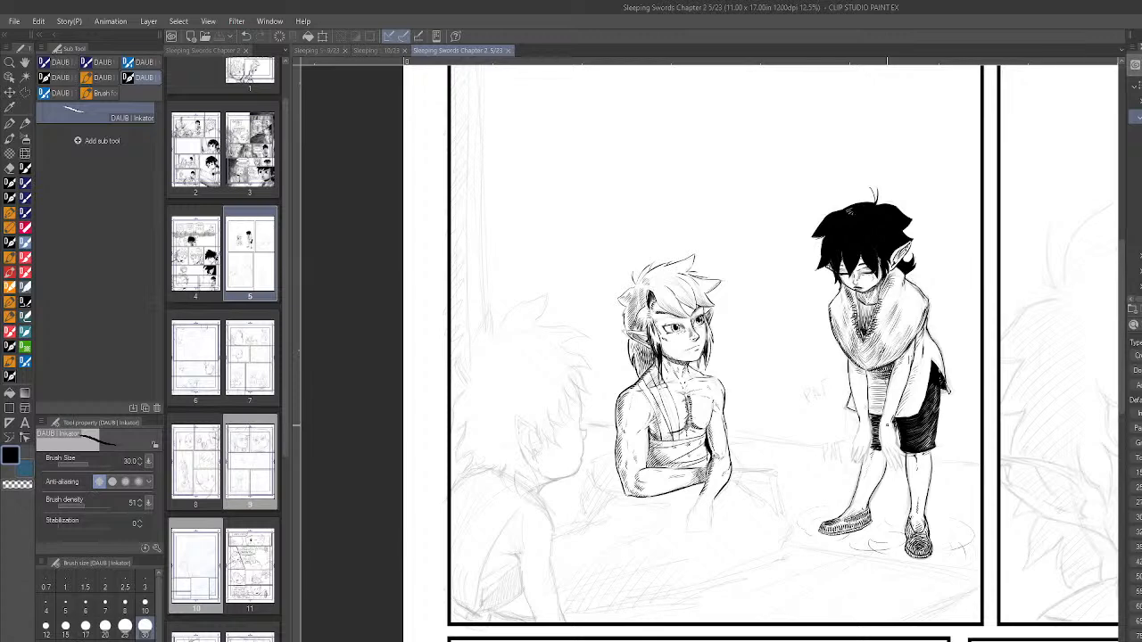
pyautogui.scroll(-3, 886, 427)
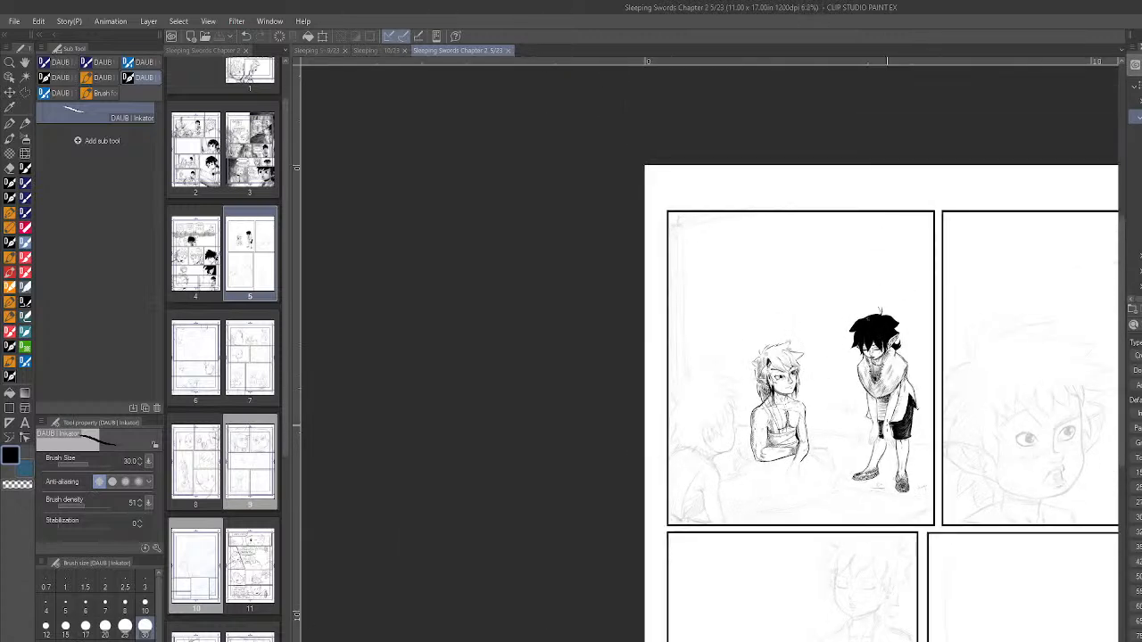
pyautogui.scroll(1, 886, 433)
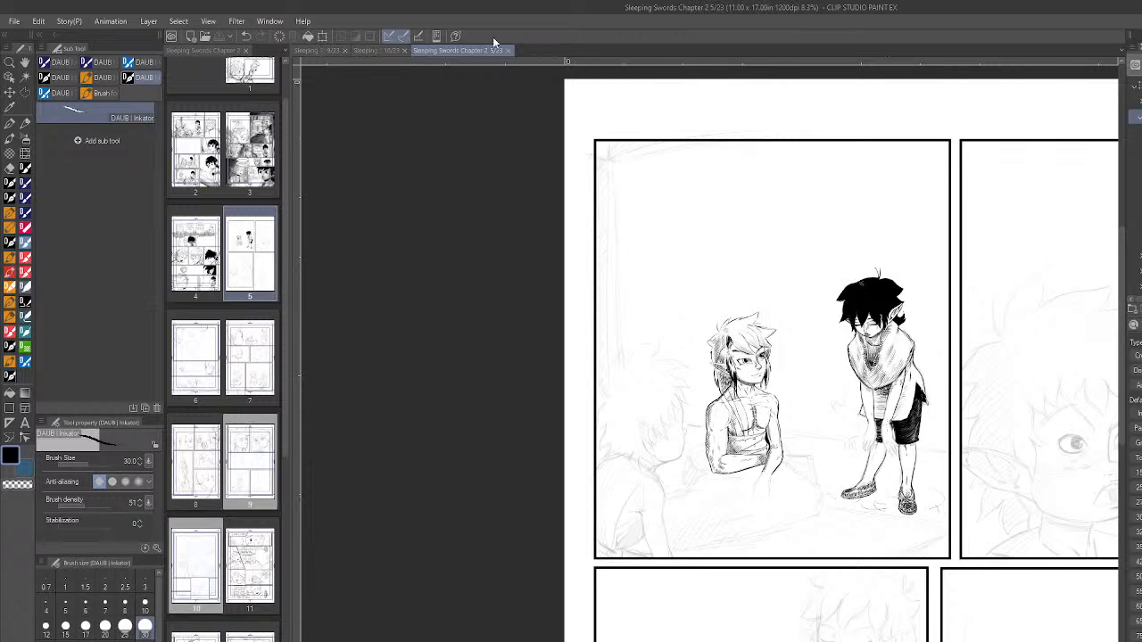
pyautogui.click(257, 167)
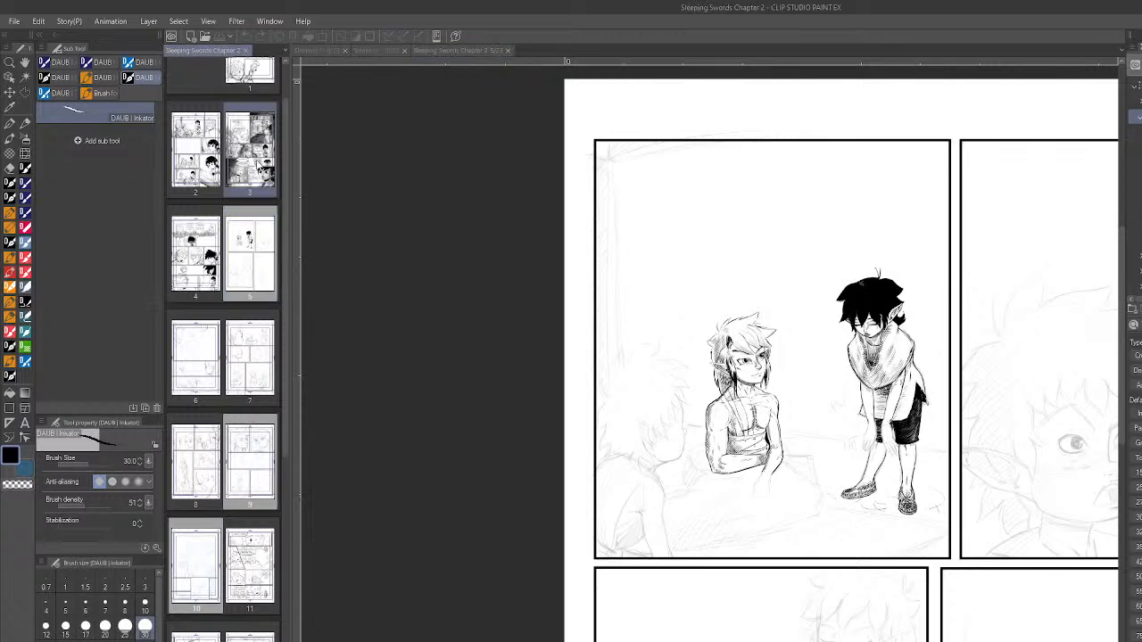
pyautogui.rightClick(259, 175)
pyautogui.click(326, 205)
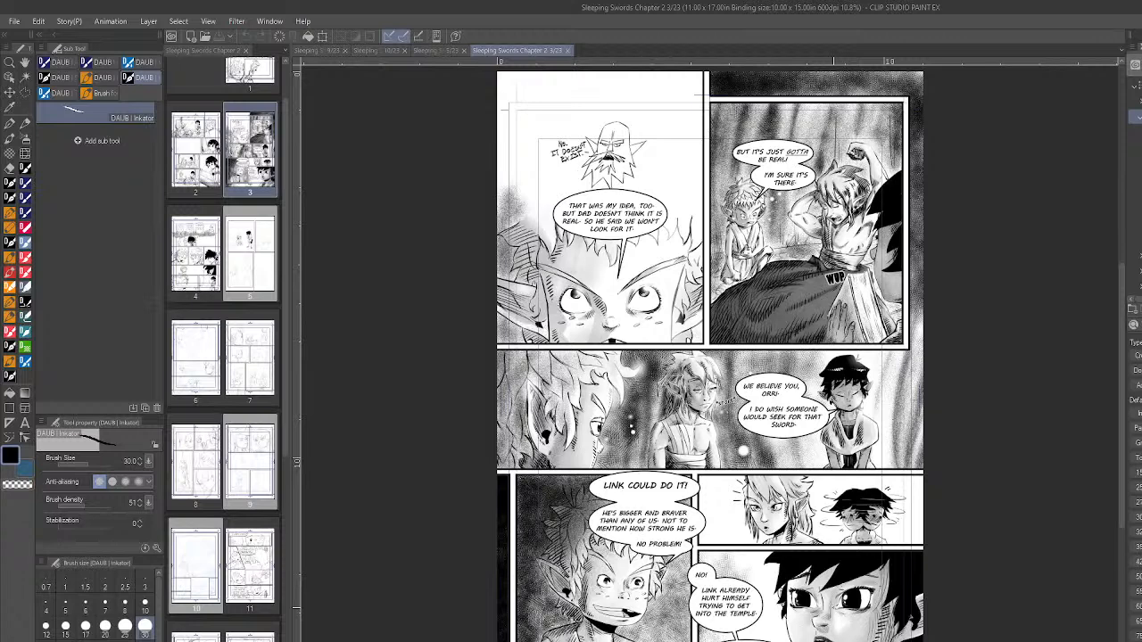
pyautogui.click(566, 51)
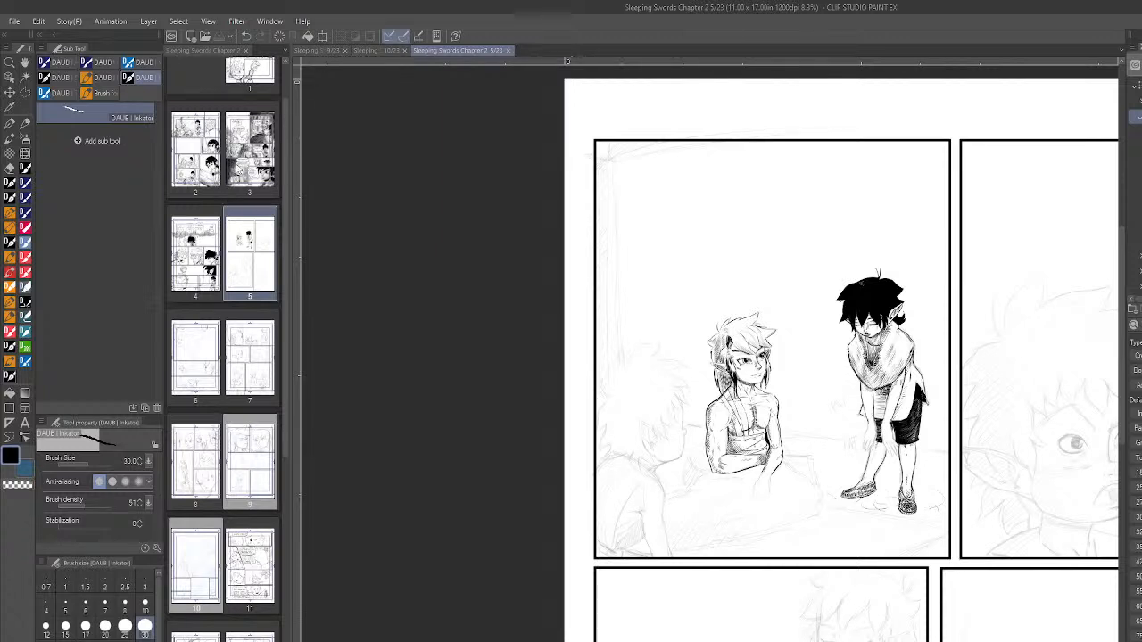
# - Look through the chapter's page thumbnails down to the last pages and back up to page 1
pyautogui.moveTo(285, 189); pyautogui.dragTo(288, 142)
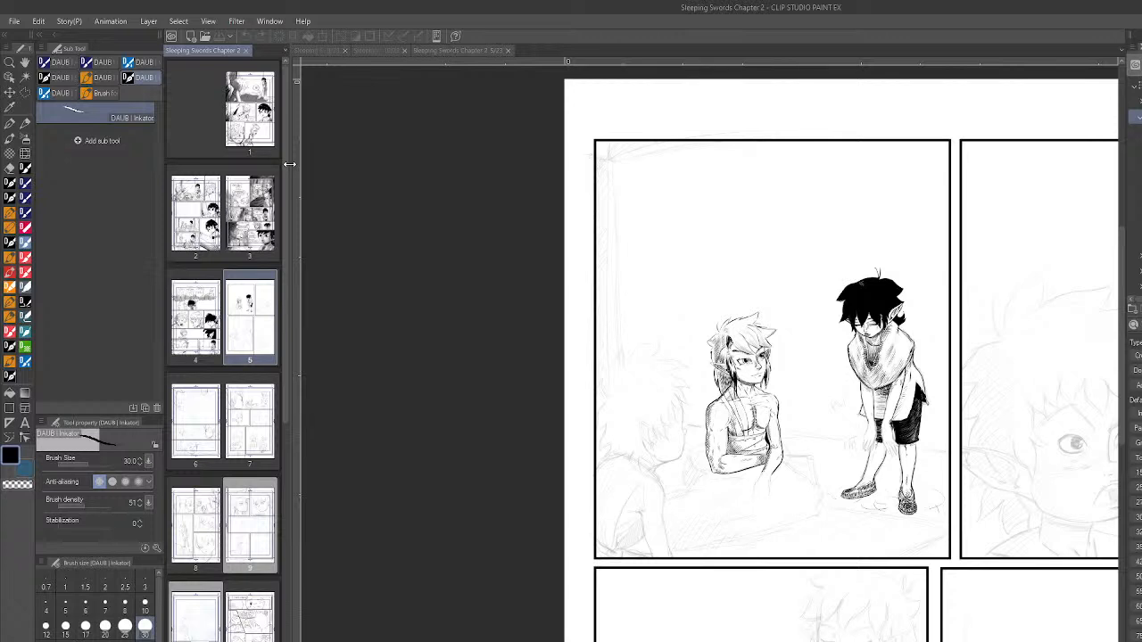
pyautogui.moveTo(284, 393); pyautogui.dragTo(293, 483)
pyautogui.scroll(-1, 291, 550)
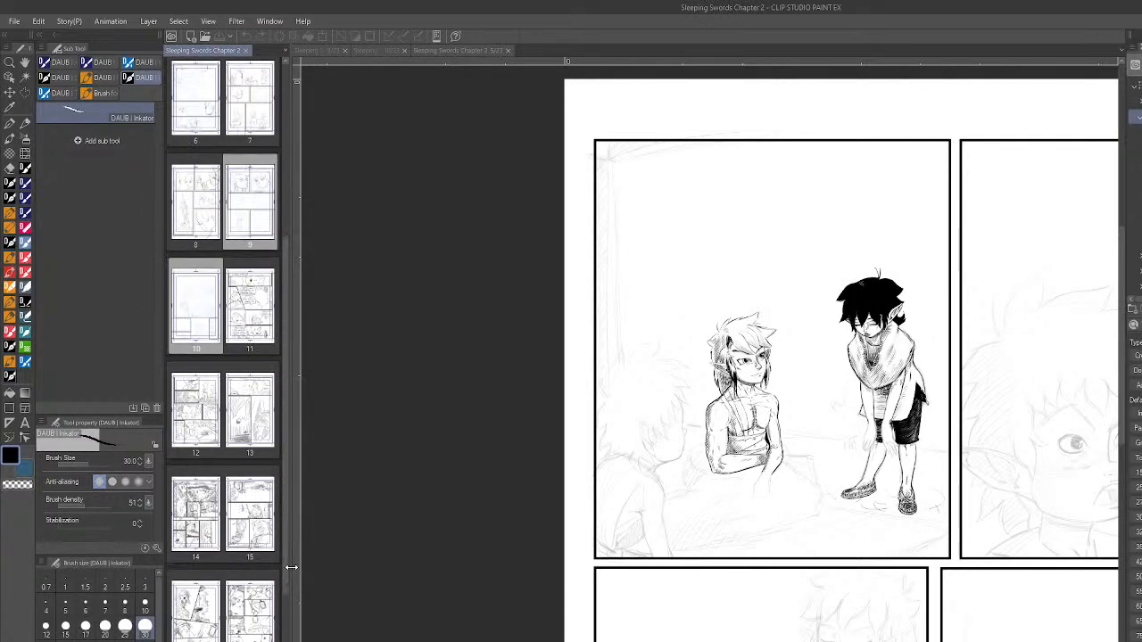
pyautogui.scroll(-6, 285, 495)
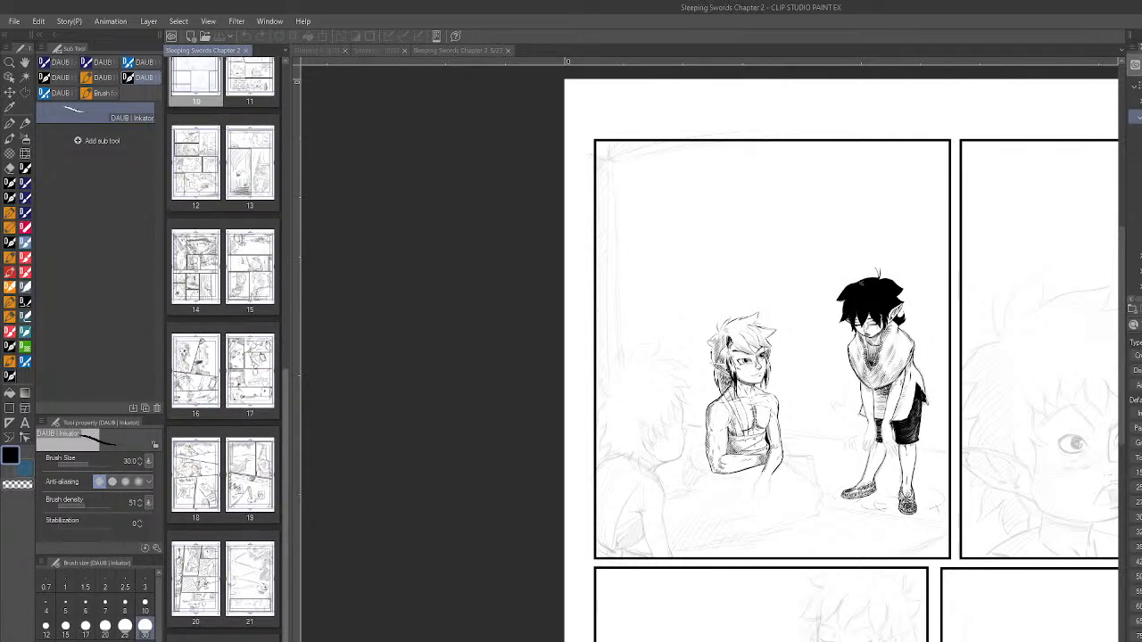
pyautogui.scroll(12, 287, 348)
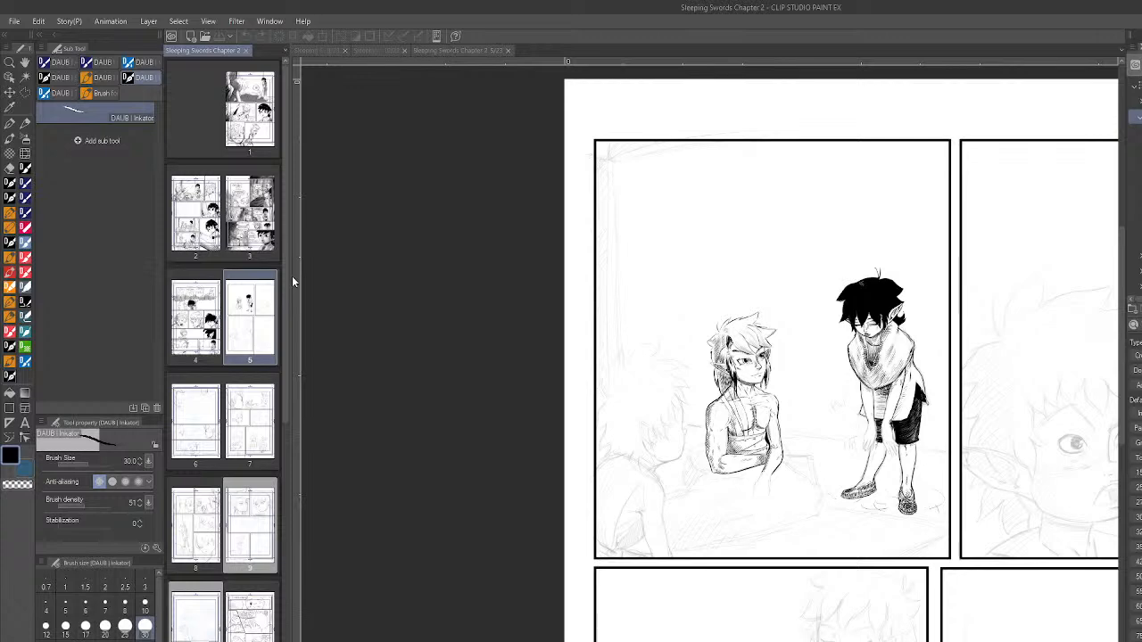
pyautogui.moveTo(290, 272); pyautogui.dragTo(286, 577)
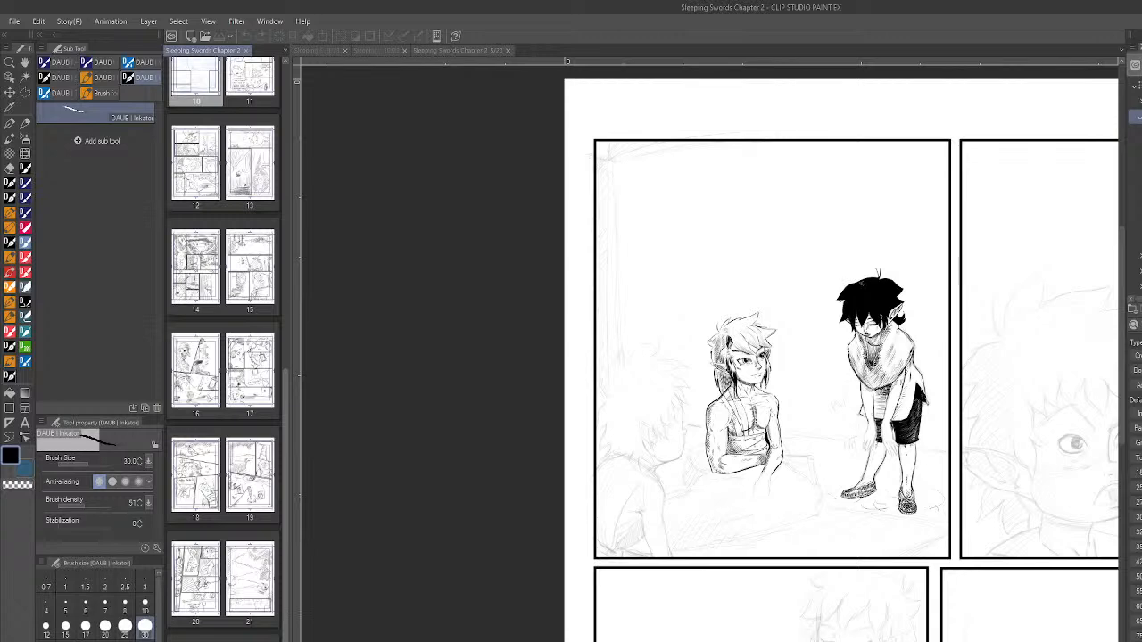
pyautogui.moveTo(287, 438); pyautogui.dragTo(296, 105)
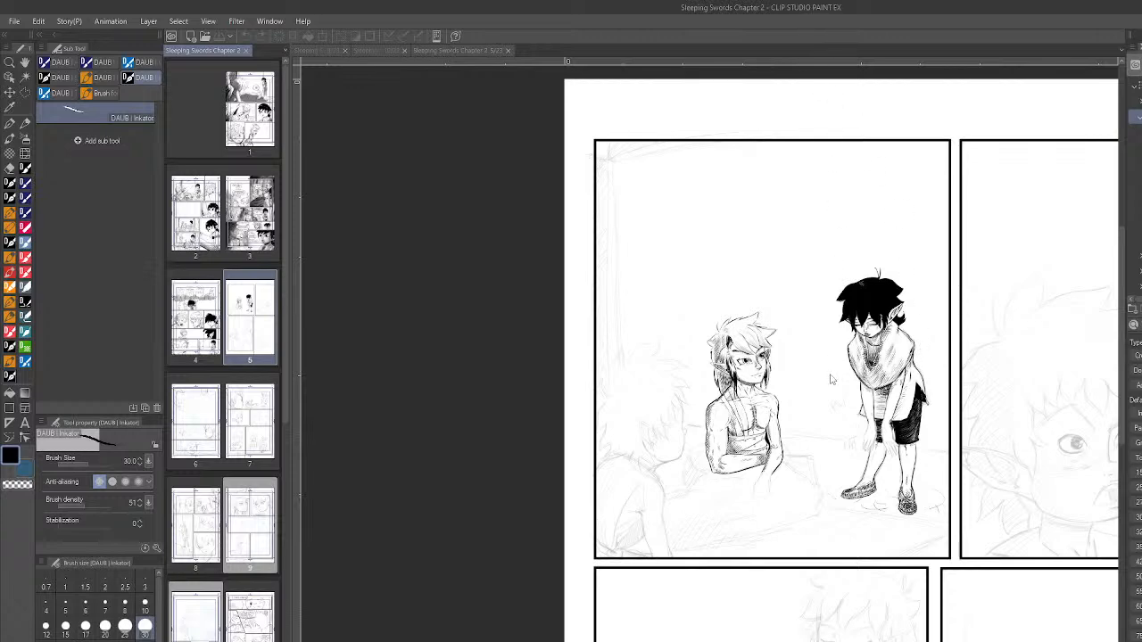
# - Look over page 5, and close pages 5, 10 and 9 together with the Sleeping Swords Chapter 2 document
pyautogui.click(467, 53)
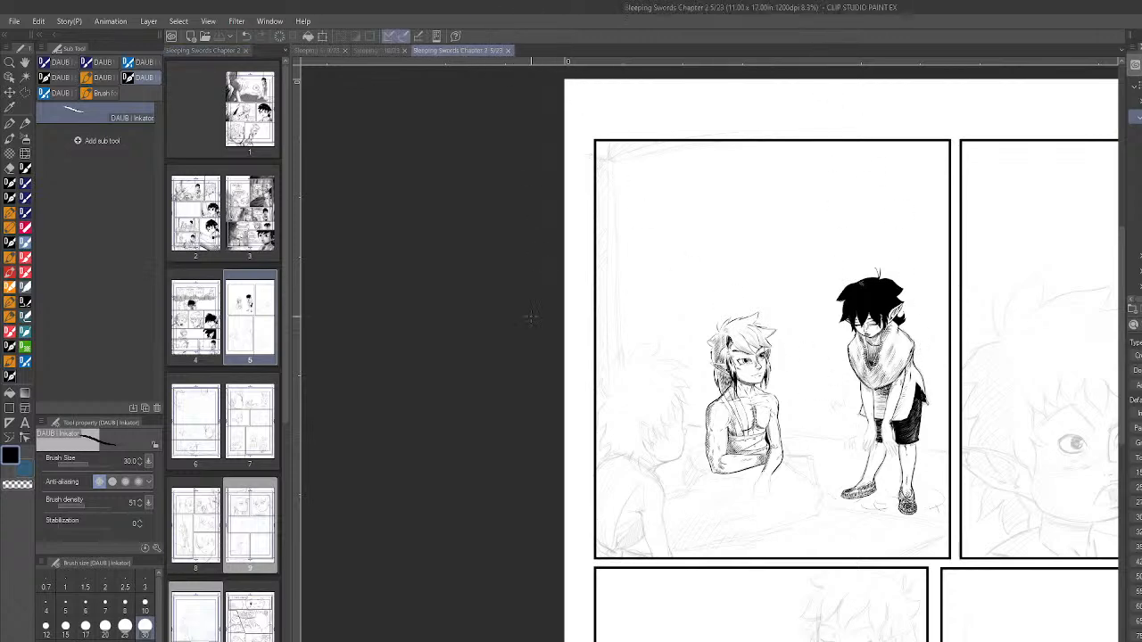
pyautogui.scroll(-5, 534, 384)
pyautogui.scroll(2, 718, 474)
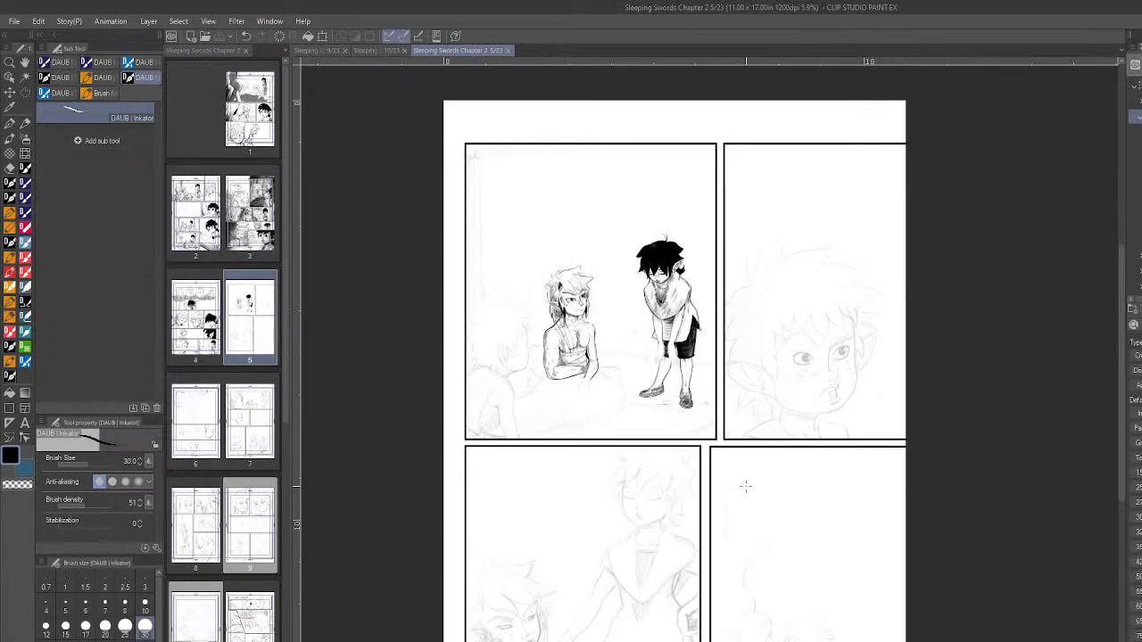
pyautogui.click(508, 51)
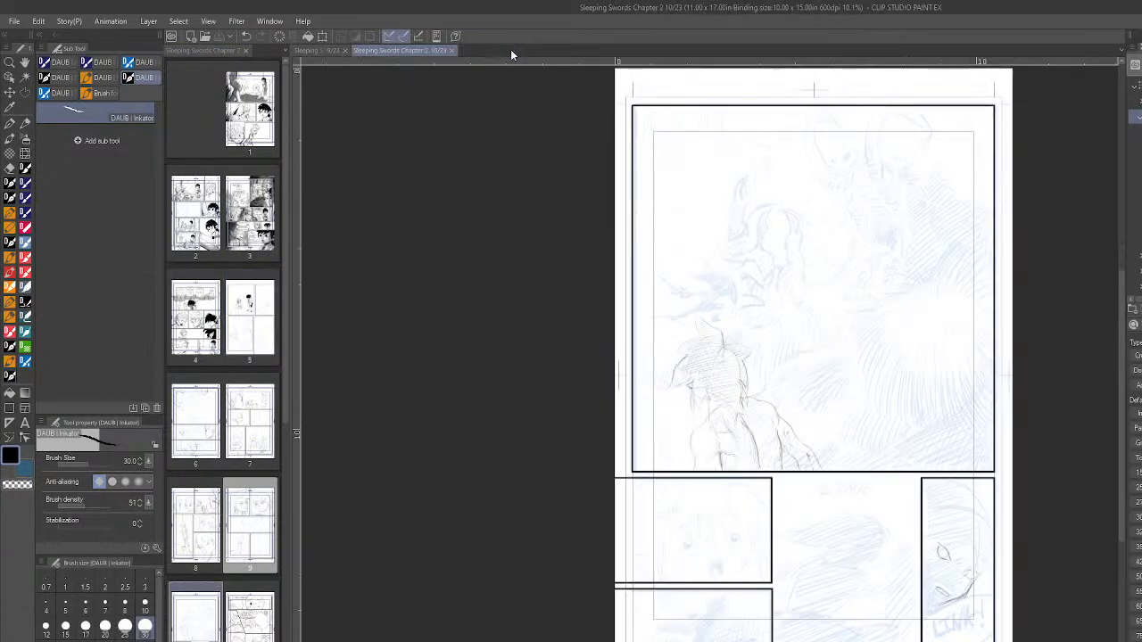
pyautogui.click(448, 51)
pyautogui.click(389, 52)
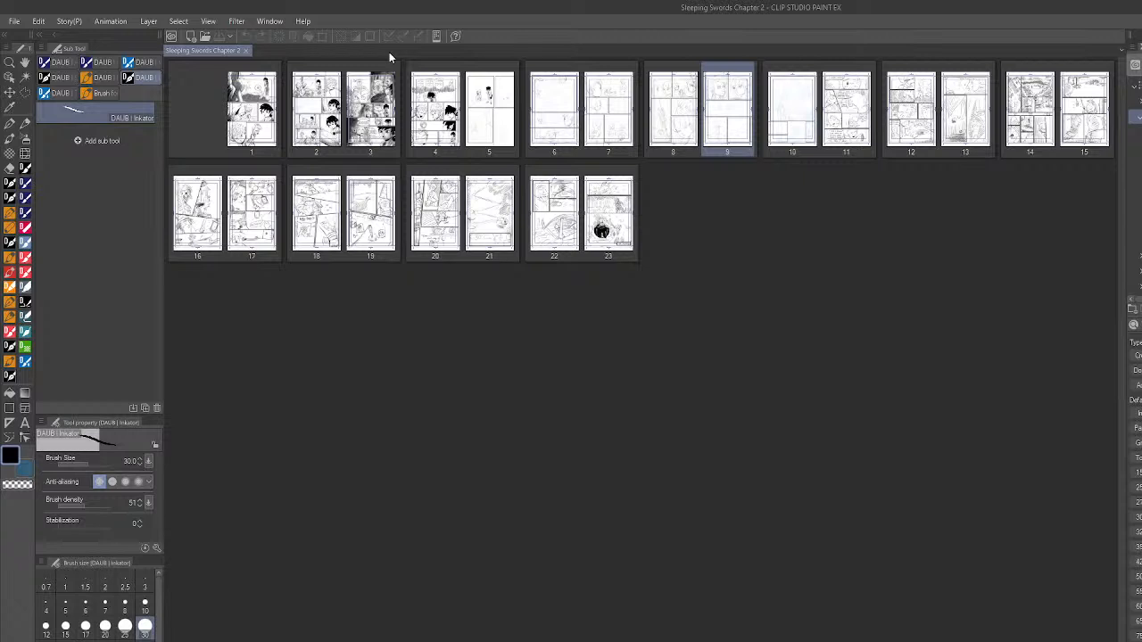
pyautogui.click(245, 50)
# - Create a new comic canvas with all comic settings, 11 by 17 inches at 600 dpi with a 10 by 15 inch binding size
pyautogui.click(191, 36)
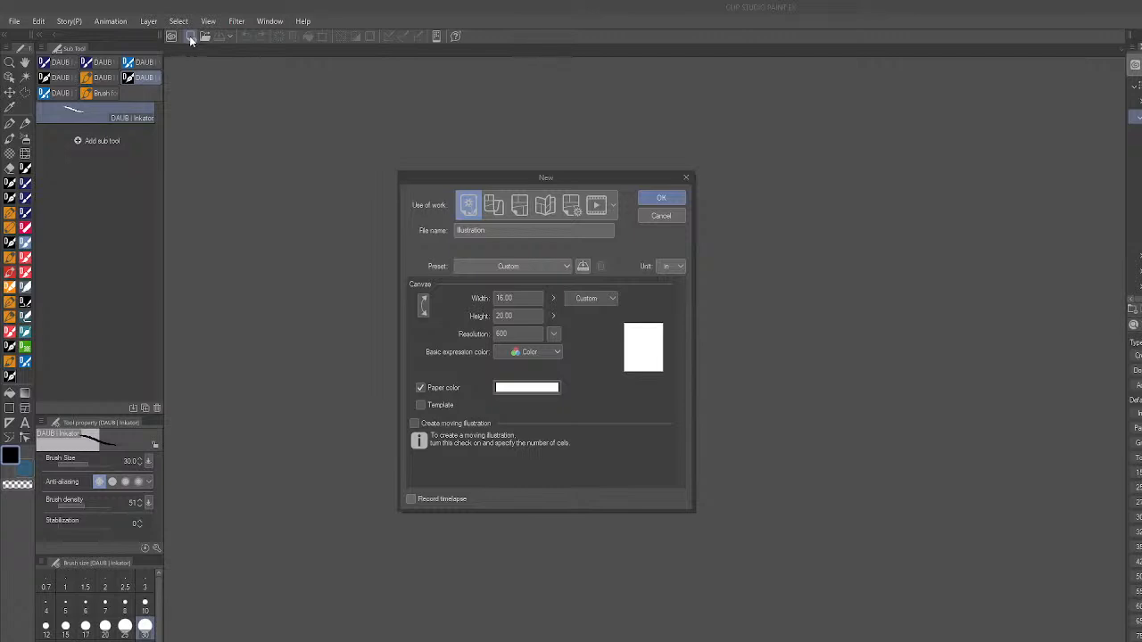
pyautogui.click(569, 208)
pyautogui.click(424, 306)
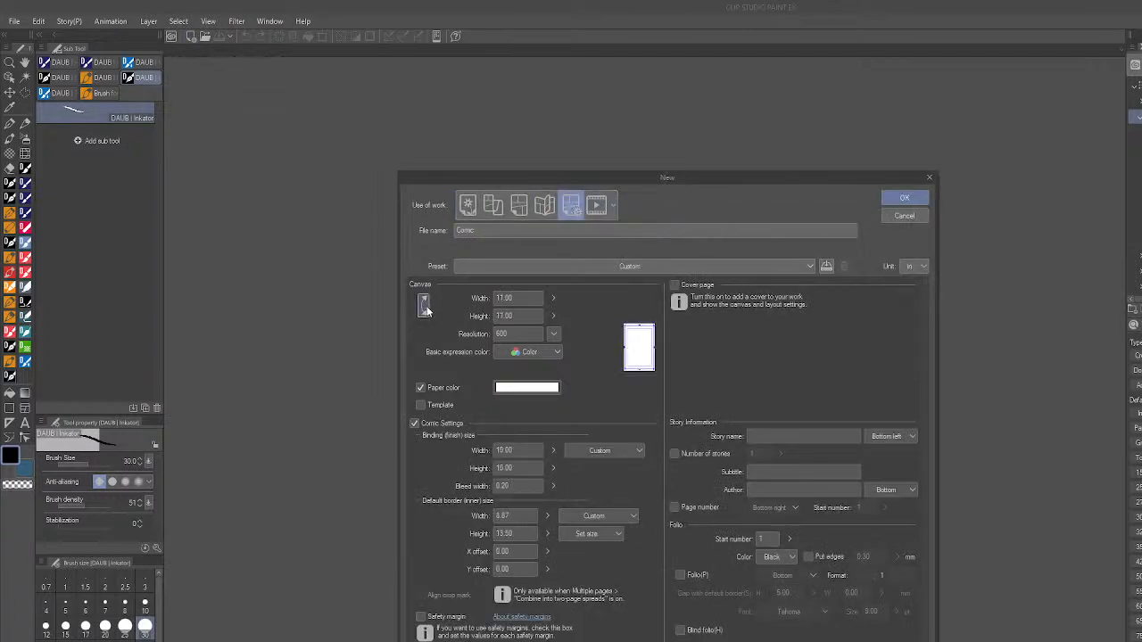
pyautogui.click(904, 198)
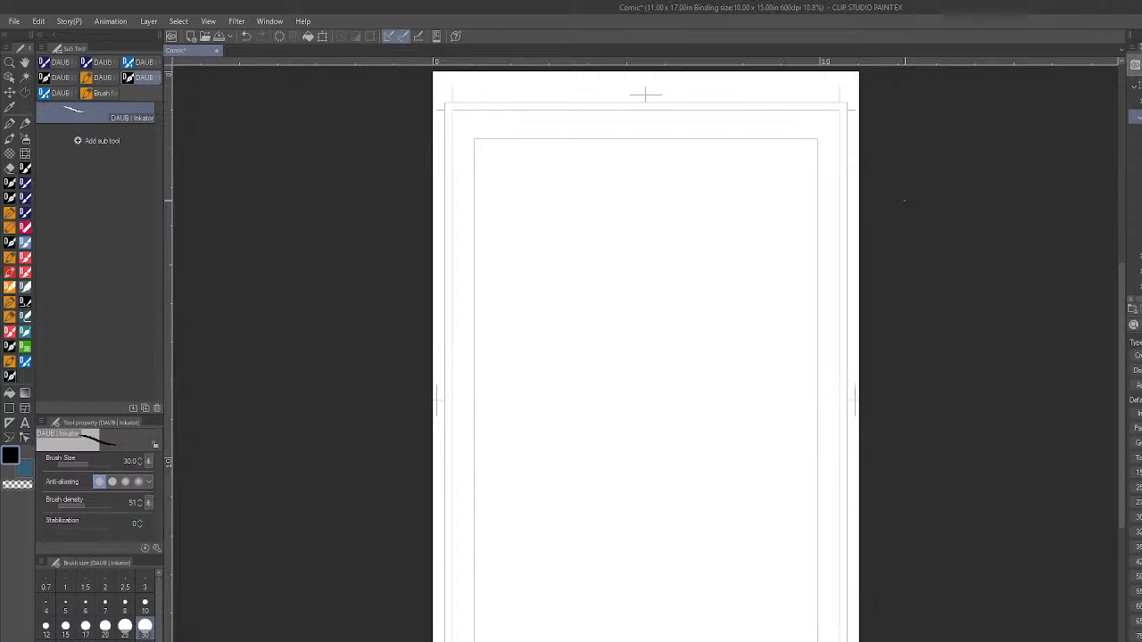
# - Rough in a head circle near the upper middle of the page with the DAUB Fine Pencil Normal brush
pyautogui.click(11, 316)
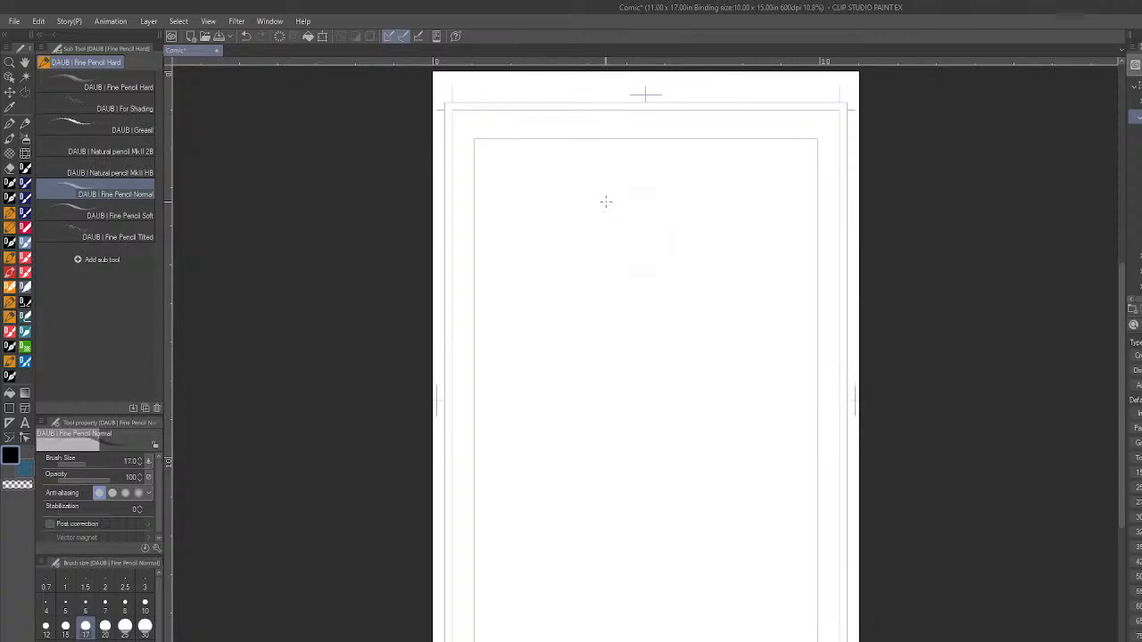
pyautogui.scroll(3, 696, 223)
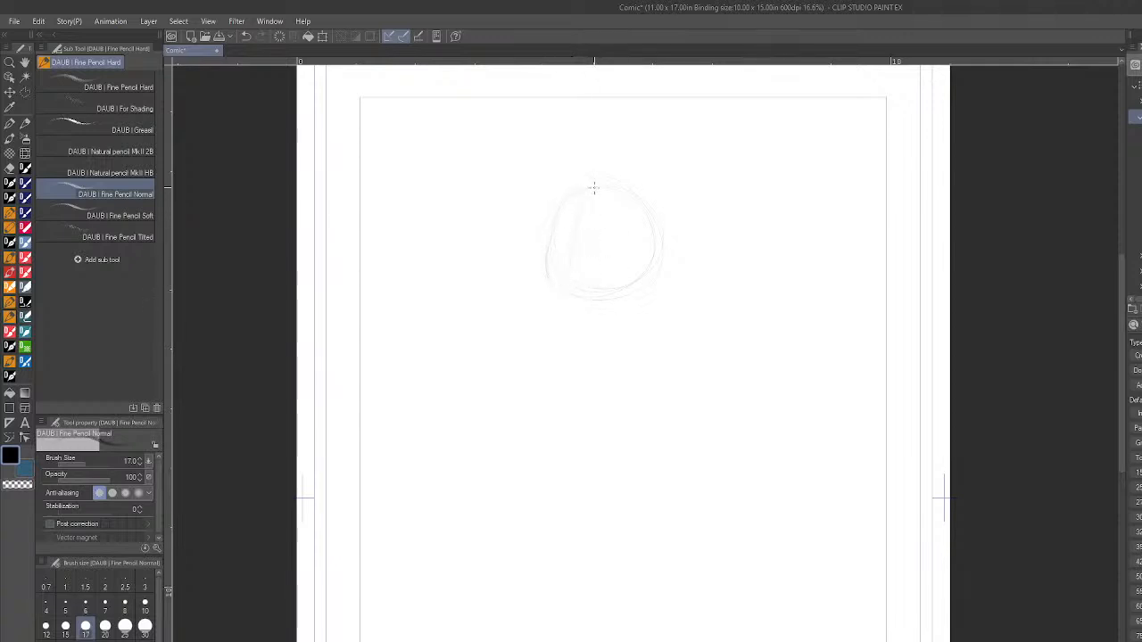
pyautogui.moveTo(586, 191)
pyautogui.mouseDown()
pyautogui.moveTo(564, 250)
pyautogui.moveTo(611, 220)
pyautogui.moveTo(552, 222)
pyautogui.moveTo(619, 222)
pyautogui.moveTo(555, 222)
pyautogui.moveTo(605, 221)
pyautogui.moveTo(579, 222)
pyautogui.moveTo(600, 218)
pyautogui.moveTo(594, 196)
pyautogui.moveTo(566, 238)
pyautogui.mouseUp()
# - Set the brush size to 30 and sketch the upturned face's nose with the visor's lower edge and far side
pyautogui.press(']')
pyautogui.press(']')
pyautogui.press(']')
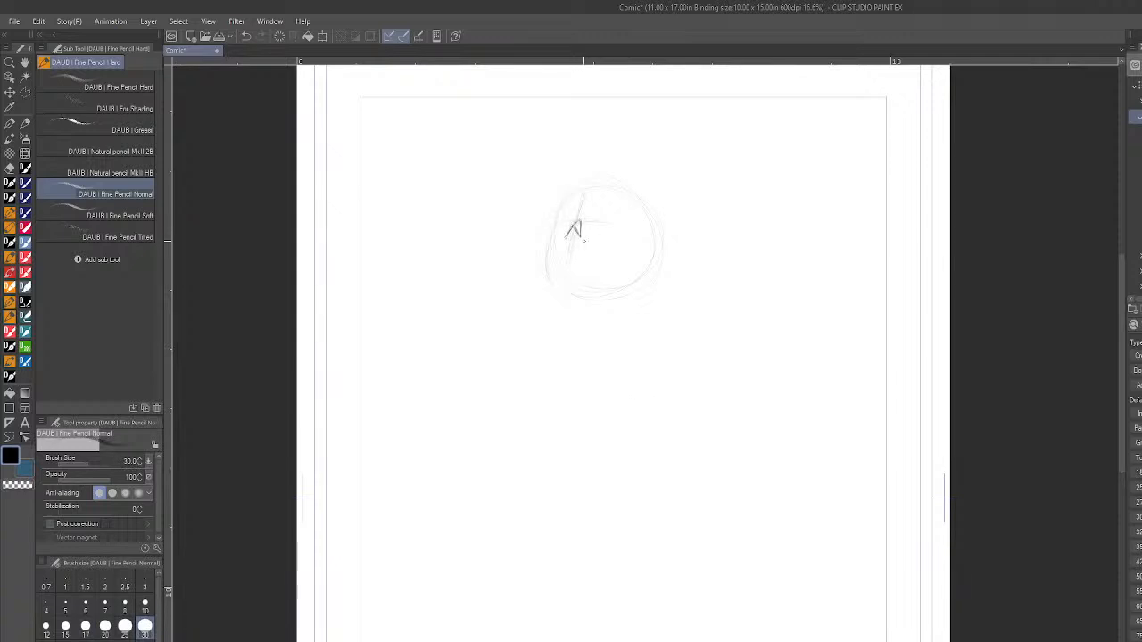
pyautogui.moveTo(575, 222); pyautogui.dragTo(581, 237)
pyautogui.moveTo(570, 236)
pyautogui.mouseDown()
pyautogui.moveTo(555, 238)
pyautogui.moveTo(611, 240)
pyautogui.mouseUp()
pyautogui.moveTo(549, 237)
pyautogui.mouseDown()
pyautogui.moveTo(563, 207)
pyautogui.moveTo(587, 200)
pyautogui.mouseUp()
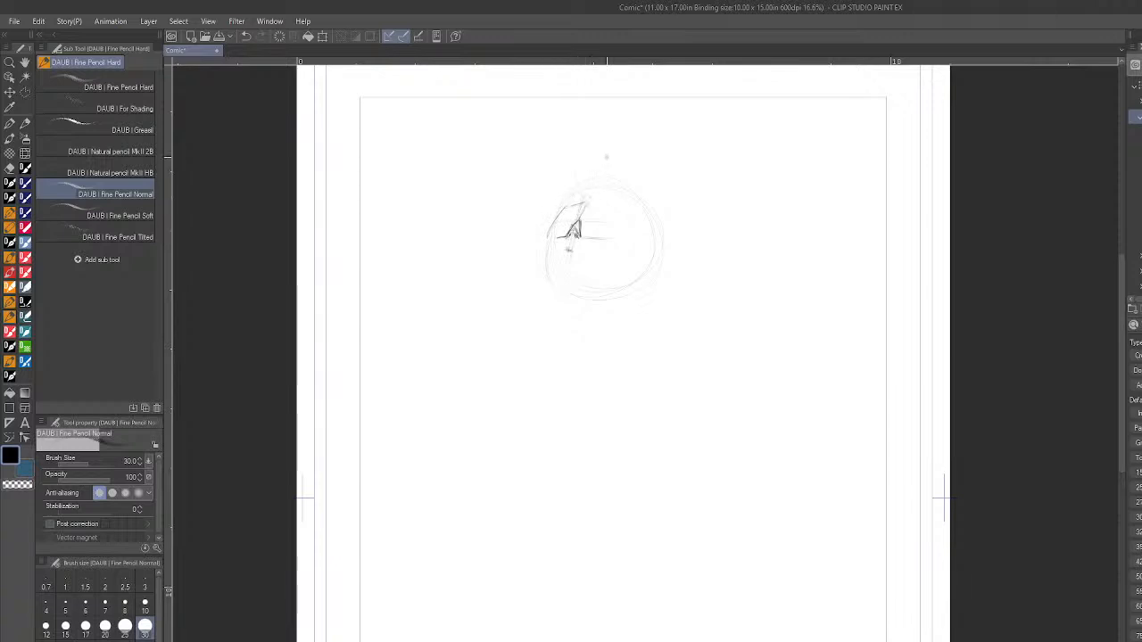
# - Sketch the near side of the visor, two narrow eye slits and the mouth inside the head circle
pyautogui.moveTo(612, 207)
pyautogui.mouseDown()
pyautogui.moveTo(630, 232)
pyautogui.moveTo(594, 238)
pyautogui.moveTo(618, 253)
pyautogui.mouseUp()
pyautogui.moveTo(555, 223); pyautogui.dragTo(571, 223)
pyautogui.moveTo(589, 222); pyautogui.dragTo(606, 224)
pyautogui.moveTo(589, 224); pyautogui.dragTo(607, 227)
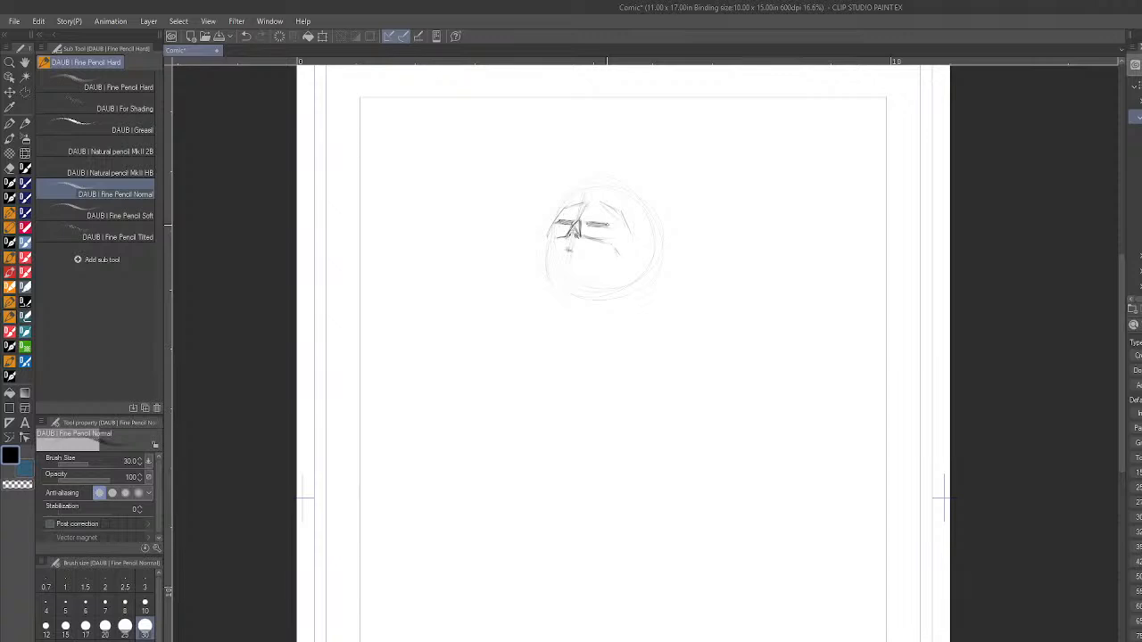
pyautogui.moveTo(606, 205); pyautogui.dragTo(616, 210)
pyautogui.moveTo(602, 250); pyautogui.dragTo(572, 251)
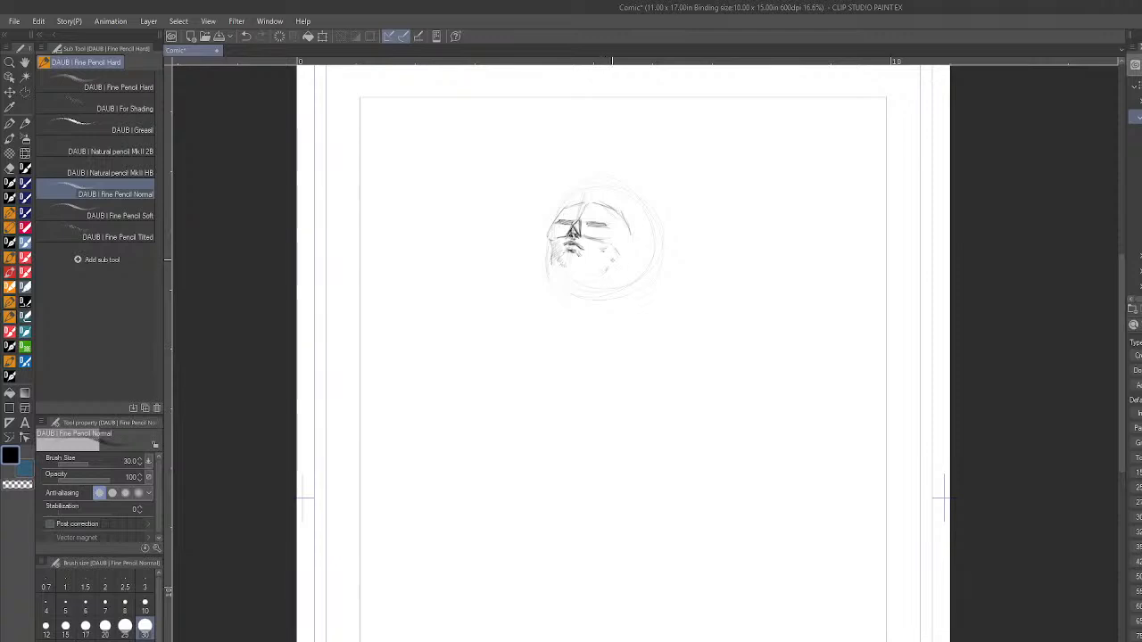
# - Add an oval ear cup at the side of the head and darken the visor's outline
pyautogui.moveTo(632, 237); pyautogui.dragTo(619, 268)
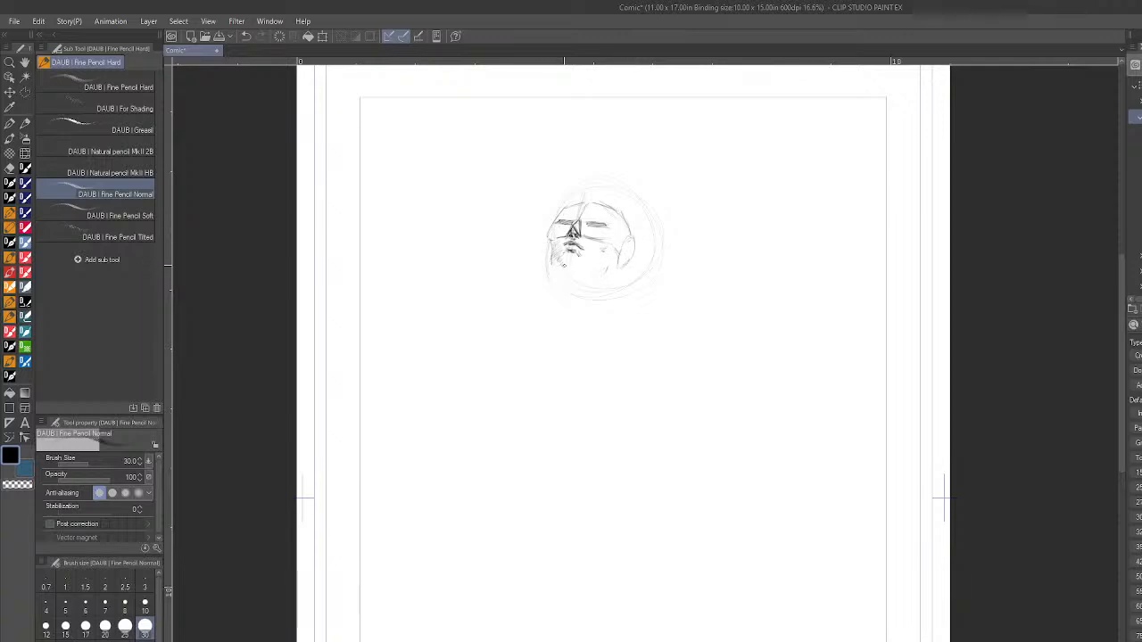
pyautogui.moveTo(563, 205); pyautogui.dragTo(548, 235)
pyautogui.moveTo(549, 237); pyautogui.dragTo(560, 238)
pyautogui.moveTo(564, 208); pyautogui.dragTo(587, 201)
pyautogui.moveTo(622, 216); pyautogui.dragTo(646, 252)
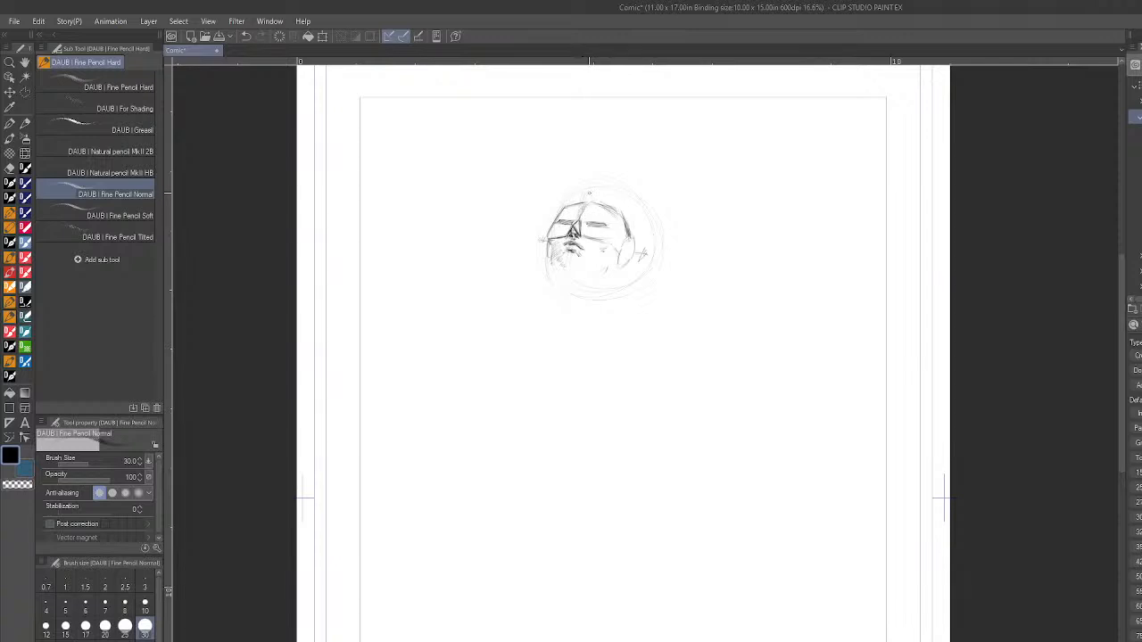
pyautogui.moveTo(620, 245)
pyautogui.mouseDown()
pyautogui.moveTo(619, 264)
pyautogui.moveTo(631, 239)
pyautogui.moveTo(624, 266)
pyautogui.moveTo(629, 253)
pyautogui.mouseUp()
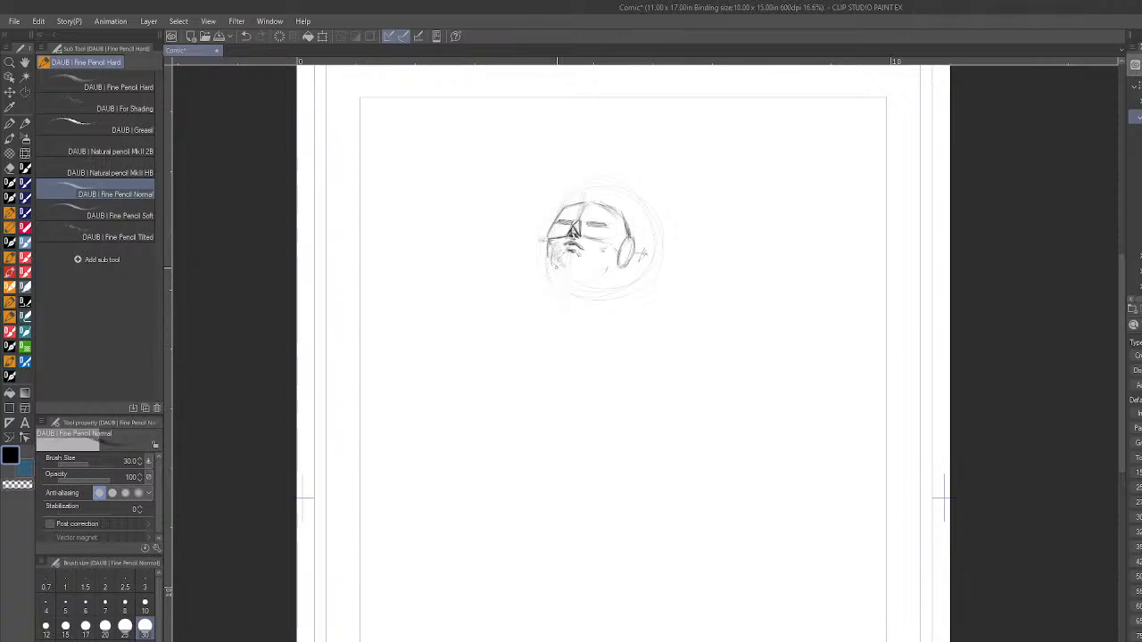
# - Shade beneath the chin and rough in the neck and both shoulders
pyautogui.moveTo(553, 262); pyautogui.dragTo(577, 274)
pyautogui.moveTo(530, 283); pyautogui.dragTo(546, 272)
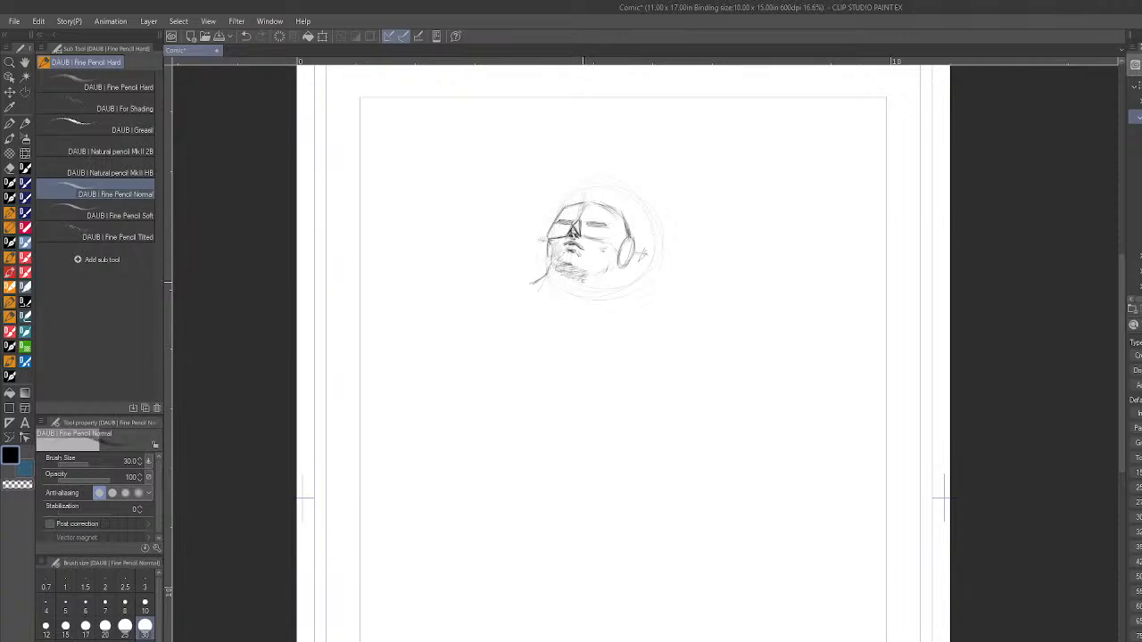
pyautogui.moveTo(564, 280); pyautogui.dragTo(596, 295)
pyautogui.moveTo(557, 301)
pyautogui.mouseDown()
pyautogui.moveTo(587, 277)
pyautogui.moveTo(554, 291)
pyautogui.mouseUp()
pyautogui.moveTo(480, 285); pyautogui.dragTo(445, 314)
pyautogui.moveTo(617, 327); pyautogui.dragTo(623, 338)
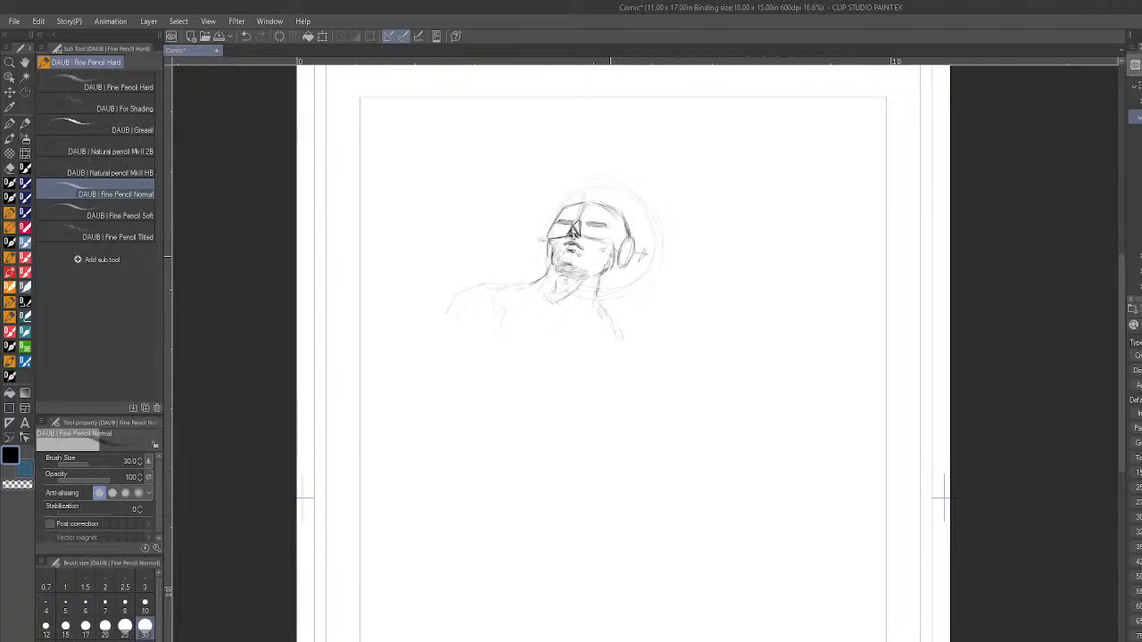
# - Mirror the canvas view and reinforce the ear cup and the near side of the headpiece
pyautogui.moveTo(611, 253)
pyautogui.mouseDown()
pyautogui.moveTo(612, 266)
pyautogui.moveTo(624, 237)
pyautogui.moveTo(614, 269)
pyautogui.moveTo(630, 248)
pyautogui.moveTo(614, 250)
pyautogui.moveTo(616, 267)
pyautogui.moveTo(623, 222)
pyautogui.moveTo(626, 231)
pyautogui.mouseUp()
pyautogui.press('h')
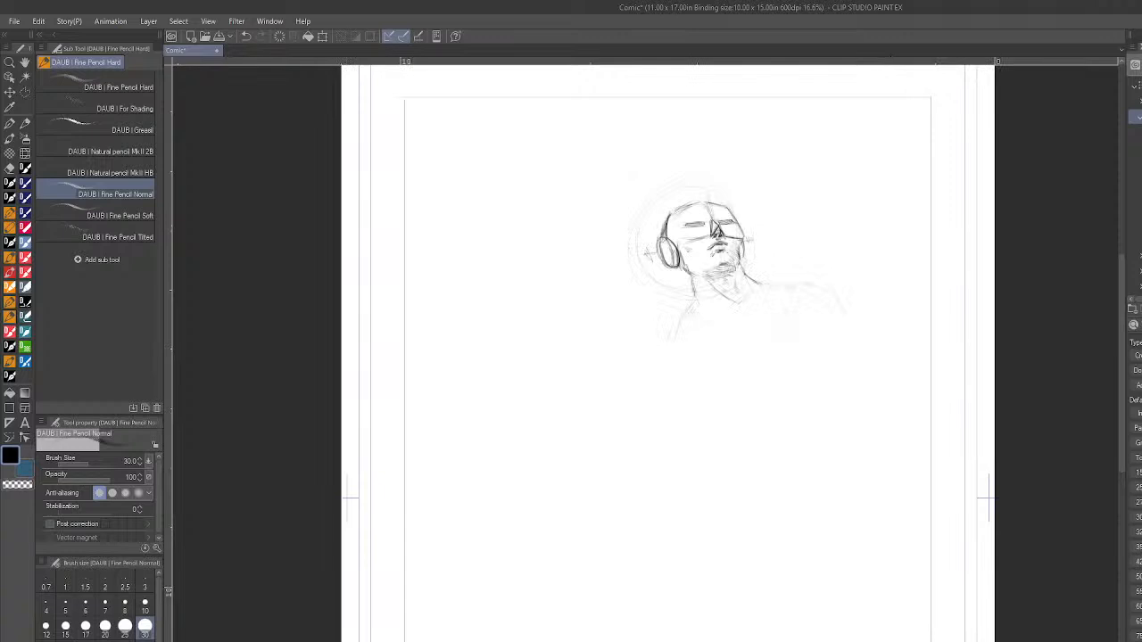
pyautogui.moveTo(678, 207); pyautogui.dragTo(677, 248)
pyautogui.moveTo(678, 223)
pyautogui.mouseDown()
pyautogui.moveTo(673, 247)
pyautogui.moveTo(690, 204)
pyautogui.mouseUp()
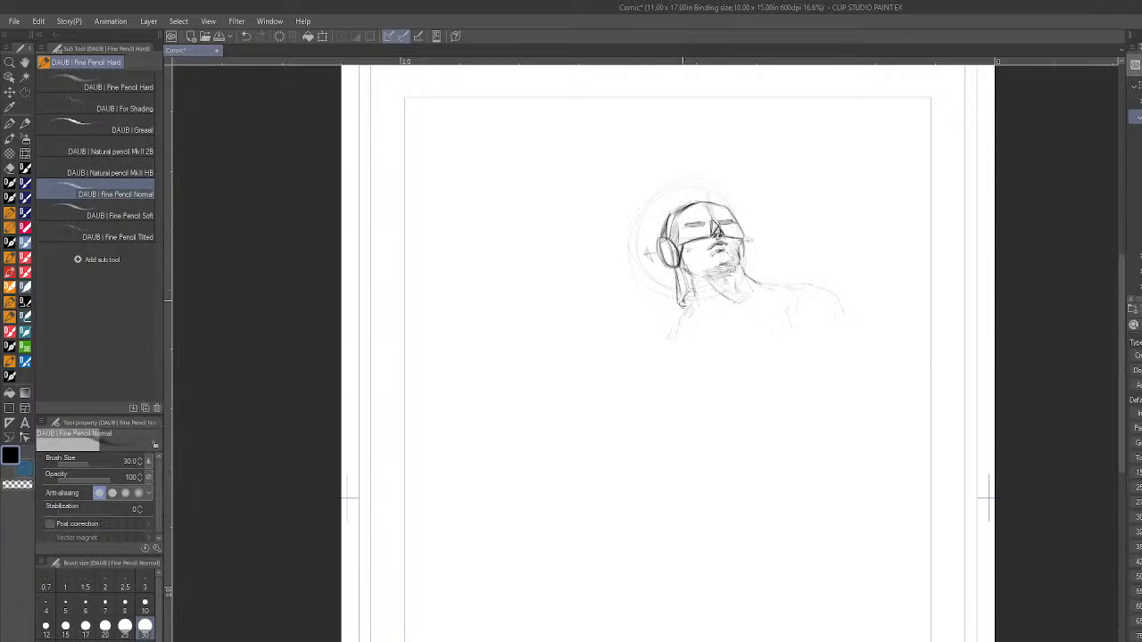
# - Darken the neck, shoulder and chin shading of the mirrored figure, and flip the canvas view back
pyautogui.moveTo(689, 291)
pyautogui.mouseDown()
pyautogui.moveTo(684, 308)
pyautogui.moveTo(691, 286)
pyautogui.moveTo(699, 303)
pyautogui.mouseUp()
pyautogui.moveTo(748, 277); pyautogui.dragTo(777, 282)
pyautogui.moveTo(773, 282); pyautogui.dragTo(788, 284)
pyautogui.moveTo(706, 273)
pyautogui.mouseDown()
pyautogui.moveTo(719, 265)
pyautogui.moveTo(706, 273)
pyautogui.moveTo(730, 283)
pyautogui.moveTo(718, 281)
pyautogui.moveTo(728, 273)
pyautogui.mouseUp()
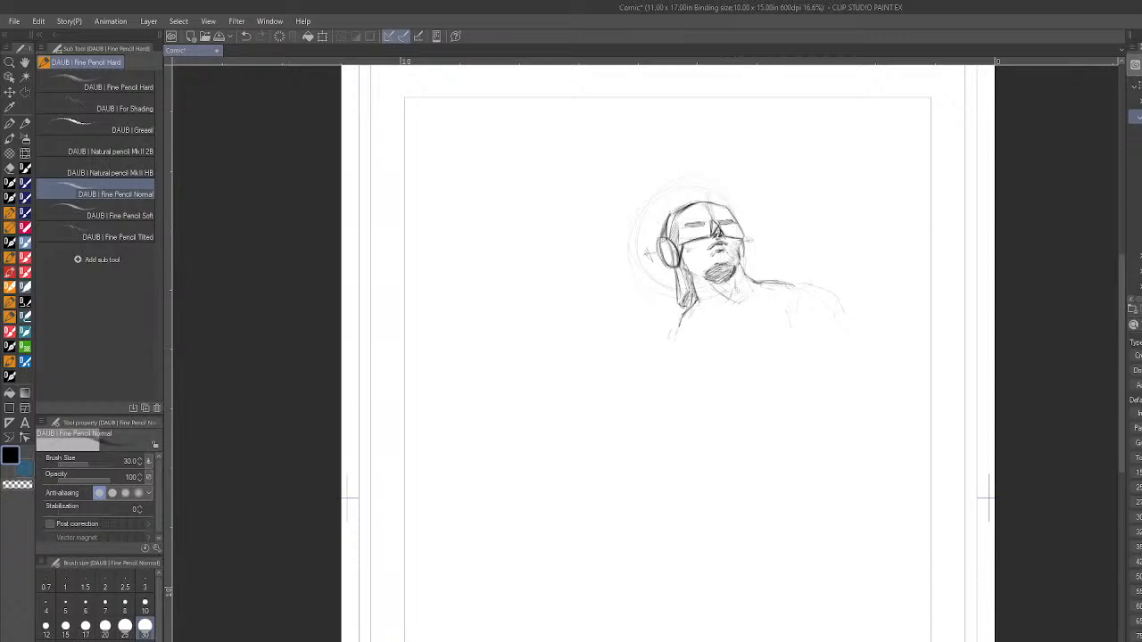
pyautogui.press('h')
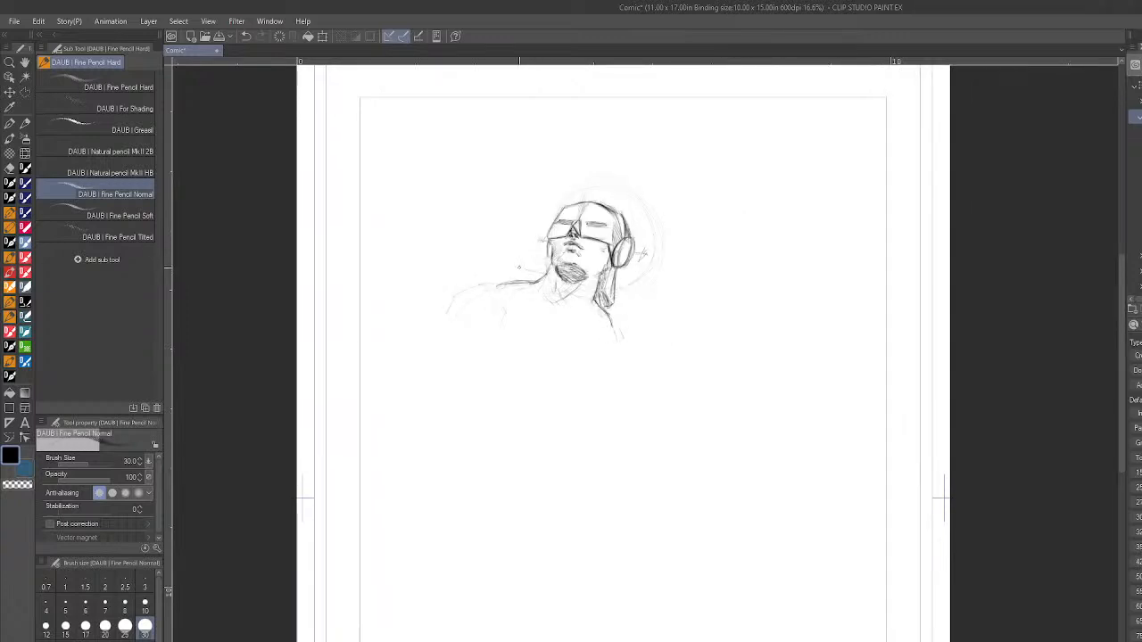
# - Extend both shoulders downward into the outer edges of a short cape
pyautogui.moveTo(539, 278)
pyautogui.mouseDown()
pyautogui.moveTo(493, 281)
pyautogui.moveTo(426, 325)
pyautogui.moveTo(407, 361)
pyautogui.mouseUp()
pyautogui.moveTo(616, 314); pyautogui.dragTo(622, 406)
pyautogui.moveTo(621, 362); pyautogui.dragTo(619, 406)
pyautogui.moveTo(624, 343); pyautogui.dragTo(622, 379)
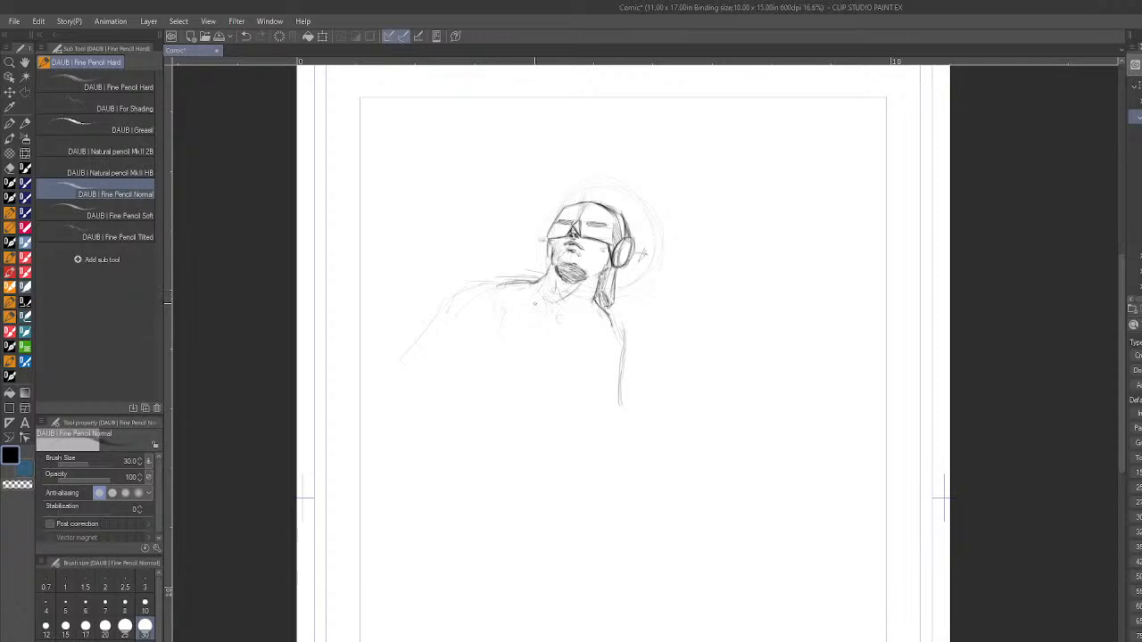
# - Draw the curved neckline below the throat and the cape's inner edge on the far-shoulder side of the chest
pyautogui.moveTo(537, 296); pyautogui.dragTo(540, 361)
pyautogui.moveTo(538, 274)
pyautogui.mouseDown()
pyautogui.moveTo(547, 263)
pyautogui.moveTo(588, 288)
pyautogui.moveTo(584, 309)
pyautogui.moveTo(558, 318)
pyautogui.moveTo(591, 309)
pyautogui.mouseUp()
pyautogui.moveTo(589, 312); pyautogui.dragTo(595, 301)
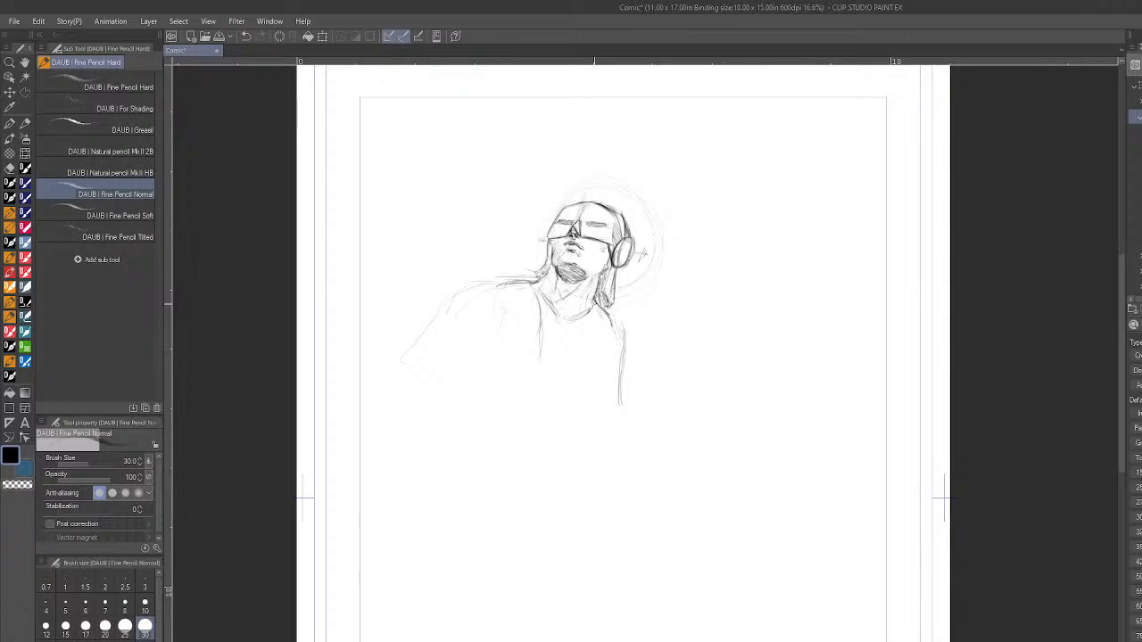
# - Outline the cape's narrow front panel below the ear cup and strengthen both front edges over the chest
pyautogui.moveTo(571, 347); pyautogui.dragTo(565, 382)
pyautogui.moveTo(581, 324); pyautogui.dragTo(572, 343)
pyautogui.moveTo(570, 349); pyautogui.dragTo(567, 380)
pyautogui.moveTo(574, 361)
pyautogui.mouseDown()
pyautogui.moveTo(574, 385)
pyautogui.moveTo(629, 416)
pyautogui.mouseUp()
pyautogui.moveTo(621, 337); pyautogui.dragTo(624, 403)
pyautogui.moveTo(533, 287); pyautogui.dragTo(543, 352)
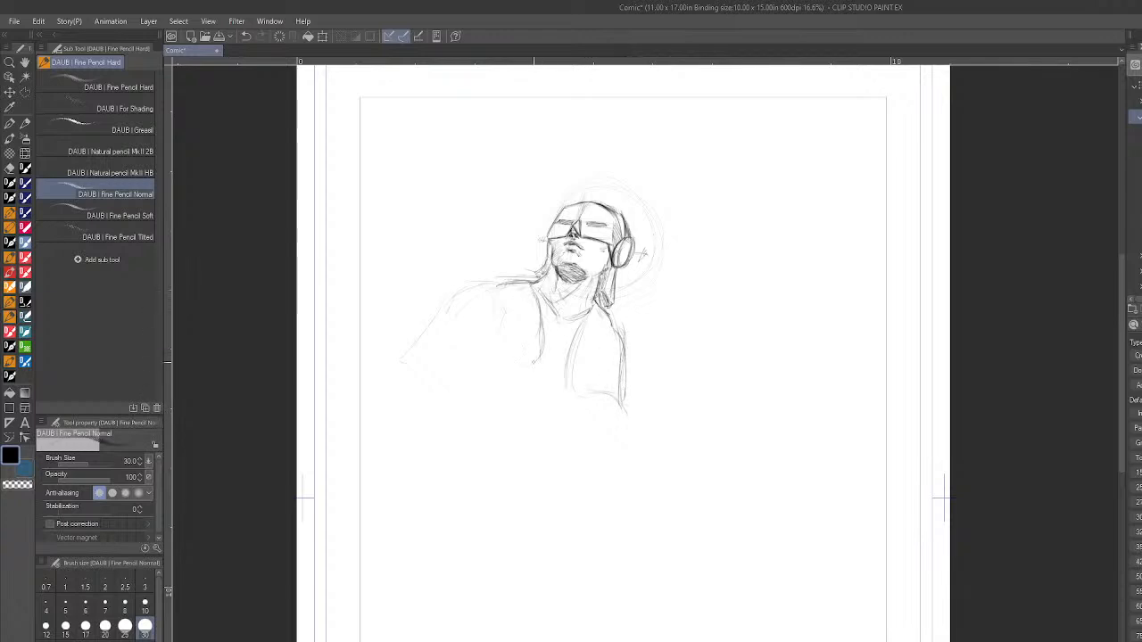
# - Add a fold to the wide side of the cape and a chest cord joining two round clasps
pyautogui.moveTo(508, 312)
pyautogui.mouseDown()
pyautogui.moveTo(491, 379)
pyautogui.moveTo(510, 355)
pyautogui.moveTo(514, 383)
pyautogui.mouseUp()
pyautogui.moveTo(536, 333); pyautogui.dragTo(585, 354)
pyautogui.moveTo(546, 342)
pyautogui.mouseDown()
pyautogui.moveTo(580, 348)
pyautogui.moveTo(544, 342)
pyautogui.mouseUp()
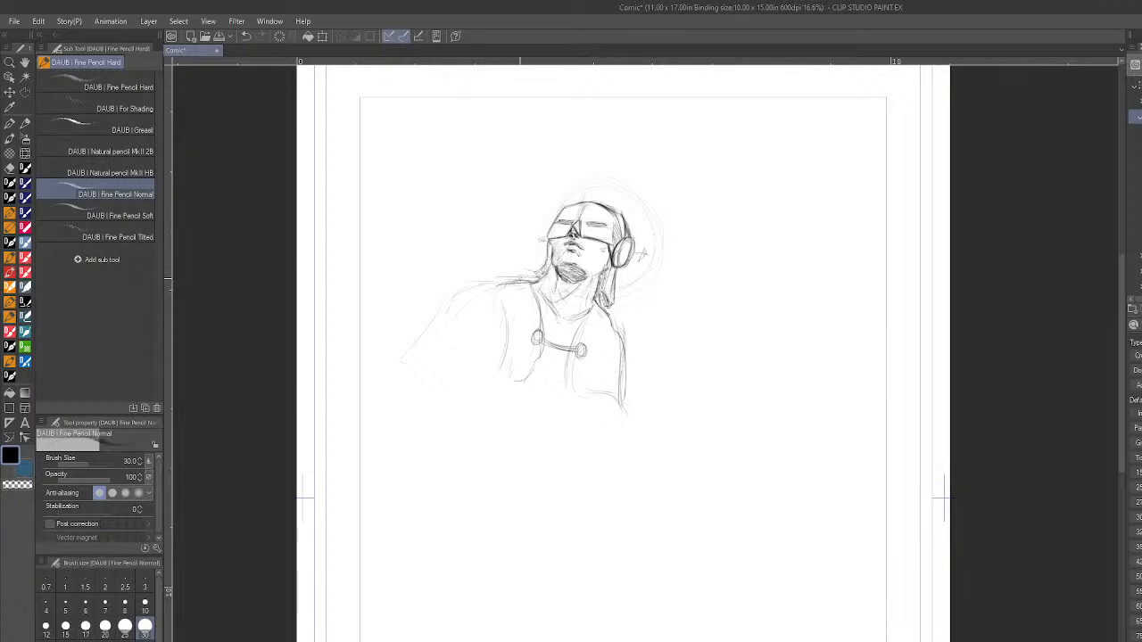
# - Darken the neckline and draw the cape's lower hem, and rework the ear cups on both sides of the head
pyautogui.moveTo(537, 291)
pyautogui.mouseDown()
pyautogui.moveTo(556, 318)
pyautogui.moveTo(594, 308)
pyautogui.mouseUp()
pyautogui.moveTo(400, 361)
pyautogui.mouseDown()
pyautogui.moveTo(395, 399)
pyautogui.moveTo(395, 389)
pyautogui.moveTo(521, 382)
pyautogui.mouseUp()
pyautogui.moveTo(602, 396); pyautogui.dragTo(630, 421)
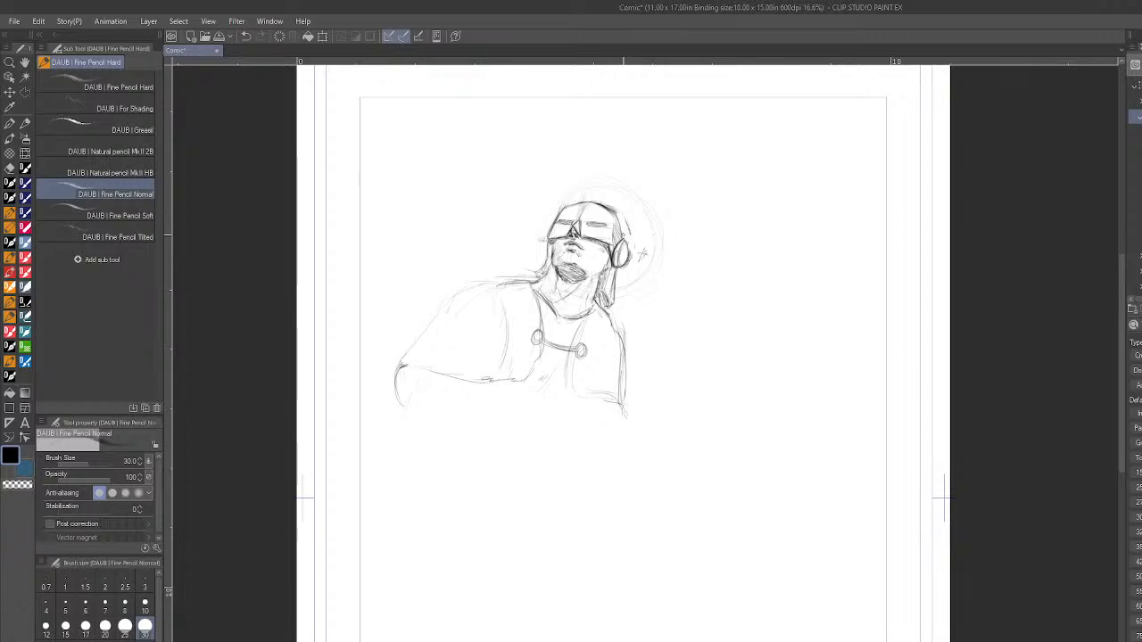
pyautogui.moveTo(630, 254)
pyautogui.mouseDown()
pyautogui.moveTo(642, 255)
pyautogui.moveTo(631, 253)
pyautogui.mouseUp()
pyautogui.moveTo(549, 240); pyautogui.dragTo(547, 256)
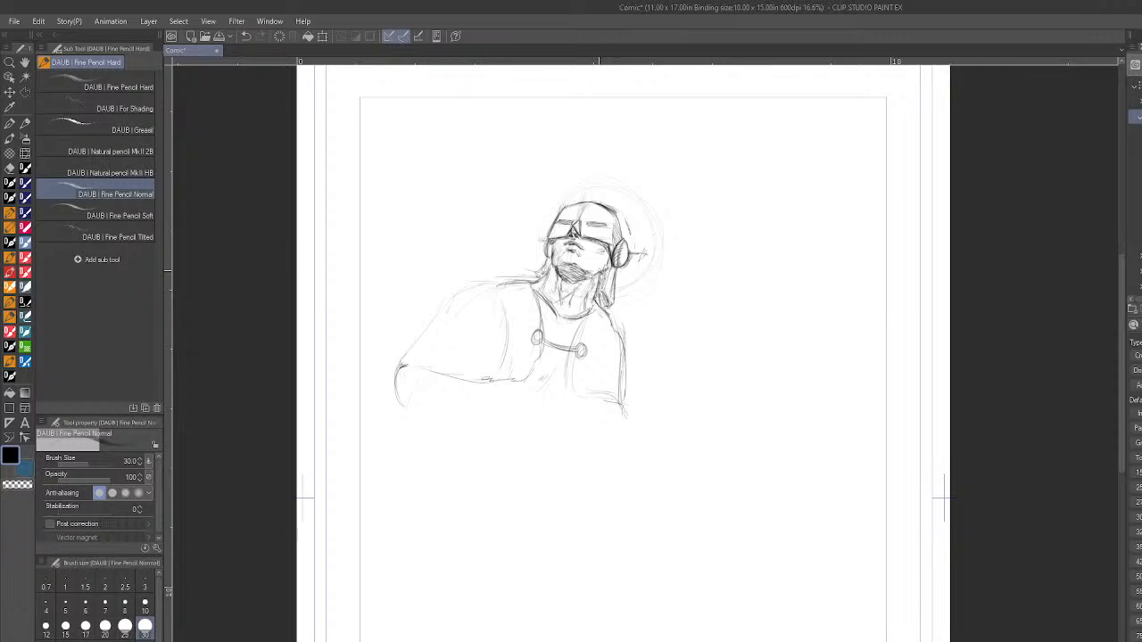
# - Rough in the torso below the cape, with its chest, tapering sides and hip lines
pyautogui.moveTo(625, 359); pyautogui.dragTo(623, 405)
pyautogui.moveTo(593, 397)
pyautogui.mouseDown()
pyautogui.moveTo(591, 424)
pyautogui.moveTo(576, 433)
pyautogui.moveTo(565, 387)
pyautogui.moveTo(543, 410)
pyautogui.mouseUp()
pyautogui.moveTo(482, 462); pyautogui.dragTo(489, 484)
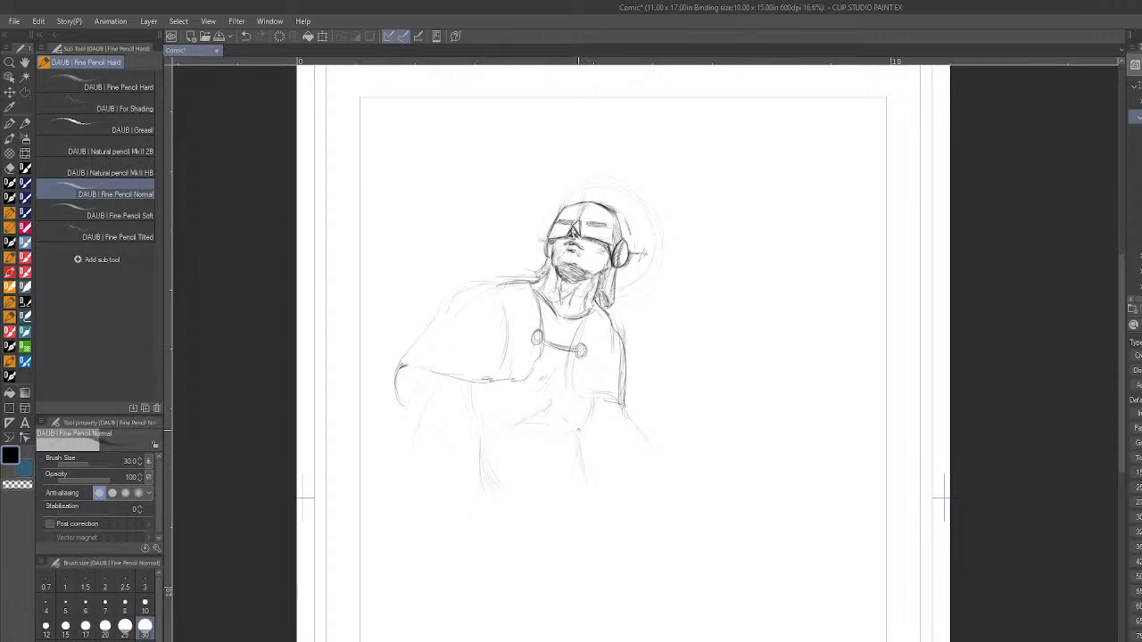
pyautogui.moveTo(487, 509); pyautogui.dragTo(499, 551)
pyautogui.moveTo(472, 398)
pyautogui.mouseDown()
pyautogui.moveTo(468, 384)
pyautogui.moveTo(480, 441)
pyautogui.moveTo(470, 404)
pyautogui.mouseUp()
pyautogui.moveTo(516, 382); pyautogui.dragTo(541, 379)
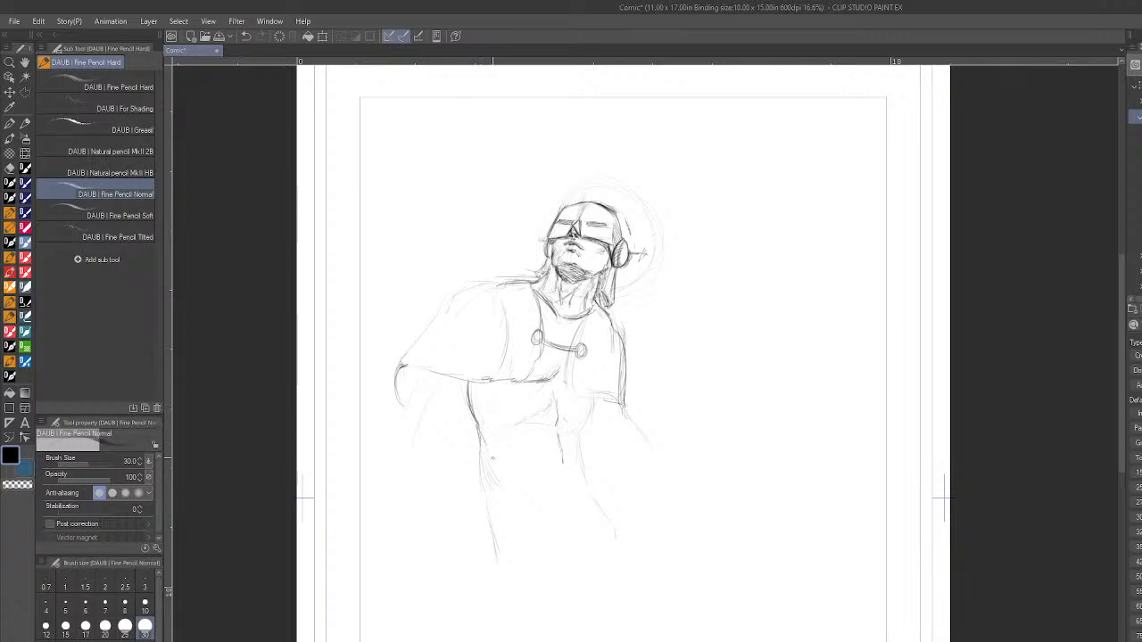
# - Darken both sides of the waist and the crease under the chest
pyautogui.moveTo(481, 435); pyautogui.dragTo(490, 483)
pyautogui.moveTo(479, 426); pyautogui.dragTo(490, 476)
pyautogui.moveTo(579, 441); pyautogui.dragTo(587, 478)
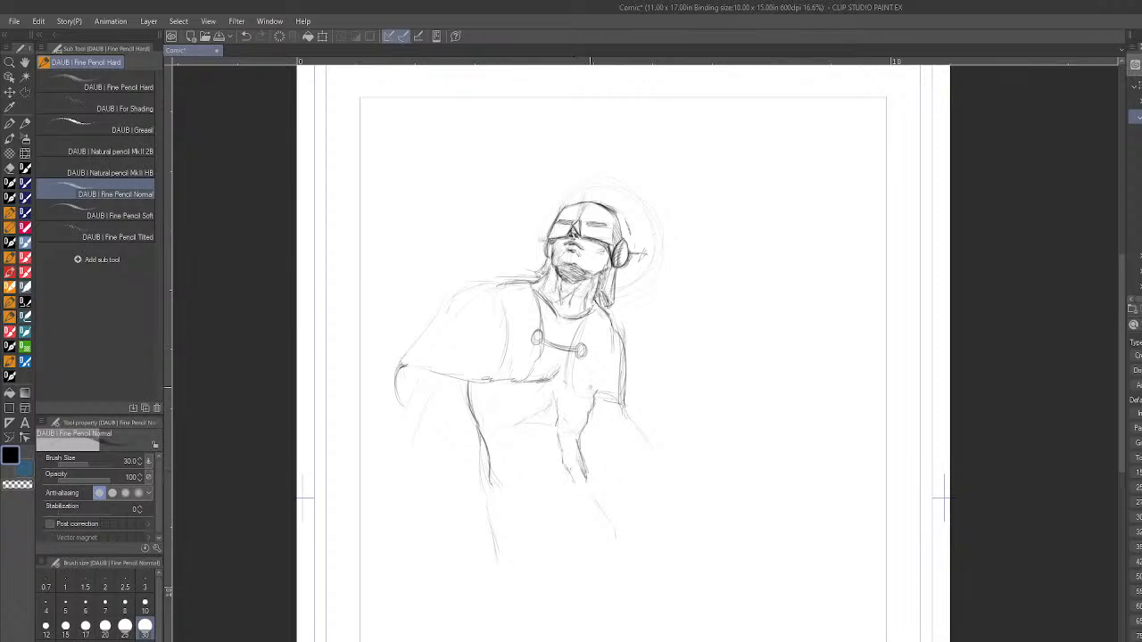
pyautogui.moveTo(535, 431); pyautogui.dragTo(558, 423)
# - Draw the upper arm hanging below the wide side of the cape, with its outer and inner contours
pyautogui.moveTo(444, 378); pyautogui.dragTo(423, 416)
pyautogui.moveTo(413, 445); pyautogui.dragTo(416, 514)
pyautogui.moveTo(419, 423)
pyautogui.mouseDown()
pyautogui.moveTo(412, 455)
pyautogui.moveTo(419, 425)
pyautogui.mouseUp()
pyautogui.moveTo(434, 376)
pyautogui.mouseDown()
pyautogui.moveTo(423, 393)
pyautogui.moveTo(472, 399)
pyautogui.moveTo(453, 440)
pyautogui.mouseUp()
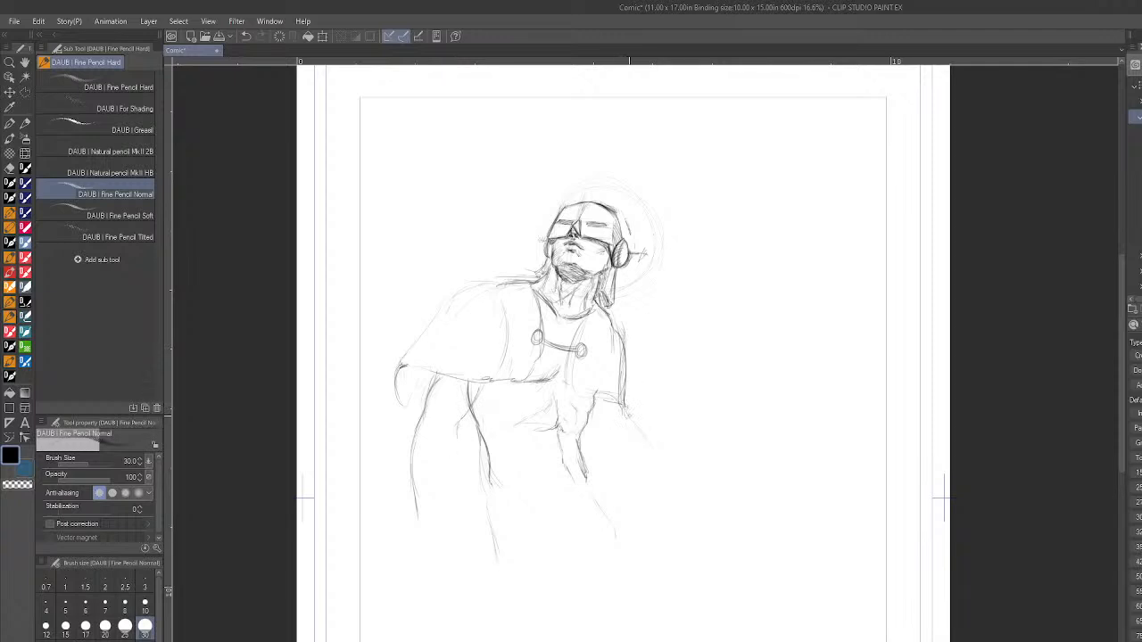
# - Sketch the start of the other arm below the cape's narrow panel and firm up the waist-to-hip contour
pyautogui.moveTo(631, 408); pyautogui.dragTo(630, 430)
pyautogui.moveTo(629, 401); pyautogui.dragTo(619, 416)
pyautogui.moveTo(489, 457)
pyautogui.mouseDown()
pyautogui.moveTo(494, 525)
pyautogui.moveTo(492, 514)
pyautogui.mouseUp()
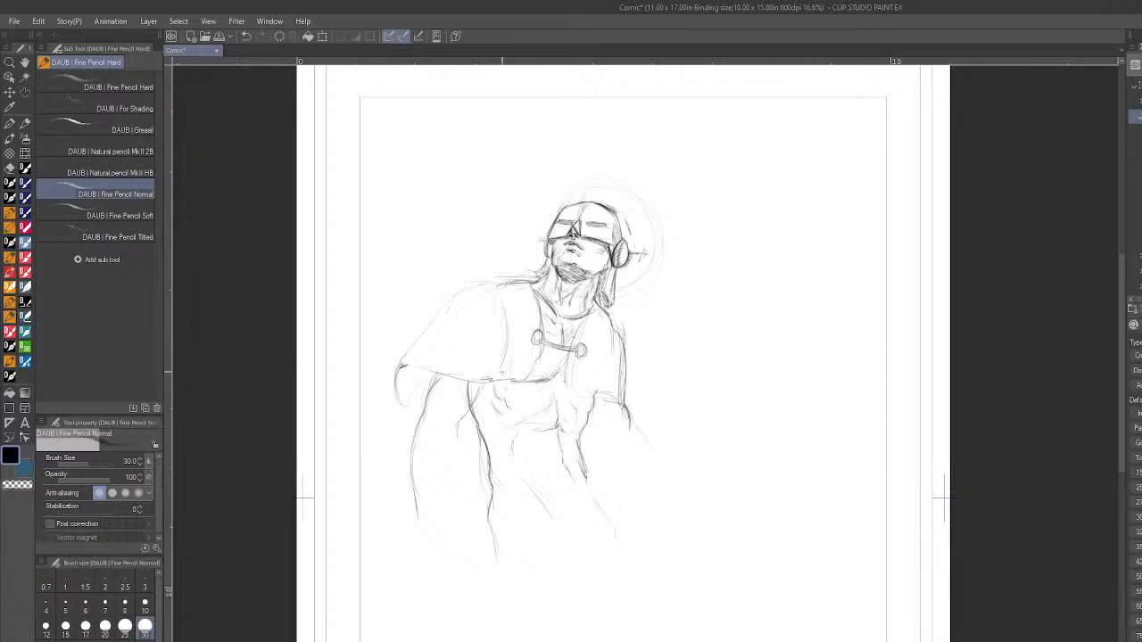
# - Add muscle detail to the ribs and abdomen and refine the arm line just under the cape's hem
pyautogui.moveTo(436, 373); pyautogui.dragTo(430, 386)
pyautogui.moveTo(482, 427)
pyautogui.mouseDown()
pyautogui.moveTo(477, 444)
pyautogui.moveTo(489, 405)
pyautogui.moveTo(486, 424)
pyautogui.mouseUp()
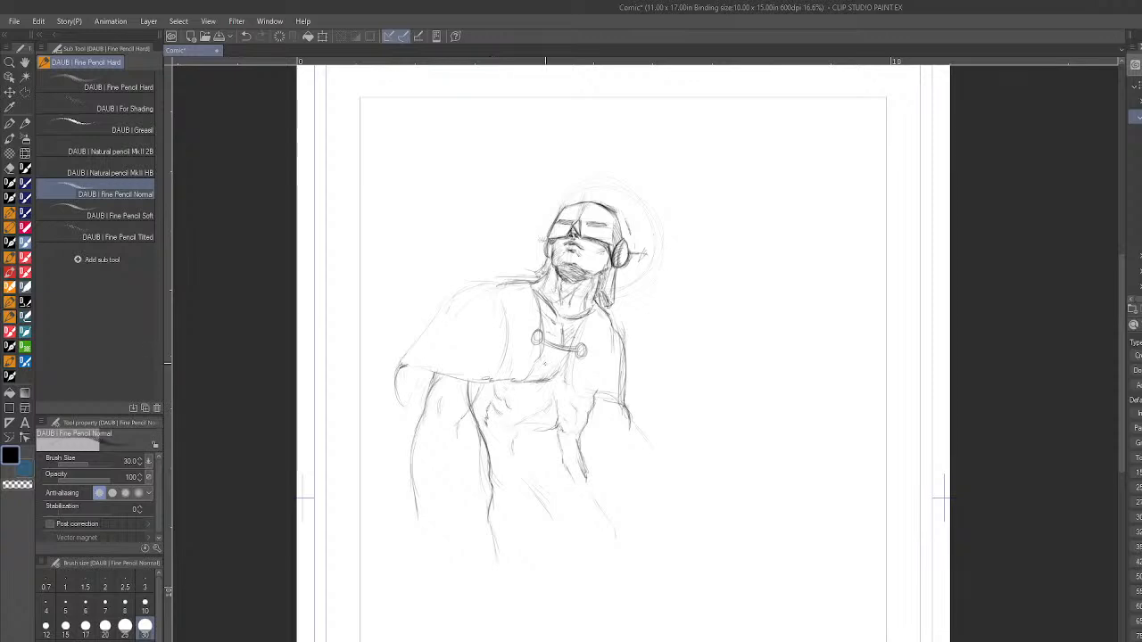
pyautogui.moveTo(560, 462); pyautogui.dragTo(566, 459)
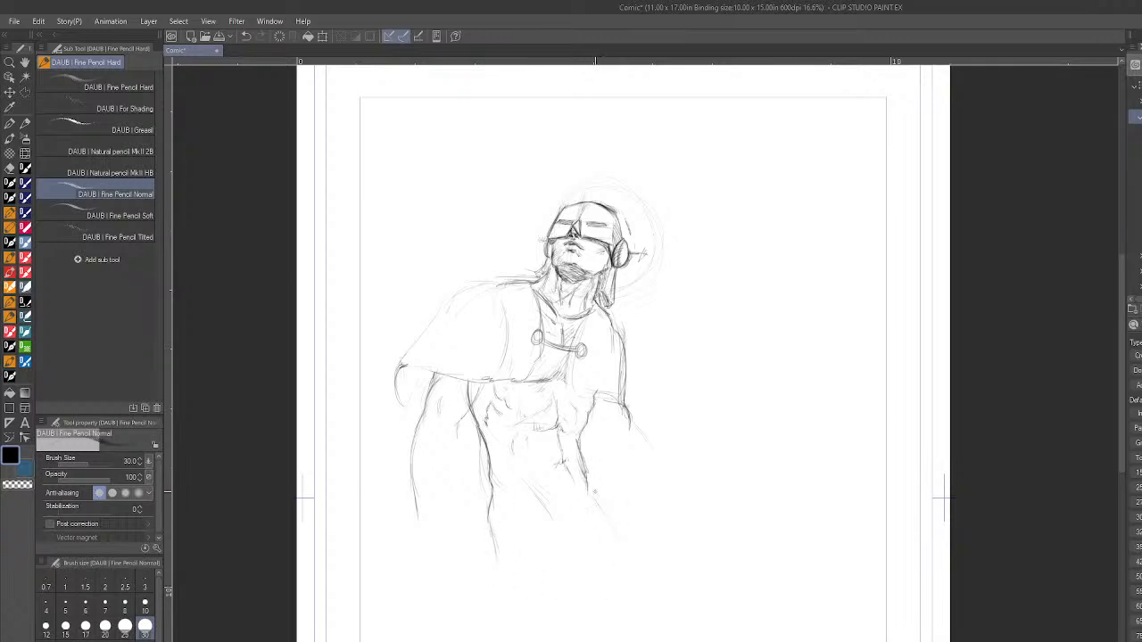
# - Extend the waist and hip contours downward and begin the raised forearm below the cape's narrow panel
pyautogui.moveTo(587, 478); pyautogui.dragTo(604, 513)
pyautogui.moveTo(630, 438); pyautogui.dragTo(641, 422)
pyautogui.moveTo(488, 534); pyautogui.dragTo(495, 558)
pyautogui.scroll(-5, 622, 357)
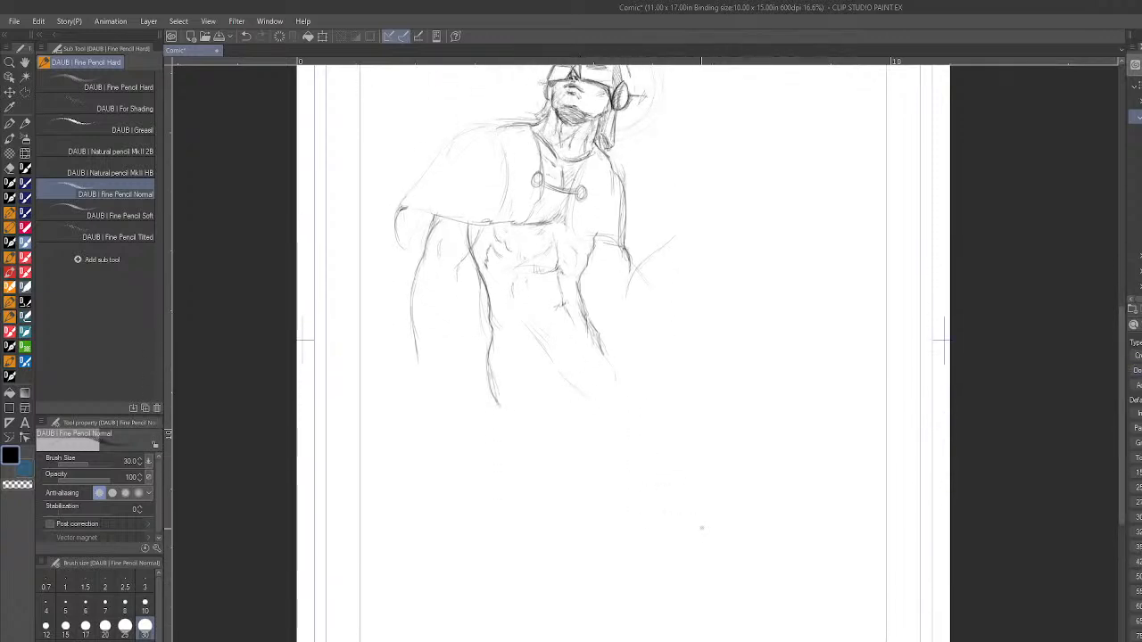
# - Draw the bent leg's thigh from hip to knee, with its outer and inner contours
pyautogui.moveTo(630, 443); pyautogui.dragTo(656, 501)
pyautogui.moveTo(596, 340); pyautogui.dragTo(641, 372)
pyautogui.moveTo(553, 477); pyautogui.dragTo(622, 525)
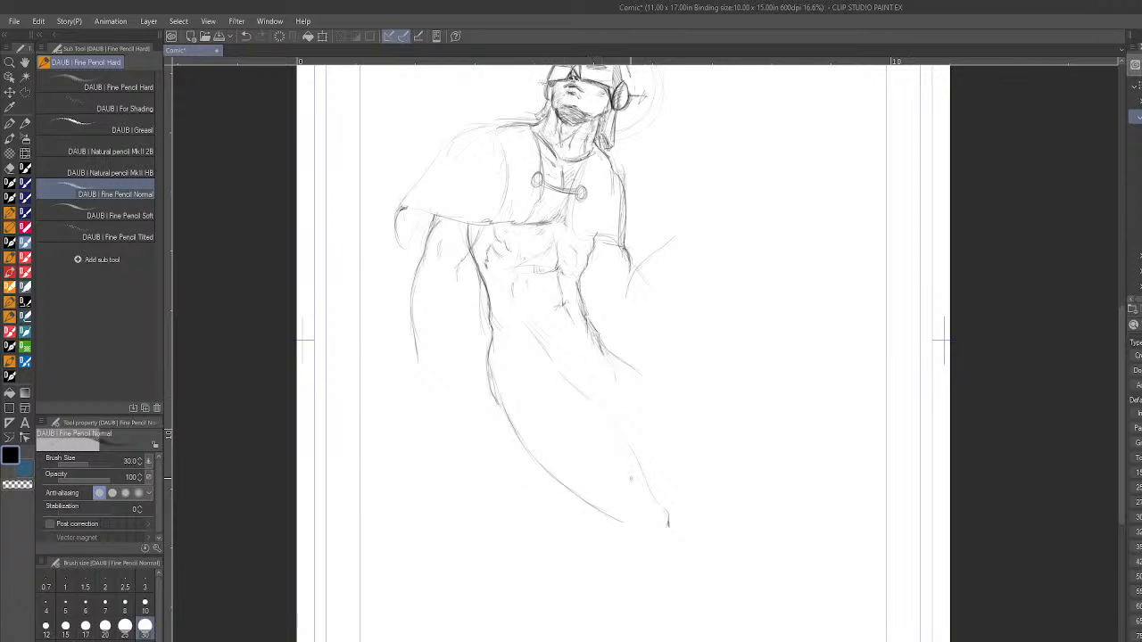
pyautogui.moveTo(592, 402); pyautogui.dragTo(652, 496)
pyautogui.moveTo(622, 438)
pyautogui.mouseDown()
pyautogui.moveTo(647, 485)
pyautogui.moveTo(606, 411)
pyautogui.mouseUp()
# - Draw the waistband and leg hem of the trunks, then firm up the hip edge and crotch crease
pyautogui.moveTo(550, 321); pyautogui.dragTo(585, 316)
pyautogui.moveTo(500, 322); pyautogui.dragTo(588, 314)
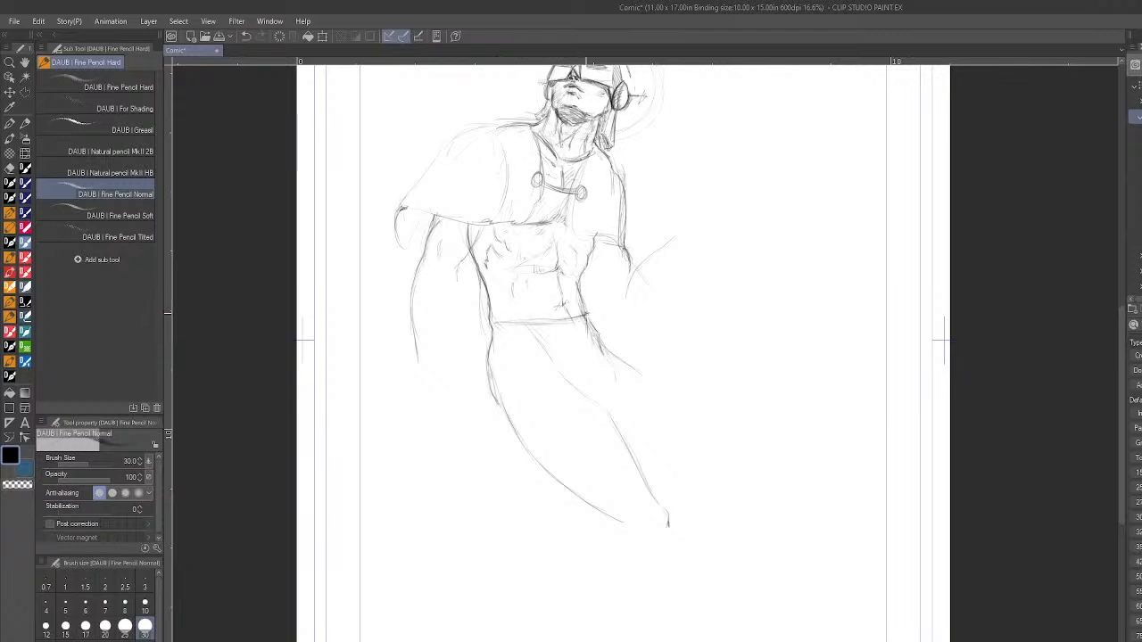
pyautogui.moveTo(498, 325); pyautogui.dragTo(490, 334)
pyautogui.moveTo(528, 421)
pyautogui.mouseDown()
pyautogui.moveTo(593, 383)
pyautogui.moveTo(580, 381)
pyautogui.moveTo(626, 373)
pyautogui.moveTo(575, 389)
pyautogui.moveTo(632, 372)
pyautogui.mouseUp()
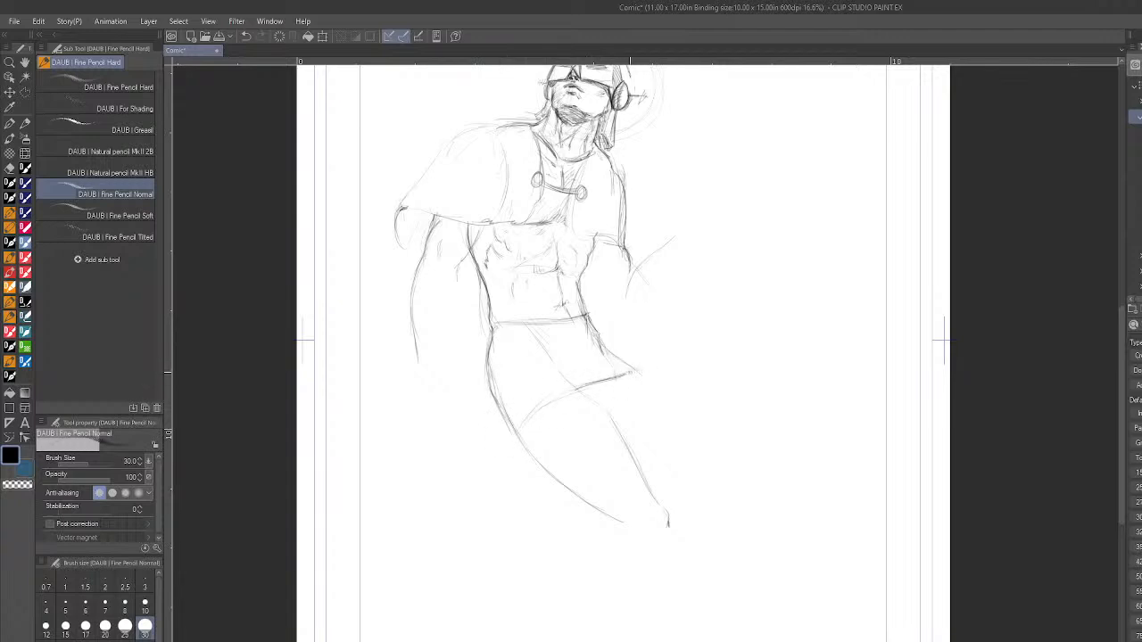
pyautogui.hotkey('ctrl', 'z')
pyautogui.moveTo(589, 318); pyautogui.dragTo(628, 371)
pyautogui.moveTo(589, 325); pyautogui.dragTo(586, 374)
# - Rough in the outstretched leg's thigh and the bent leg's calf line, and darken the front of the bent knee
pyautogui.scroll(-4, 817, 483)
pyautogui.scroll(3, 899, 517)
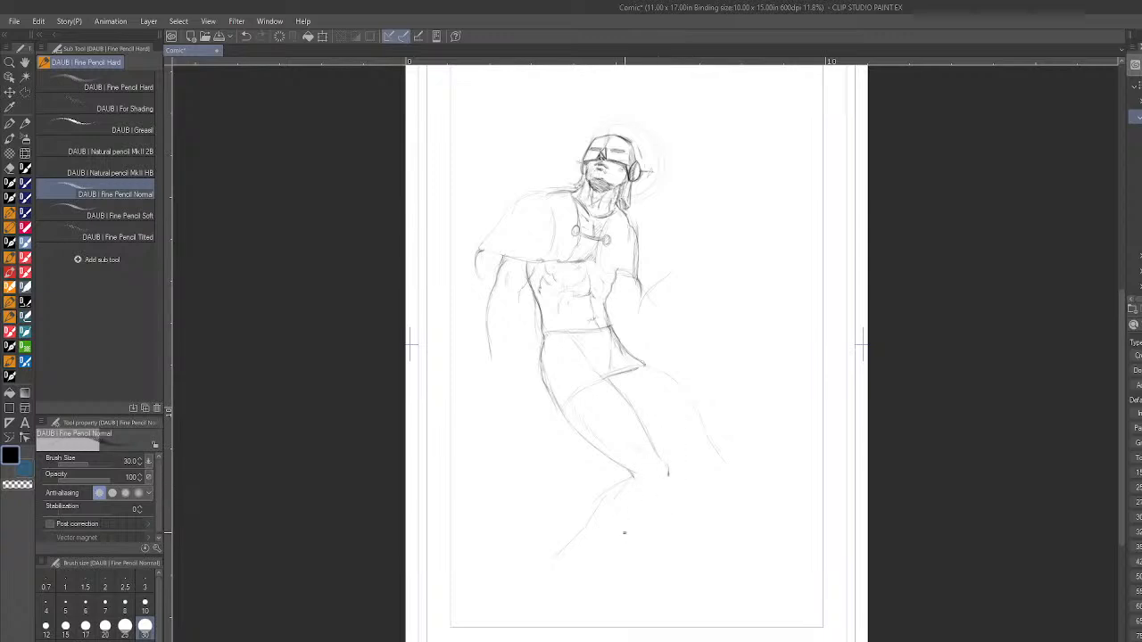
pyautogui.moveTo(669, 471); pyautogui.dragTo(669, 486)
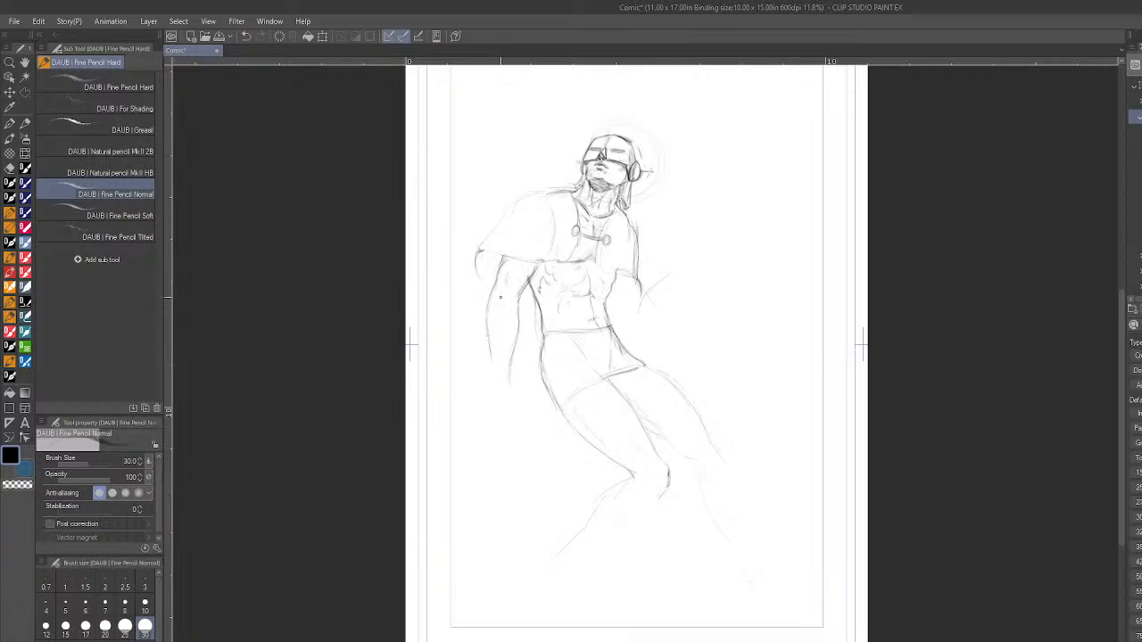
# - Refine the hanging forearm, add a wristband and sketch the first lines of the hand below it
pyautogui.moveTo(490, 302); pyautogui.dragTo(493, 321)
pyautogui.moveTo(493, 371)
pyautogui.mouseDown()
pyautogui.moveTo(511, 371)
pyautogui.moveTo(502, 368)
pyautogui.mouseUp()
pyautogui.moveTo(491, 376); pyautogui.dragTo(481, 398)
# - Outline the bent leg's calf and shin, and hatch the back of the cape hanging behind the lowered arm
pyautogui.moveTo(594, 503); pyautogui.dragTo(616, 480)
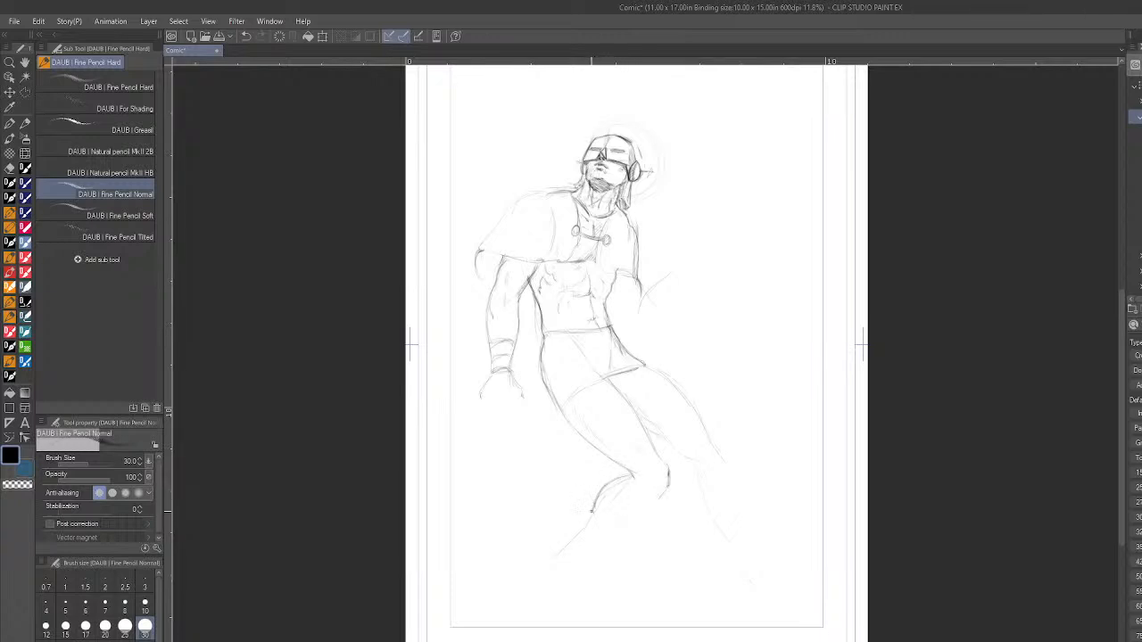
pyautogui.moveTo(668, 477); pyautogui.dragTo(656, 498)
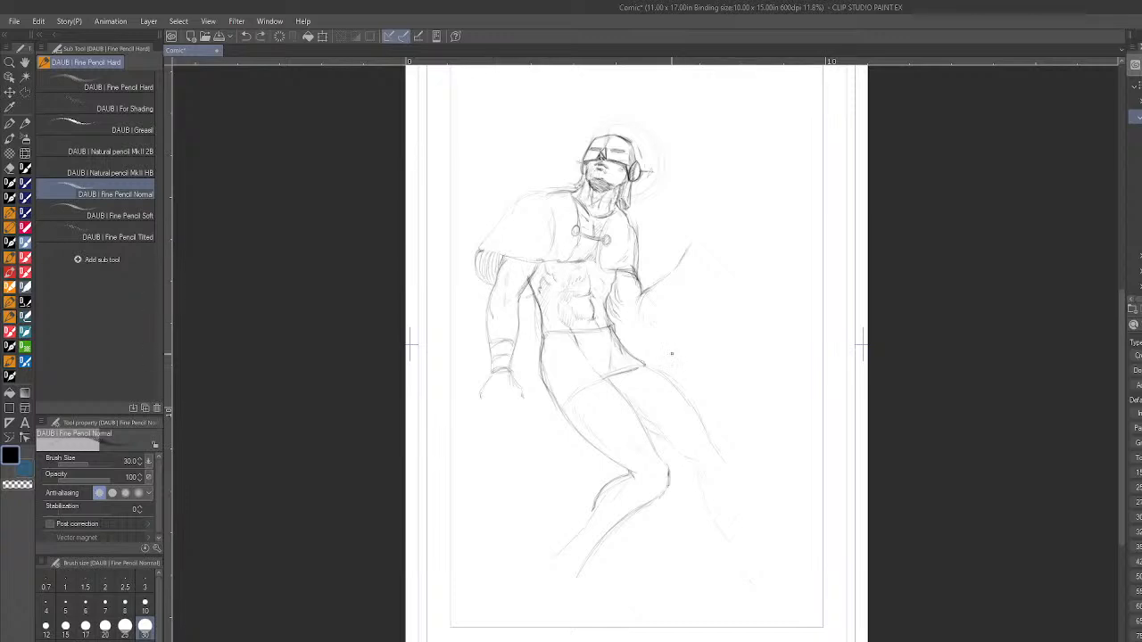
pyautogui.moveTo(476, 266); pyautogui.dragTo(480, 321)
pyautogui.moveTo(479, 295)
pyautogui.mouseDown()
pyautogui.moveTo(527, 309)
pyautogui.moveTo(525, 325)
pyautogui.moveTo(529, 290)
pyautogui.moveTo(541, 322)
pyautogui.mouseUp()
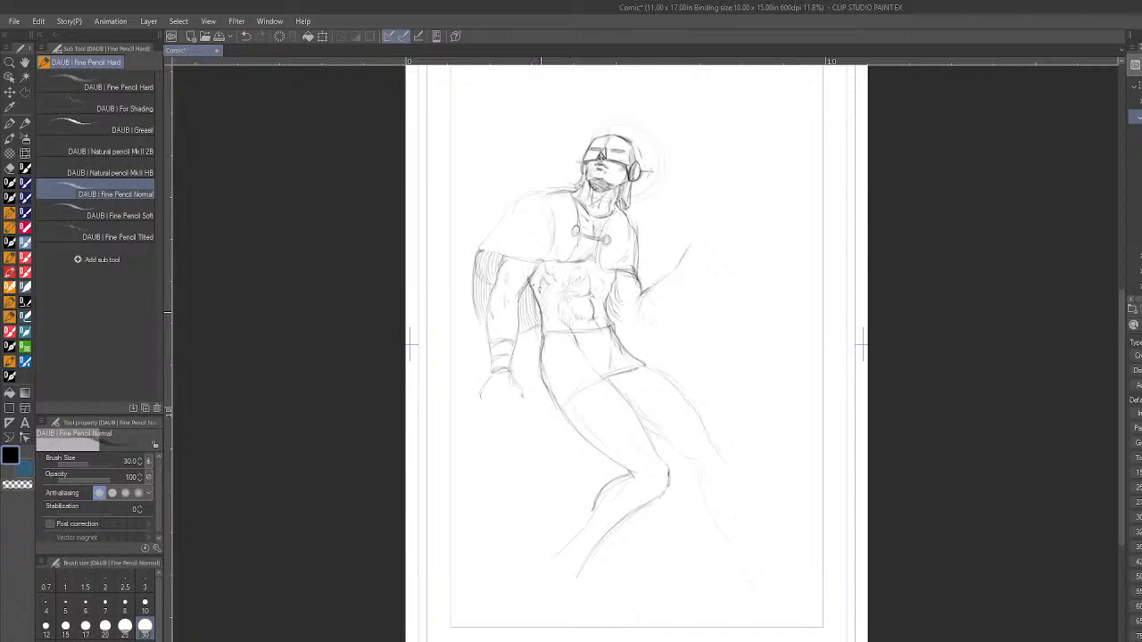
# - Add the boot cuff to the bent leg and define the outstretched leg's knee and lower-leg contours
pyautogui.scroll(-2, 850, 371)
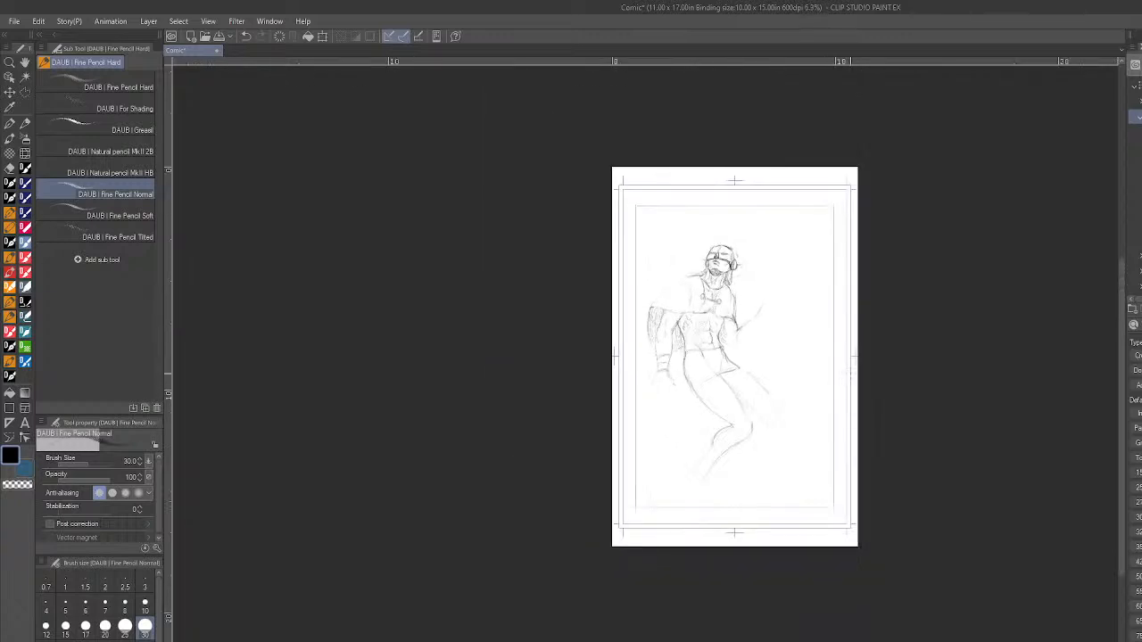
pyautogui.scroll(2, 859, 460)
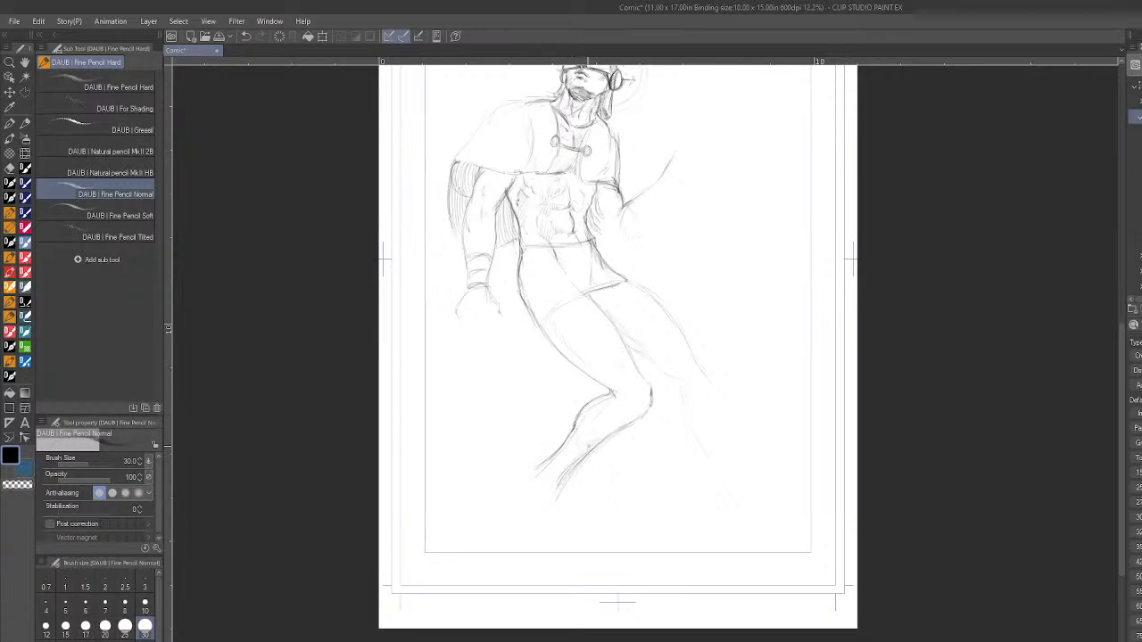
pyautogui.moveTo(577, 414); pyautogui.dragTo(584, 453)
pyautogui.moveTo(592, 460); pyautogui.dragTo(555, 493)
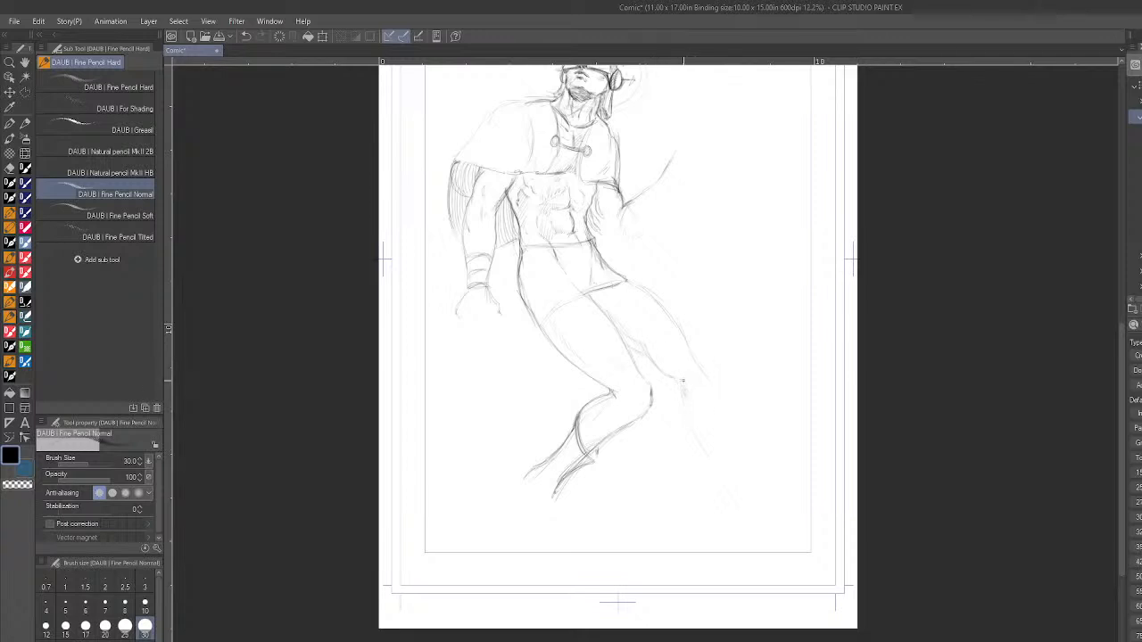
pyautogui.moveTo(685, 391); pyautogui.dragTo(700, 400)
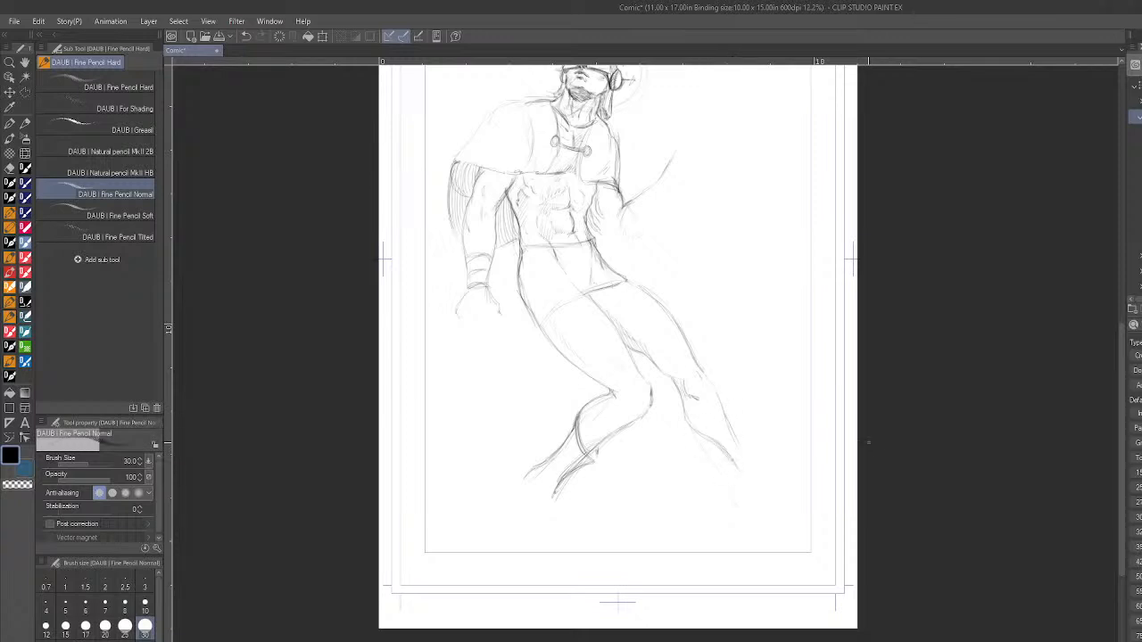
# - Draw the bent leg's boot down to the foot, with its heel, sole and pointed cuff
pyautogui.scroll(-3, 869, 444)
pyautogui.scroll(2, 718, 473)
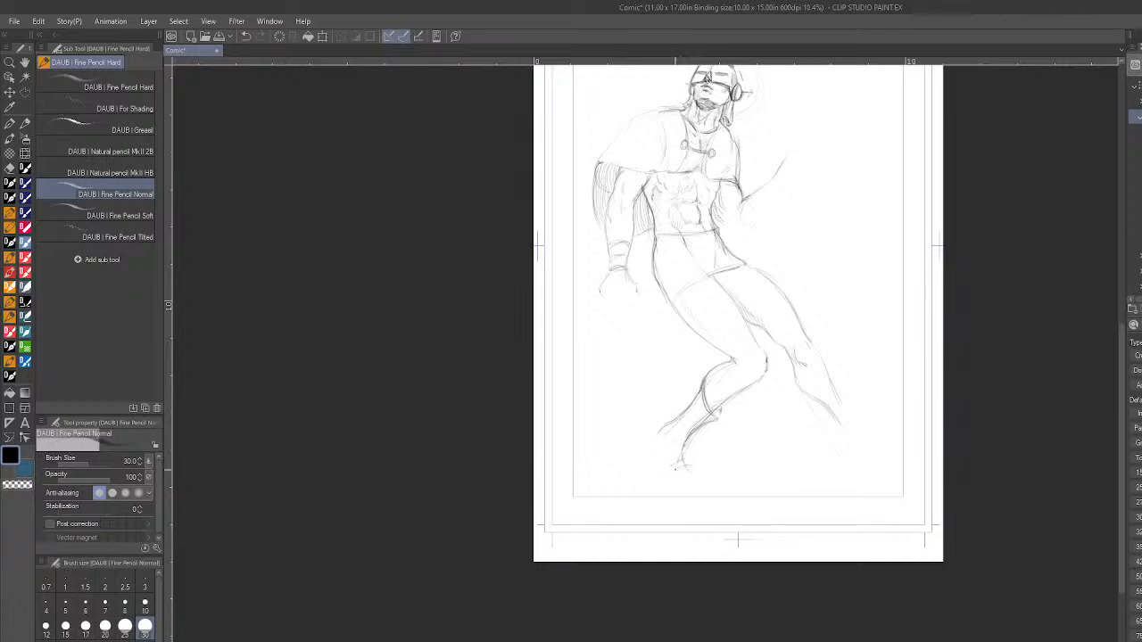
pyautogui.moveTo(690, 463); pyautogui.dragTo(693, 475)
pyautogui.moveTo(701, 474); pyautogui.dragTo(698, 469)
pyautogui.moveTo(684, 453); pyautogui.dragTo(701, 429)
pyautogui.moveTo(705, 375); pyautogui.dragTo(695, 398)
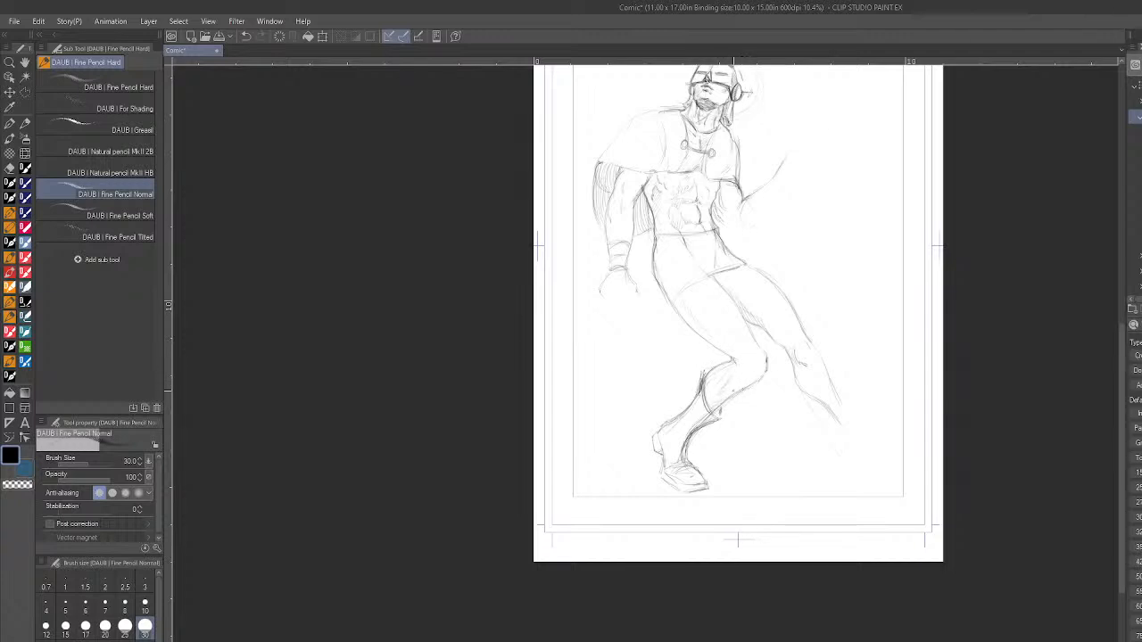
# - Draw the outstretched leg's boot with its cuff, tapering shaft, heel and foot
pyautogui.scroll(-5, 931, 216)
pyautogui.scroll(5, 937, 119)
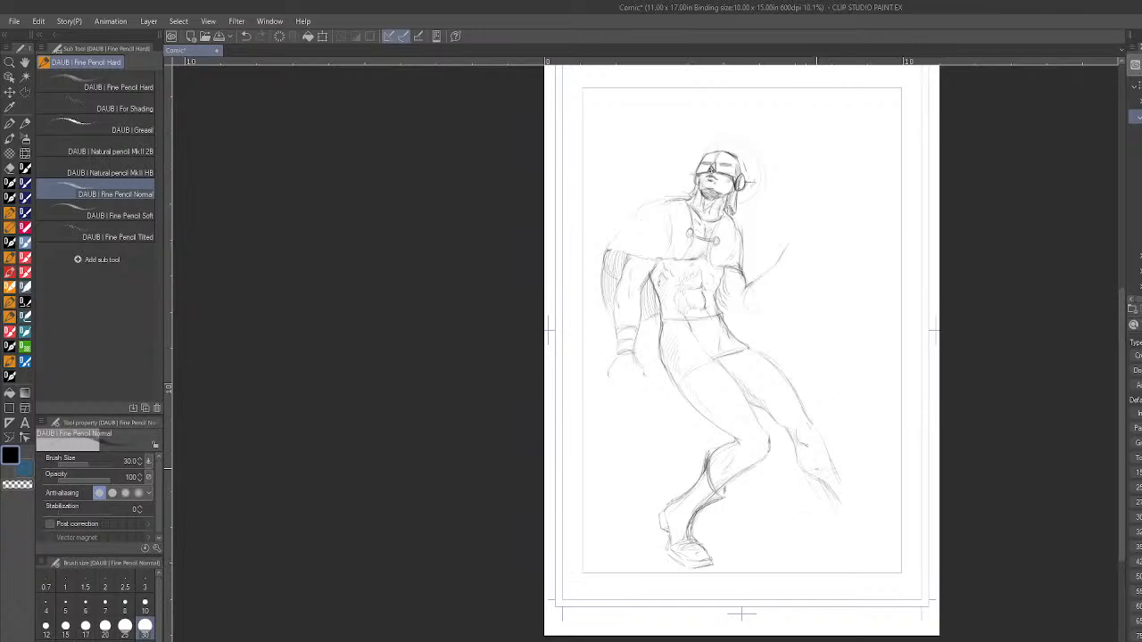
pyautogui.moveTo(805, 473); pyautogui.dragTo(833, 461)
pyautogui.moveTo(816, 486); pyautogui.dragTo(839, 511)
pyautogui.moveTo(858, 509)
pyautogui.mouseDown()
pyautogui.moveTo(843, 488)
pyautogui.moveTo(841, 537)
pyautogui.mouseUp()
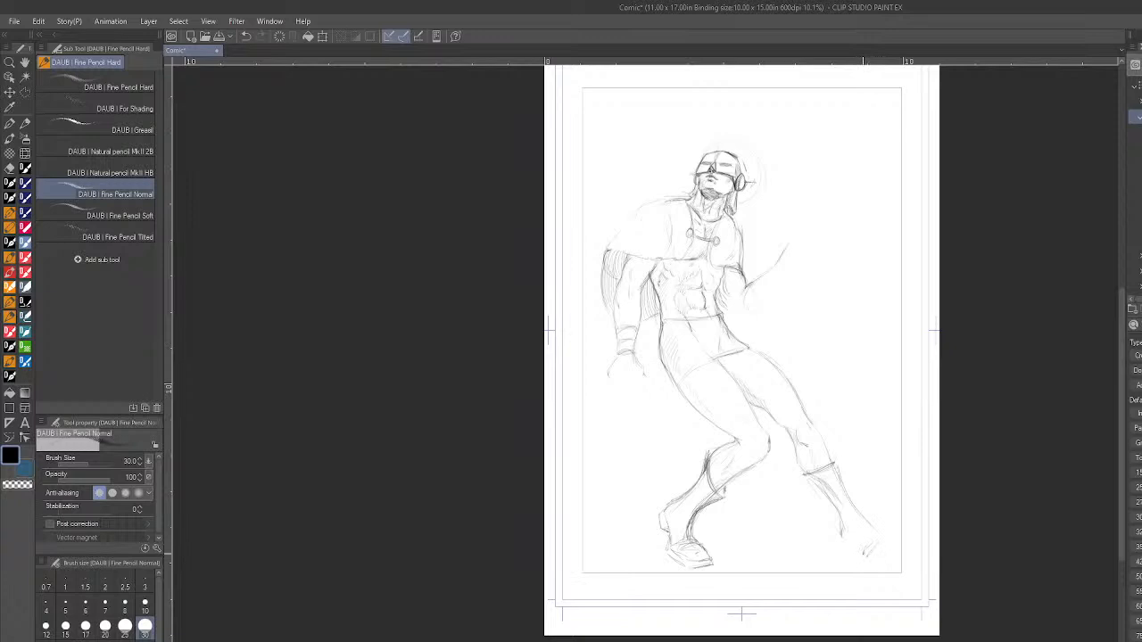
pyautogui.moveTo(873, 559); pyautogui.dragTo(896, 561)
pyautogui.press('h')
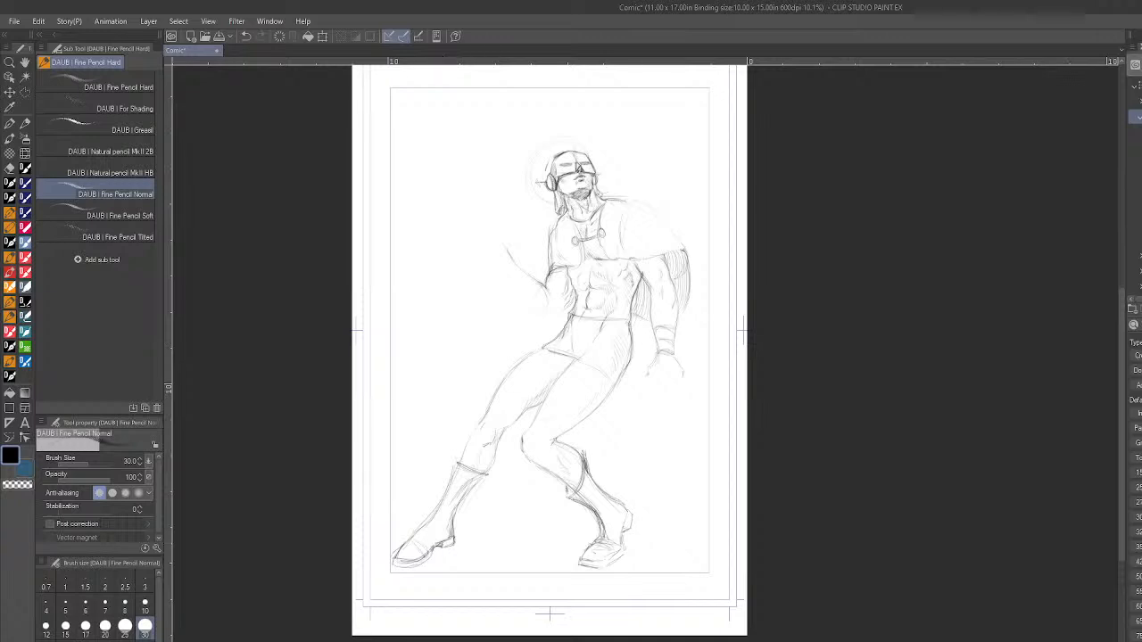
pyautogui.press('h')
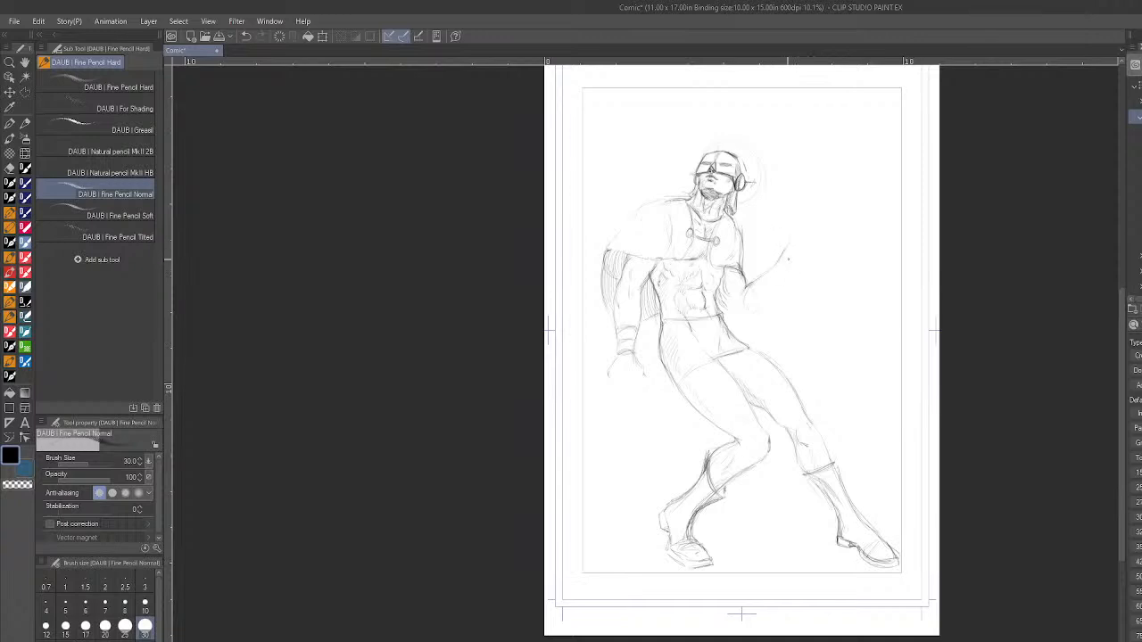
# - Draw the raised forearm up to the wrist and shade the upper arm beside the torso
pyautogui.moveTo(790, 261); pyautogui.dragTo(784, 266)
pyautogui.moveTo(721, 286); pyautogui.dragTo(723, 314)
pyautogui.moveTo(733, 304); pyautogui.dragTo(728, 317)
pyautogui.moveTo(748, 322); pyautogui.dragTo(779, 299)
# - Hatch a ground shadow beneath and between the two boots
pyautogui.scroll(-2, 877, 325)
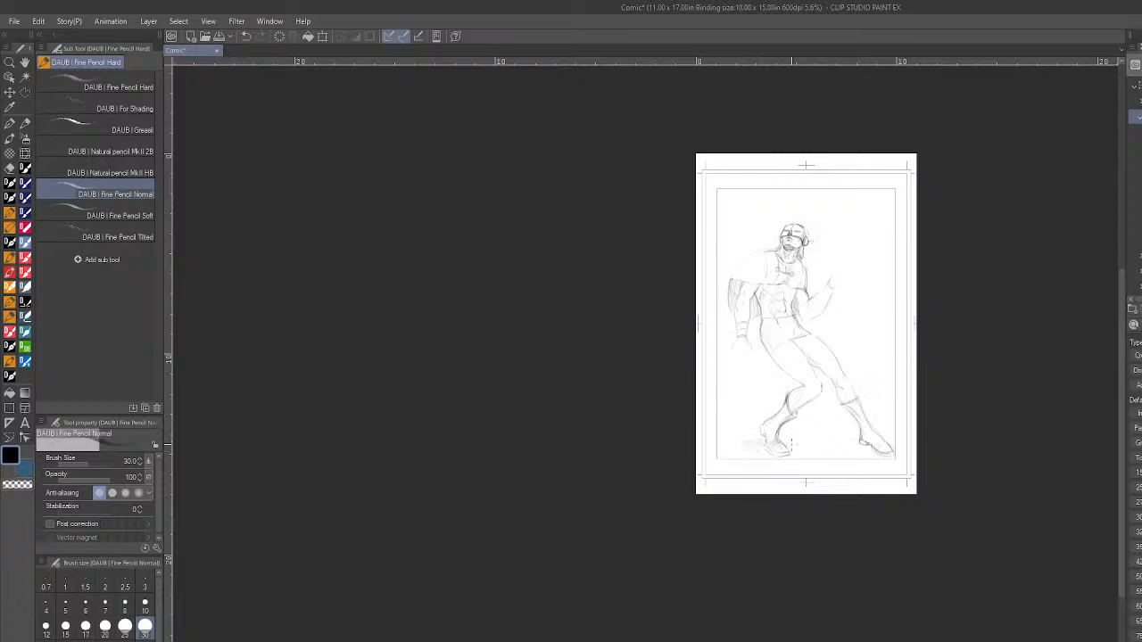
pyautogui.moveTo(771, 446)
pyautogui.mouseDown()
pyautogui.moveTo(810, 445)
pyautogui.moveTo(787, 441)
pyautogui.moveTo(843, 446)
pyautogui.moveTo(802, 460)
pyautogui.moveTo(886, 467)
pyautogui.mouseUp()
pyautogui.scroll(3, 864, 280)
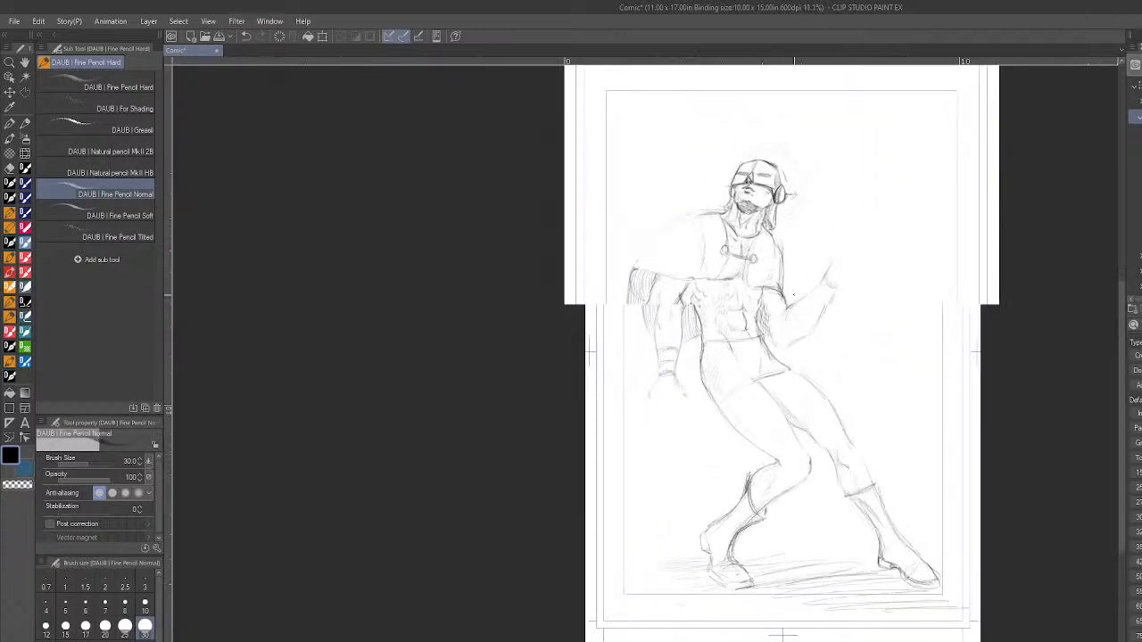
# - Draw the lowered hand with extended fingers and a darkly shaded palm
pyautogui.moveTo(636, 403); pyautogui.dragTo(658, 413)
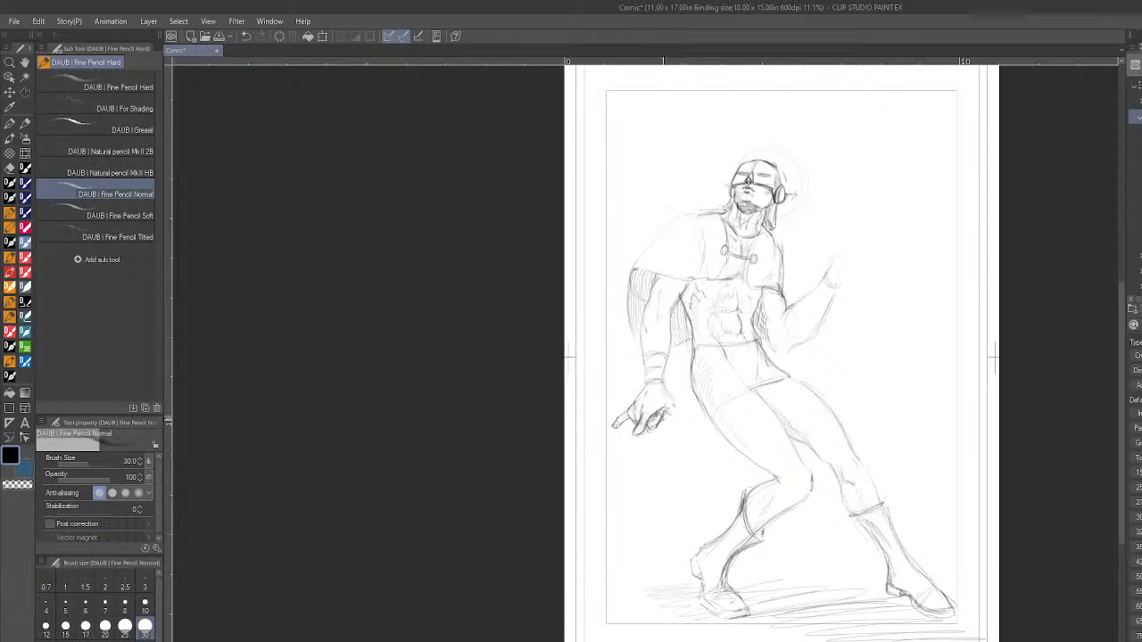
pyautogui.moveTo(673, 418)
pyautogui.mouseDown()
pyautogui.moveTo(660, 424)
pyautogui.moveTo(673, 419)
pyautogui.mouseUp()
pyautogui.moveTo(651, 424); pyautogui.dragTo(666, 409)
# - Draw the wristband on the raised forearm and sketch the raised hand with its curled fingers
pyautogui.scroll(-5, 887, 335)
pyautogui.scroll(2, 887, 336)
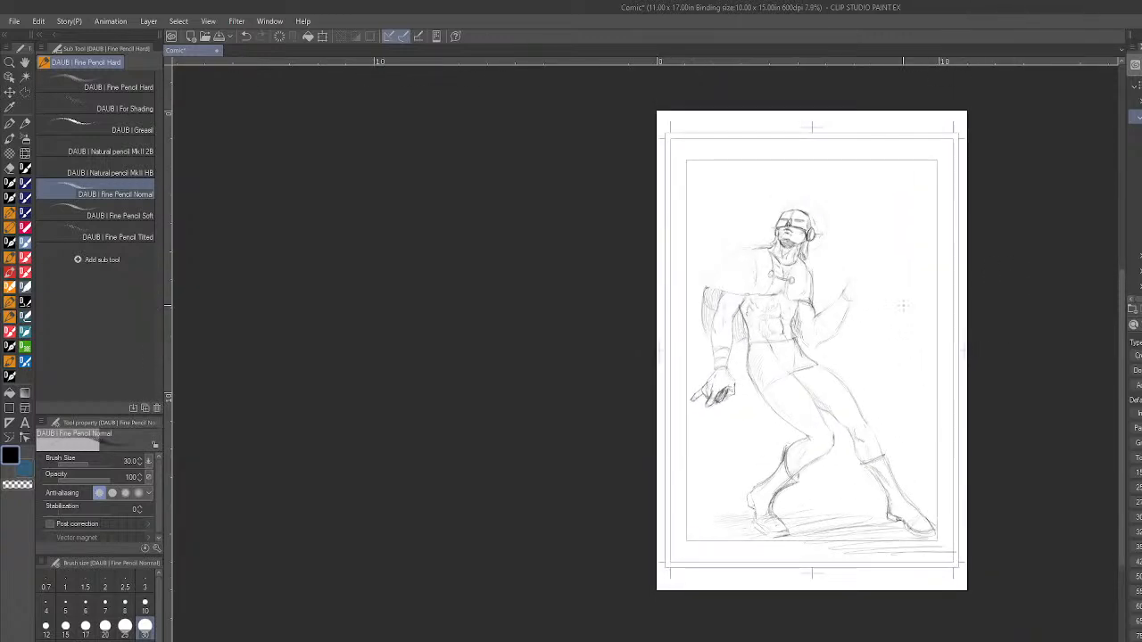
pyautogui.scroll(3, 790, 321)
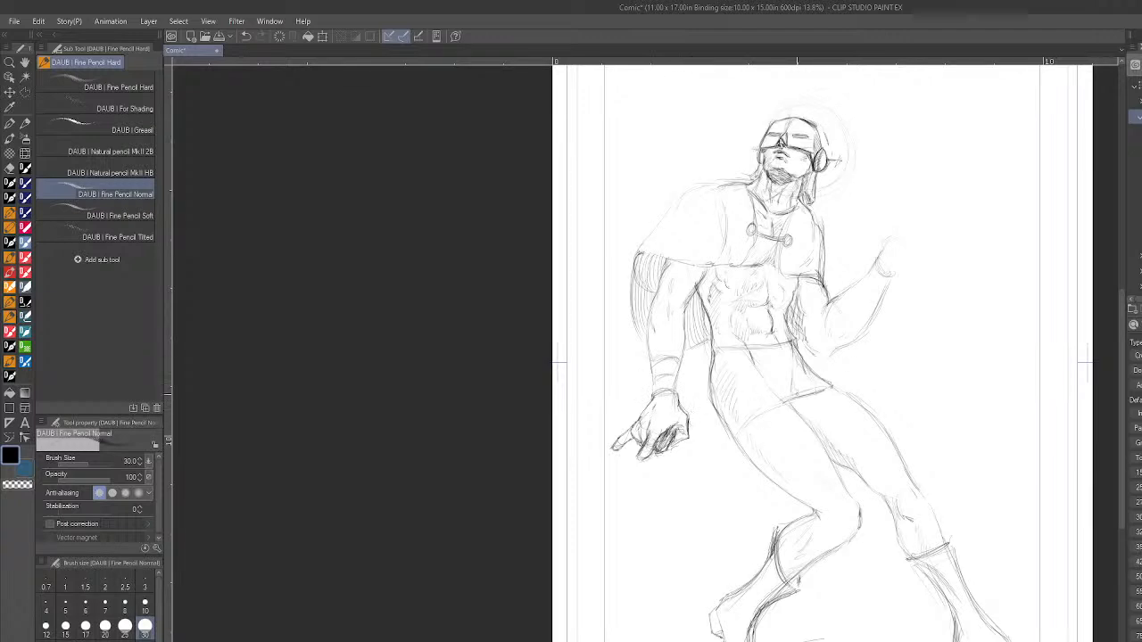
pyautogui.scroll(-2, 936, 346)
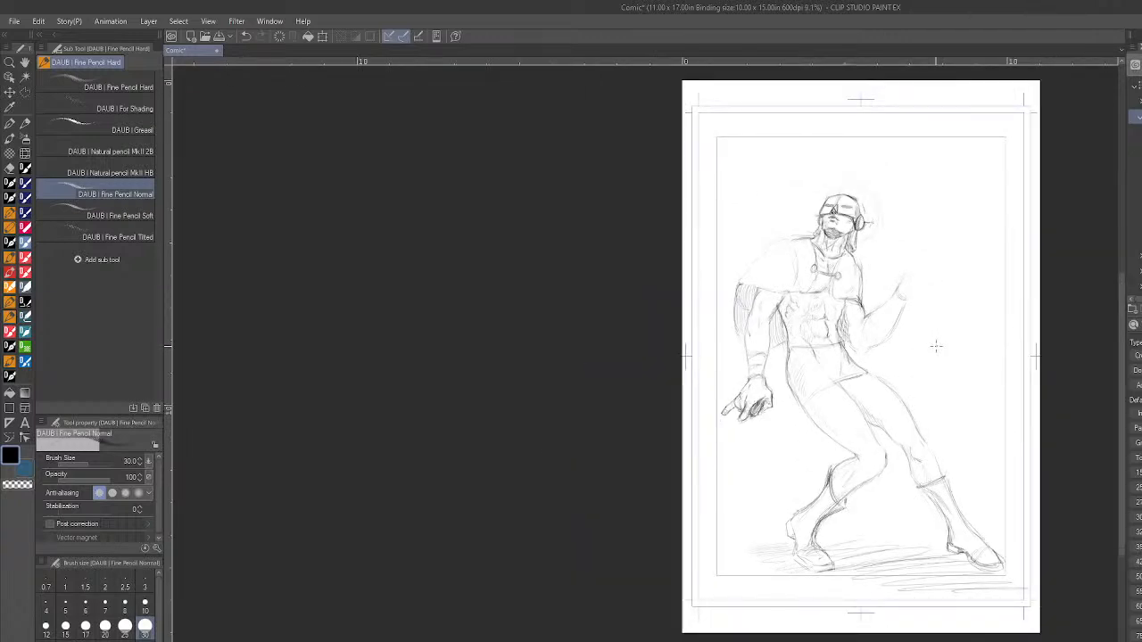
pyautogui.scroll(1, 982, 298)
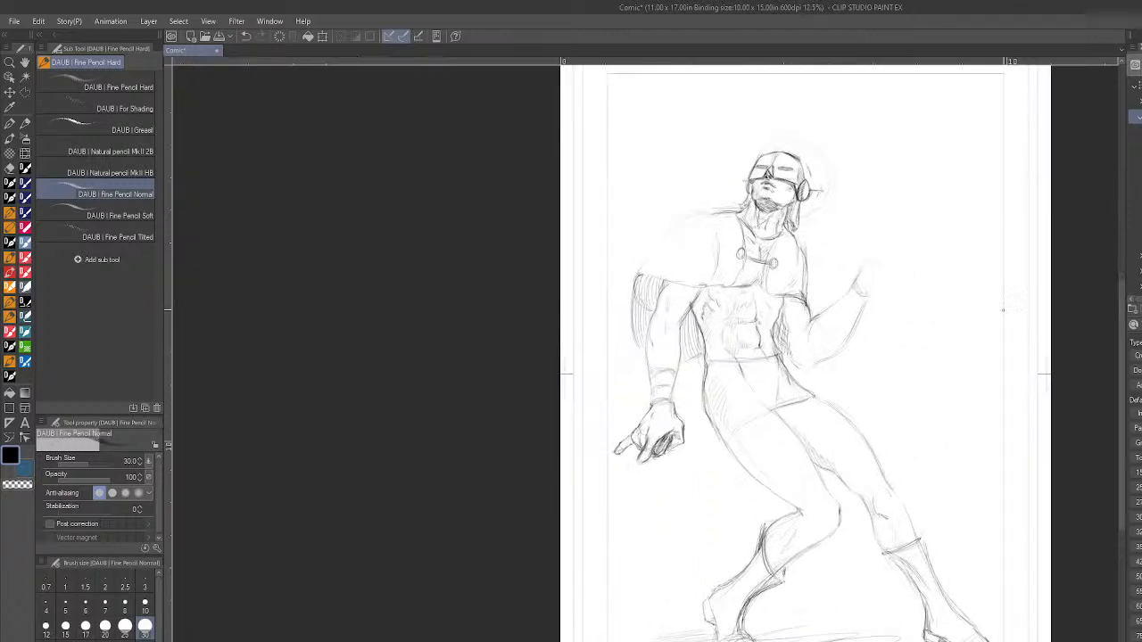
pyautogui.moveTo(719, 641); pyautogui.dragTo(768, 641)
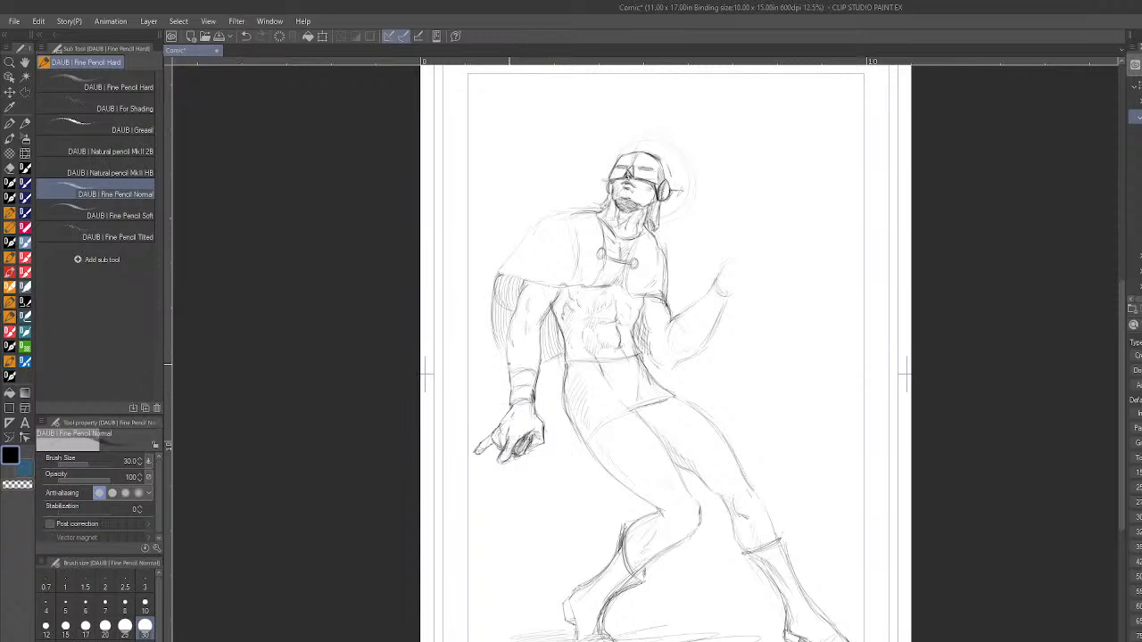
pyautogui.moveTo(711, 332)
pyautogui.mouseDown()
pyautogui.moveTo(700, 302)
pyautogui.moveTo(716, 286)
pyautogui.moveTo(725, 299)
pyautogui.moveTo(717, 279)
pyautogui.mouseUp()
pyautogui.moveTo(731, 280)
pyautogui.mouseDown()
pyautogui.moveTo(740, 288)
pyautogui.moveTo(746, 278)
pyautogui.mouseUp()
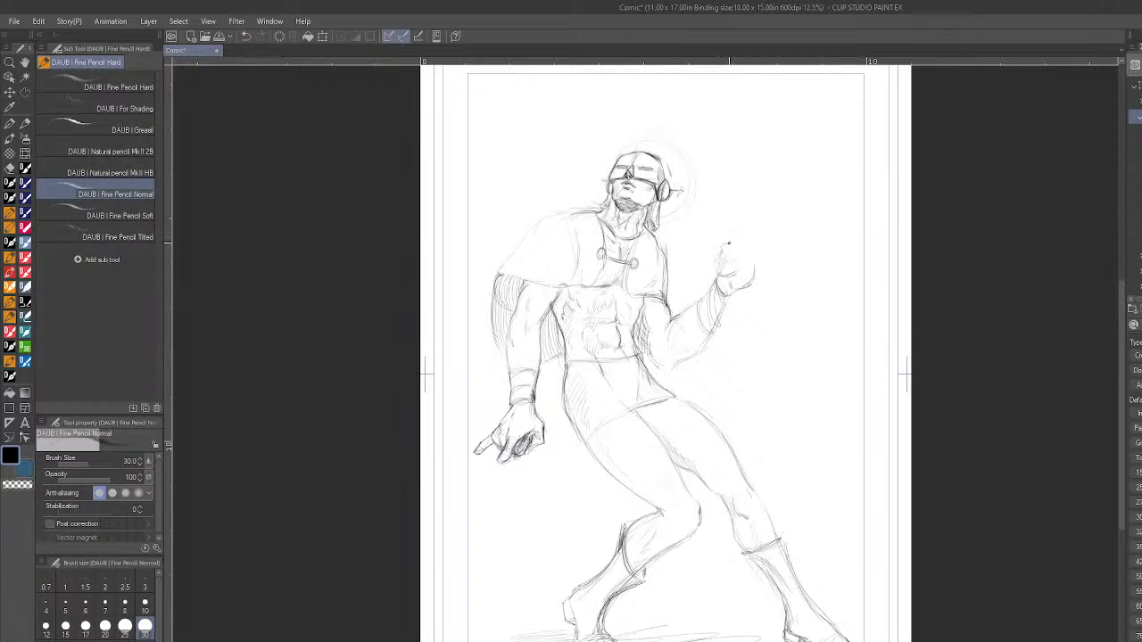
pyautogui.moveTo(733, 242); pyautogui.dragTo(740, 254)
pyautogui.moveTo(733, 256); pyautogui.dragTo(741, 252)
pyautogui.moveTo(718, 255); pyautogui.dragTo(722, 265)
# - Sketch a ray gun in the raised hand with an oval body, thin barrel, ball tip and curved fins
pyautogui.moveTo(730, 241)
pyautogui.mouseDown()
pyautogui.moveTo(748, 205)
pyautogui.moveTo(707, 252)
pyautogui.mouseUp()
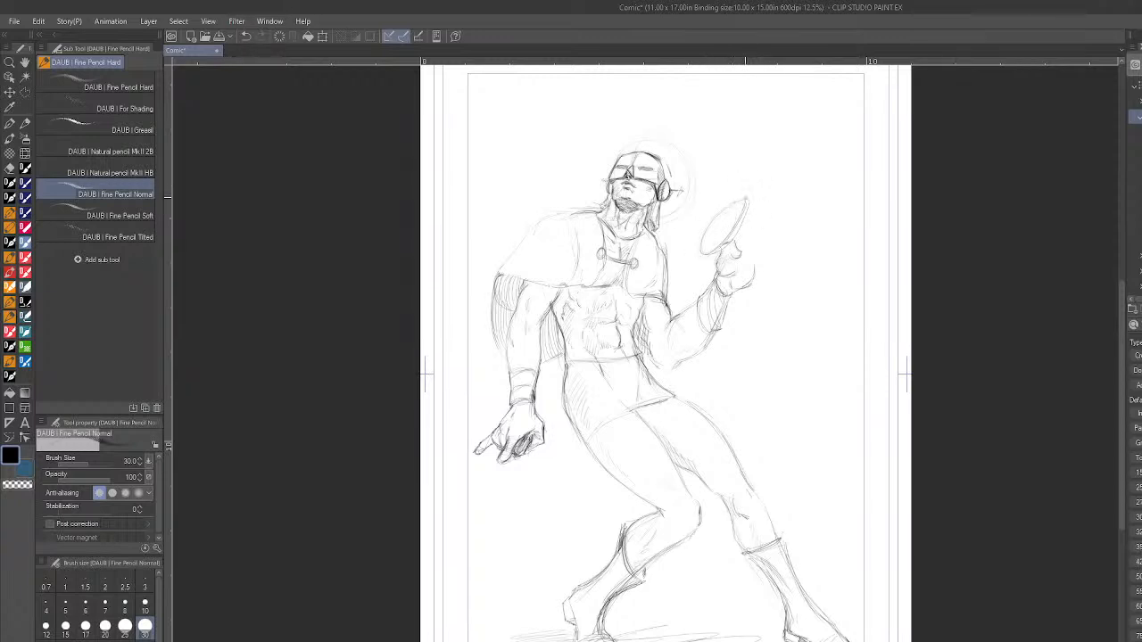
pyautogui.moveTo(749, 197); pyautogui.dragTo(763, 170)
pyautogui.moveTo(714, 234)
pyautogui.mouseDown()
pyautogui.moveTo(707, 248)
pyautogui.moveTo(720, 234)
pyautogui.mouseUp()
pyautogui.hotkey('ctrl', 'z')
pyautogui.hotkey('ctrl', 'z')
pyautogui.hotkey('ctrl', 'z')
pyautogui.moveTo(747, 207); pyautogui.dragTo(744, 228)
pyautogui.moveTo(746, 203)
pyautogui.mouseDown()
pyautogui.moveTo(703, 207)
pyautogui.moveTo(728, 202)
pyautogui.moveTo(711, 217)
pyautogui.moveTo(732, 198)
pyautogui.moveTo(699, 214)
pyautogui.moveTo(694, 241)
pyautogui.mouseUp()
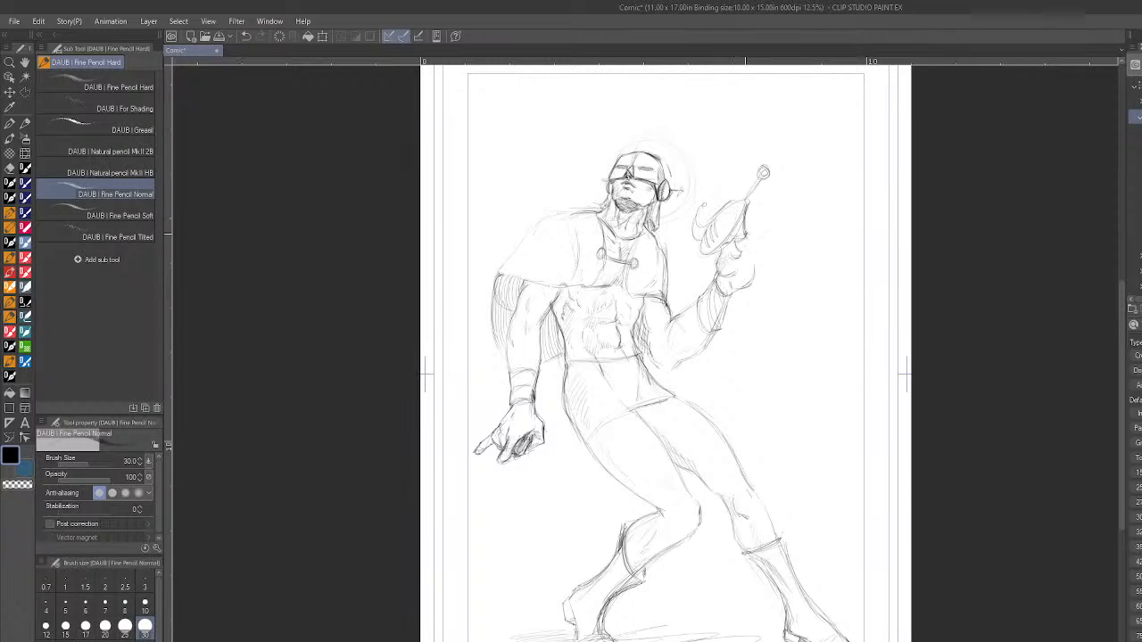
# - Define the trigger and the fingers gripping the ray gun
pyautogui.moveTo(733, 229); pyautogui.dragTo(738, 239)
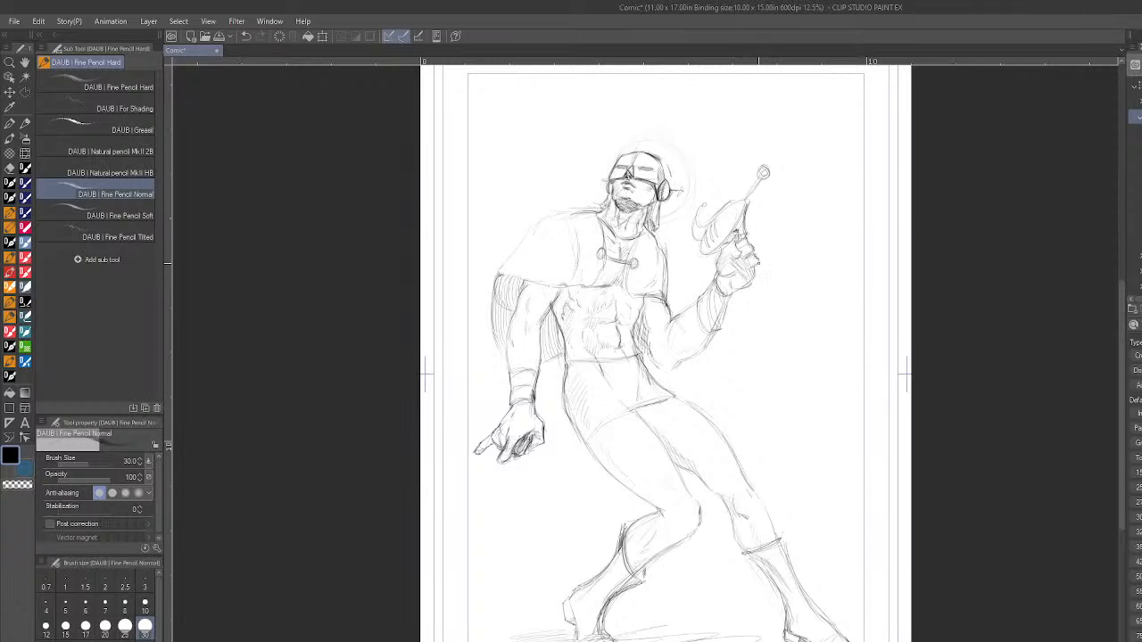
pyautogui.moveTo(757, 259); pyautogui.dragTo(751, 280)
pyautogui.scroll(-2, 917, 395)
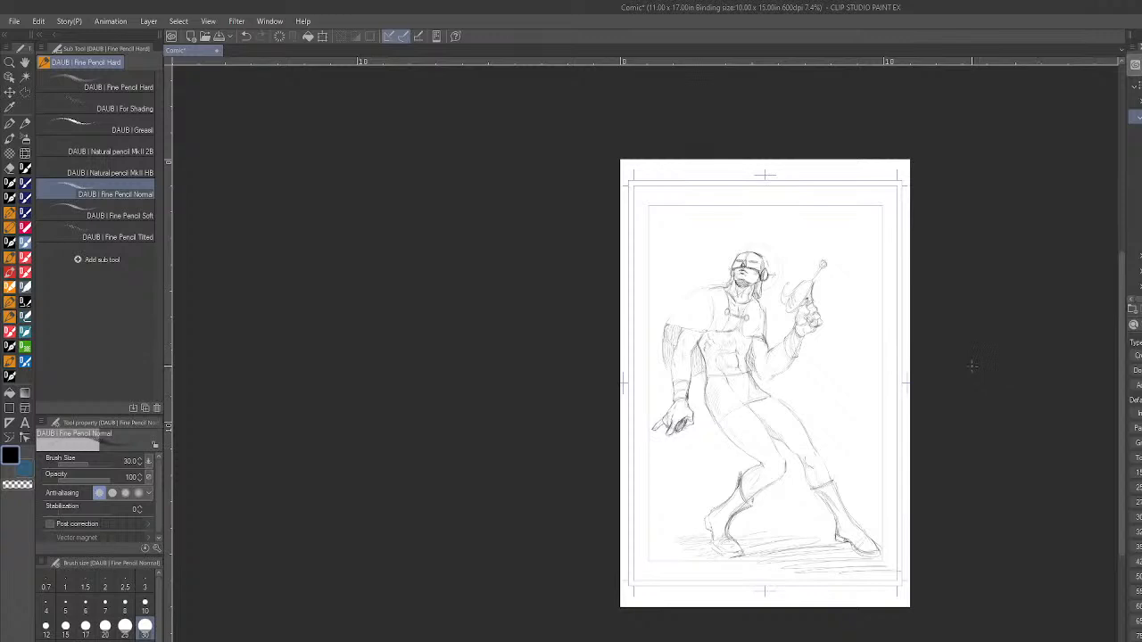
# - Remove the extended fingers of the lowered hand and redraw it as a closed fist
pyautogui.scroll(2, 669, 451)
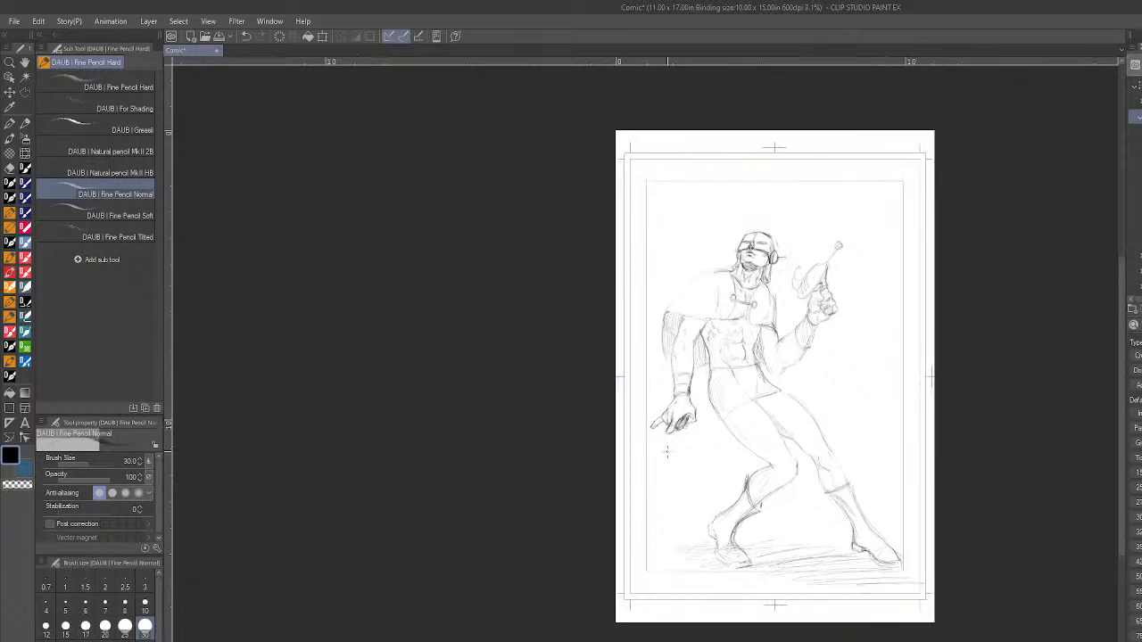
pyautogui.moveTo(647, 414)
pyautogui.mouseDown()
pyautogui.moveTo(656, 409)
pyautogui.moveTo(643, 418)
pyautogui.moveTo(657, 422)
pyautogui.mouseUp()
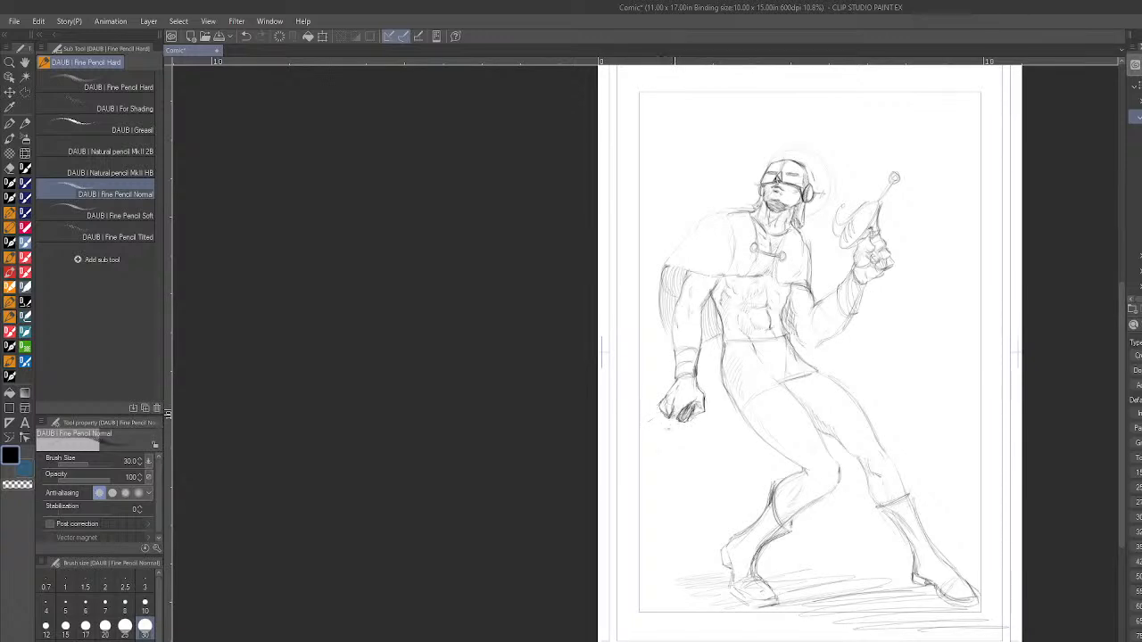
pyautogui.moveTo(668, 408); pyautogui.dragTo(674, 418)
pyautogui.scroll(-2, 827, 451)
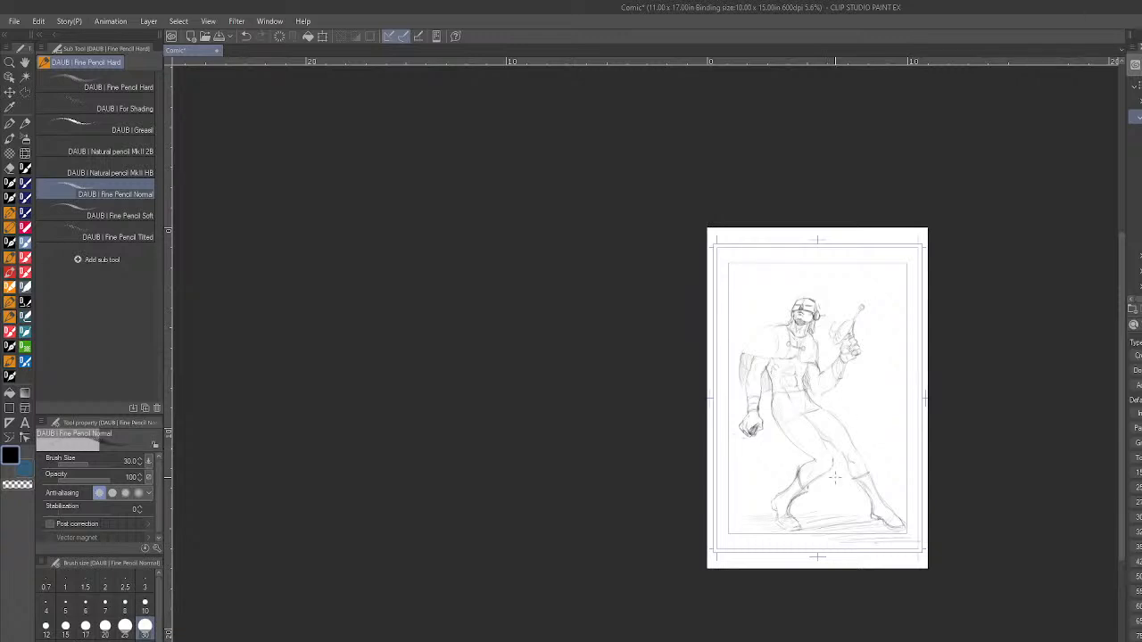
# - Remove the lowered fist completely, back to the edge of the wristband
pyautogui.scroll(3, 767, 424)
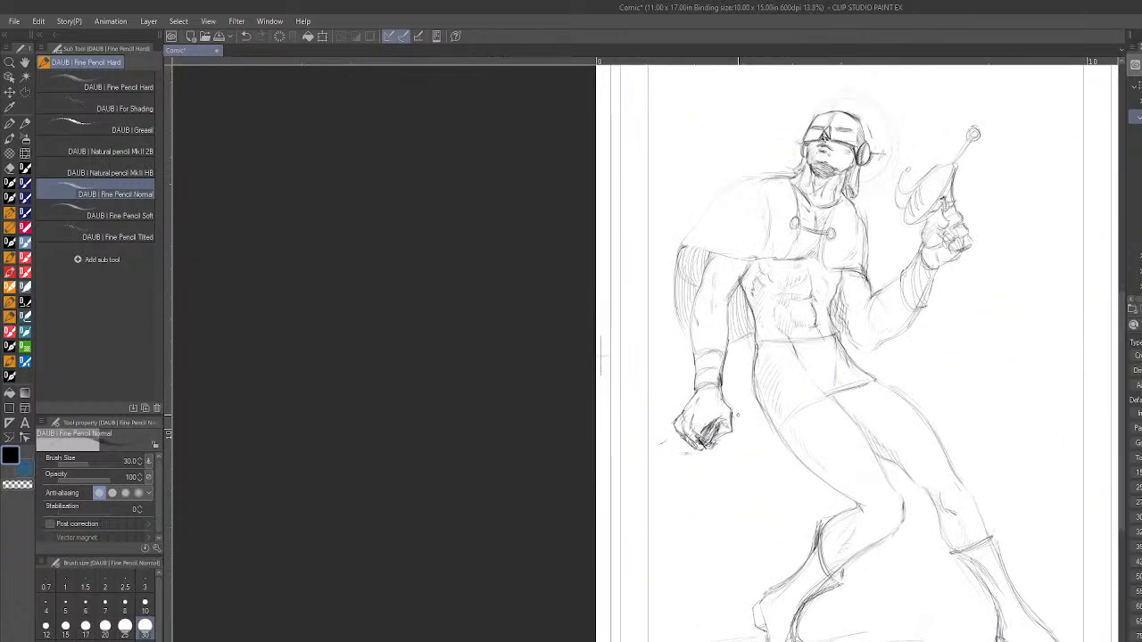
pyautogui.moveTo(733, 422)
pyautogui.mouseDown()
pyautogui.moveTo(685, 450)
pyautogui.moveTo(684, 423)
pyautogui.moveTo(679, 440)
pyautogui.moveTo(703, 437)
pyautogui.mouseUp()
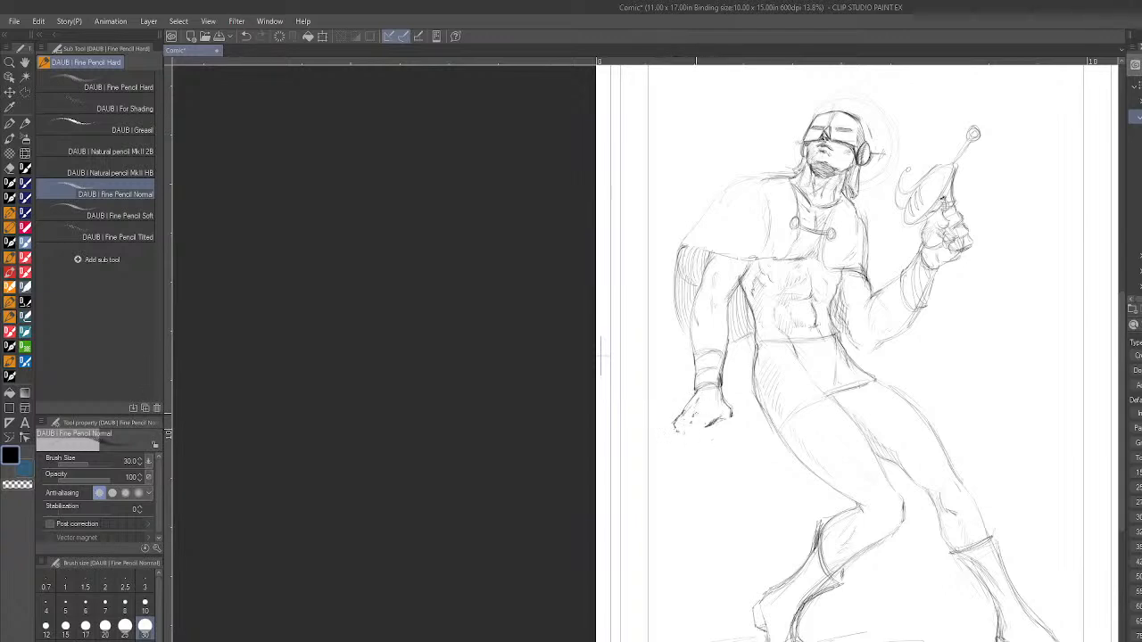
pyautogui.hotkey('ctrl', 'z')
pyautogui.hotkey('ctrl', 'z')
pyautogui.hotkey('ctrl', 'z')
pyautogui.hotkey('ctrl', 'z')
pyautogui.hotkey('ctrl', 'z')
pyautogui.hotkey('ctrl', 'z')
pyautogui.hotkey('ctrl', 'z')
pyautogui.hotkey('ctrl', 'z')
pyautogui.hotkey('ctrl', 'z')
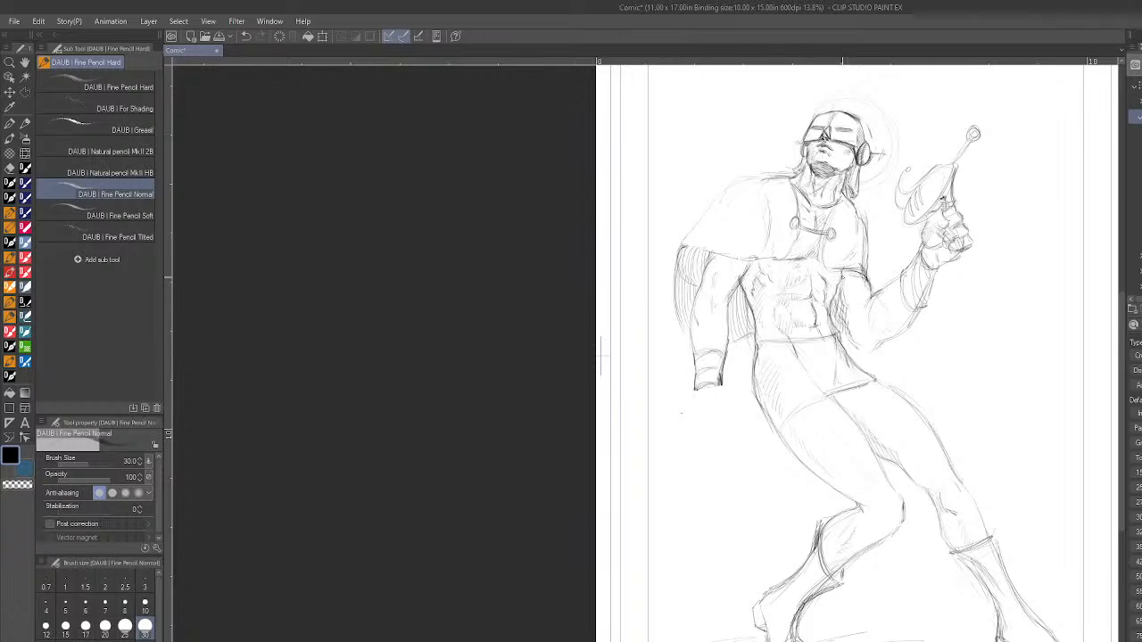
# - Draw a segmented belt around the waist and rough in a new lowered hand below the wristband, then mirror the canvas view
pyautogui.hotkey('ctrl', '-')
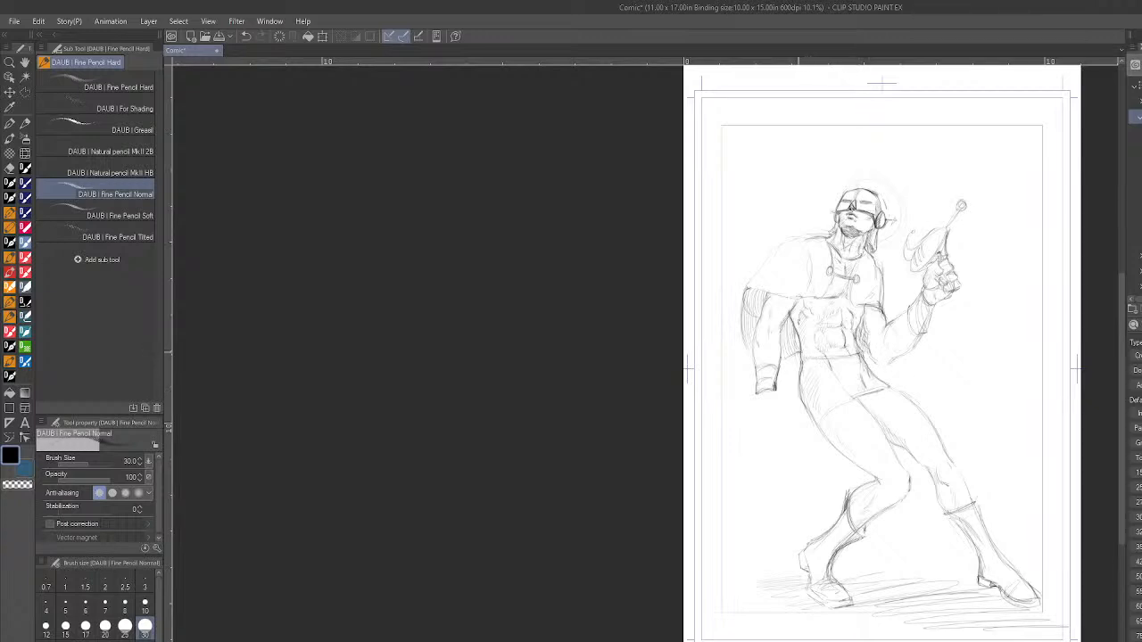
pyautogui.moveTo(835, 347)
pyautogui.mouseDown()
pyautogui.moveTo(803, 351)
pyautogui.moveTo(844, 344)
pyautogui.moveTo(811, 361)
pyautogui.mouseUp()
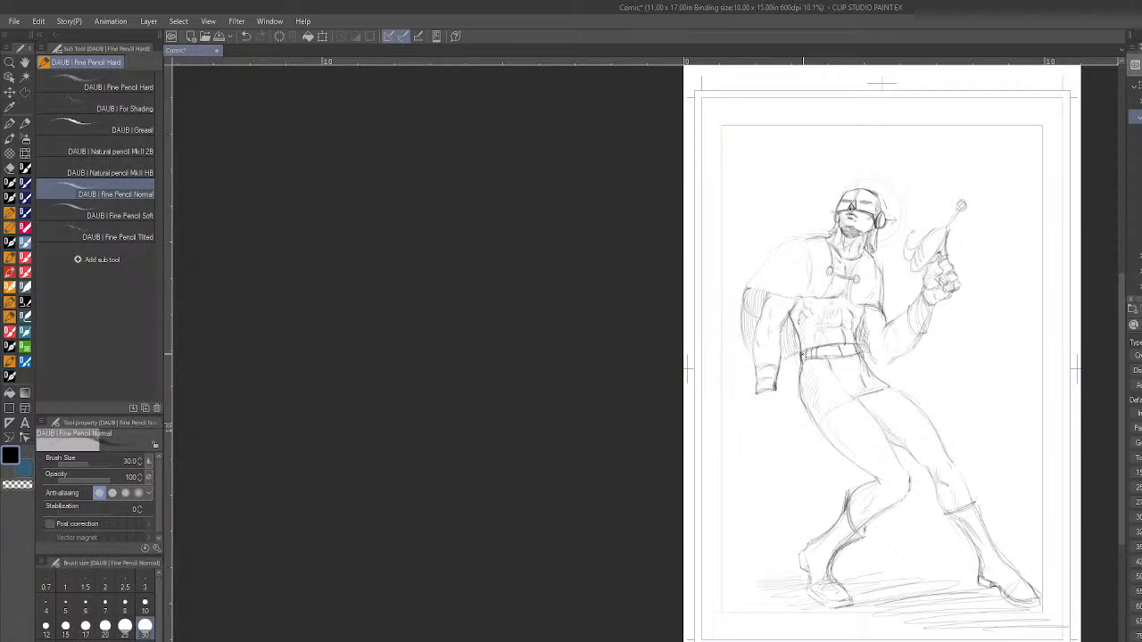
pyautogui.moveTo(759, 402); pyautogui.dragTo(762, 423)
pyautogui.press('h')
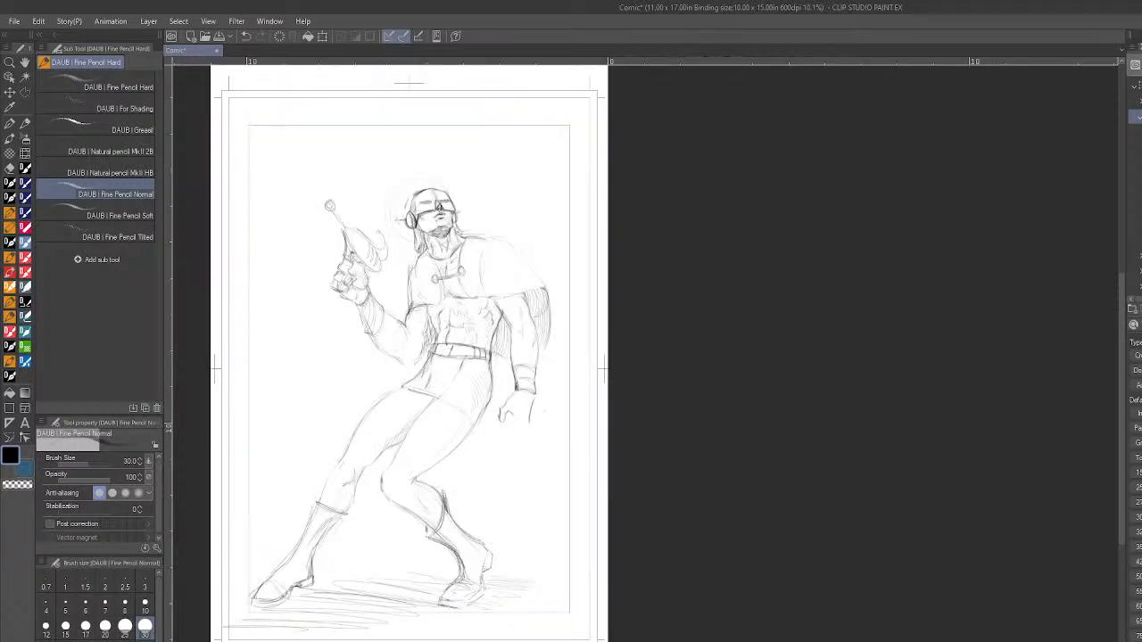
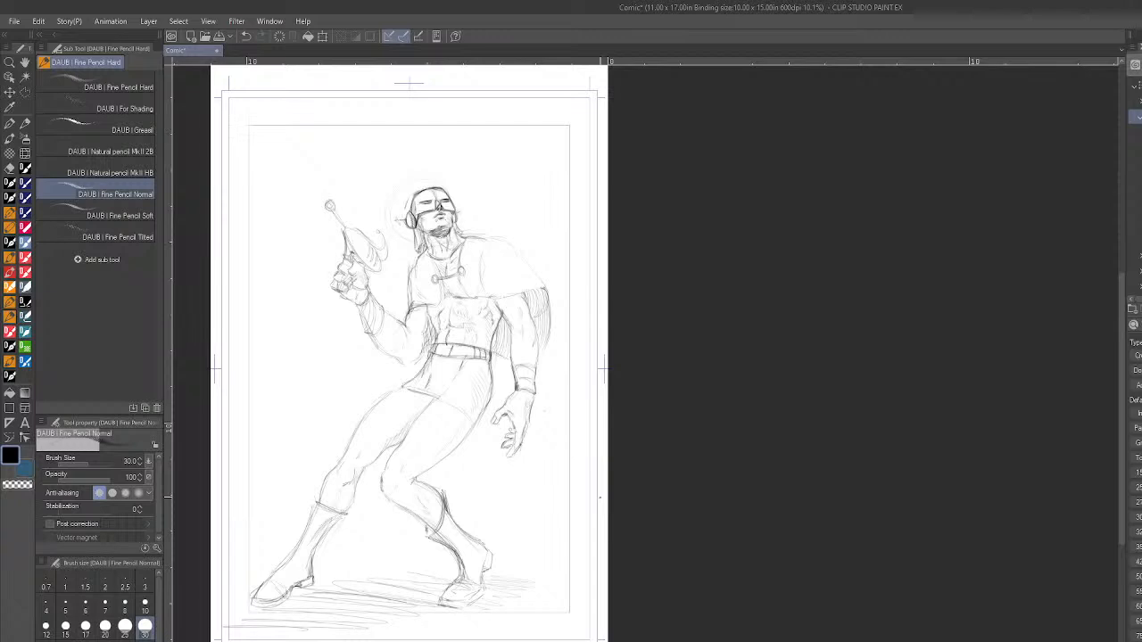
# - Flip the canvas view back and save the drawing as Prince of Space.jpg, accepting the loss of layer information
pyautogui.press('h')
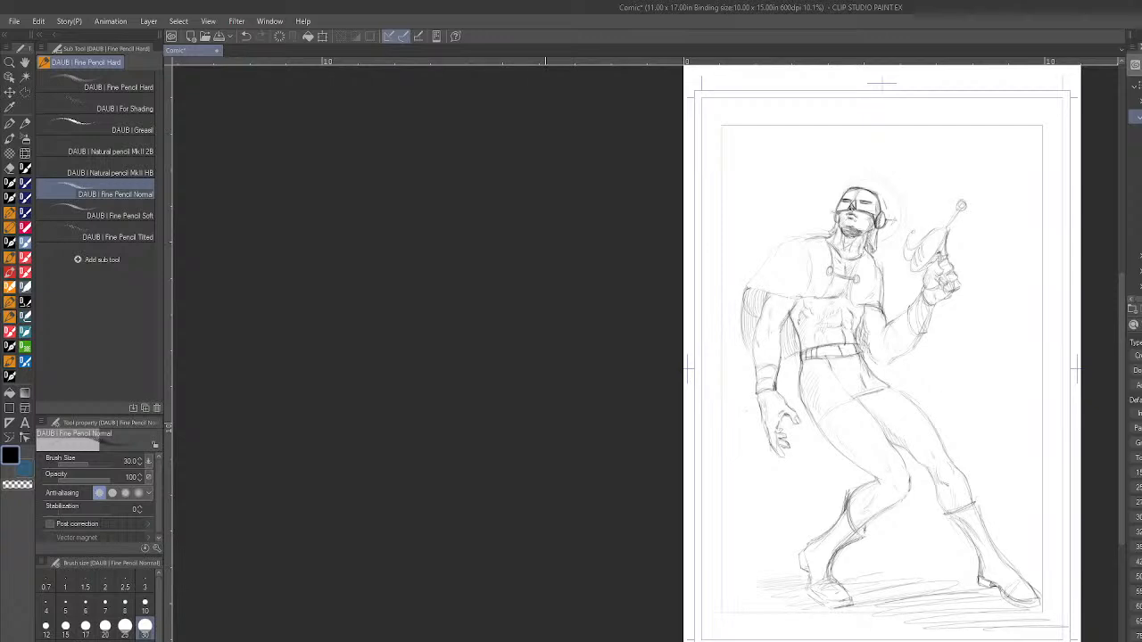
pyautogui.click(14, 21)
pyautogui.click(51, 126)
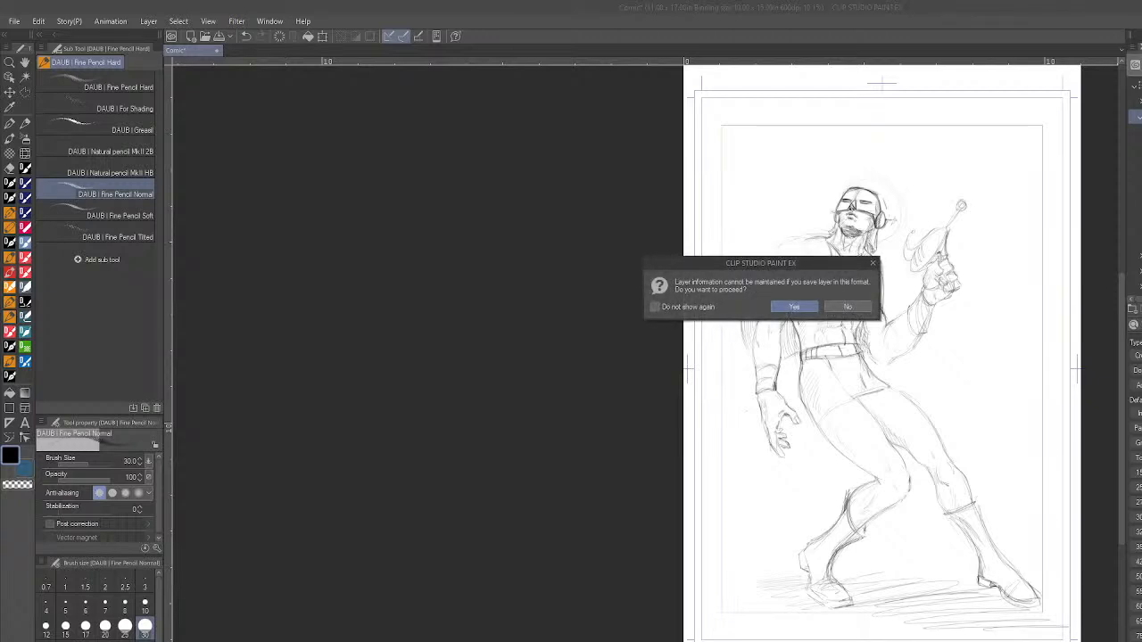
pyautogui.click(810, 309)
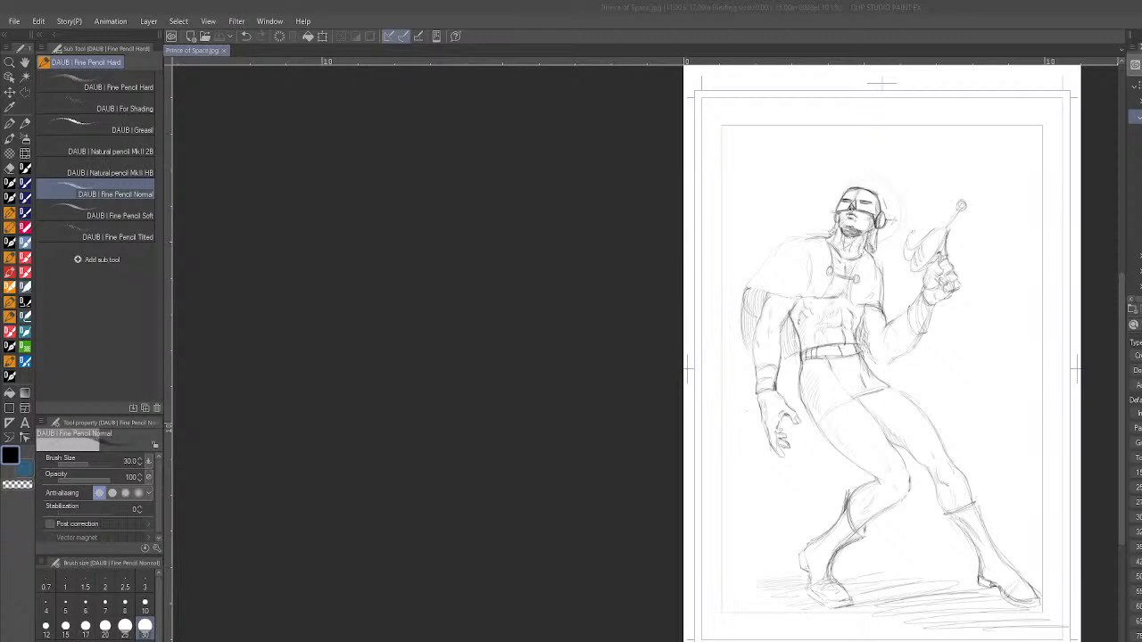
# - Bring the browser window with the caped hero sketch, image.png, beside the drawing and examine the enlarged figure from head to boots
pyautogui.moveTo(159, 273); pyautogui.dragTo(365, 130)
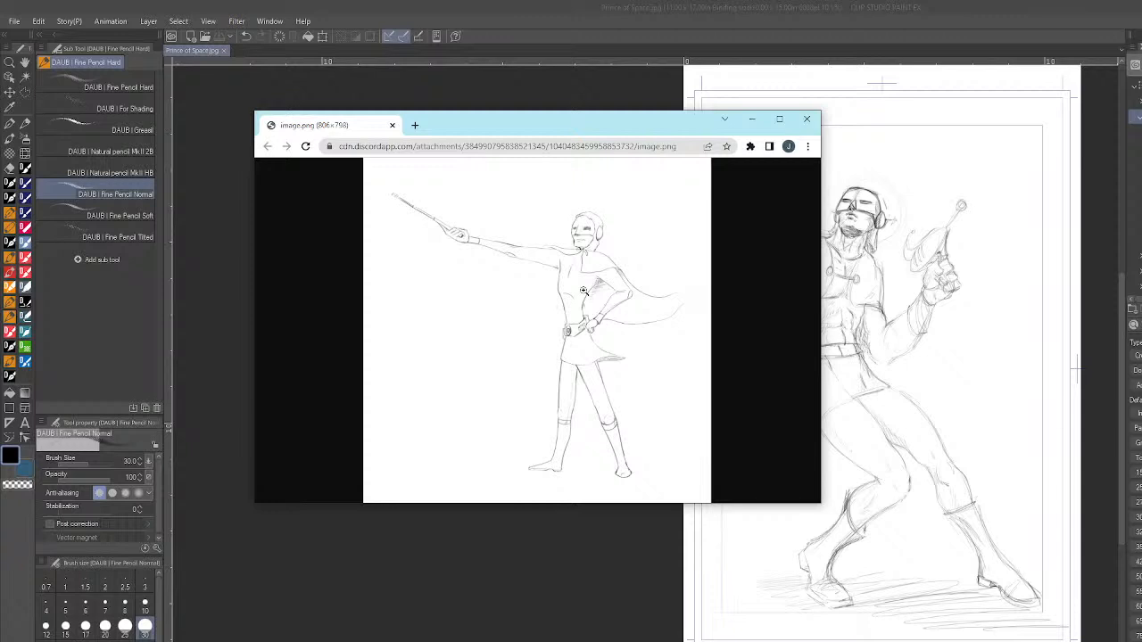
pyautogui.click(426, 214)
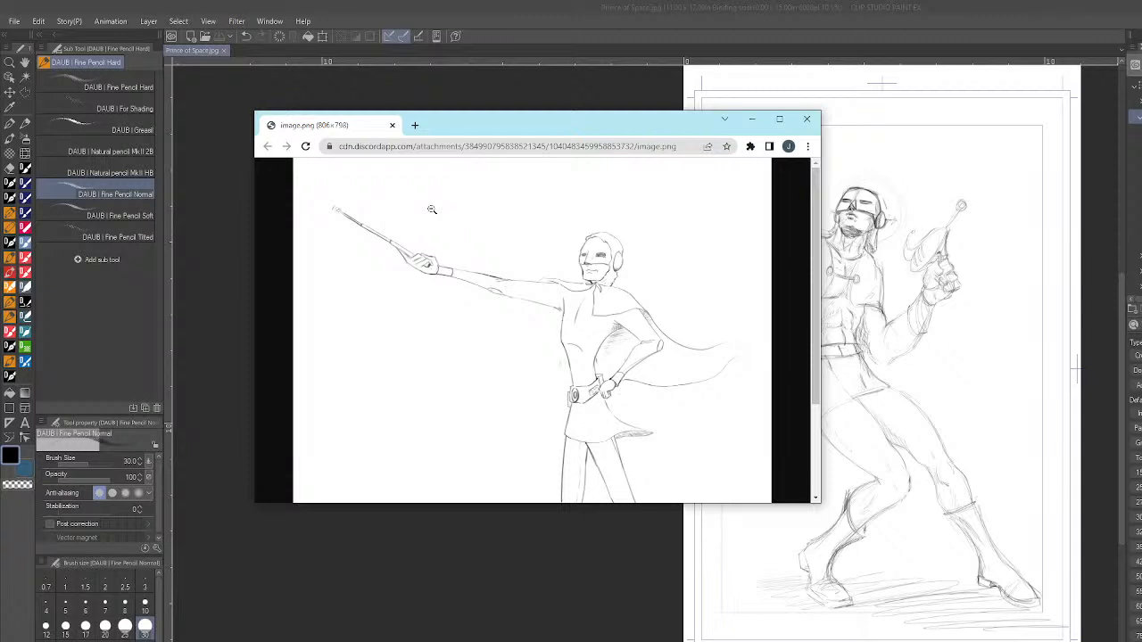
pyautogui.moveTo(623, 125); pyautogui.dragTo(541, 111)
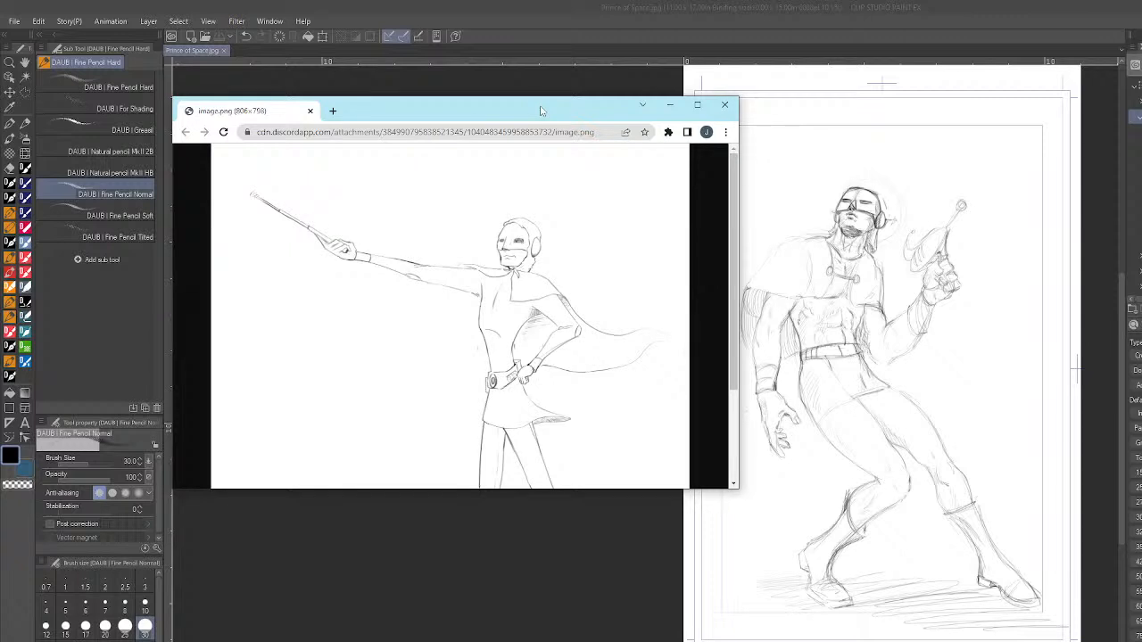
pyautogui.moveTo(486, 110); pyautogui.dragTo(548, 105)
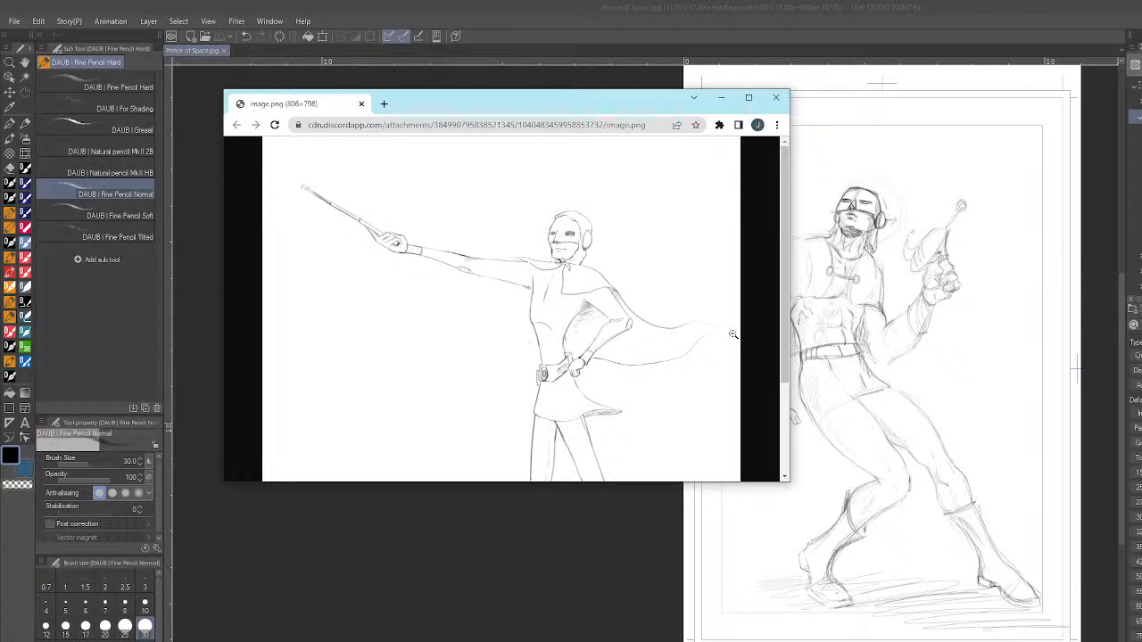
pyautogui.moveTo(786, 259); pyautogui.dragTo(786, 296)
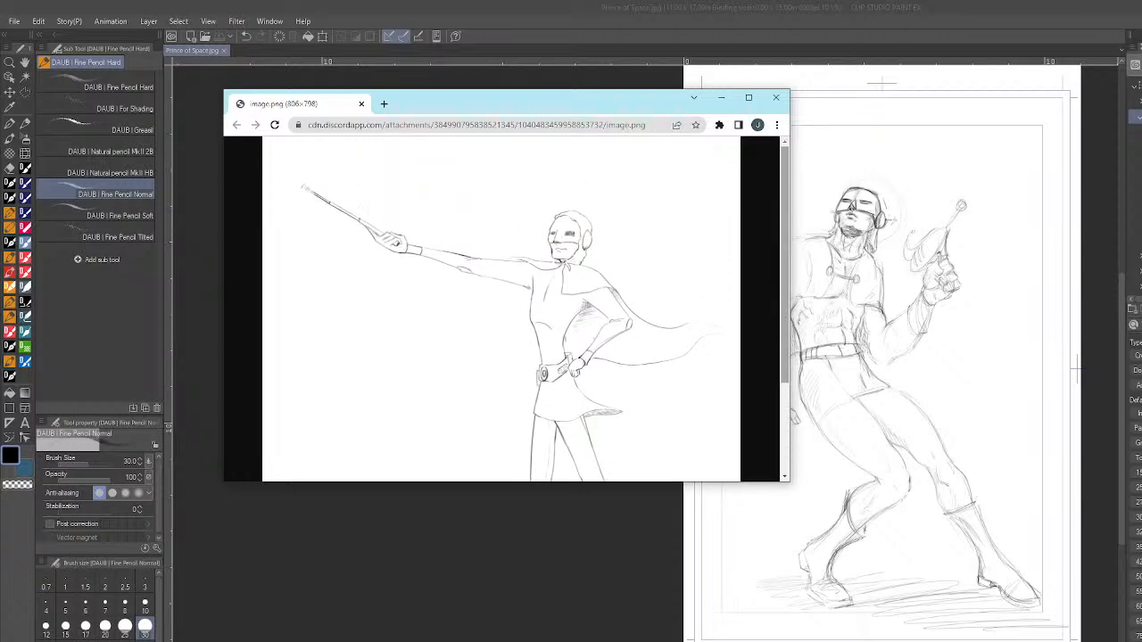
pyautogui.moveTo(785, 249); pyautogui.dragTo(785, 263)
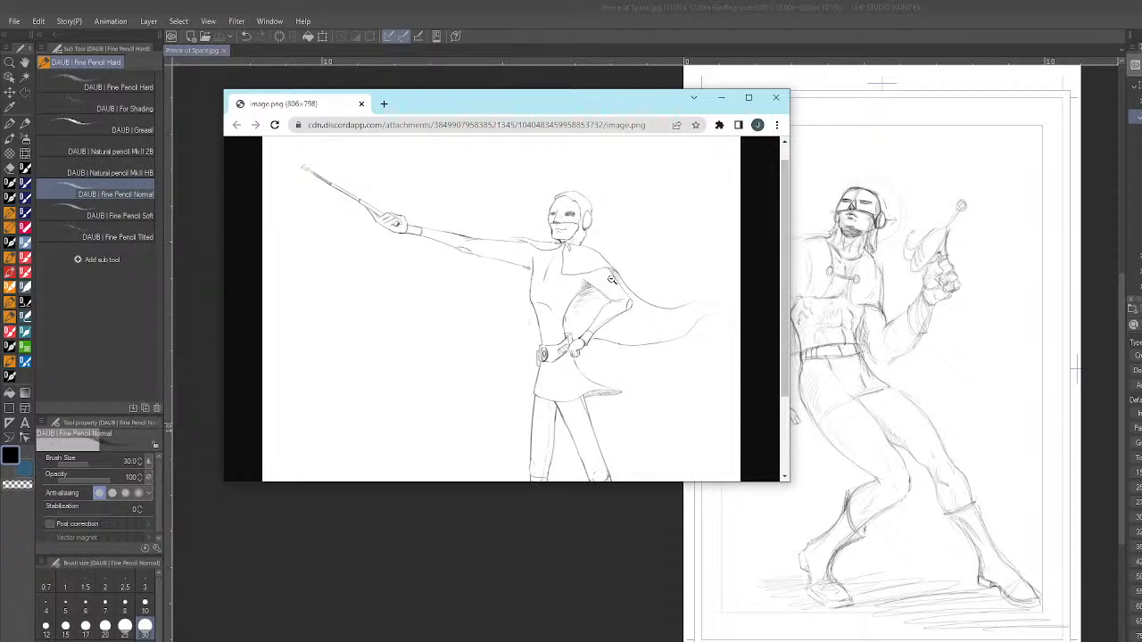
pyautogui.moveTo(786, 255); pyautogui.dragTo(787, 241)
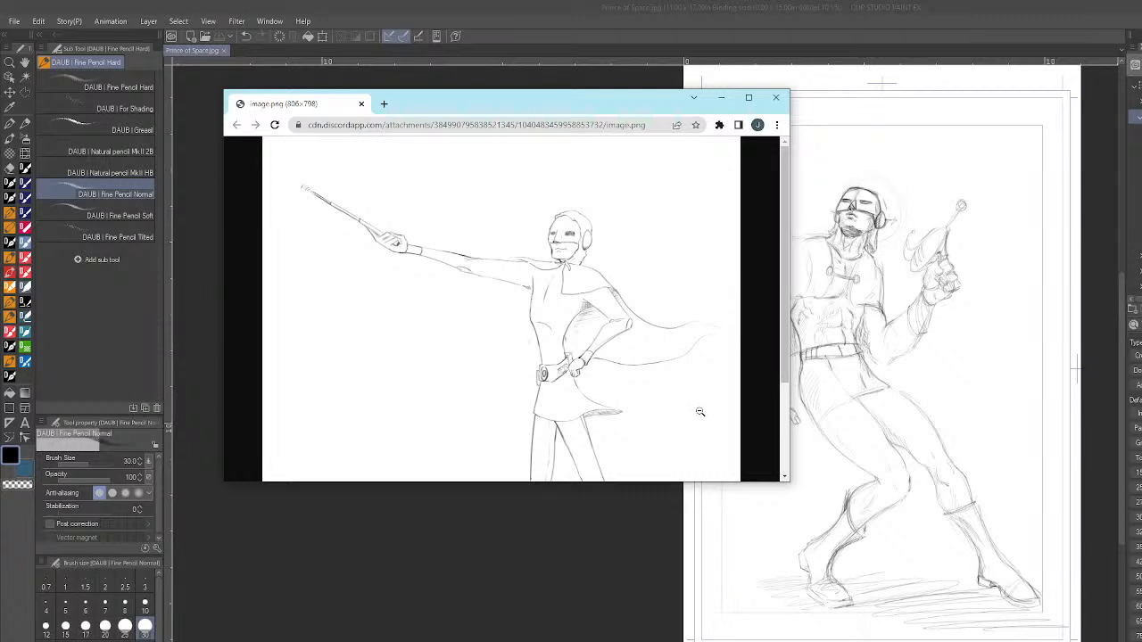
pyautogui.scroll(-3, 701, 411)
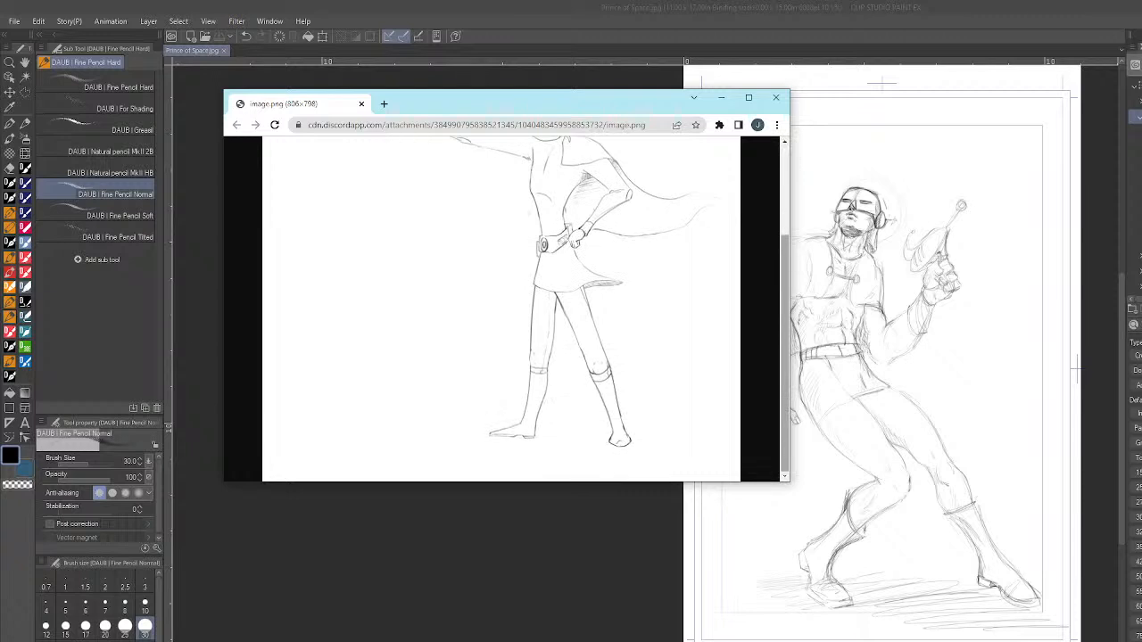
pyautogui.scroll(3, 784, 276)
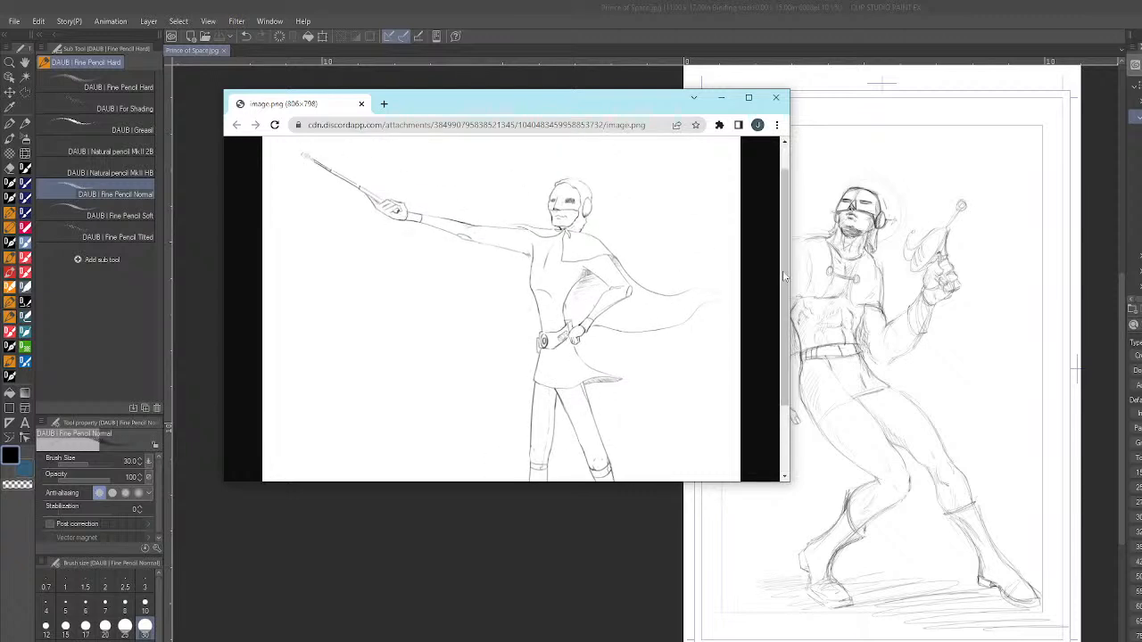
pyautogui.scroll(-3, 785, 277)
pyautogui.scroll(3, 786, 310)
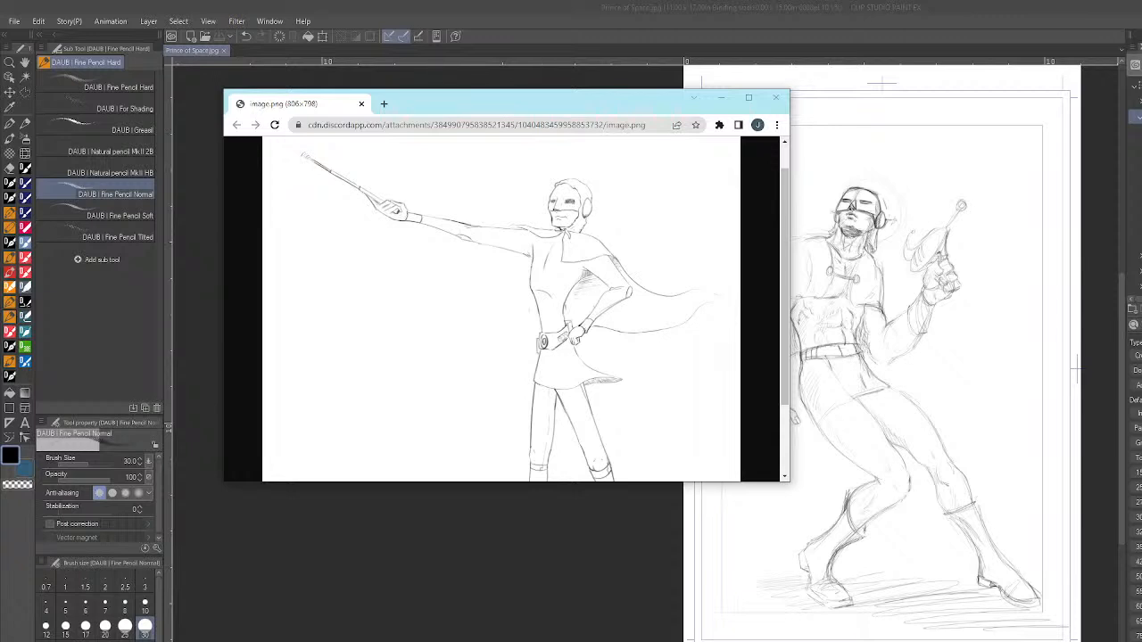
# - Bring the browser window with the Prince of Space poster beside the drawing and examine the hero's helmet, visor and costume
pyautogui.moveTo(1, 235); pyautogui.dragTo(495, 191)
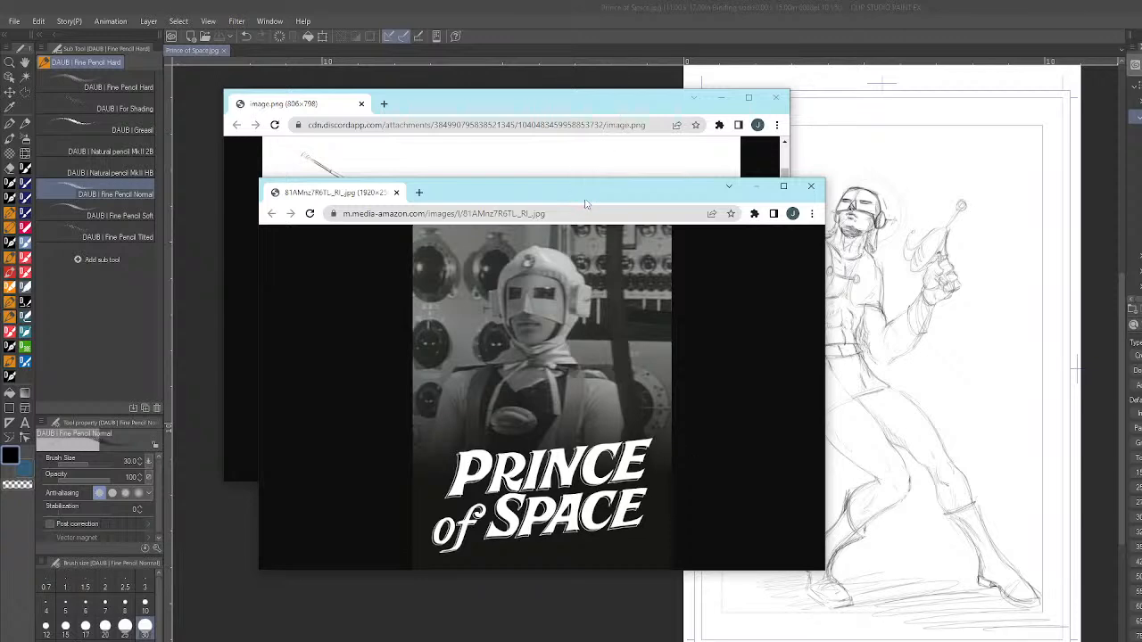
pyautogui.moveTo(584, 193); pyautogui.dragTo(673, 173)
pyautogui.click(622, 310)
pyautogui.click(622, 323)
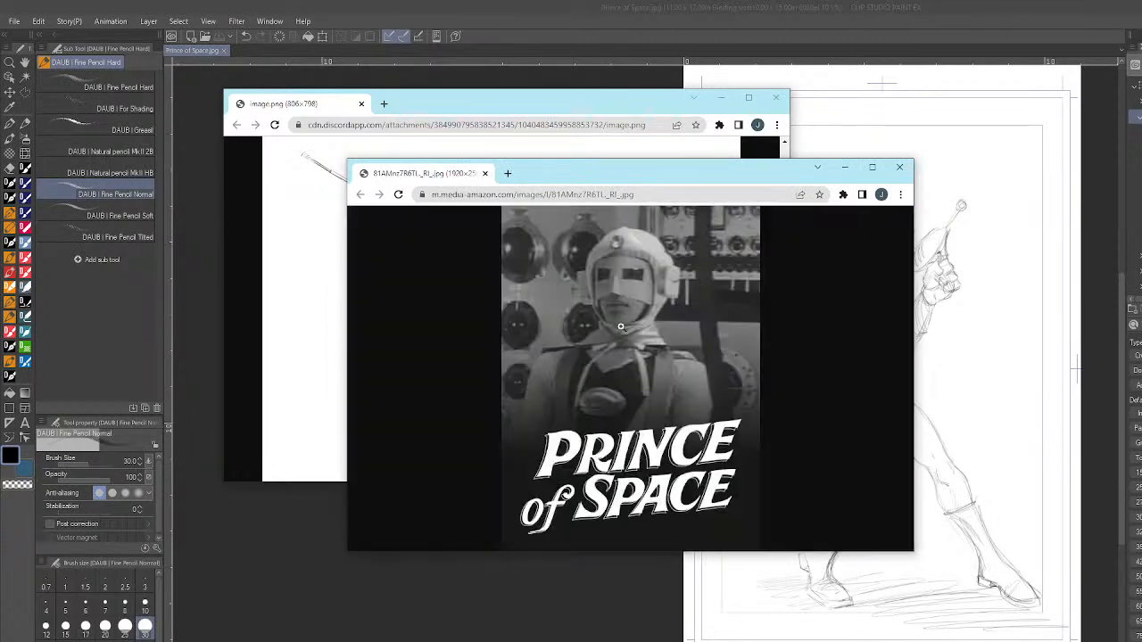
pyautogui.click(622, 309)
pyautogui.click(622, 308)
pyautogui.moveTo(627, 169); pyautogui.dragTo(578, 139)
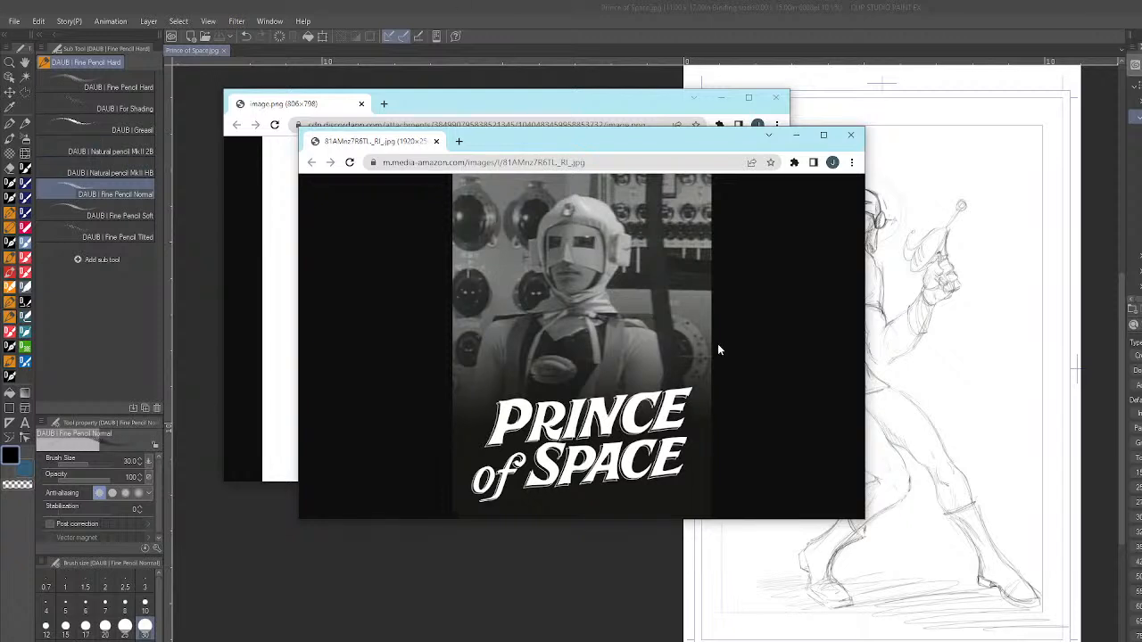
pyautogui.moveTo(605, 137); pyautogui.dragTo(565, 138)
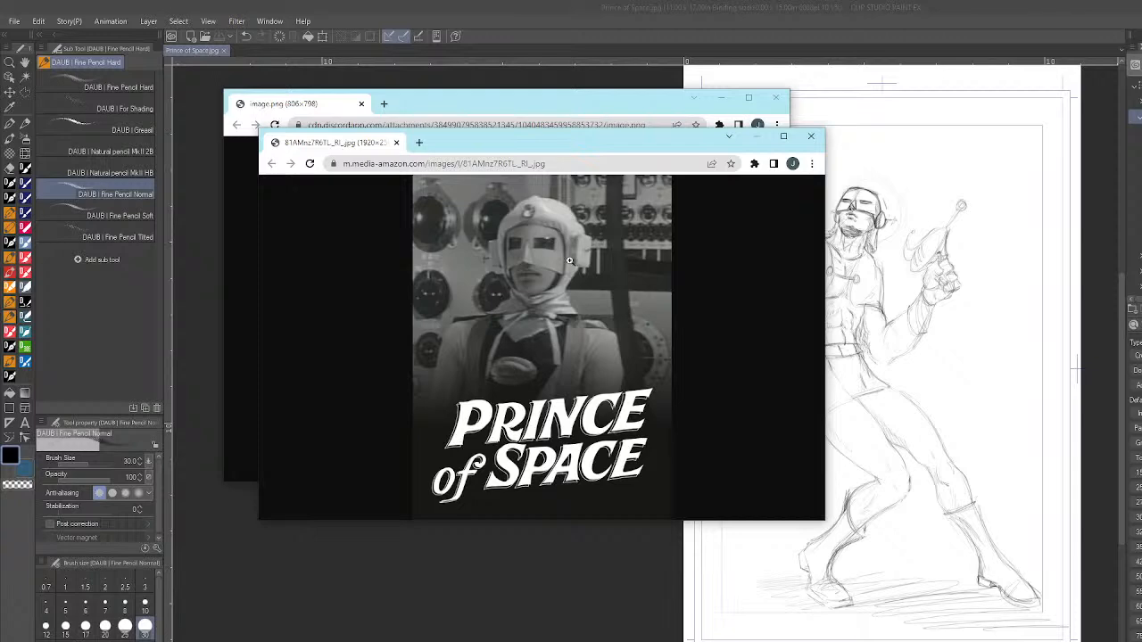
pyautogui.moveTo(563, 145)
pyautogui.mouseDown()
pyautogui.moveTo(582, 188)
pyautogui.moveTo(605, 407)
pyautogui.moveTo(572, 170)
pyautogui.mouseUp()
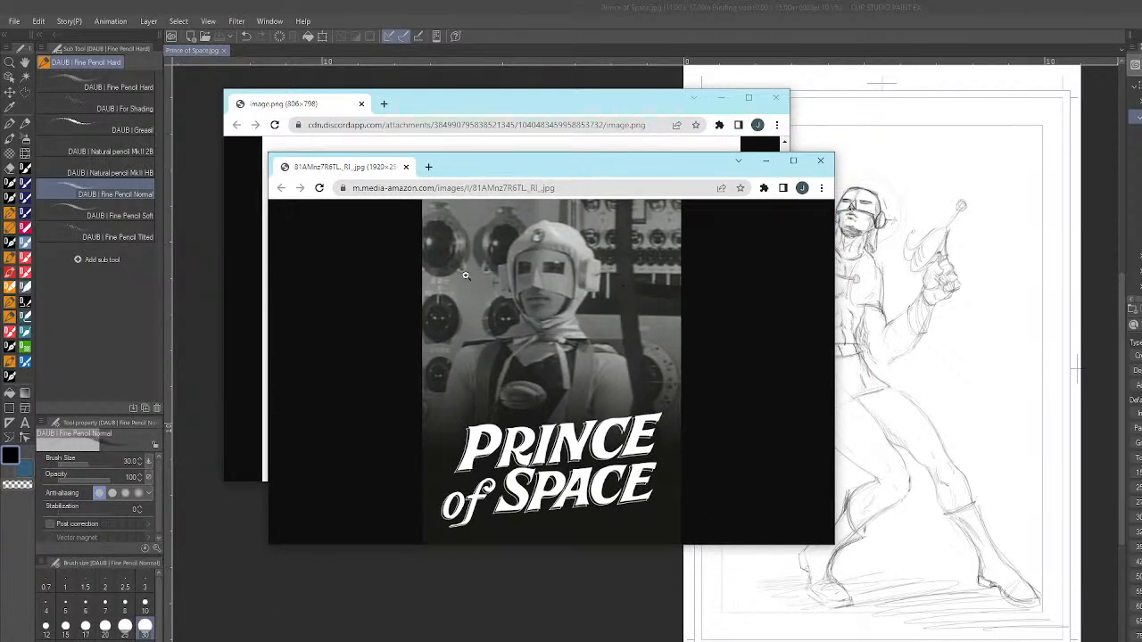
pyautogui.moveTo(613, 163); pyautogui.dragTo(588, 160)
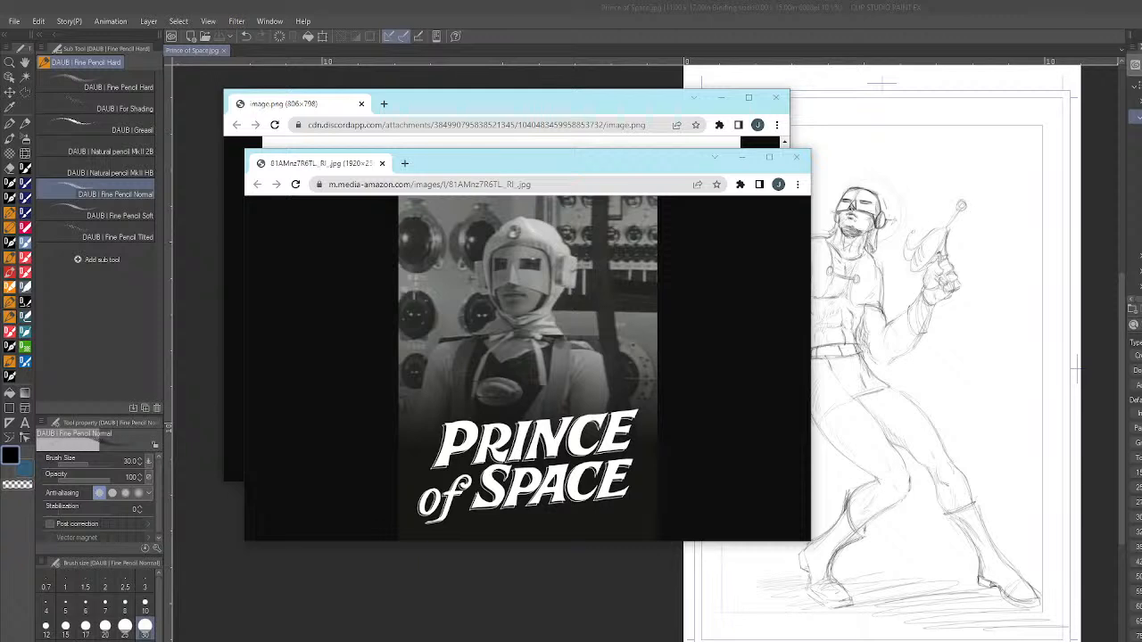
# - View the Japanese poster image PrinceofSpace.jpg in the browser, then close both reference windows to return to the drawing
pyautogui.moveTo(0, 250); pyautogui.dragTo(477, 123)
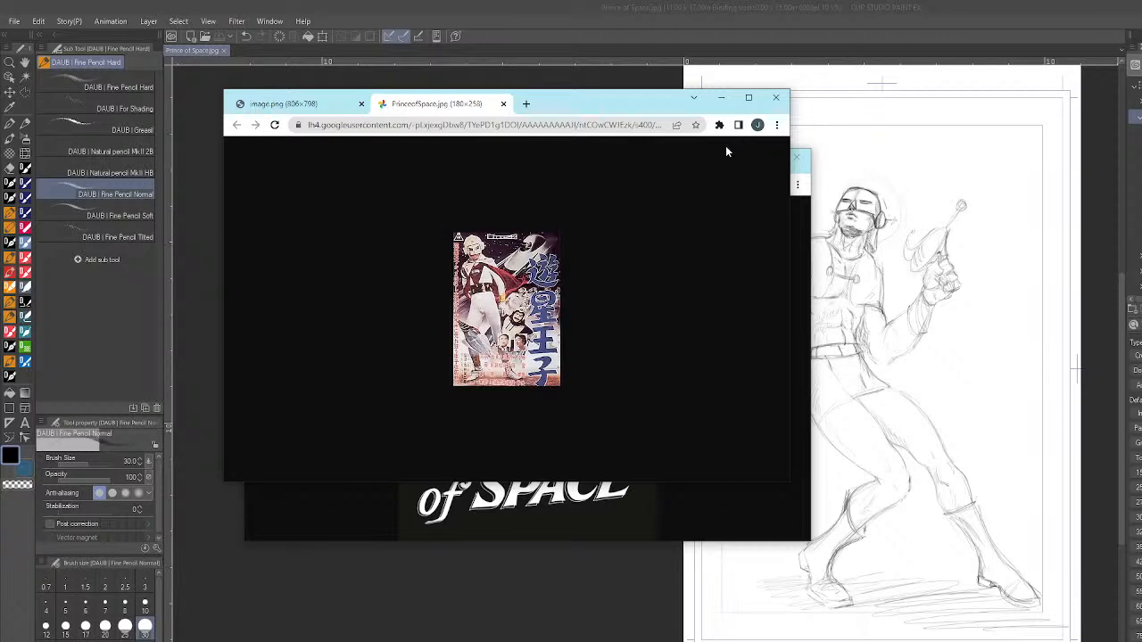
pyautogui.click(776, 98)
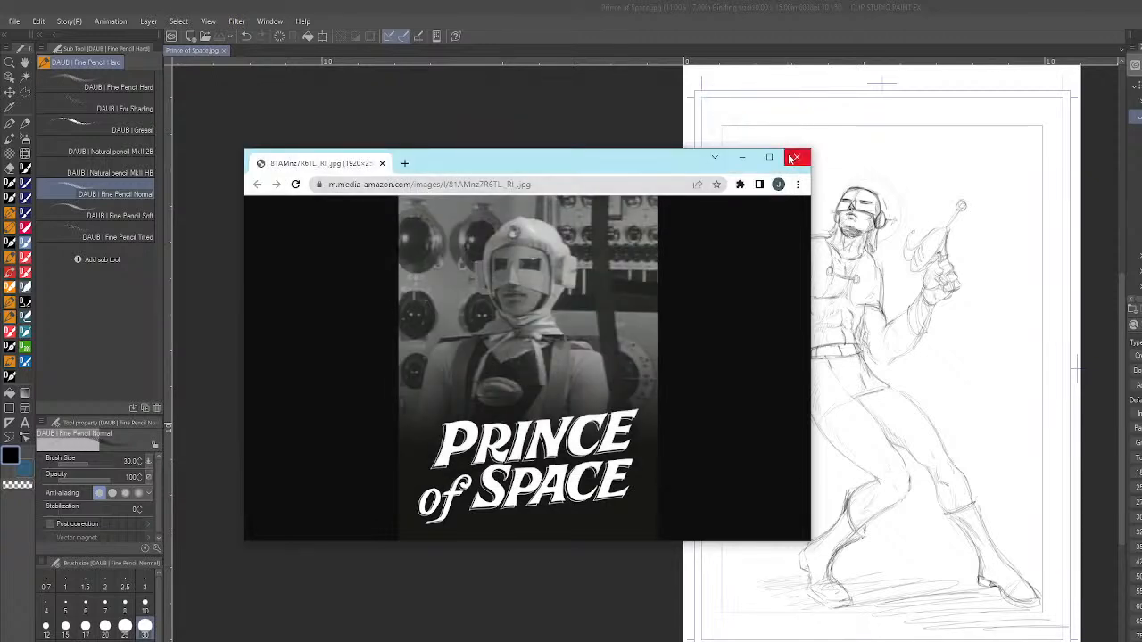
pyautogui.click(790, 158)
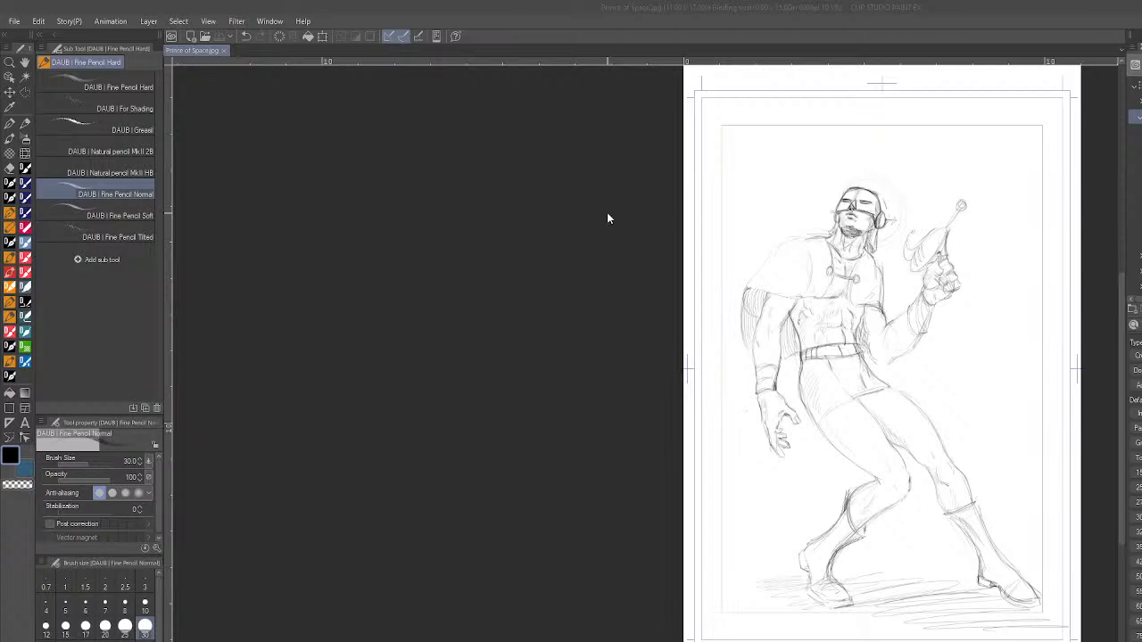